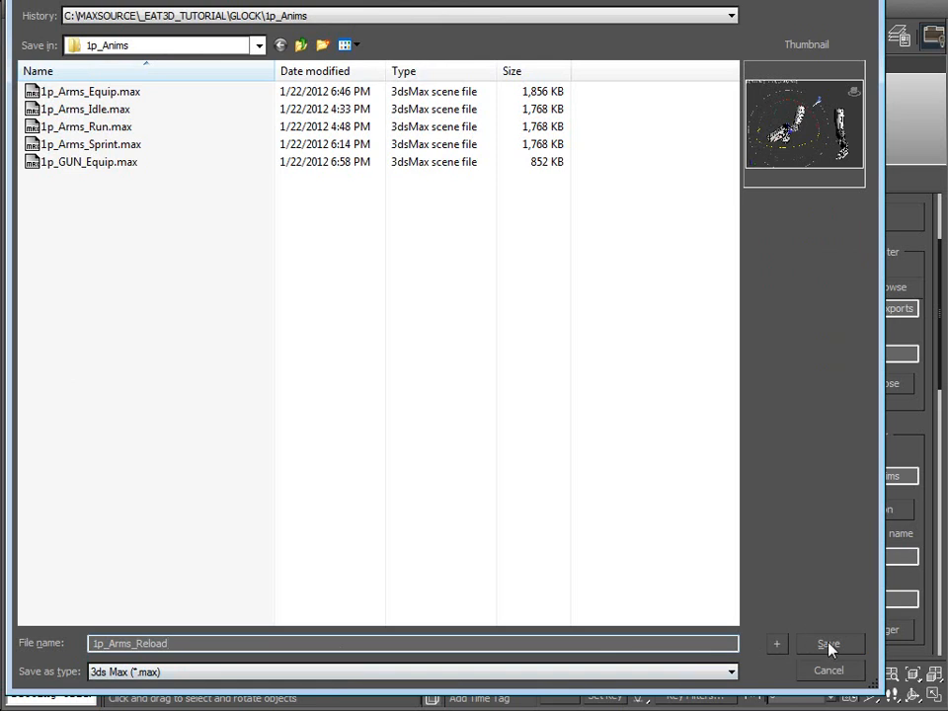
Select everything in the scene and clear the existing animation keys.
middle_click_drag(420, 408, 404, 384)
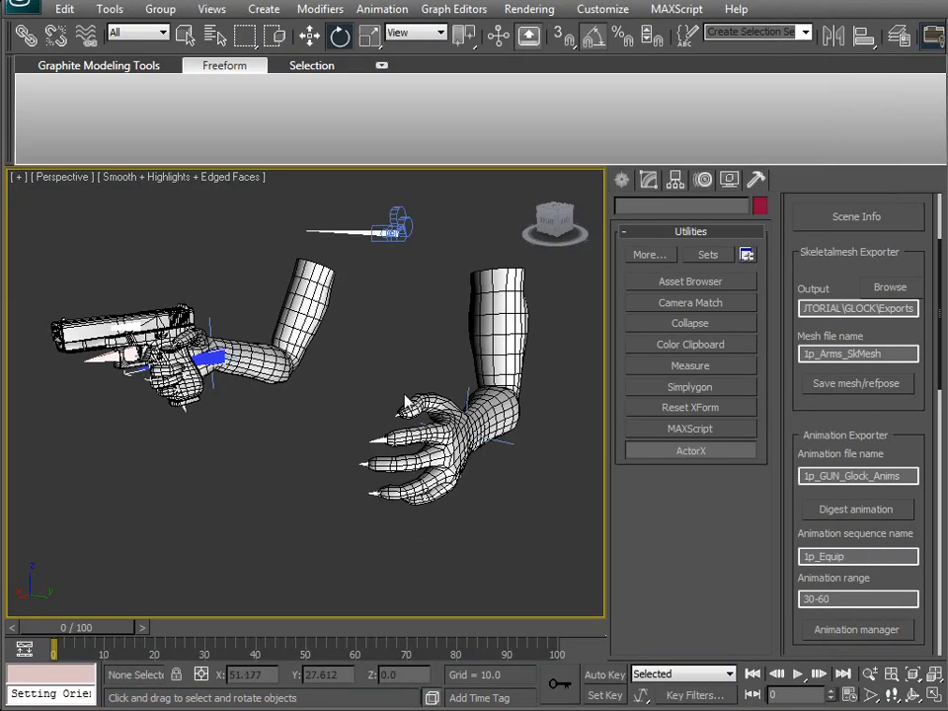
key("ctrl+a")
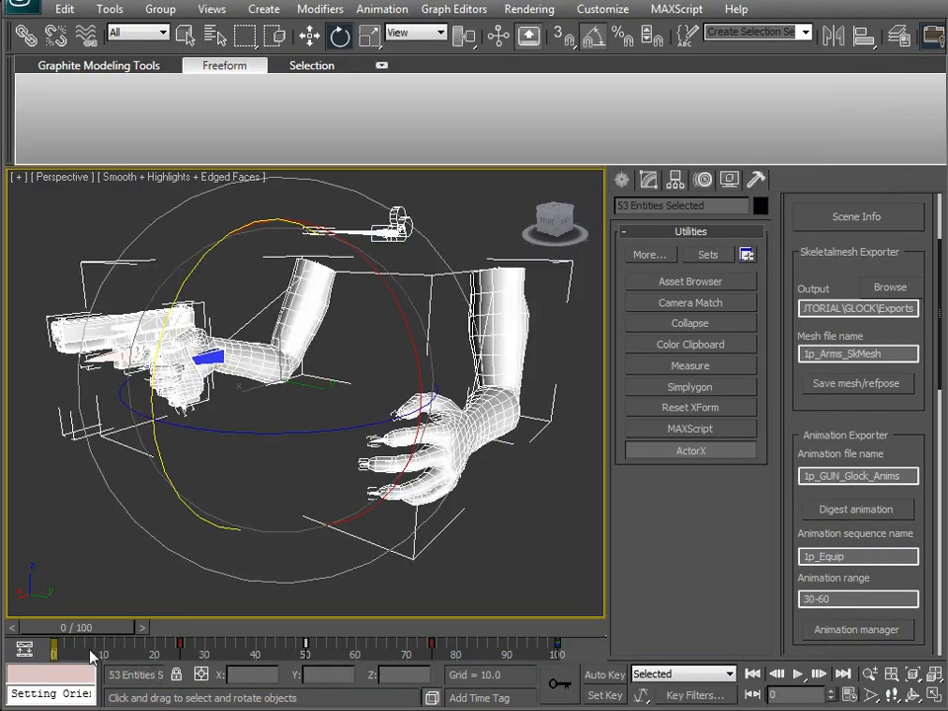
middle_click_drag(189, 319, 306, 346)
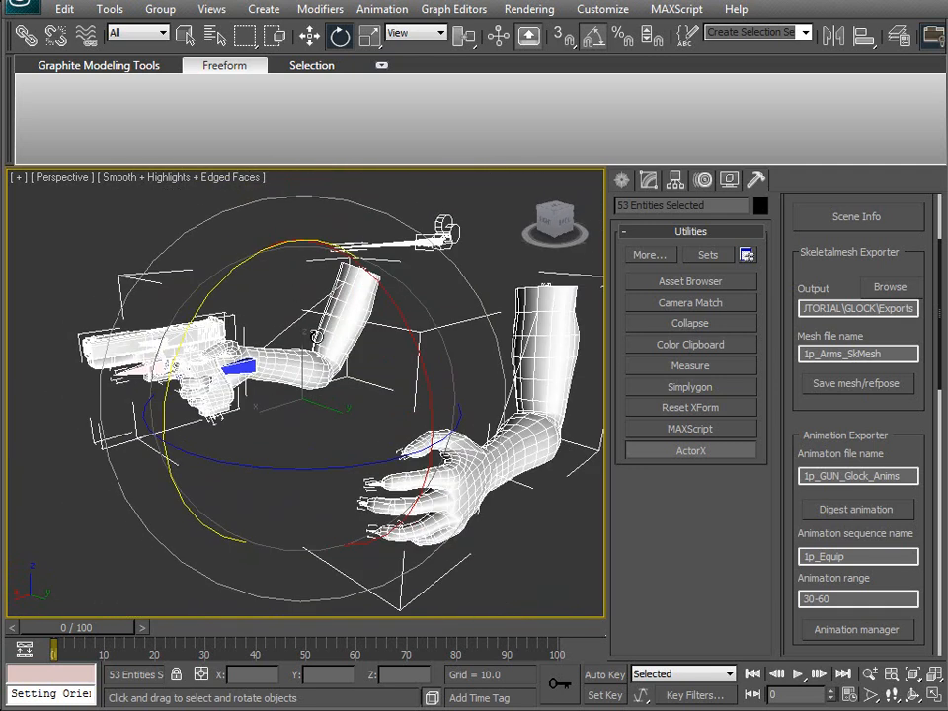
Set the animation end time to frame 60 in the time configuration.
right_click(808, 677)
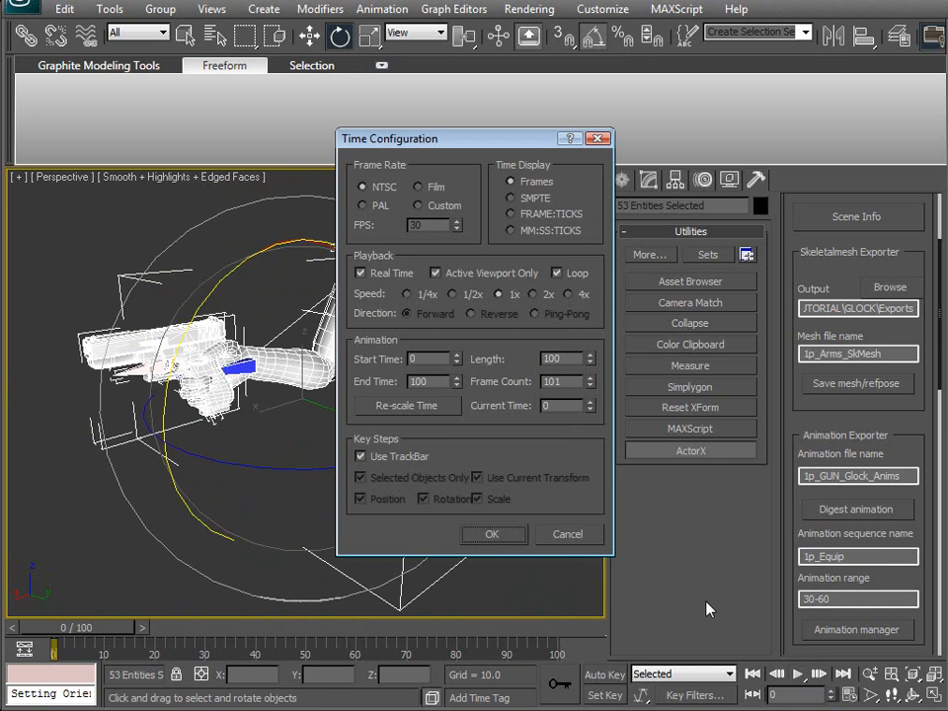
double_click(433, 379)
left_click(520, 534)
middle_click_drag(459, 521, 326, 435, "alt")
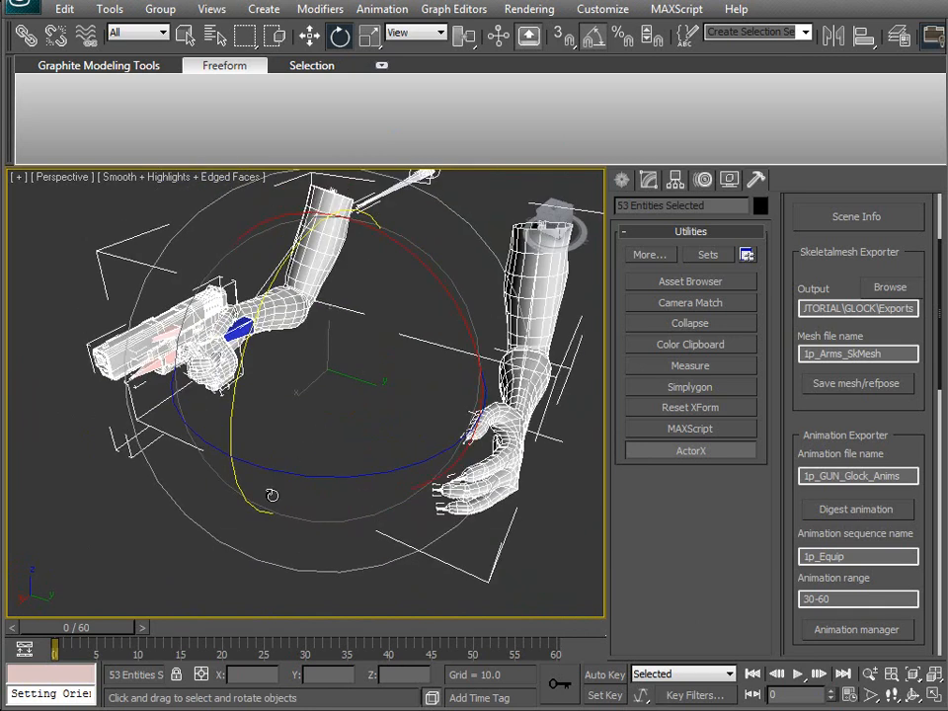
Select all objects in the scene and set a key for them at frame 0.
left_click(169, 554)
middle_click_drag(262, 449, 348, 581, "alt")
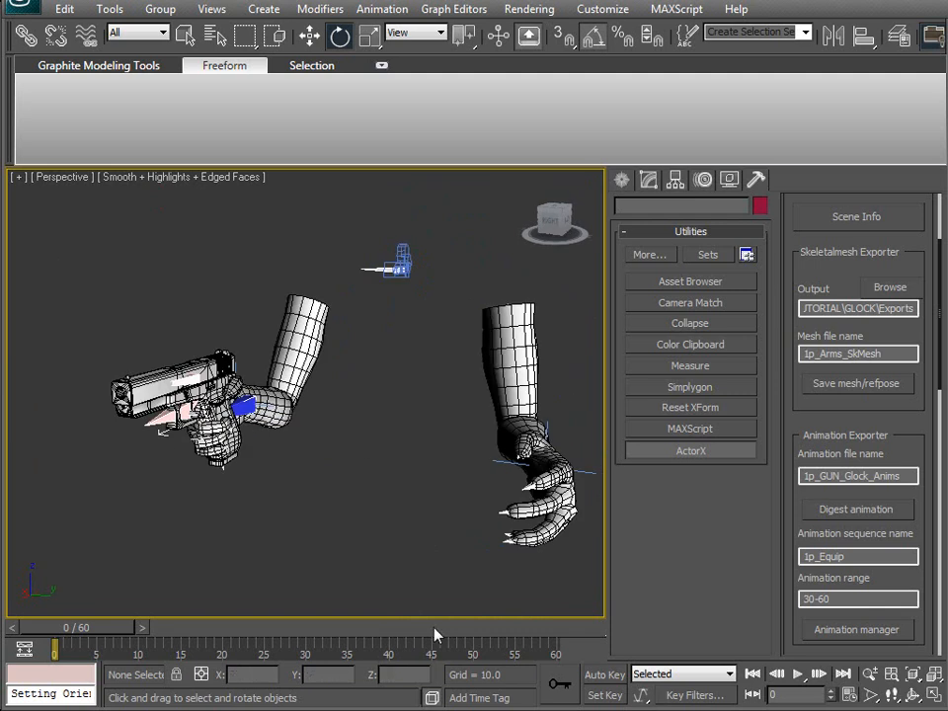
middle_click_drag(206, 552, 205, 494, "alt")
key("ctrl+a")
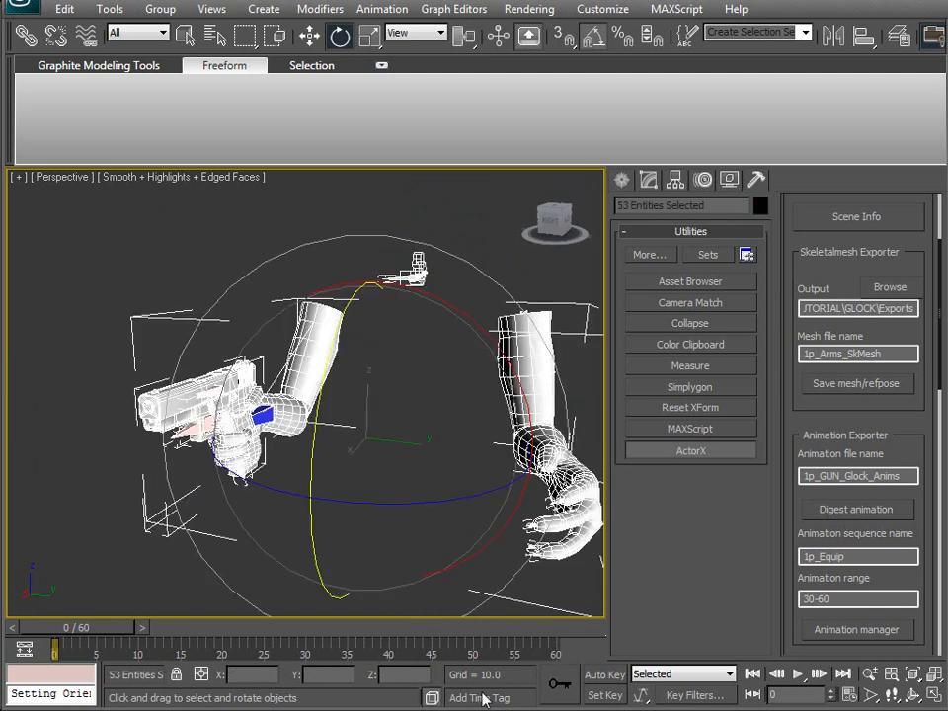
left_click(559, 689)
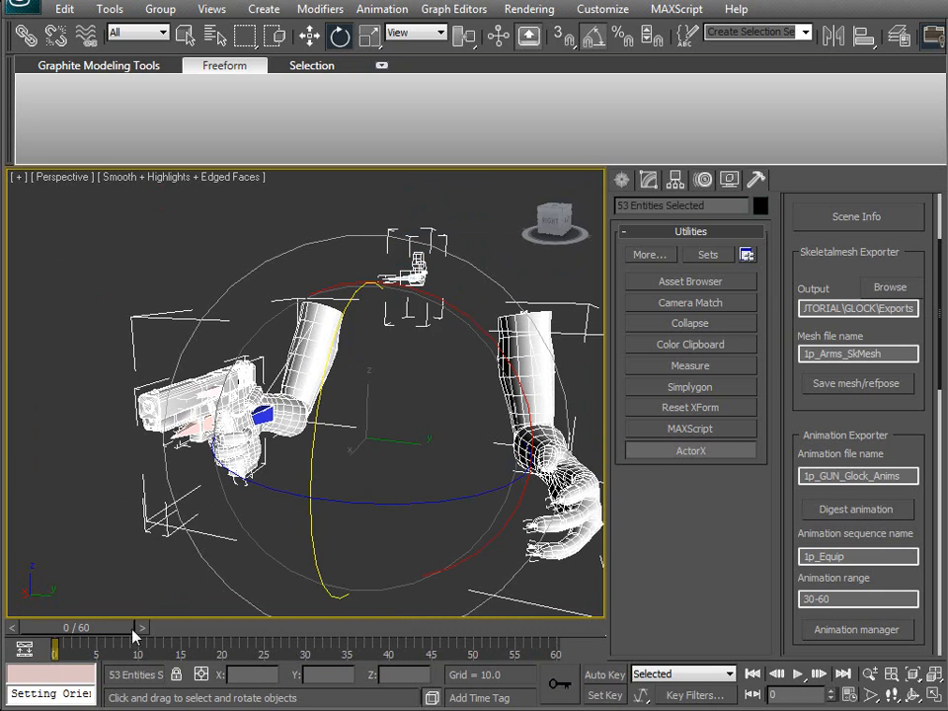
left_click(553, 684)
Move to frame 16 and select b_WeaponSocket to check its keys and placement by the gun hand.
left_click_drag(83, 623, 215, 633)
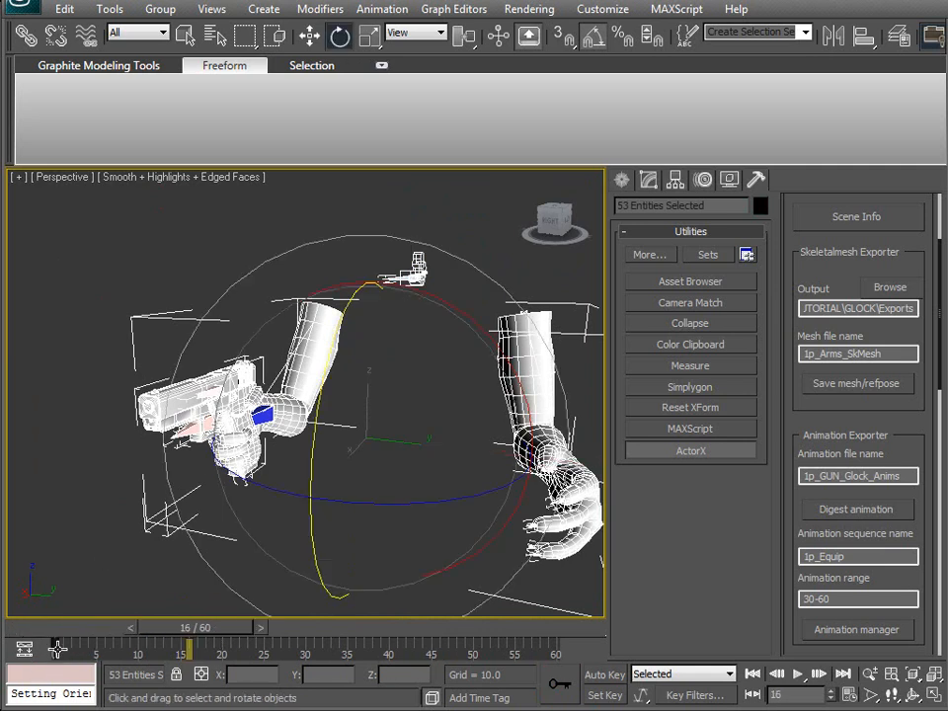
left_click(125, 509)
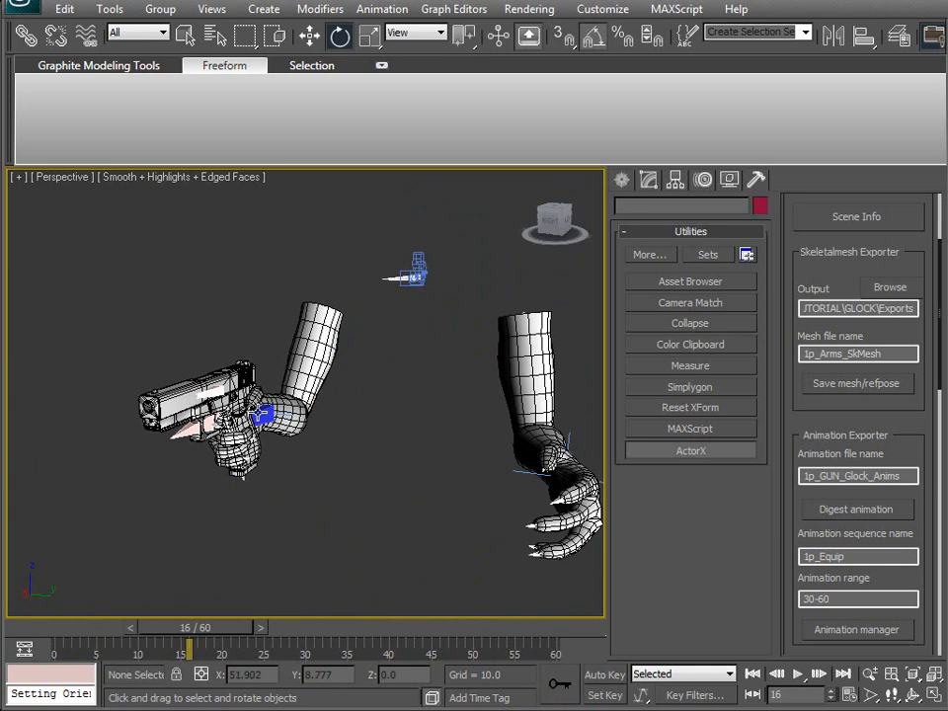
left_click(258, 413)
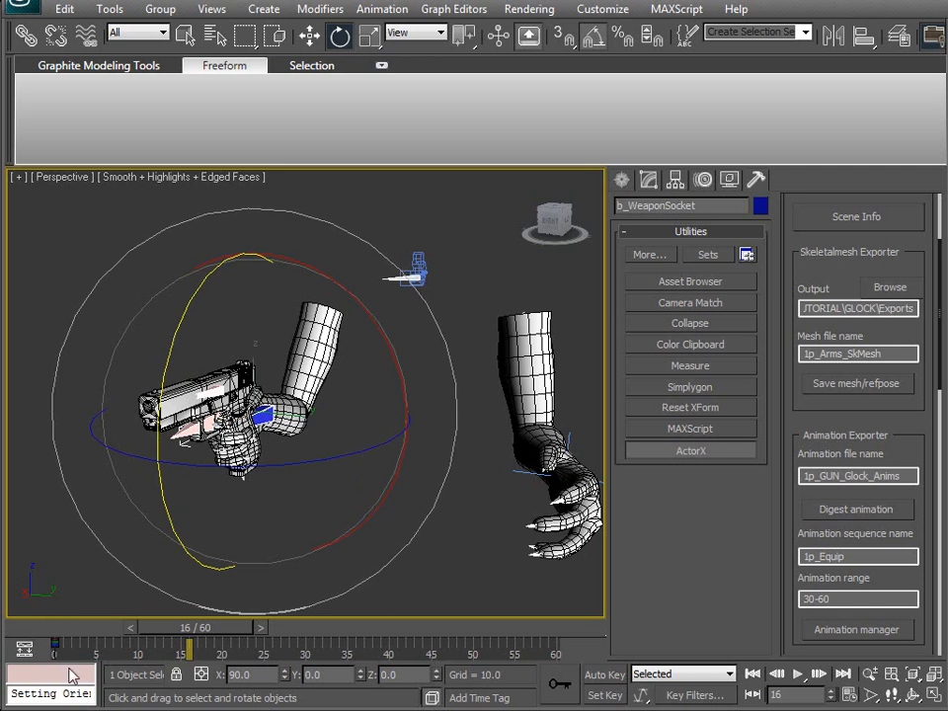
middle_click_drag(189, 452, 277, 586, "alt")
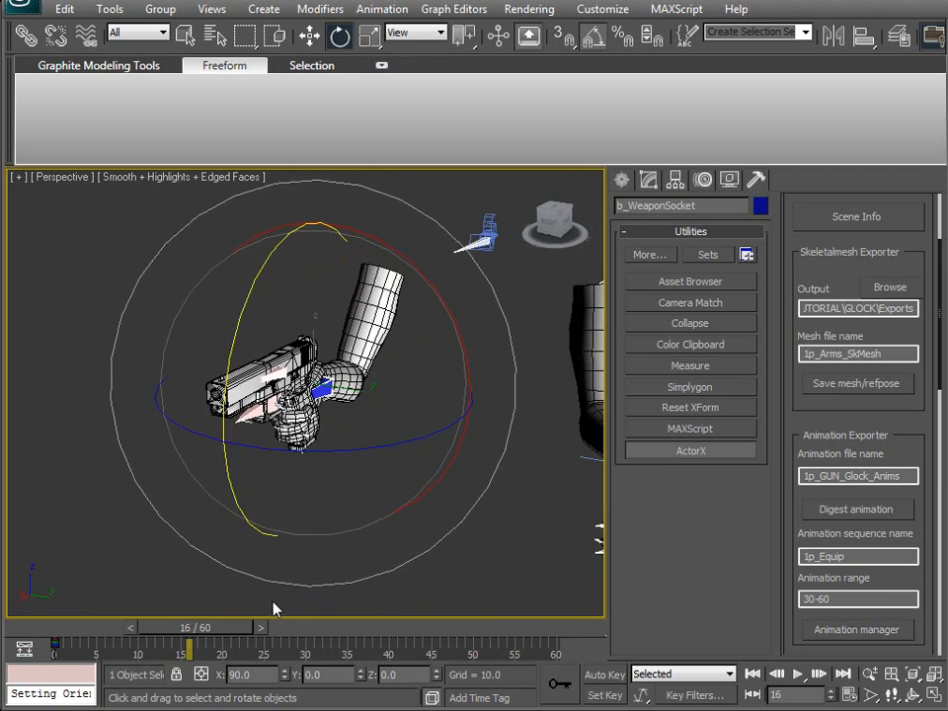
middle_click_drag(226, 531, 143, 501, "alt")
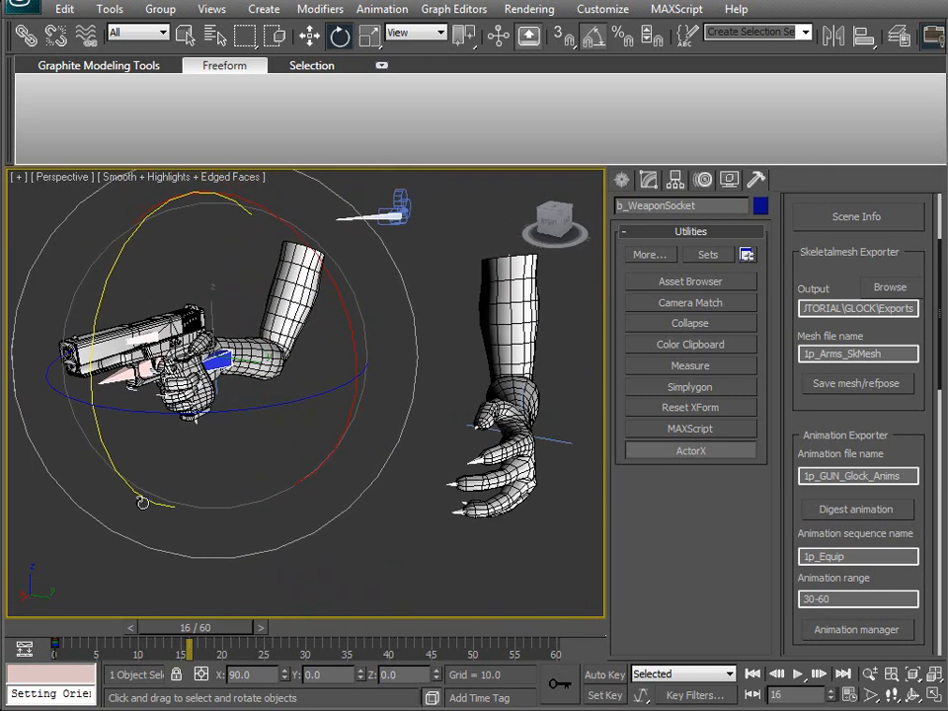
Try moving the empty hand's IK Chain02 along the Y axis at frame 16, and undo the move.
left_click(553, 440)
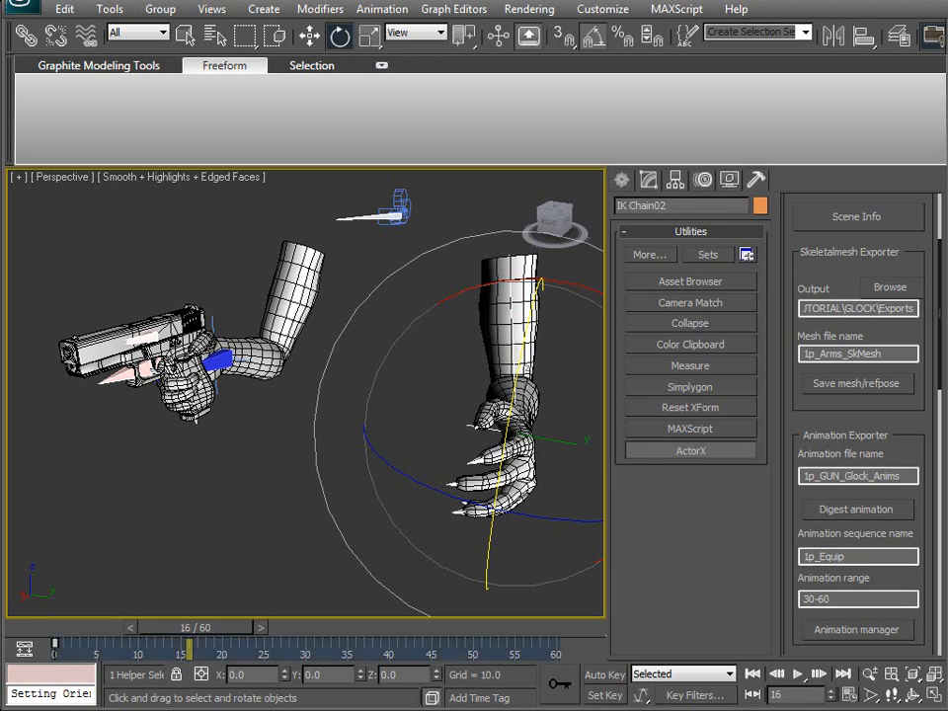
middle_click_drag(321, 462, 210, 452)
key("w")
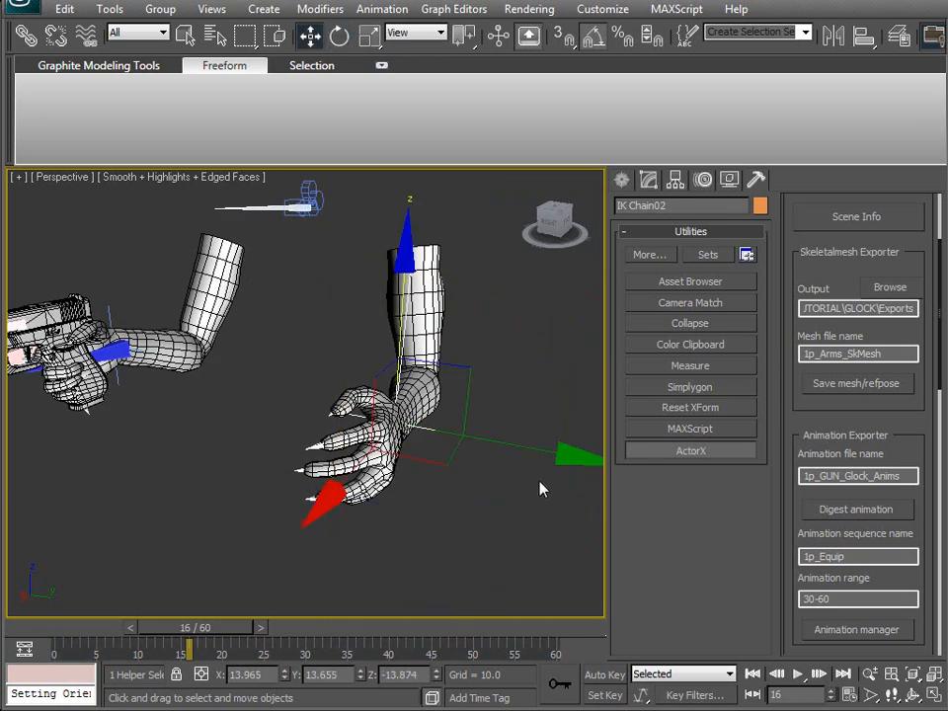
left_click_drag(551, 448, 474, 449)
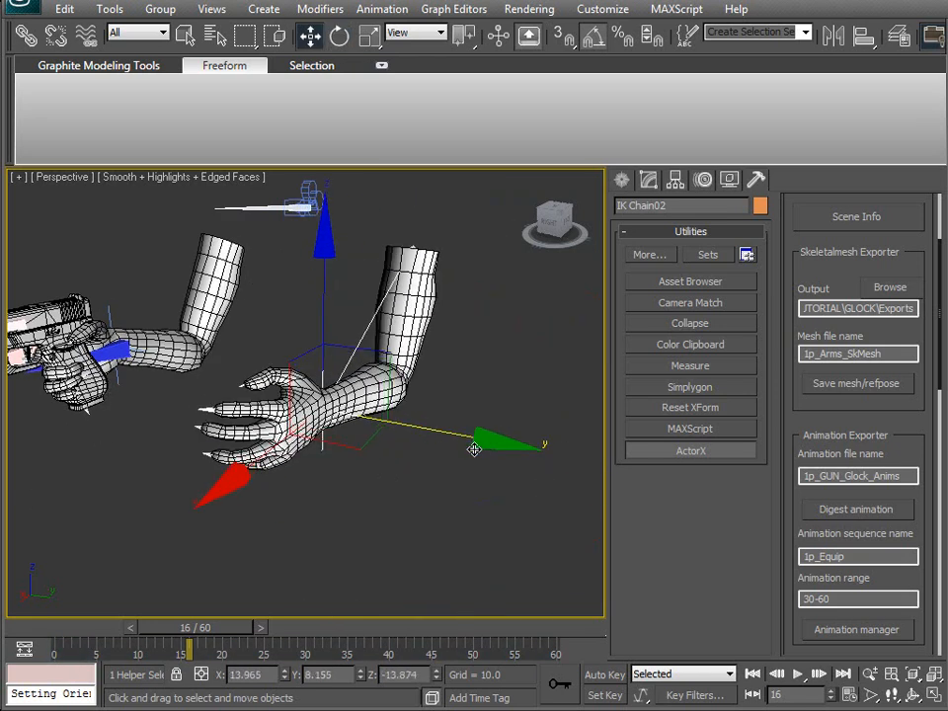
key("ctrl+z")
Turn on Auto Key and go to frame 20, with the empty arm in view.
key("n")
left_click_drag(244, 635, 278, 629)
middle_click_drag(318, 508, 198, 500)
Try moving IK Chain02 along different axes at frame 20, undoing each move.
left_click_drag(372, 437, 321, 432)
key("ctrl+z")
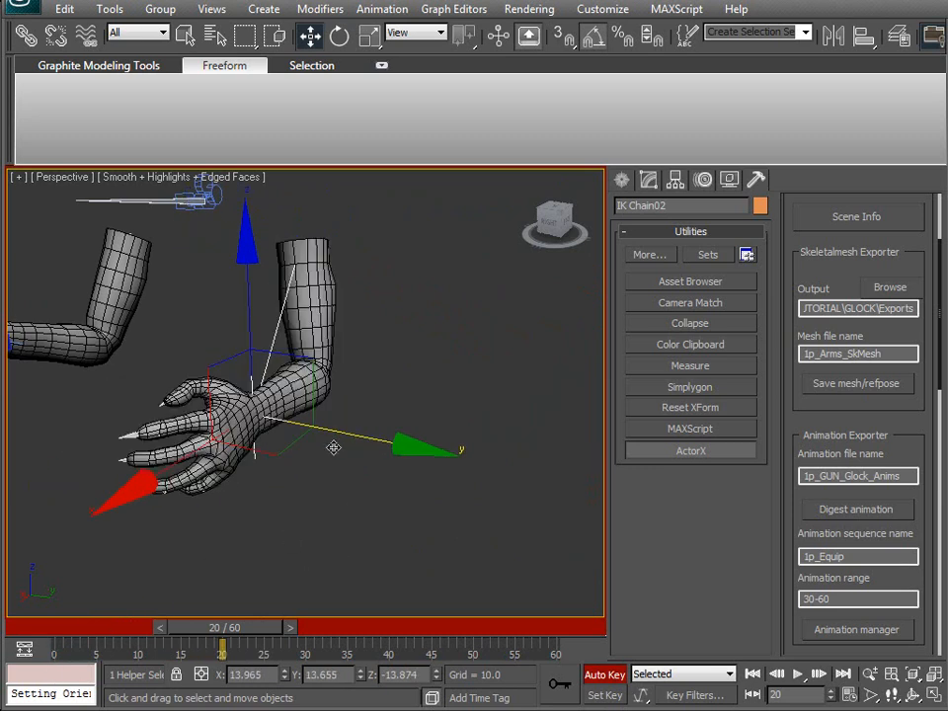
left_click_drag(250, 284, 245, 338)
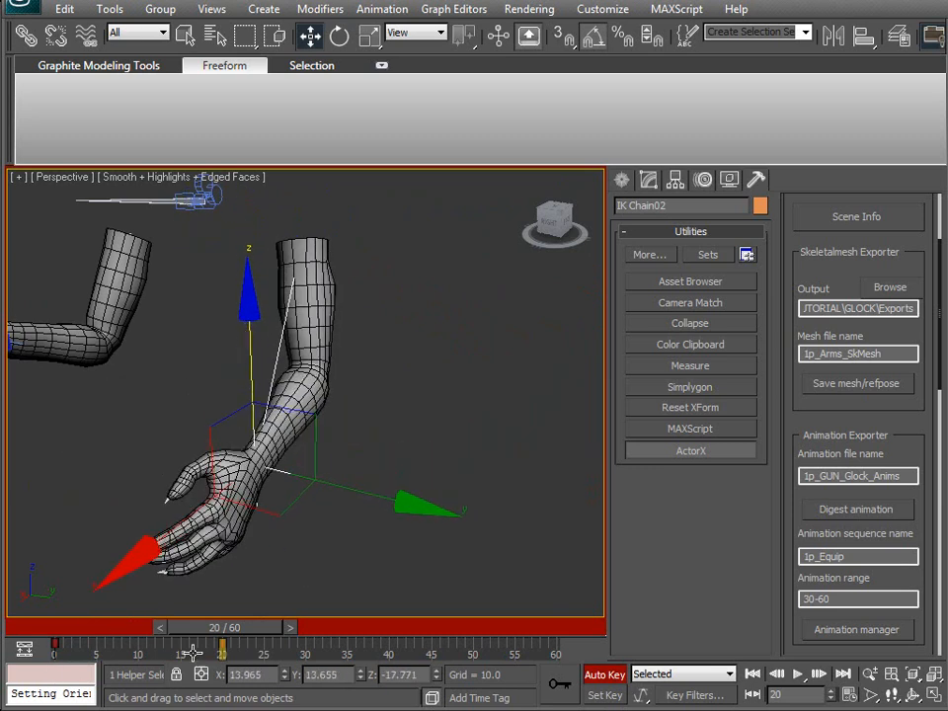
key("ctrl+z")
key("ctrl+z")
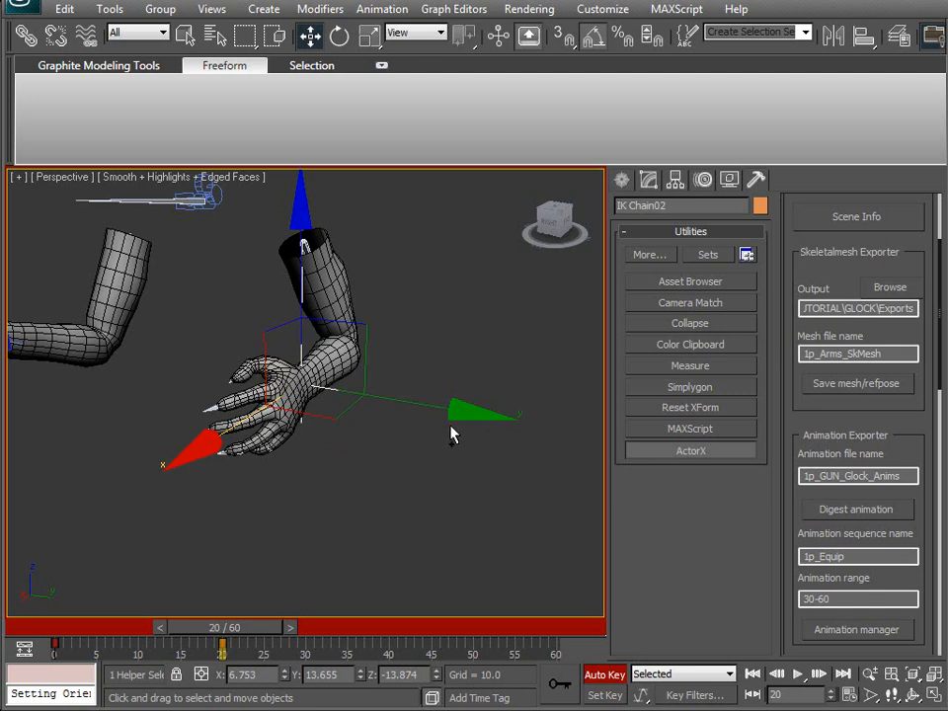
key("ctrl+z")
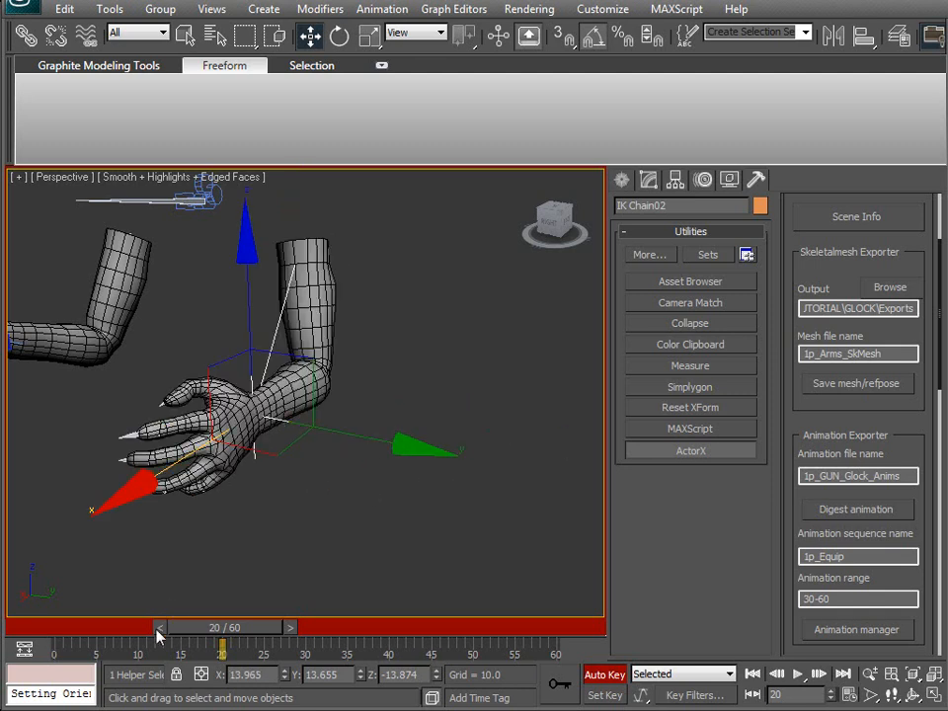
Return to frame 0 and select the weapon bones and all objects to check their keys along the timeline.
left_click_drag(243, 633, 90, 634)
key("ctrl+a")
key("z")
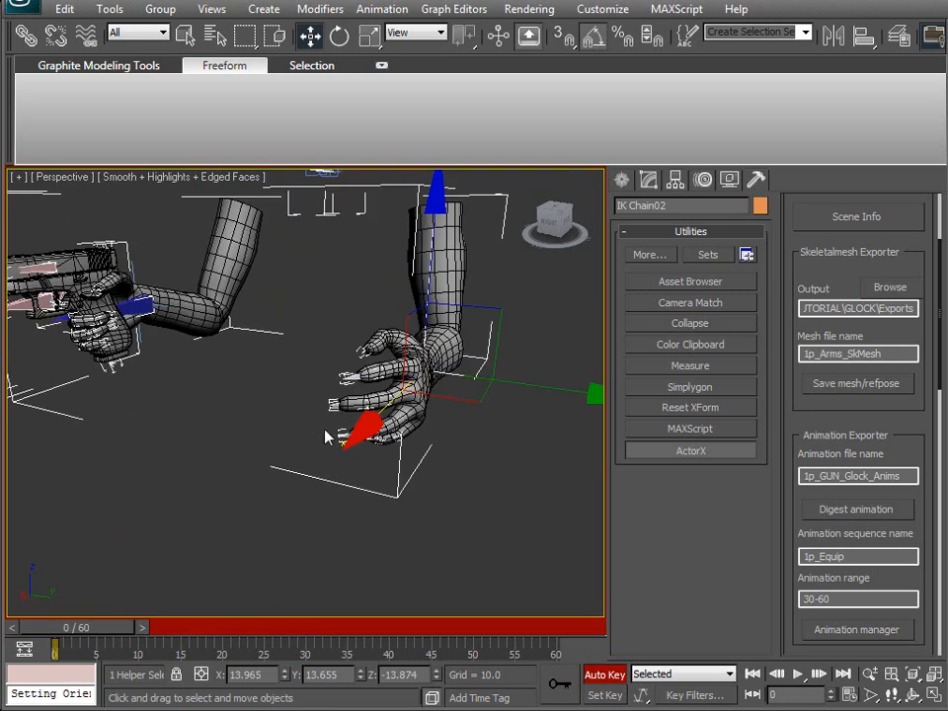
middle_click_drag(328, 438, 434, 542)
left_click(223, 404)
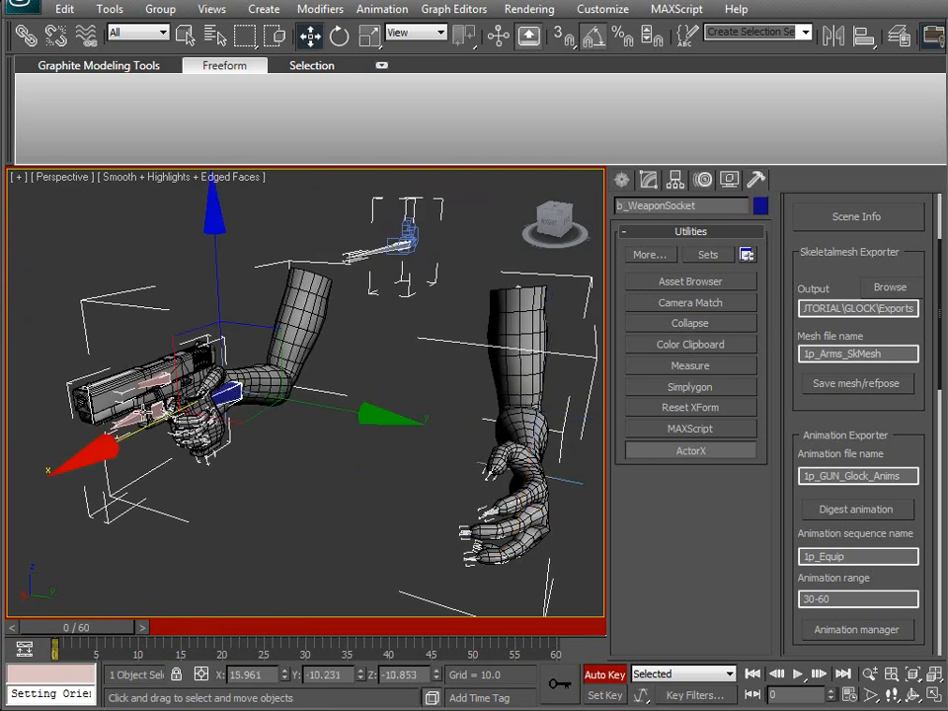
left_click(131, 426, "ctrl")
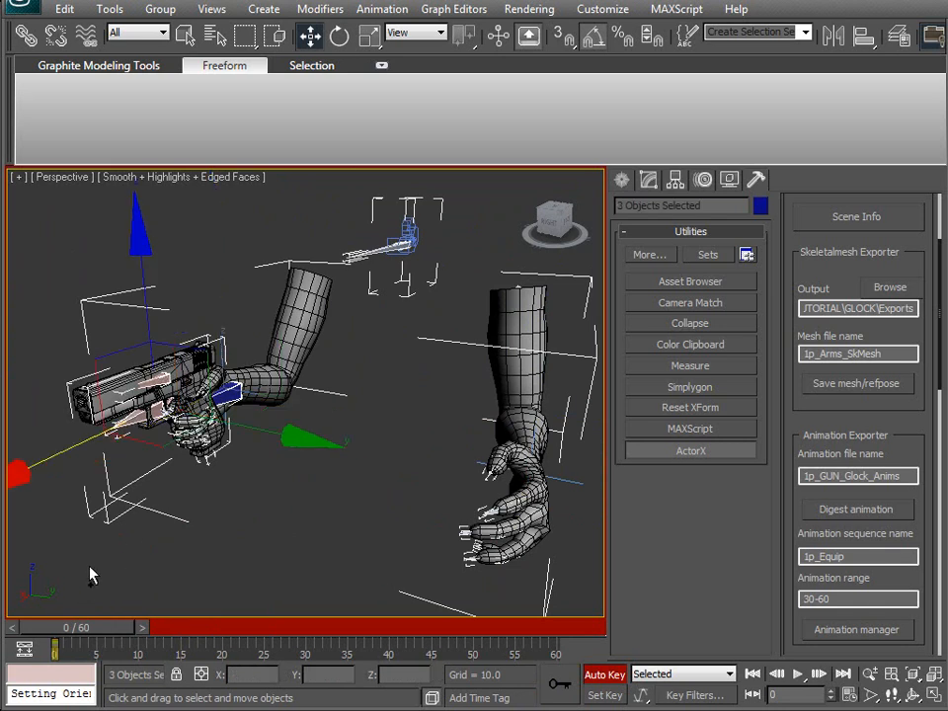
key("ctrl+a")
mouse_move(113, 632)
left_mouse_down()
mouse_move(245, 624)
mouse_move(59, 628)
left_mouse_up()
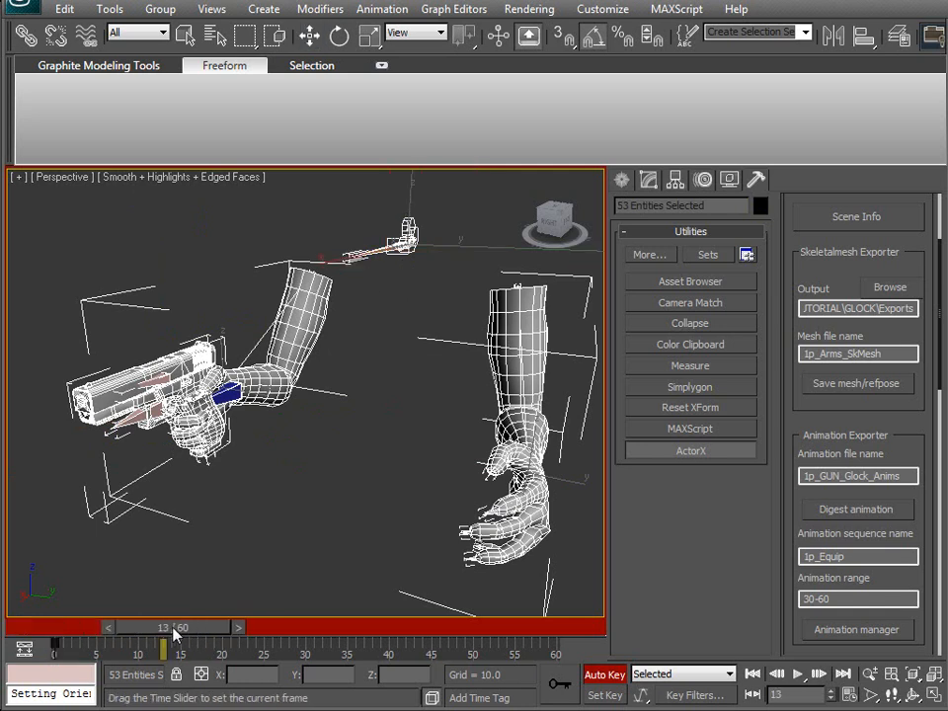
Go back to frame 0, select all objects again and set their starting keys.
left_click(335, 513)
middle_click_drag(335, 512, 331, 464, "alt")
scroll(331, 416, "down", 3)
left_click_drag(96, 628, 27, 594)
key("ctrl+a")
key("w")
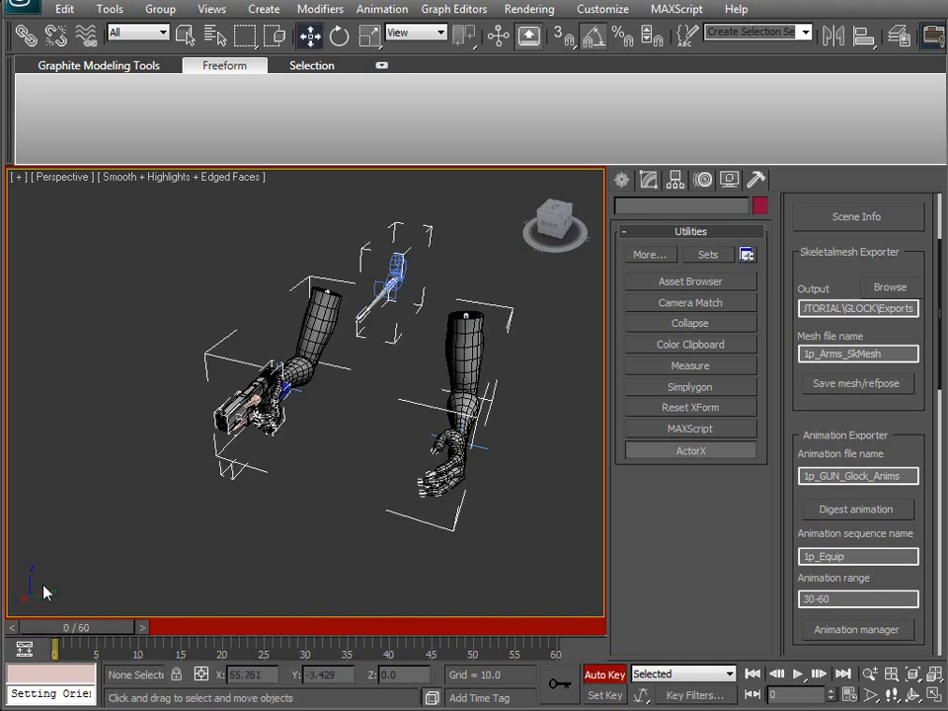
left_click(559, 683)
middle_click_drag(420, 519, 444, 503, "alt")
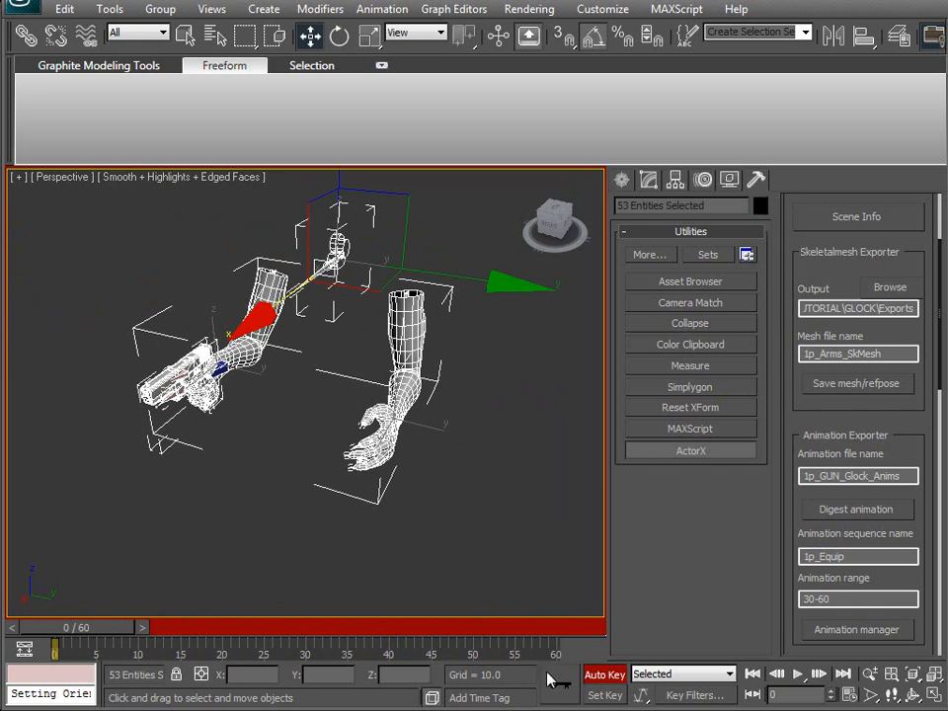
middle_click_drag(388, 496, 402, 507)
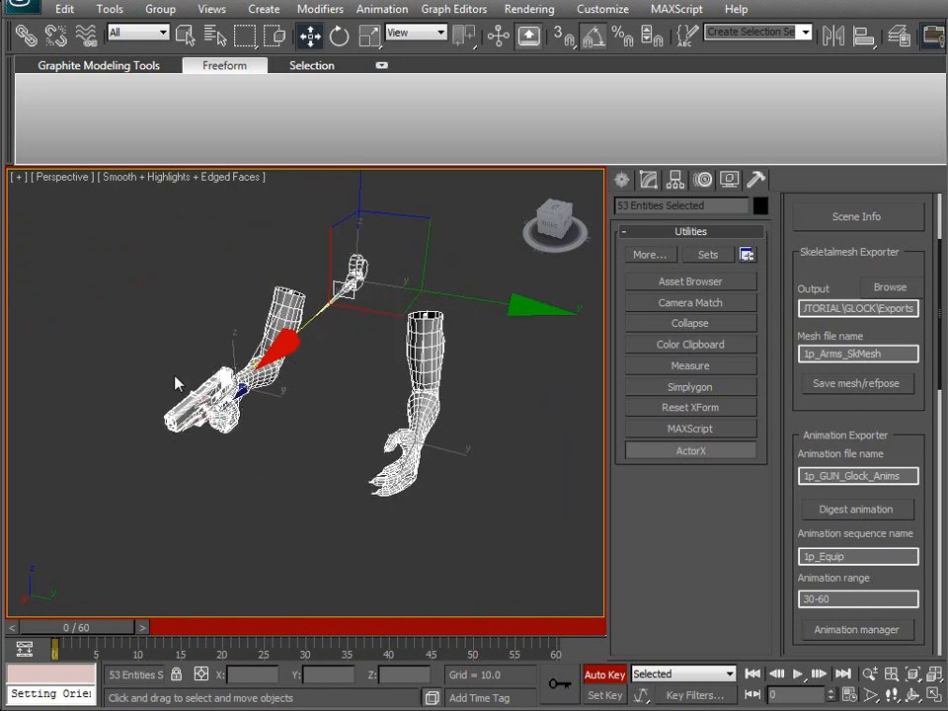
Select b_WeaponSocket, go to frame 10, and try rotating it to about -25° on Y and 30° on Z.
left_click(258, 479)
middle_click_drag(259, 479, 316, 524)
scroll(309, 484, "up", 5)
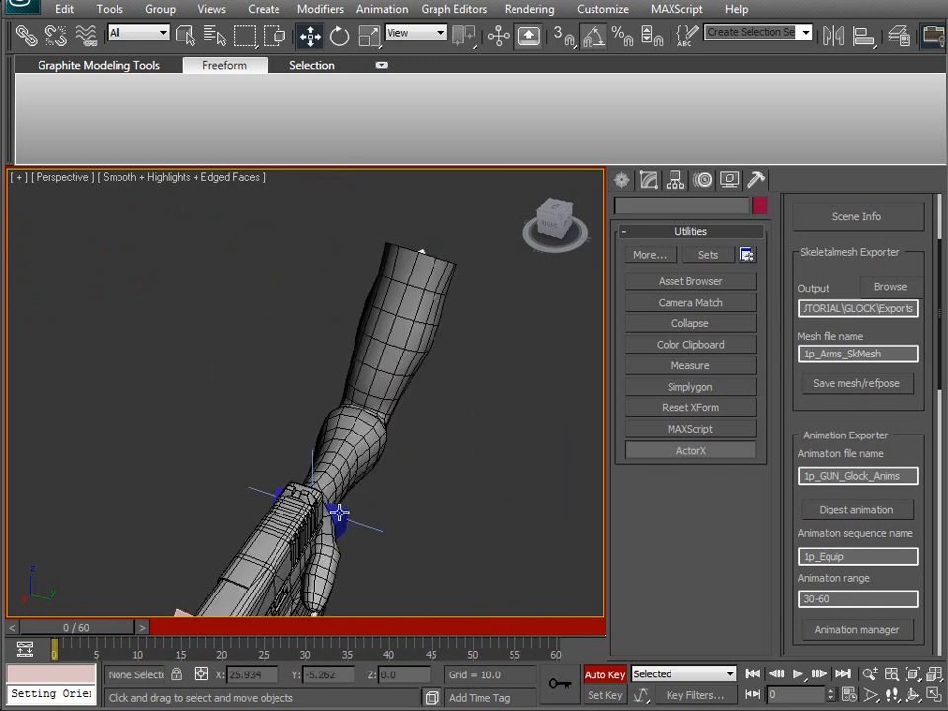
left_click(338, 517)
left_click_drag(106, 628, 184, 637)
middle_click_drag(192, 578, 209, 483)
key("e")
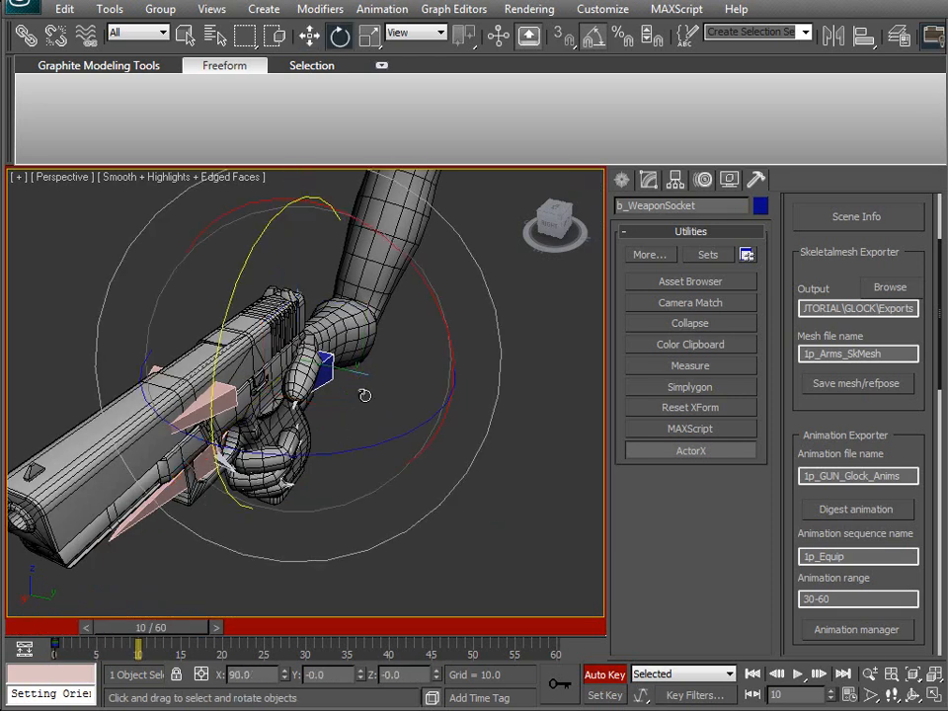
left_click_drag(214, 370, 223, 348)
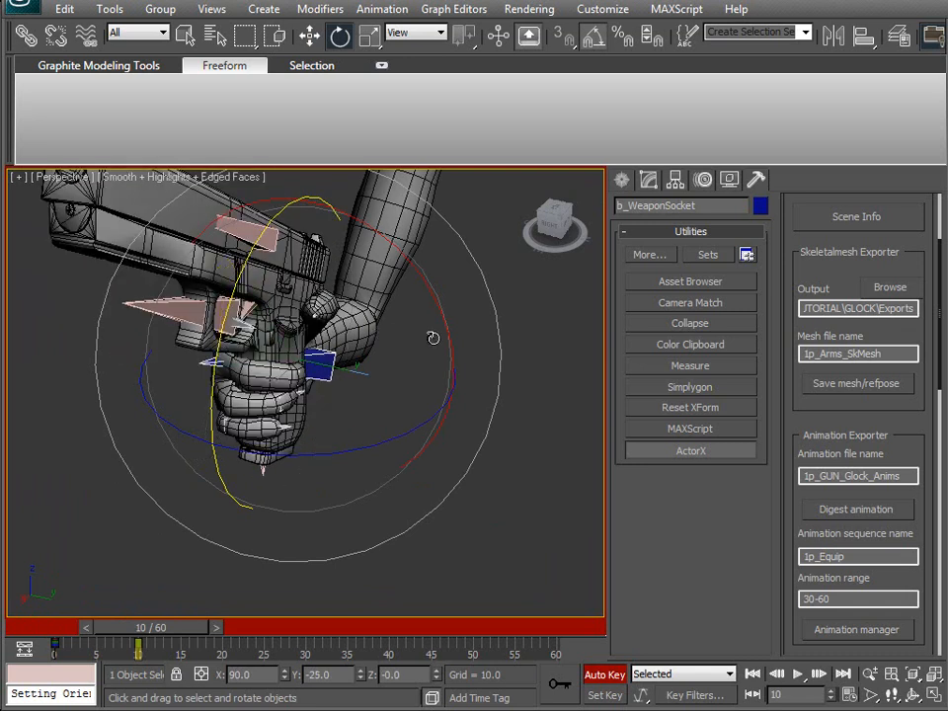
left_click_drag(351, 451, 431, 320)
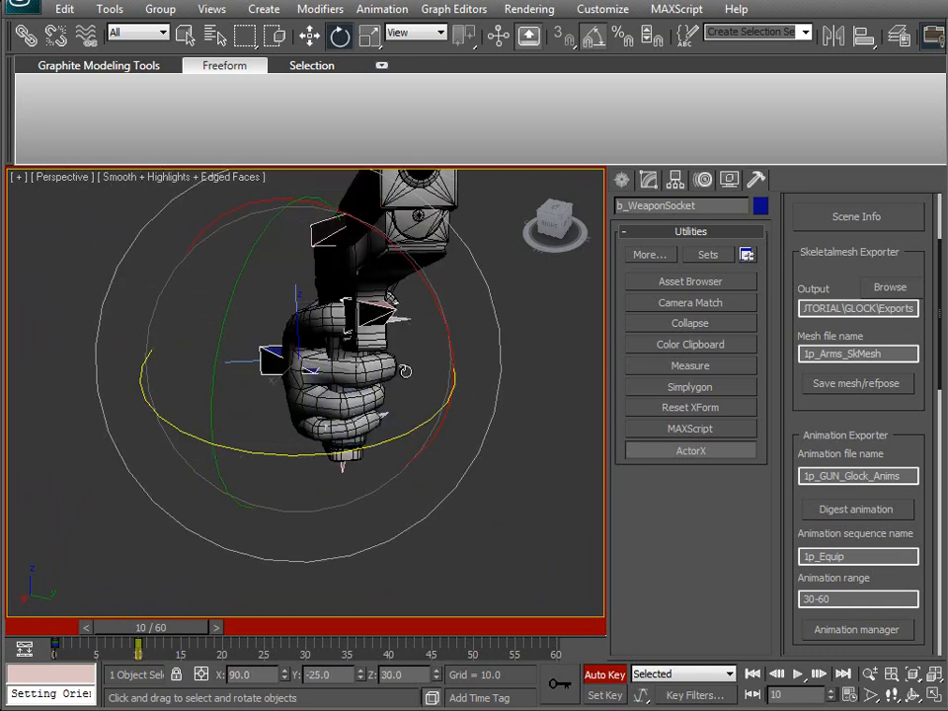
Switch the rotation reference coordinate system to Local and turn off angle snapping.
left_click(440, 36)
left_click(414, 95)
left_click(597, 47)
middle_click_drag(429, 359, 357, 375, "alt")
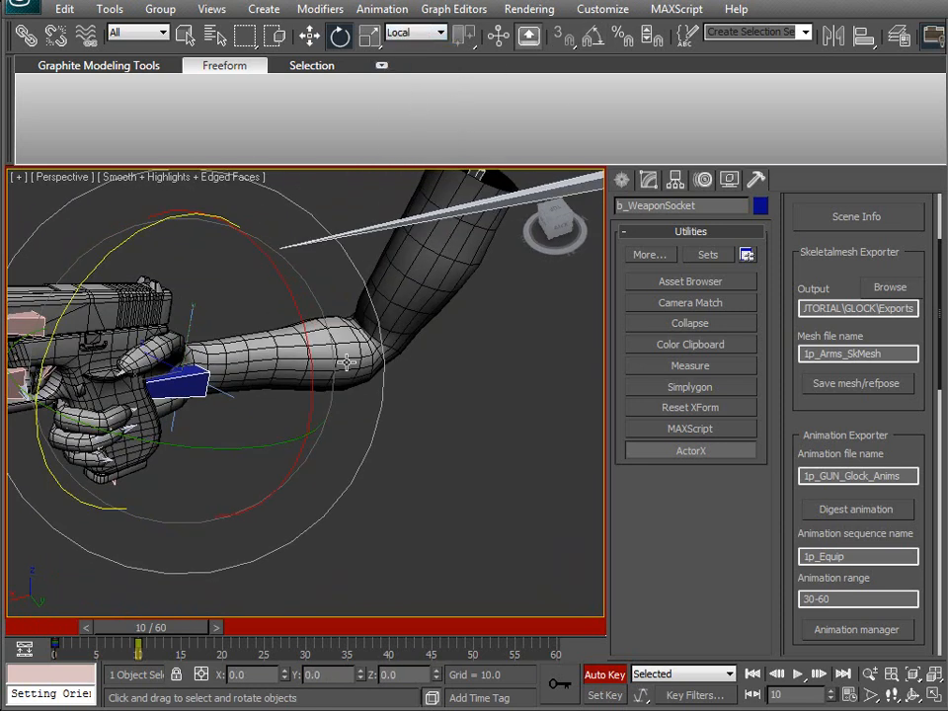
middle_click_drag(307, 331, 348, 371, "alt")
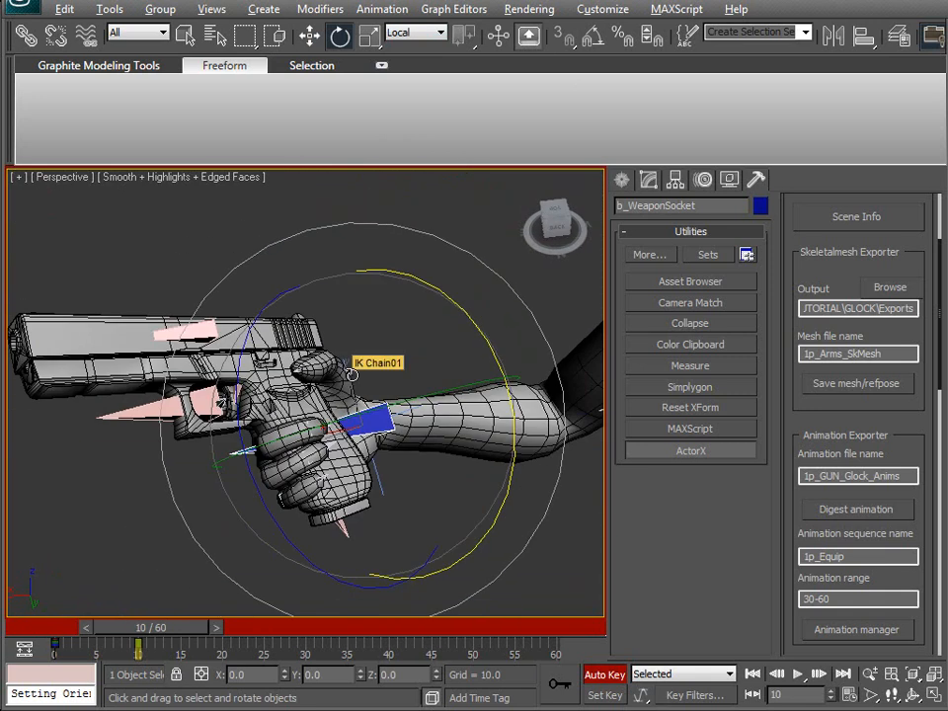
Show Camera01 beside the Perspective view and hide the b_Root bone that blocks the camera.
key("alt+w")
key("c")
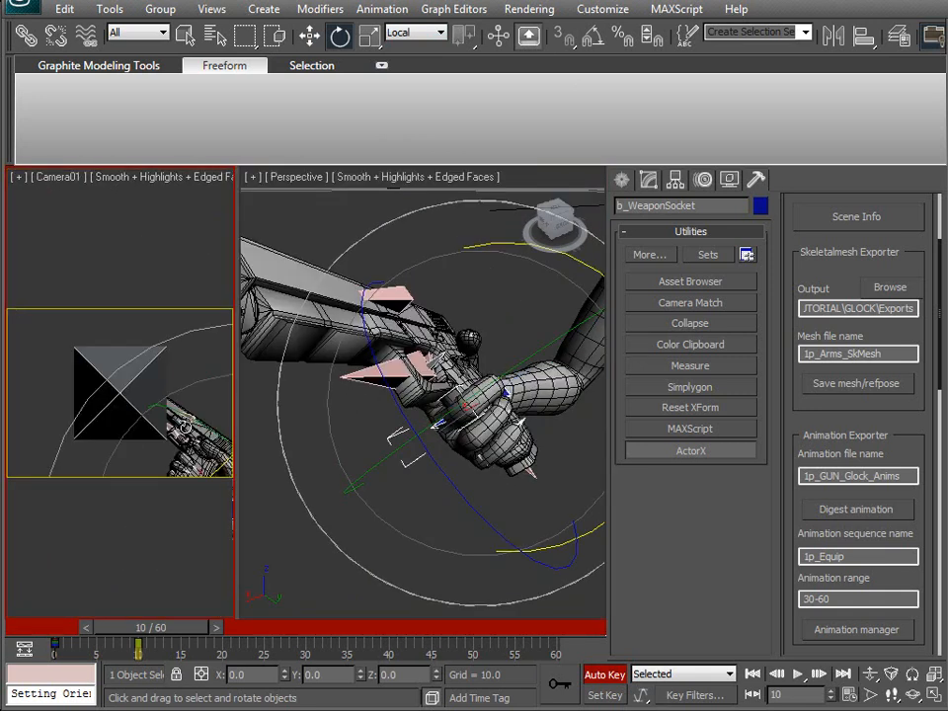
left_click(120, 363)
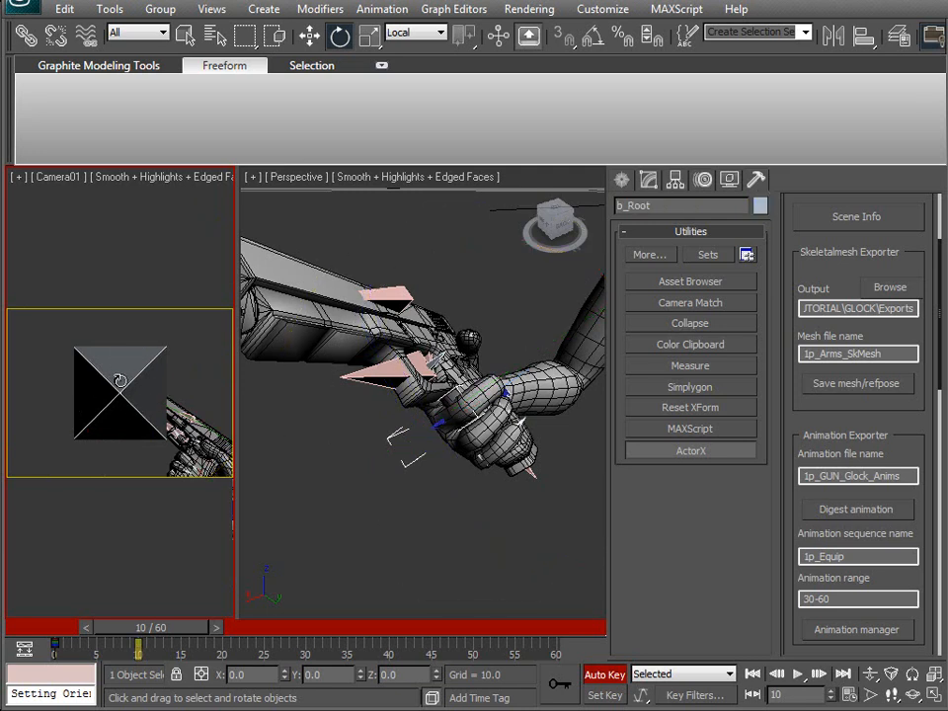
right_click(106, 357)
left_click(116, 299)
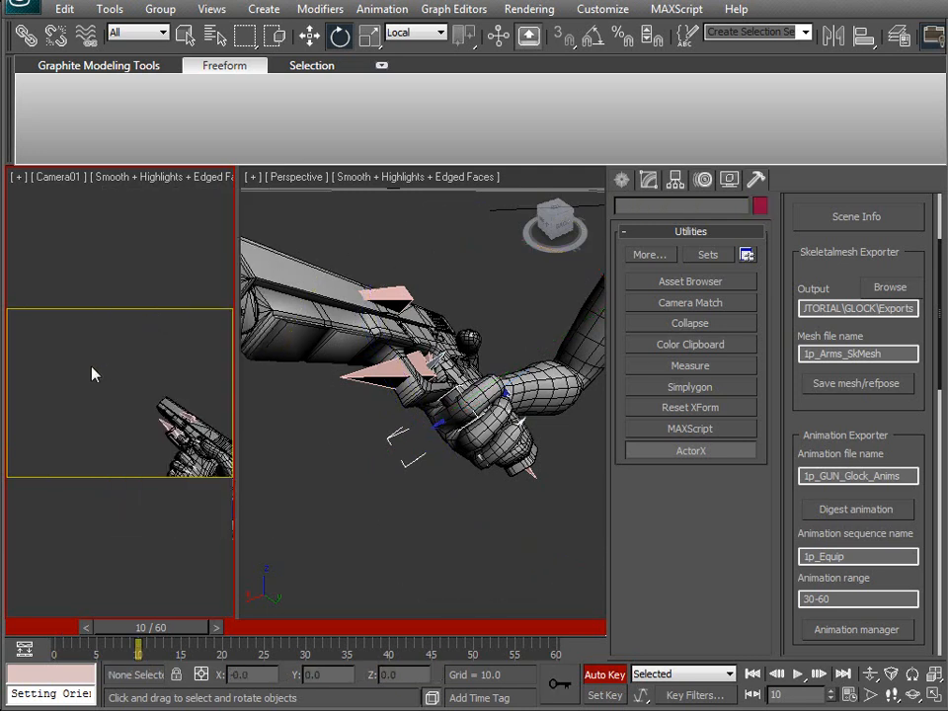
Select b_WeaponSocket and rotate it at frame 10 until the pistol lies roughly level in the Camera01 view.
middle_click_drag(503, 409, 388, 465, "alt")
left_click(475, 418)
left_click_drag(488, 426, 431, 430)
left_click_drag(397, 272, 434, 256)
key("w")
middle_click_drag(424, 348, 425, 361)
key("e")
left_click_drag(427, 302, 447, 298)
middle_click_drag(355, 479, 403, 389)
scroll(403, 389, "up", 10)
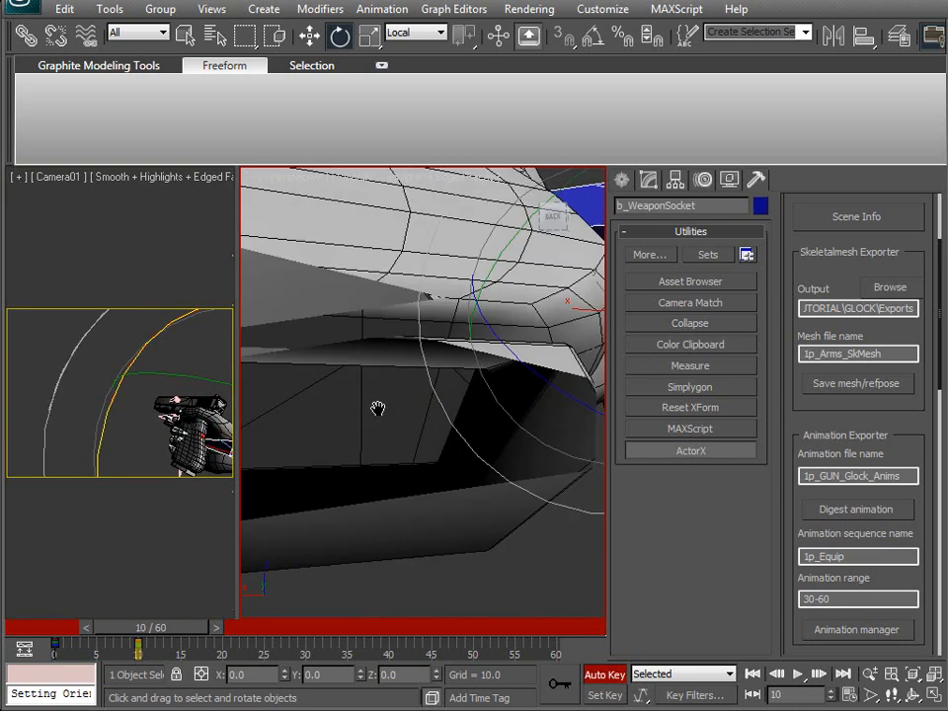
Refine the b_WeaponSocket rotation at frame 10, tilting it about 18° around its local Z axis so the muzzle points upward.
scroll(401, 383, "down", 8)
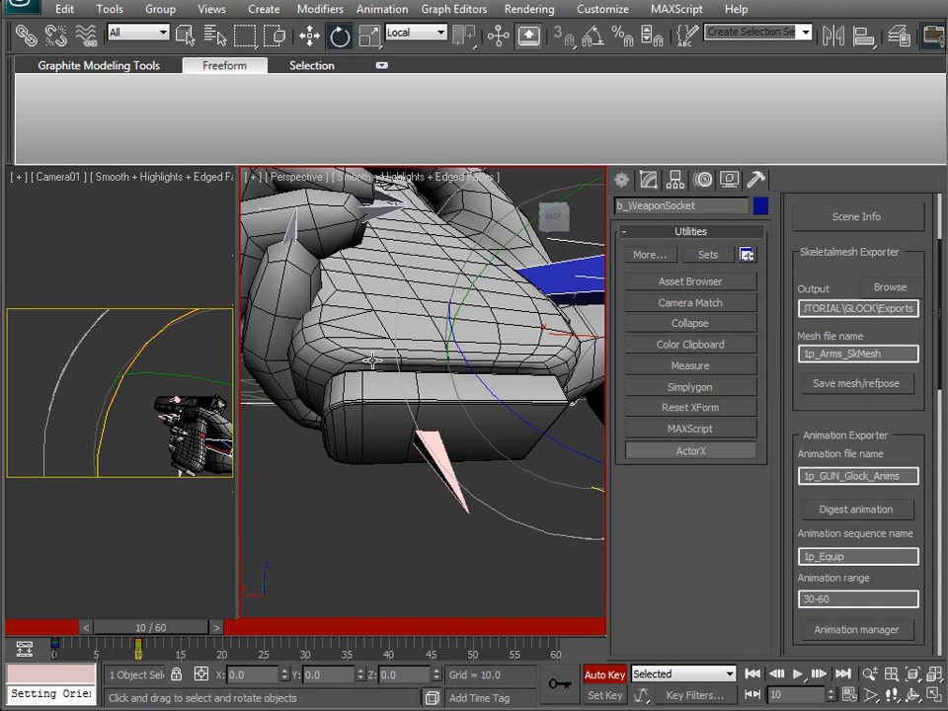
mouse_move(365, 485)
middle_mouse_down()
mouse_move(388, 464)
mouse_move(381, 491)
middle_mouse_up()
scroll(380, 490, "down", 3)
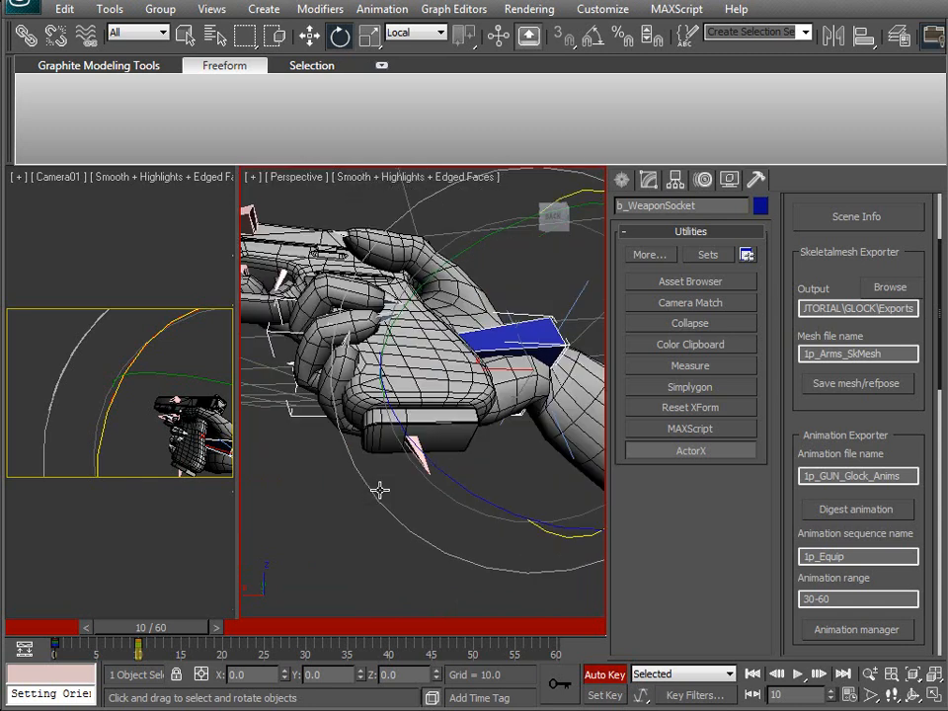
scroll(379, 490, "down", 2)
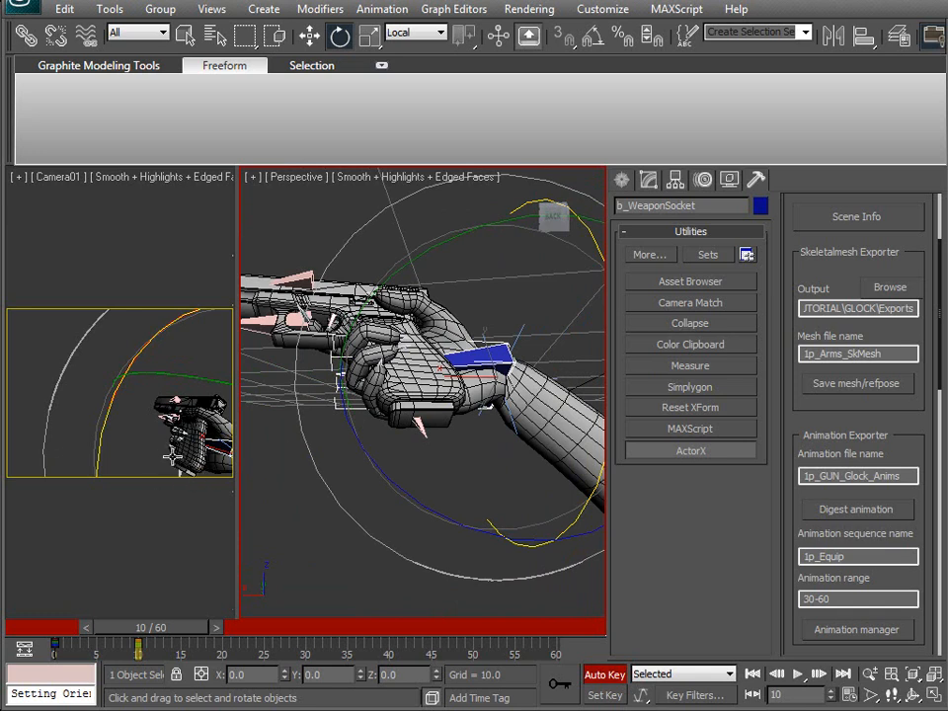
middle_click_drag(479, 380, 479, 340, "alt")
left_click_drag(443, 361, 482, 262)
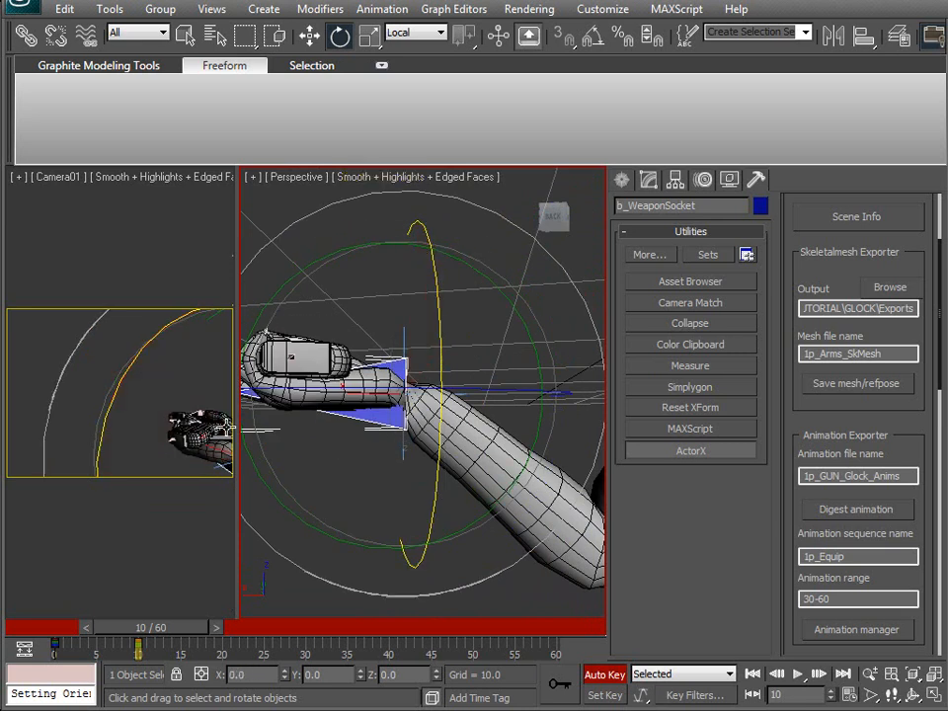
left_click_drag(286, 444, 347, 431)
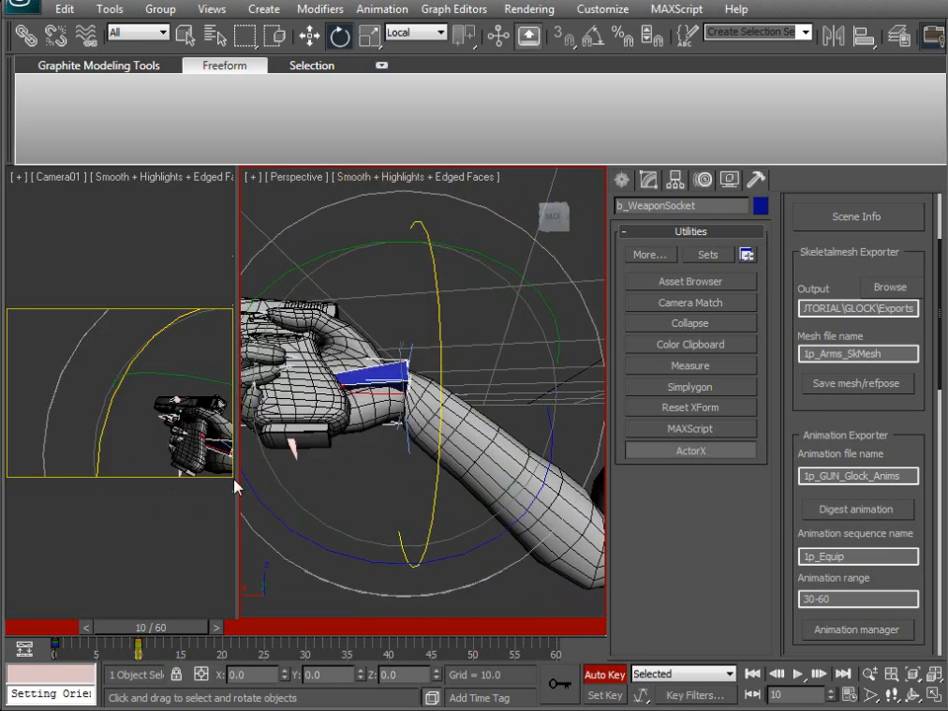
left_click_drag(437, 357, 292, 550)
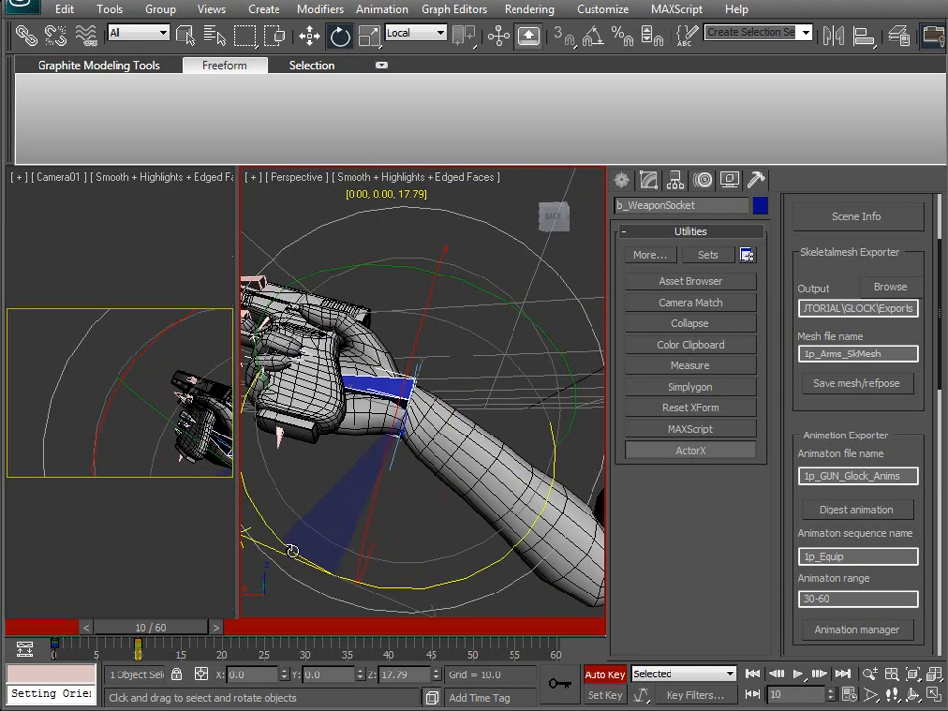
Raise b_WeaponSocket to about -4.6 on Z at frame 10 and check the pose in the maximized Camera01 view.
scroll(389, 442, "down", 5)
key("w")
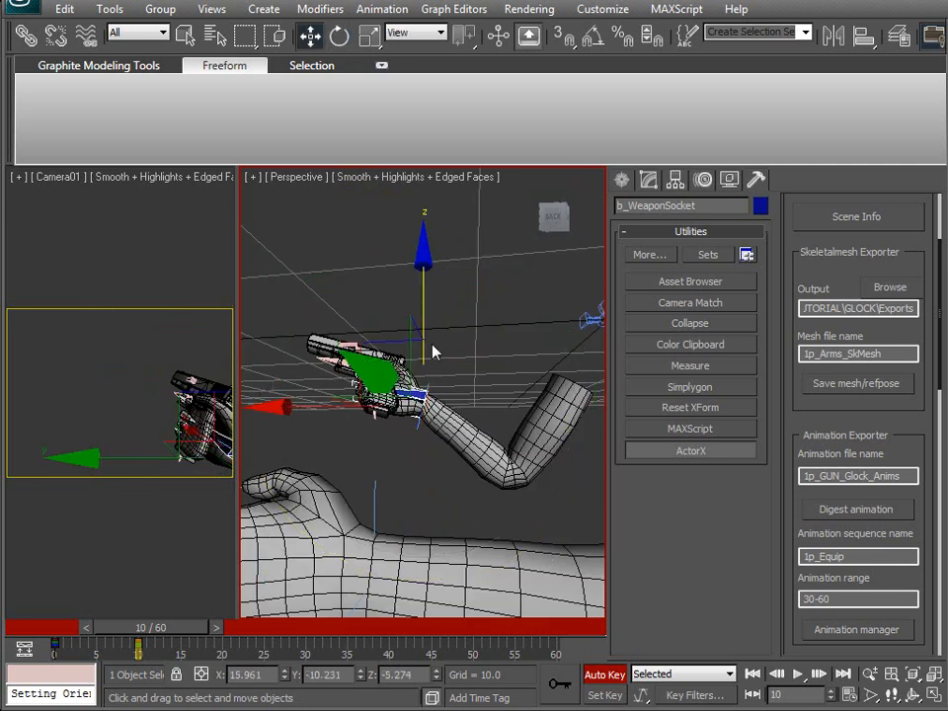
left_click_drag(422, 278, 403, 284)
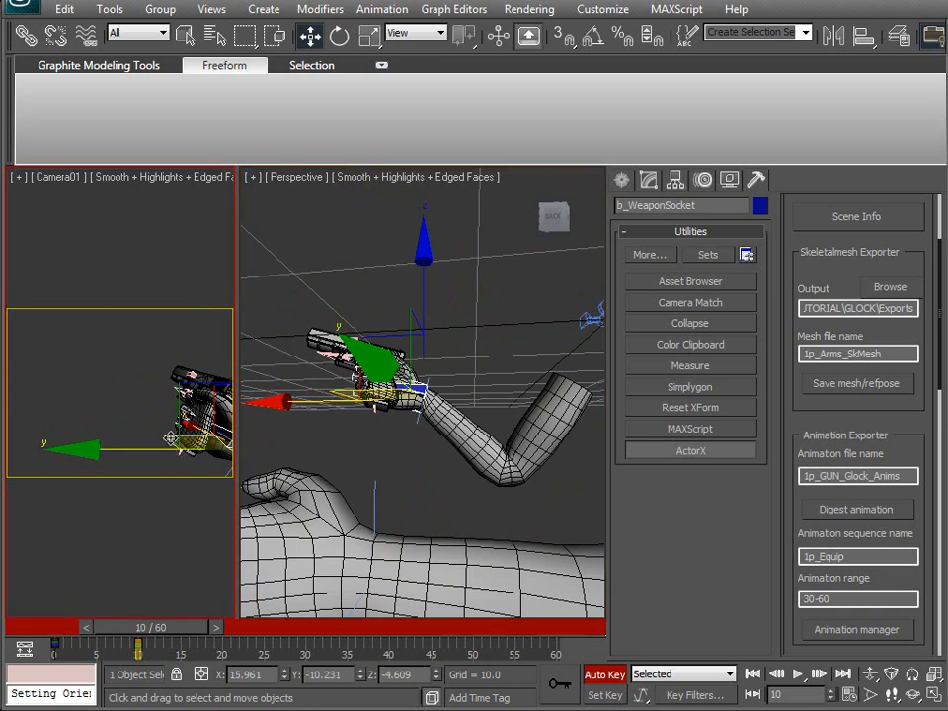
key("alt+w")
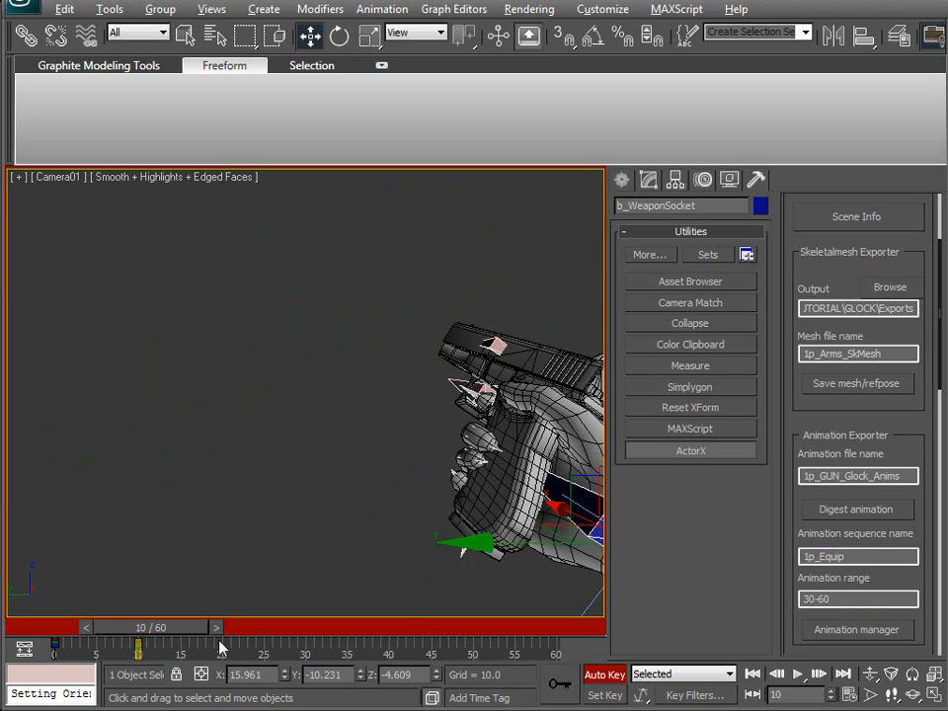
mouse_move(169, 627)
left_mouse_down()
mouse_move(89, 628)
mouse_move(179, 620)
mouse_move(58, 627)
mouse_move(170, 622)
left_mouse_up()
key("alt+w")
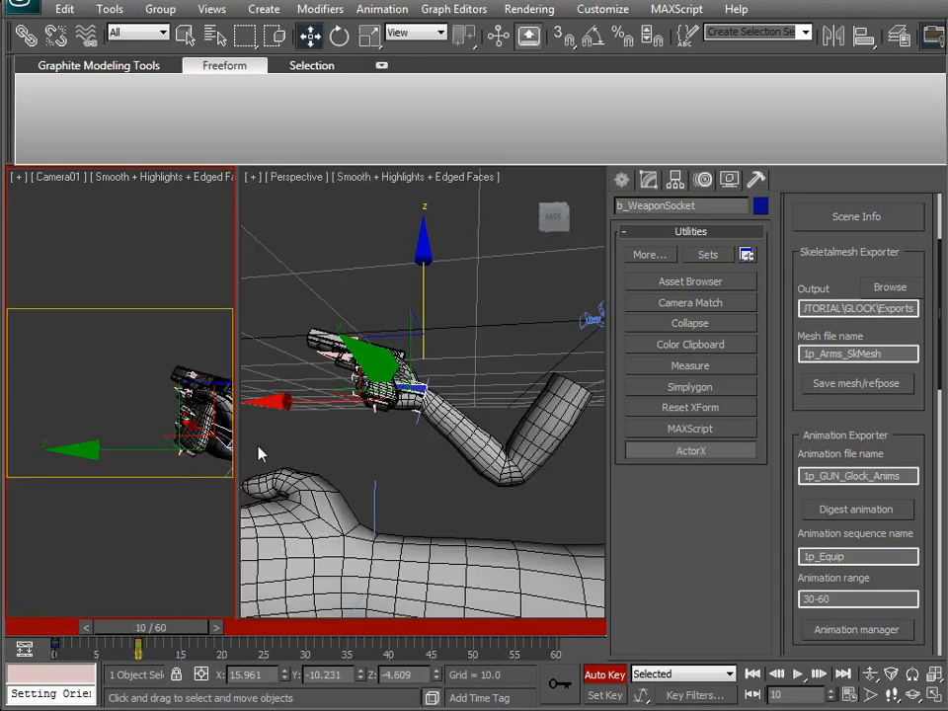
Try rotating the b_WeaponAnim bone around its local Z axis at frame 10, and undo the rotation.
middle_click_drag(348, 429, 480, 464)
scroll(440, 504, "up", 3)
left_click(362, 352)
middle_click_drag(407, 432, 362, 419)
key("e")
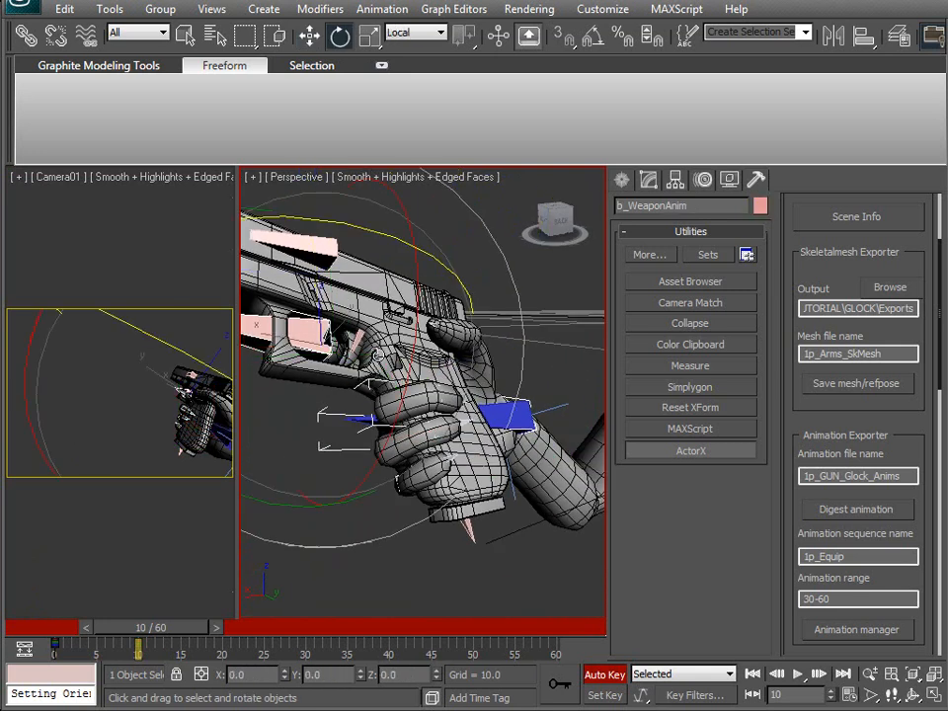
left_click_drag(412, 367, 386, 340)
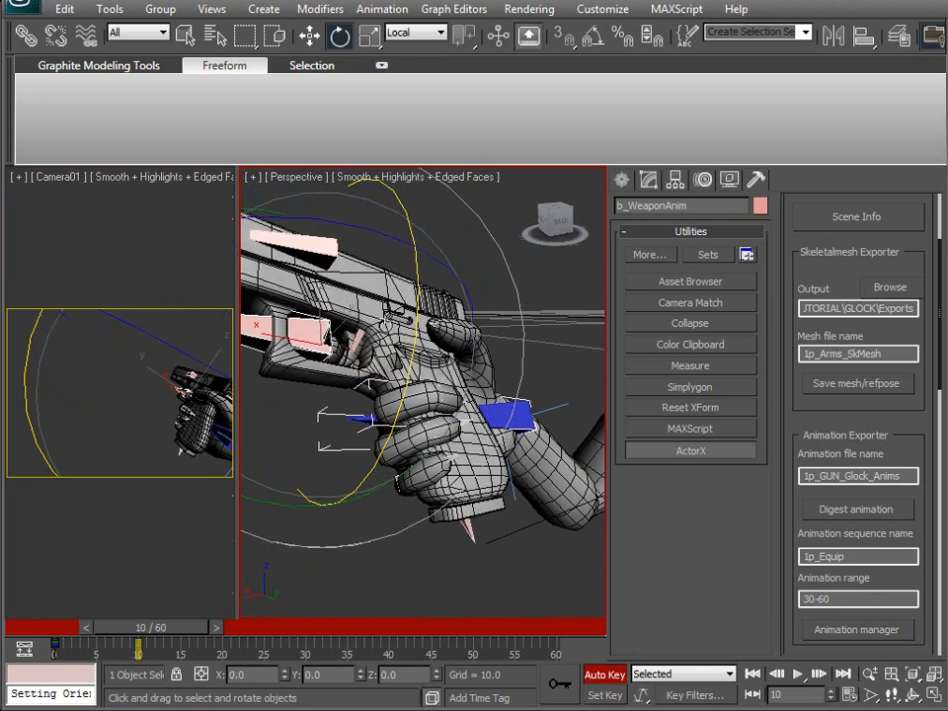
left_click_drag(357, 225, 380, 236)
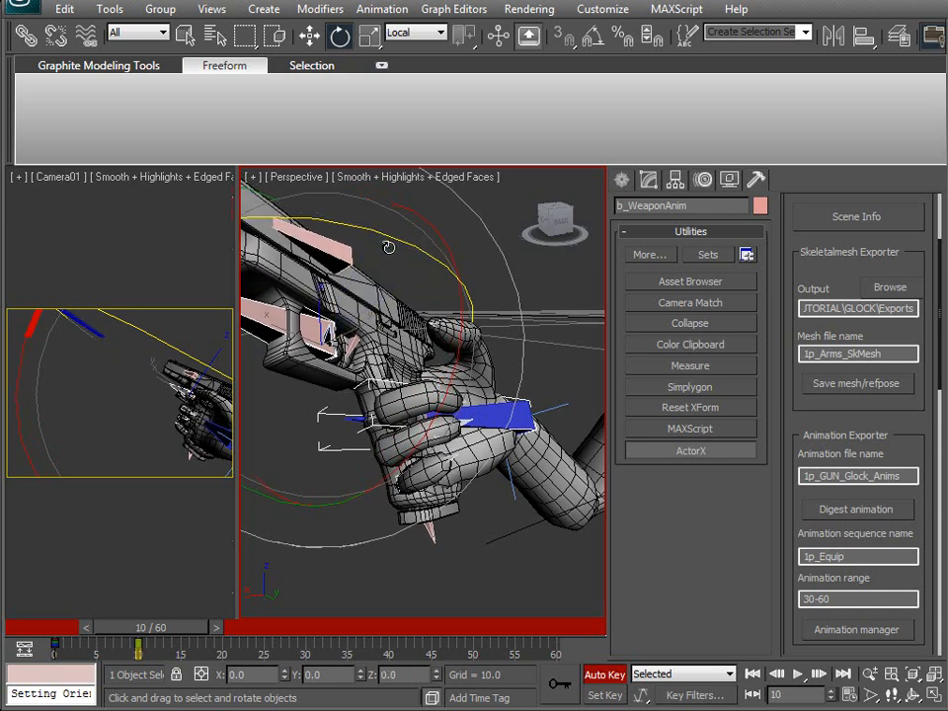
key("ctrl+z")
Select IK Chain02 at the free hand's wrist and display its motion parameters.
middle_click_drag(461, 201, 457, 199)
scroll(441, 450, "down", 4)
middle_click_drag(442, 450, 417, 446)
scroll(416, 446, "up", 8)
scroll(405, 460, "down", 8)
middle_click_drag(401, 452, 524, 503, "alt")
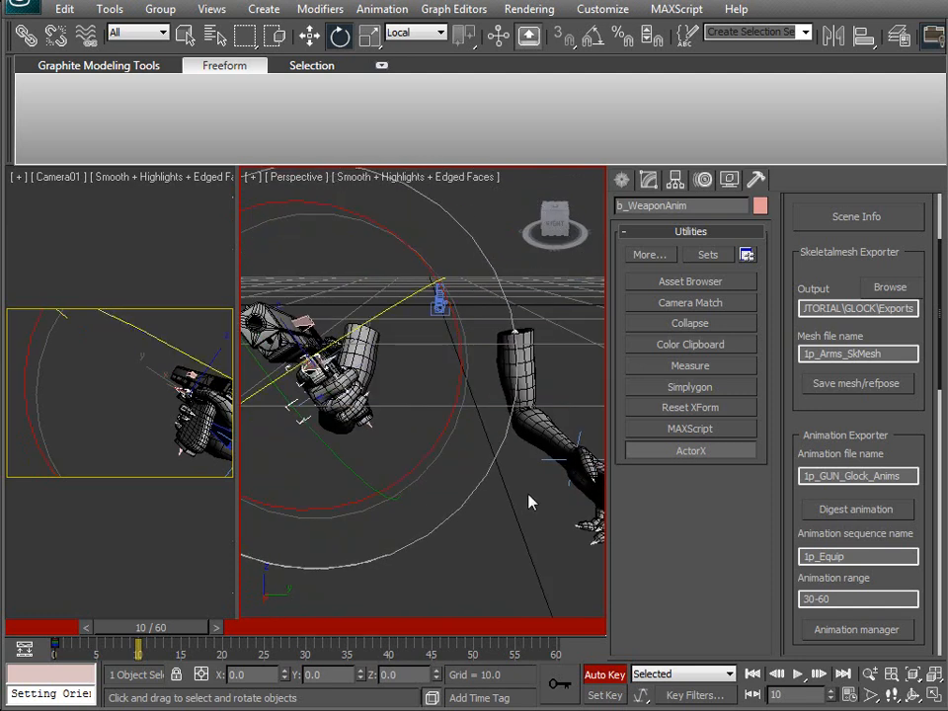
left_click(548, 457)
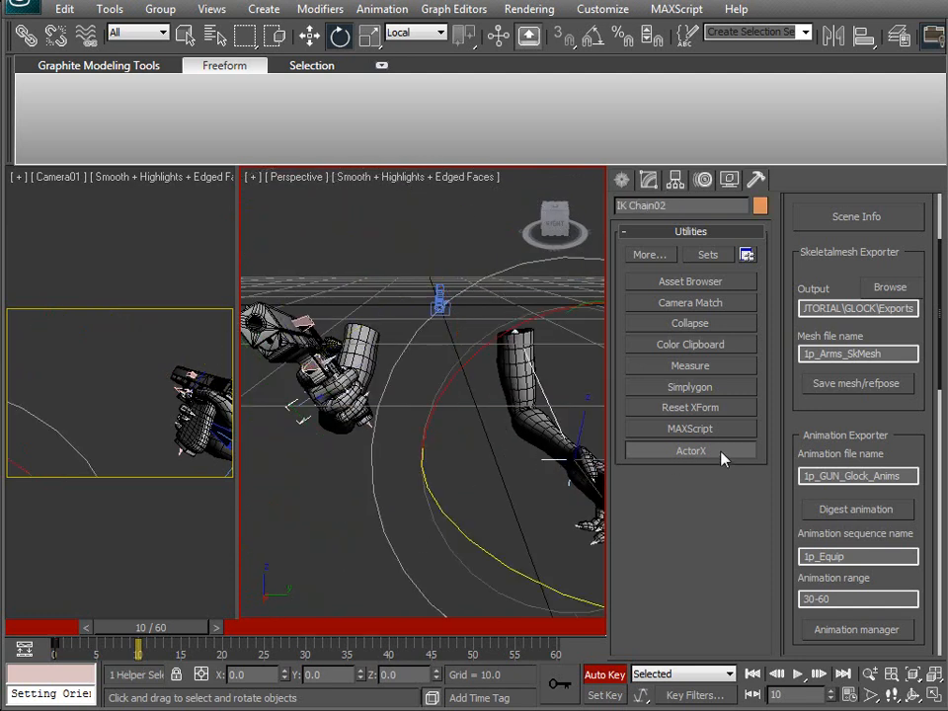
middle_click_drag(516, 496, 495, 444, "alt")
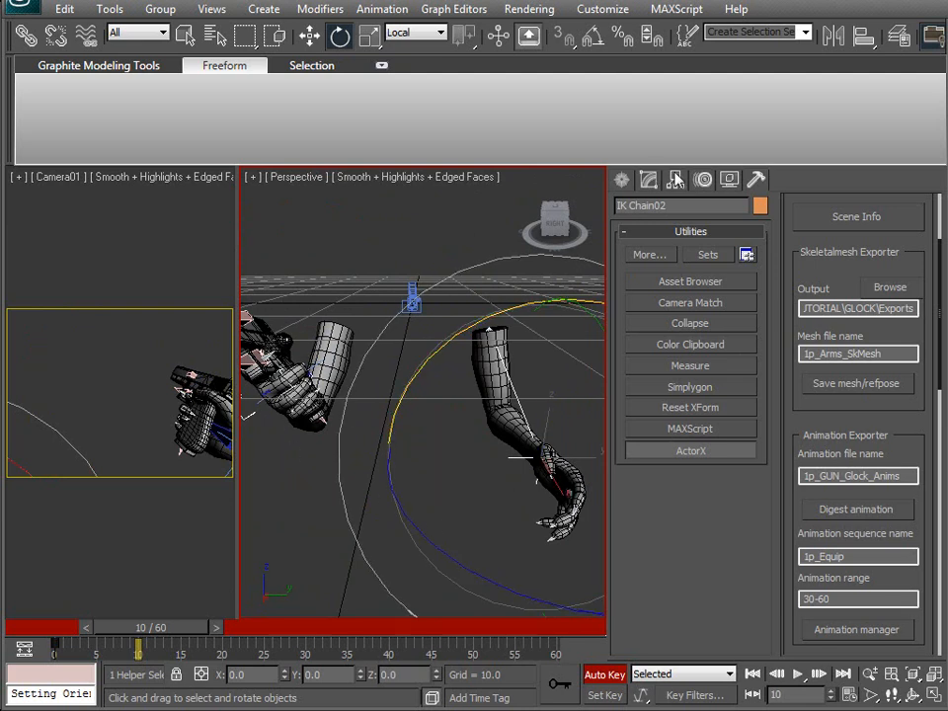
left_click(702, 181)
Look through the IK solver, display and key parameters of IK Chain02, and examine the gun hand in the Perspective view.
left_click_drag(915, 510, 858, 179)
left_click_drag(824, 644, 783, 415)
left_click_drag(794, 471, 781, 419)
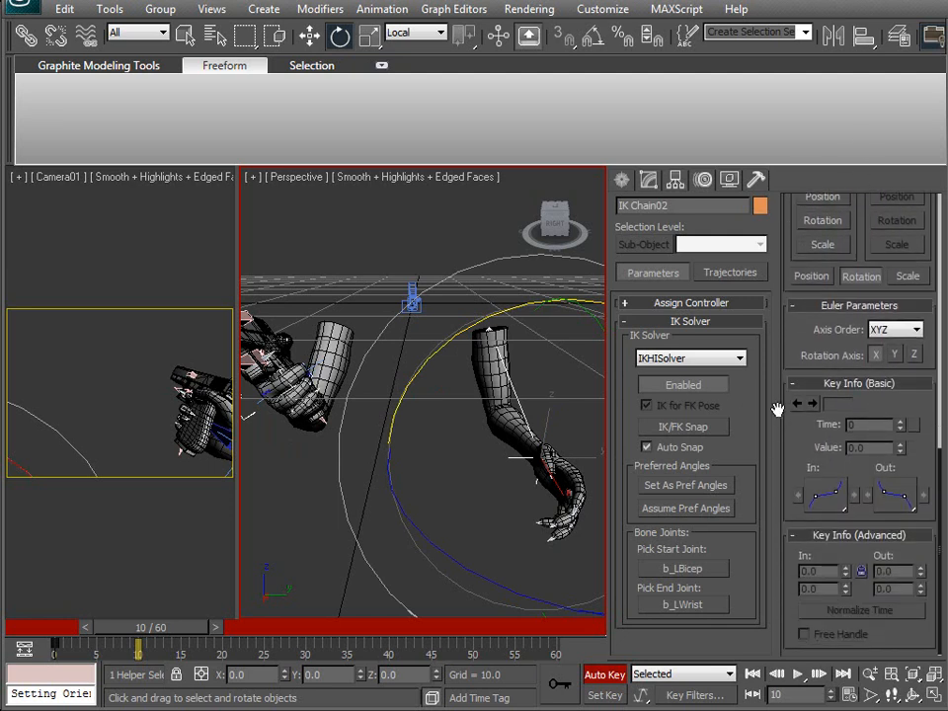
key("w")
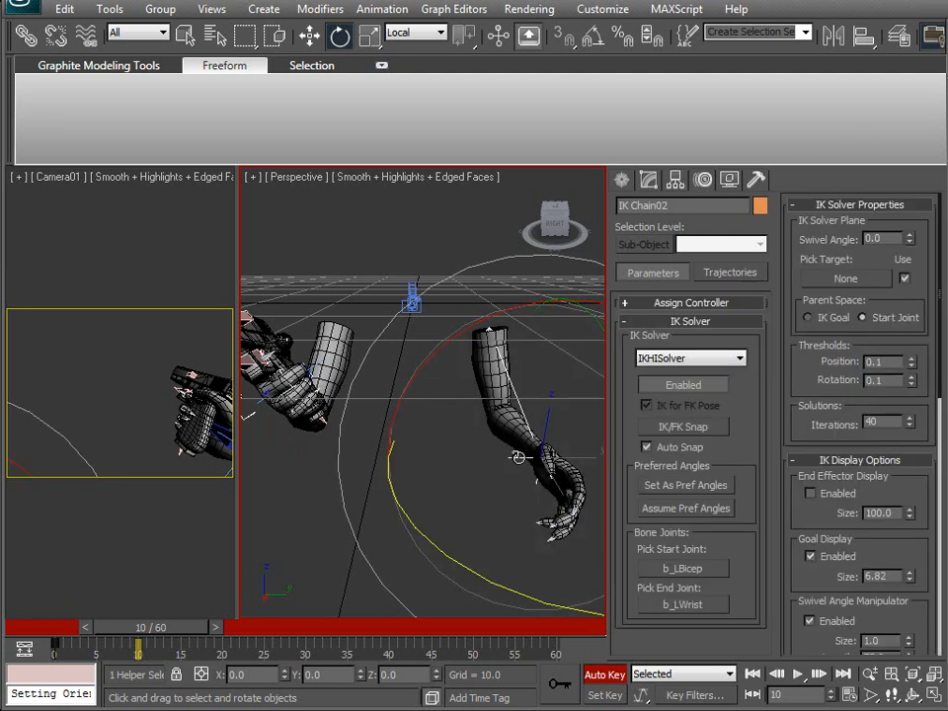
left_click_drag(825, 516, 794, 5)
left_click_drag(905, 398, 854, 710)
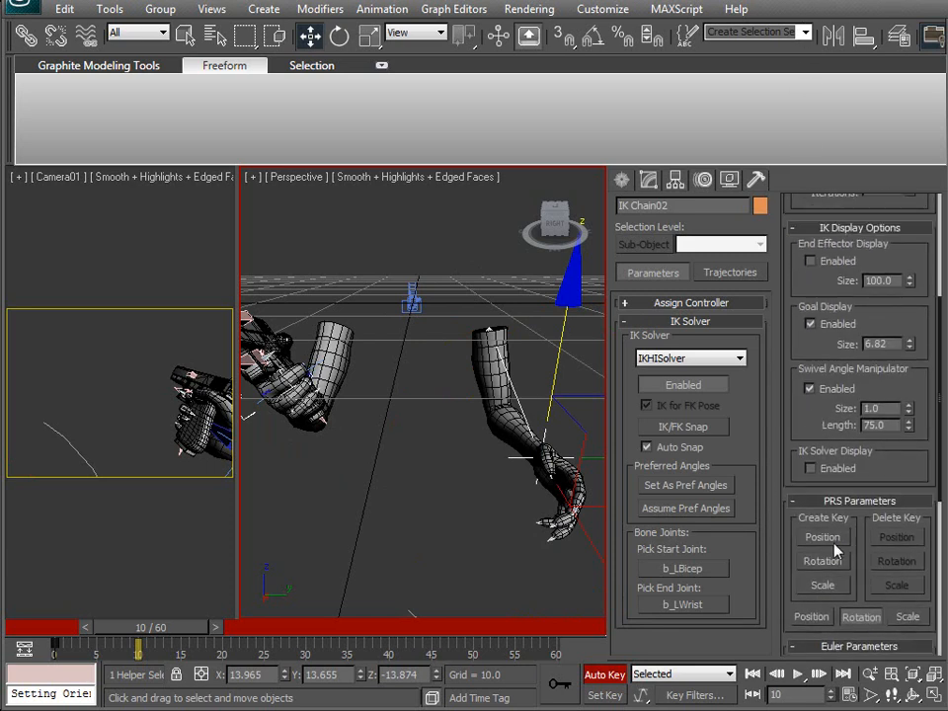
left_click_drag(812, 421, 812, 652)
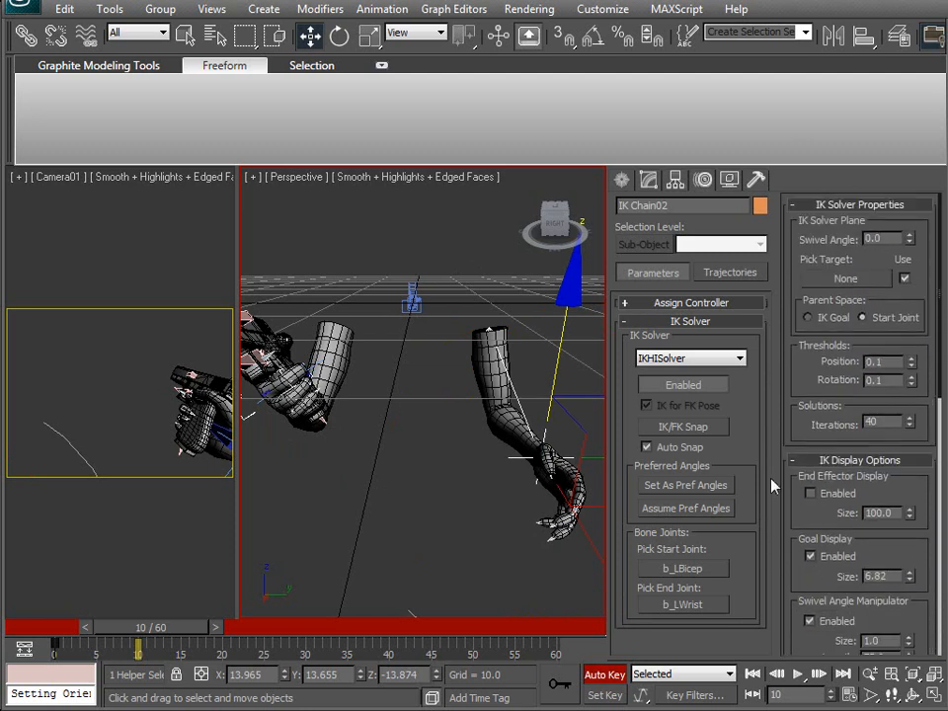
middle_click_drag(453, 486, 766, 545, "alt")
left_click_drag(823, 581, 800, 197)
left_click_drag(812, 0, 760, 525)
middle_click_drag(455, 429, 474, 513)
middle_click_drag(474, 513, 459, 565)
scroll(464, 553, "up", 3)
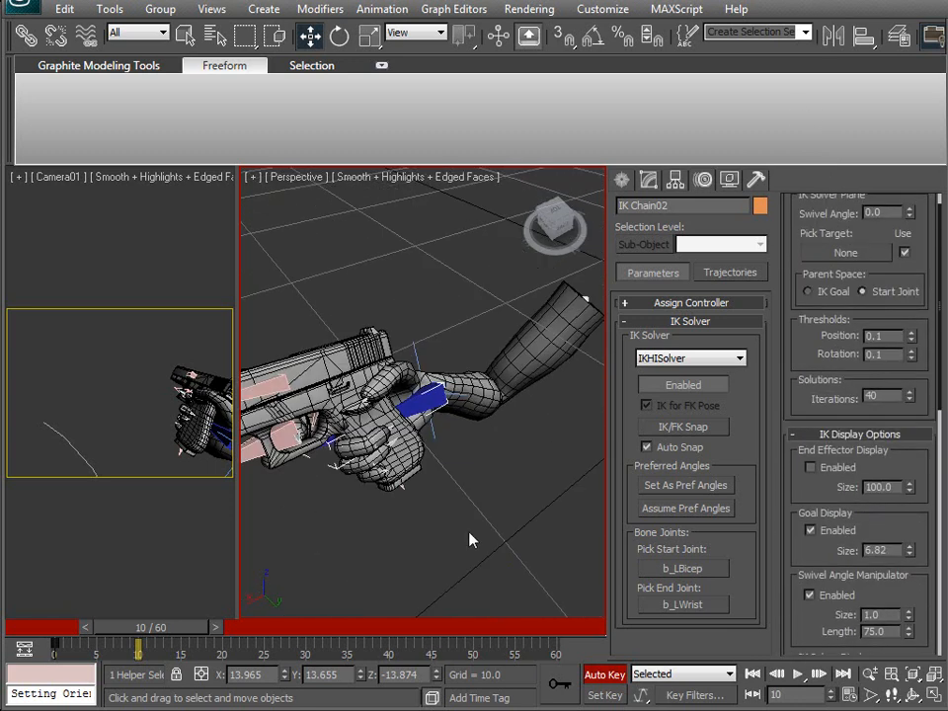
Apply a Link Constraint to IK Chain02 with b_WeaponSocket as its target at frame 10.
left_click(382, 9)
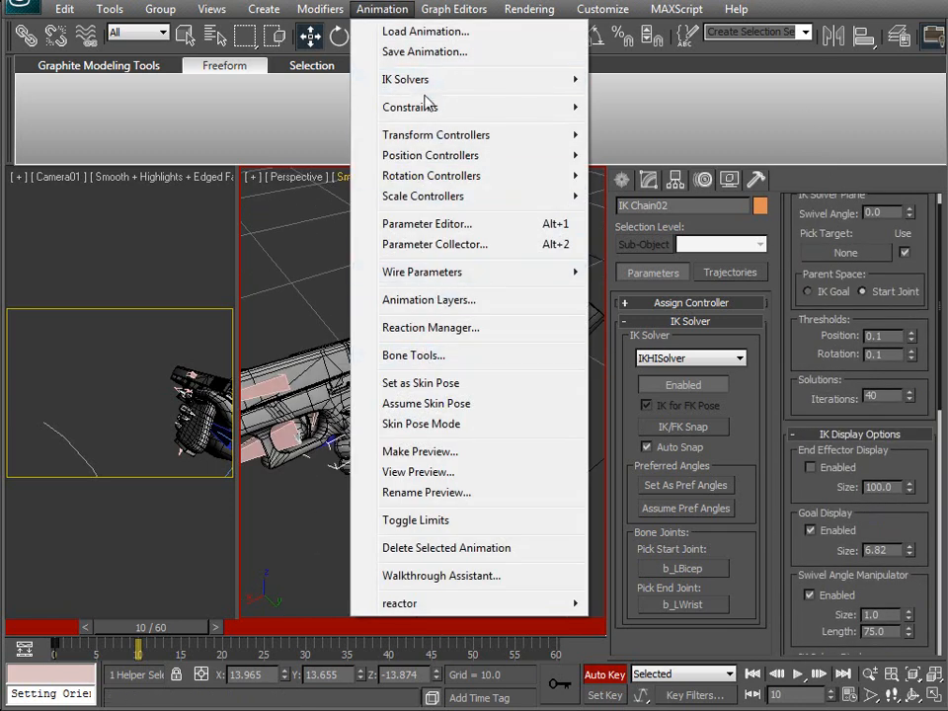
mouse_move(452, 110)
left_click(685, 205)
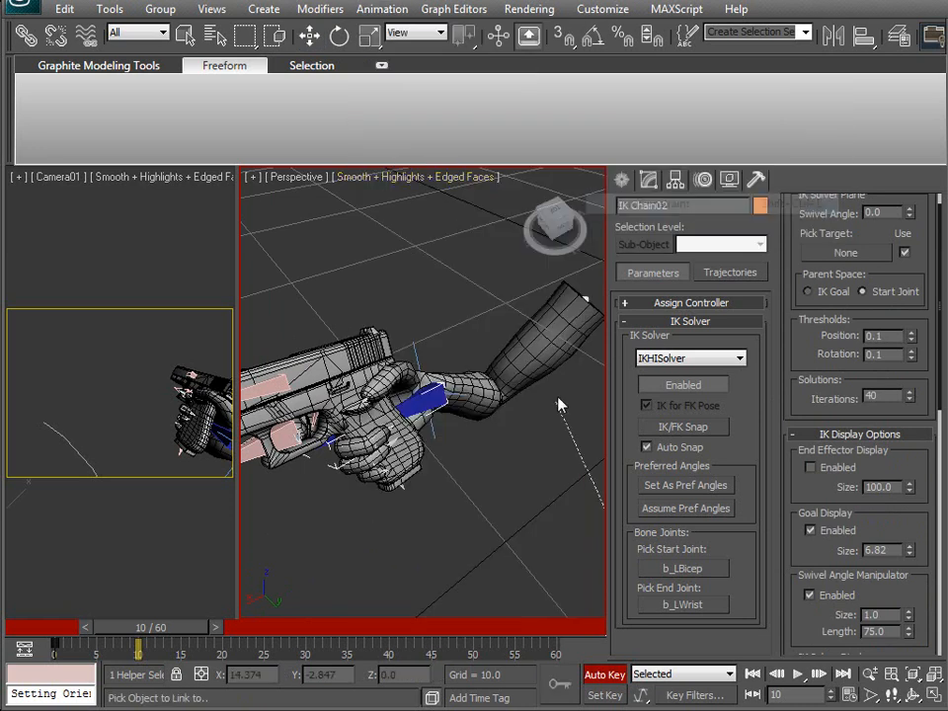
left_click(428, 405)
Try linking IK Chain02 to World at frame 10, and undo it.
scroll(810, 475, "down", 3)
left_click(856, 350)
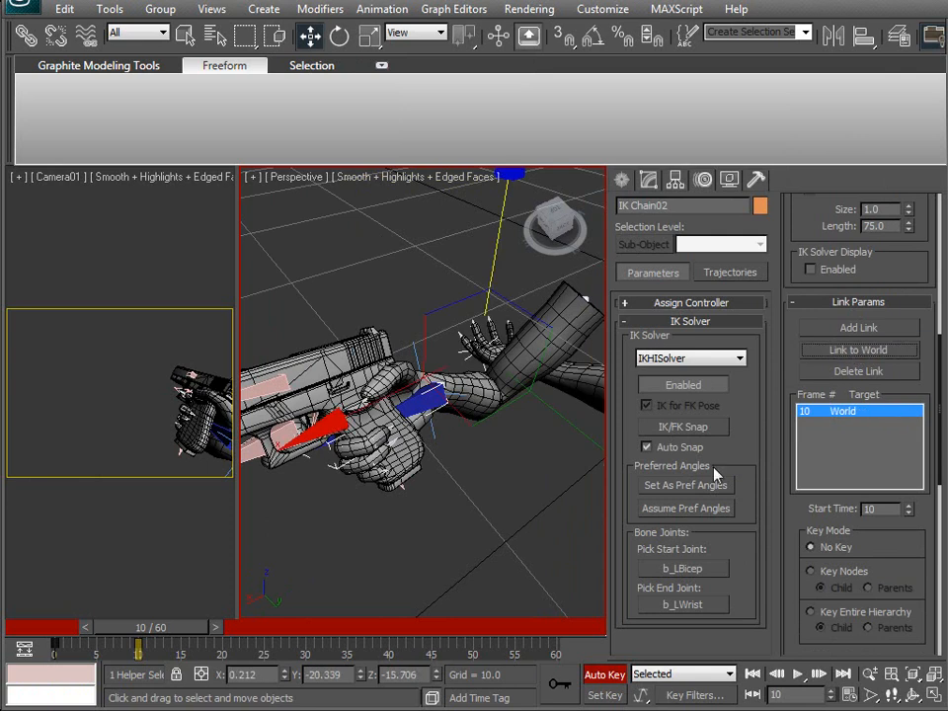
key("ctrl+z")
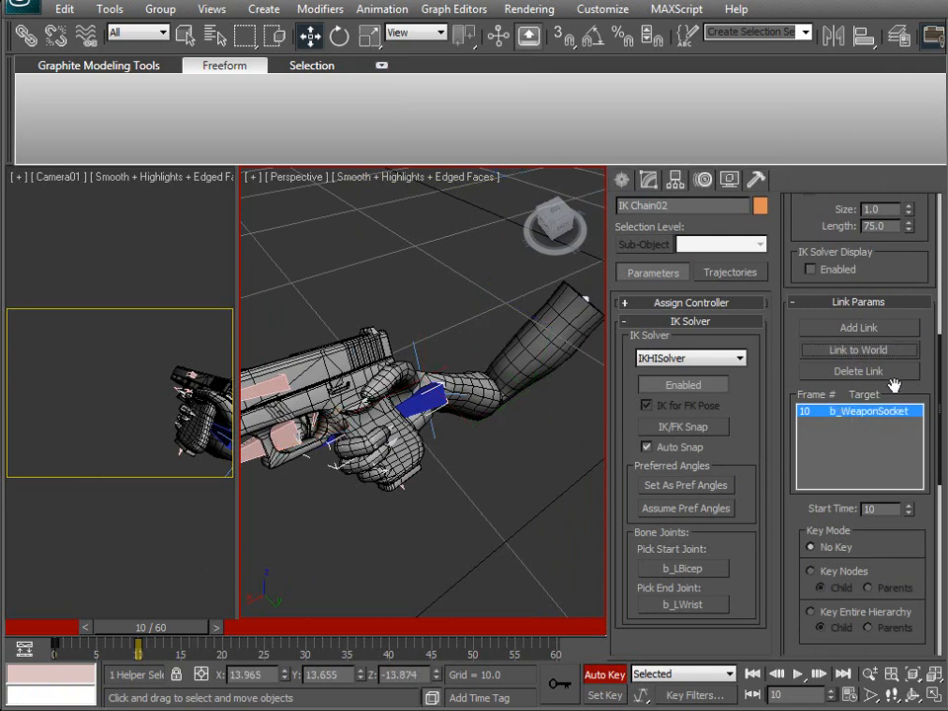
Clear the b_WeaponSocket link, link IK Chain02 to World at frame 0, and scrub the timeline to check the arm.
left_click_drag(182, 632, 40, 626)
middle_click_drag(410, 497, 318, 309, "alt")
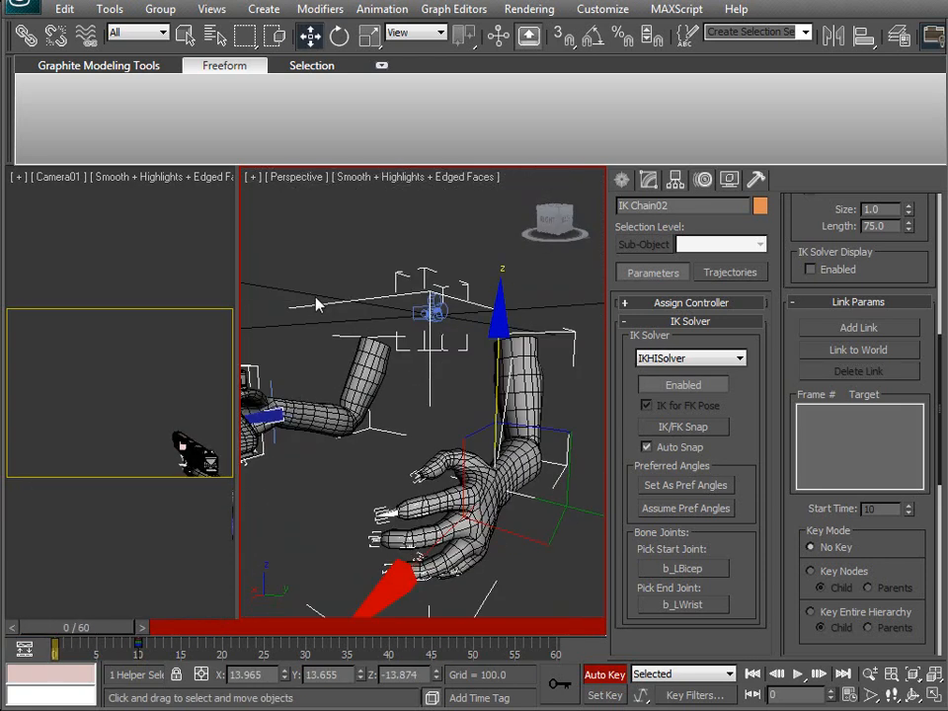
left_click(864, 353)
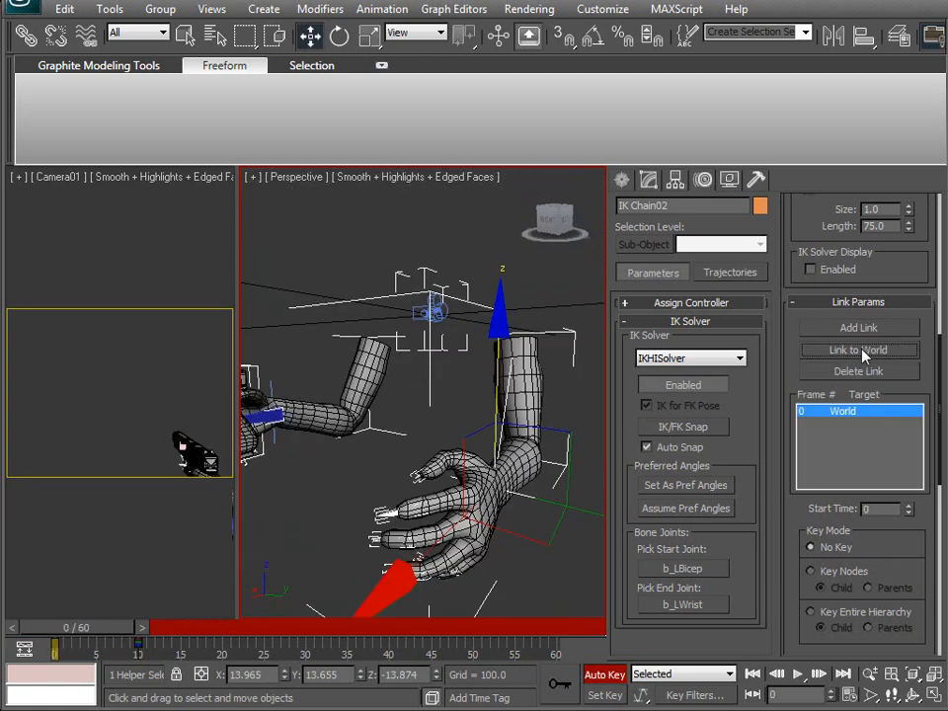
middle_click_drag(381, 483, 400, 475, "alt")
left_click_drag(99, 632, 281, 632)
left_click_drag(165, 634, 137, 636)
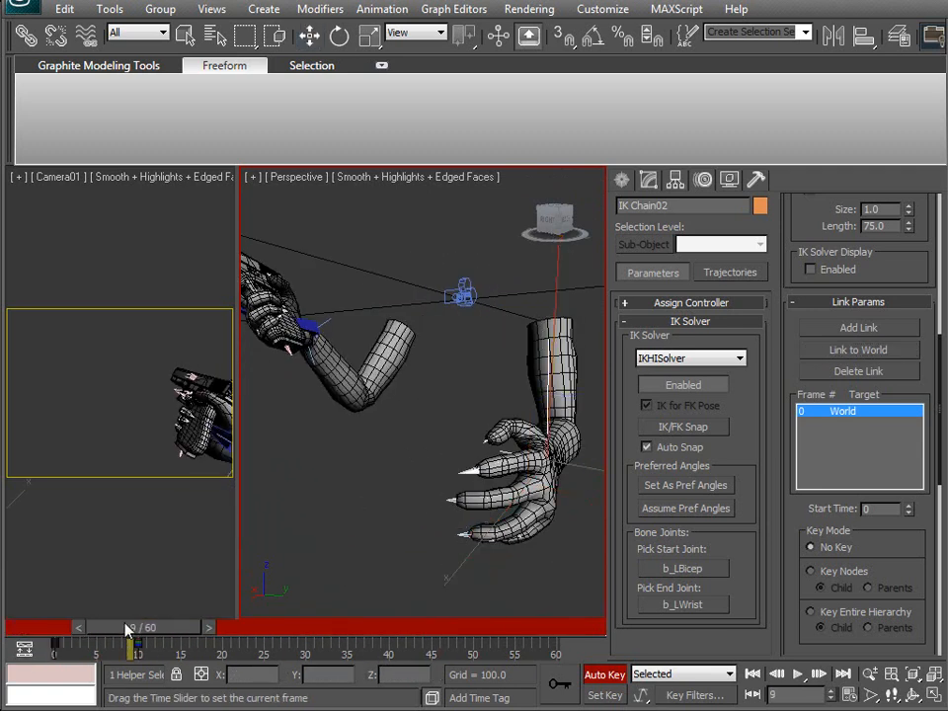
At frame 10, move IK Chain02 to about X 17.1, Y 2.5, Z -8.8, bringing the left hand below the pistol.
key("w")
middle_click_drag(345, 524, 306, 522)
left_click_drag(586, 402, 452, 340)
middle_click_drag(453, 360, 445, 505)
scroll(559, 446, "up", 3)
scroll(553, 445, "up", 3)
left_click_drag(455, 518, 406, 543)
Switch the Perspective view to wireframe and freeze the Arm_unfold3d mesh so the arm bones can be picked.
middle_click_drag(408, 540, 446, 452, "alt")
middle_click_drag(507, 504, 394, 448, "alt")
key("F3")
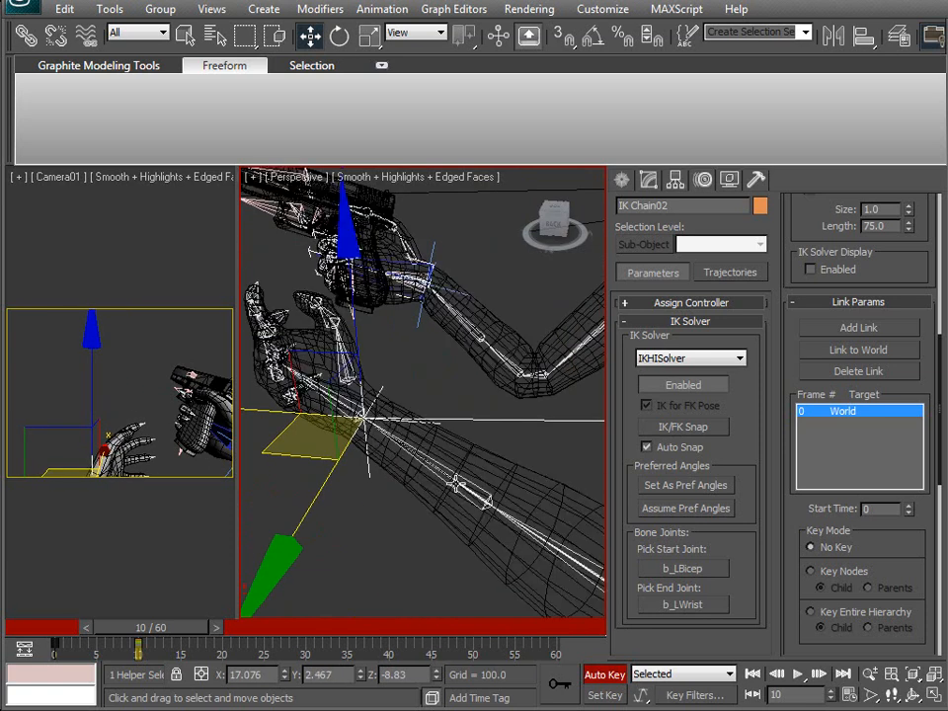
left_click(454, 482)
left_click(510, 449)
left_click(502, 467)
right_click(501, 468)
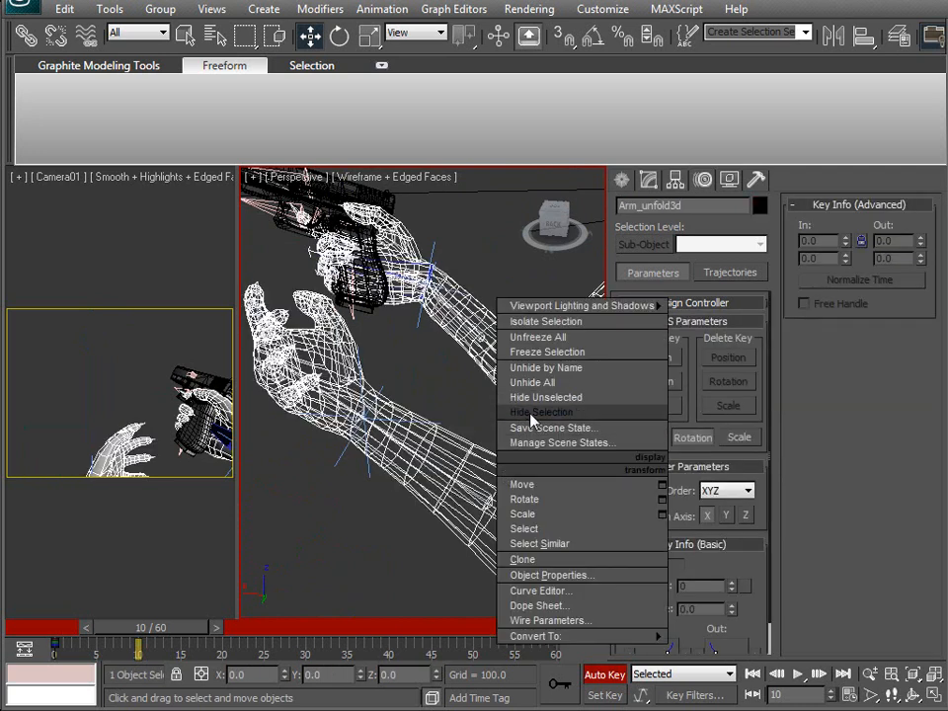
left_click(538, 353)
middle_click_drag(539, 359, 404, 457, "alt")
scroll(425, 443, "up", 5)
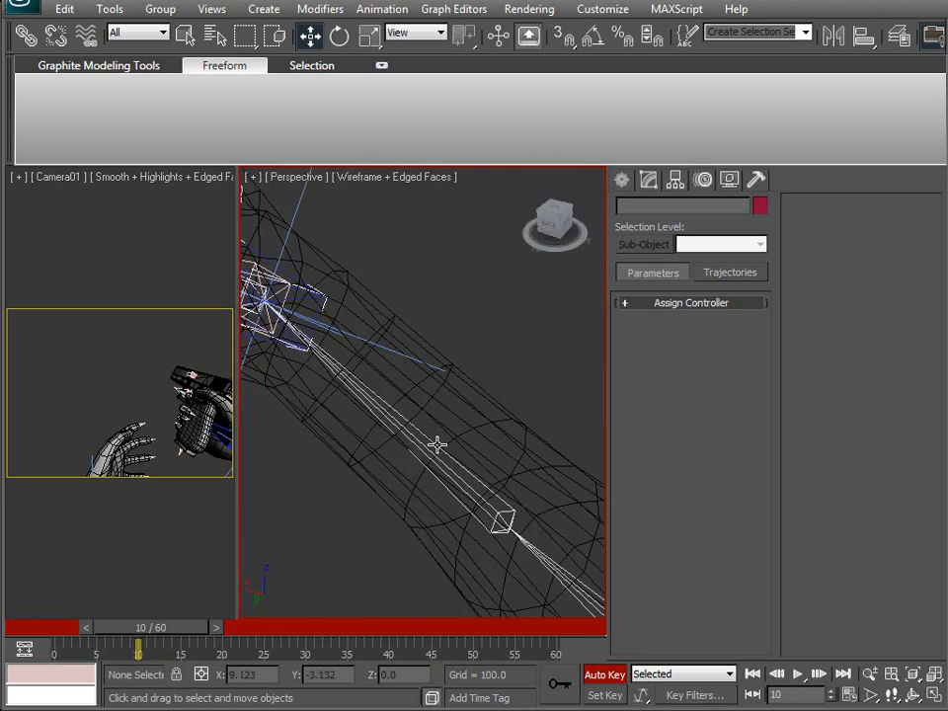
Rotate the b_RForearmTwist bone to about 39.9° on its local X axis at frame 10, scrubbing the timeline beforehand.
left_click(437, 444)
mouse_move(378, 447)
middle_mouse_down("alt")
mouse_move(385, 470)
mouse_move(388, 451)
mouse_move(403, 470)
mouse_move(351, 415)
mouse_move(338, 432)
mouse_move(445, 506)
middle_mouse_up("alt")
key("F3")
key("e")
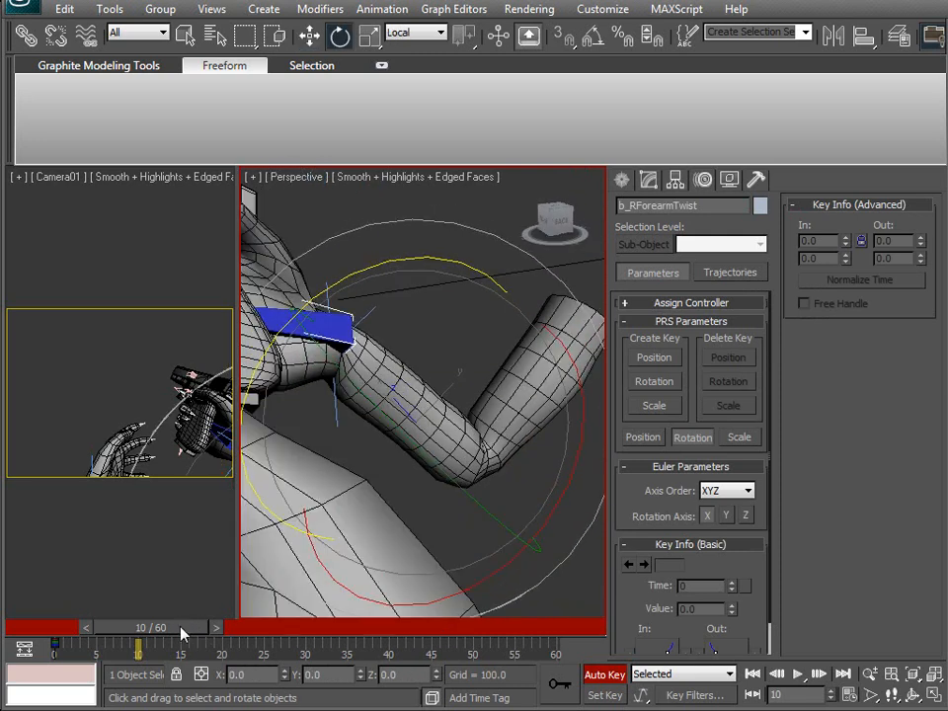
left_click_drag(188, 632, 541, 626)
left_click_drag(326, 634, 150, 628)
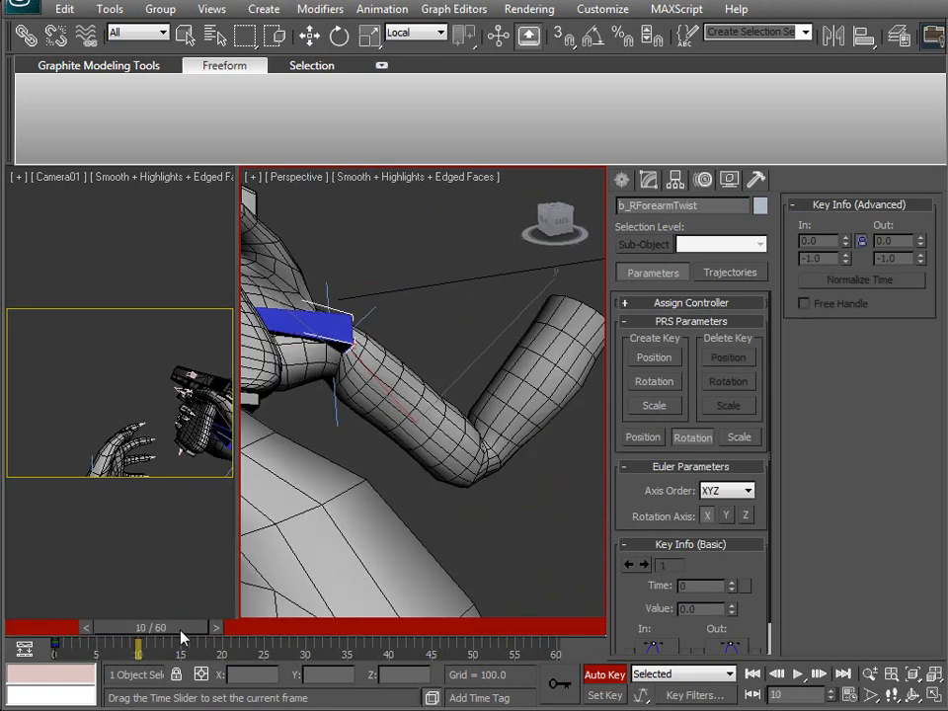
middle_click_drag(373, 461, 514, 504, "alt")
left_click_drag(518, 491, 525, 483)
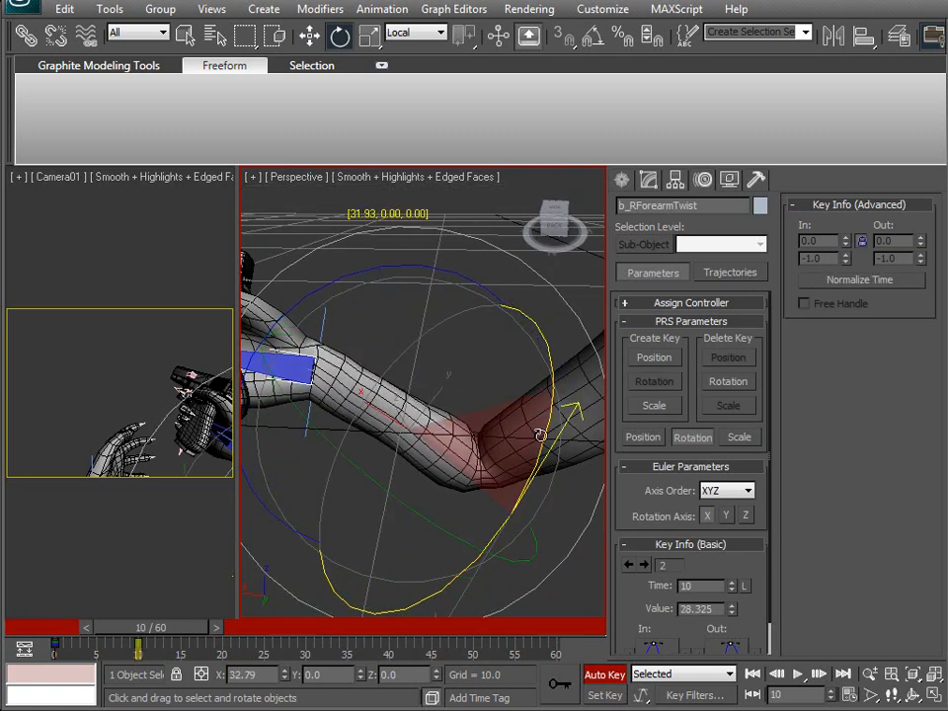
Select the b_LForearmTwist bone inside the left forearm and return the viewport to shaded display.
middle_click_drag(436, 350, 421, 508, "alt")
scroll(426, 400, "down", 5)
scroll(491, 449, "up", 5)
scroll(489, 430, "down", 4)
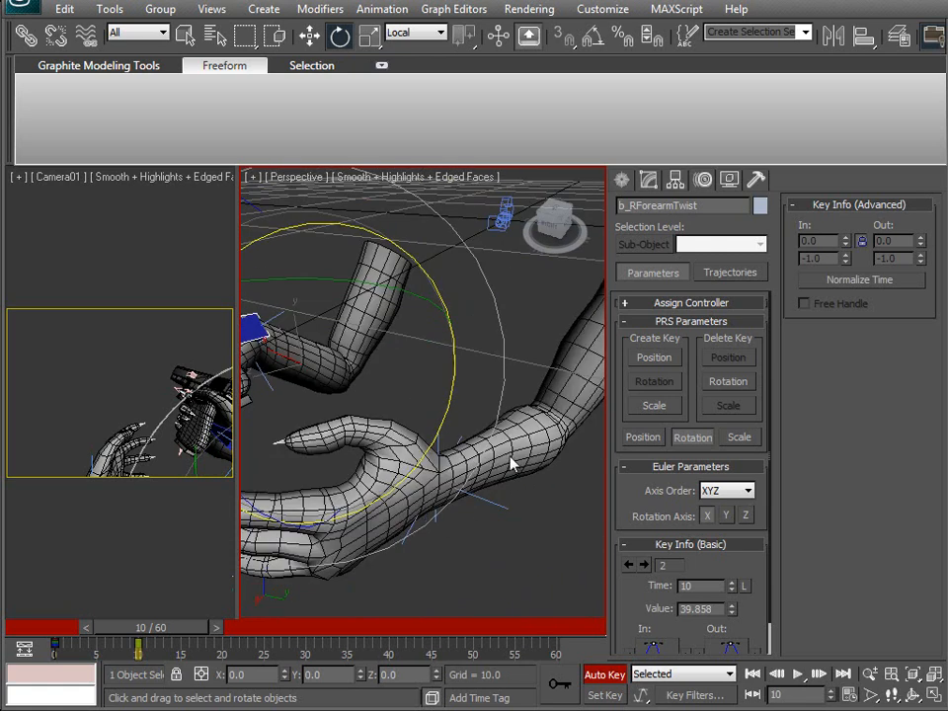
key("F3")
left_click(480, 462)
key("F3")
middle_click_drag(578, 455, 413, 451)
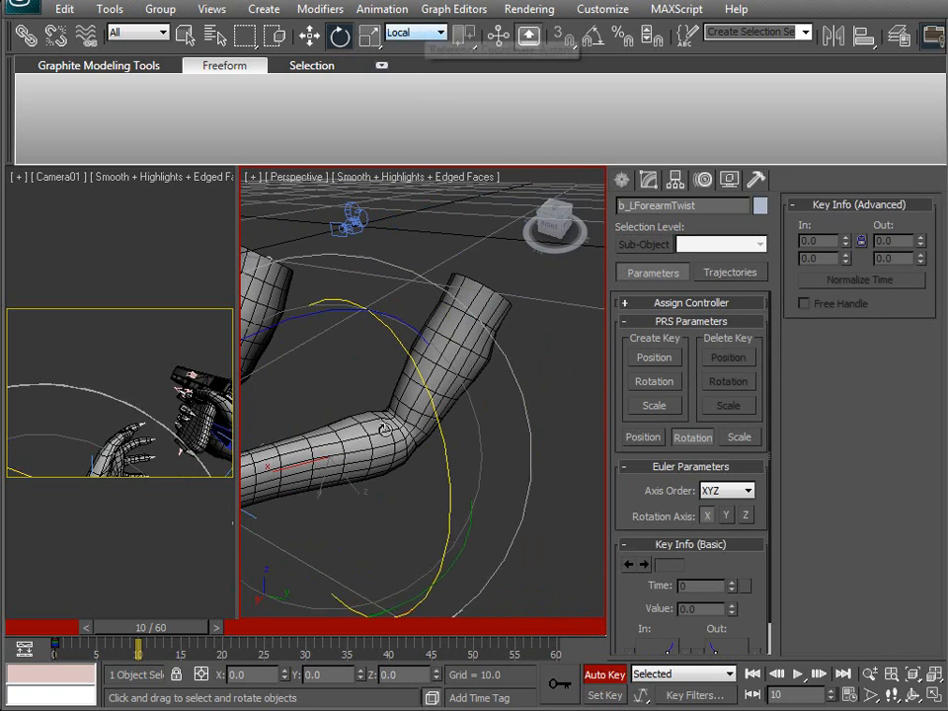
middle_click_drag(446, 393, 503, 402)
scroll(502, 401, "down", 4)
Try rotating b_LForearmTwist on another local axis and undo it, switching the reference coordinate system to View and back to Local.
left_click(426, 37)
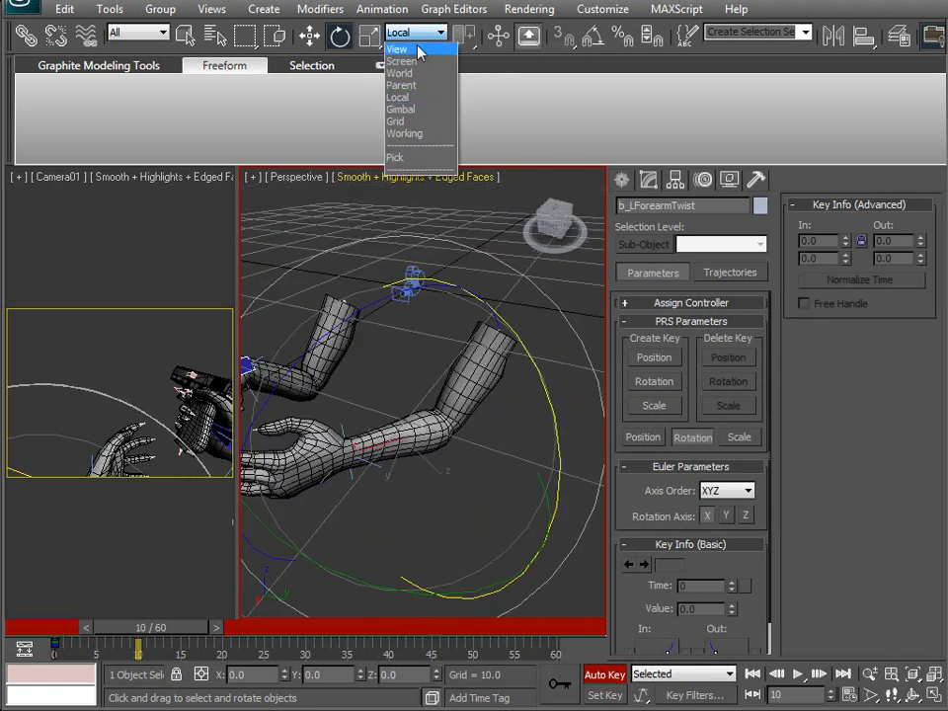
middle_click_drag(589, 380, 423, 506, "alt")
left_click_drag(427, 498, 287, 493)
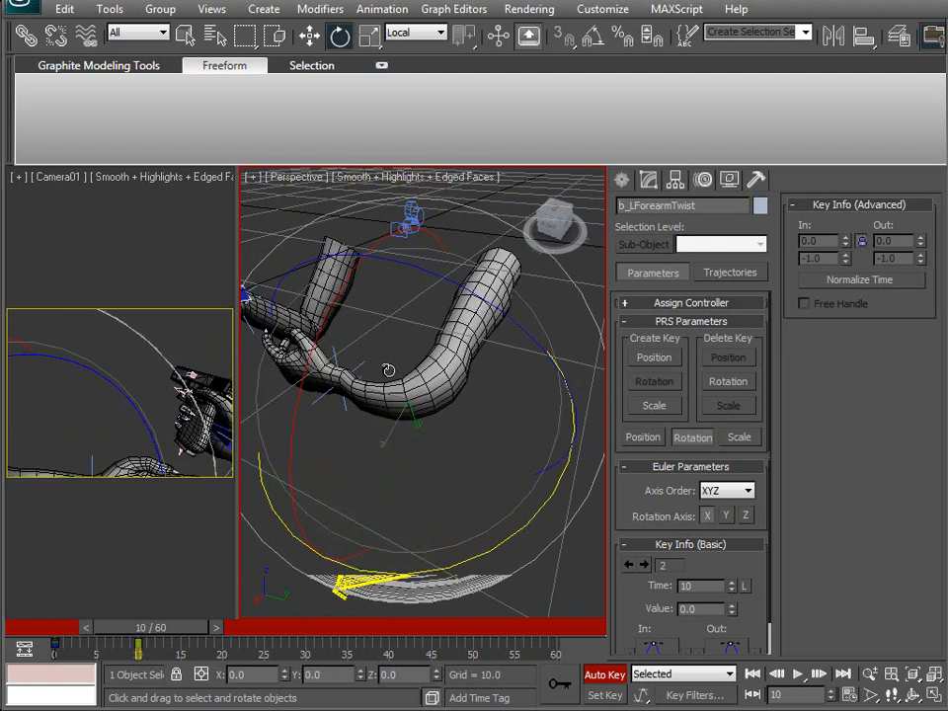
key("ctrl+z")
left_click(416, 33)
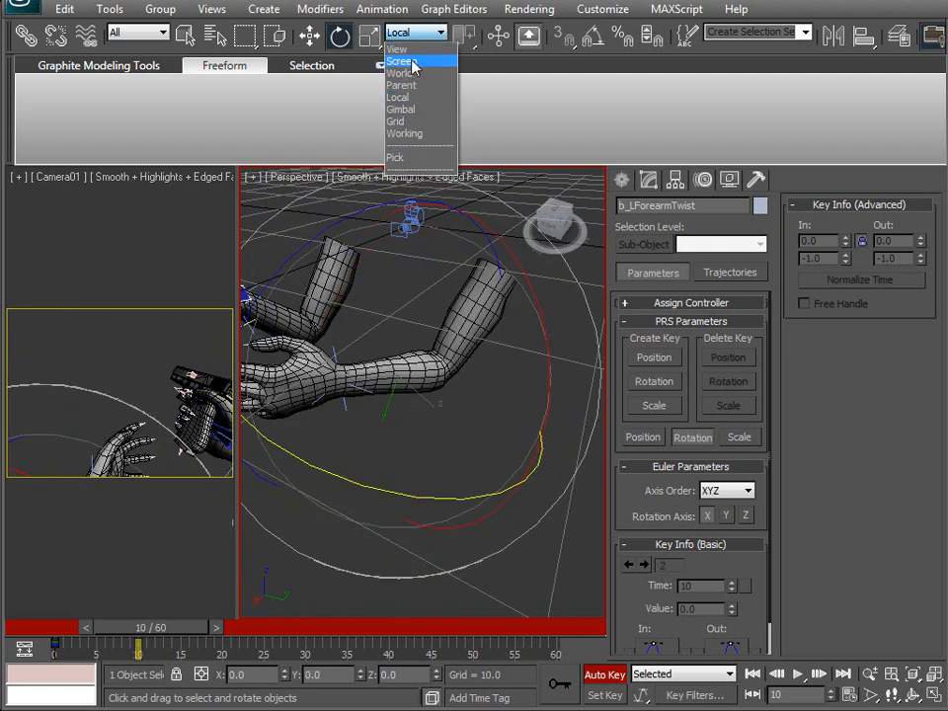
left_click(405, 50)
left_click_drag(530, 287, 429, 80)
left_click(414, 32)
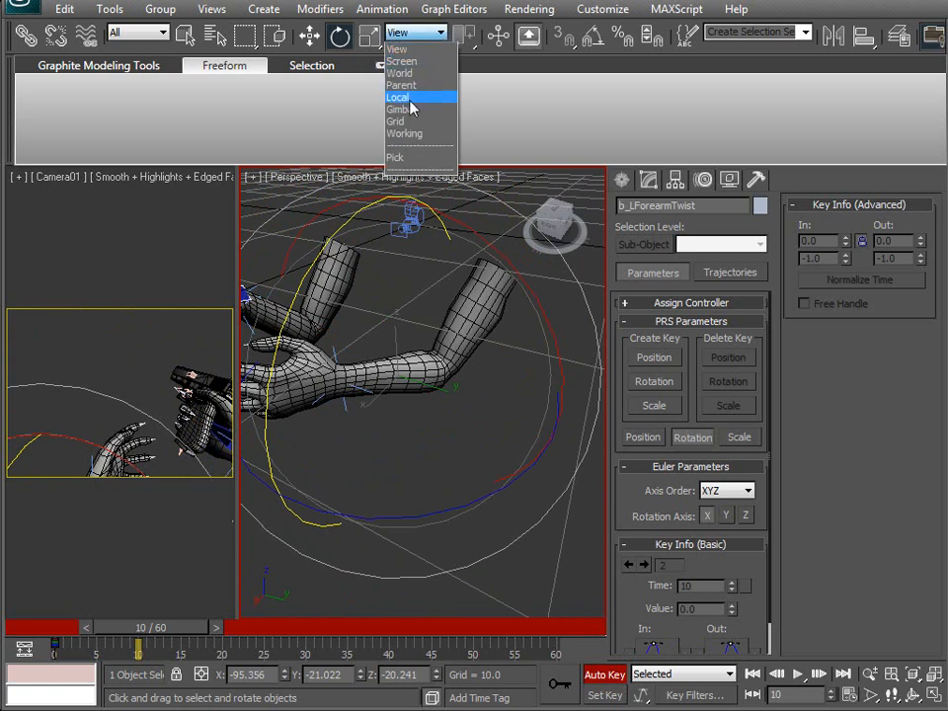
left_click(405, 98)
Rotate b_LForearmTwist to about 41.5° on its local X axis at frame 10, turning the left hand over.
left_click_drag(538, 309, 542, 327)
left_click_drag(547, 404, 496, 242)
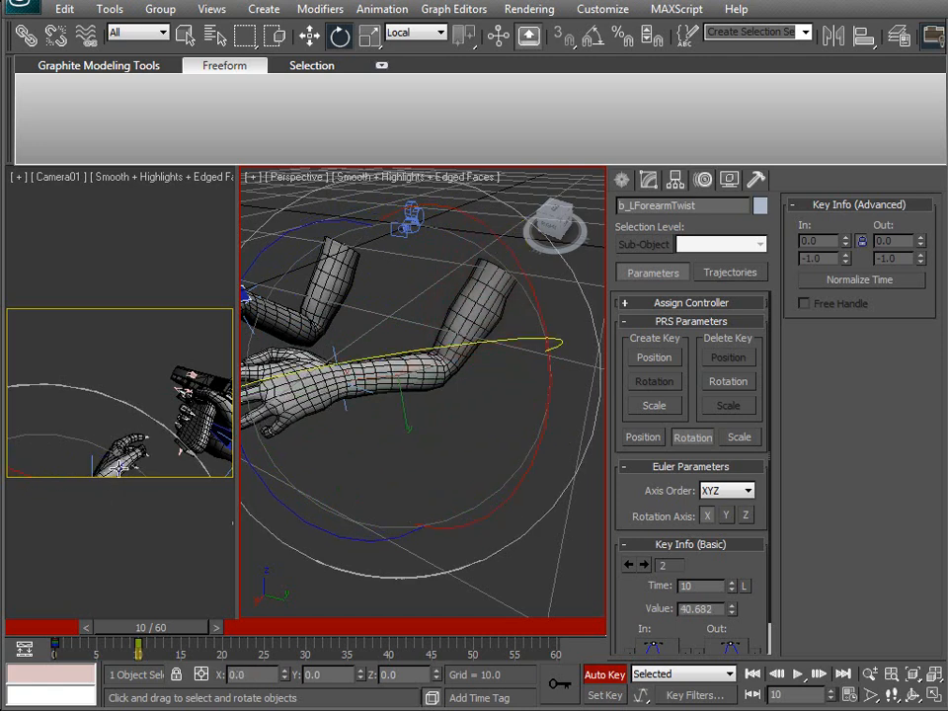
left_click_drag(544, 373, 527, 355)
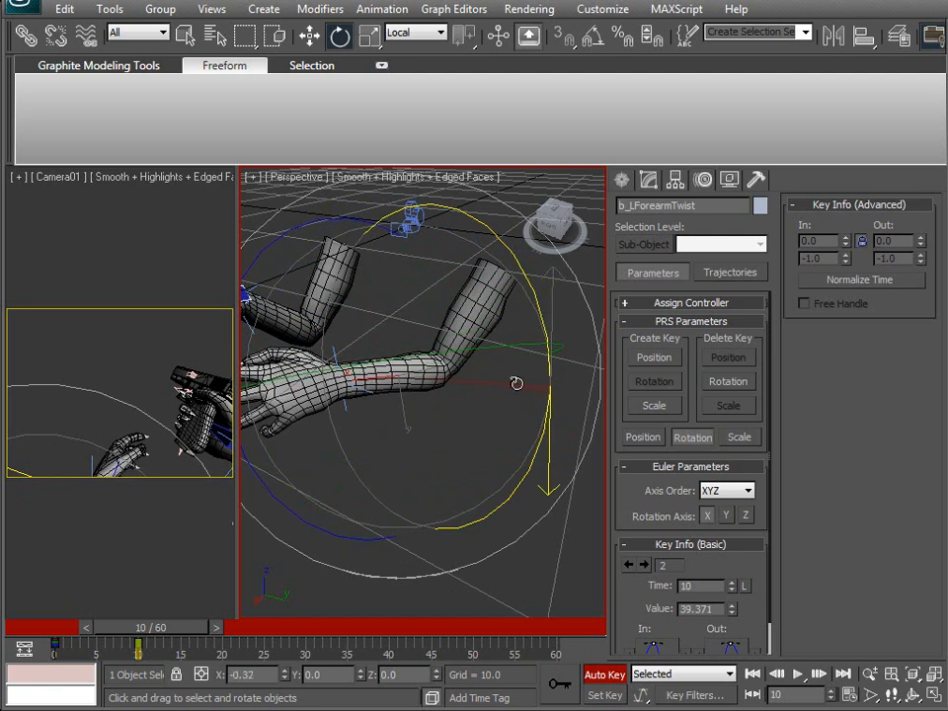
mouse_move(185, 627)
left_mouse_down()
mouse_move(76, 635)
mouse_move(210, 632)
mouse_move(54, 647)
mouse_move(185, 644)
left_mouse_up()
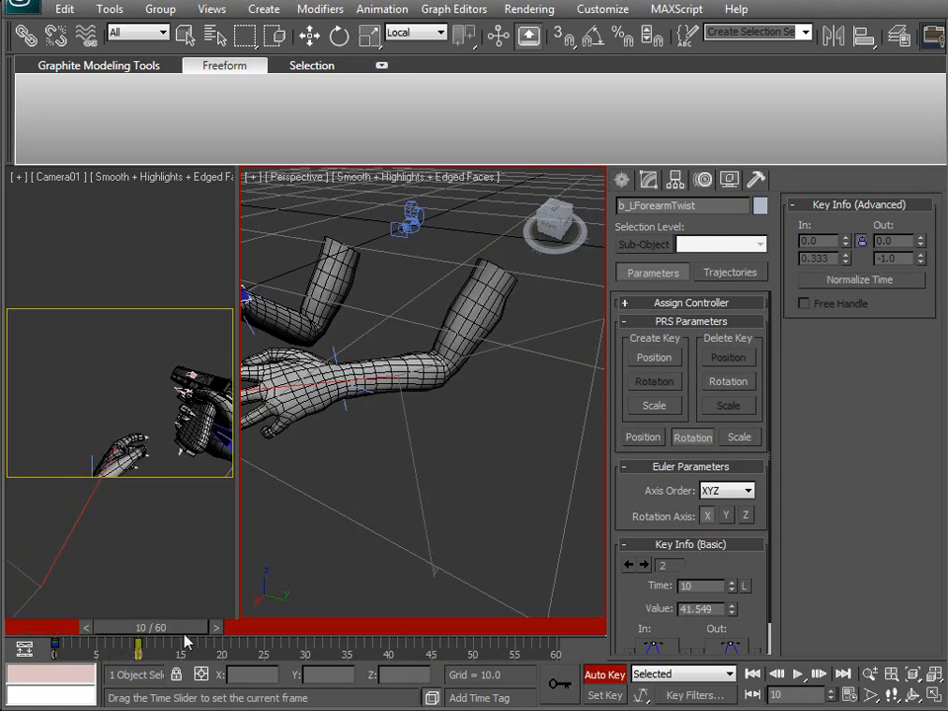
Select b_RForearmTwist behind the gun hand and increase its local X rotation to about 50.5° at frame 10.
middle_click_drag(310, 411, 519, 483)
scroll(433, 449, "down", 3)
scroll(425, 434, "up", 6)
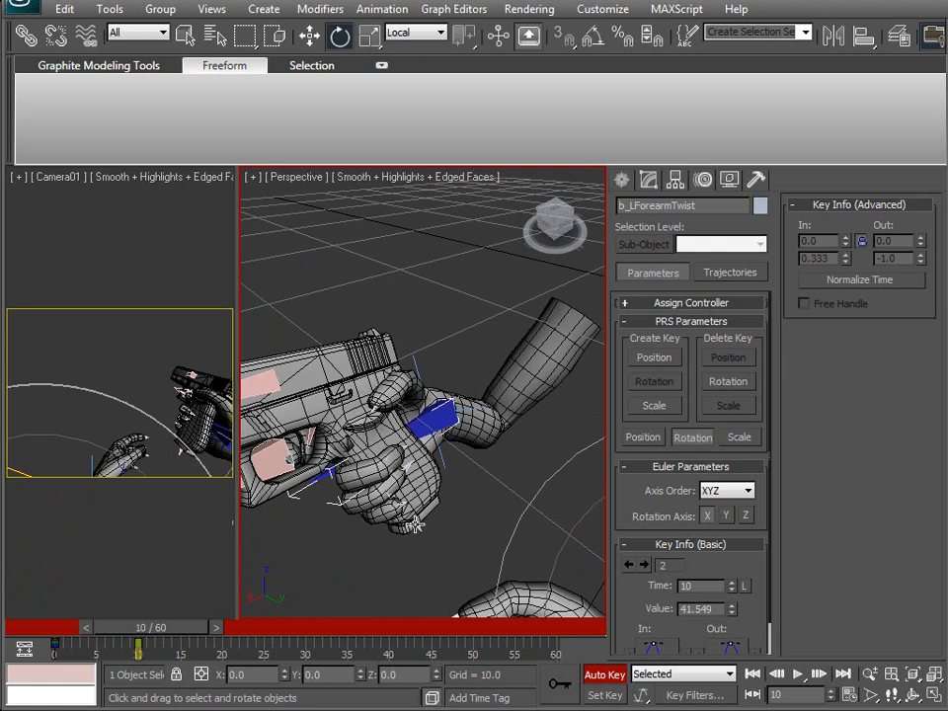
mouse_move(430, 553)
middle_mouse_down("alt")
mouse_move(402, 435)
mouse_move(426, 405)
mouse_move(487, 433)
mouse_move(530, 361)
mouse_move(370, 364)
mouse_move(182, 555)
mouse_move(282, 492)
mouse_move(261, 468)
mouse_move(338, 443)
mouse_move(357, 448)
middle_mouse_up("alt")
key("F3")
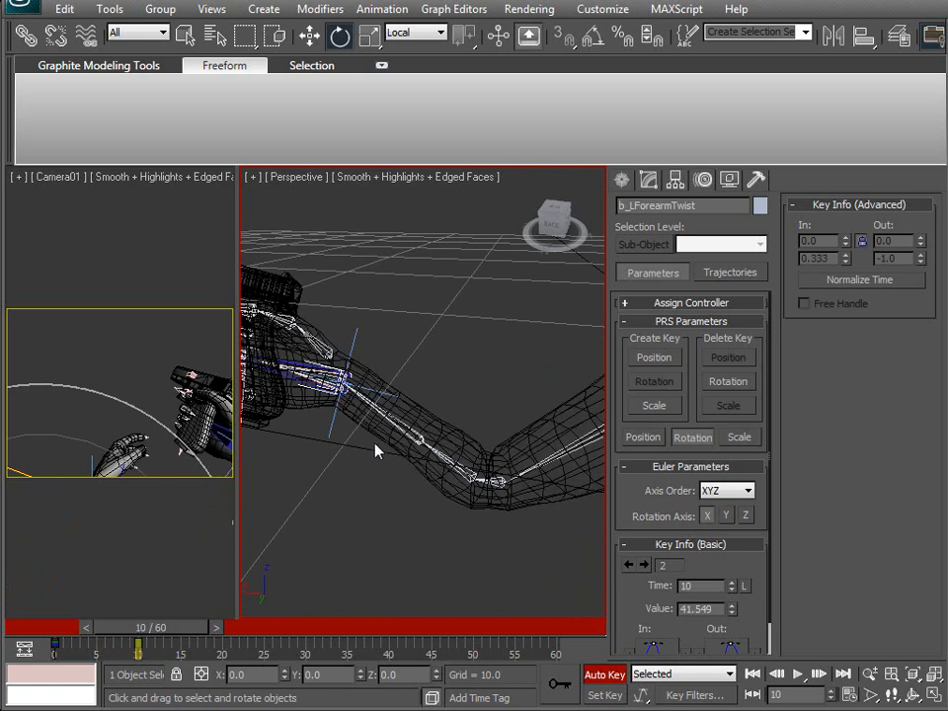
left_click(501, 473)
key("F3")
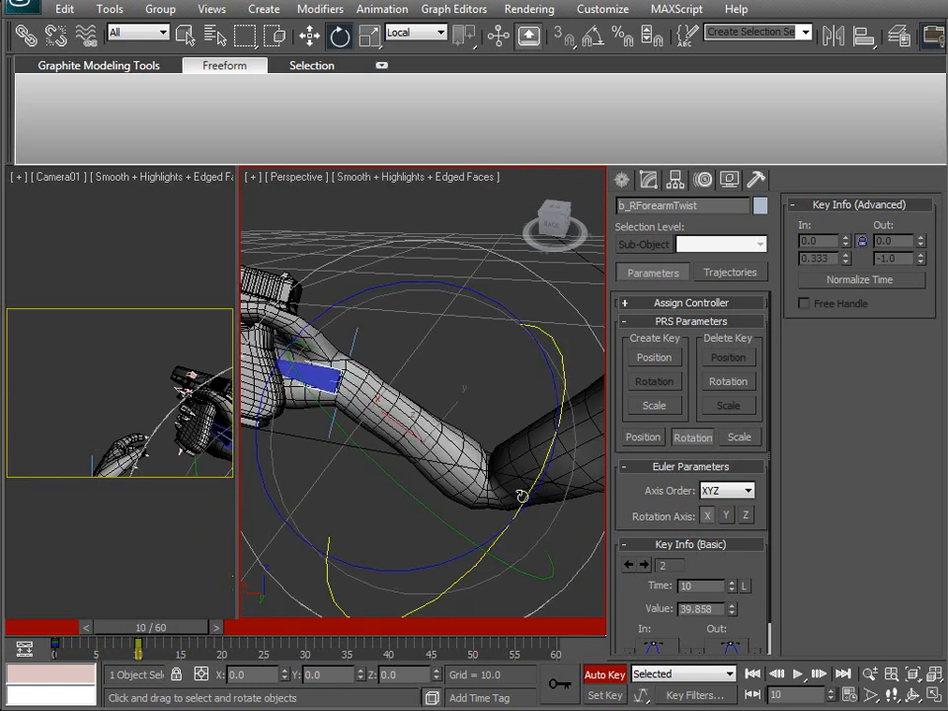
left_click_drag(479, 506, 451, 475)
middle_click_drag(428, 449, 309, 491, "alt")
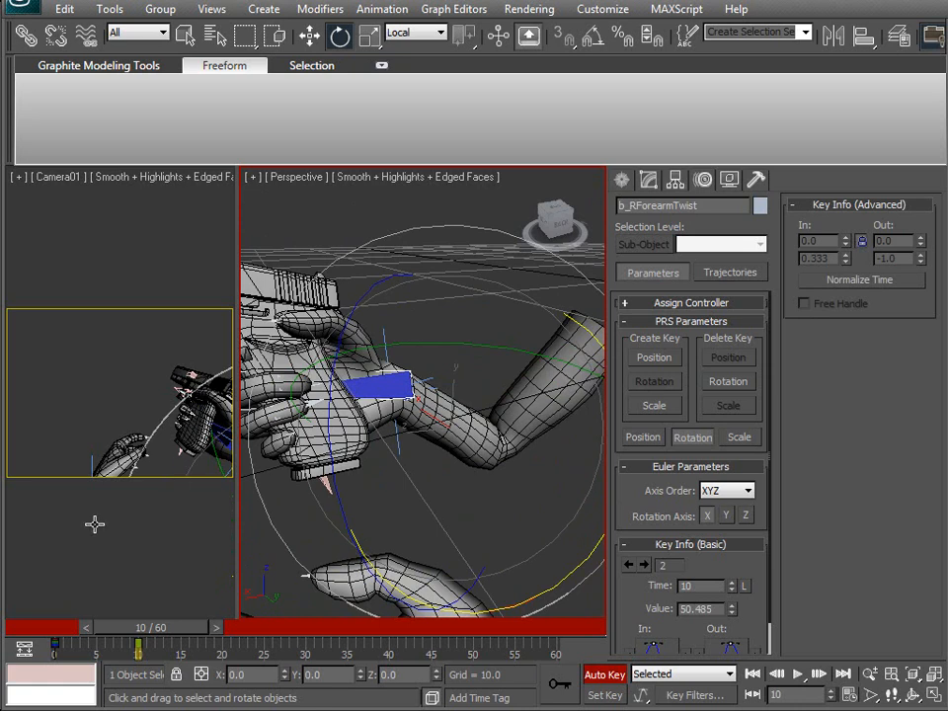
Examine both arms and the left hand's position relative to the pistol grip from several angles.
middle_click_drag(358, 440, 408, 425, "alt")
scroll(368, 464, "down", 5)
scroll(387, 431, "up", 5)
scroll(437, 445, "down", 5)
middle_click_drag(393, 614, 500, 444)
middle_click_drag(419, 534, 508, 457)
middle_click_drag(399, 406, 374, 352)
middle_click_drag(343, 572, 306, 590, "alt")
middle_click_drag(532, 435, 470, 478, "alt")
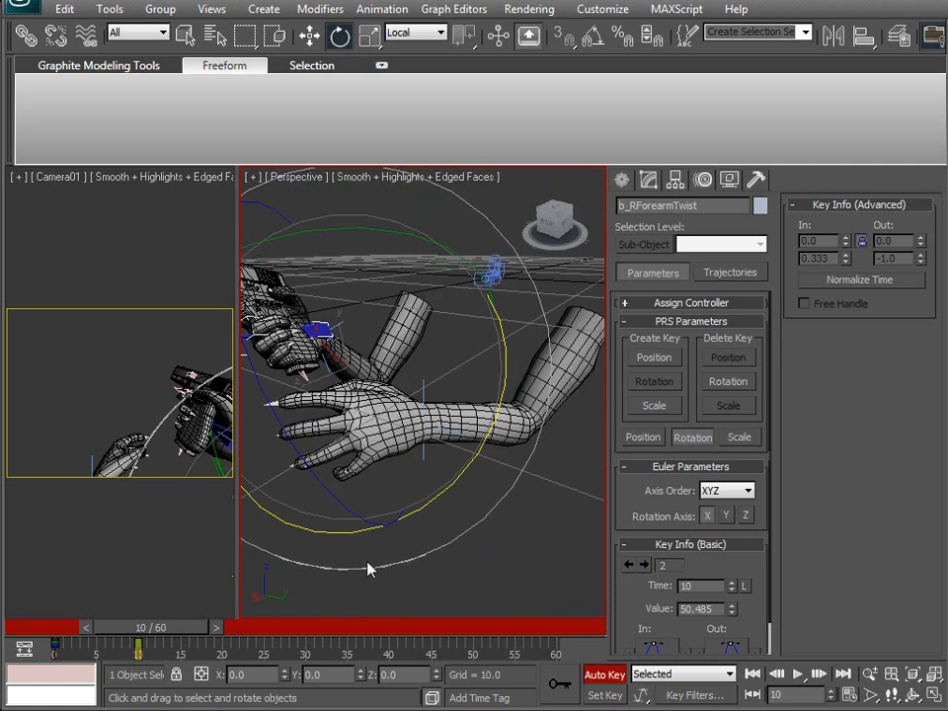
middle_click_drag(584, 423, 291, 407, "alt")
middle_click_drag(351, 551, 364, 361, "alt")
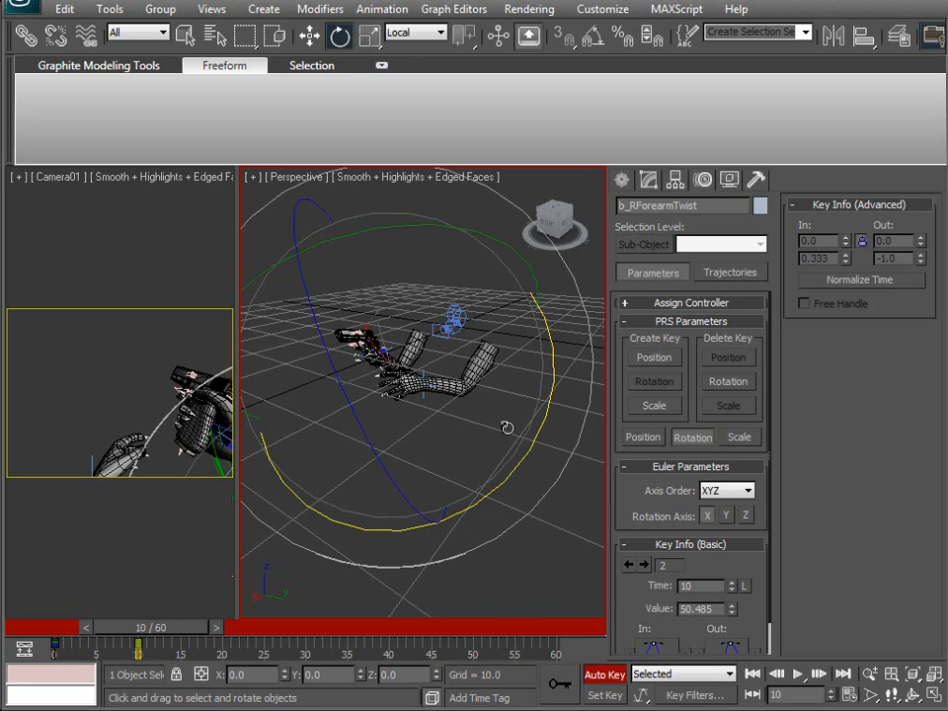
left_click_drag(502, 433, 440, 479)
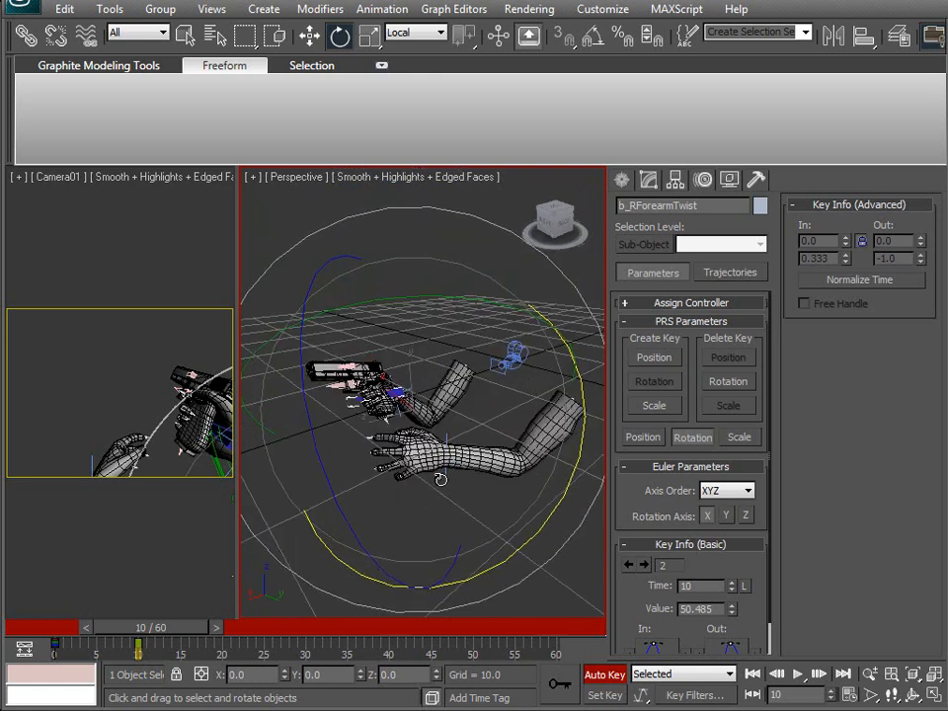
scroll(441, 479, "up", 3)
middle_click_drag(355, 432, 379, 508, "alt")
scroll(391, 471, "up", 2)
scroll(385, 490, "down", 1)
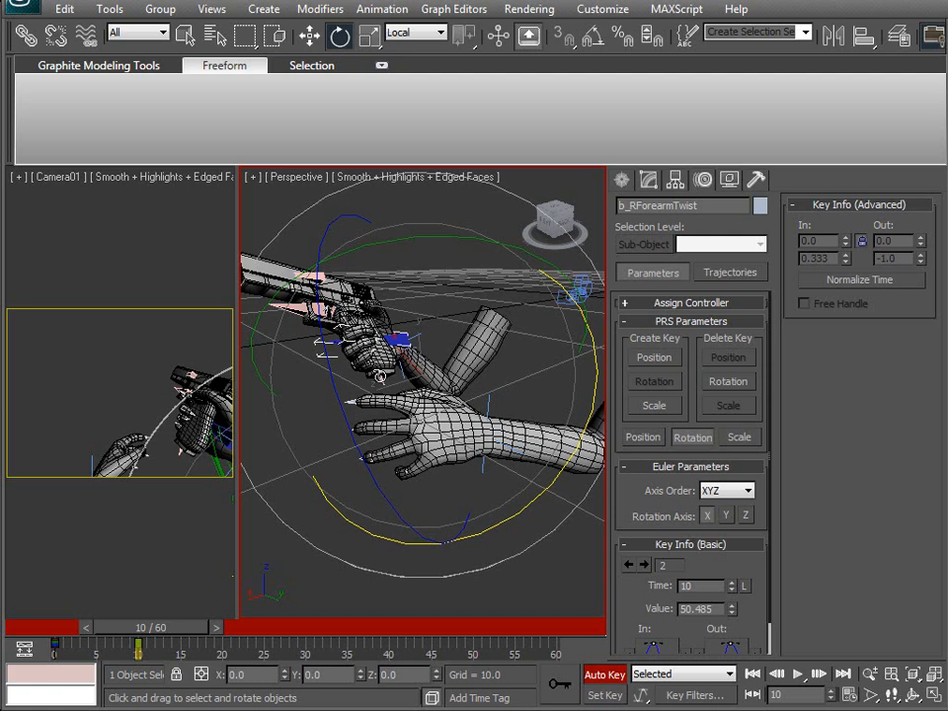
middle_click_drag(432, 503, 422, 433, "alt")
scroll(423, 434, "up", 3)
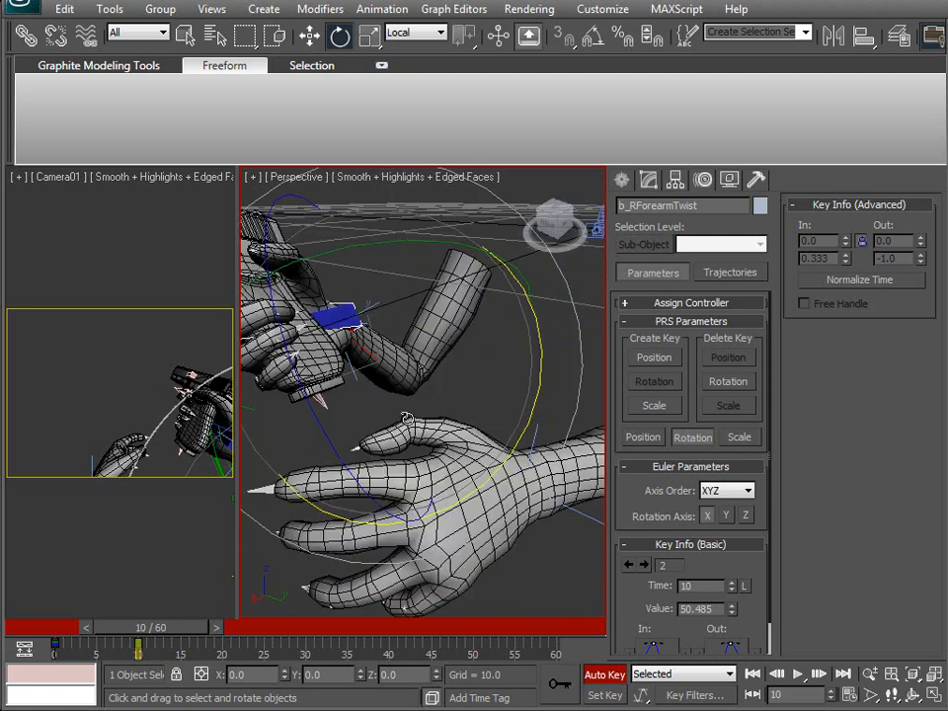
middle_click_drag(489, 521, 492, 461)
scroll(491, 461, "down", 3)
scroll(491, 461, "up", 5)
middle_click_drag(432, 400, 584, 431)
scroll(438, 424, "down", 4)
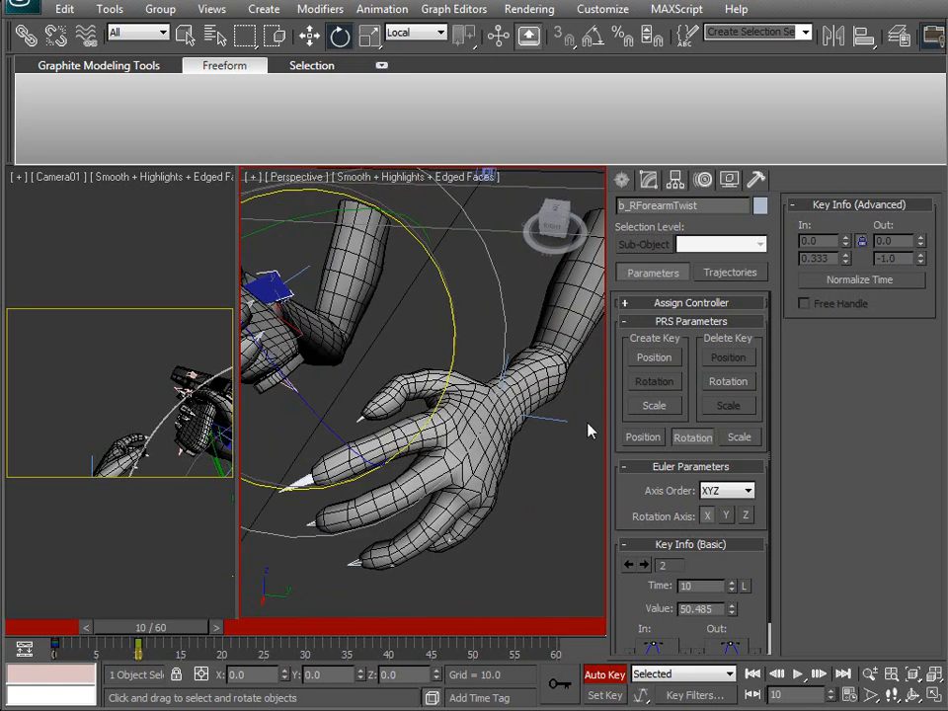
Move IK Chain02 to about Y 0.3, Z -8.2 at frame 10, bringing the left hand closer to the pistol.
left_click(554, 419)
key("w")
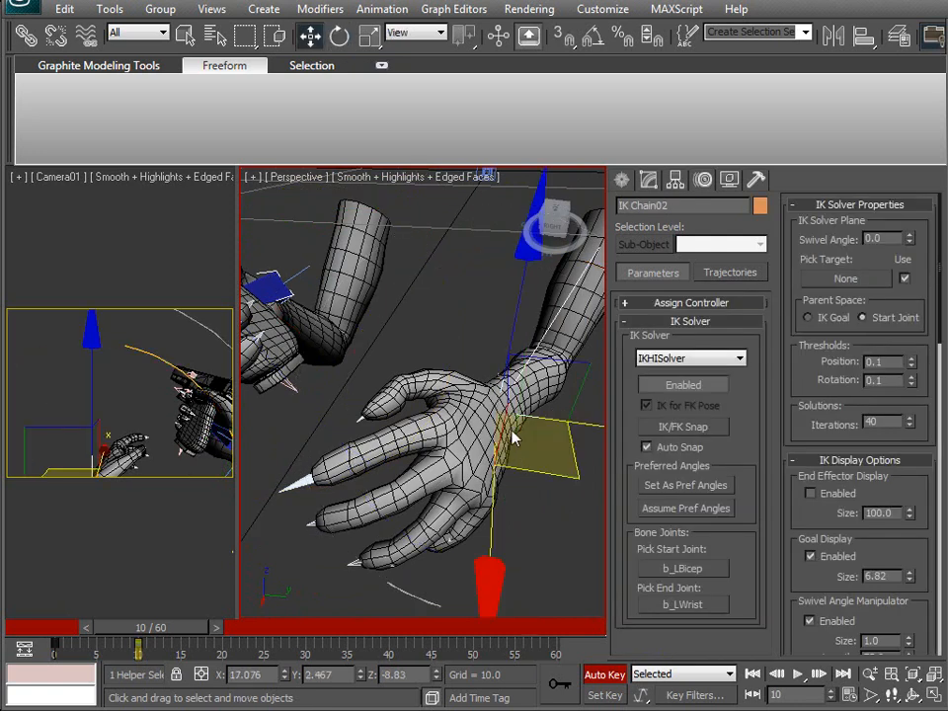
left_click_drag(586, 365, 553, 356)
Select the b_LThumb1 bone in the left hand and rotate it on a local axis at frame 10.
middle_click_drag(552, 356, 451, 419, "alt")
scroll(417, 457, "up", 5)
scroll(540, 426, "down", 5)
scroll(360, 487, "up", 5)
key("F3")
left_click(393, 488)
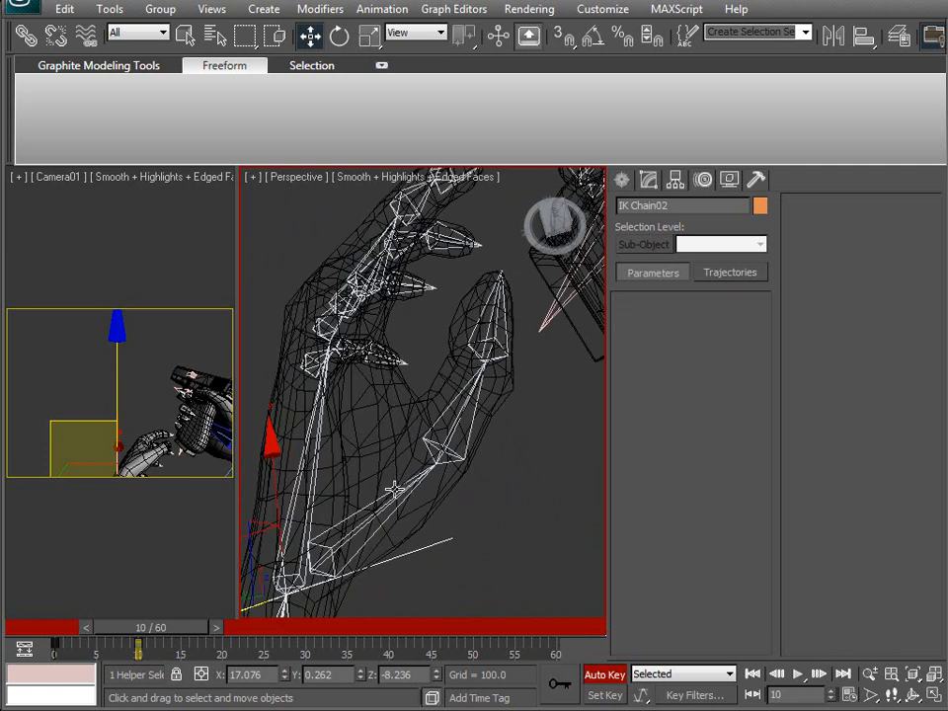
key("F3")
middle_click_drag(427, 561, 415, 482)
scroll(415, 482, "down", 4)
key("e")
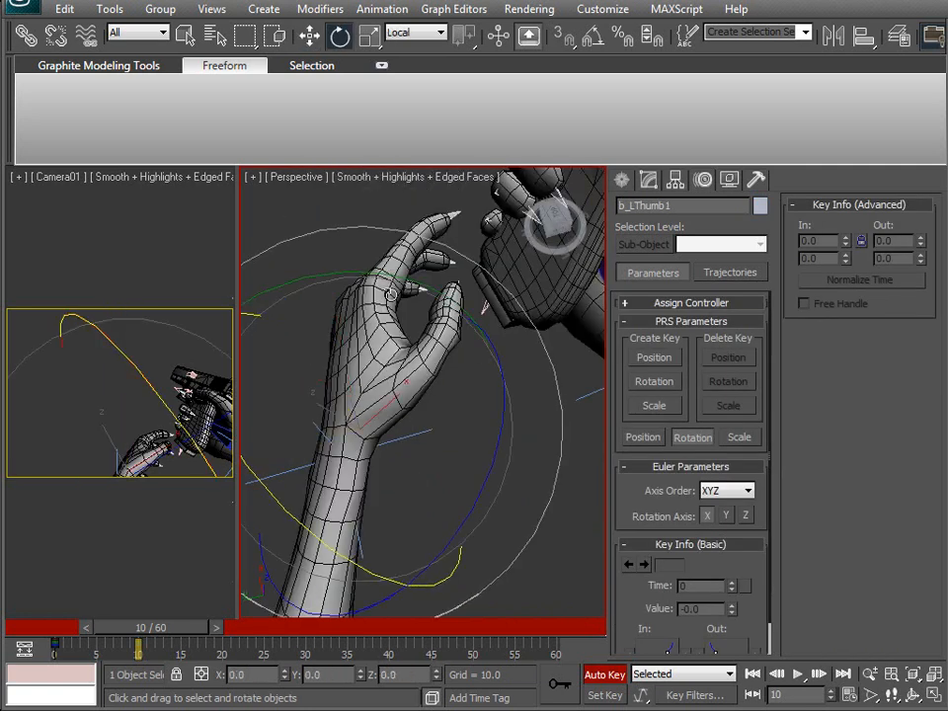
left_click_drag(358, 276, 378, 285)
Rotate the outer joints of the left thumb, up to b_LThumb3, to straighten the thumb at frame 10.
left_click(450, 357)
left_click_drag(529, 504, 480, 499)
key("Page_Down")
middle_click_drag(391, 423, 381, 379, "alt")
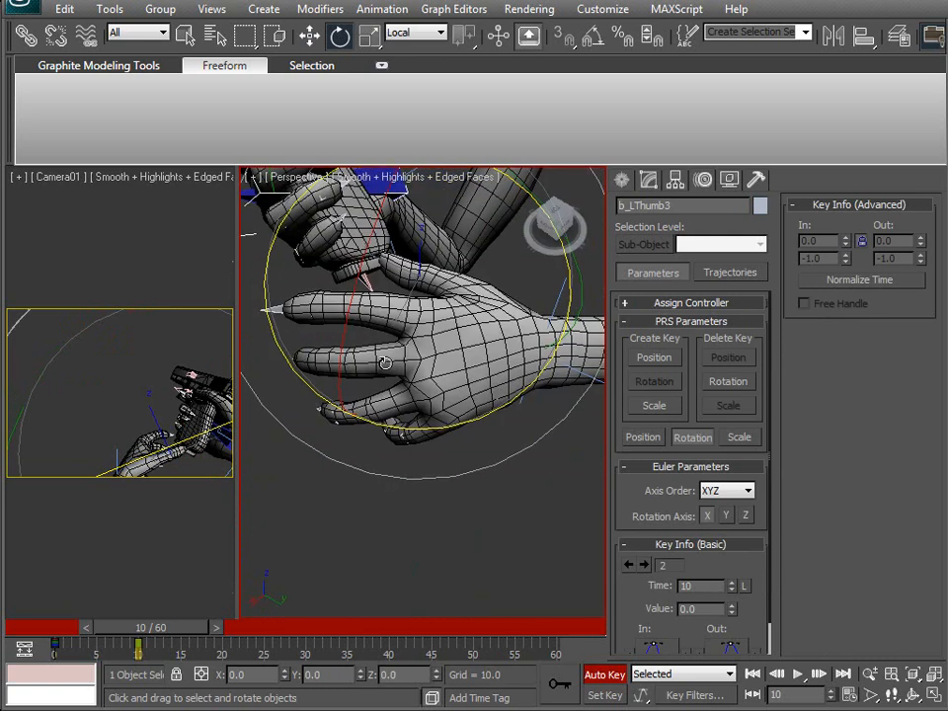
Rotate b_LMid1 slightly about its local Y axis, and rotate the base bone of the neighbouring finger at frame 10.
left_click(392, 379)
left_click_drag(390, 386, 408, 396)
middle_click_drag(408, 396, 442, 441, "alt")
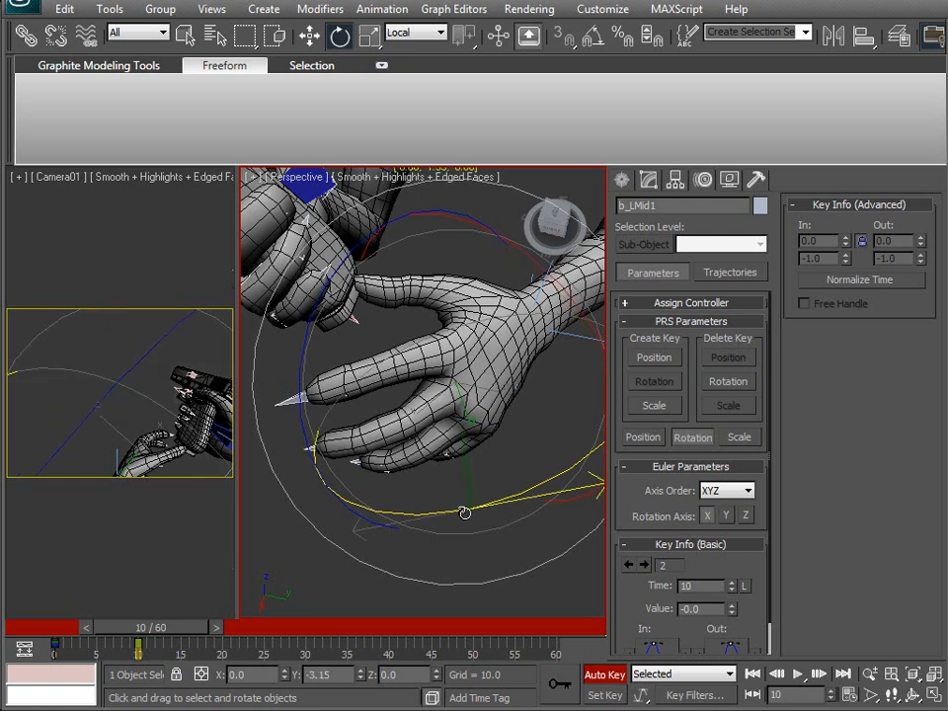
left_click(422, 476)
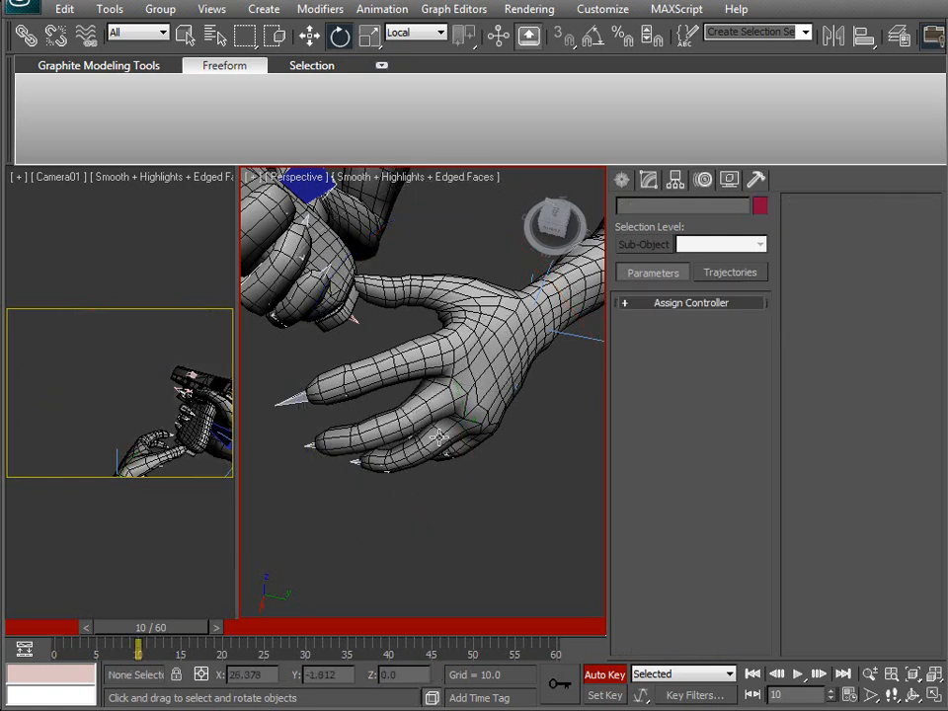
left_click(434, 435)
left_click_drag(464, 577, 480, 576)
middle_click_drag(474, 571, 426, 508, "alt")
Rotate b_LPinky1 about its local Y axis and bend the left pinky's child bones at frame 10.
left_click(425, 506)
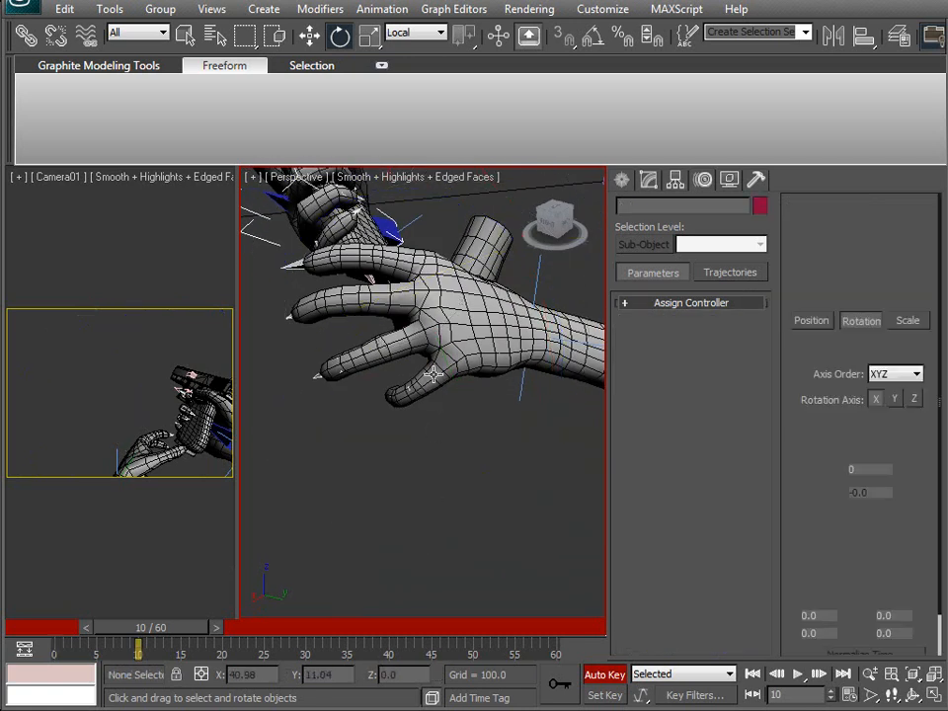
left_click(433, 373)
mouse_move(433, 423)
left_mouse_down()
mouse_move(461, 429)
mouse_move(444, 425)
left_mouse_up()
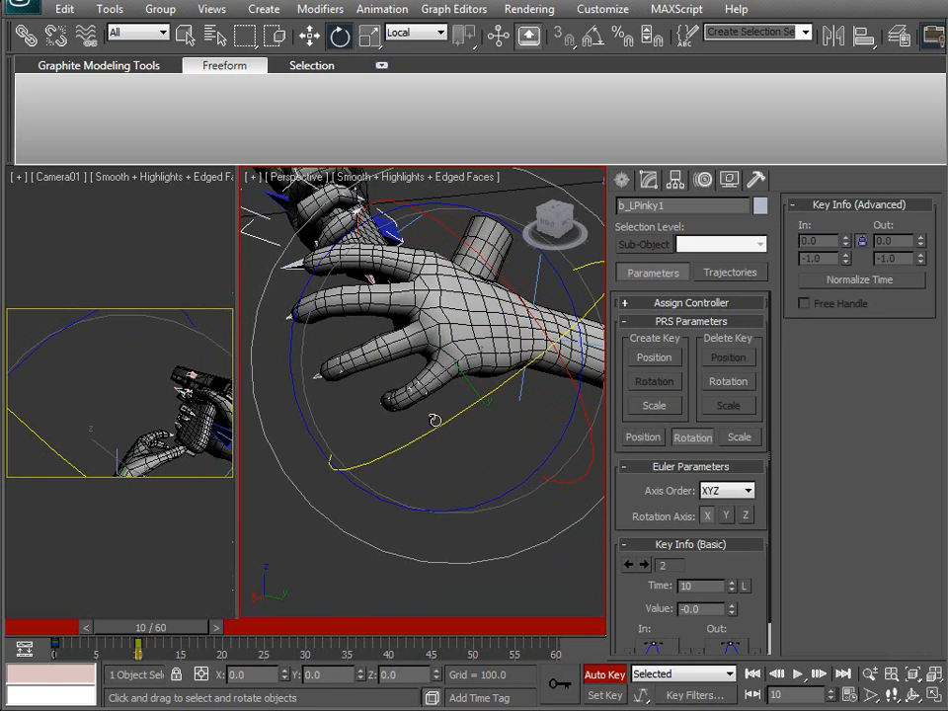
key("Page_Down")
key("ctrl+Page_Down")
left_click_drag(459, 416, 485, 391)
middle_click_drag(482, 405, 536, 481, "alt")
left_click_drag(523, 438, 522, 441)
Rotate b_LPinky1 to about -10.8° on its local X axis at frame 10.
left_click(416, 381)
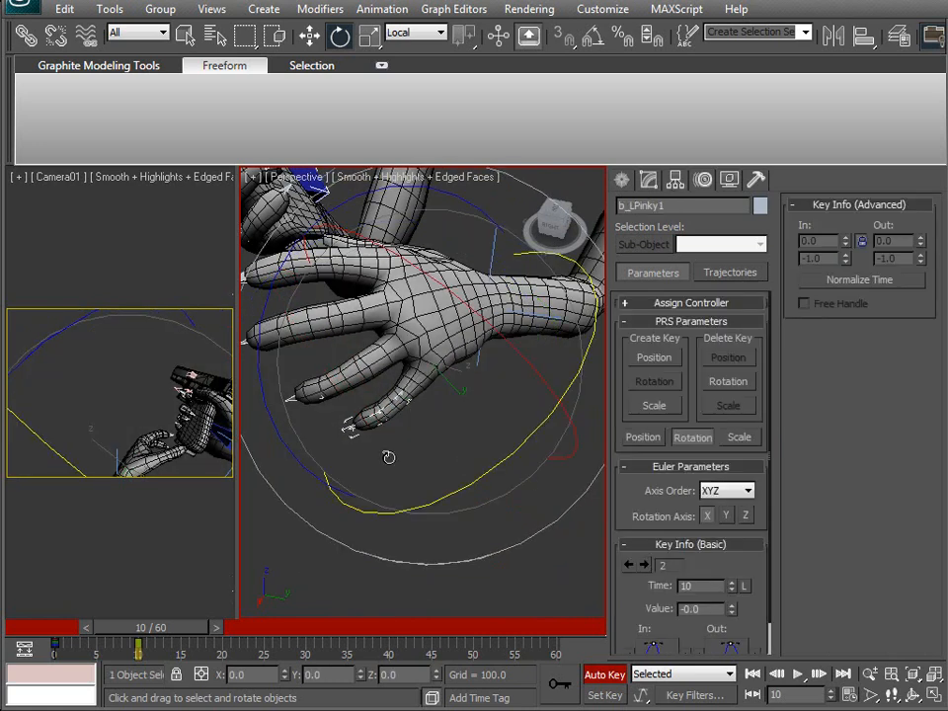
left_click_drag(223, 335, 272, 437)
left_click(383, 357)
left_click(397, 400)
Move IK Chain02 to about X 15.6 at frame 10, bringing the left hand under the pistol grip.
middle_click_drag(298, 414, 407, 448, "alt")
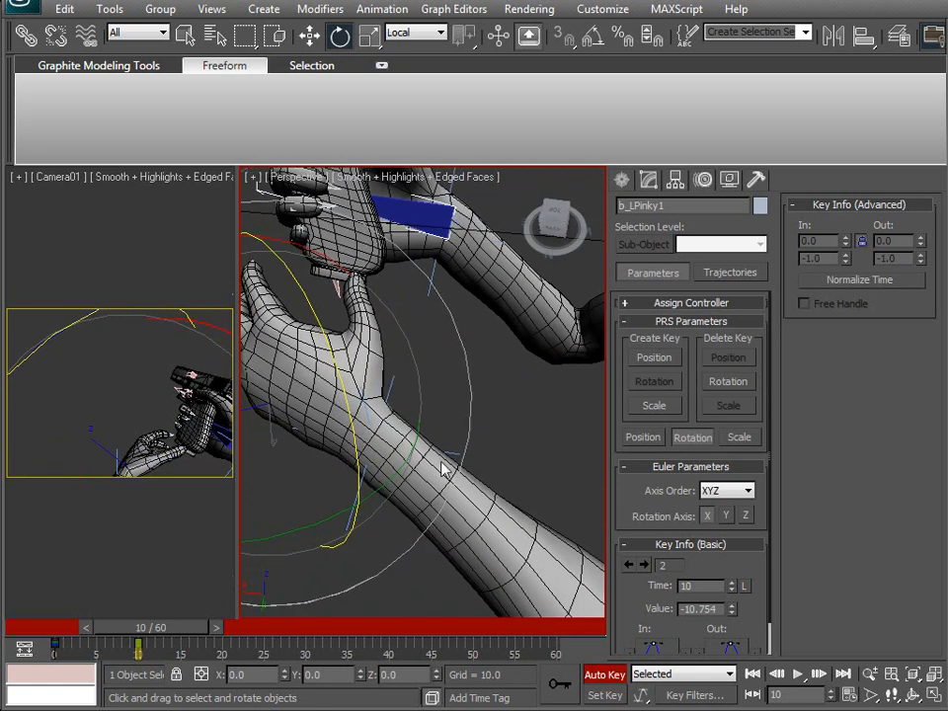
left_click(454, 453)
key("w")
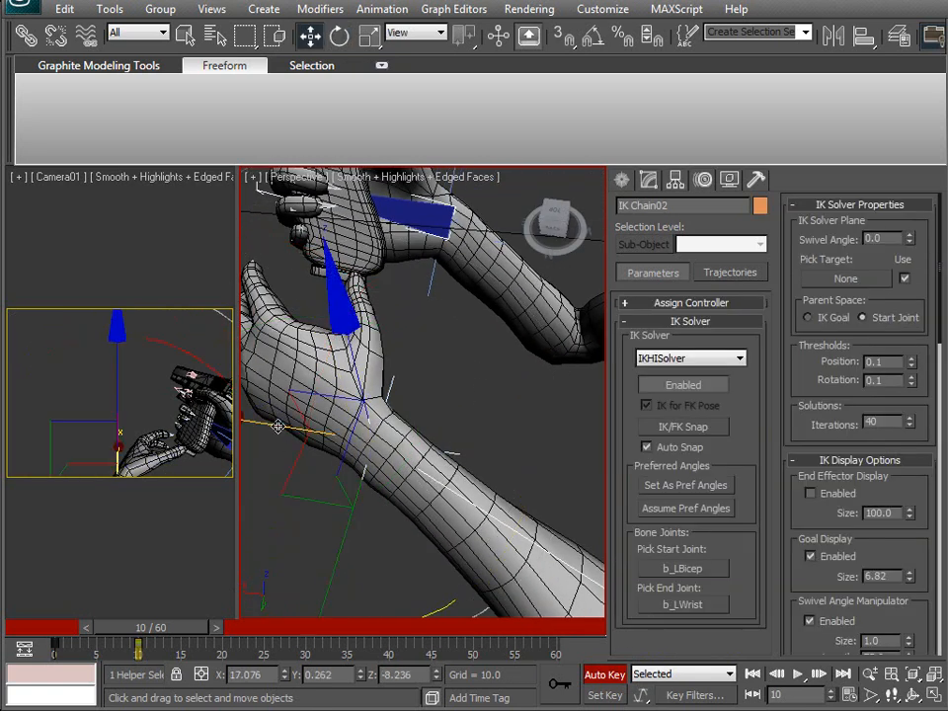
left_click_drag(278, 426, 313, 443)
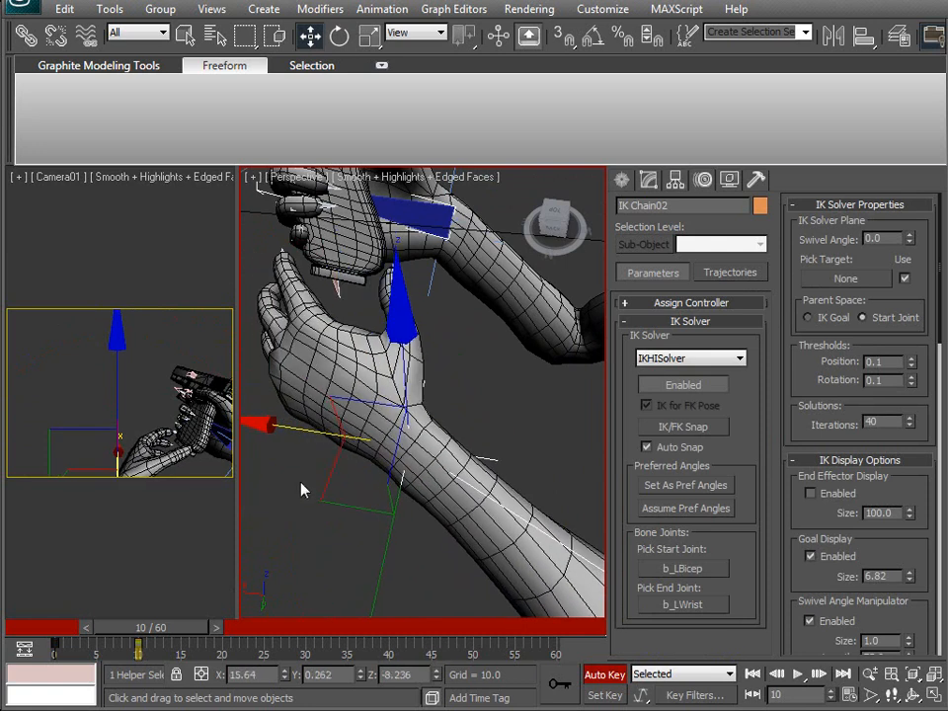
mouse_move(188, 632)
left_mouse_down()
mouse_move(99, 630)
mouse_move(211, 621)
mouse_move(198, 624)
left_mouse_up()
Lower IK Chain02 to about Z -9.5 at frame 10 and scrub the timeline to check the hand below the magazine.
key("w")
middle_click_drag(459, 361, 336, 405, "alt")
middle_click_drag(273, 371, 326, 310, "alt")
left_click_drag(339, 283, 343, 297)
left_click_drag(120, 642, 150, 636)
middle_click_drag(256, 563, 443, 473, "alt")
scroll(383, 469, "up", 5)
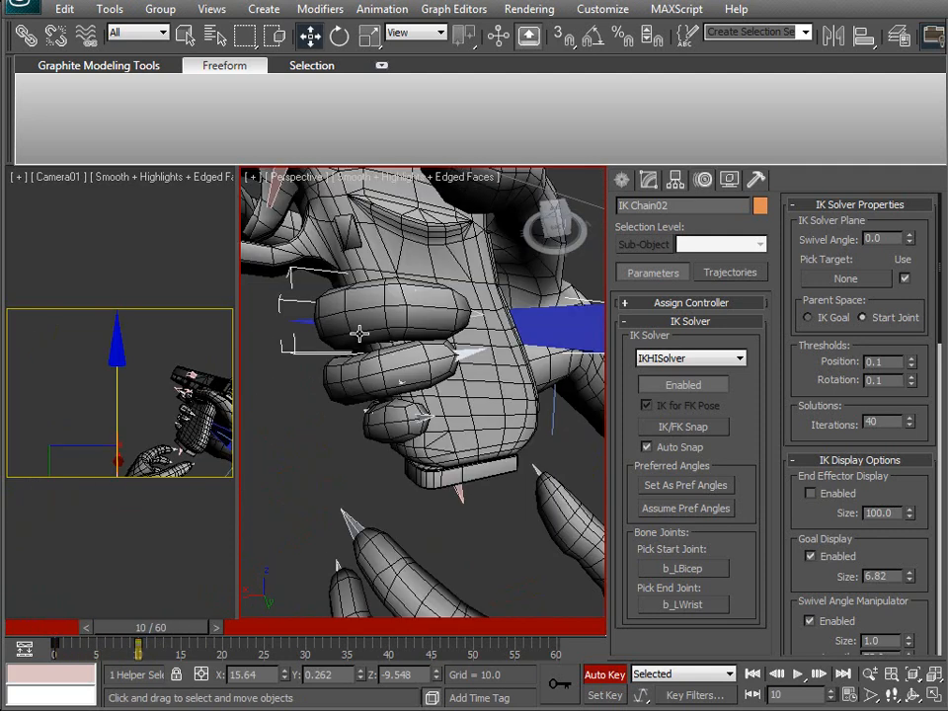
Examine the magazine release on the Glock's grip in relation to the lowered left hand at frame 10.
middle_click_drag(364, 324, 424, 476)
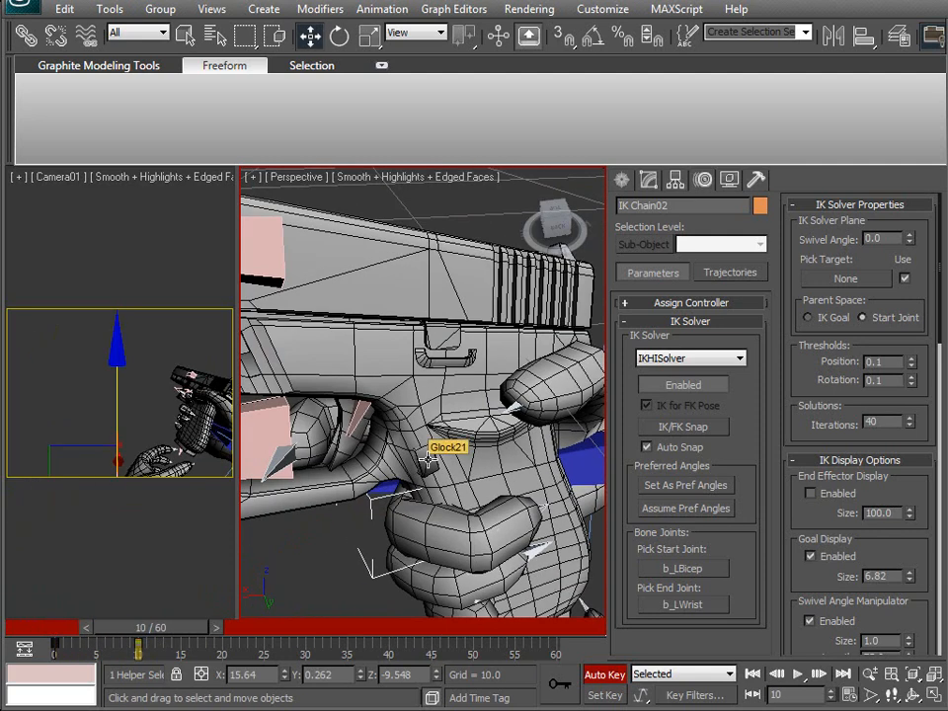
scroll(428, 458, "up", 4)
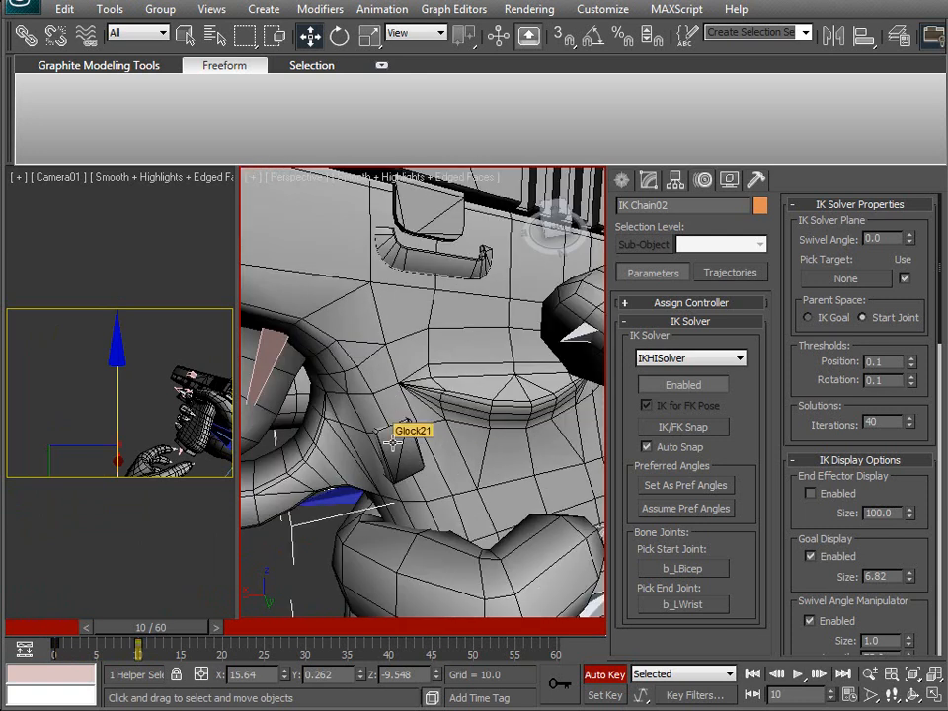
middle_click_drag(394, 442, 351, 359)
scroll(393, 373, "down", 5)
middle_click_drag(315, 264, 392, 328)
middle_click_drag(553, 475, 481, 441)
scroll(466, 469, "down", 4)
middle_click_drag(414, 458, 427, 471)
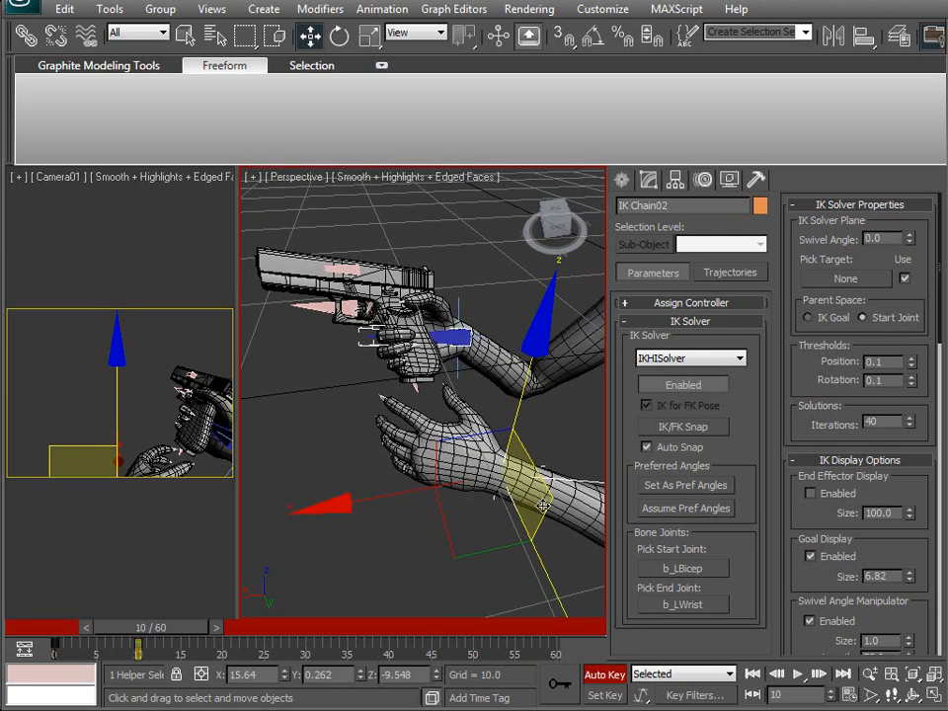
Move IK Chain02 to about X 19.2, Y -3.5, Z -3.5 at frame 10, bringing the left hand beside the grip.
left_click_drag(547, 501, 434, 520)
right_click(433, 521)
middle_click_drag(433, 520, 581, 393, "alt")
left_click_drag(594, 380, 431, 331)
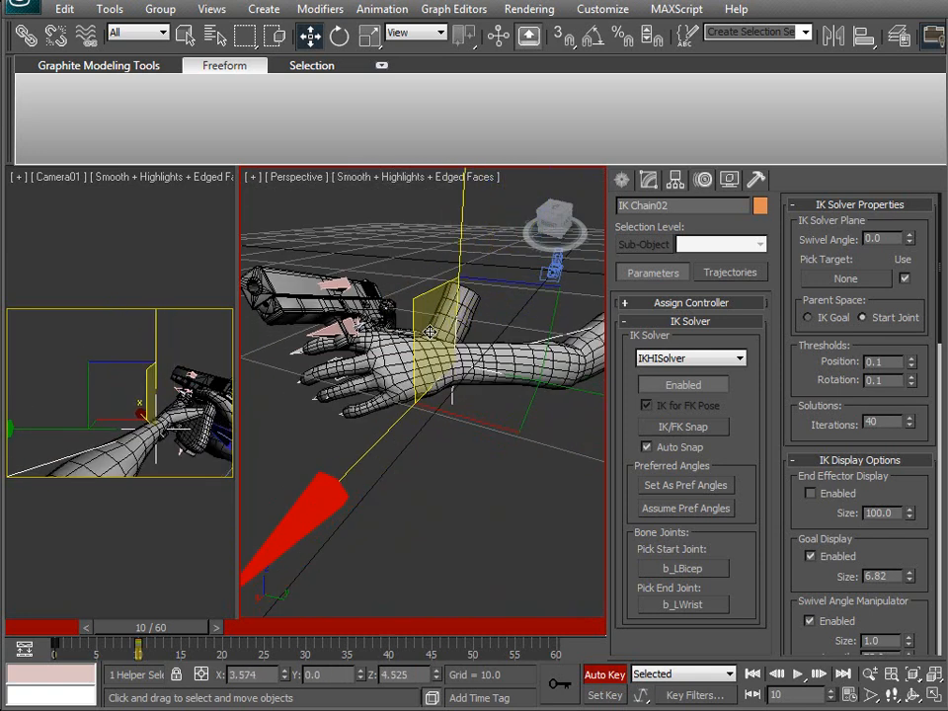
middle_click_drag(431, 331, 435, 383, "alt")
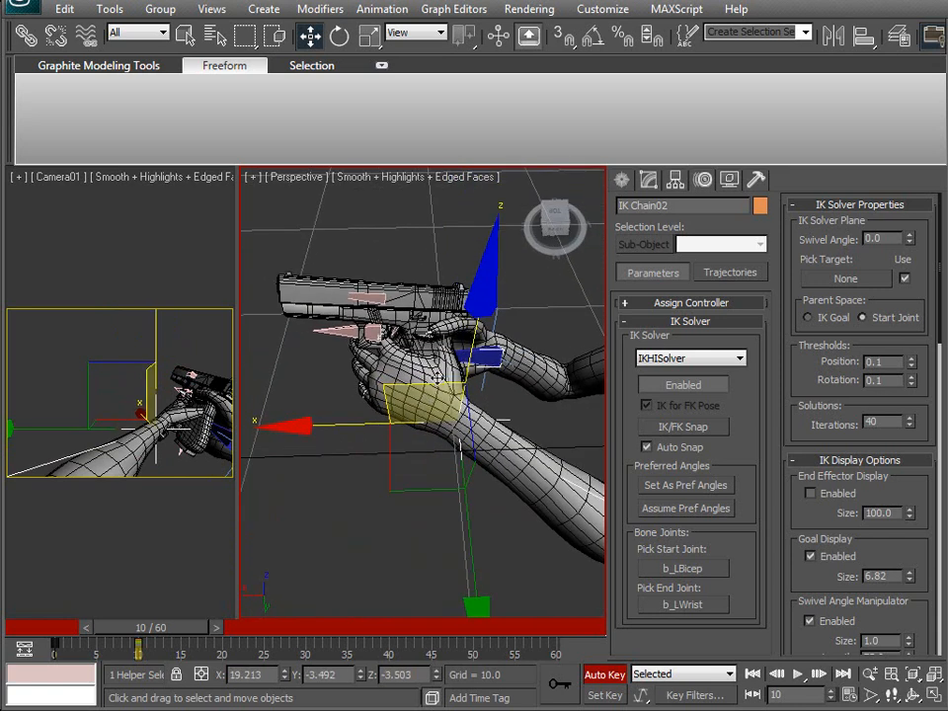
Fine-tune IK Chain02 to about X 19.65, Y -1.09, Z -3.51 at frame 10 and check the left hand's motion on the timeline.
left_click_drag(473, 359, 459, 381)
left_click_drag(472, 505, 468, 542)
middle_click_drag(468, 542, 463, 434, "alt")
scroll(515, 495, "up", 5)
scroll(516, 498, "down", 5)
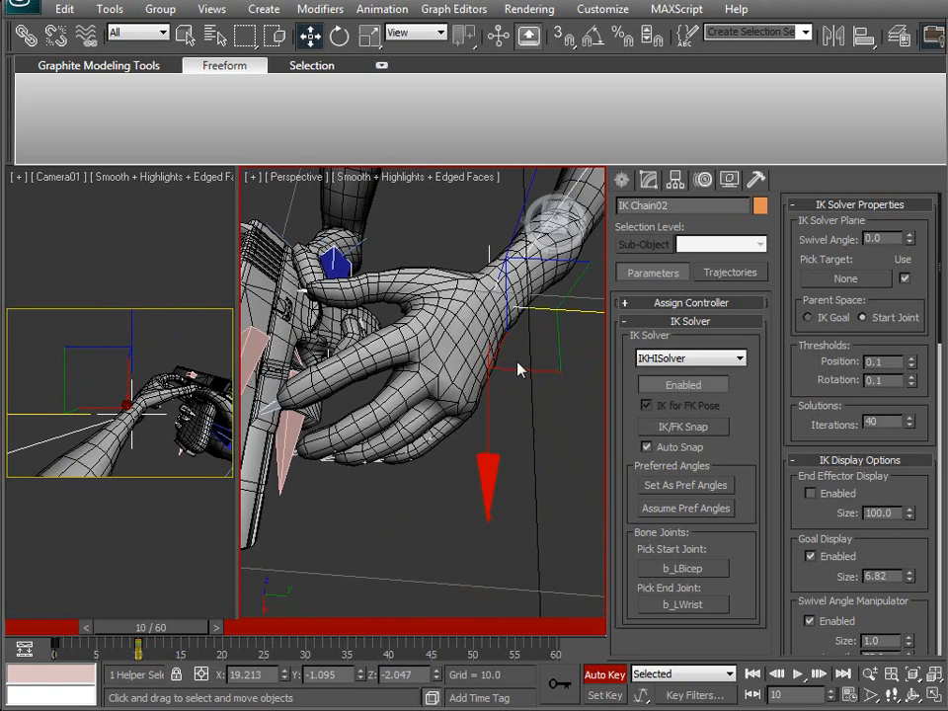
mouse_move(575, 279)
left_mouse_down()
mouse_move(571, 269)
mouse_move(566, 285)
mouse_move(576, 285)
left_mouse_up()
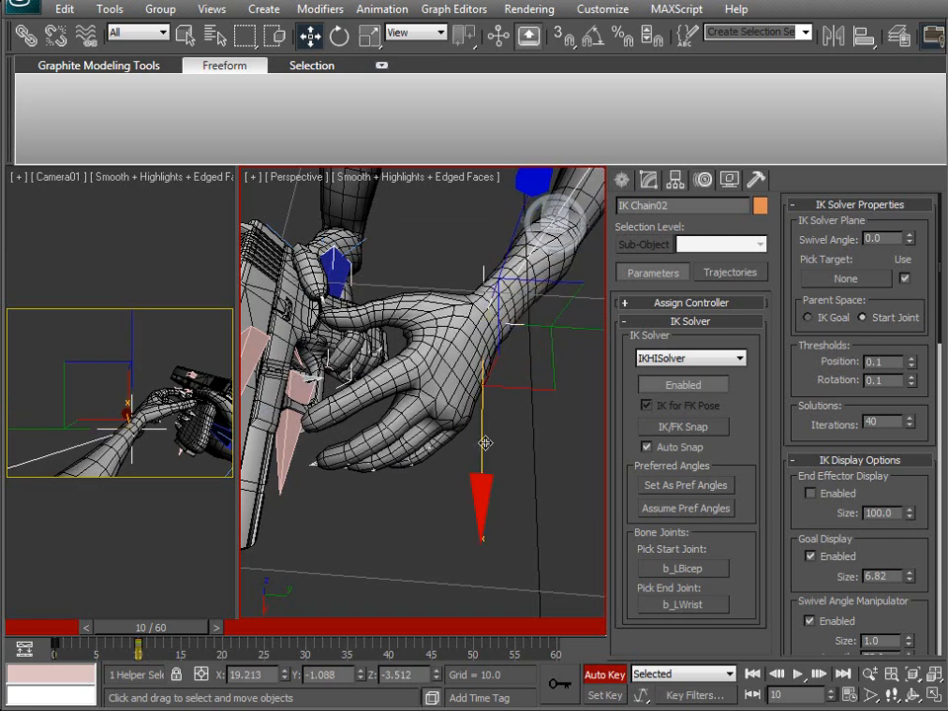
left_click_drag(482, 442, 480, 450)
middle_click_drag(482, 463, 136, 353, "alt")
middle_click_drag(417, 362, 370, 433)
scroll(417, 399, "up", 3)
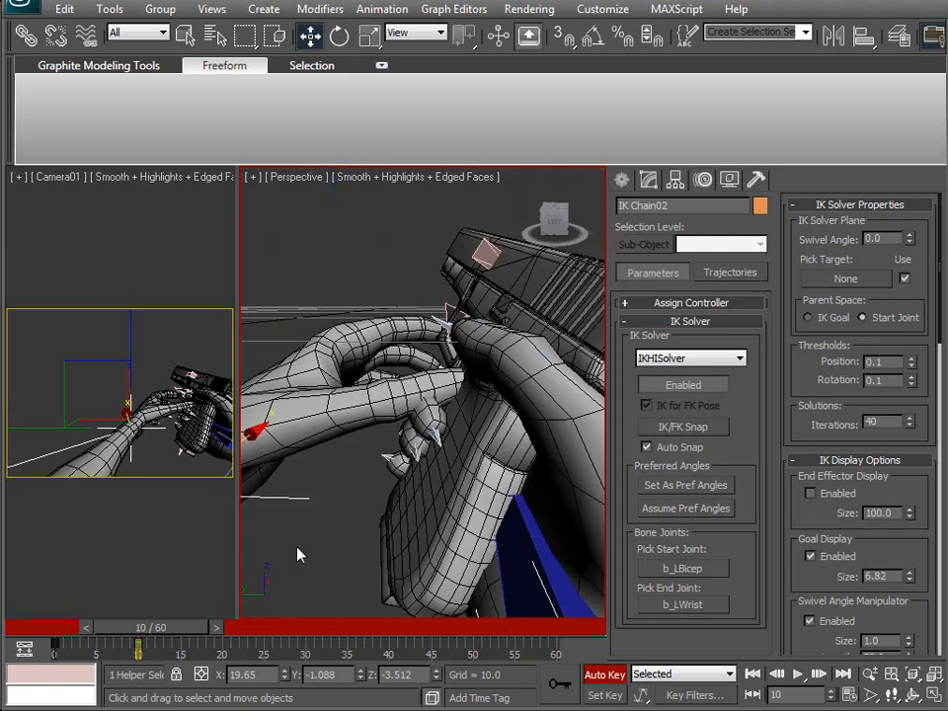
mouse_move(191, 634)
left_mouse_down()
mouse_move(155, 635)
mouse_move(217, 635)
mouse_move(178, 629)
mouse_move(206, 618)
mouse_move(181, 618)
mouse_move(191, 618)
left_mouse_up()
key("w")
Rotate b_LRing1 and b_LPinky1 about their local Y axes at frame 10 to adjust the left hand's lower fingers.
middle_click_drag(304, 446, 410, 422, "alt")
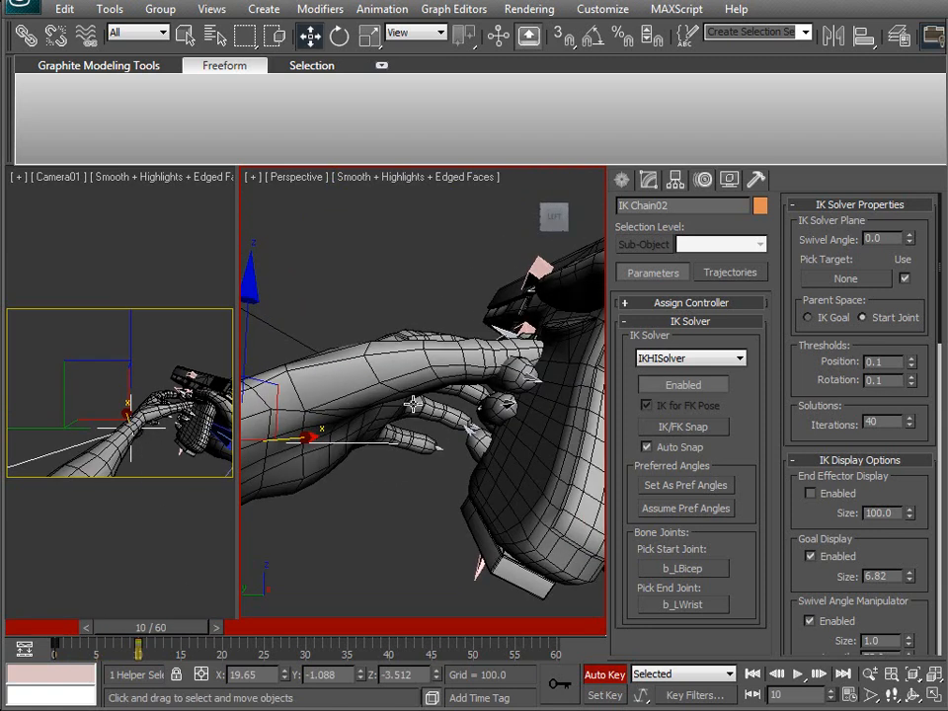
left_click(386, 536)
left_click(414, 406)
key("e")
mouse_move(367, 523)
left_mouse_down()
mouse_move(344, 527)
mouse_move(381, 527)
left_mouse_up()
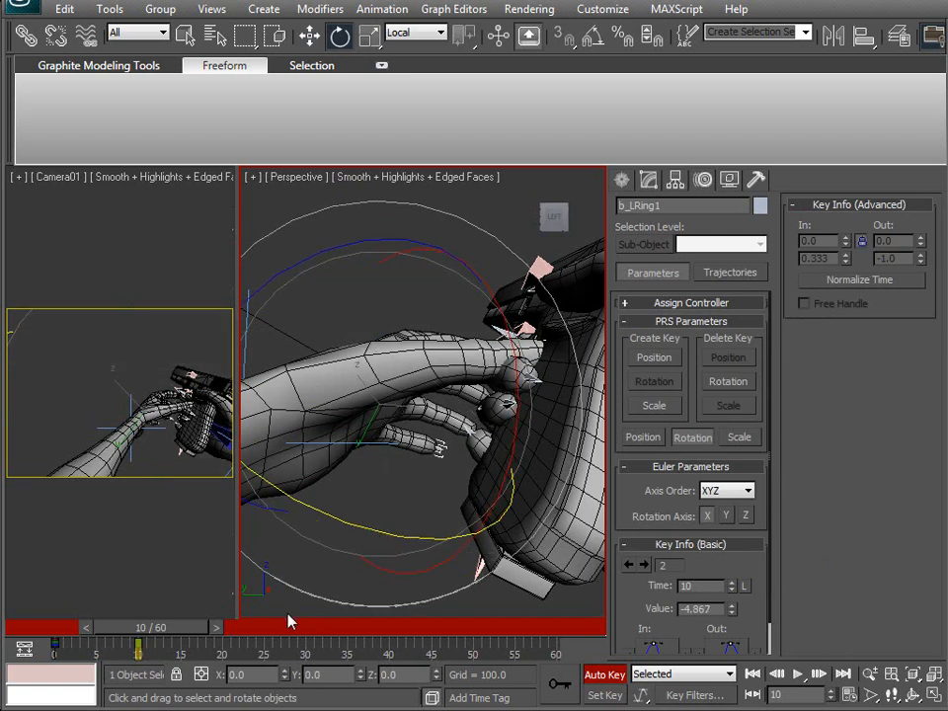
left_click(394, 485)
left_click(391, 443)
left_click_drag(367, 528, 335, 534)
Select the left hand bone through the mesh in wireframe and rotate it slightly at frame 10.
mouse_move(336, 514)
middle_mouse_down("alt")
mouse_move(339, 500)
mouse_move(533, 524)
mouse_move(394, 552)
middle_mouse_up("alt")
middle_click_drag(371, 503, 456, 501)
key("F3")
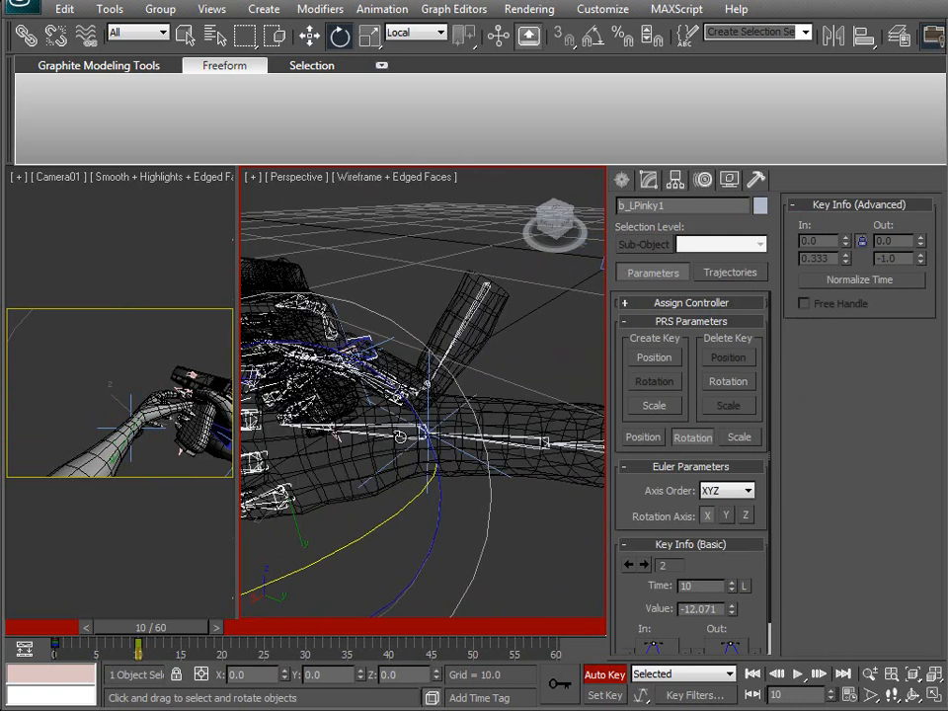
left_click(388, 427)
key("F3")
mouse_move(388, 446)
middle_mouse_down("alt")
mouse_move(444, 497)
mouse_move(538, 534)
mouse_move(536, 479)
middle_mouse_up("alt")
left_click_drag(571, 446, 548, 453)
middle_click_drag(548, 453, 444, 385, "alt")
Rotate b_LThumb1 at frame 10 to bring the left thumb toward the magazine release.
left_click(434, 380)
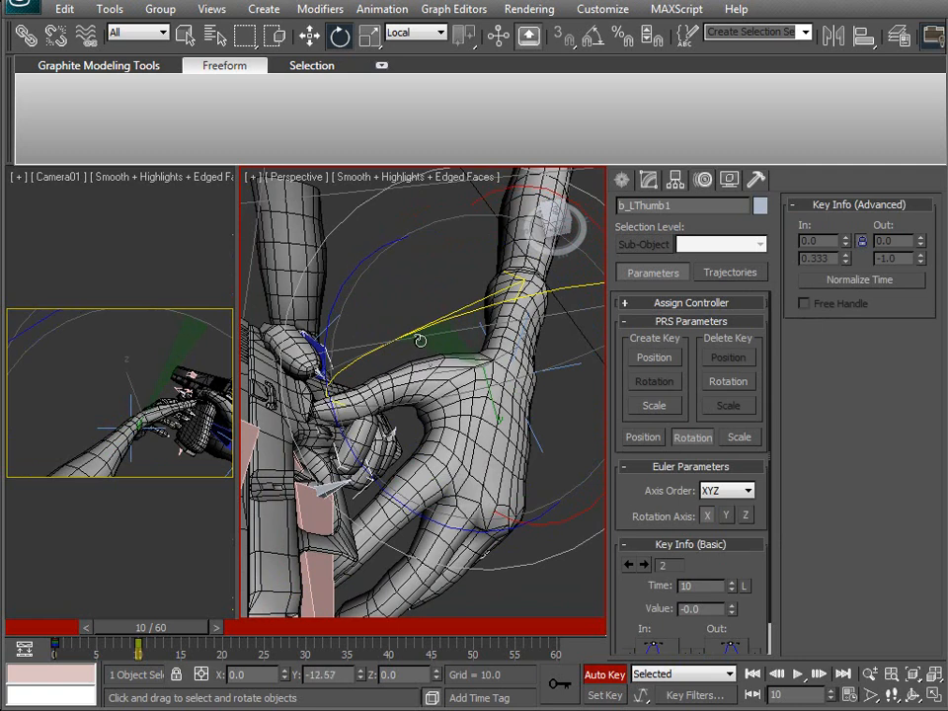
left_click_drag(384, 481, 371, 466)
middle_click_drag(372, 466, 81, 444, "alt")
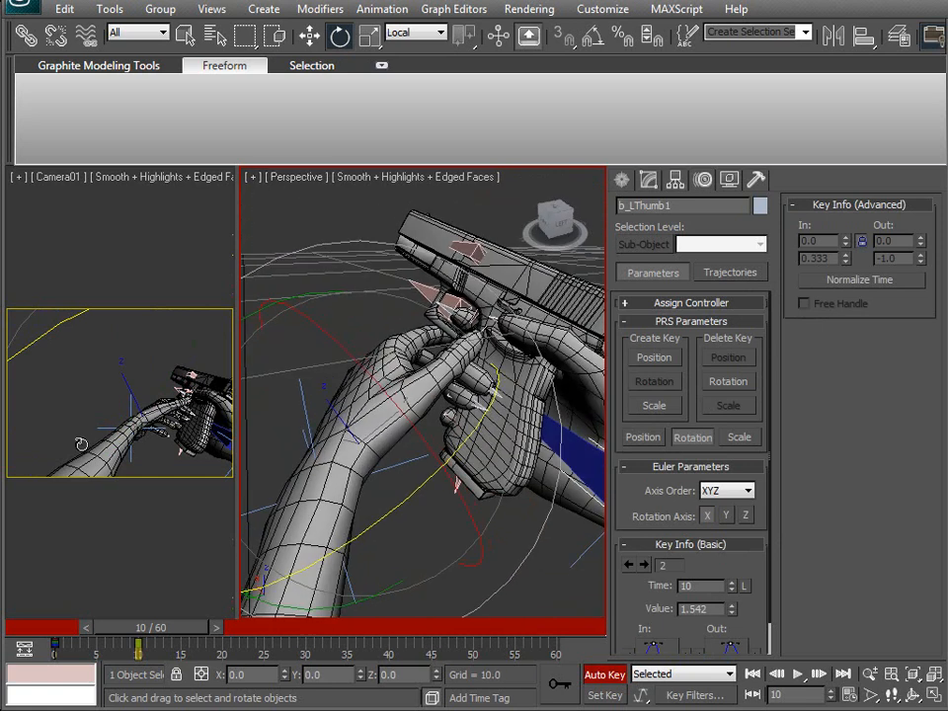
Select all scene objects and set keys for them at frame 10, then clear the selection.
left_click_drag(197, 636, 272, 632)
middle_click_drag(348, 380, 441, 408, "alt")
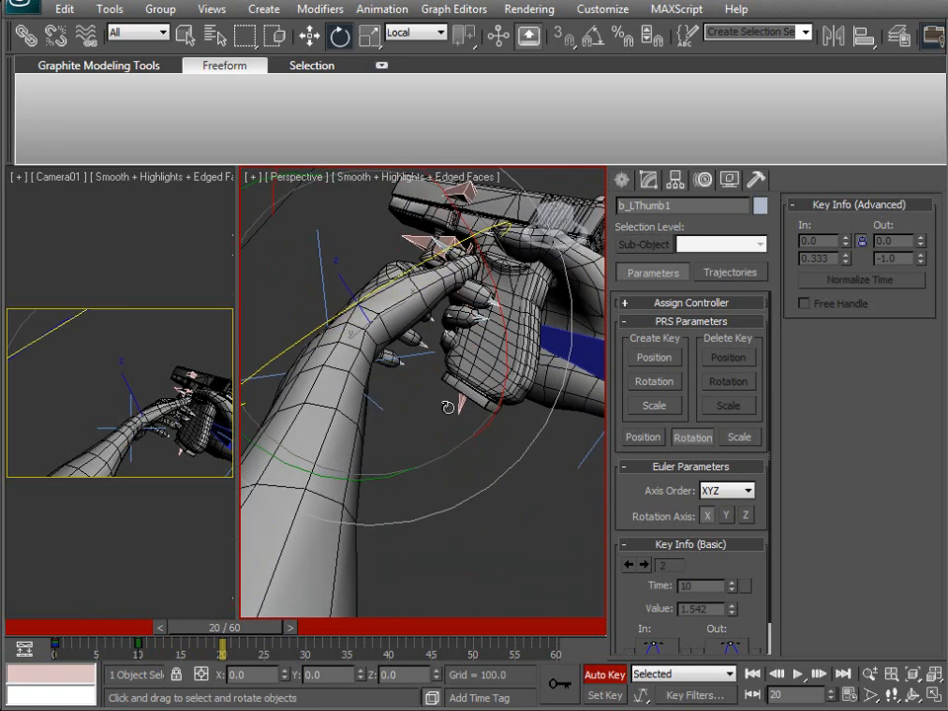
key("ctrl+a")
left_click_drag(266, 632, 196, 627)
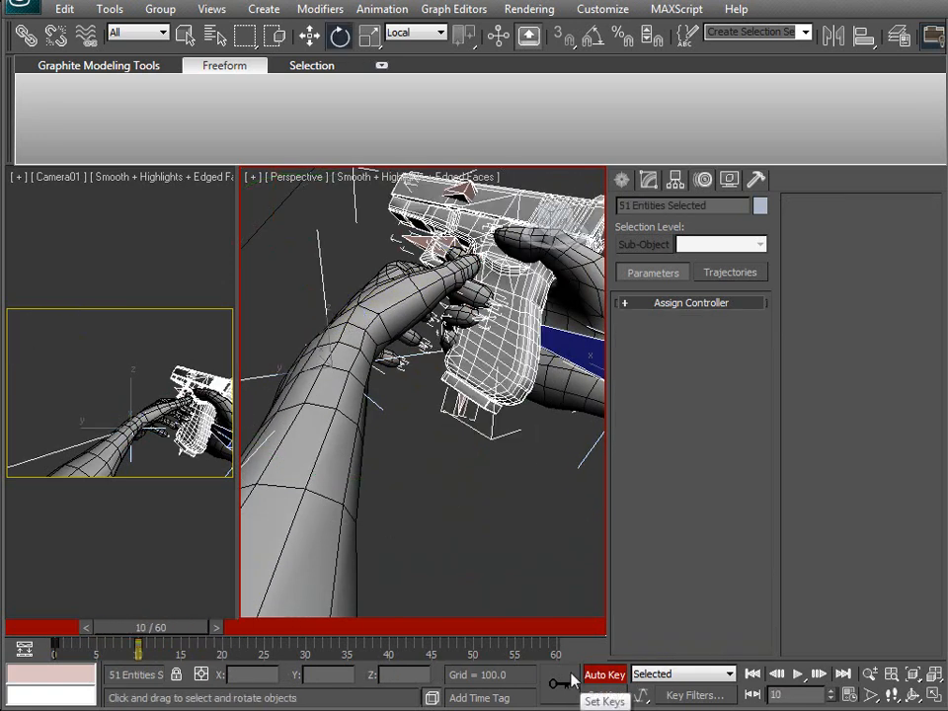
left_click(493, 511)
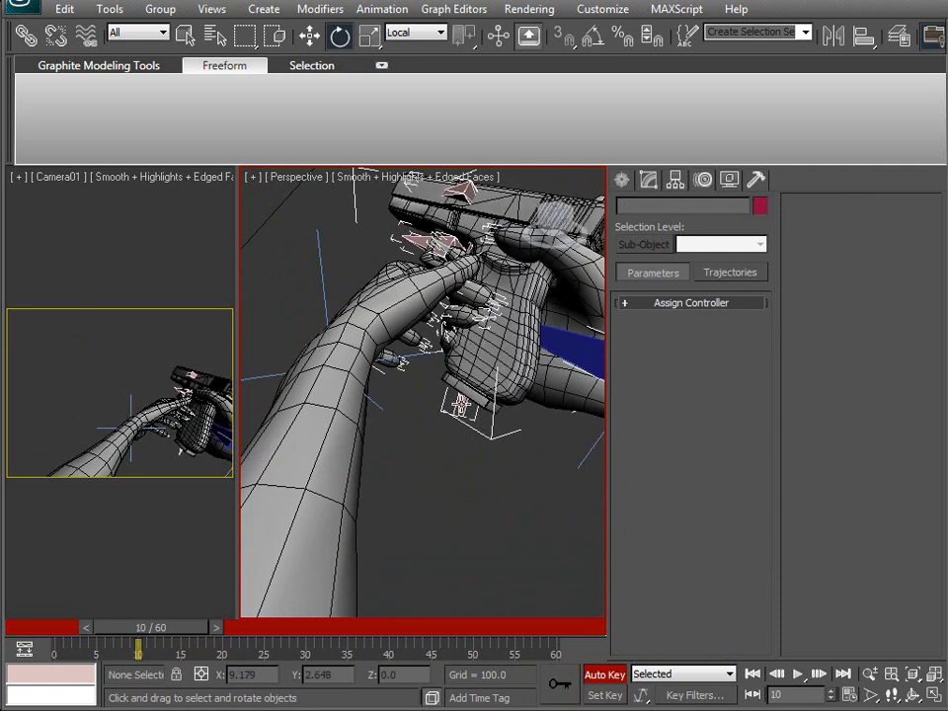
At frame 20, move b_WeaponMag down its local Z axis so the magazine slides partway out of the grip.
left_click(461, 403)
left_click_drag(126, 627, 154, 632)
middle_click_drag(373, 439, 335, 476, "alt")
key("w")
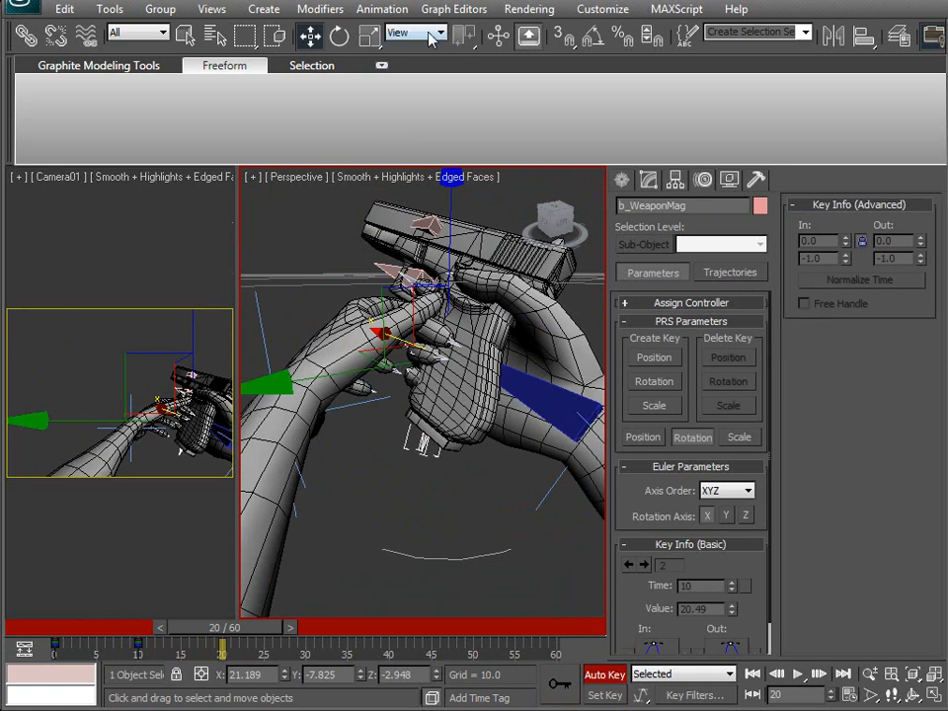
left_click(439, 36)
left_click(409, 97)
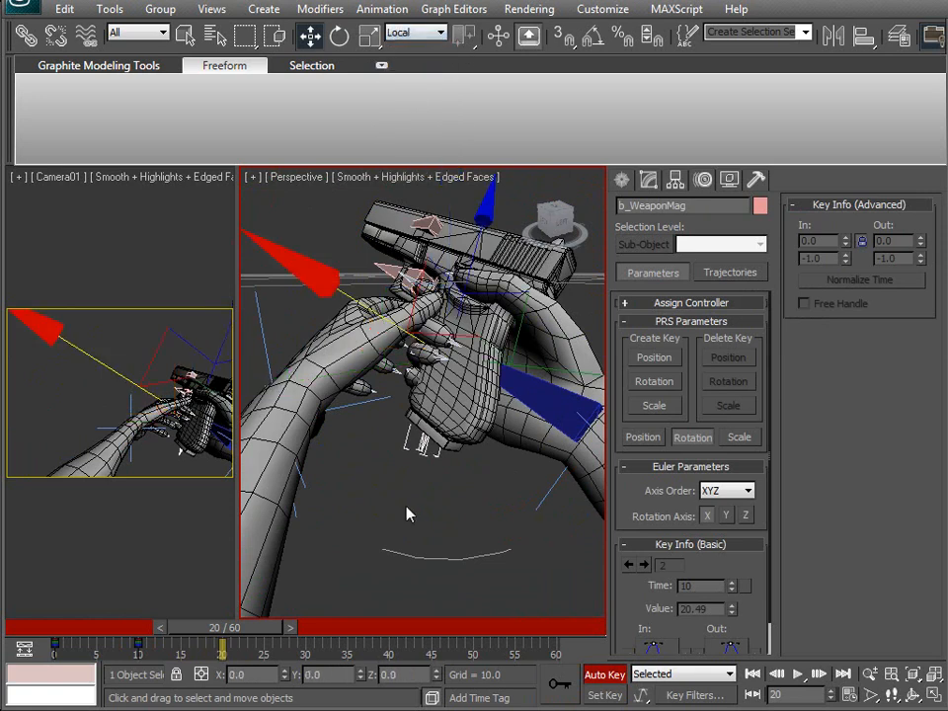
left_click_drag(481, 229, 469, 324)
middle_click_drag(469, 324, 544, 398, "alt")
Move IK Chain02 at frame 20 to place the left hand below the grip around the protruding magazine.
left_click(387, 404)
middle_click_drag(387, 403, 296, 439, "alt")
left_click_drag(255, 301, 295, 408)
middle_click_drag(294, 408, 444, 582, "alt")
left_click_drag(381, 584, 457, 582)
middle_click_drag(457, 583, 479, 452, "alt")
mouse_move(557, 359)
left_mouse_down()
mouse_move(557, 383)
mouse_move(548, 368)
mouse_move(552, 375)
left_mouse_up()
middle_click_drag(552, 375, 282, 438, "alt")
middle_click_drag(373, 428, 435, 466, "alt")
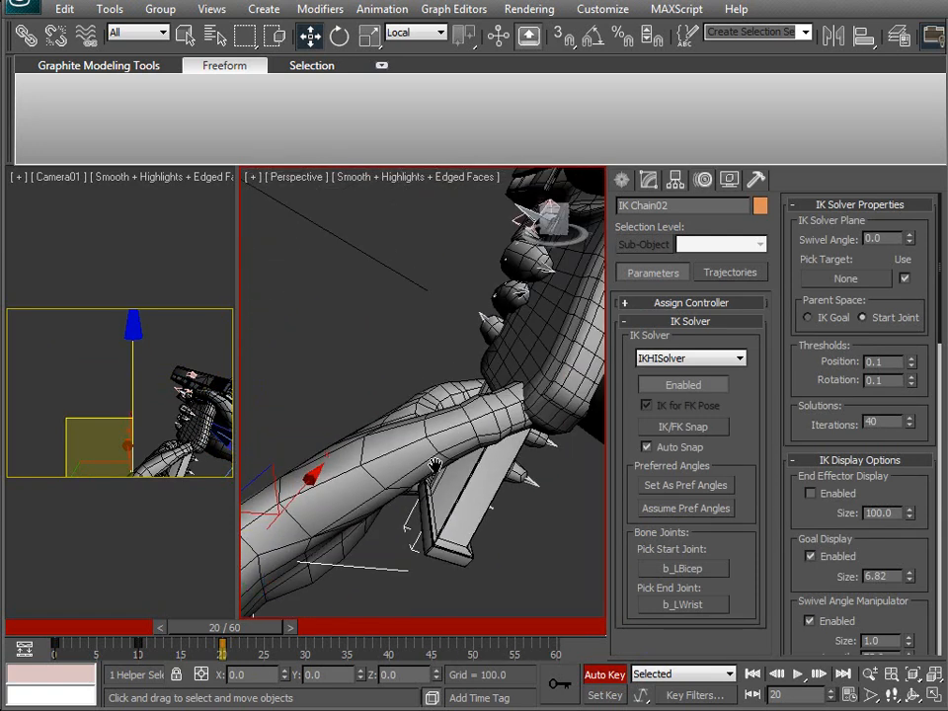
Rotate b_LThumb1 at frame 20 and adjust the outer left thumb bones through b_LThumb3 to grip the magazine.
left_click(384, 458)
left_click(370, 470)
key("e")
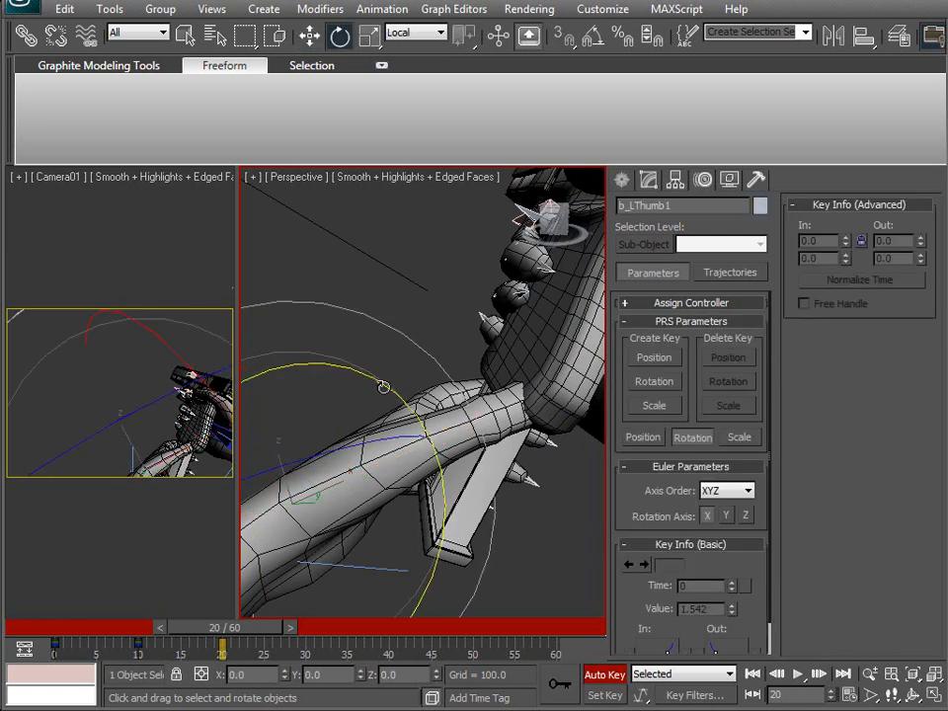
left_click_drag(352, 372, 517, 461)
left_click(437, 455)
left_click(475, 455)
middle_click_drag(407, 462, 346, 490, "alt")
scroll(394, 455, "down", 4)
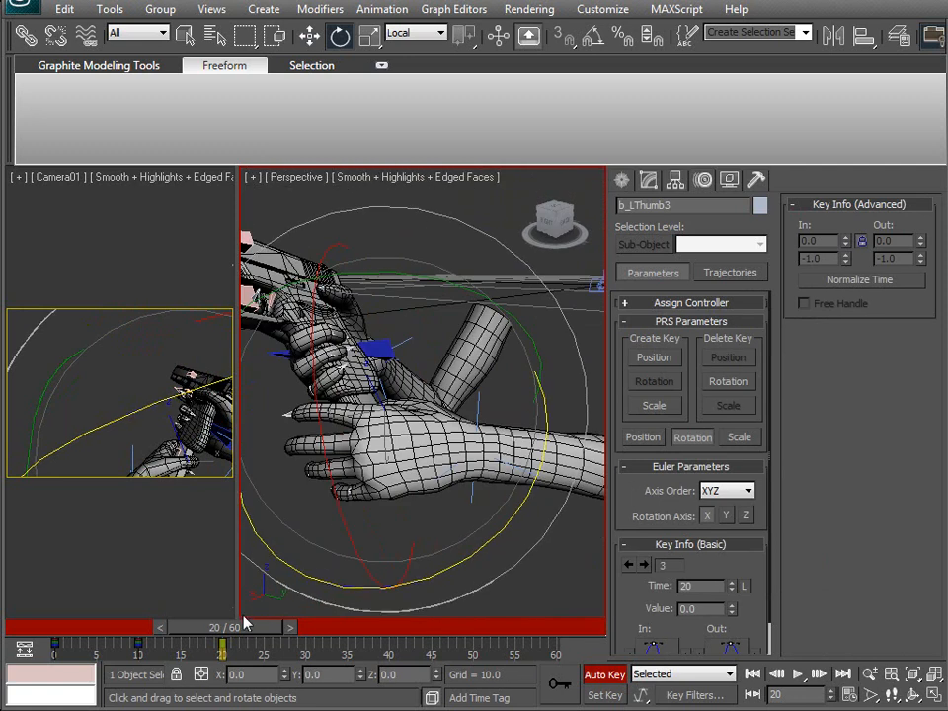
Move IK Chain02 outward from the pistol grip at frame 15 and check the left hand's path up to frame 18.
left_click_drag(240, 633, 208, 635)
middle_click_drag(293, 505, 436, 403, "alt")
scroll(315, 504, "up", 4)
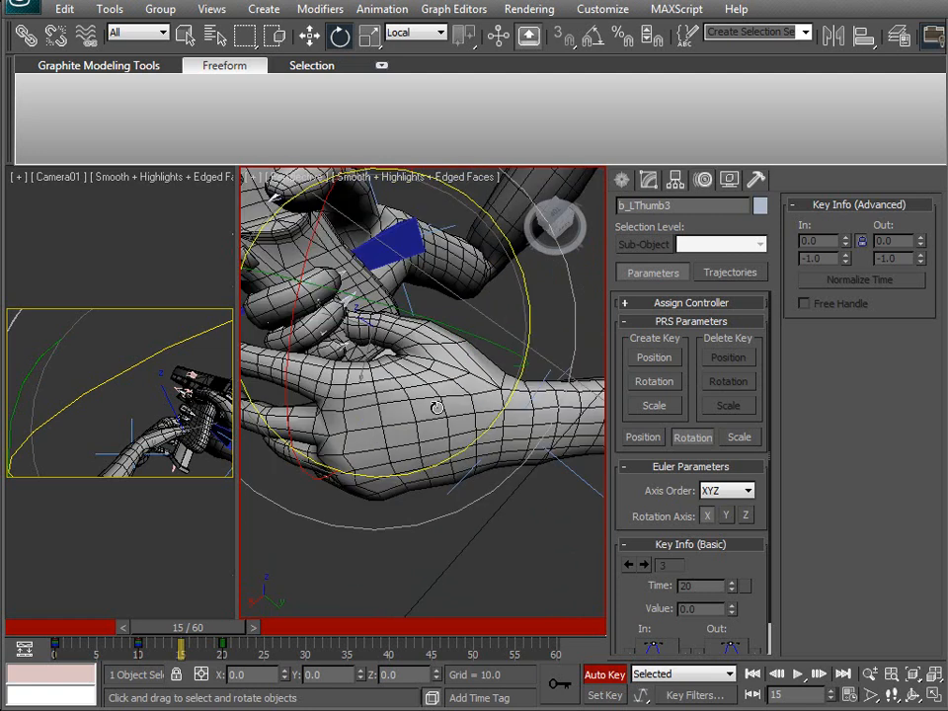
middle_click_drag(568, 501, 464, 464, "alt")
left_click(524, 438)
key("w")
middle_click_drag(554, 448, 261, 498, "alt")
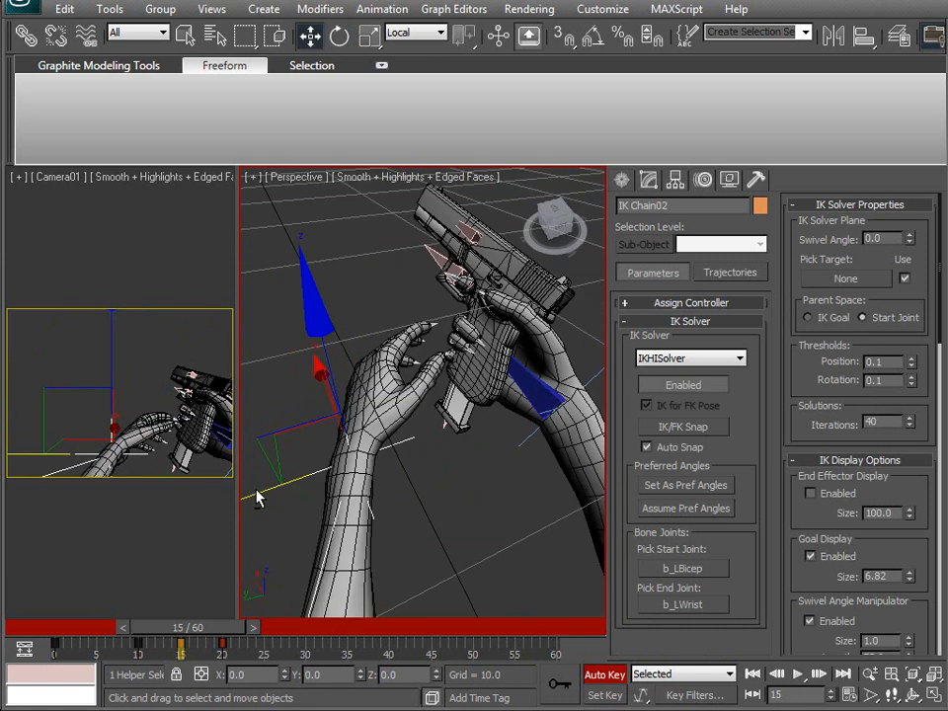
left_click_drag(202, 628, 263, 638)
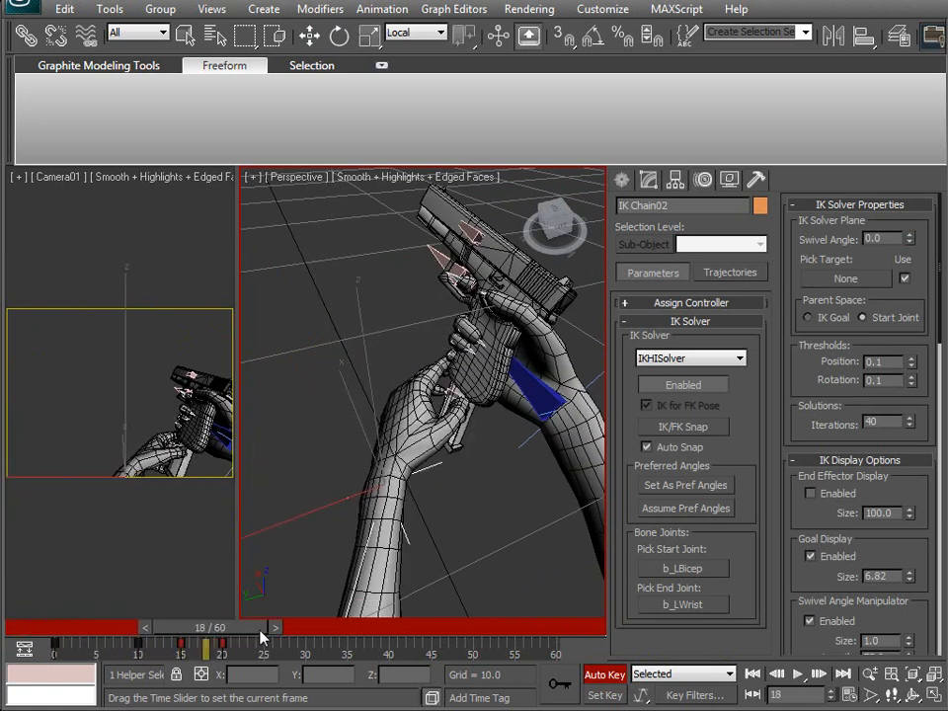
key("w")
scroll(373, 459, "up", 10)
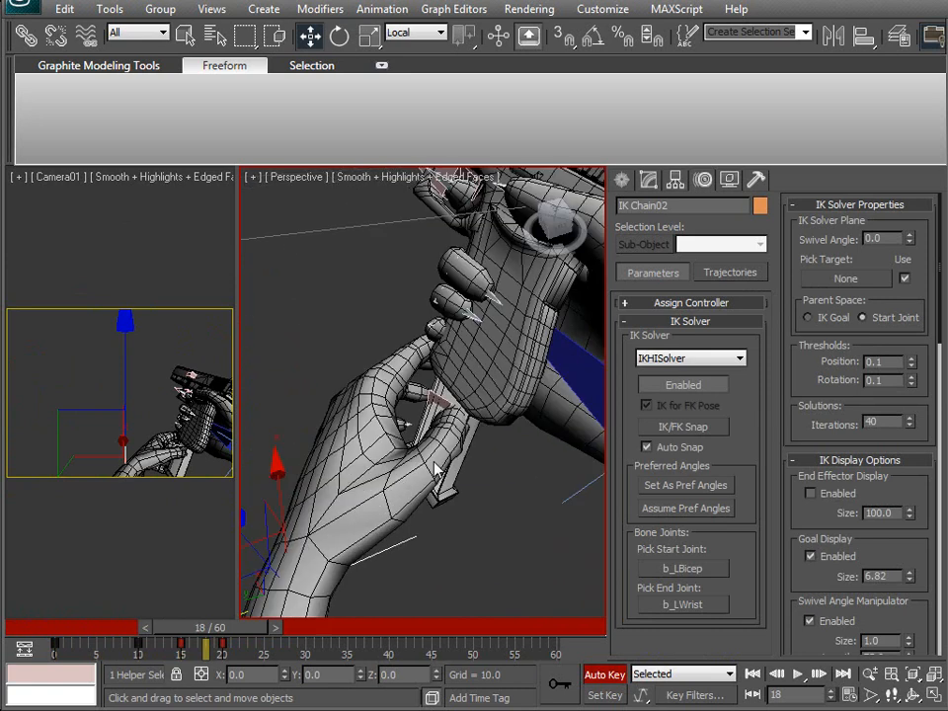
scroll(373, 459, "up", 10)
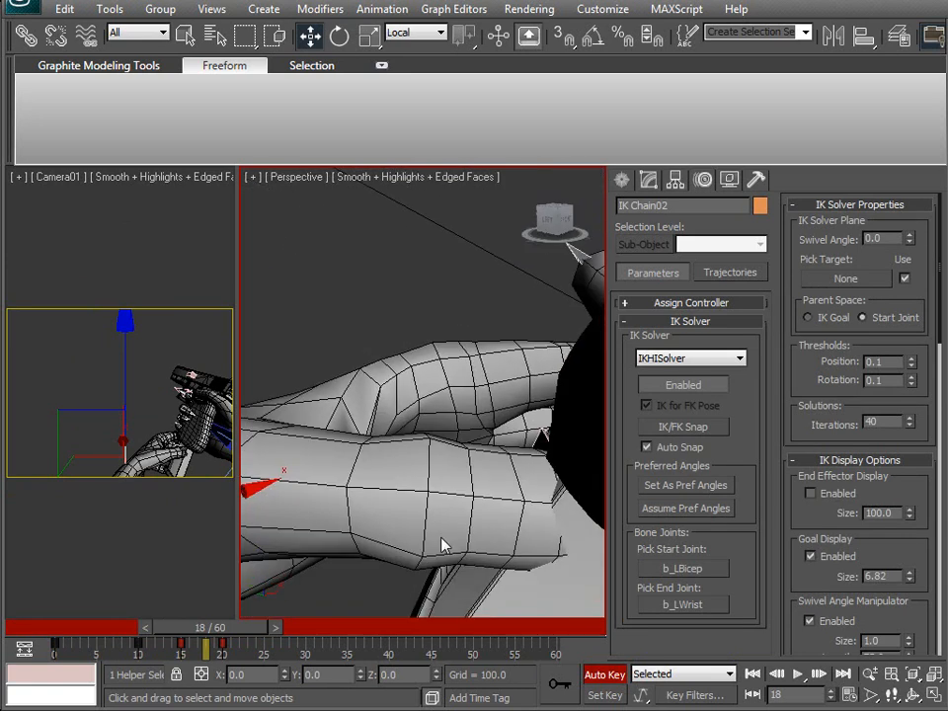
middle_click_drag(379, 397, 534, 462, "alt")
scroll(525, 462, "down", 4)
Rotate b_LThumb1 about its local Y axis at frame 15 so the left thumb points toward the magazine.
mouse_move(219, 629)
left_mouse_down()
mouse_move(195, 628)
mouse_move(205, 627)
left_mouse_up()
middle_click_drag(282, 520, 312, 434, "alt")
scroll(293, 562, "down", 4)
key("F3")
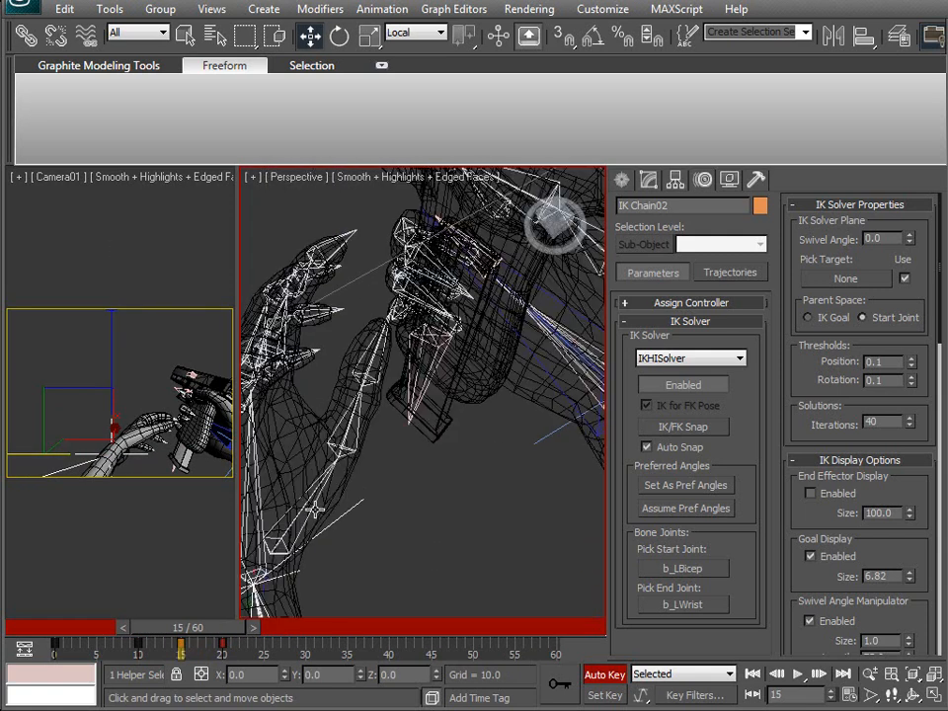
left_click(310, 497)
key("F3")
key("e")
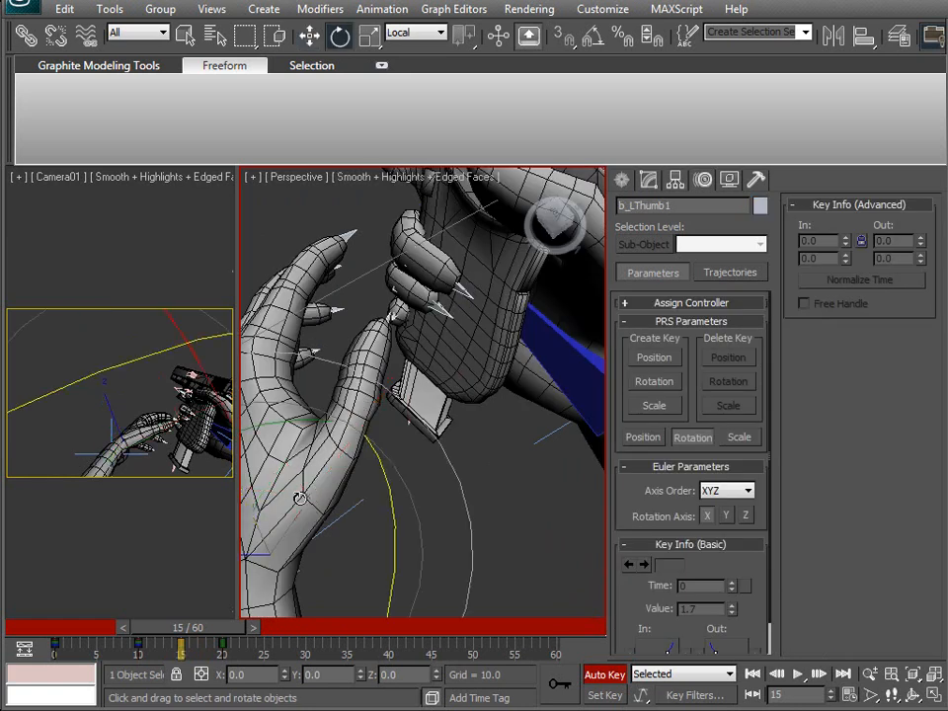
left_click_drag(280, 423, 292, 599)
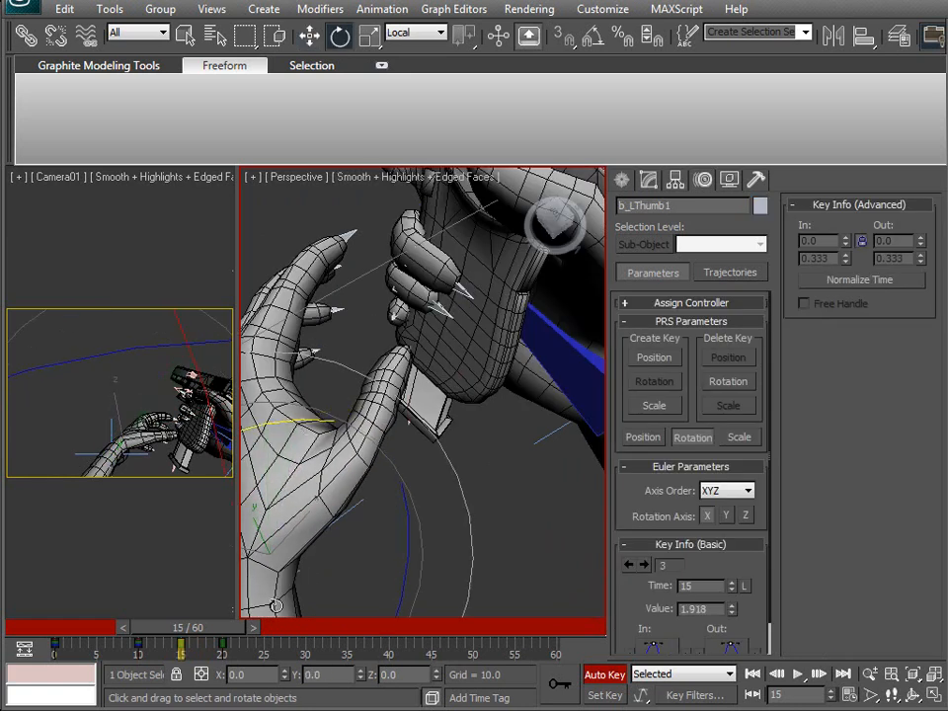
Adjust the rotation of the left thumb bones at frame 18 to fit the thumb around the magazine.
left_click_drag(210, 630, 234, 633)
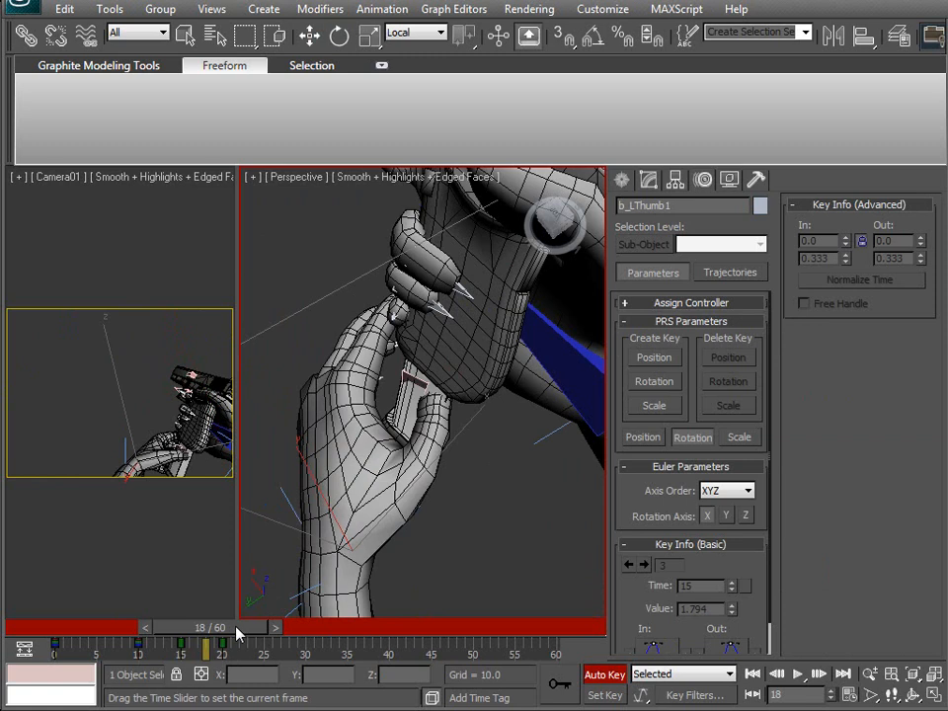
middle_click_drag(360, 495, 504, 453, "alt")
left_click_drag(527, 476, 562, 484)
left_click(405, 381)
middle_click_drag(390, 457, 381, 413, "alt")
left_click(381, 418)
Rotate b_LFore1 and b_LFore2 about their local Y axes at frame 20, curling the left index finger around the magazine.
left_click_drag(278, 339, 237, 632)
mouse_move(287, 637)
left_mouse_down()
mouse_move(246, 631)
mouse_move(301, 637)
mouse_move(231, 646)
mouse_move(277, 639)
left_mouse_up()
key("e")
middle_click_drag(341, 486, 464, 447, "alt")
left_click(405, 455)
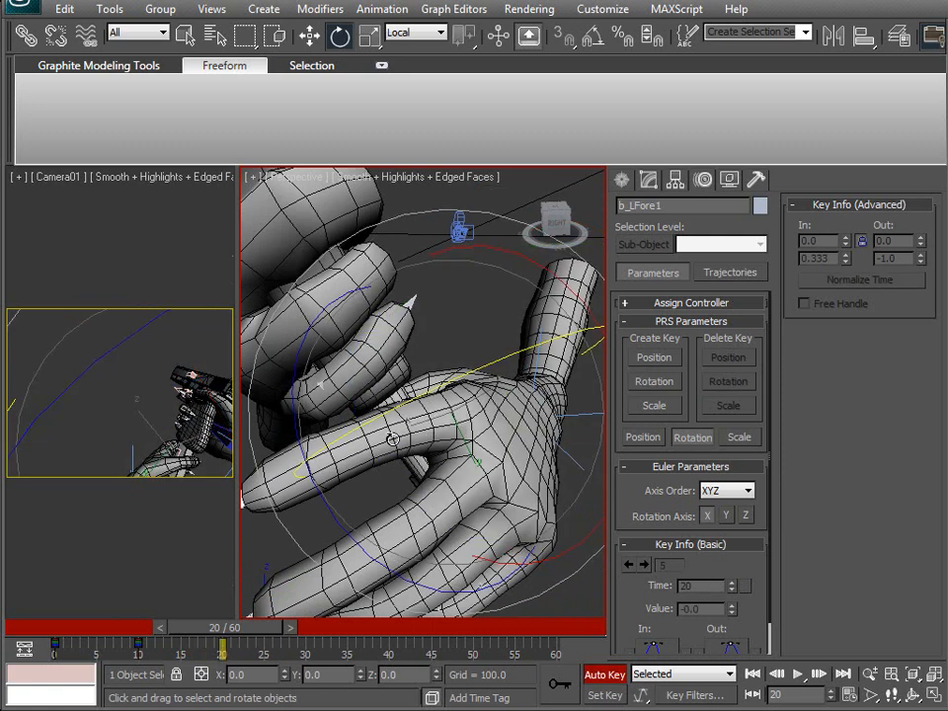
middle_click_drag(330, 496, 300, 515, "alt")
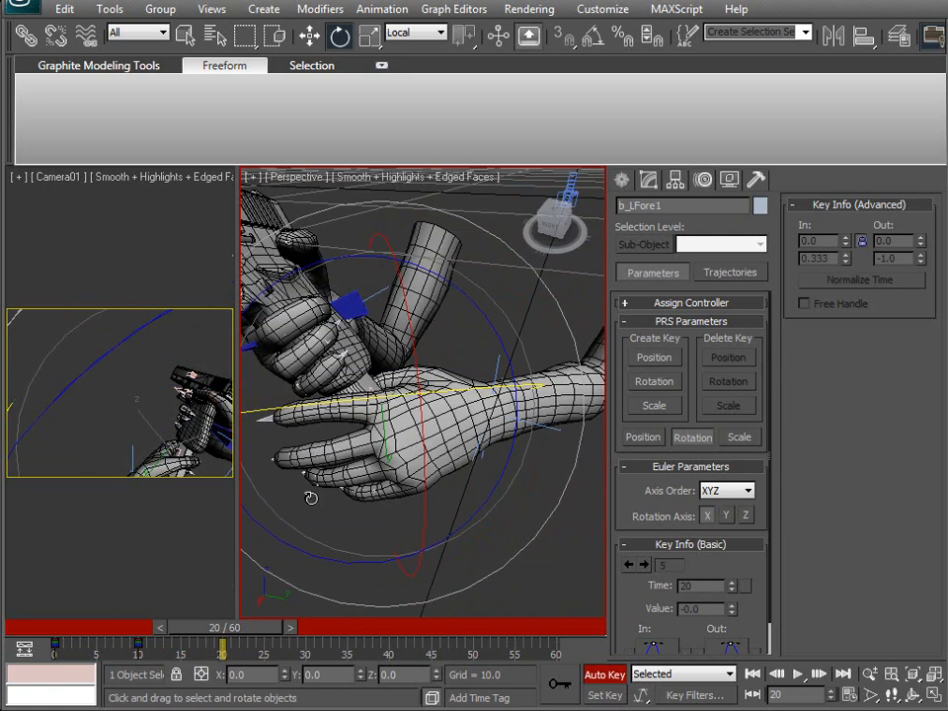
middle_click_drag(326, 451, 377, 473, "alt")
left_click_drag(374, 481, 379, 495)
middle_click_drag(379, 495, 521, 424, "alt")
scroll(468, 449, "up", 3)
left_click_drag(492, 407, 500, 425)
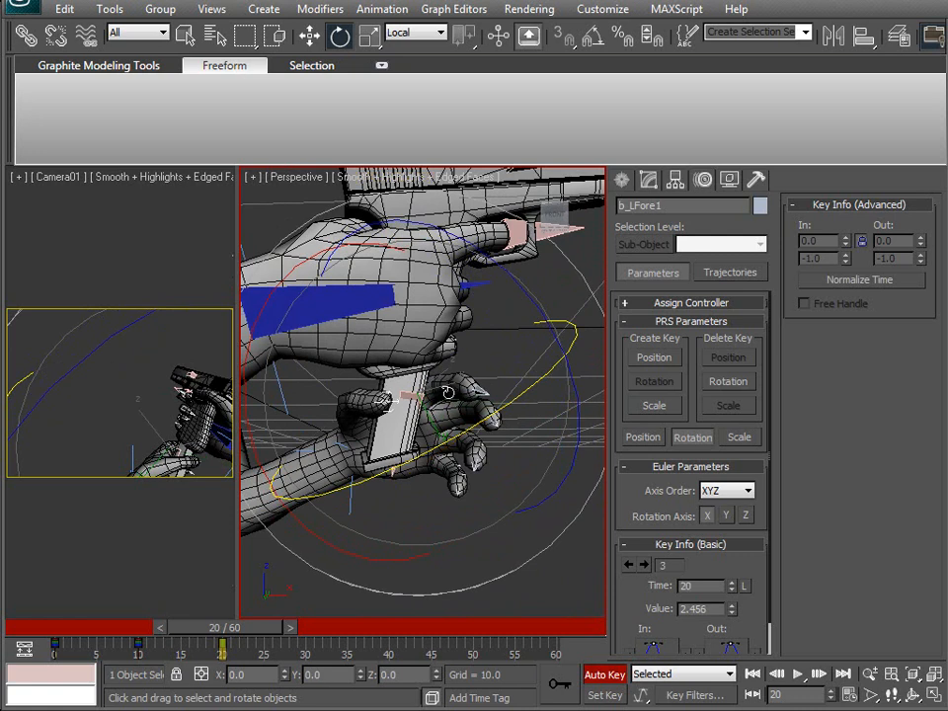
left_click(444, 385)
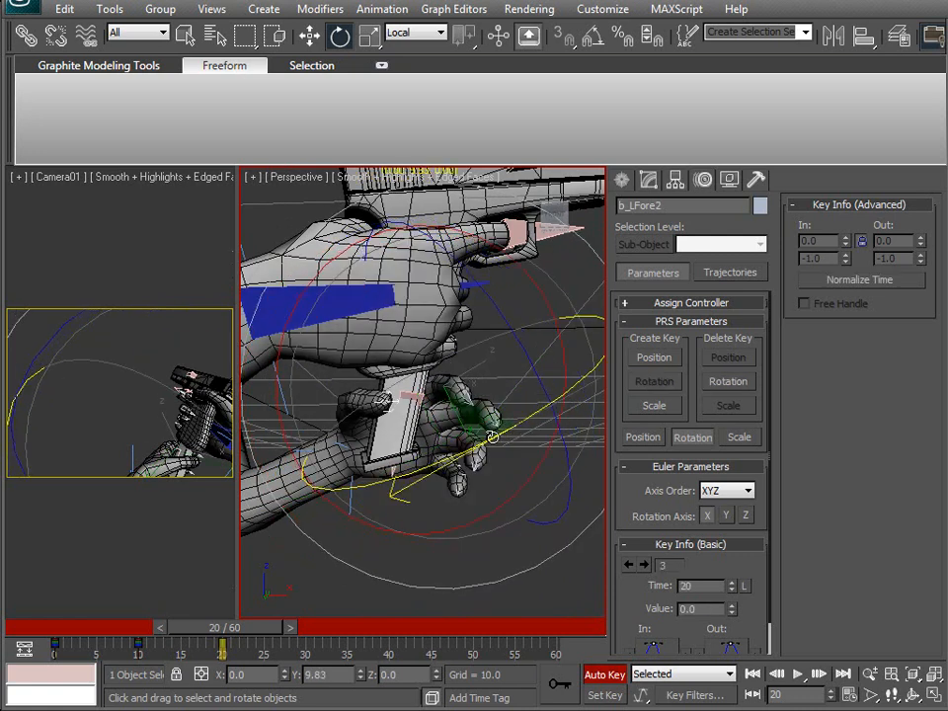
middle_click_drag(447, 433, 360, 478, "alt")
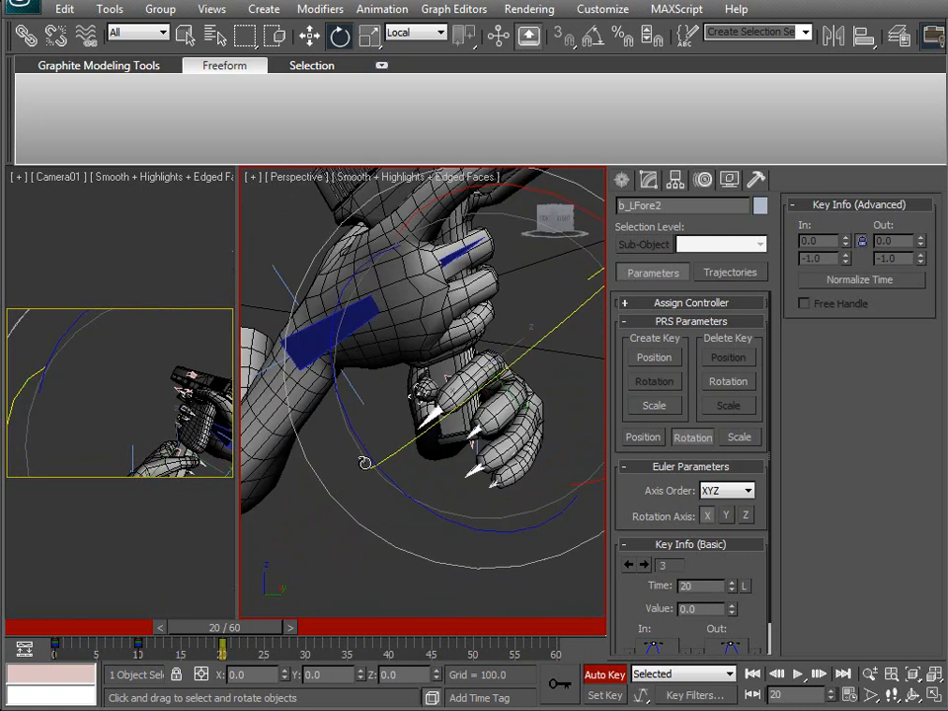
Rotate b_LMid1 about its local Y axis by about 44 degrees at frame 20 to bend the left middle finger.
scroll(359, 477, "up", 3)
middle_click_drag(422, 465, 372, 440)
left_click(496, 452)
left_click_drag(430, 509, 431, 508)
middle_click_drag(480, 492, 492, 440, "alt")
left_click(450, 383)
left_click_drag(463, 357, 421, 408)
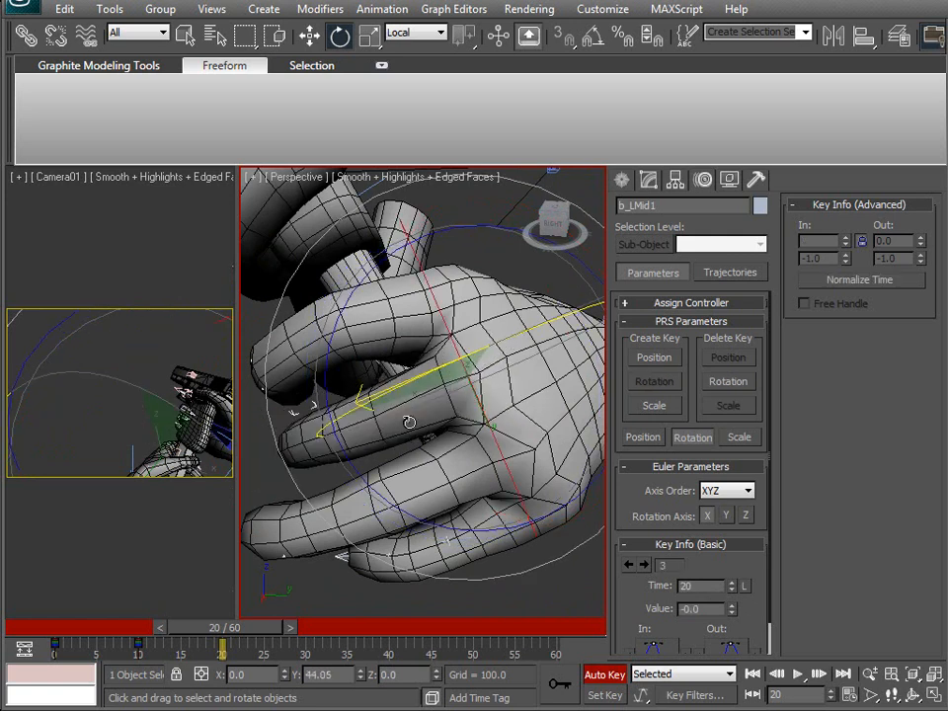
Curl the outer joints of the left middle finger around the magazine at frame 20.
middle_click_drag(388, 474, 432, 390, "alt")
left_click(407, 296)
left_click_drag(387, 303, 336, 363)
scroll(356, 451, "down", 4)
middle_click_drag(435, 400, 442, 529, "alt")
left_click(472, 486)
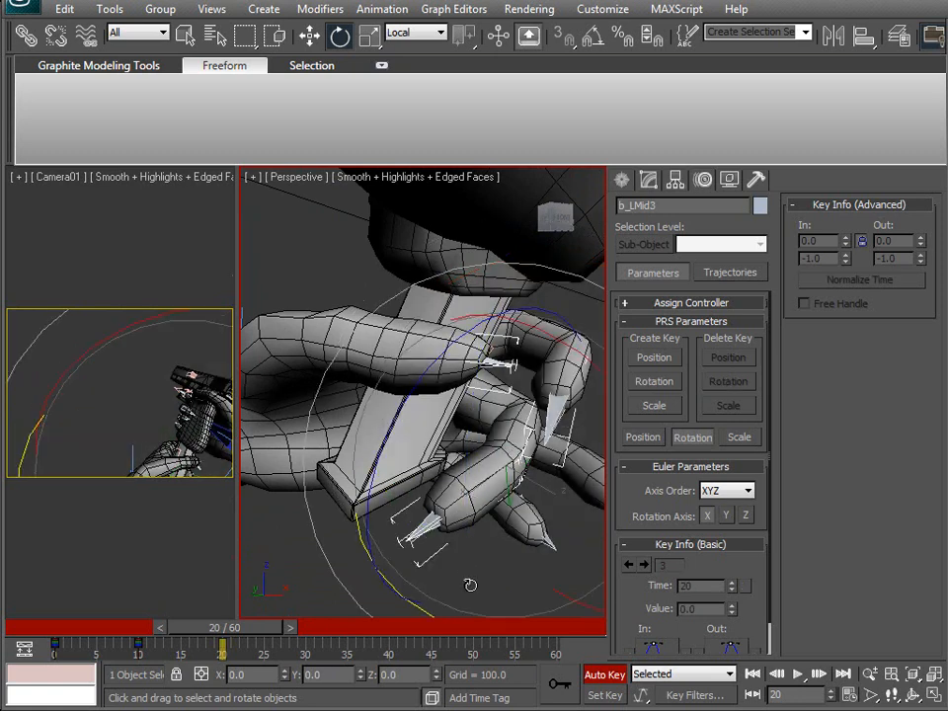
Rotate b_LRing1 and b_LRing2 at frame 20 to curl the left ring finger around the magazine.
middle_click_drag(419, 571, 540, 322, "alt")
left_click(457, 397)
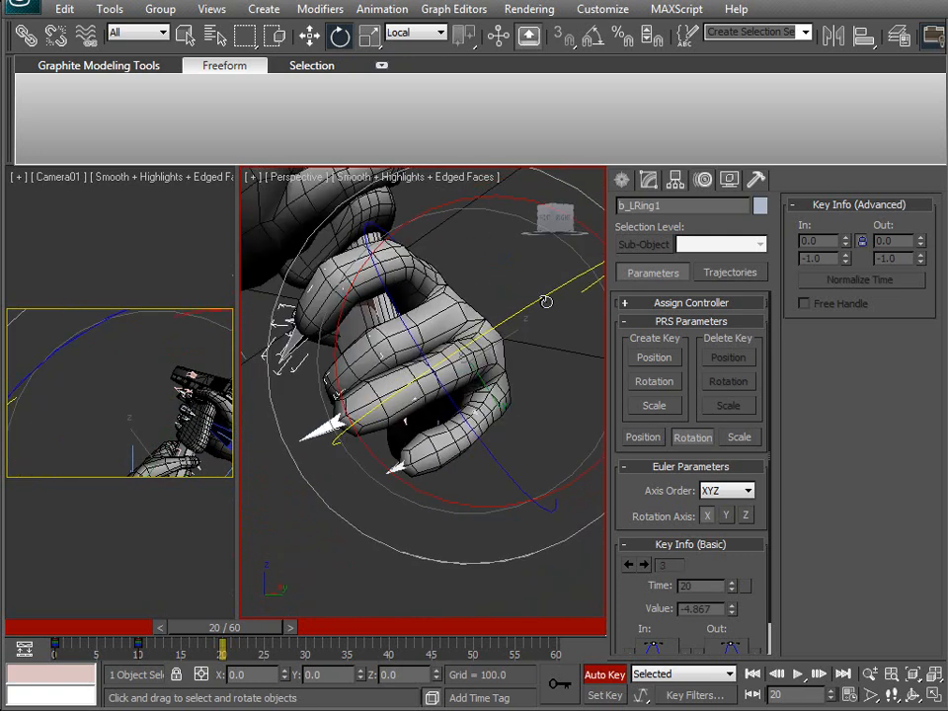
middle_click_drag(396, 438, 427, 383, "alt")
left_click(385, 377)
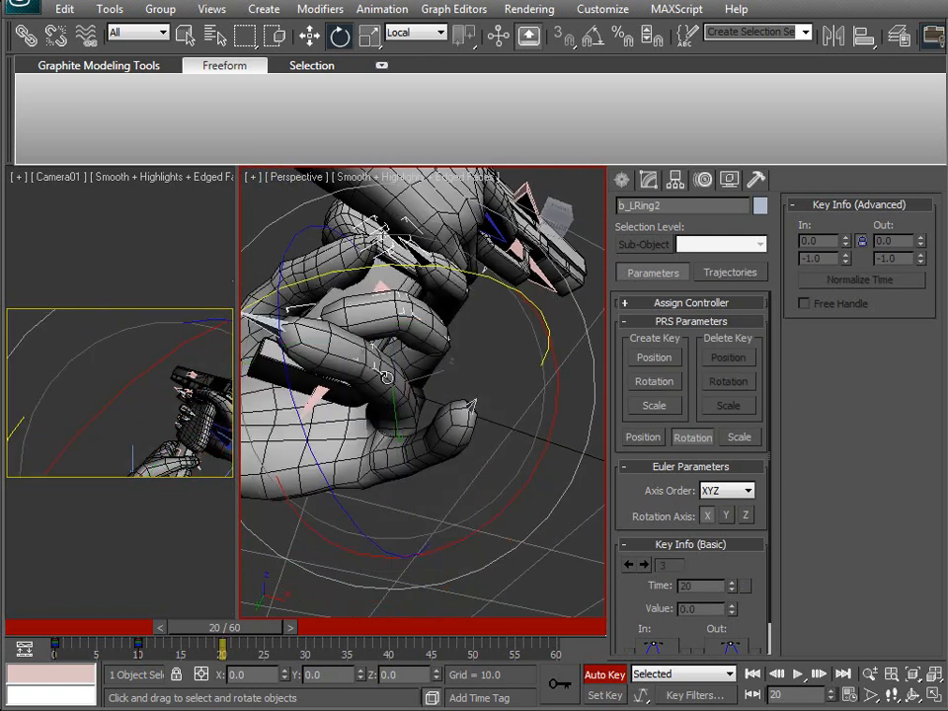
middle_click_drag(404, 311, 463, 432, "alt")
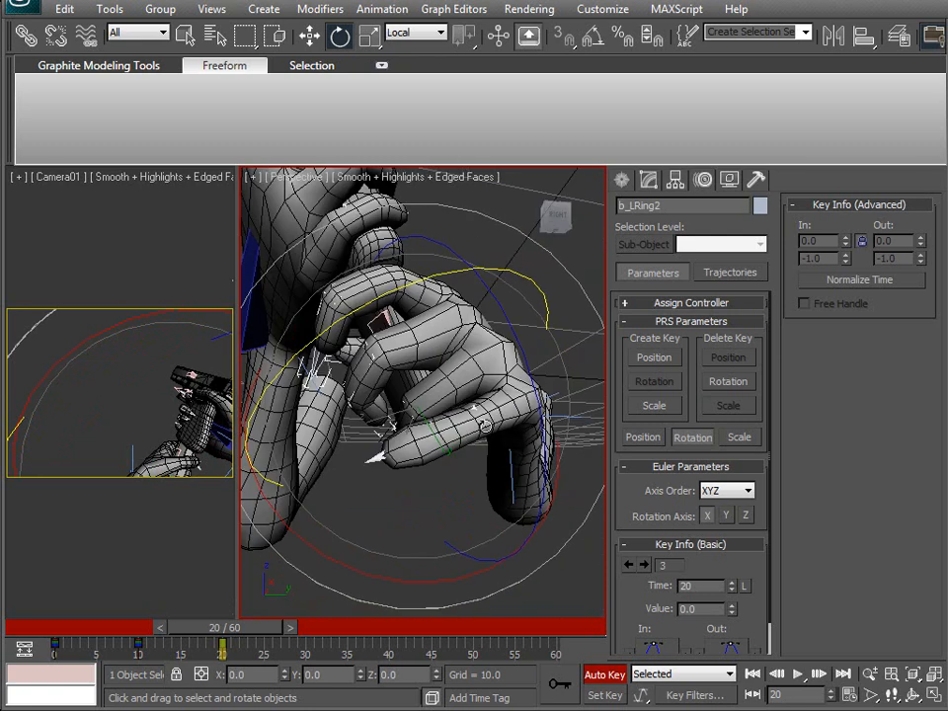
Rotate the three left little finger bones together by about 32 degrees about local Y at frame 20.
left_click(487, 409)
double_click(486, 409)
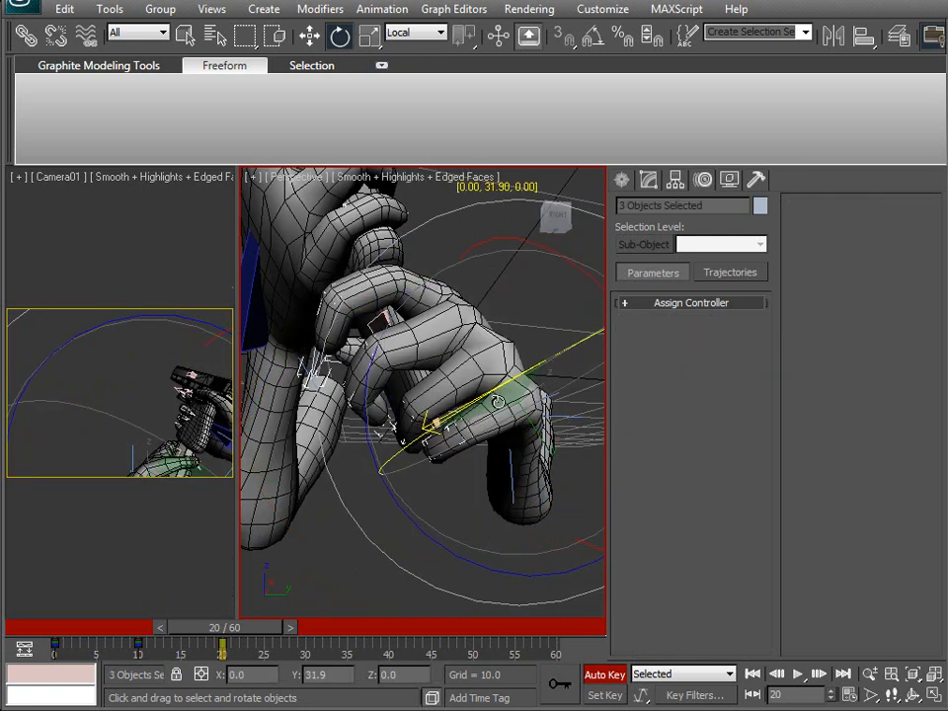
middle_click_drag(471, 419, 152, 357, "alt")
middle_click_drag(311, 351, 459, 260, "alt")
Rotate b_LFore2 about local Y by about 27 degrees at frame 20 and check the hand's motion between frames 15 and 20.
left_click(460, 303)
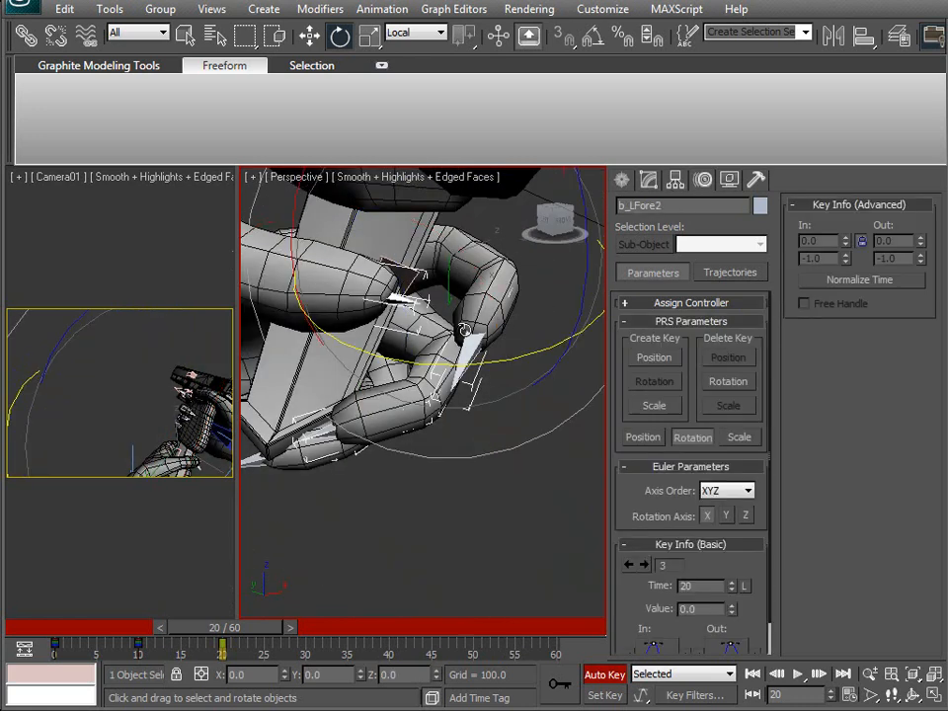
left_click_drag(491, 364, 434, 383)
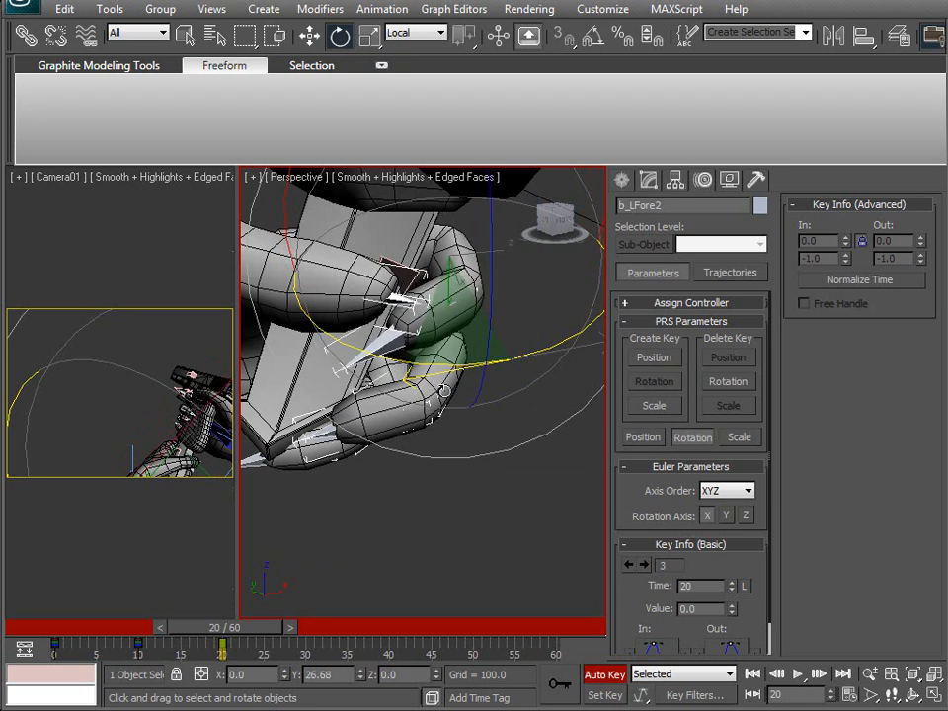
middle_click_drag(432, 416, 281, 576, "alt")
left_click_drag(235, 628, 198, 628)
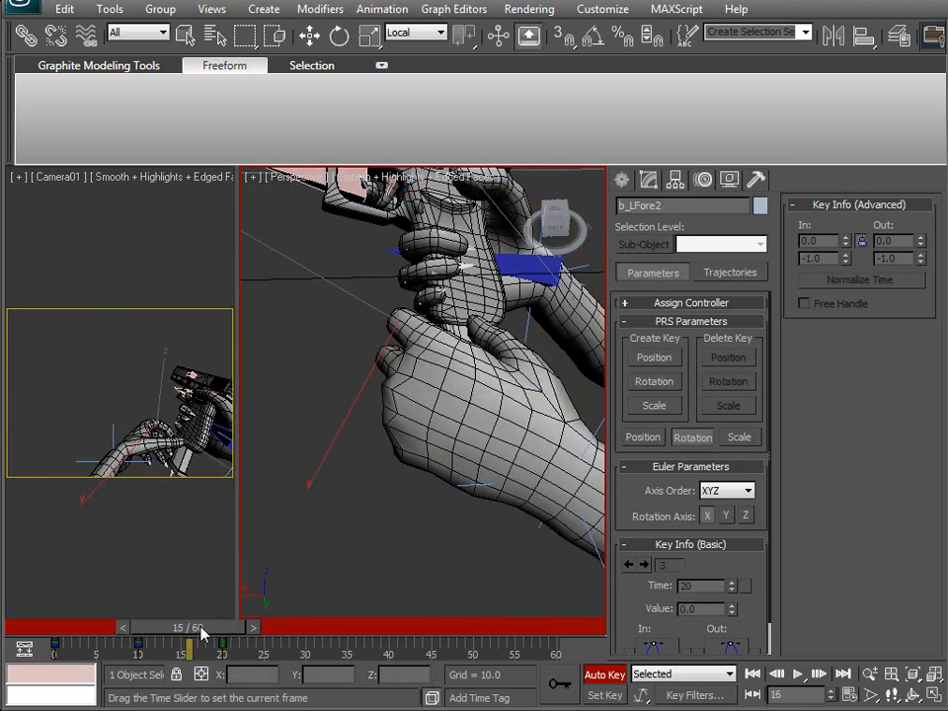
middle_click_drag(409, 434, 136, 596, "alt")
mouse_move(170, 633)
left_mouse_down()
mouse_move(211, 633)
mouse_move(111, 640)
mouse_move(210, 635)
left_mouse_up()
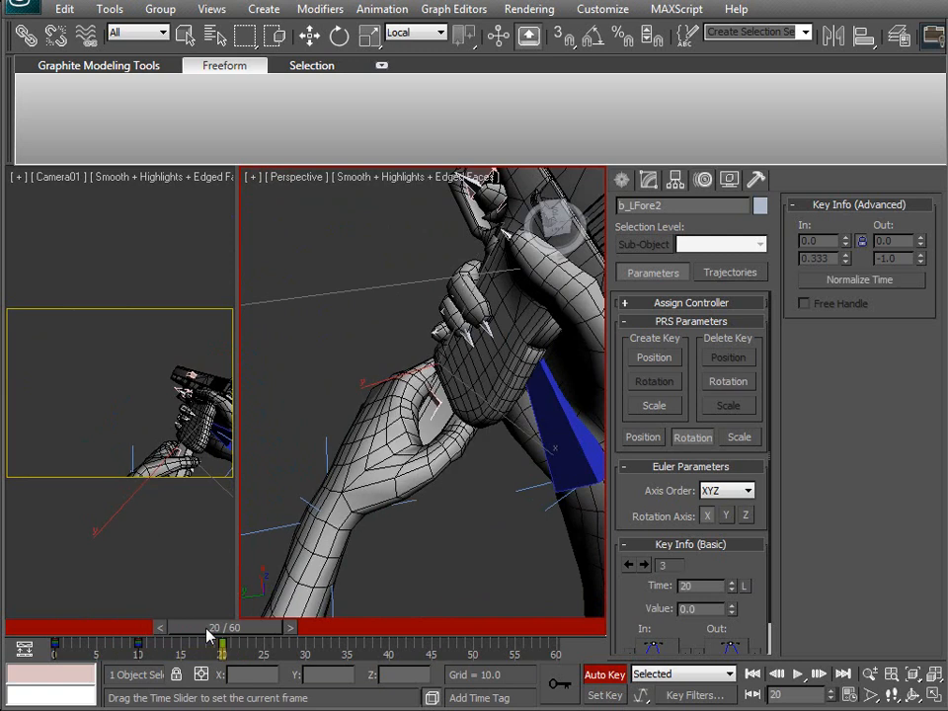
Move b_WeaponMag slightly downward at frame 20 so the magazine sits in the left hand.
key("e")
middle_click_drag(263, 556, 396, 451, "alt")
left_click(464, 392)
key("w")
mouse_move(530, 244)
left_mouse_down()
mouse_move(520, 285)
mouse_move(525, 264)
left_mouse_up()
Refine the rotation of the left finger bones at frame 20 to close the grip around the magazine.
middle_click_drag(434, 445, 599, 473, "alt")
scroll(443, 427, "up", 4)
scroll(398, 504, "up", 3)
middle_click_drag(398, 504, 348, 276, "alt")
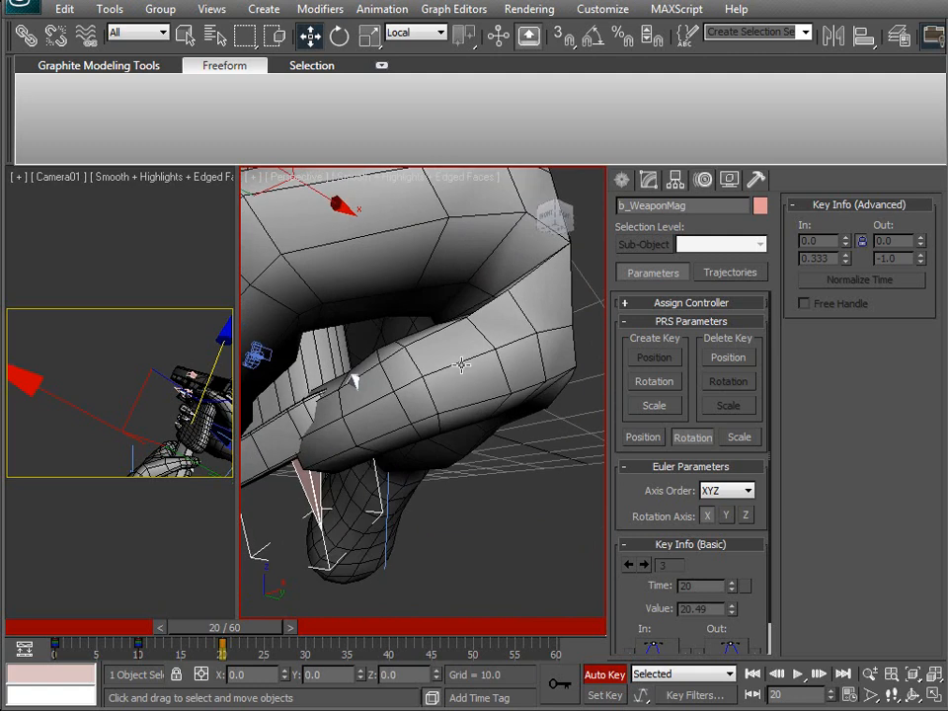
left_click(461, 364)
key("e")
left_click_drag(393, 369, 408, 448)
mouse_move(409, 448)
middle_mouse_down("alt")
mouse_move(396, 427)
mouse_move(461, 516)
mouse_move(417, 446)
middle_mouse_up("alt")
middle_click_drag(455, 410, 364, 546, "alt")
left_click(381, 304)
middle_click_drag(383, 308, 485, 387, "alt")
left_click(398, 285)
left_click_drag(491, 375, 472, 391)
middle_click_drag(471, 391, 365, 360, "alt")
left_click(426, 344)
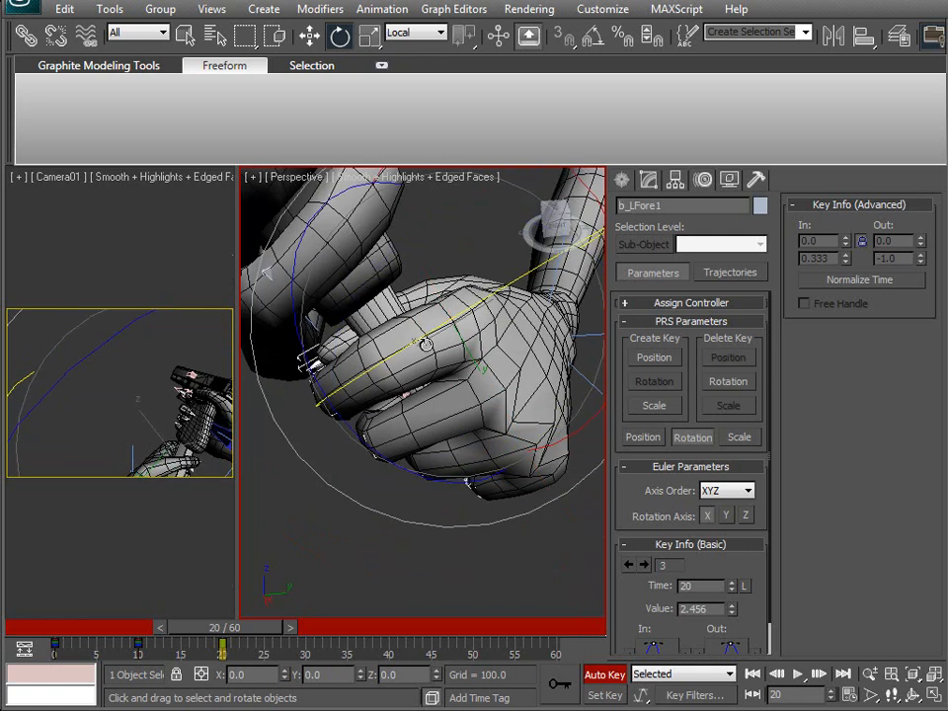
left_click_drag(483, 375, 471, 359)
key("ctrl+z")
Move IK Chain02 slightly down and away from the pistol at frame 15, checking the motion through the camera up to frame 20.
middle_click_drag(422, 435, 422, 464, "alt")
mouse_move(230, 630)
left_mouse_down()
mouse_move(173, 640)
mouse_move(242, 629)
left_mouse_up()
key("c")
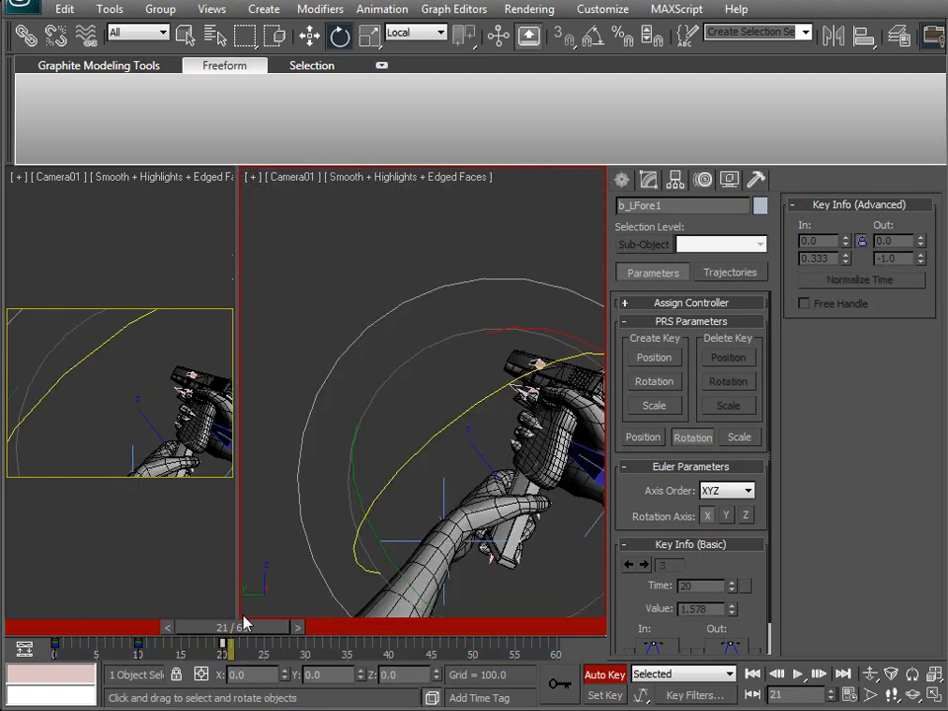
mouse_move(192, 629)
left_mouse_down()
mouse_move(214, 629)
mouse_move(70, 626)
mouse_move(191, 616)
mouse_move(135, 612)
mouse_move(241, 613)
mouse_move(183, 607)
mouse_move(220, 613)
mouse_move(186, 618)
mouse_move(226, 620)
mouse_move(193, 611)
mouse_move(189, 620)
mouse_move(205, 620)
mouse_move(139, 626)
mouse_move(183, 629)
left_mouse_up()
key("e")
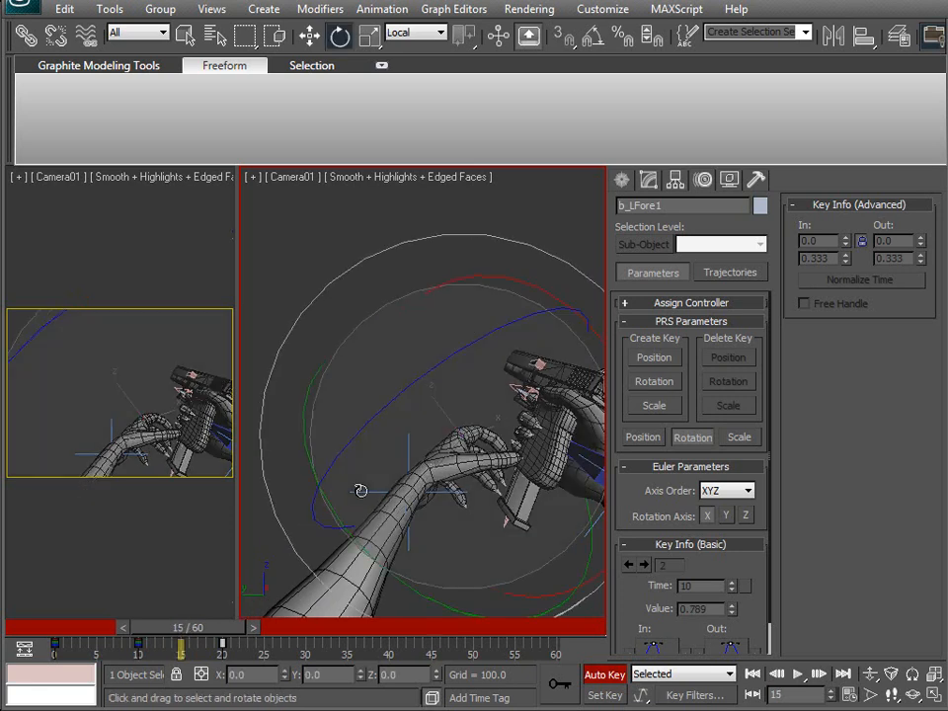
left_click(360, 491)
key("w")
left_click_drag(347, 421, 337, 435)
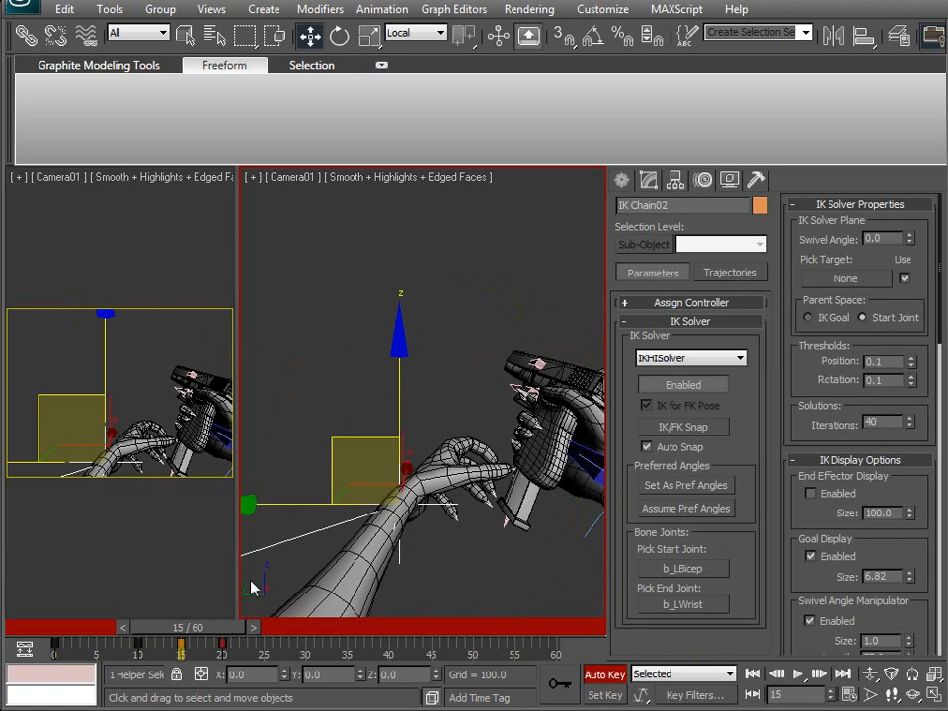
left_click_drag(219, 630, 254, 624)
key("w")
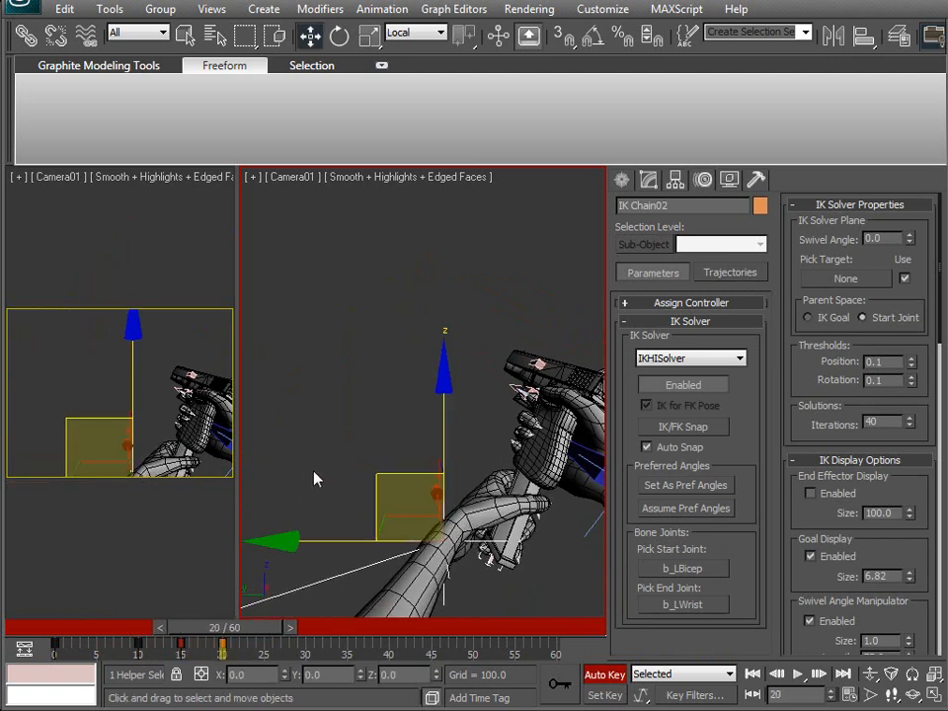
Examine the left hand's grip on the magazine from several angles and check the motion between frames 20 and 40.
key("p")
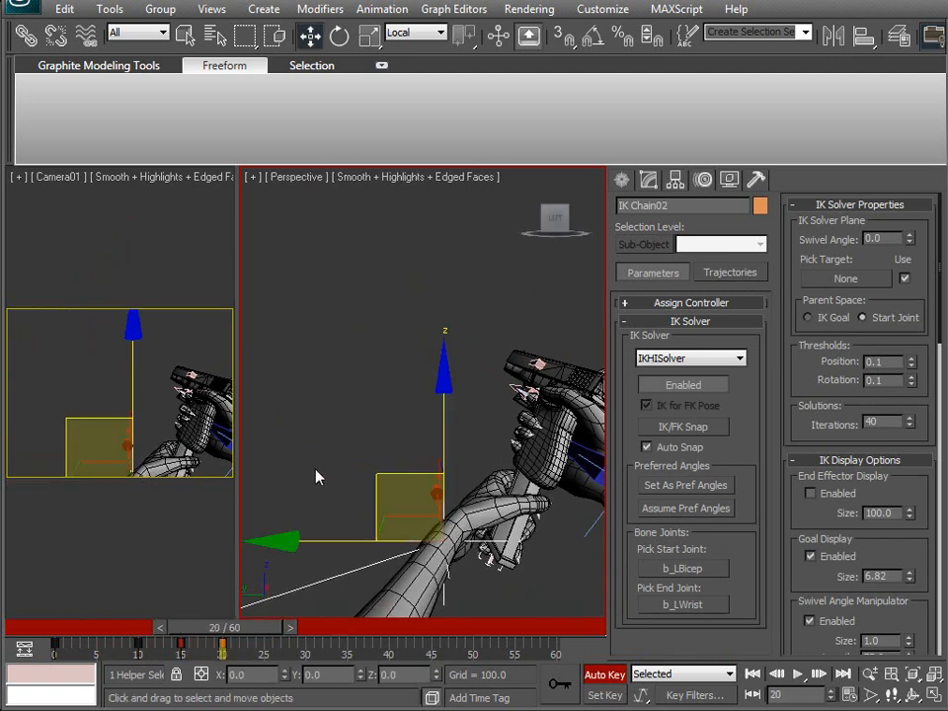
mouse_move(390, 469)
middle_mouse_down("alt")
mouse_move(461, 512)
mouse_move(522, 486)
mouse_move(402, 503)
mouse_move(434, 514)
mouse_move(377, 504)
mouse_move(414, 507)
mouse_move(435, 477)
mouse_move(337, 467)
mouse_move(382, 470)
mouse_move(383, 481)
middle_mouse_up("alt")
scroll(455, 508, "down", 8)
scroll(424, 513, "up", 6)
scroll(437, 476, "up", 5)
left_click_drag(233, 635, 411, 614)
key("w")
middle_click_drag(392, 495, 409, 471)
scroll(410, 472, "down", 3)
scroll(409, 472, "down", 2)
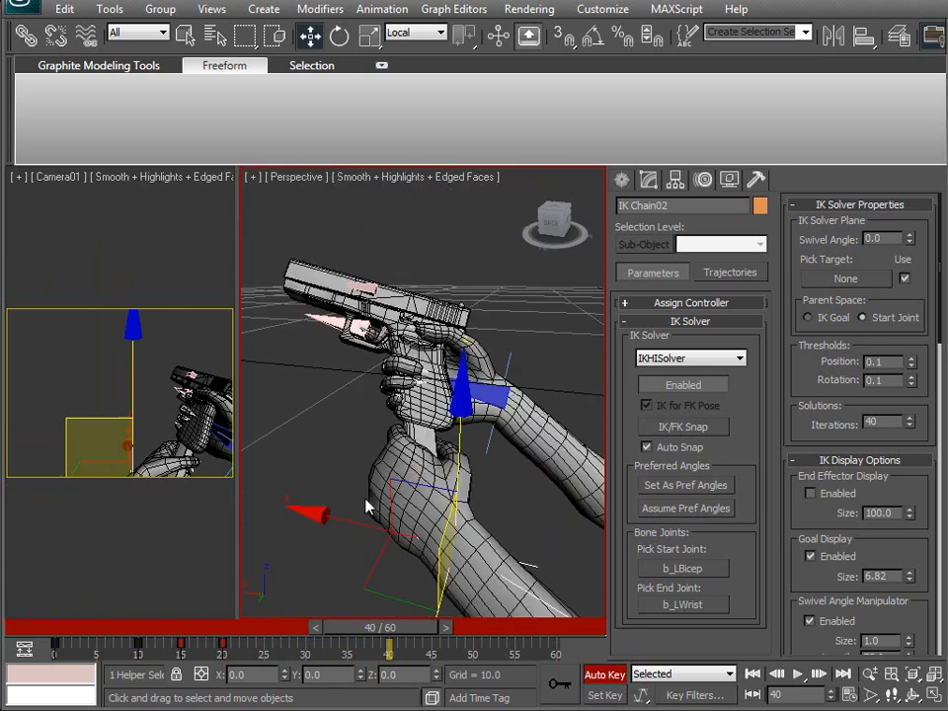
left_click_drag(382, 627, 226, 646)
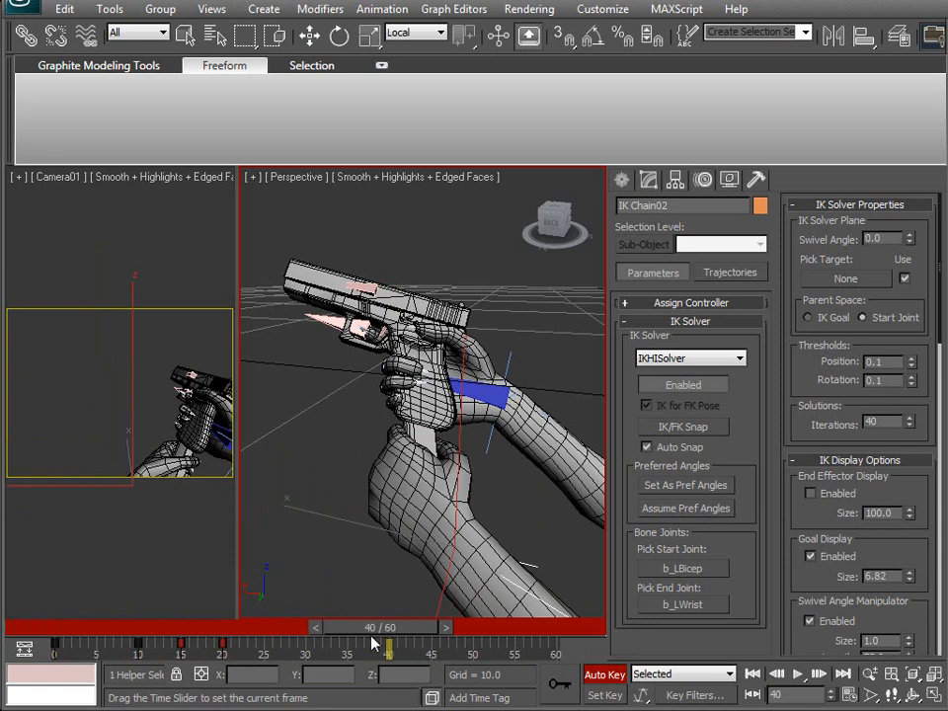
left_click_drag(440, 635, 236, 619)
key("w")
middle_click_drag(264, 594, 383, 422, "alt")
scroll(389, 545, "up", 3)
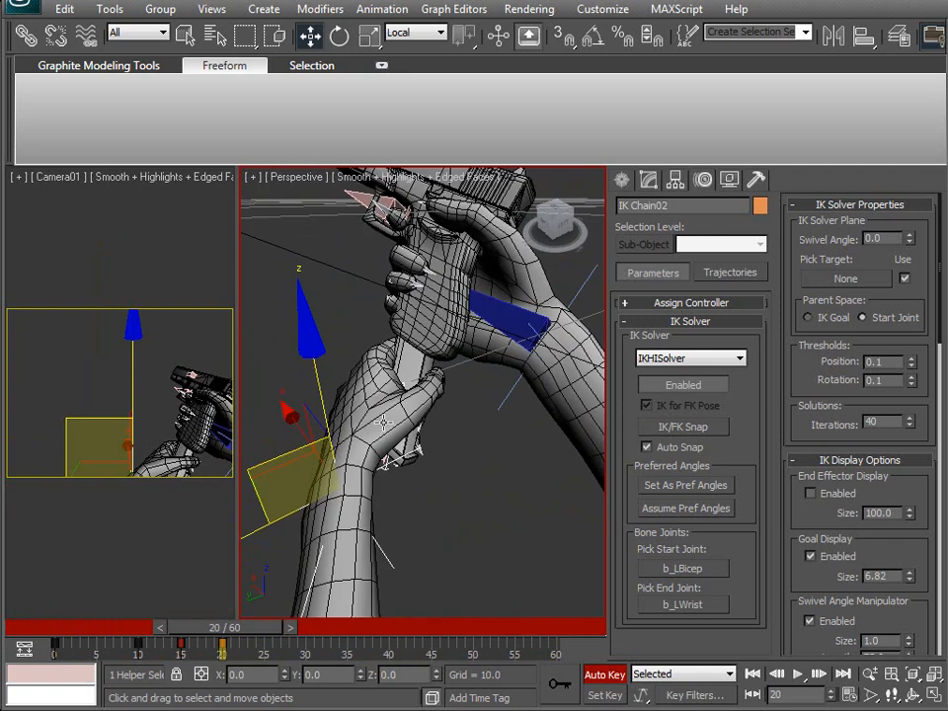
middle_click_drag(385, 503, 229, 468, "alt")
middle_click_drag(317, 535, 513, 440, "alt")
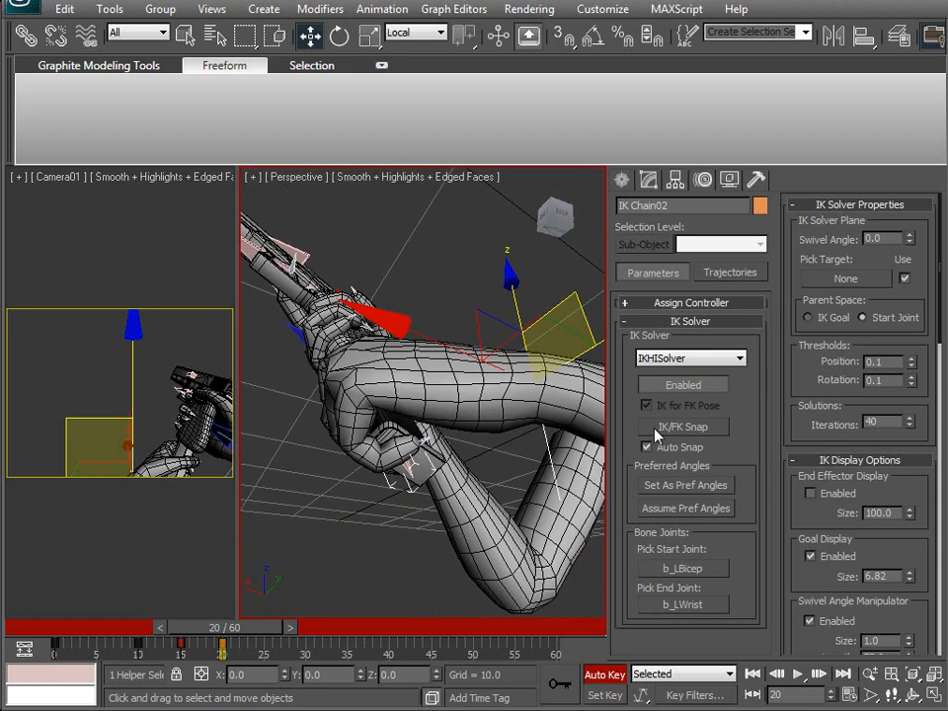
Add a Link Constraint to IK Chain02 at frame 20 with b_WeaponMag as its target.
left_click(378, 9)
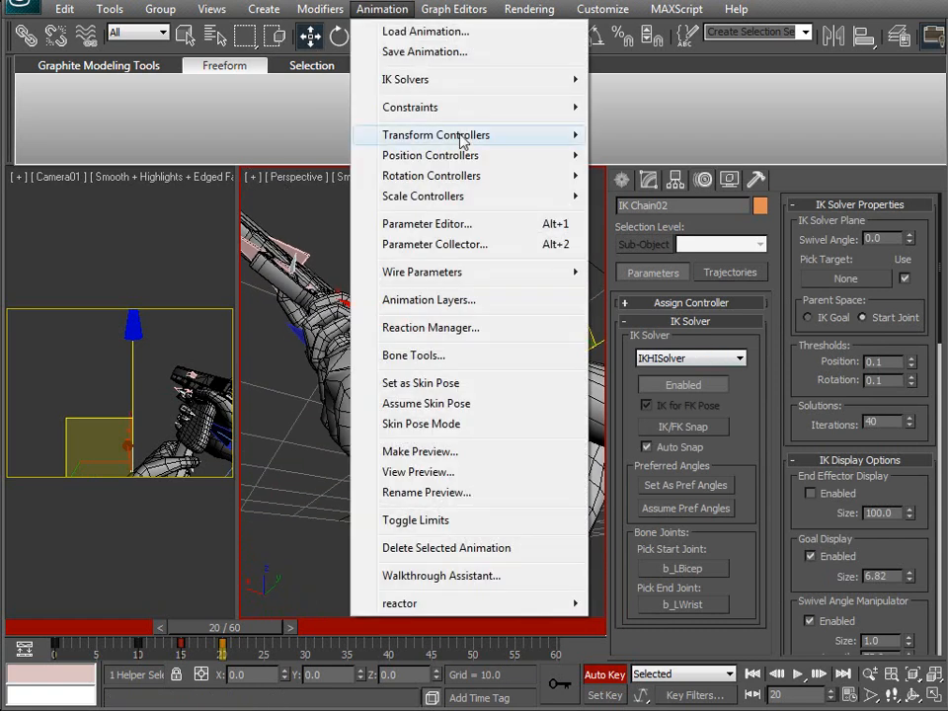
mouse_move(426, 110)
left_click(647, 201)
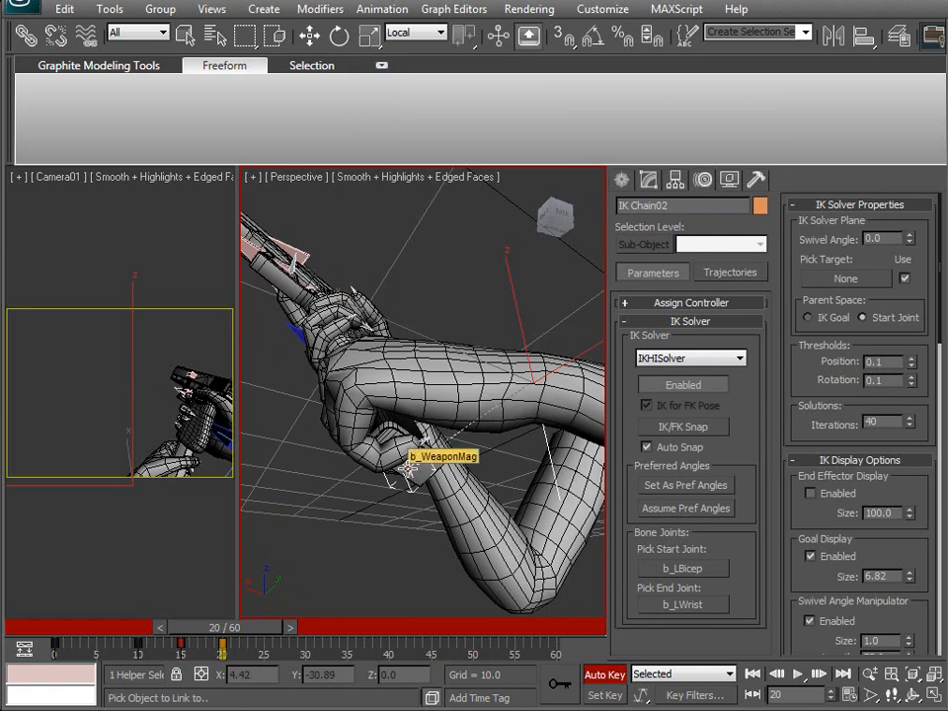
left_click(408, 468)
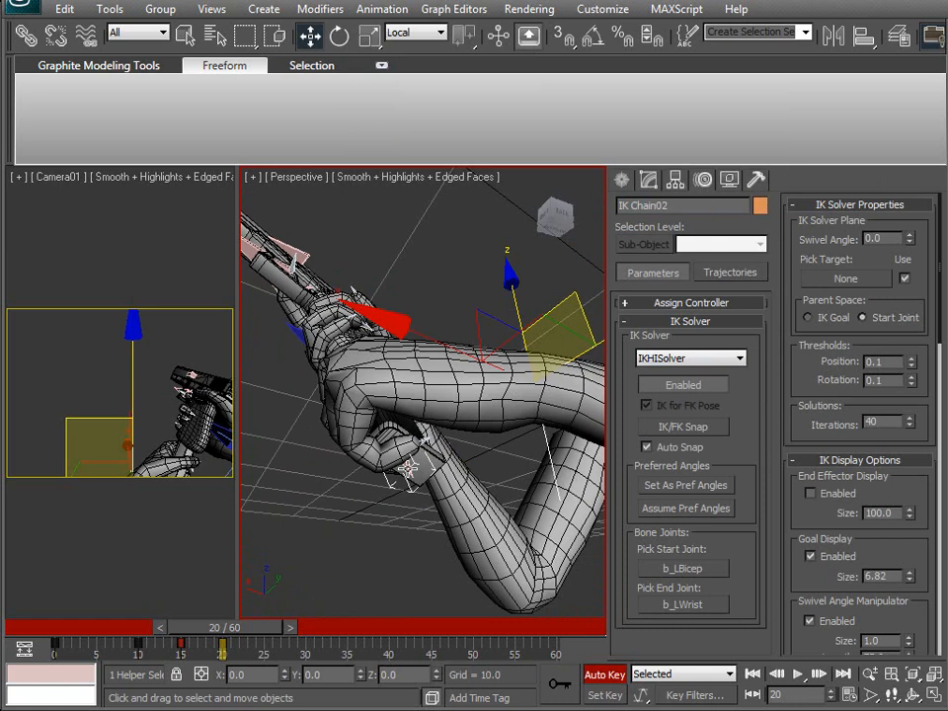
Add an Orientation Constraint to b_LWrist at frame 20 with b_WeaponMag as its target.
middle_click_drag(327, 418, 340, 572, "alt")
middle_click_drag(457, 457, 393, 480)
key("F3")
scroll(393, 480, "up", 3)
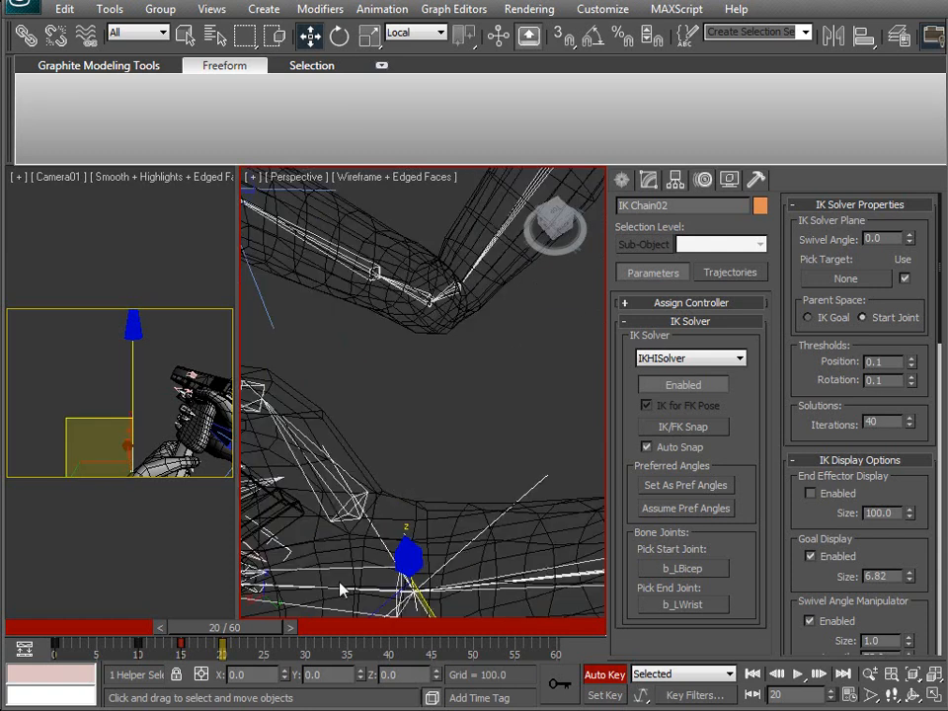
middle_click_drag(343, 584, 403, 528, "alt")
left_click(398, 529)
key("F3")
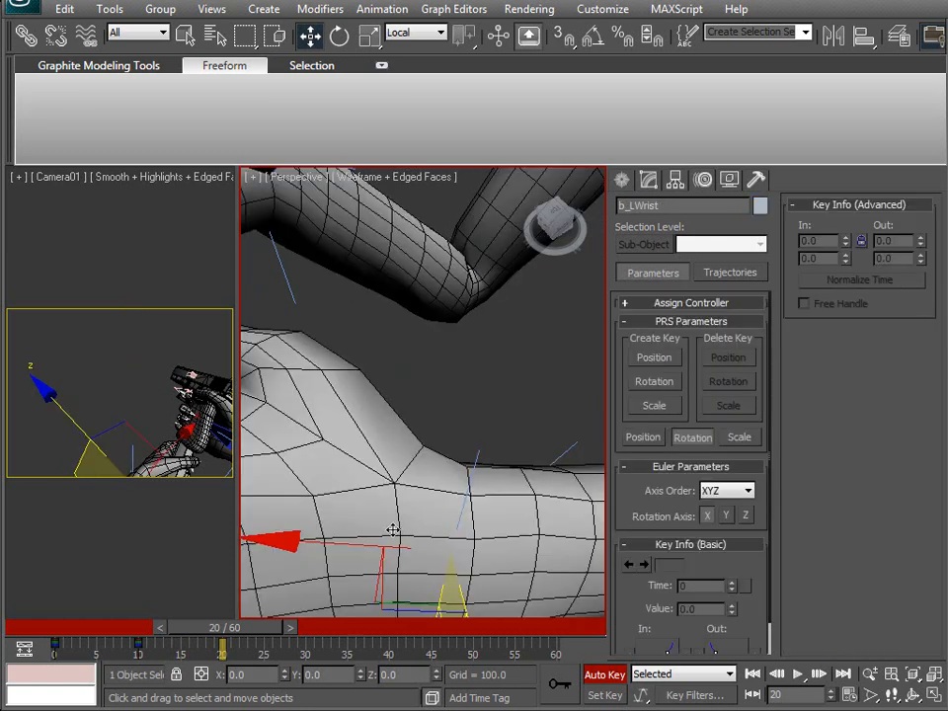
scroll(438, 461, "down", 2)
scroll(388, 478, "down", 1)
middle_click_drag(387, 478, 399, 325, "alt")
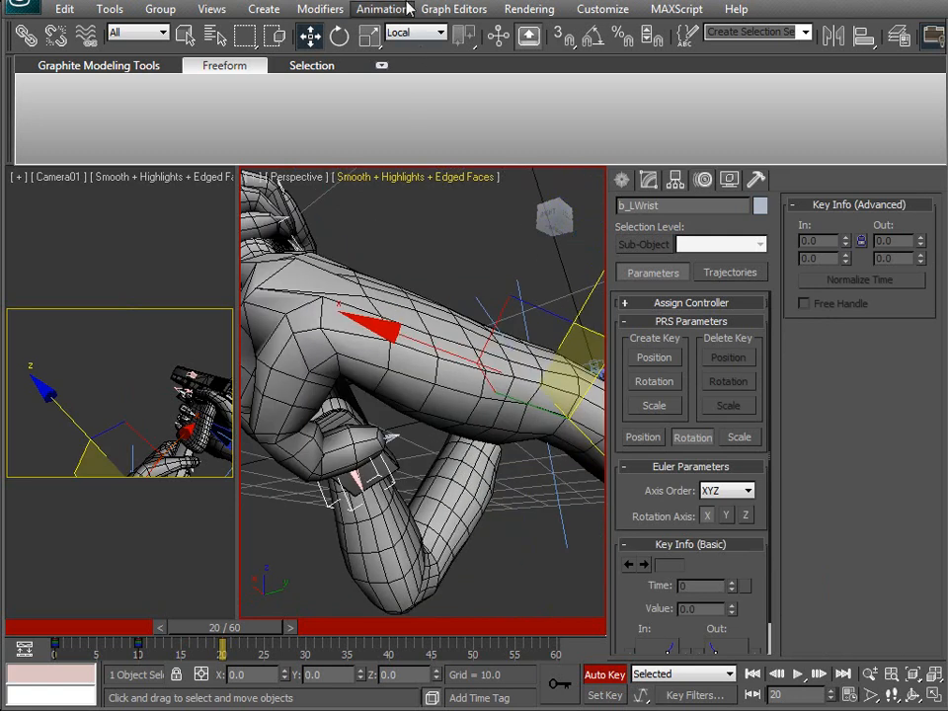
left_click(405, 6)
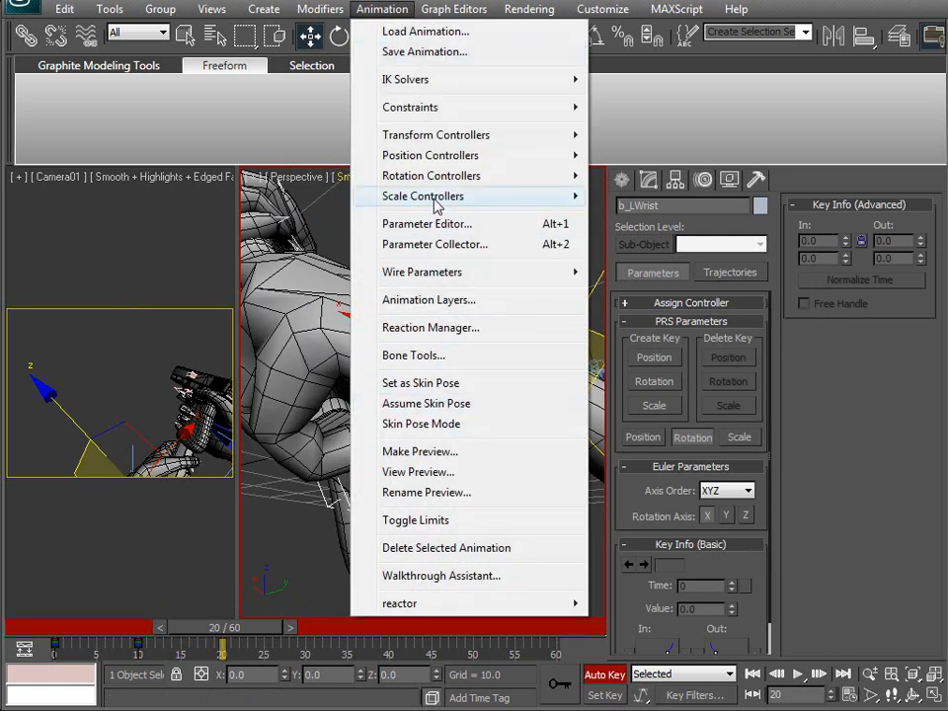
mouse_move(426, 106)
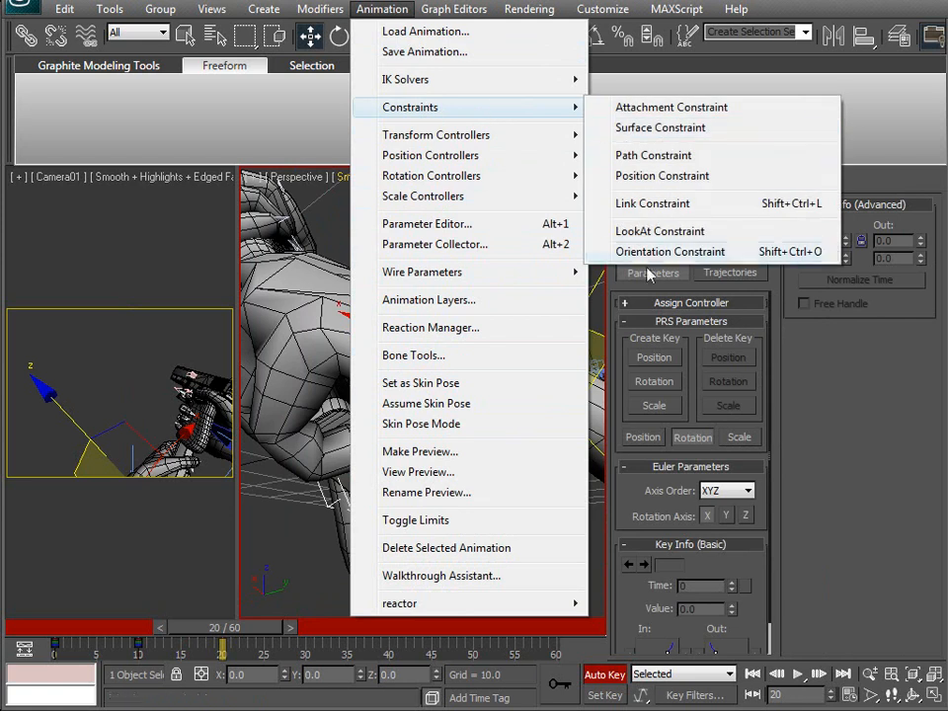
left_click(649, 252)
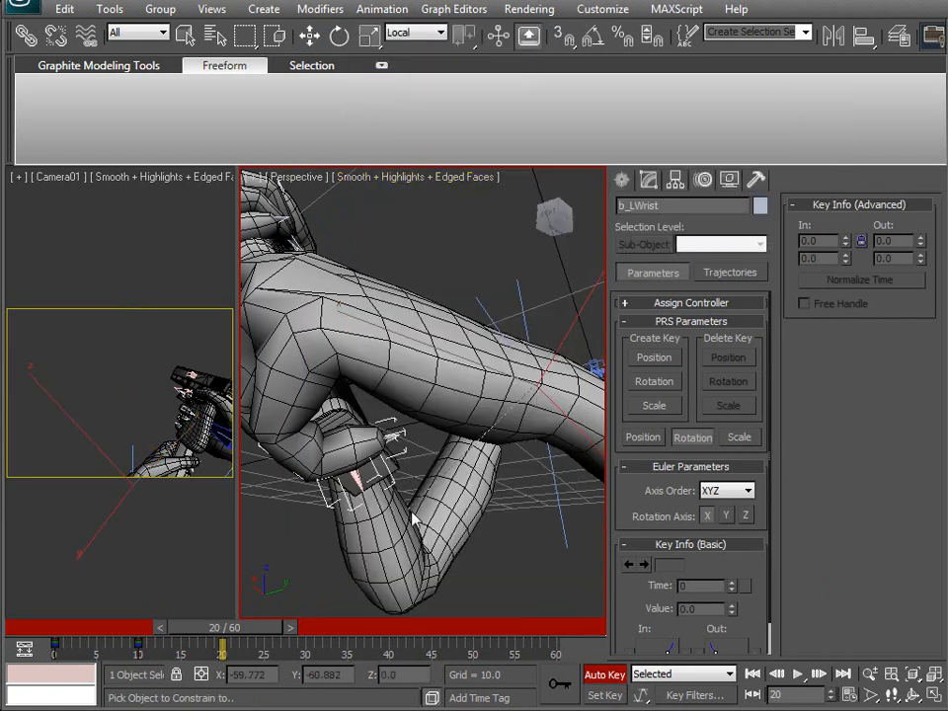
left_click(356, 480)
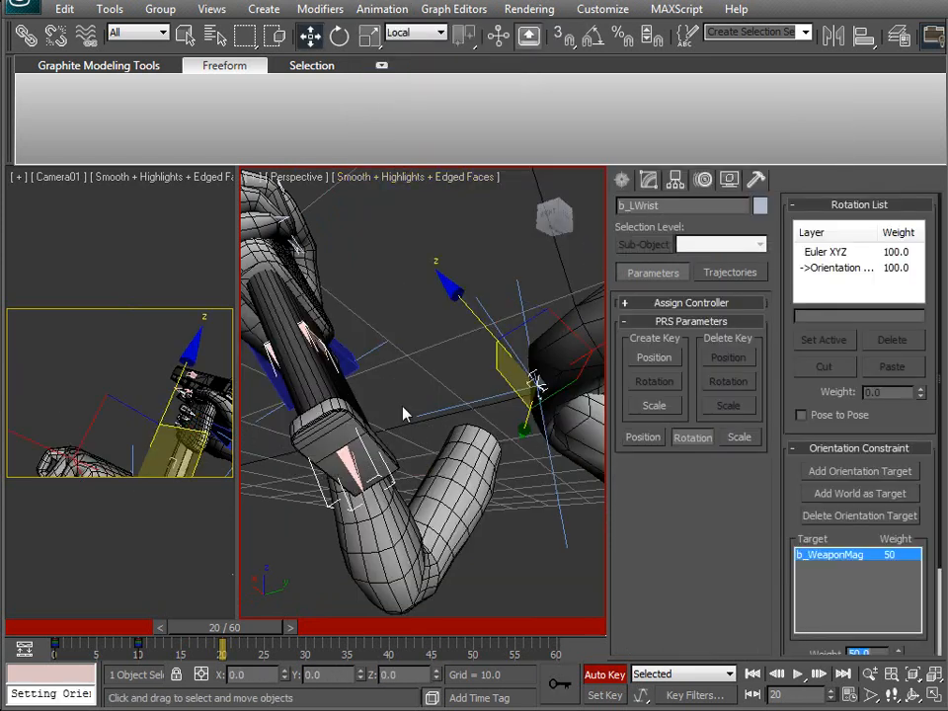
Enable Keep Initial Offset on b_LWrist's Orientation Constraint to restore the hand's pose on the magazine.
scroll(342, 454, "down", 3)
scroll(346, 474, "up", 5)
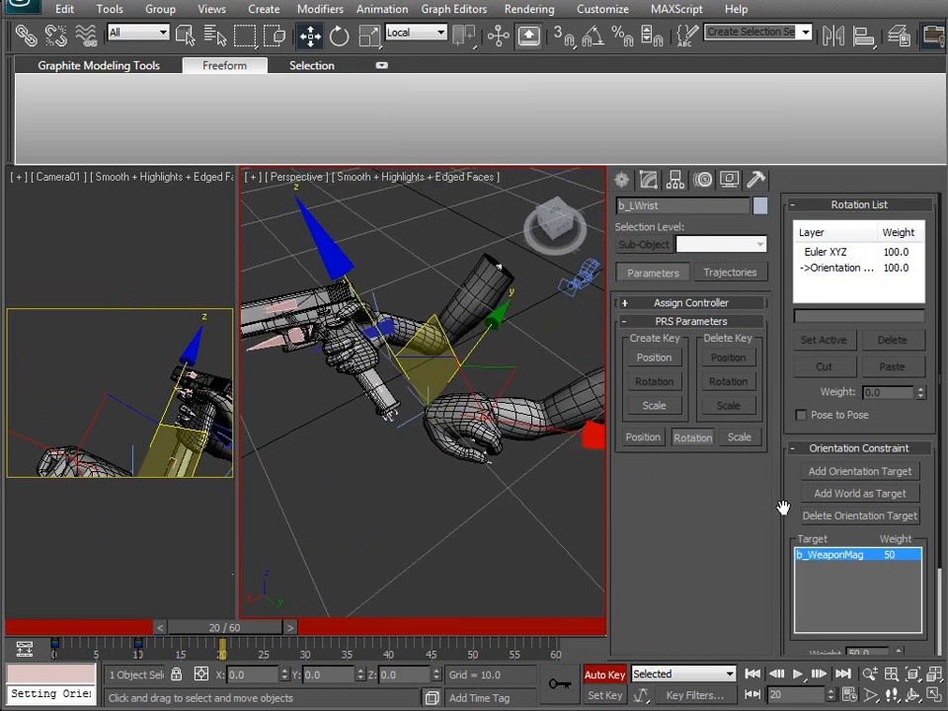
scroll(775, 483, "down", 2)
scroll(777, 475, "down", 1)
left_click(819, 569)
middle_click_drag(390, 464, 430, 406, "alt")
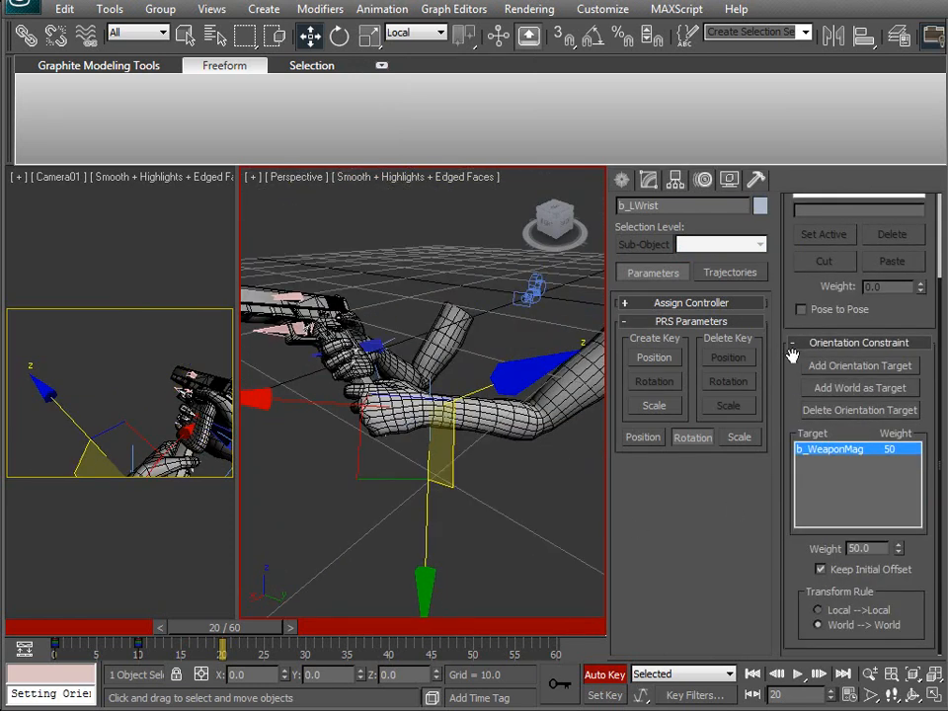
Key the weight of b_LWrist's Orientation Constraint at 100 on frame 20 and at 0 on frames 19 and 0.
left_click_drag(796, 294, 796, 445)
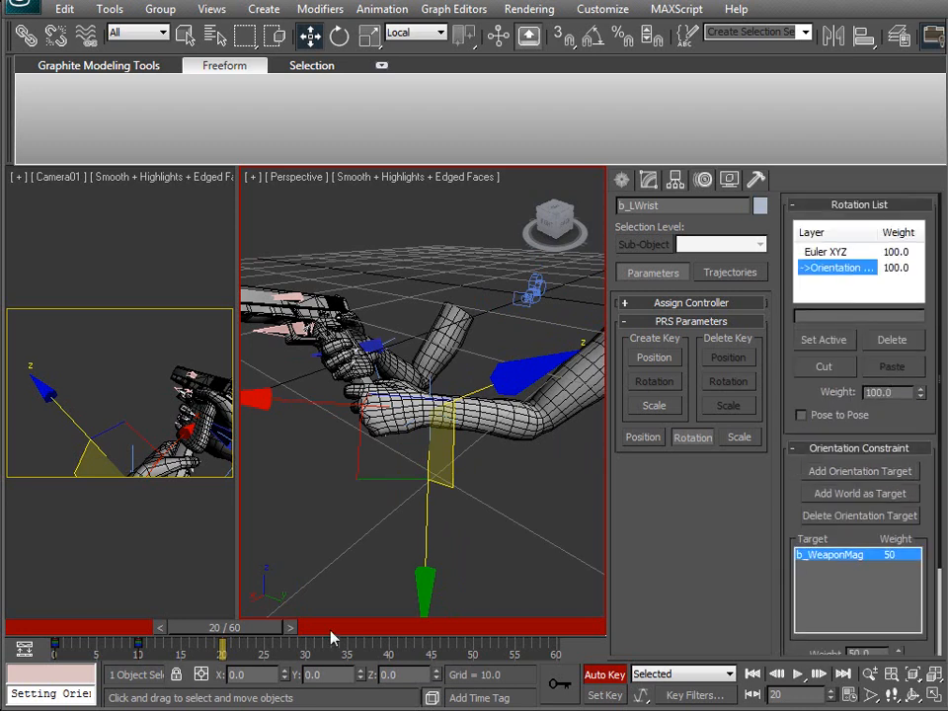
mouse_move(270, 632)
left_mouse_down()
mouse_move(71, 639)
mouse_move(267, 611)
left_mouse_up()
key("w")
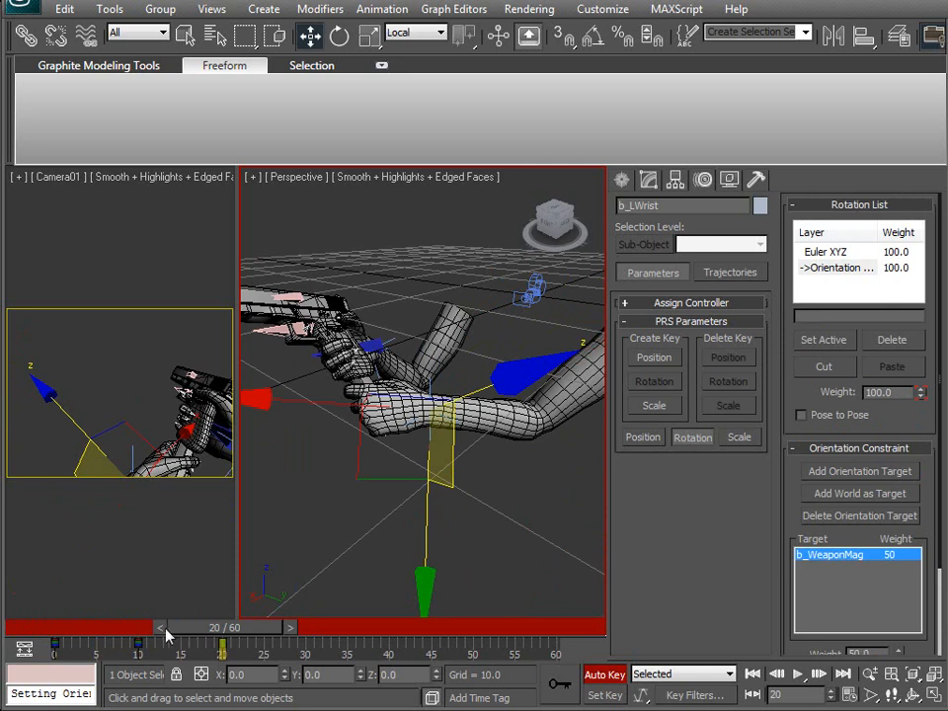
left_click_drag(168, 635, 153, 632)
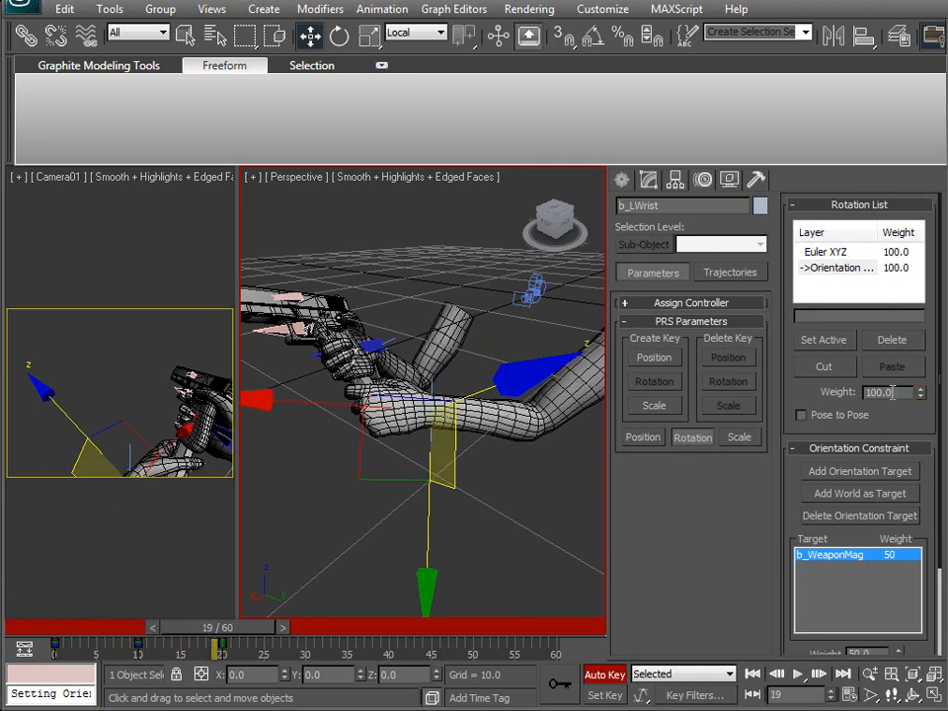
type("0")
key("Return")
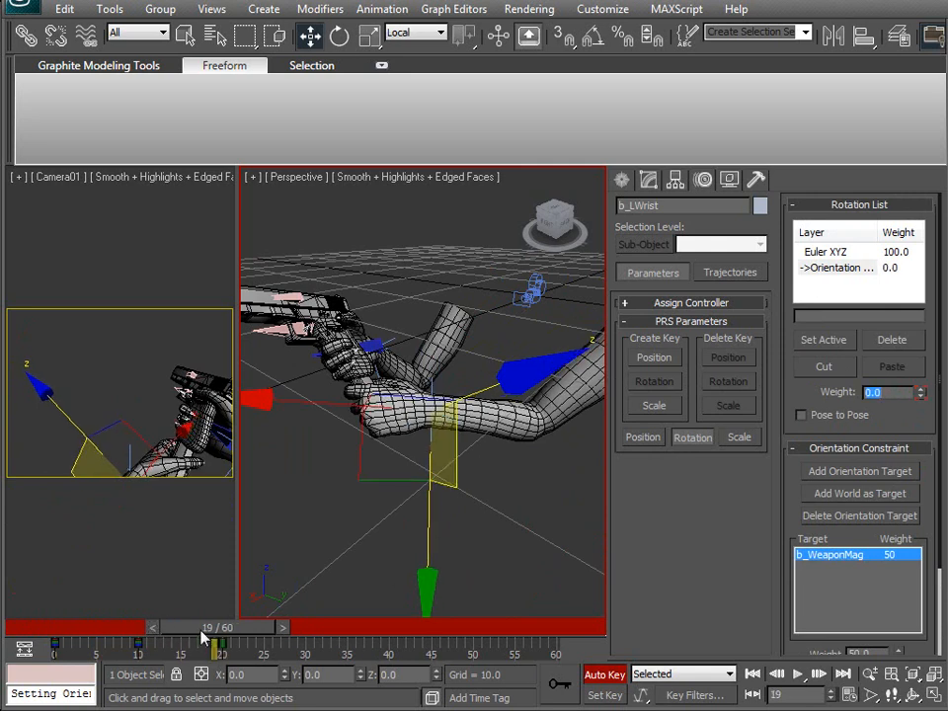
left_click_drag(218, 627, 71, 628)
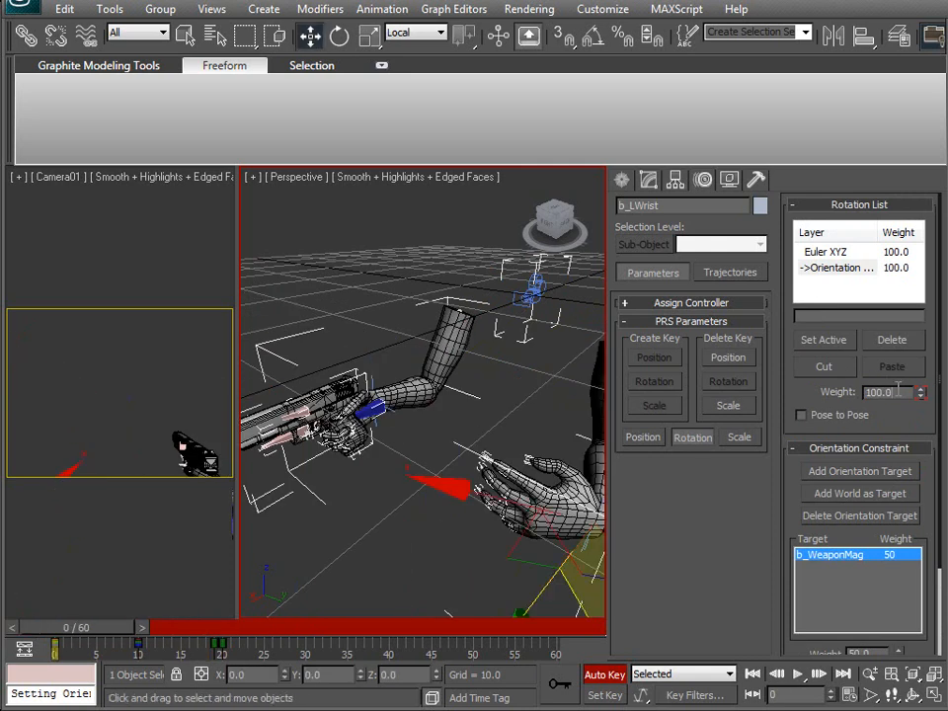
type("0")
key("Return")
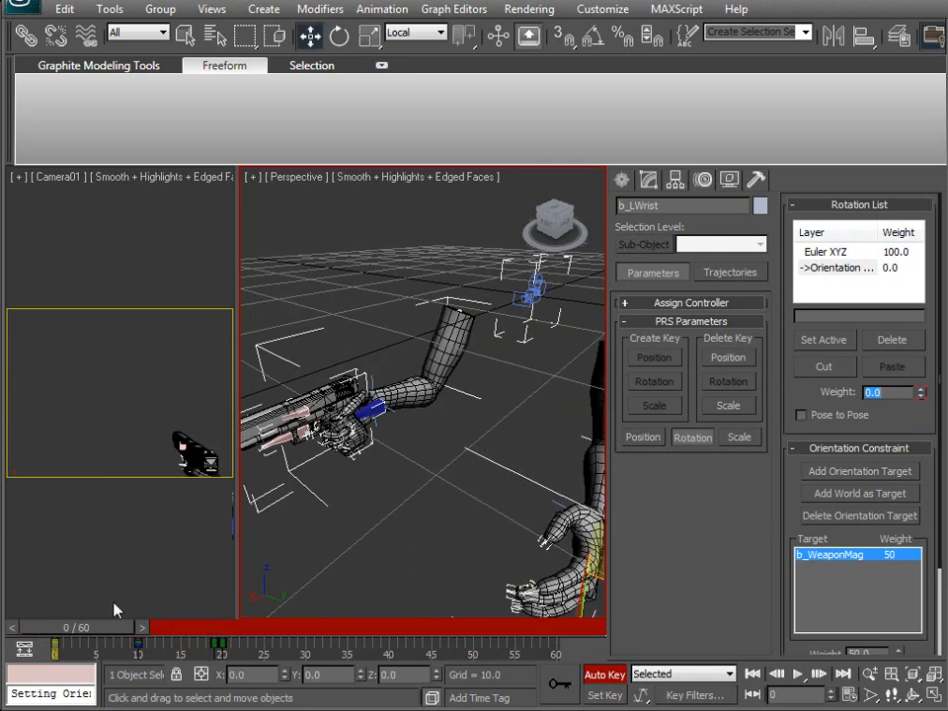
Pull b_WeaponMag down along its local Z axis at frame 30 so the magazine slides out of the grip.
left_click_drag(89, 628, 330, 628)
key("w")
scroll(418, 476, "up", 5)
middle_click_drag(419, 476, 387, 470, "alt")
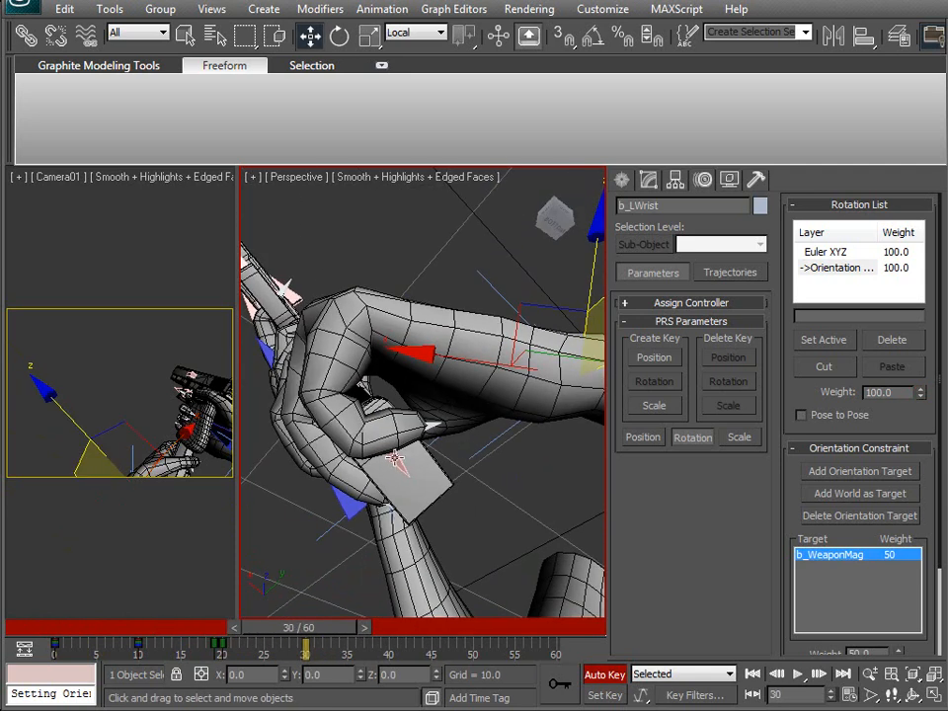
left_click(395, 456)
middle_click_drag(470, 402, 452, 470, "alt")
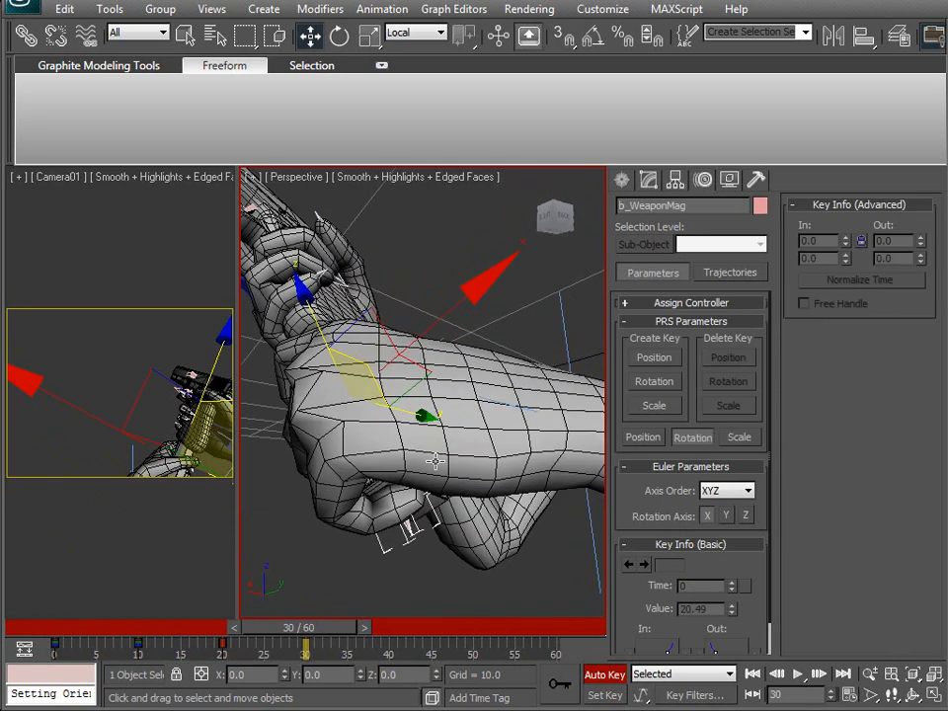
left_click_drag(312, 311, 337, 361)
middle_click_drag(494, 440, 387, 380, "alt")
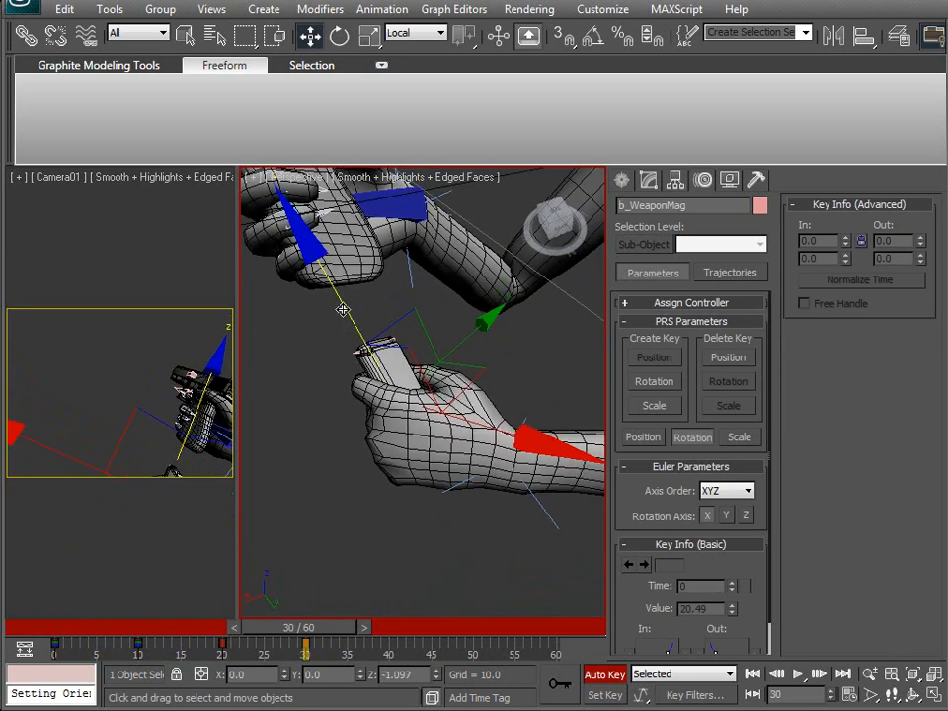
Try rotating b_WeaponMag about its local axes at frame 30 to turn the magazine and left hand.
key("e")
left_click_drag(466, 324, 476, 376)
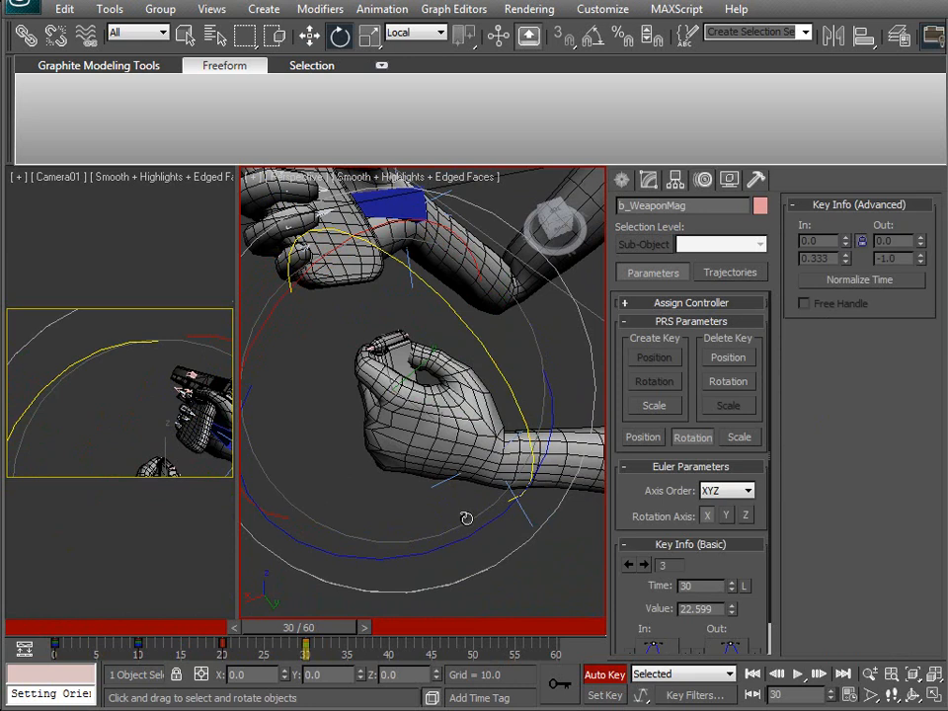
left_click_drag(463, 537, 436, 546)
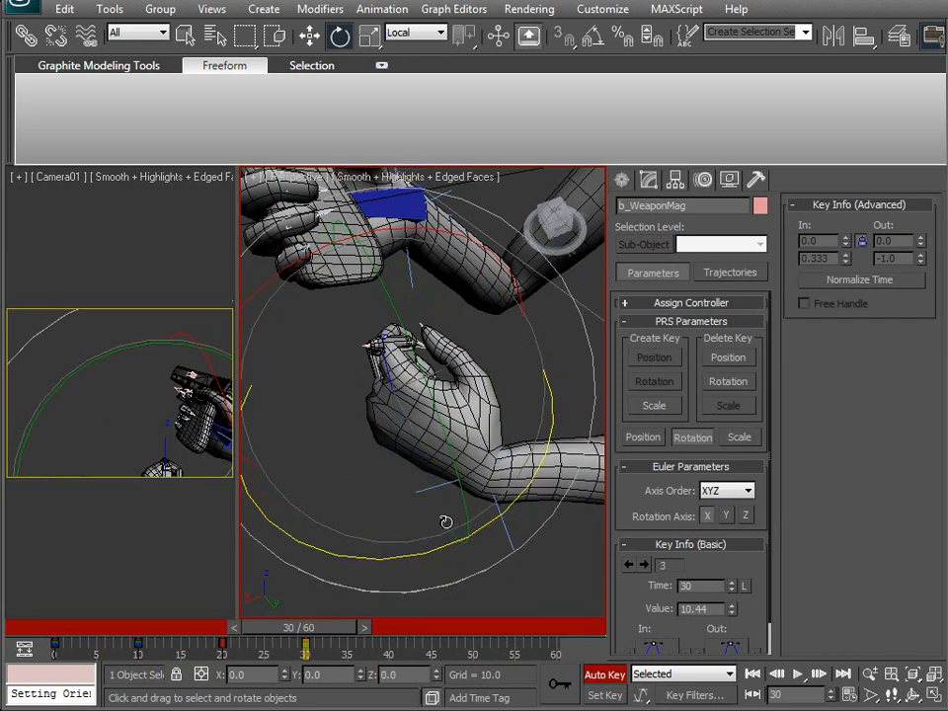
middle_click_drag(405, 534, 292, 581, "alt")
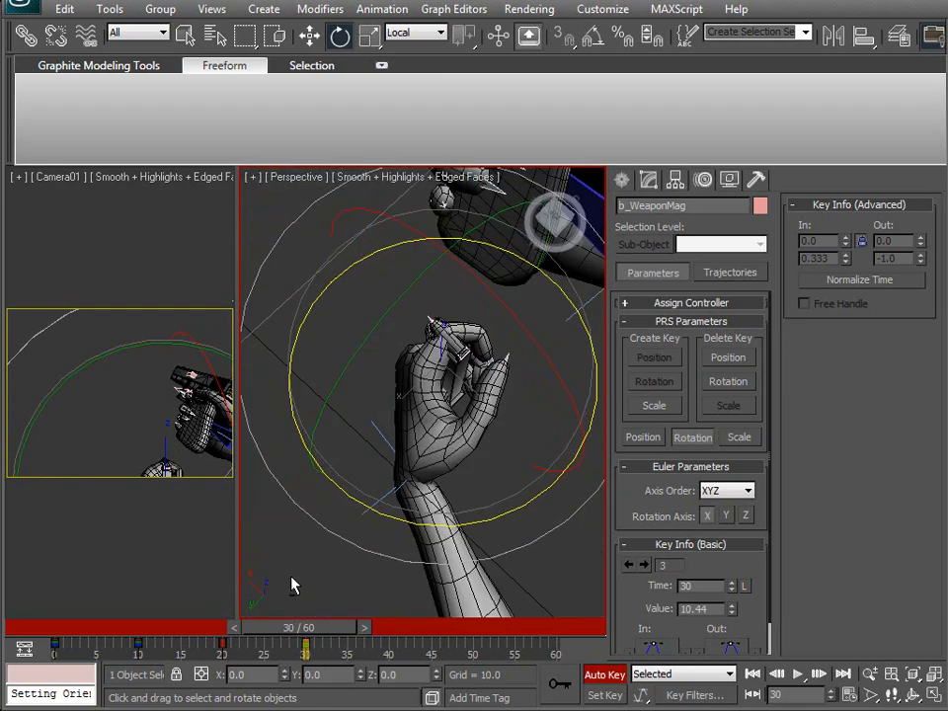
key("ctrl+z")
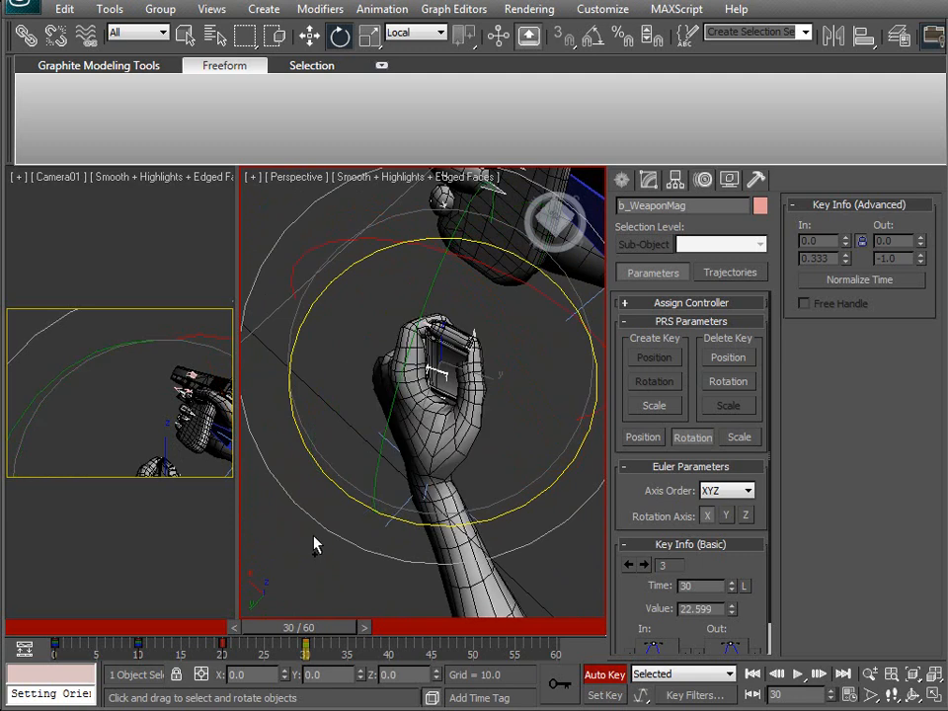
left_click_drag(401, 521, 504, 491)
Examine b_LWrist and the hand's grip around frame 20 in wireframe from several angles.
left_click_drag(336, 633, 262, 623)
middle_click_drag(336, 538, 488, 449, "alt")
key("F3")
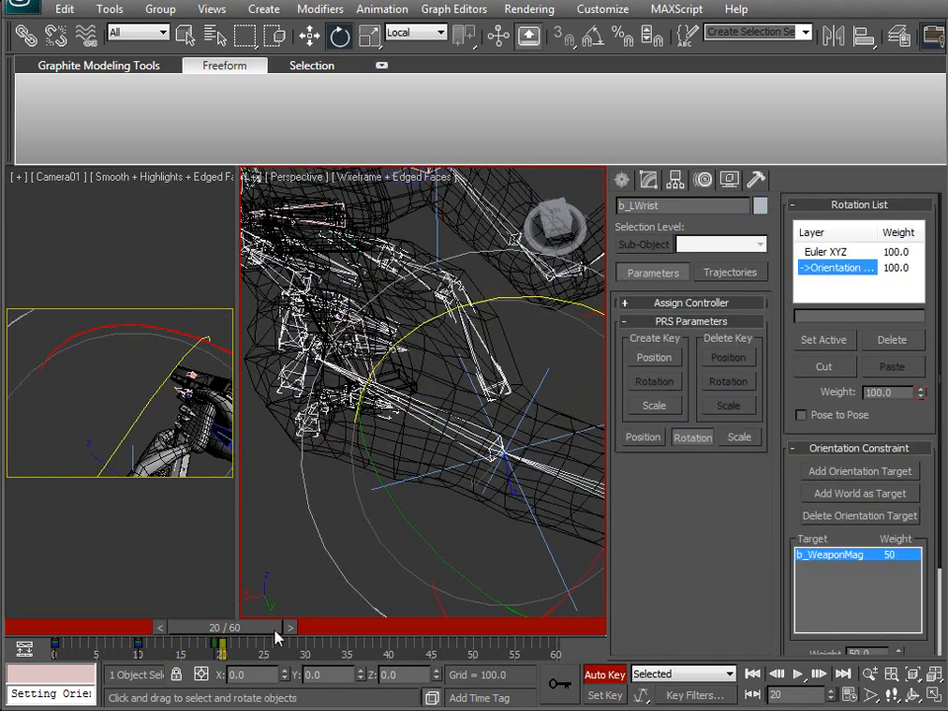
mouse_move(242, 631)
left_mouse_down()
mouse_move(414, 612)
mouse_move(269, 613)
mouse_move(152, 628)
mouse_move(262, 620)
mouse_move(247, 616)
left_mouse_up()
key("e")
middle_click_drag(348, 516, 456, 429)
scroll(391, 449, "down", 5)
scroll(506, 450, "up", 5)
middle_click_drag(507, 449, 574, 441, "alt")
middle_click_drag(444, 432, 425, 392, "alt")
left_click(338, 482)
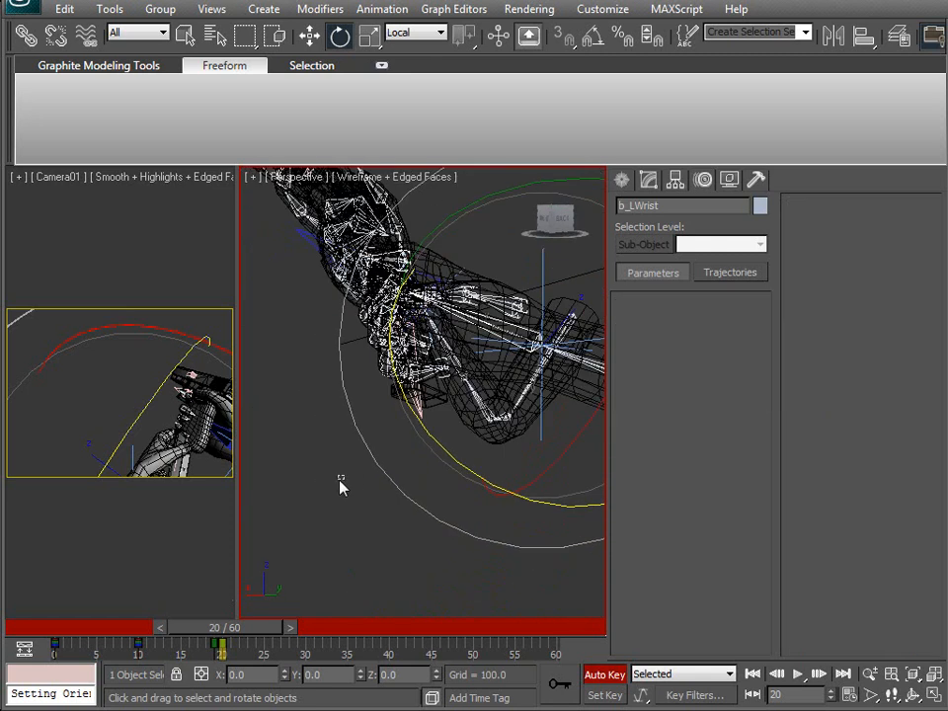
Examine how b_WeaponMag sits in the left hand around frame 20 in shaded view.
left_click(419, 410)
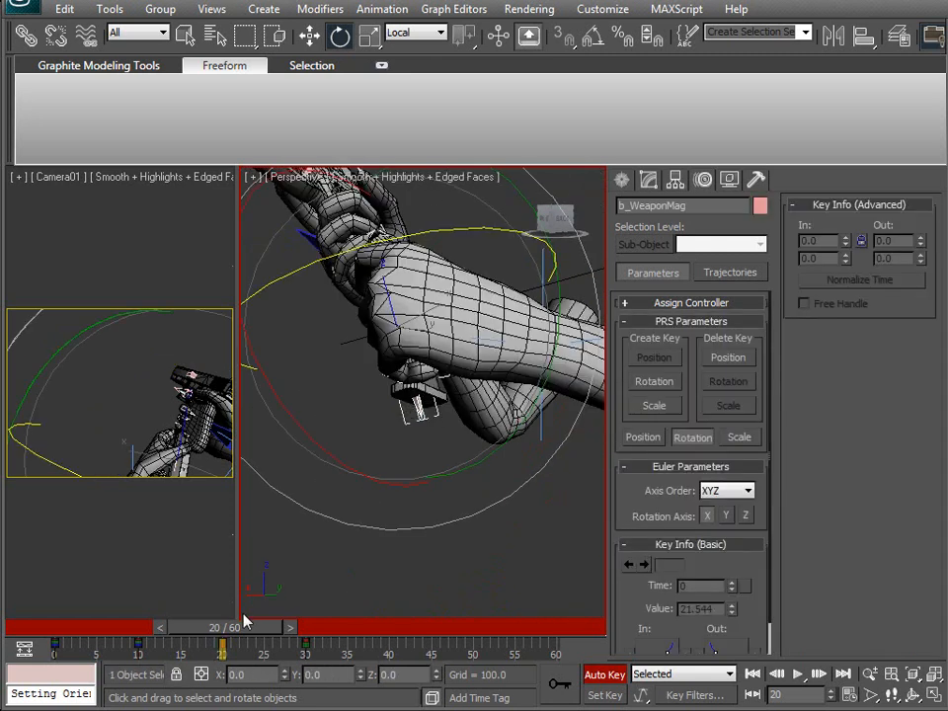
key("q")
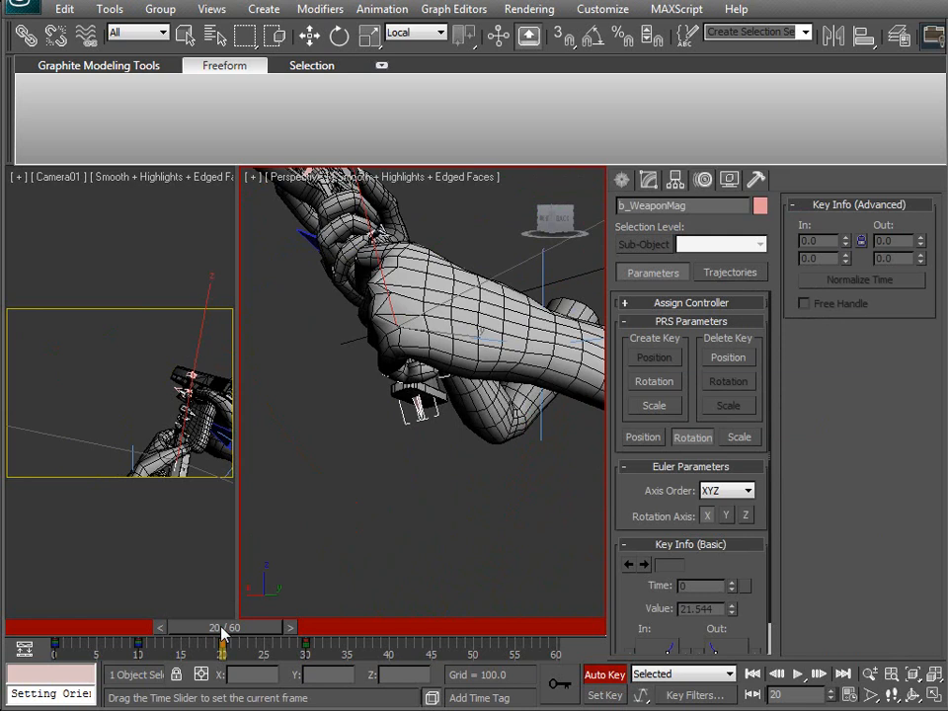
key("e")
middle_click_drag(387, 396, 411, 497, "alt")
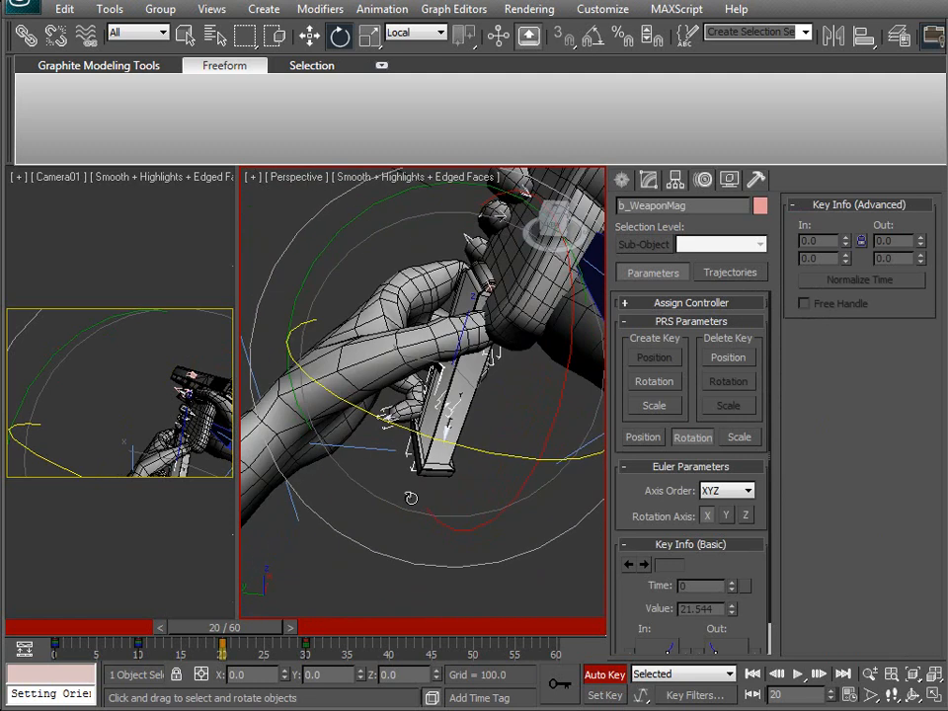
key("slash")
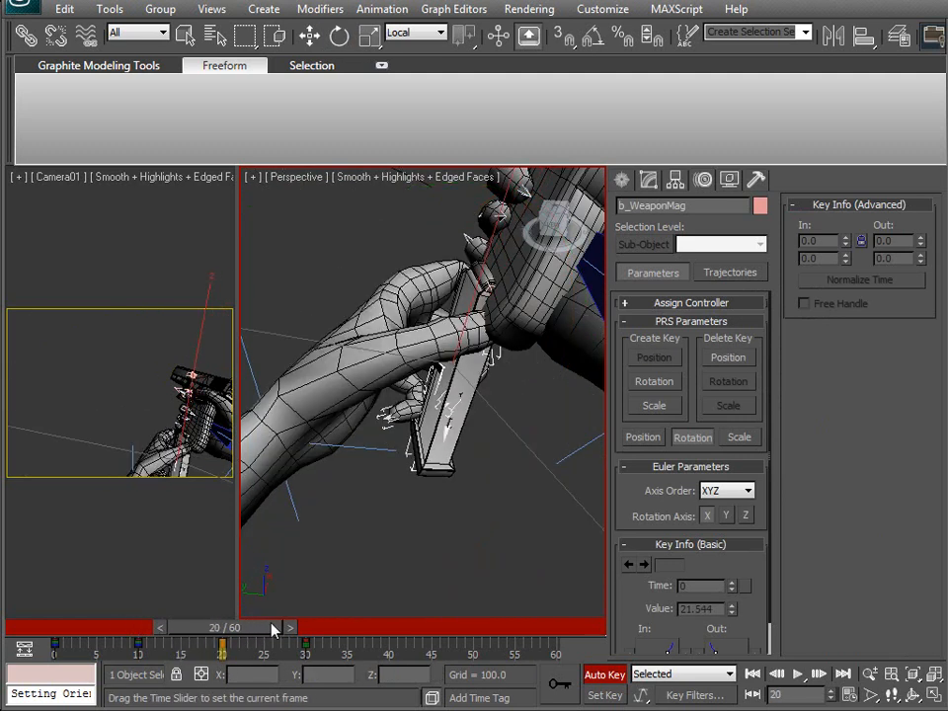
key("slash")
Review IK Chain02's Link Constraint parameters and try shifting the IK goal at frame 20.
left_click(368, 448)
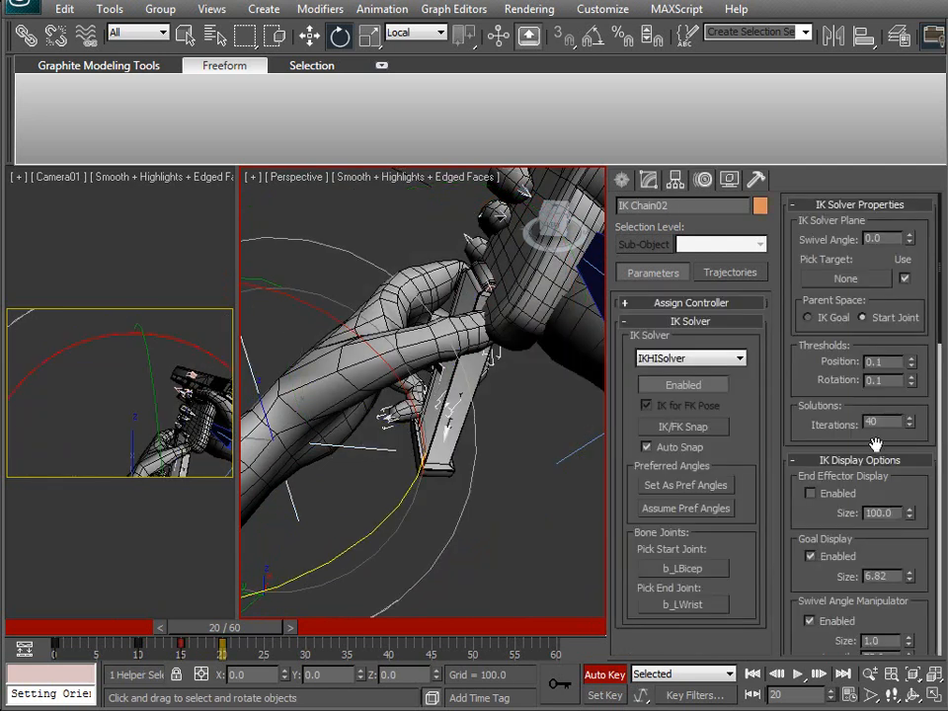
left_click_drag(897, 479, 907, 110)
mouse_move(395, 468)
middle_mouse_down()
mouse_move(402, 486)
mouse_move(398, 476)
middle_mouse_up()
key("w")
middle_click_drag(294, 438, 367, 450)
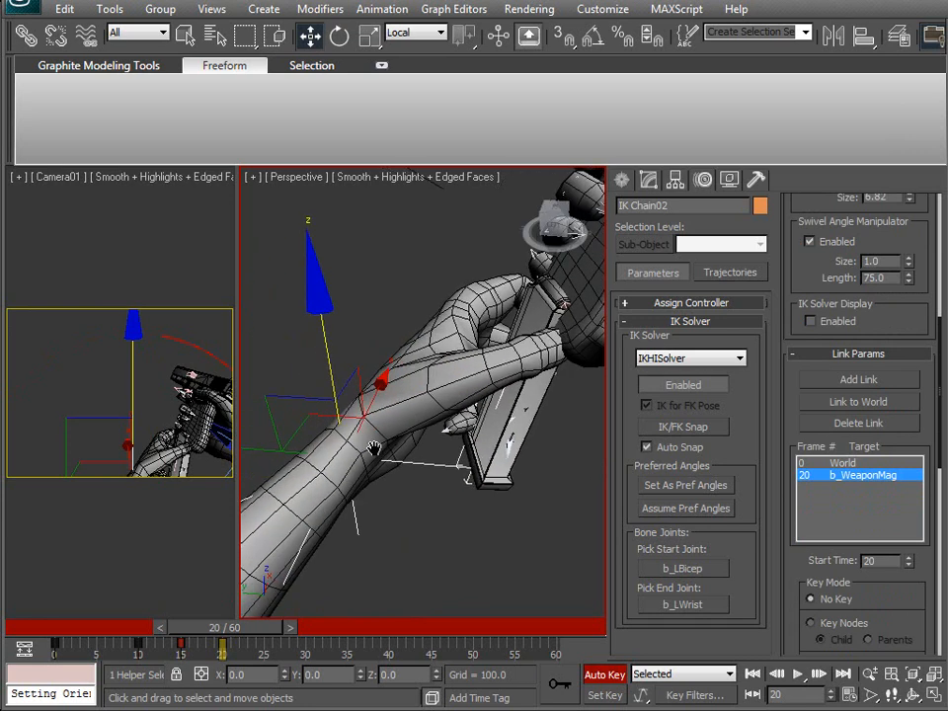
left_click_drag(262, 446, 295, 452)
key("ctrl+z")
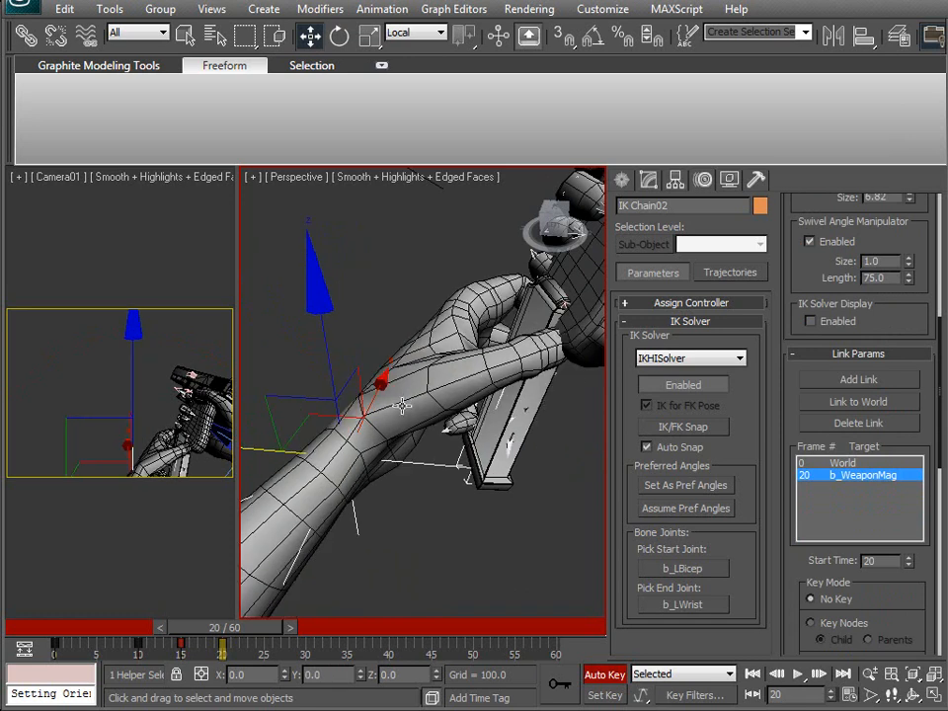
key("ctrl+z")
key("ctrl+z")
Undo the magazine's rotation at frame 30 while keeping its downward move.
left_click(403, 406)
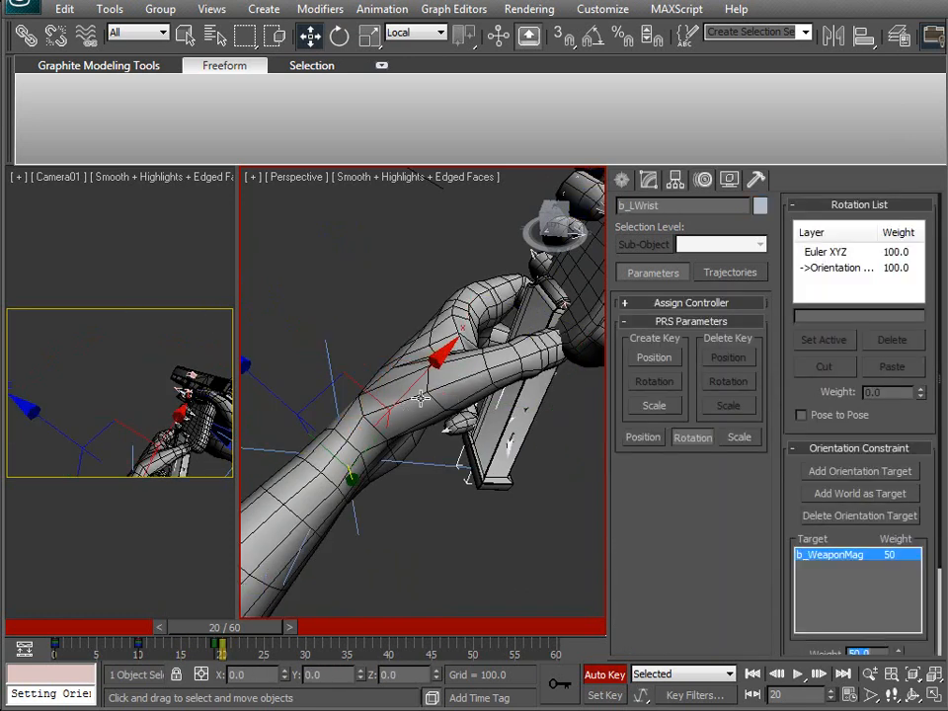
middle_click_drag(464, 421, 559, 433, "alt")
key("ctrl+z")
key("ctrl+z")
key("ctrl+z")
Select all objects in the scene and key their pose at frame 20.
mouse_move(405, 436)
middle_mouse_down("alt")
mouse_move(488, 431)
mouse_move(408, 393)
mouse_move(397, 449)
middle_mouse_up("alt")
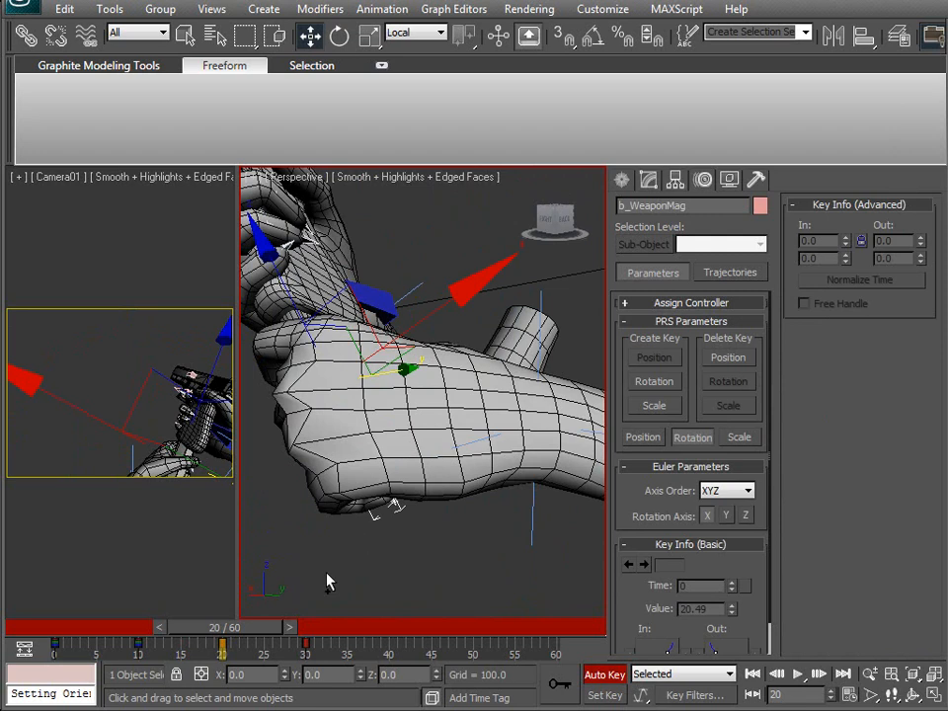
key("ctrl+a")
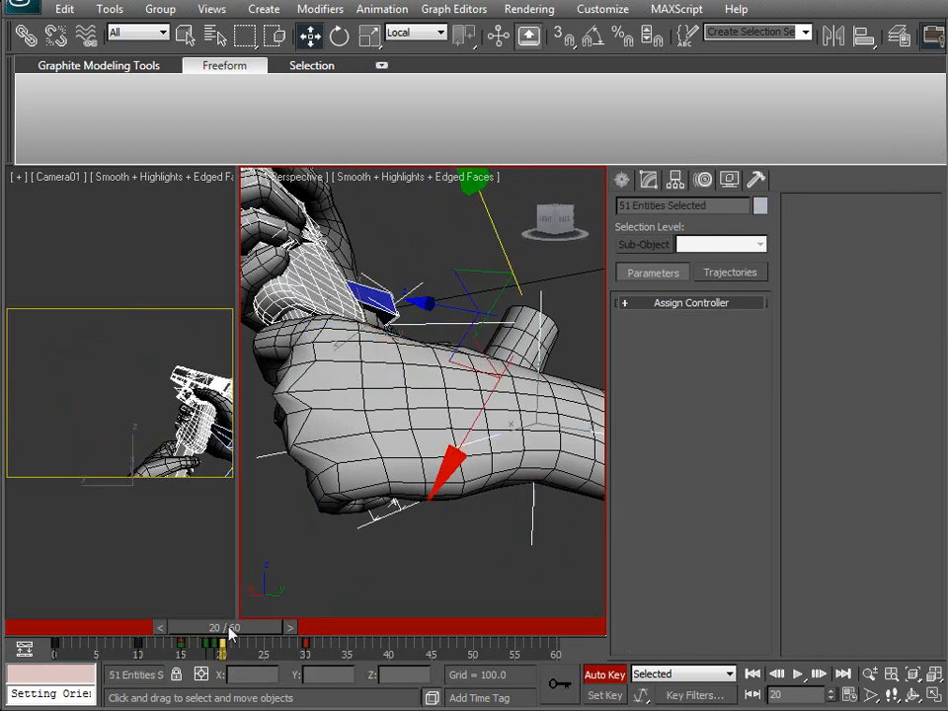
middle_click_drag(375, 541, 376, 490, "alt")
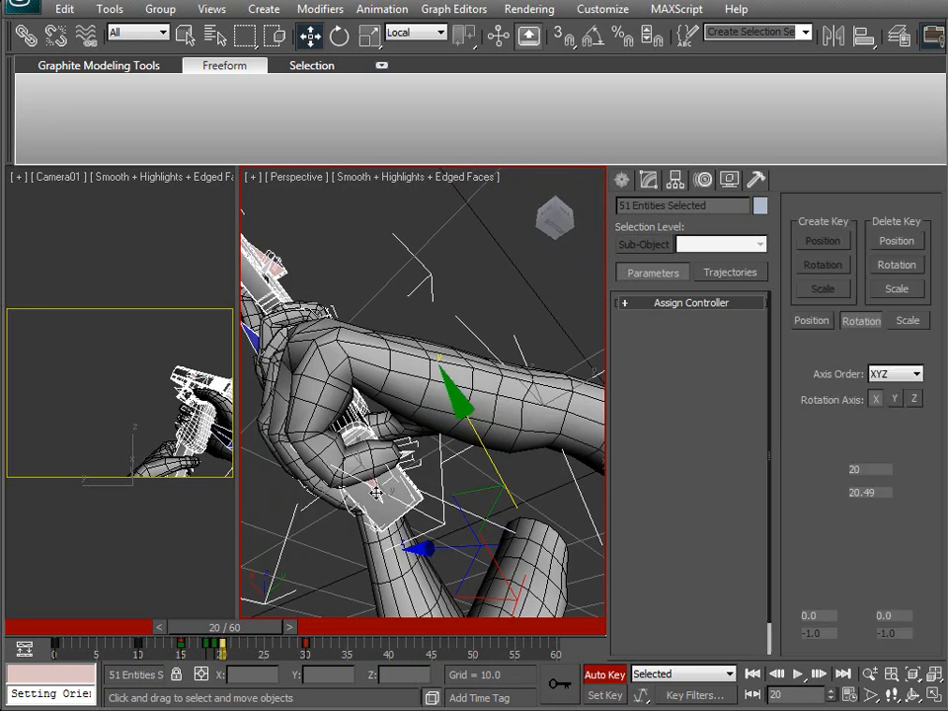
Select only b_WeaponMag and go to frame 30 with the magazine and left hand in view.
left_click(376, 491)
left_click_drag(212, 635, 290, 622)
key("w")
middle_click_drag(340, 464, 351, 498, "alt")
key("e")
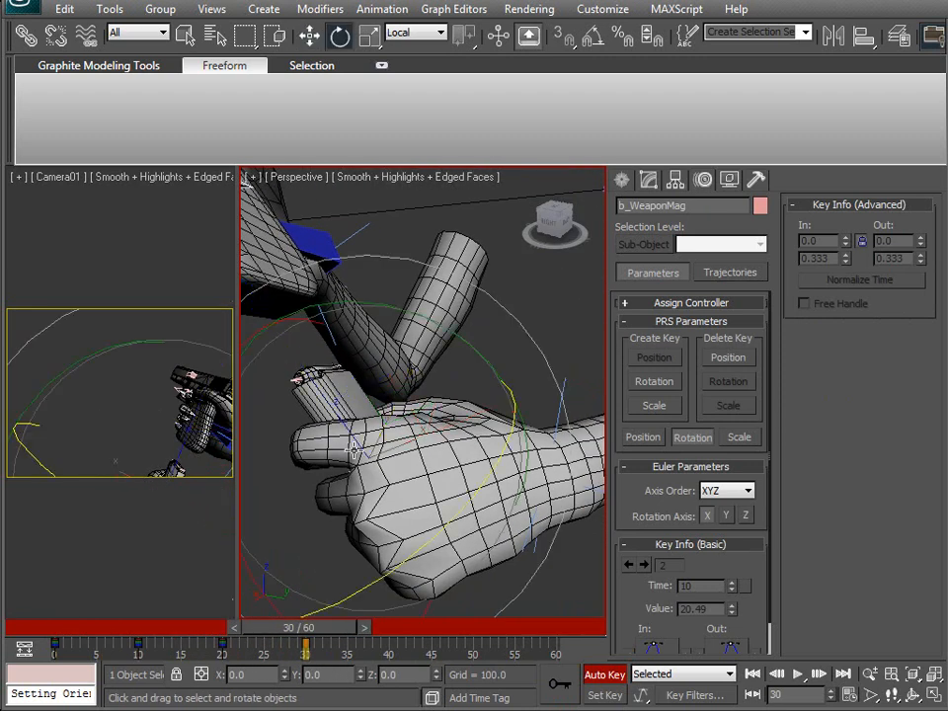
left_click_drag(437, 530, 406, 546)
key("ctrl+z")
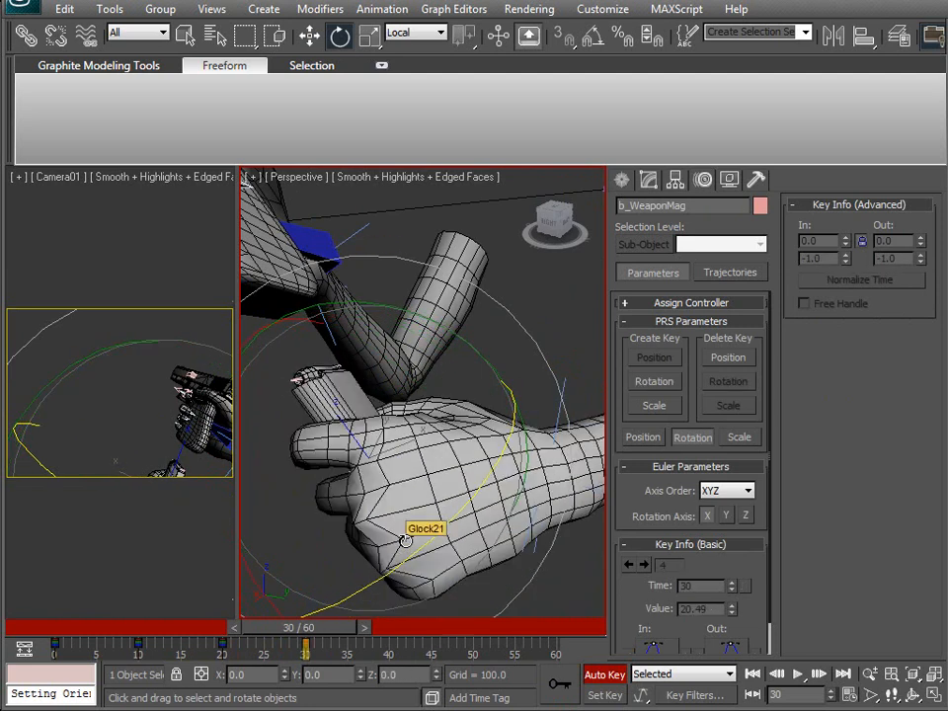
Move b_WeaponMag about 1.6 units further down along its local Z axis at frame 30.
middle_click_drag(402, 540, 405, 510, "alt")
middle_click_drag(376, 470, 382, 437)
key("w")
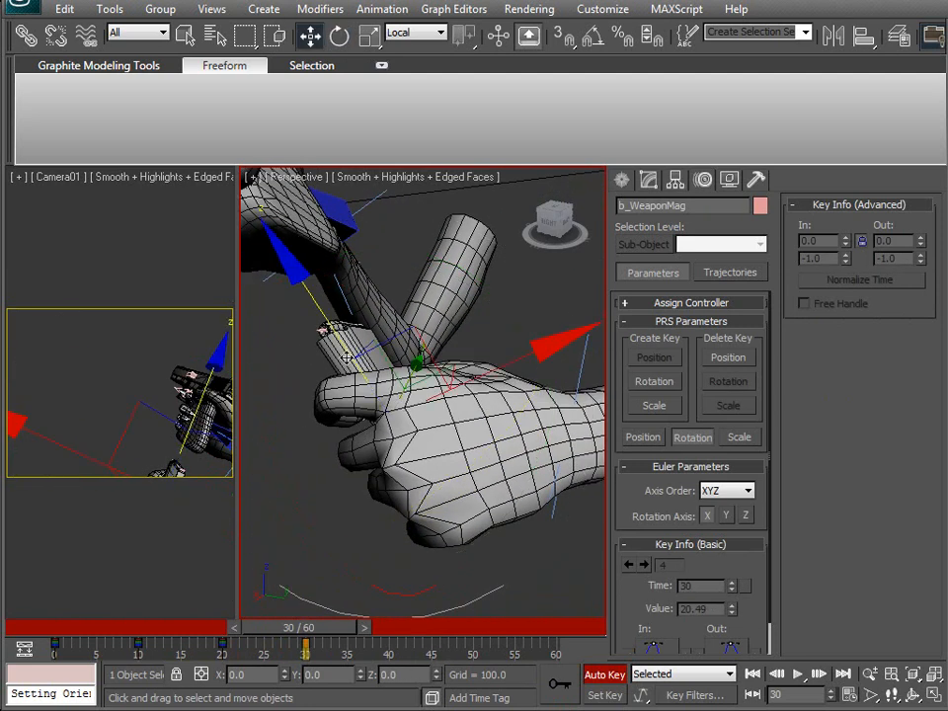
left_click_drag(312, 300, 324, 332)
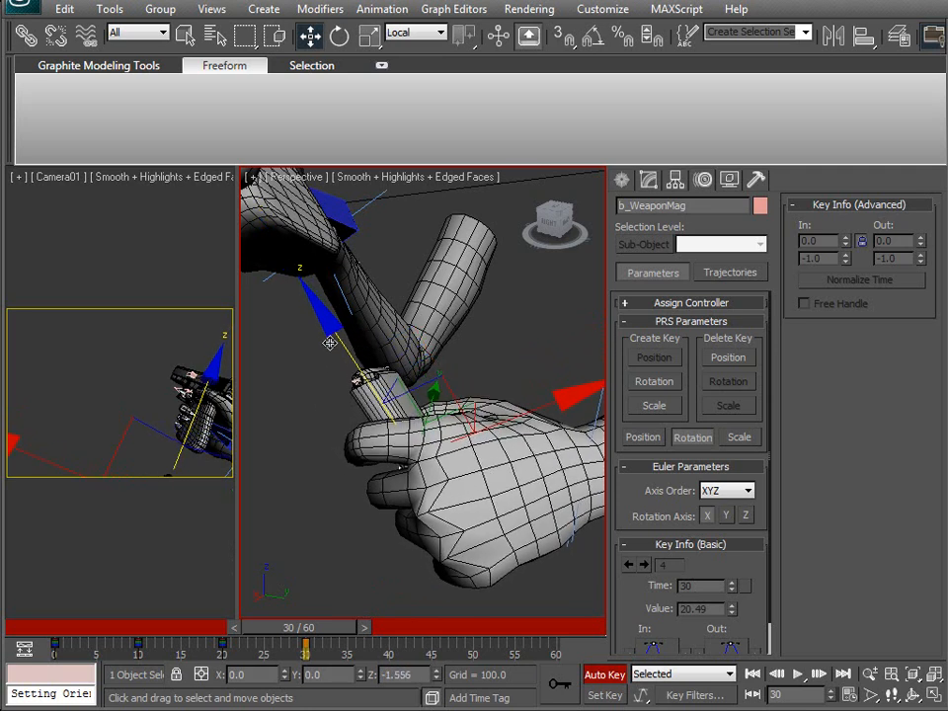
Rotate b_WeaponMag about its local axes at frame 30 to turn the magazine and left hand, with an X rotation of about 30.7.
key("e")
middle_click_drag(439, 389, 419, 387, "alt")
left_click_drag(470, 341, 477, 400)
middle_click_drag(477, 400, 532, 563, "alt")
left_click_drag(536, 578, 474, 562)
left_click_drag(348, 403, 334, 433)
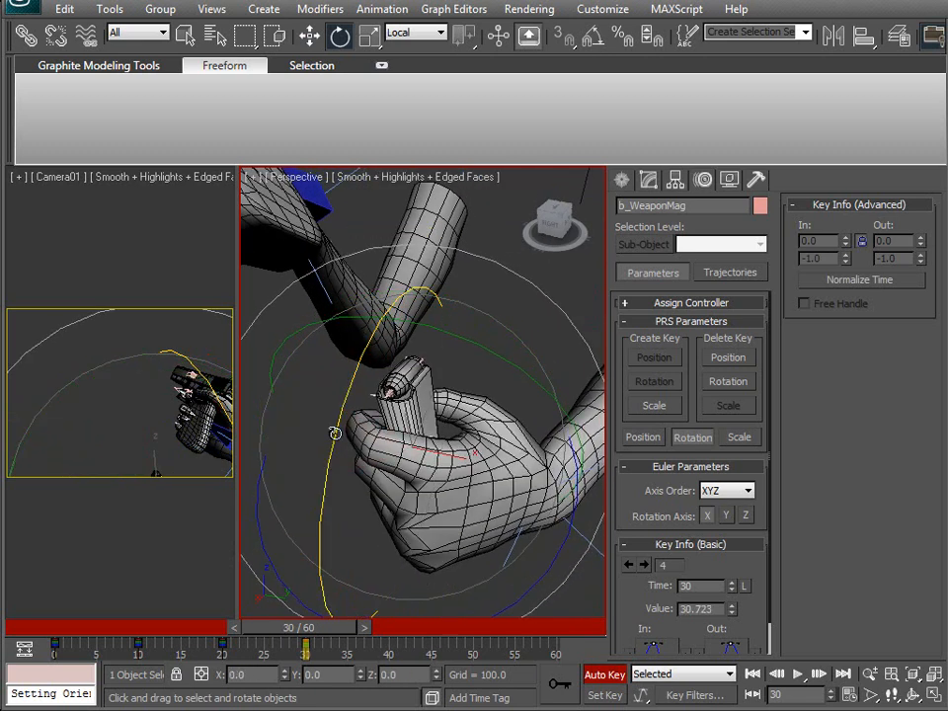
Reposition b_WeaponSocket in its local XY plane at frame 20 to shift the gun relative to the left hand.
key("w")
middle_click_drag(385, 347, 468, 372, "alt")
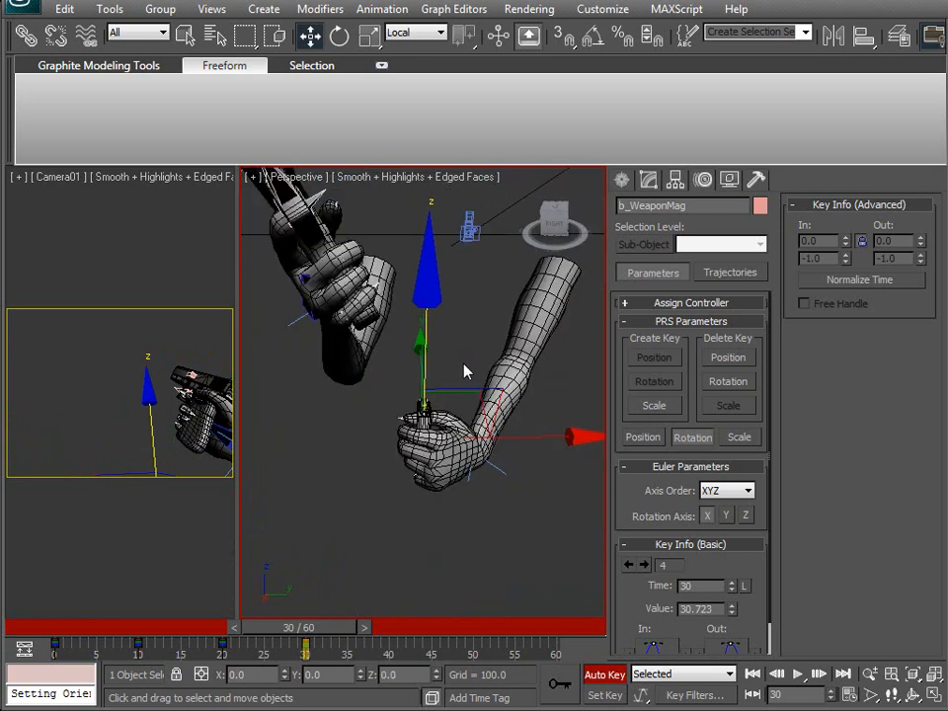
left_click_drag(308, 634, 153, 628)
key("w")
scroll(406, 480, "up", 3)
middle_click_drag(407, 480, 423, 430, "alt")
left_click(448, 363)
middle_click_drag(432, 478, 272, 494, "alt")
left_click_drag(144, 639, 222, 644)
key("w")
left_click_drag(434, 250, 435, 252)
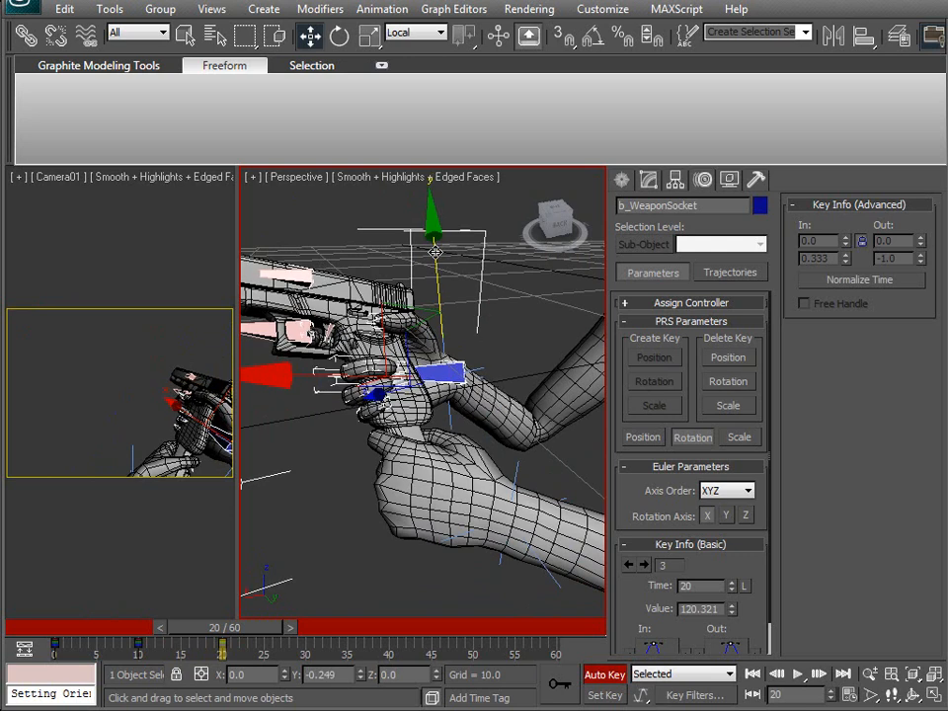
left_click_drag(434, 252, 401, 252)
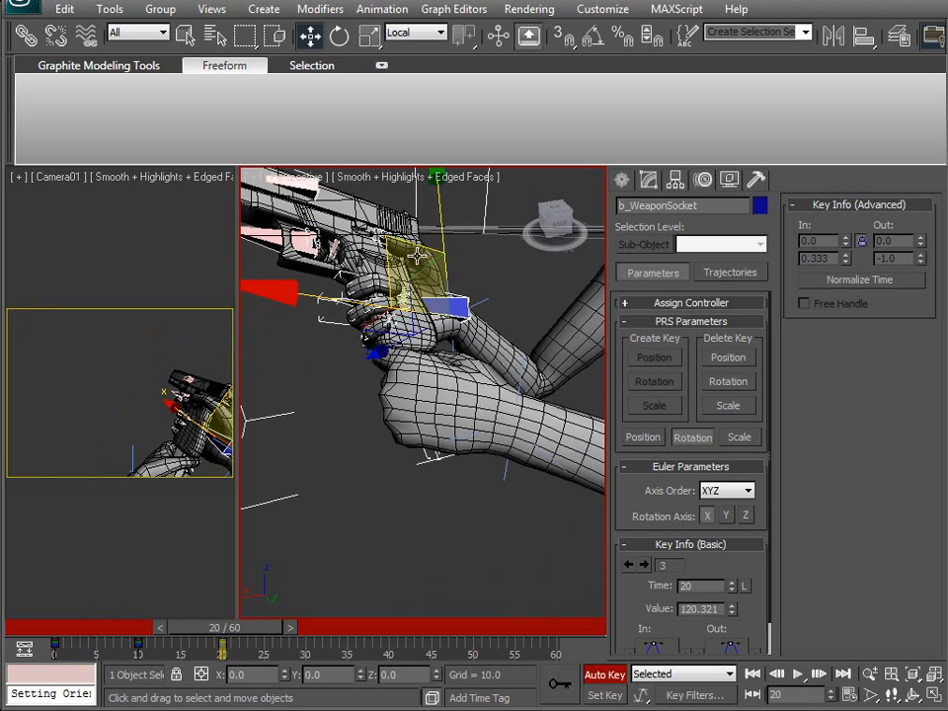
Shift IK Chain02 slightly in its local YZ plane at frame 20 to refine the left hand's position on the magazine.
left_click(474, 413)
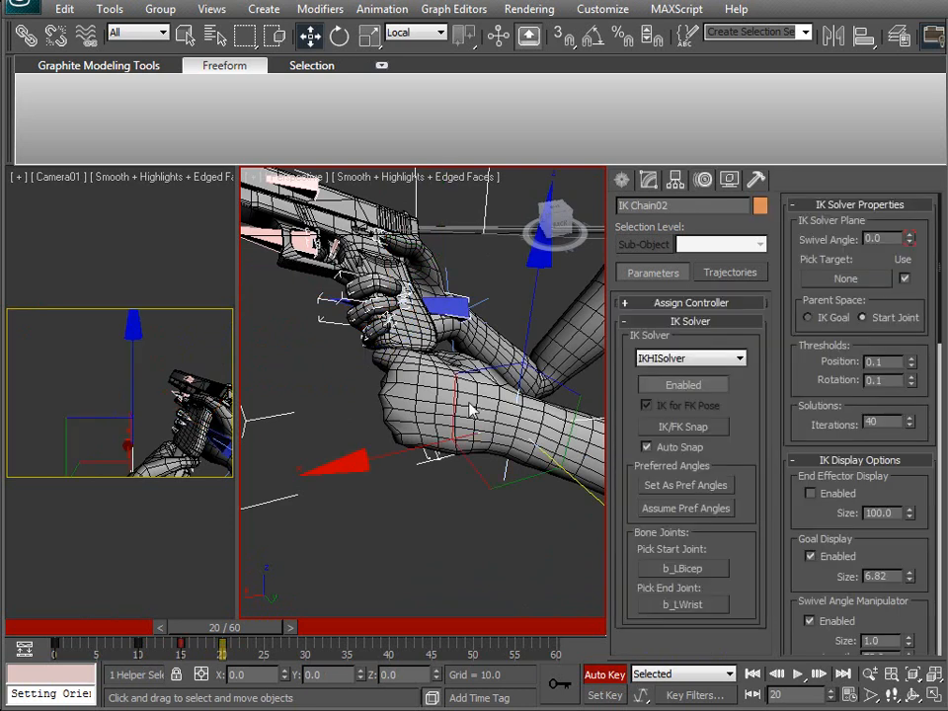
middle_click_drag(464, 432, 374, 399, "alt")
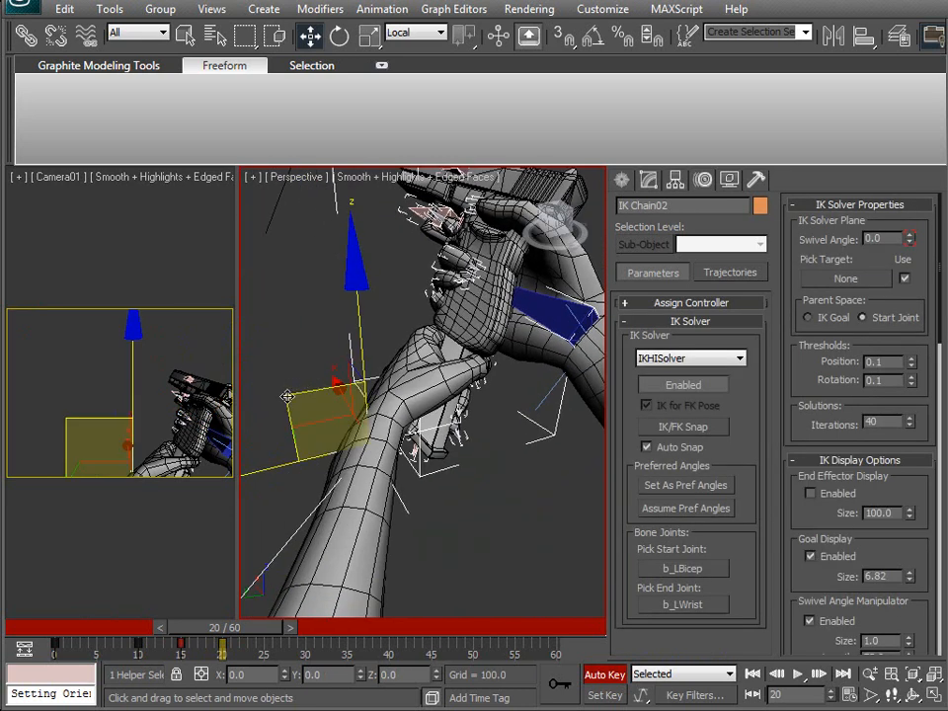
left_click_drag(285, 406, 287, 411)
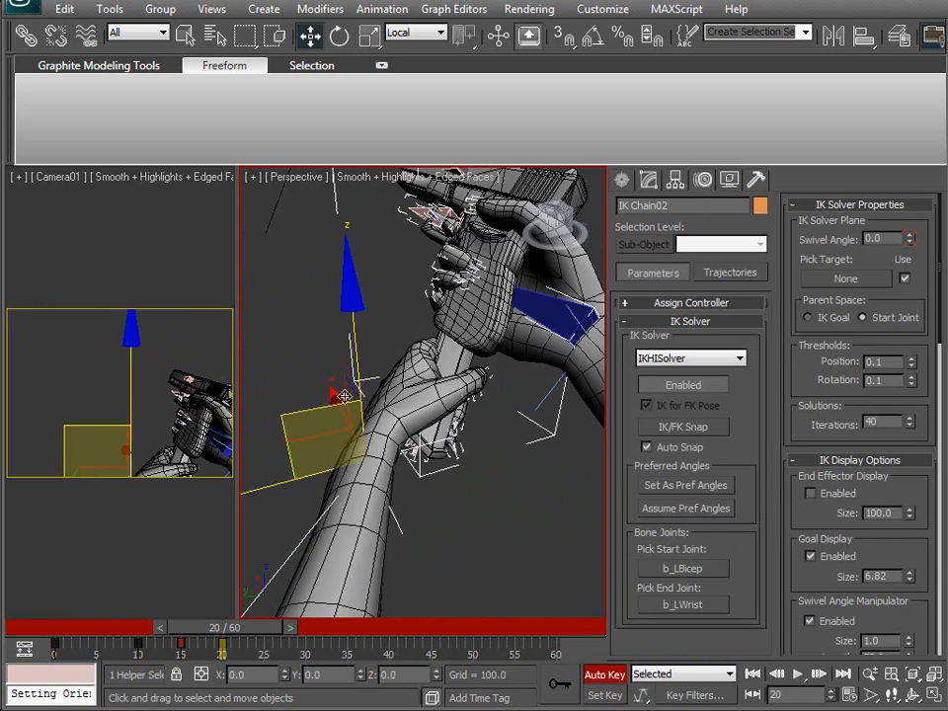
middle_click_drag(287, 412, 354, 418, "alt")
scroll(355, 421, "up", 3)
middle_click_drag(395, 449, 431, 437, "alt")
scroll(455, 487, "up", 3)
scroll(402, 476, "down", 2)
scroll(529, 539, "down", 3)
scroll(457, 517, "down", 2)
scroll(431, 438, "down", 2)
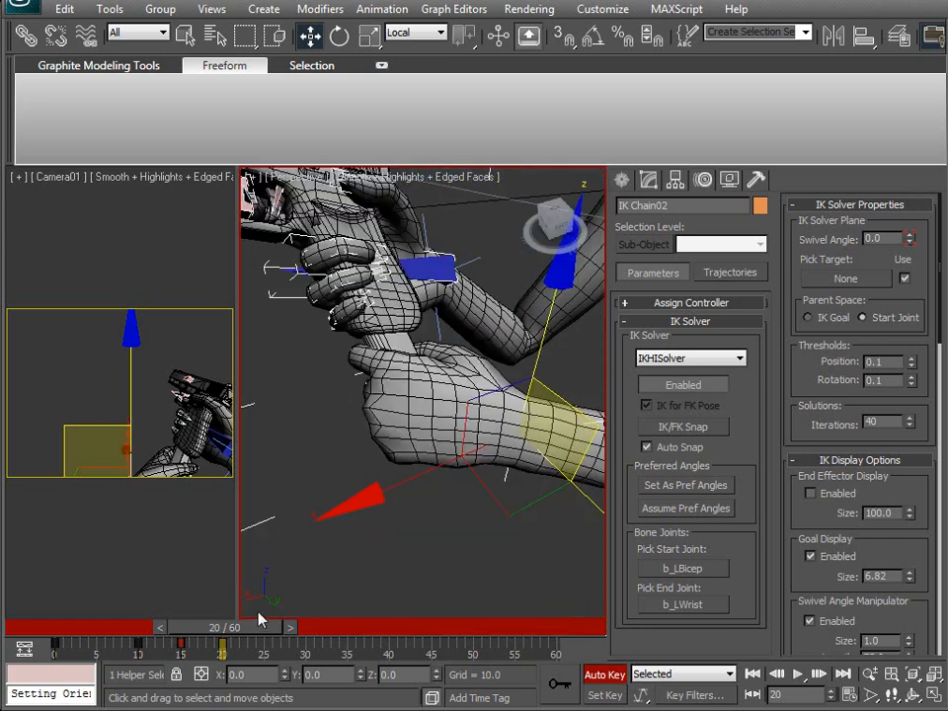
Rotate b_WeaponSocket about its local axis at frame 30 to tilt the gun, with an X rotation of about 102.4.
left_click_drag(244, 633, 280, 626)
key("w")
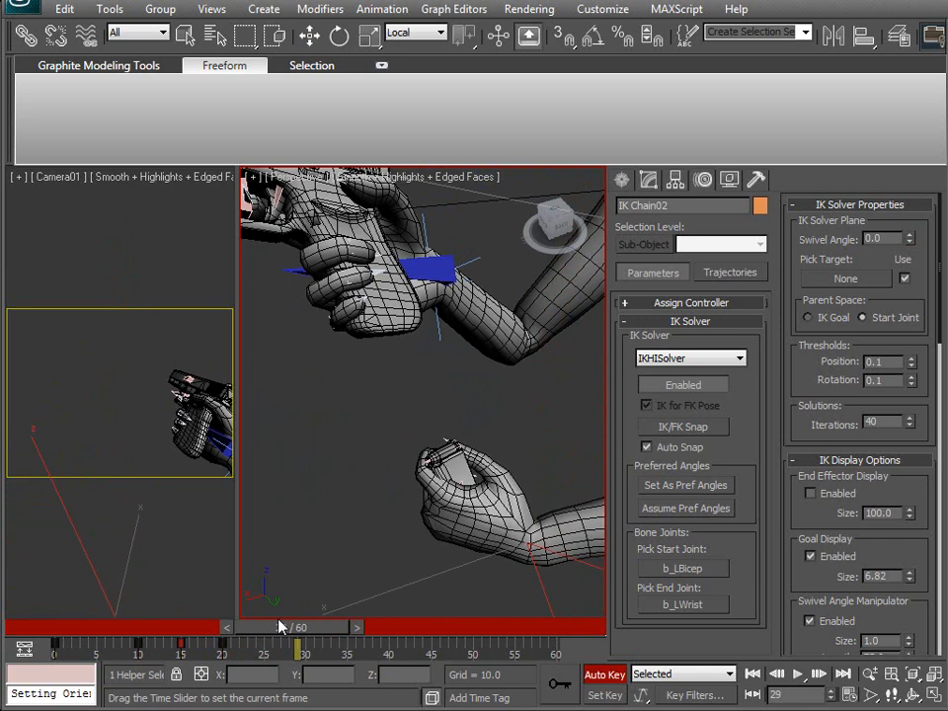
middle_click_drag(312, 536, 424, 382, "alt")
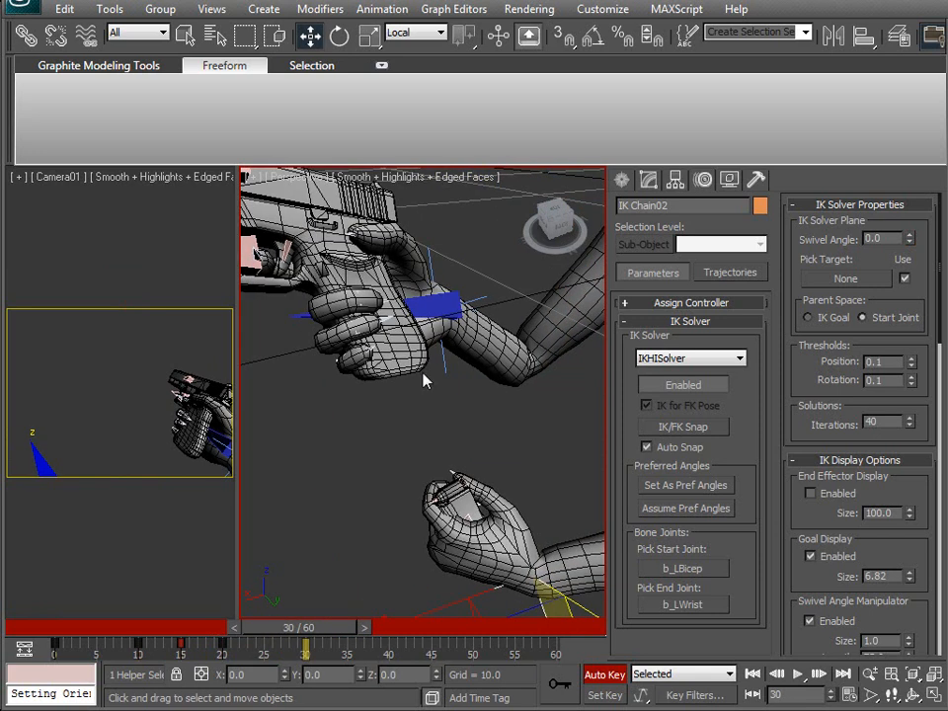
left_click(439, 311)
middle_click_drag(438, 311, 445, 401, "alt")
key("e")
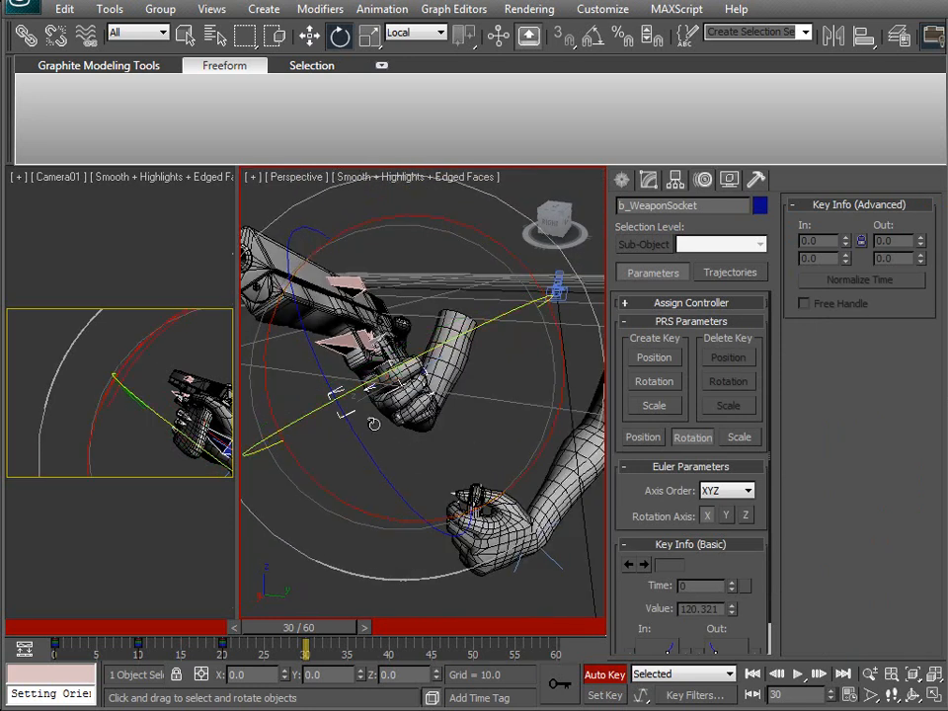
middle_click_drag(553, 339, 340, 367, "alt")
left_click_drag(486, 345, 481, 389)
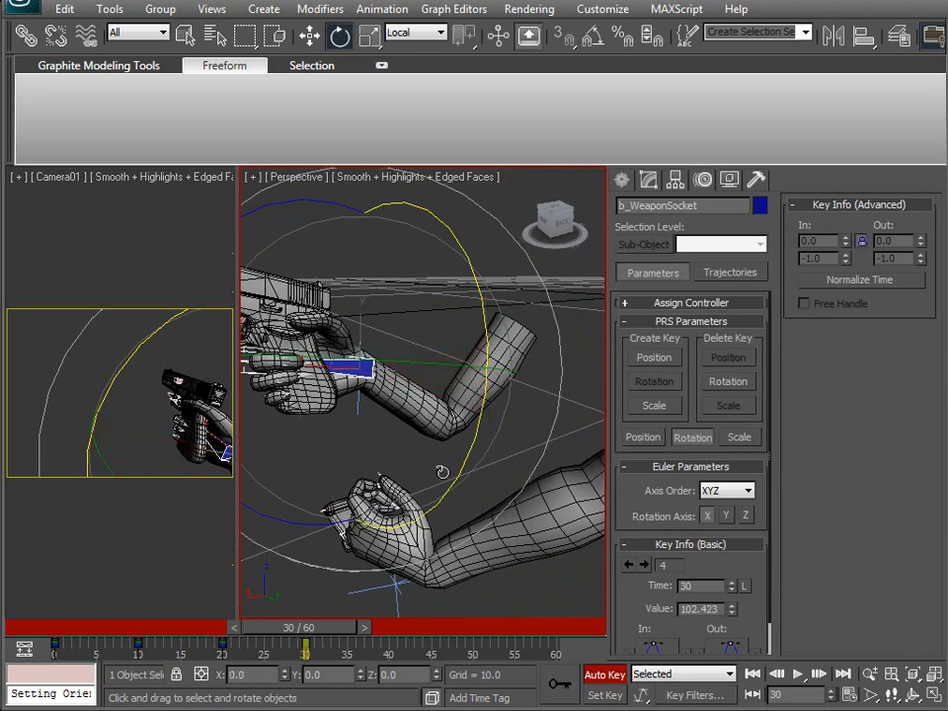
Reposition b_WeaponMag with the left hand in its local XY plane at frame 30 and scrub through the motion.
scroll(405, 441, "down", 5)
middle_click_drag(439, 446, 482, 381, "alt")
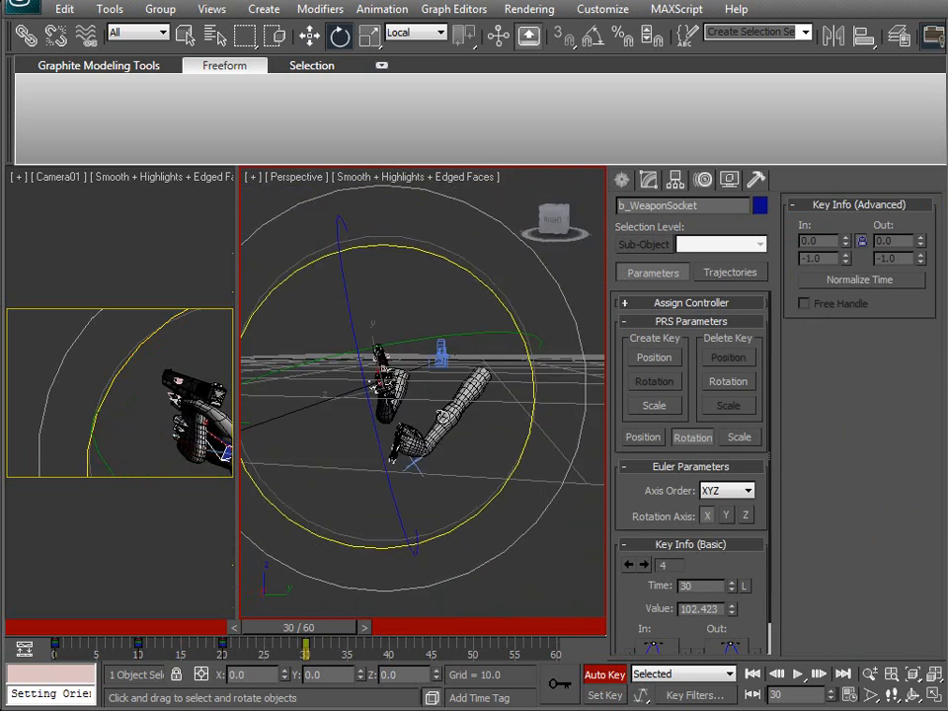
scroll(446, 434, "up", 4)
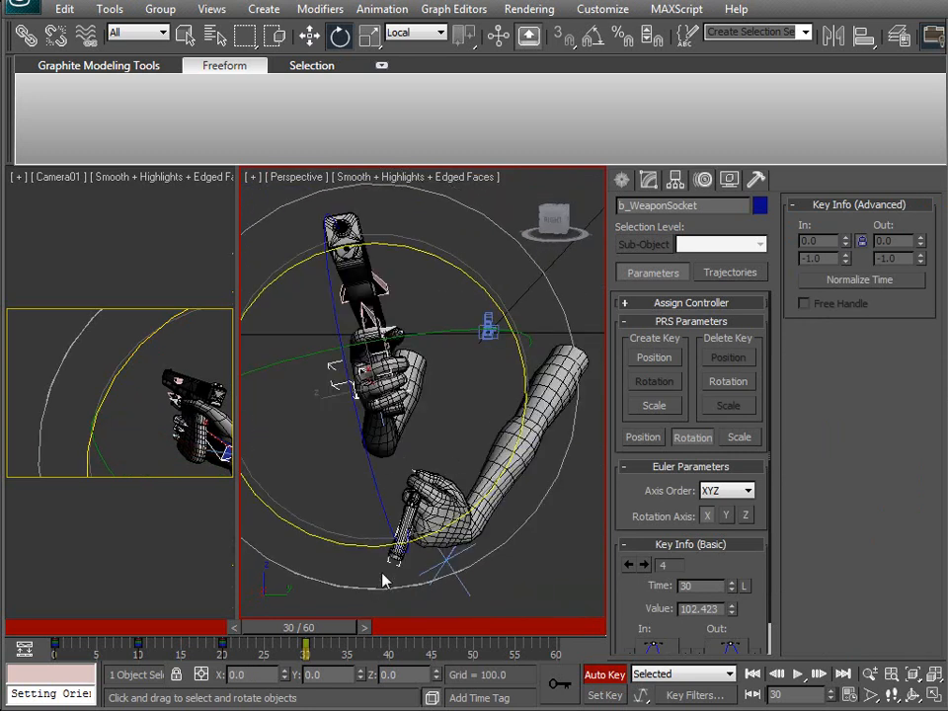
scroll(383, 588, "up", 8)
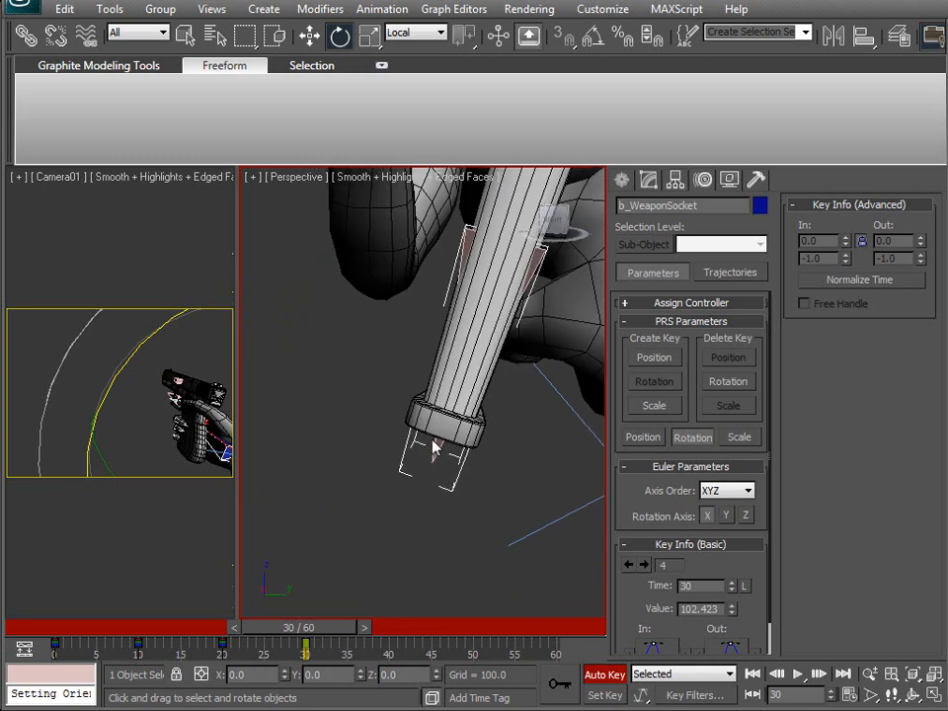
left_click(437, 446)
scroll(379, 450, "down", 7)
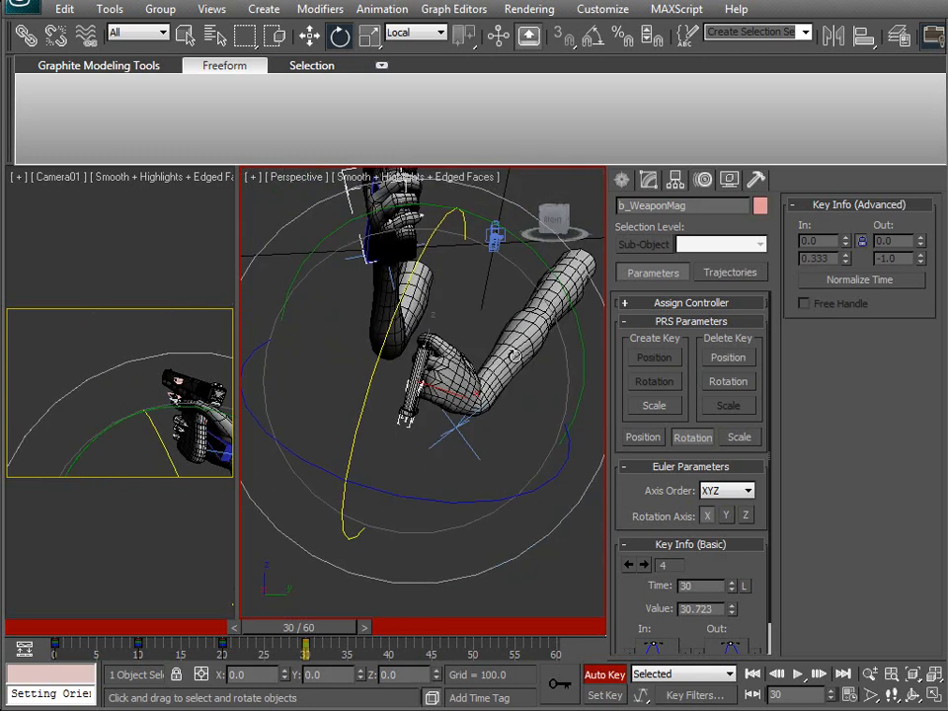
middle_click_drag(489, 382, 400, 443, "alt")
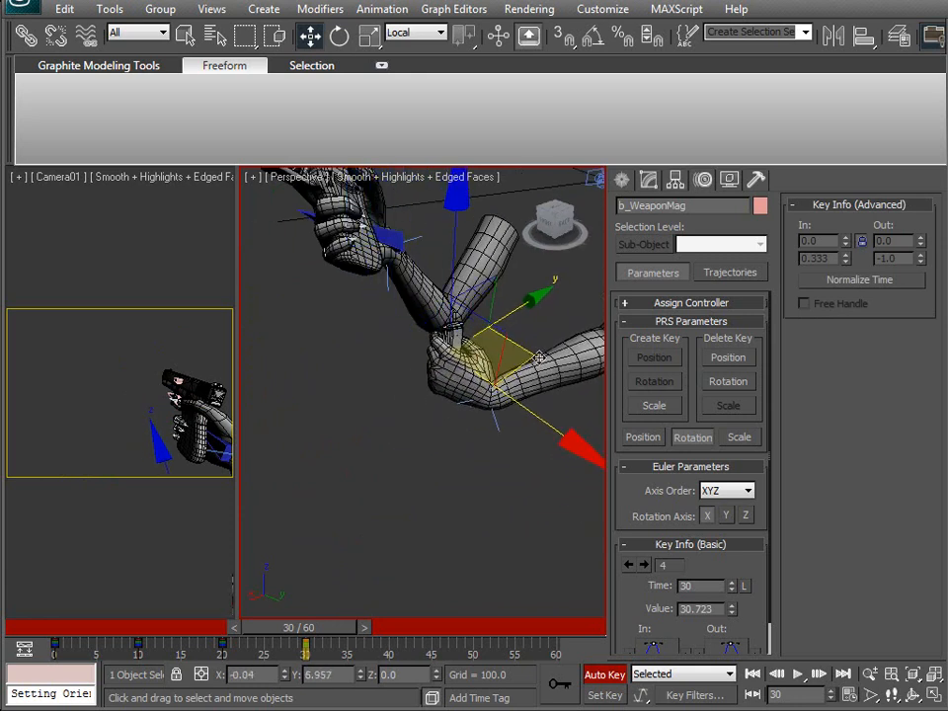
middle_click_drag(534, 355, 310, 617, "alt")
mouse_move(294, 629)
left_mouse_down()
mouse_move(39, 625)
mouse_move(308, 628)
left_mouse_up()
left_click_drag(409, 598, 301, 603)
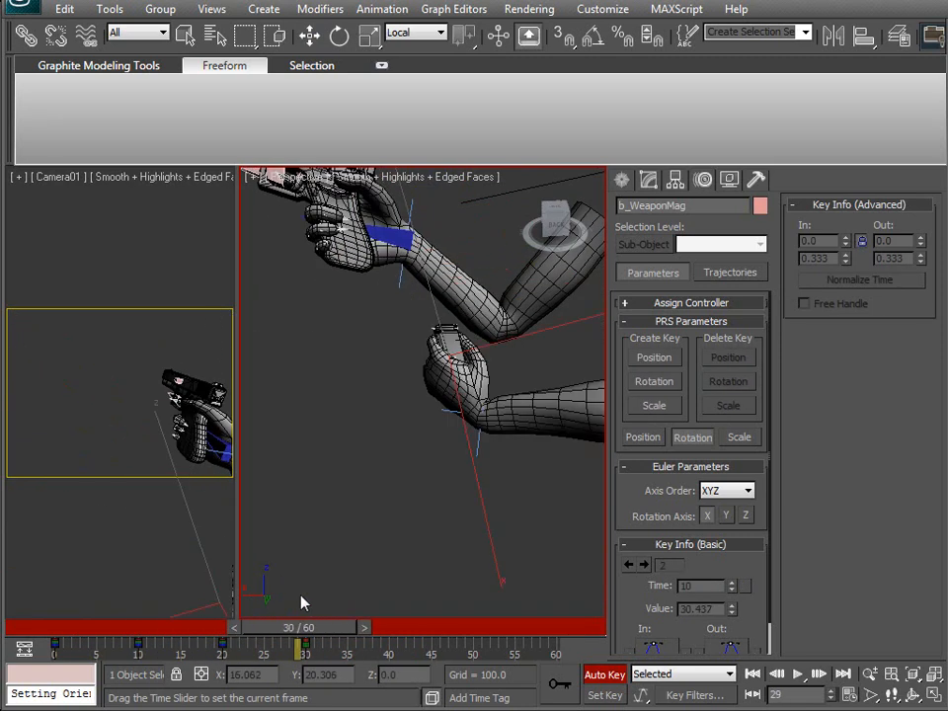
key("ctrl+a")
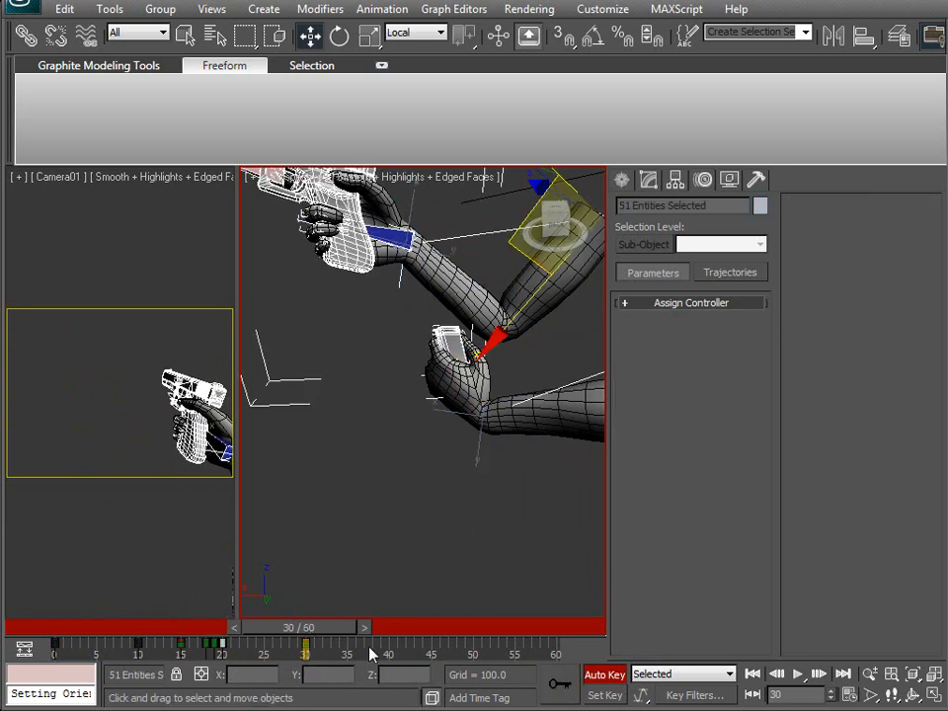
middle_click_drag(354, 559, 458, 450, "alt")
scroll(454, 464, "down", 2)
scroll(446, 459, "up", 2)
left_click(450, 504)
Copy b_WeaponMag's key from frame 10 to frame 40 and go to frame 40.
scroll(449, 505, "up", 5)
scroll(449, 498, "down", 3)
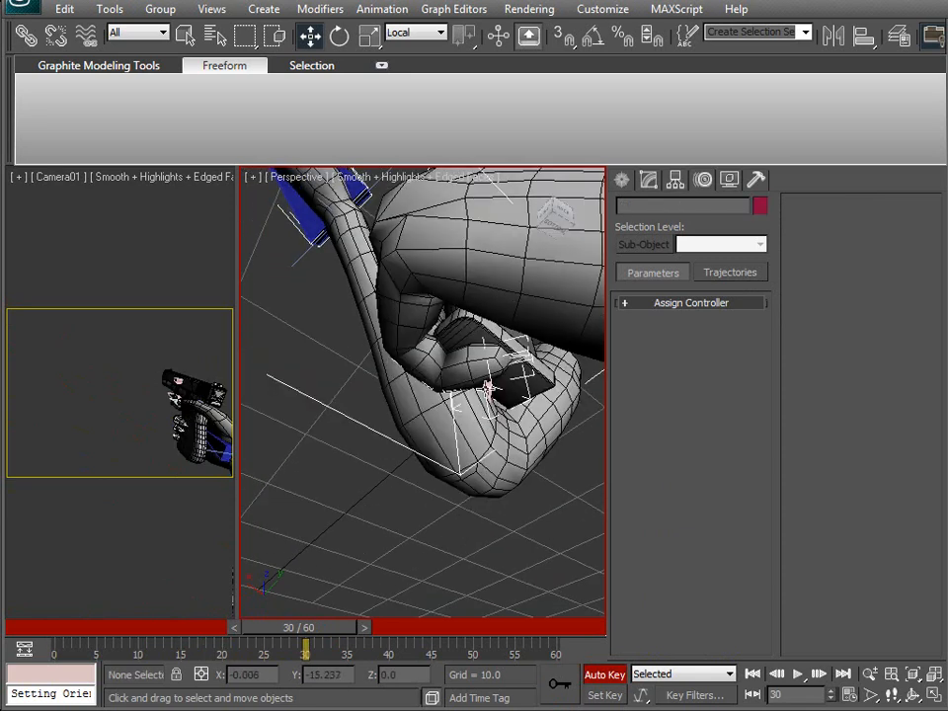
left_click(489, 390)
middle_click_drag(359, 431, 351, 505, "alt")
left_click_drag(305, 624, 151, 627)
middle_click_drag(342, 347, 352, 475)
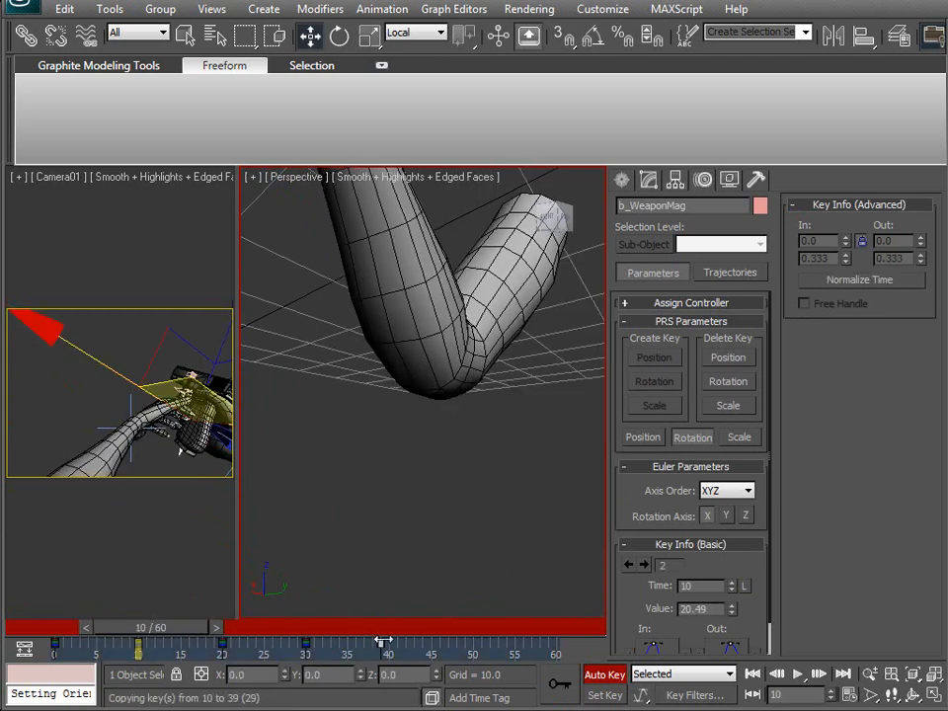
left_click_drag(196, 628, 423, 626)
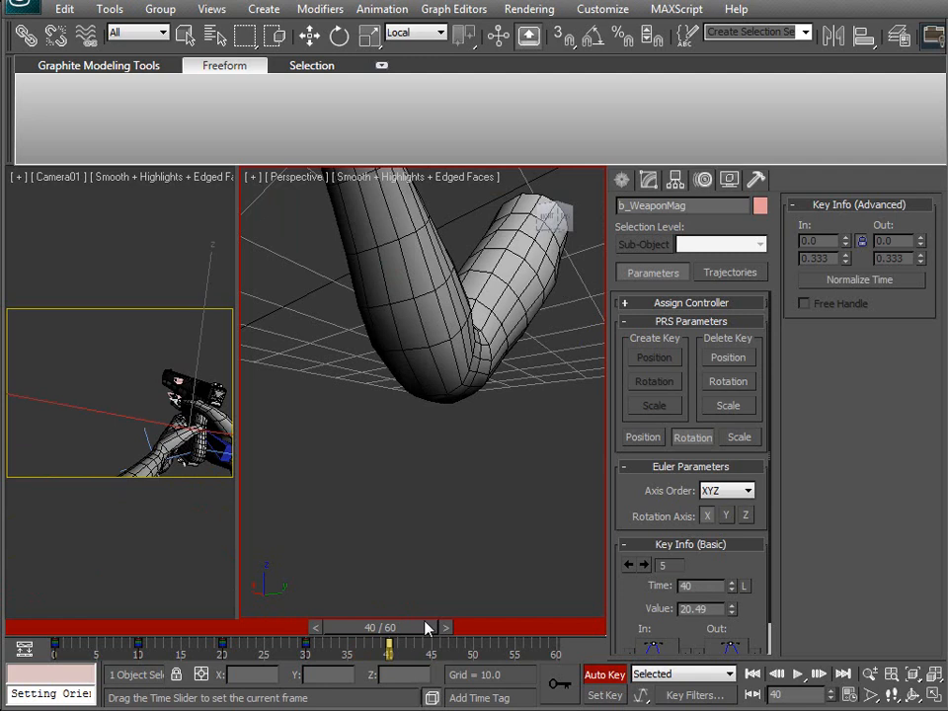
Check the magazine's fit from below the grip and shift b_WeaponMag's frame 40 key to frame 35.
key("w")
scroll(414, 480, "down", 4)
middle_click_drag(407, 421, 398, 473, "alt")
scroll(459, 418, "up", 3)
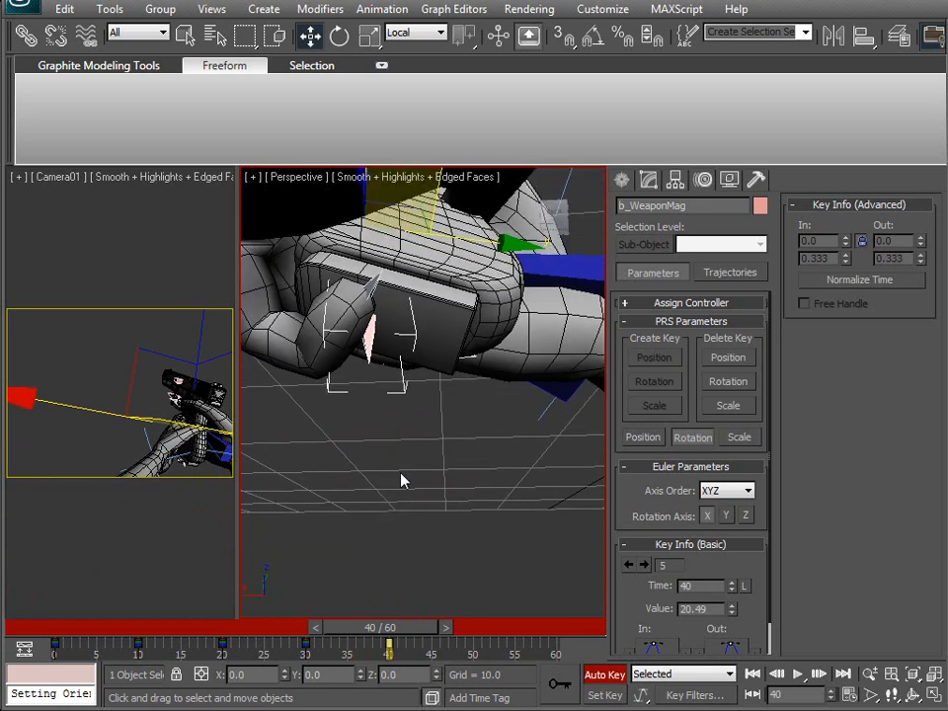
left_click_drag(369, 628, 398, 628)
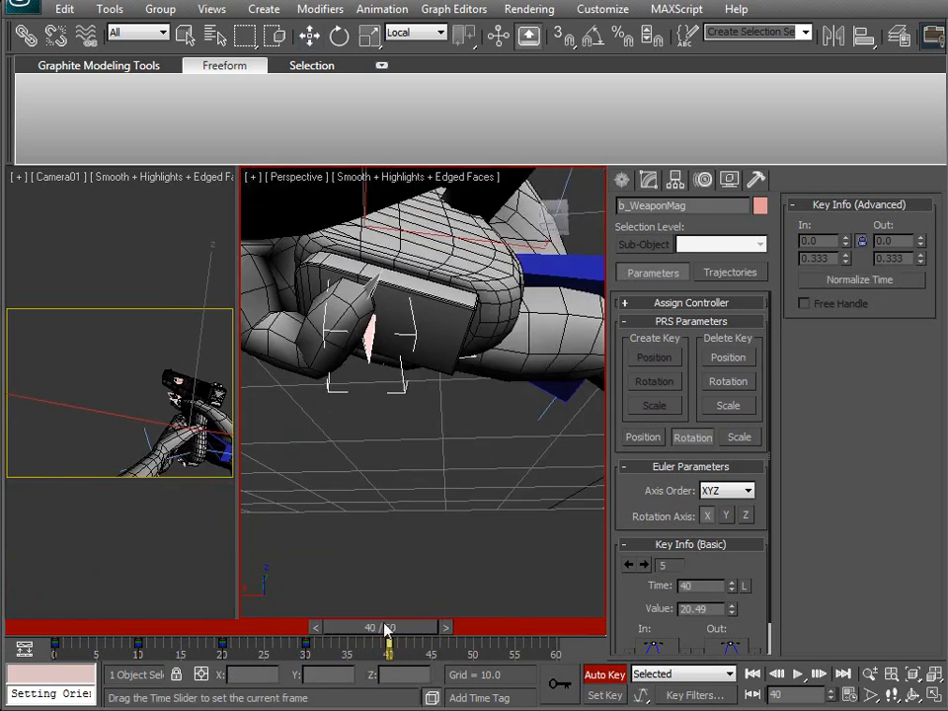
middle_click_drag(388, 452, 373, 488, "alt")
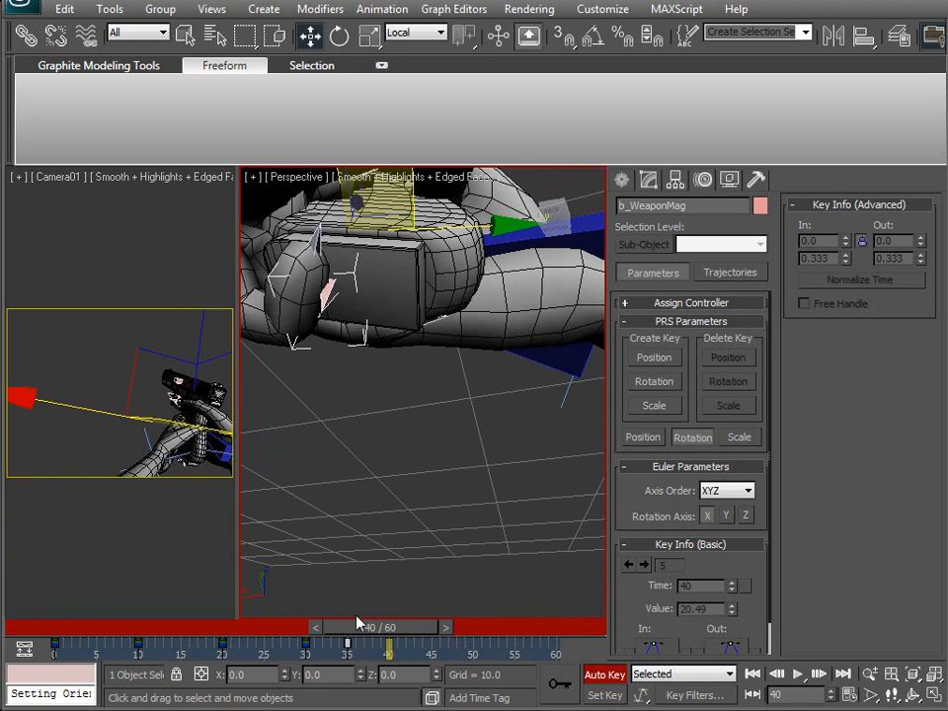
middle_click_drag(387, 528, 391, 314, "alt")
Move b_WeaponMag about 5.5 units down along its local Z axis at frame 40 to draw the magazine below the grip.
left_click_drag(382, 282, 345, 554)
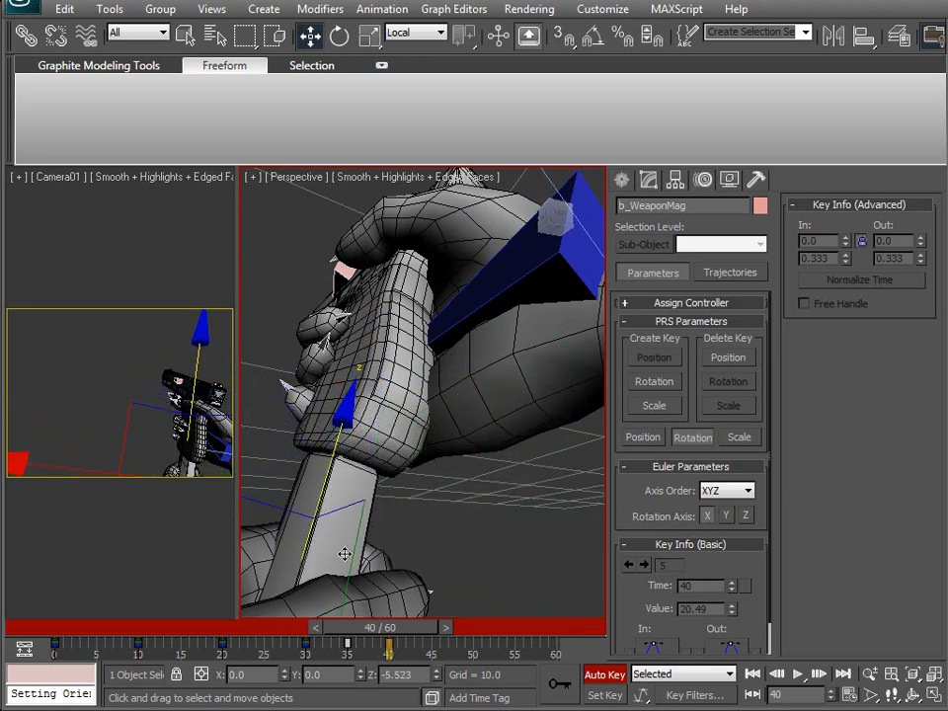
middle_click_drag(330, 566, 462, 631, "alt")
middle_click_drag(451, 573, 389, 474)
scroll(397, 441, "down", 3)
Check the magazine around frames 34 and 35, reselect b_WeaponMag and move its pulled-out key from frame 40 to frame 35.
left_click_drag(382, 635, 351, 630)
key("w")
middle_click_drag(380, 573, 404, 425, "alt")
left_click(404, 426)
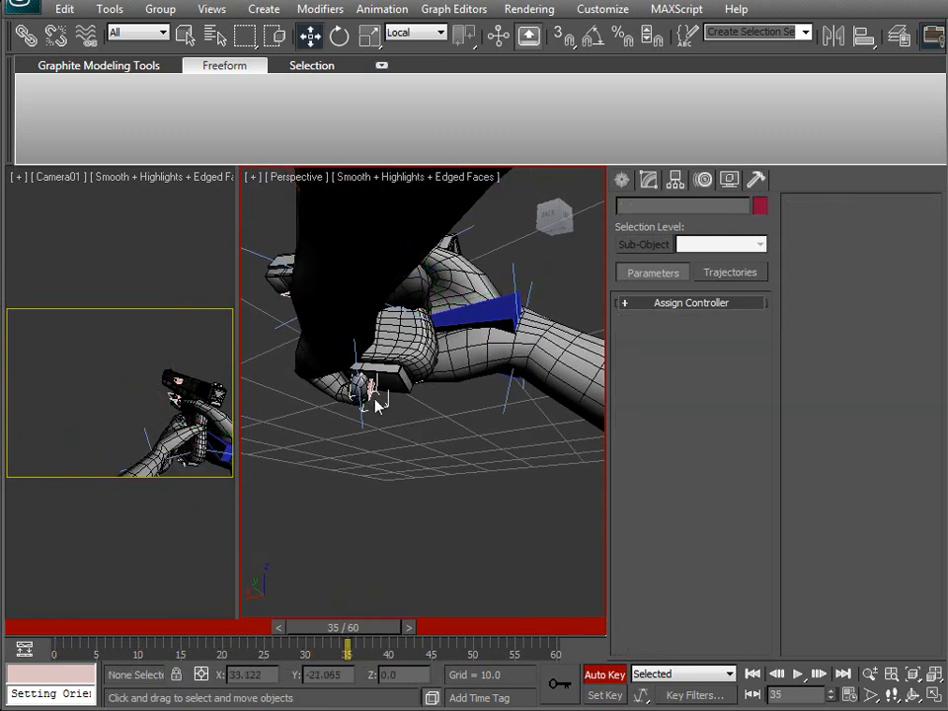
mouse_move(358, 619)
left_mouse_down()
mouse_move(379, 632)
mouse_move(425, 632)
mouse_move(351, 628)
left_mouse_up()
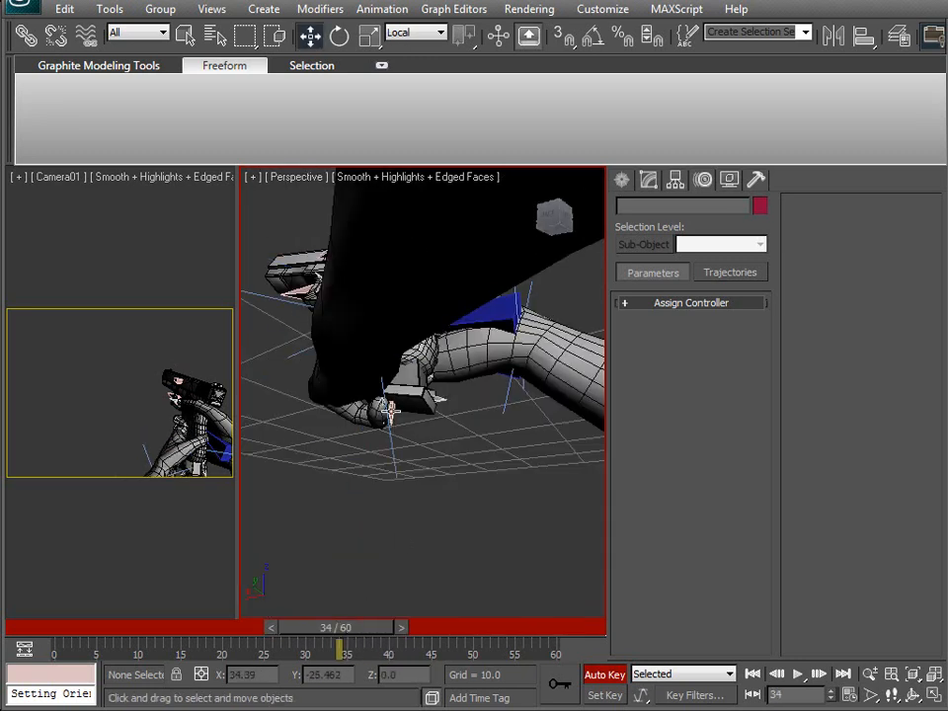
left_click(388, 449)
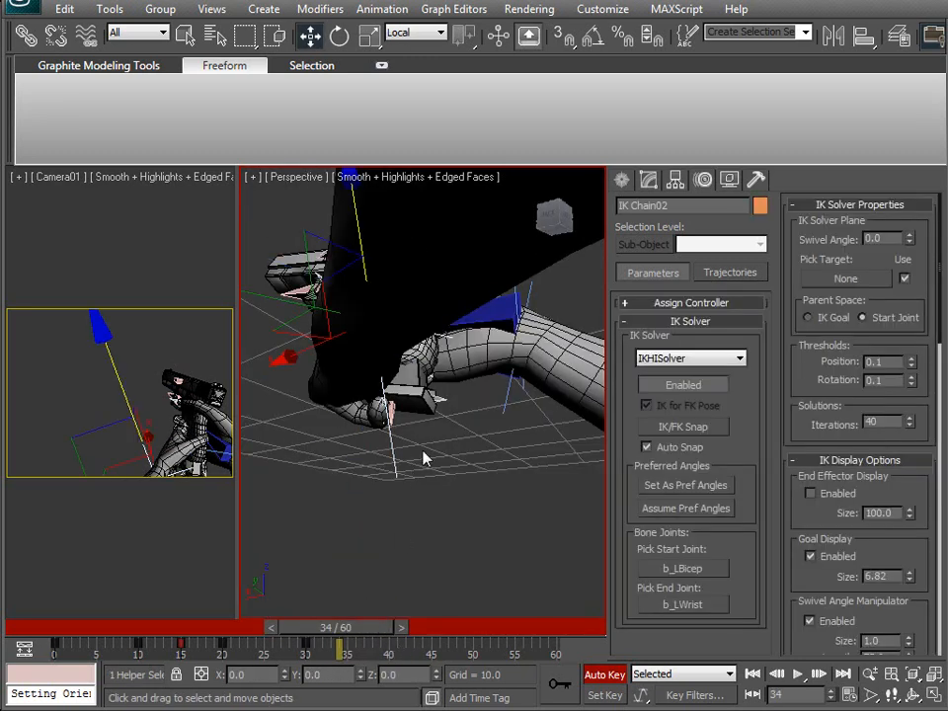
middle_click_drag(419, 484, 429, 483, "alt")
left_click(383, 417)
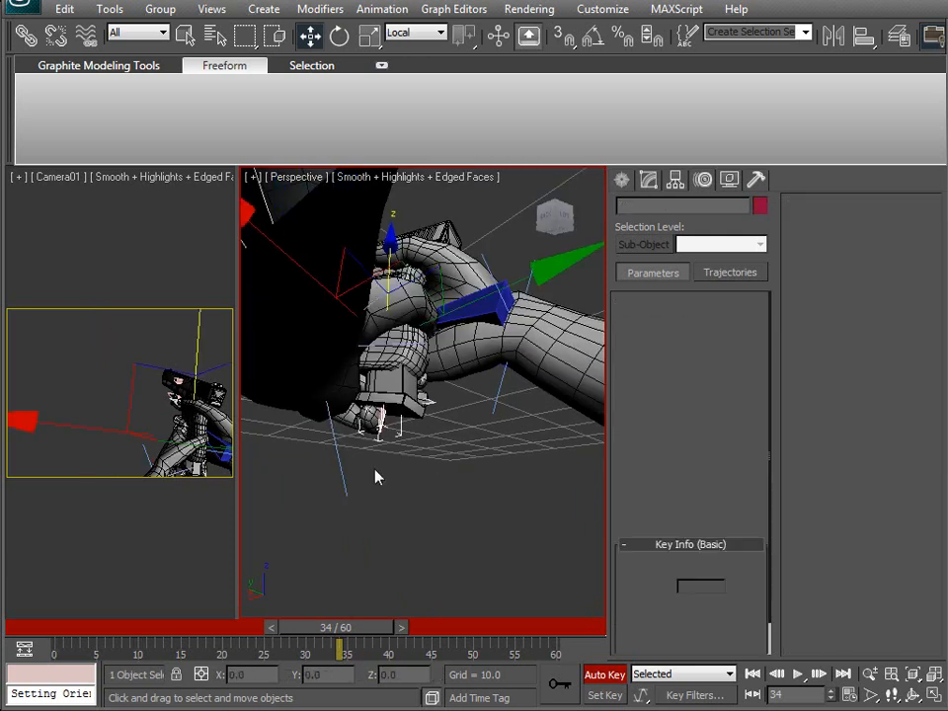
middle_click_drag(383, 417, 359, 551, "alt")
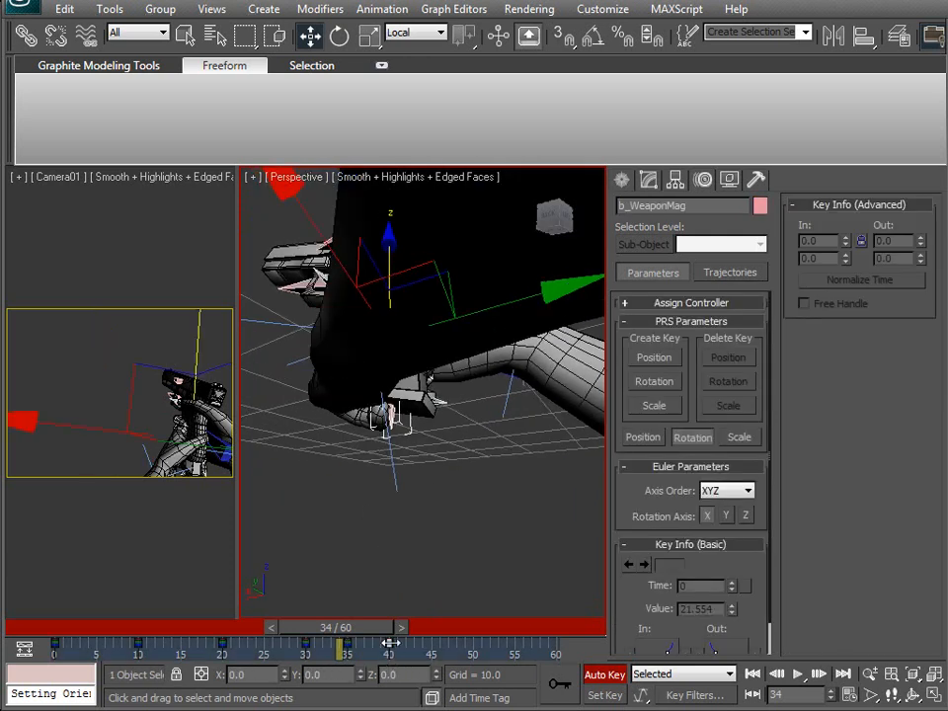
mouse_move(348, 642)
left_mouse_down()
mouse_move(327, 635)
mouse_move(387, 631)
mouse_move(317, 629)
mouse_move(371, 634)
mouse_move(319, 645)
mouse_move(233, 637)
mouse_move(361, 633)
left_mouse_up()
Rotate b_WeaponSocket about its local axes at frame 35 to align the gun with the magazine, with an X rotation of about 107.3.
scroll(370, 563, "down", 5)
key("w")
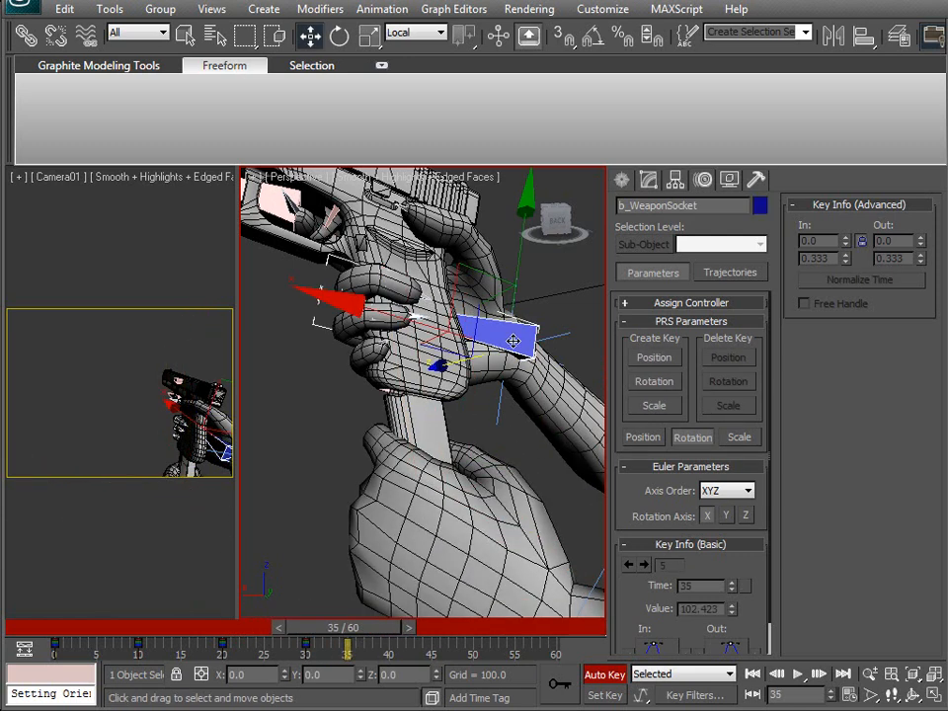
middle_click_drag(451, 416, 455, 436)
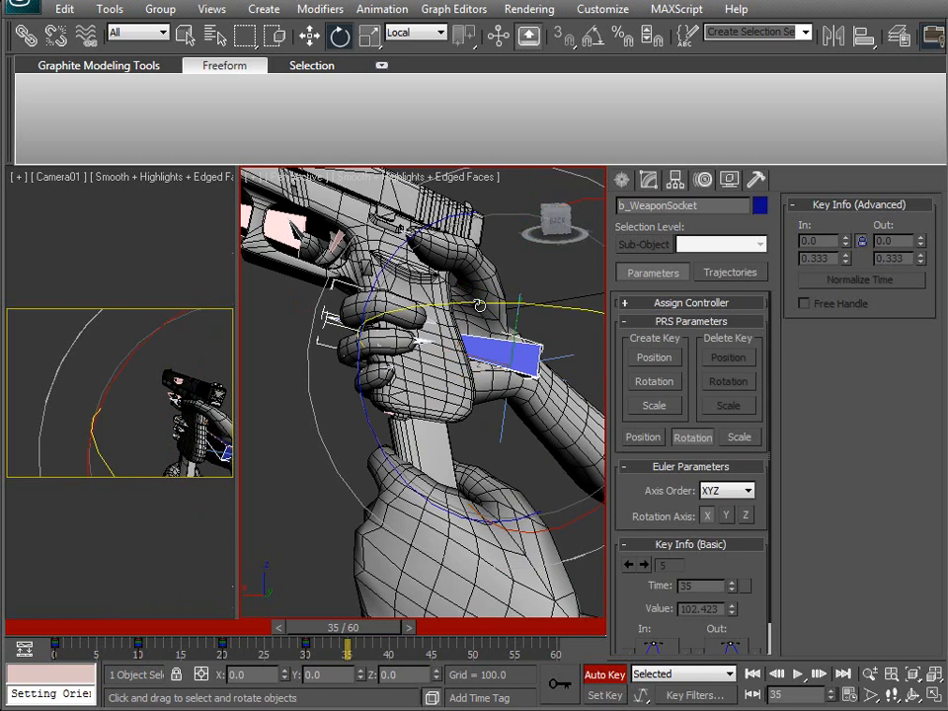
left_click_drag(478, 306, 492, 312)
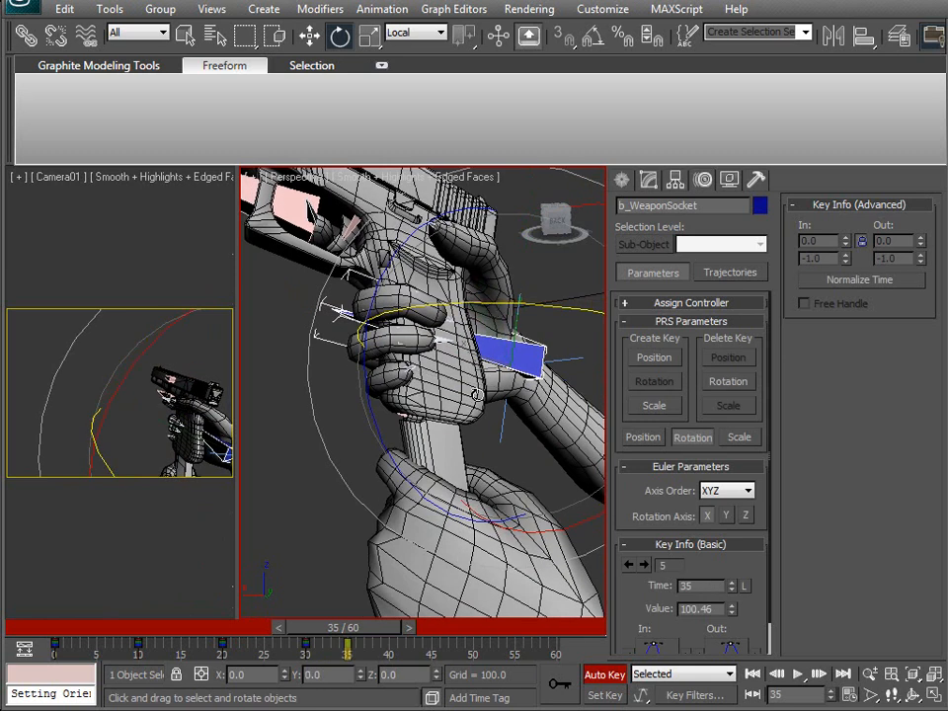
middle_click_drag(478, 380, 403, 427, "alt")
left_click_drag(540, 450, 544, 435)
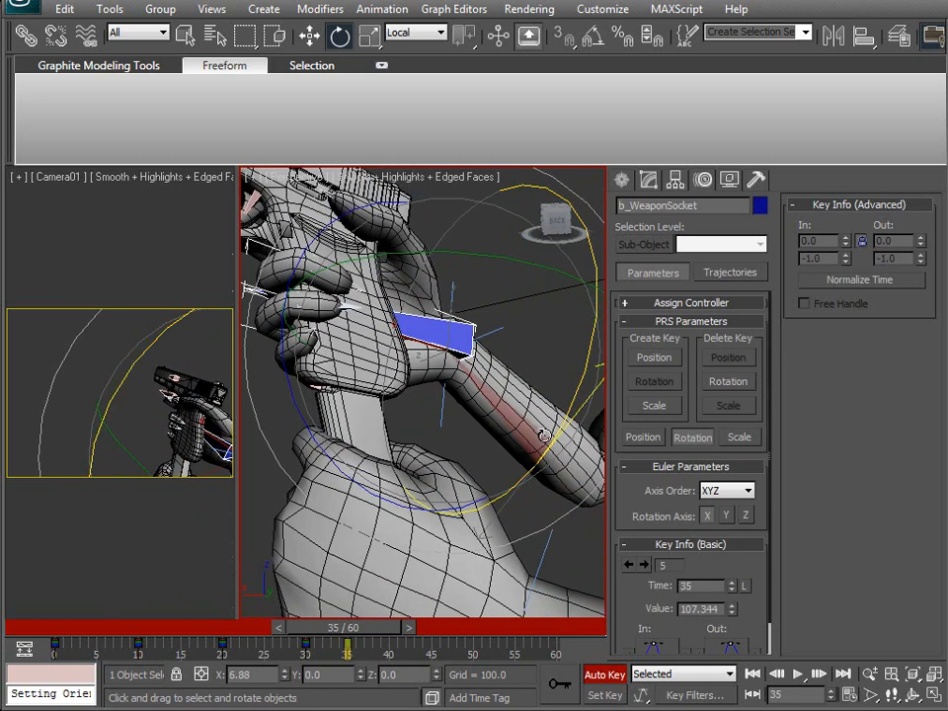
Try to move b_WeaponMag's frame 20 key to frame 17 and inspect the magazine and left-hand fingers up to frame 20.
left_click_drag(378, 628, 262, 626)
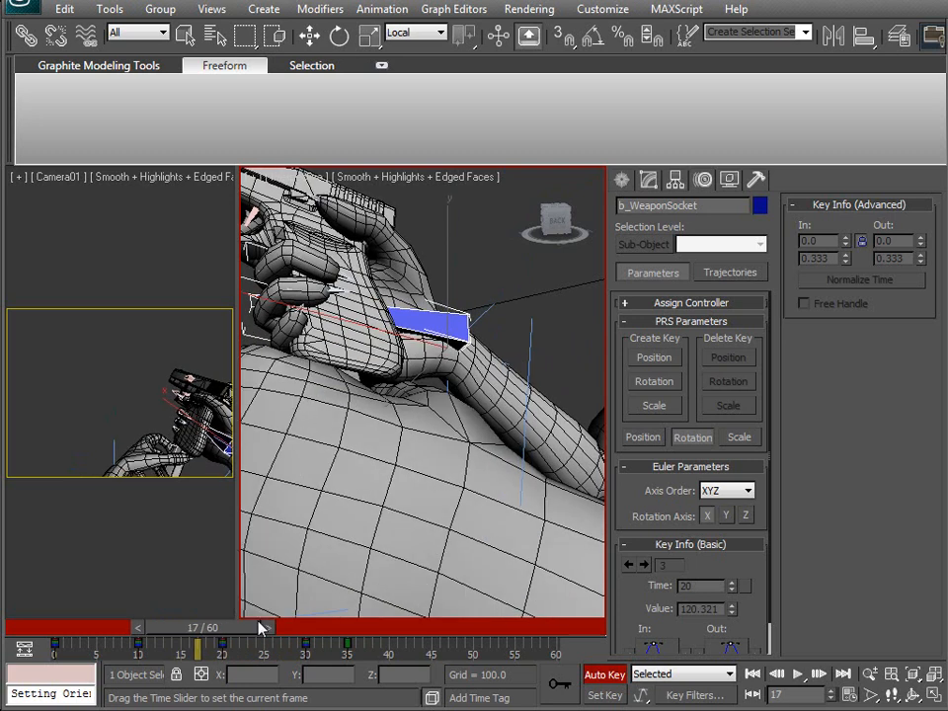
middle_click_drag(404, 486, 315, 358, "alt")
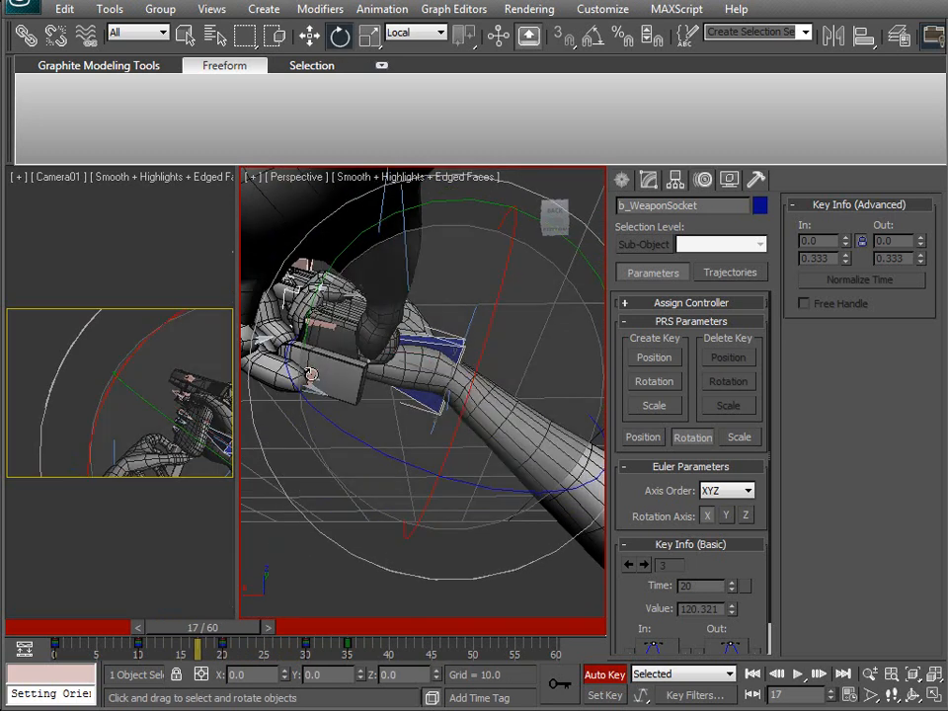
left_click(313, 381)
middle_click_drag(328, 403, 357, 433)
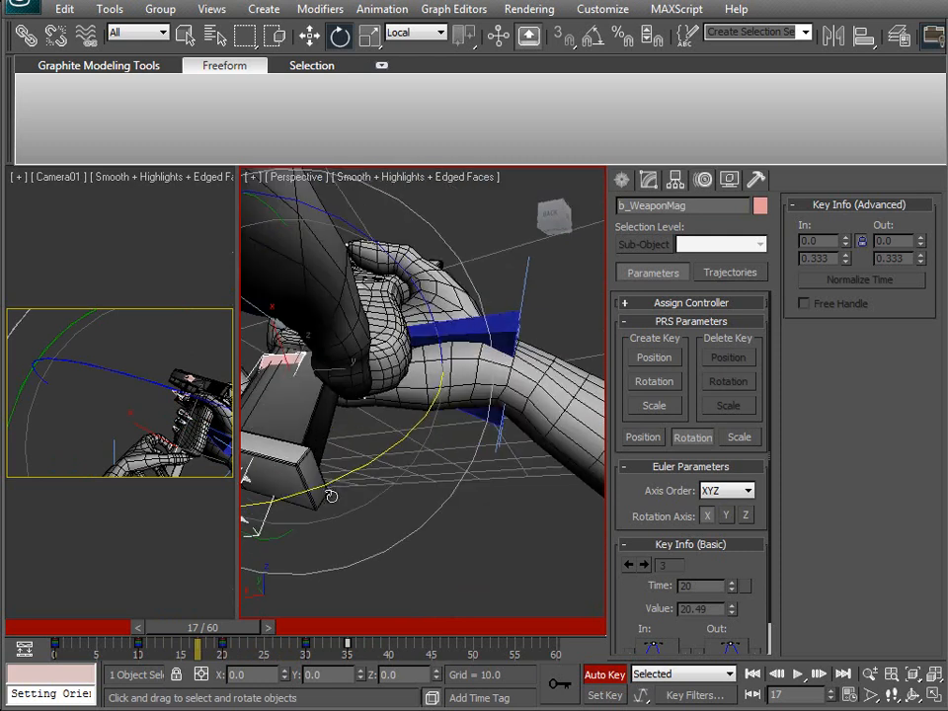
middle_click_drag(418, 455, 425, 455, "alt")
left_click_drag(219, 640, 198, 643)
key("e")
middle_click_drag(356, 484, 551, 407, "alt")
scroll(404, 493, "up", 3)
mouse_move(400, 498)
middle_mouse_down()
mouse_move(367, 505)
mouse_move(404, 507)
mouse_move(414, 485)
middle_mouse_up()
left_click_drag(208, 631, 255, 624)
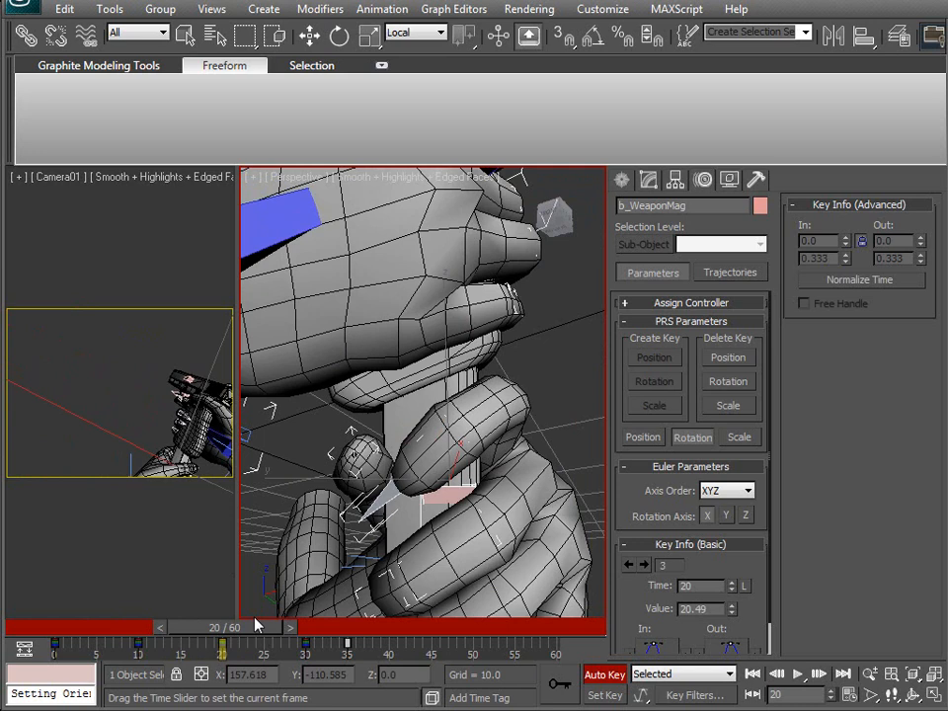
Inspect the left hand's grip on the magazine at frame 20 and the magazine's placement at frame 10.
key("e")
middle_click_drag(334, 435, 369, 523, "alt")
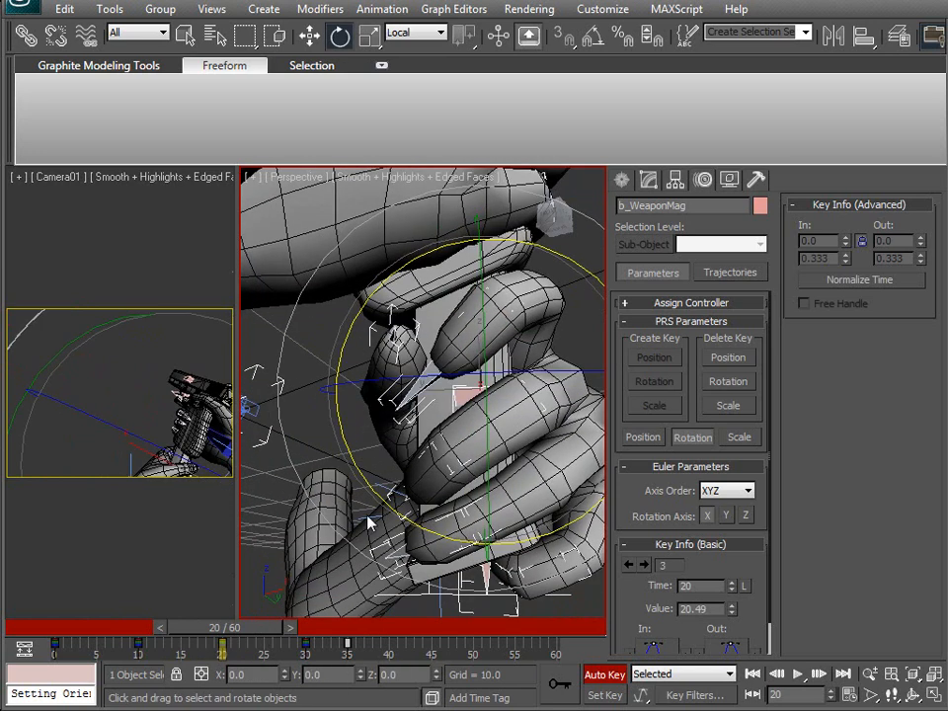
left_click(221, 647)
left_click_drag(221, 647, 216, 646, "shift")
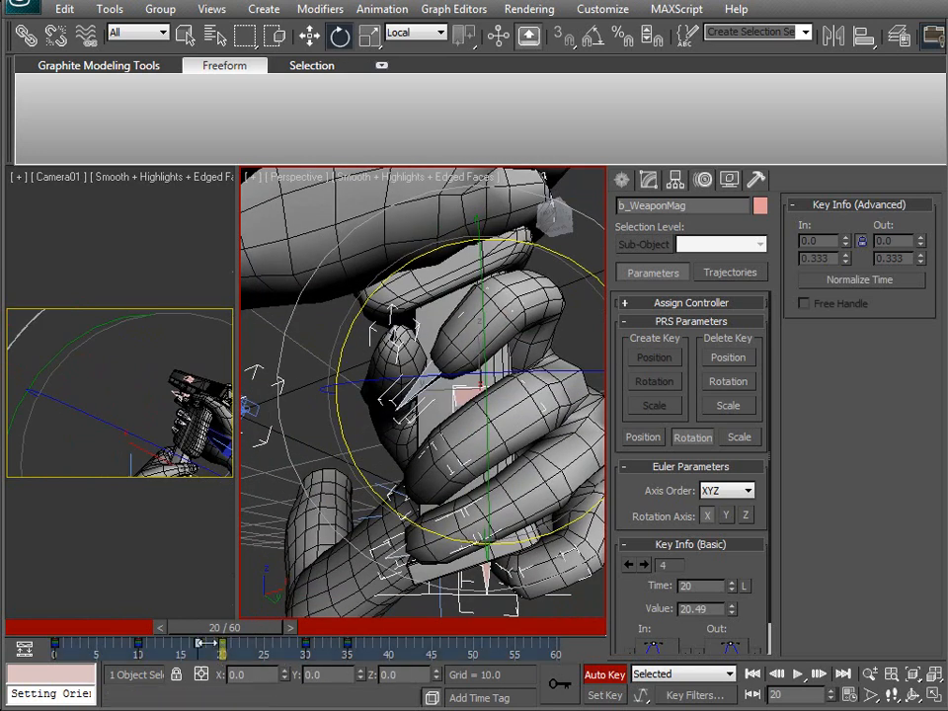
left_click_drag(142, 647, 142, 646, "shift")
left_click_drag(225, 630, 151, 641)
key("e")
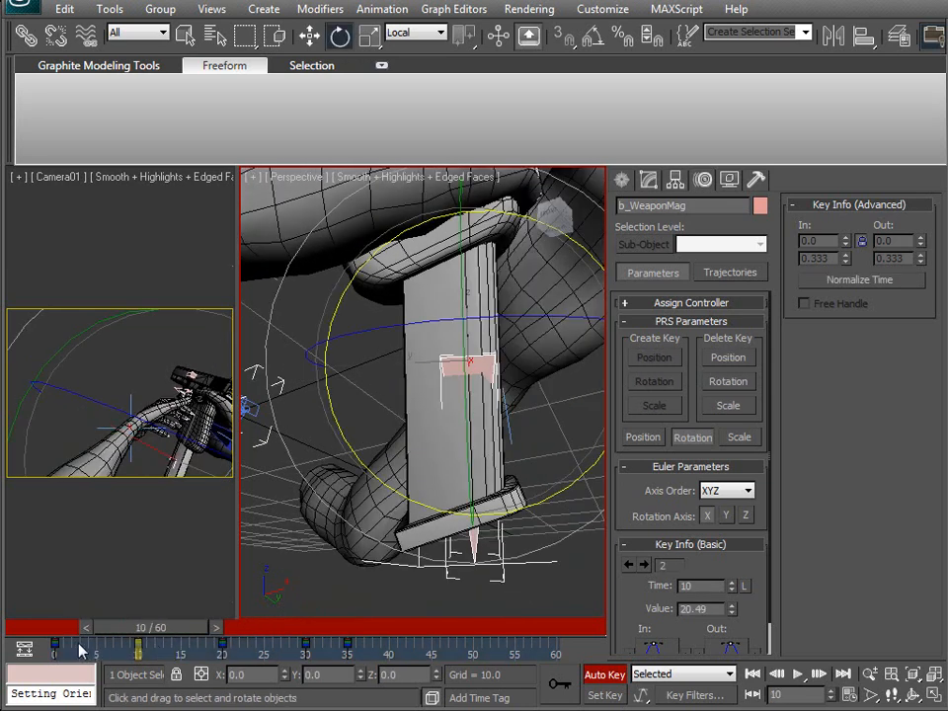
Try to move b_WeaponMag about 0.5 units along its local Y axis at frame 15.
left_click_drag(55, 643, 62, 644, "shift")
left_click_drag(136, 644, 182, 639, "shift")
key("w")
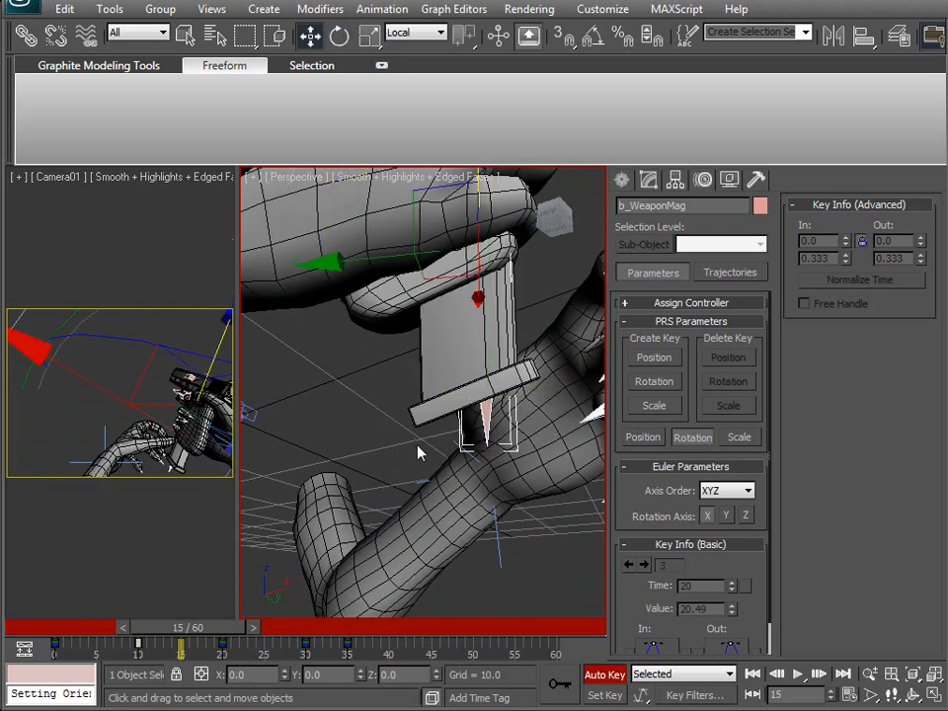
left_click_drag(399, 261, 372, 266)
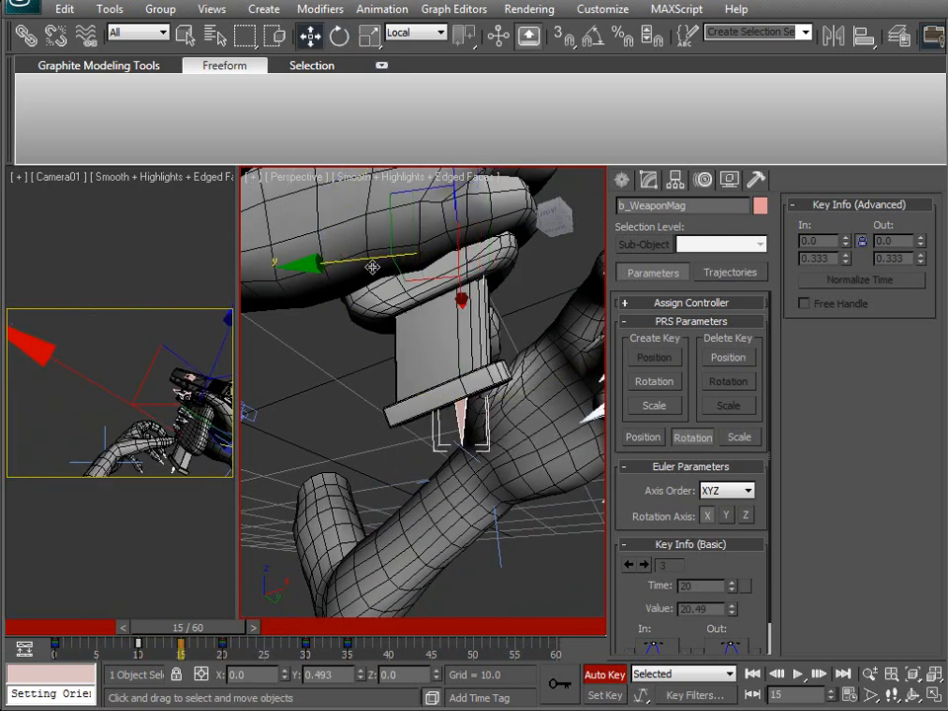
left_click_drag(198, 629, 231, 633)
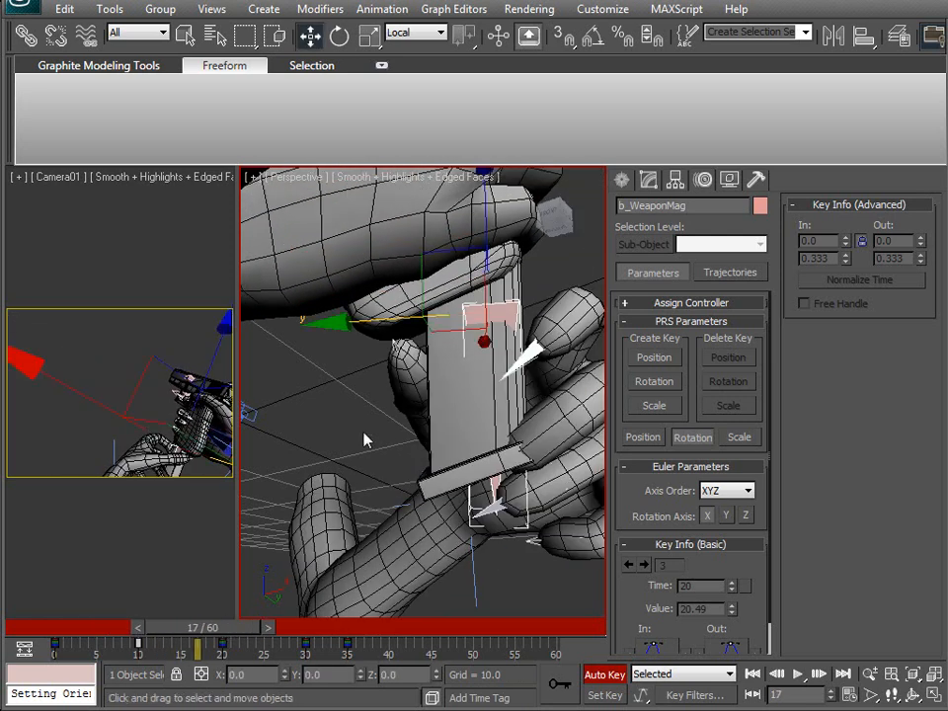
Set linear tangents on b_WeaponMag's X and Z Position keys at frames 10 and 20 in the Curve Editor.
right_click(531, 421)
left_click(413, 550)
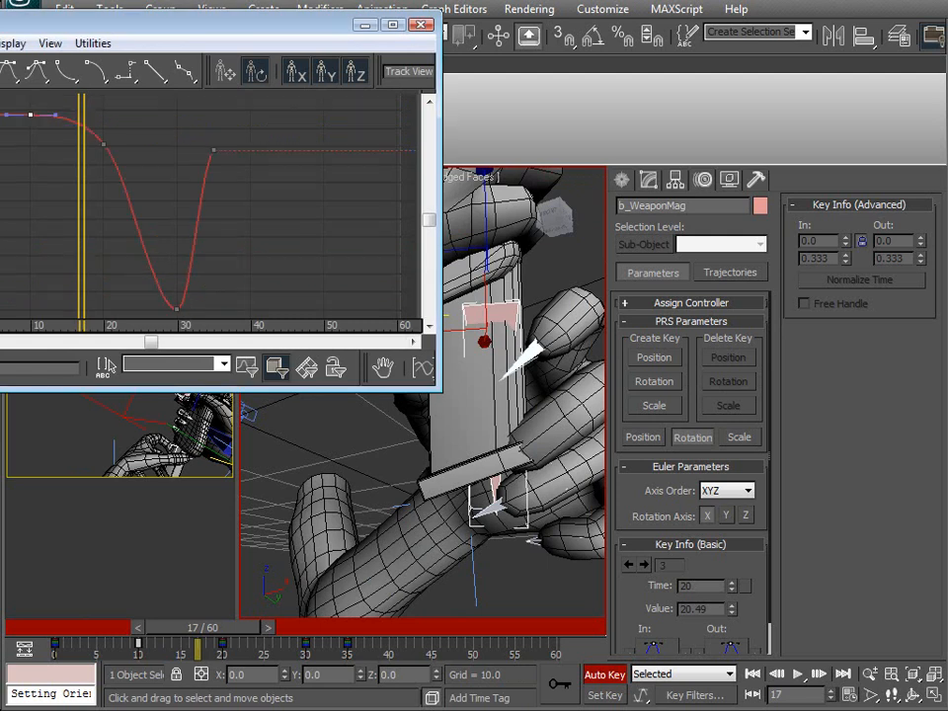
middle_click_drag(15, 171, 41, 136)
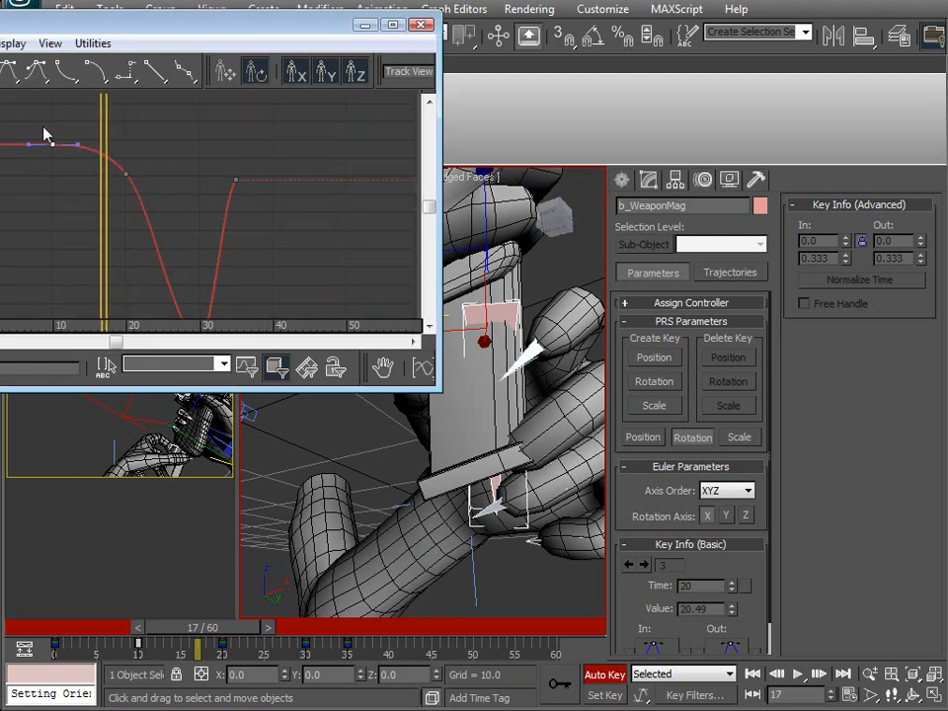
left_click(155, 72)
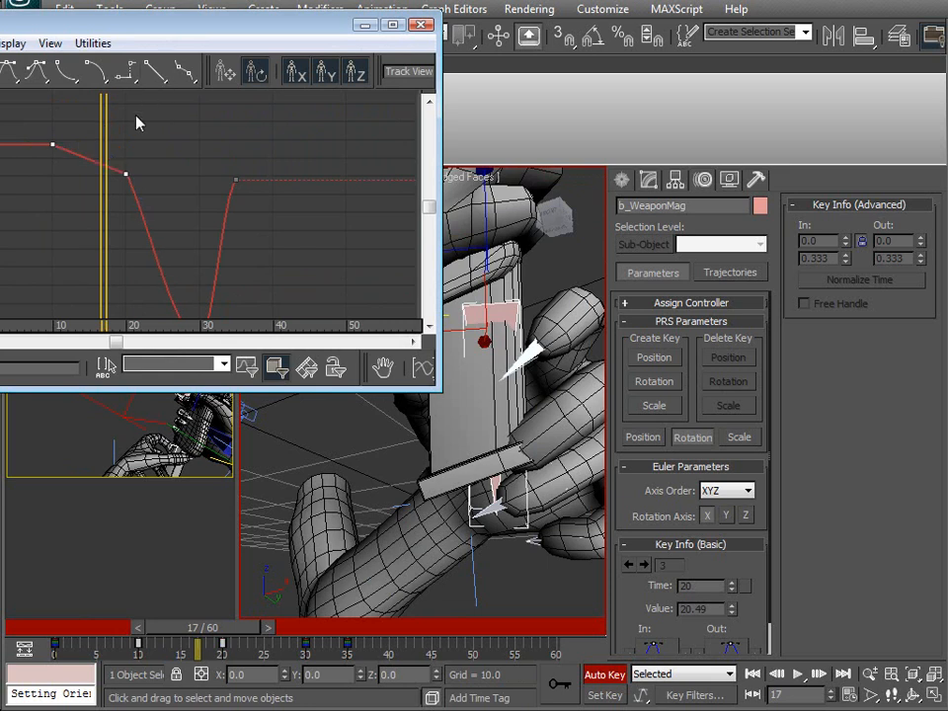
middle_click_drag(100, 235, 88, 146)
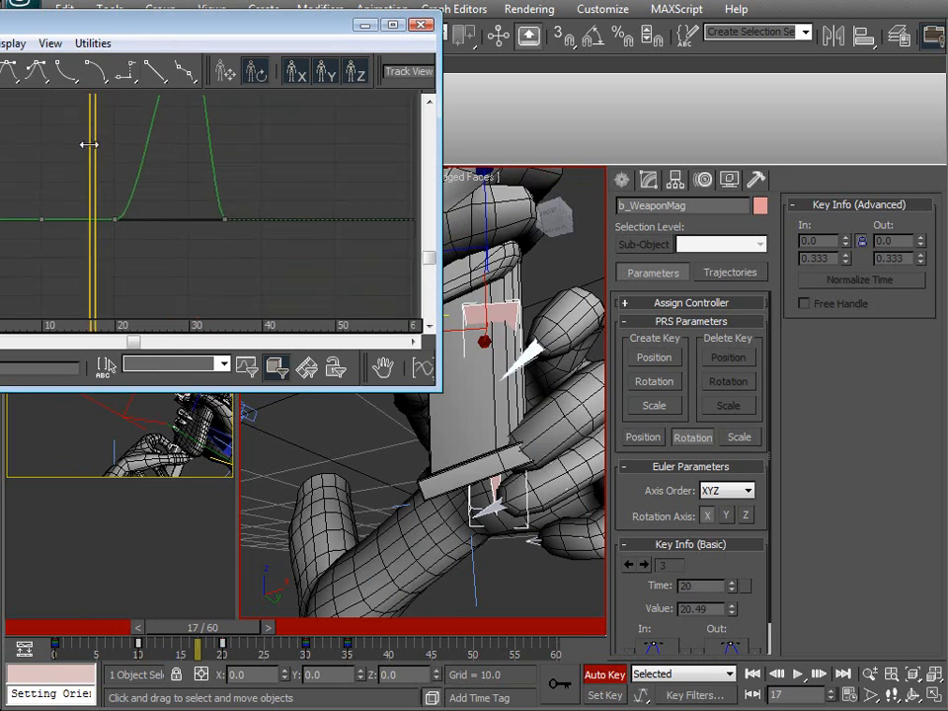
middle_click_drag(108, 187, 126, 233)
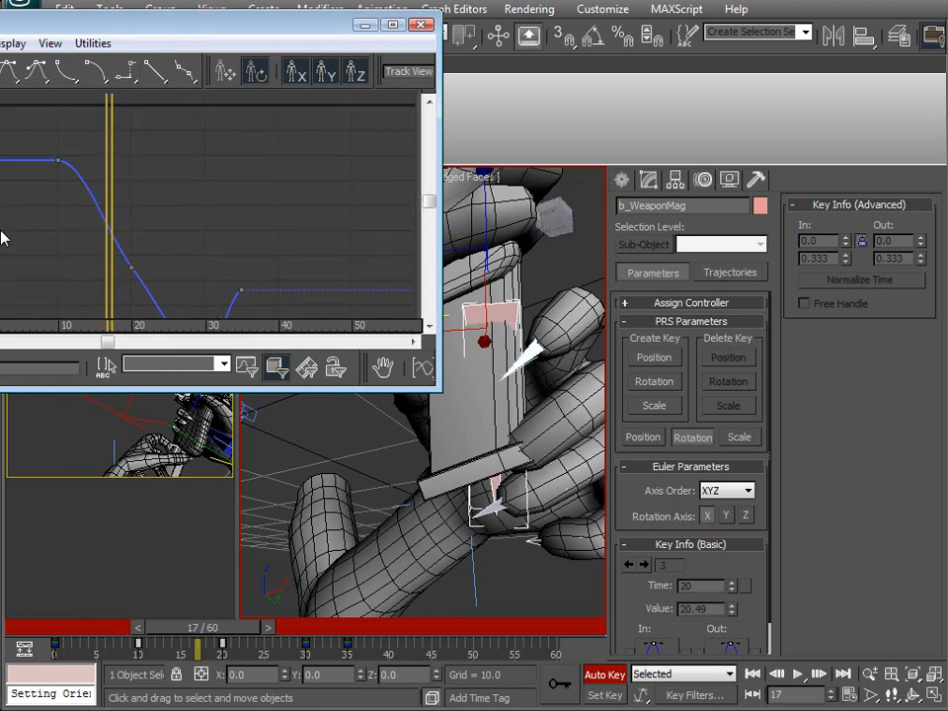
left_click(155, 74)
middle_click_drag(398, 516, 392, 543, "alt")
mouse_move(230, 633)
left_mouse_down()
mouse_move(176, 640)
mouse_move(230, 639)
mouse_move(222, 640)
left_mouse_up()
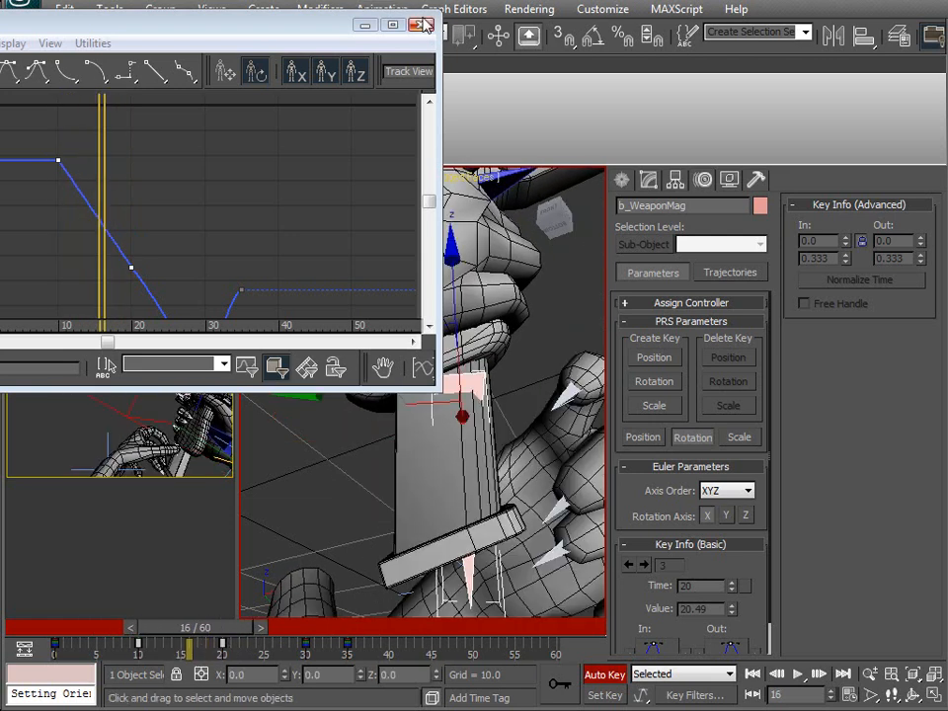
Review b_WeaponMag's X, Y and Z Position curves, and close the Curve Editor.
left_click_drag(187, 35, 584, 118)
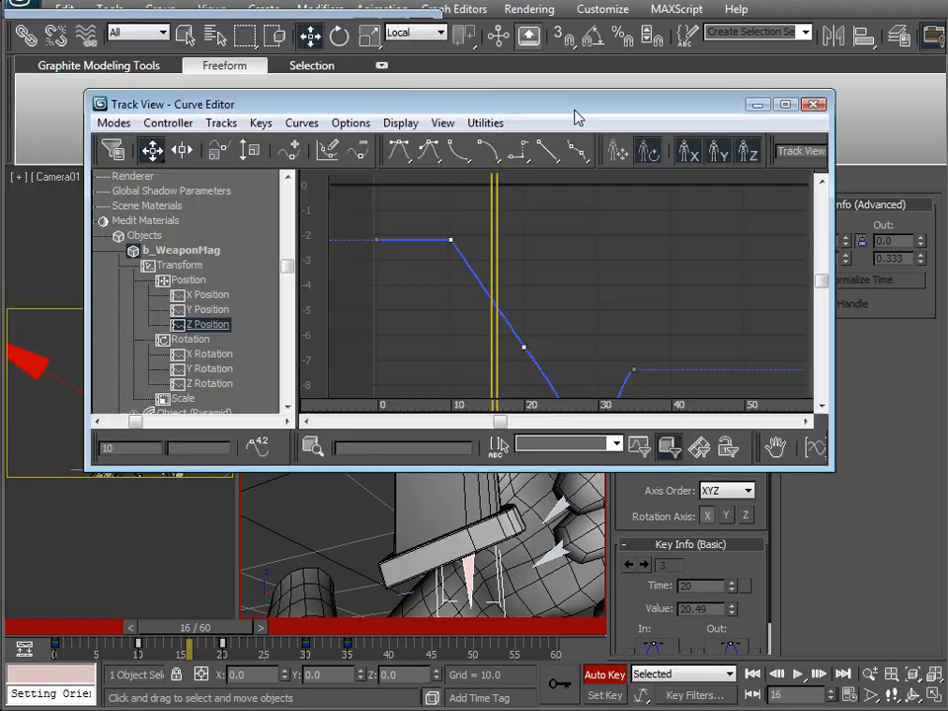
middle_click_drag(432, 328, 376, 314)
left_click(208, 294)
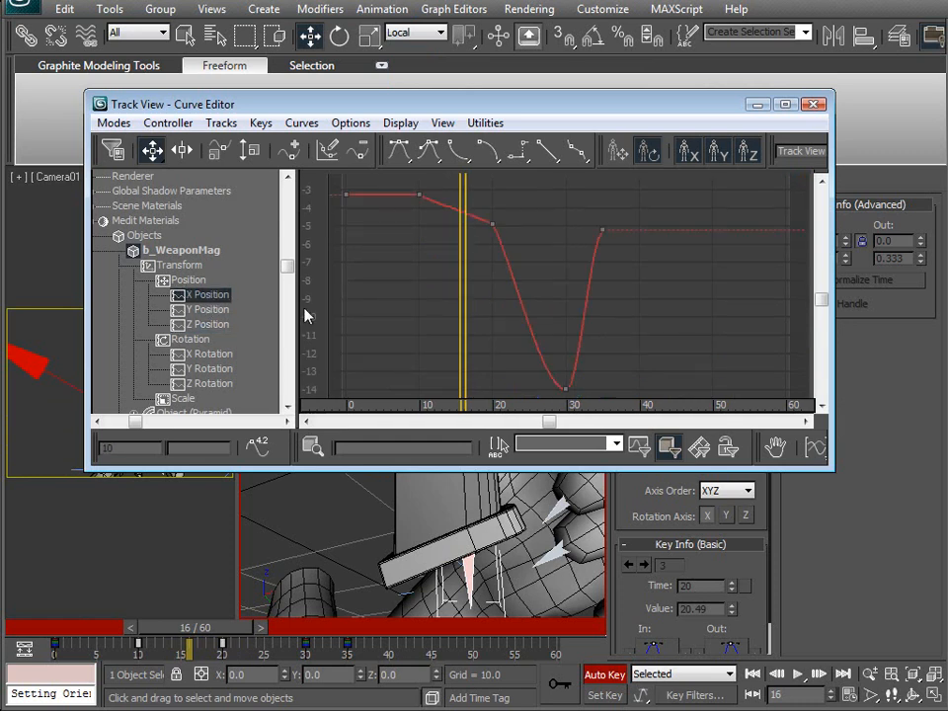
left_click(213, 311)
middle_click_drag(427, 394, 443, 314)
left_click(219, 324)
middle_click_drag(357, 260, 355, 306)
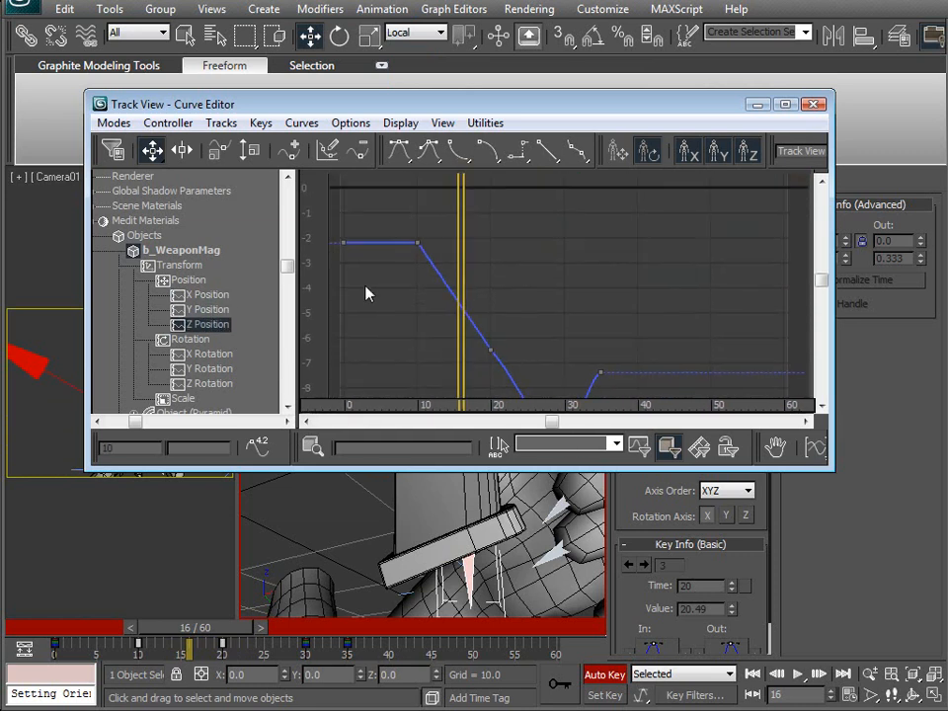
left_click_drag(494, 349, 494, 349)
left_click(815, 108)
Examine the magazine below the grip and the left hand around it at frames 34, 35 and beyond.
middle_click_drag(459, 452, 400, 428, "alt")
scroll(439, 442, "up", 4)
left_click_drag(194, 620, 344, 652)
key("w")
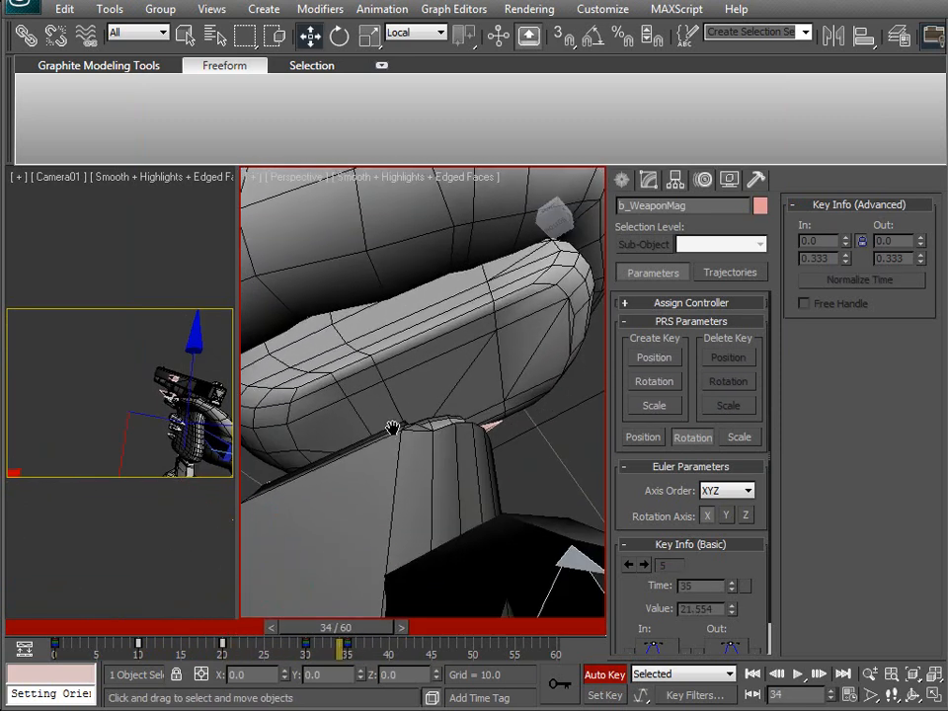
scroll(393, 428, "down", 5)
middle_click_drag(393, 429, 299, 406, "alt")
scroll(366, 429, "up", 4)
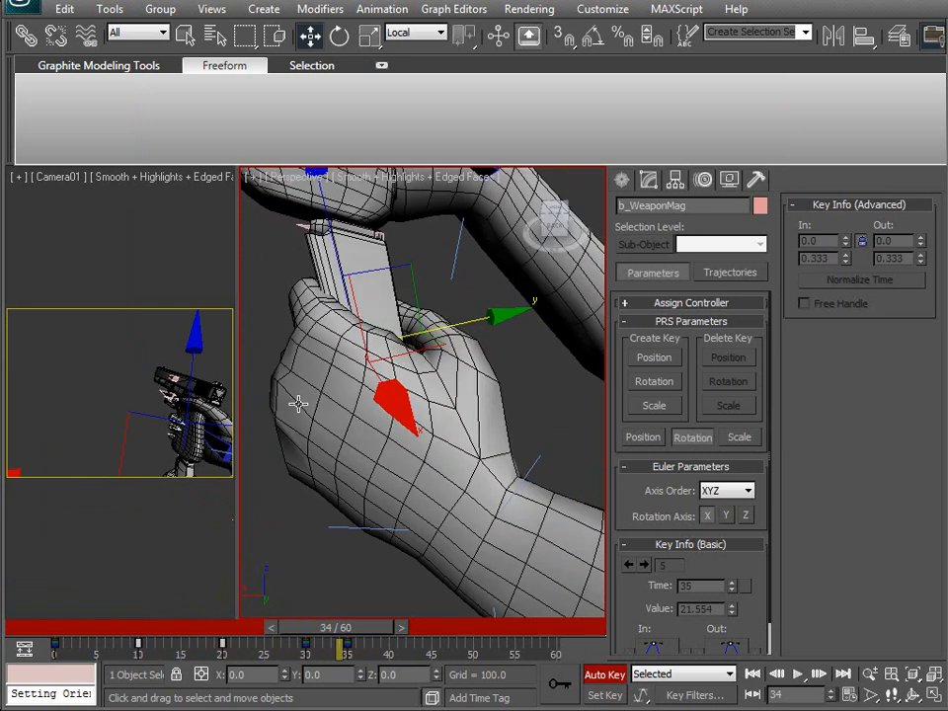
left_click_drag(343, 624, 356, 625)
middle_click_drag(377, 403, 426, 456)
middle_click_drag(329, 565, 414, 411)
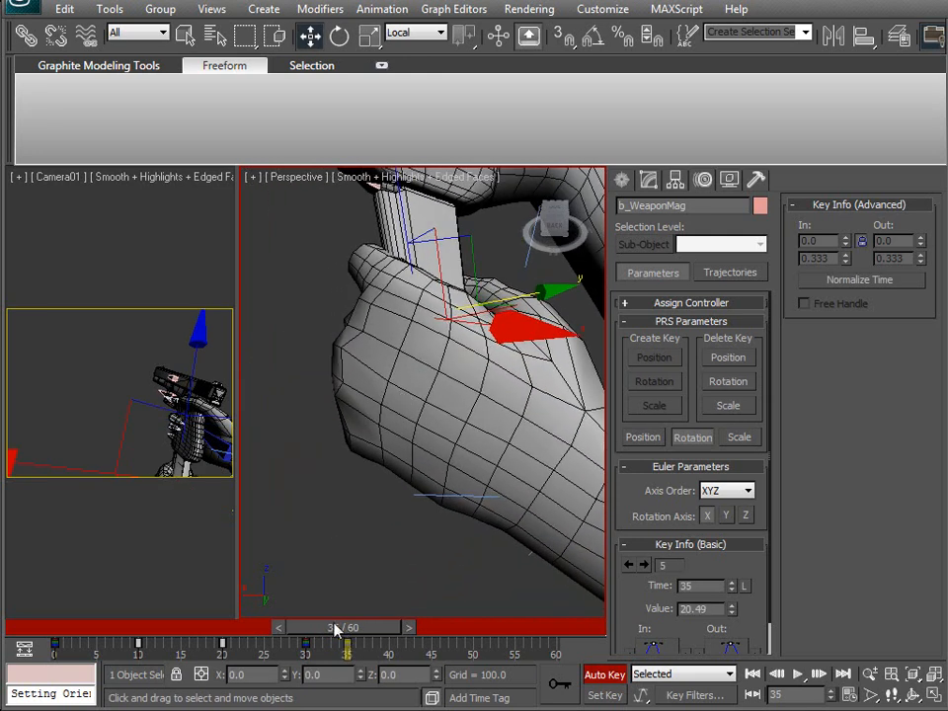
left_click_drag(326, 628, 366, 623)
middle_click_drag(383, 464, 416, 407, "alt")
middle_click_drag(399, 366, 435, 553)
left_click_drag(442, 626, 381, 668)
key("w")
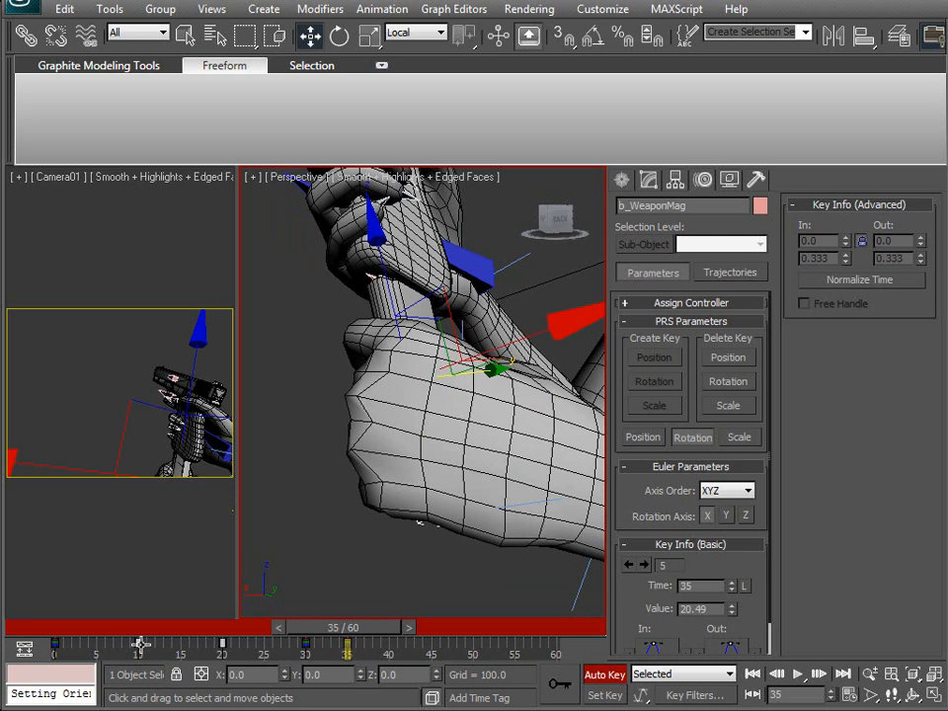
Copy b_WeaponMag's frame 10 key to frame 40 to seat the magazine back in the grip.
left_click_drag(309, 635, 347, 628)
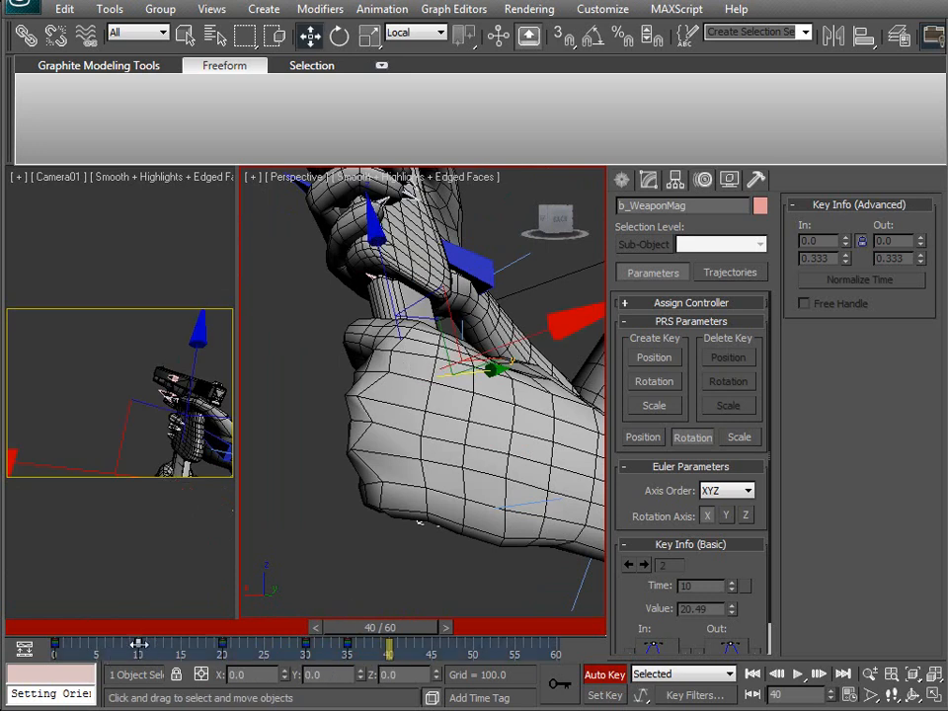
left_click_drag(137, 642, 383, 640)
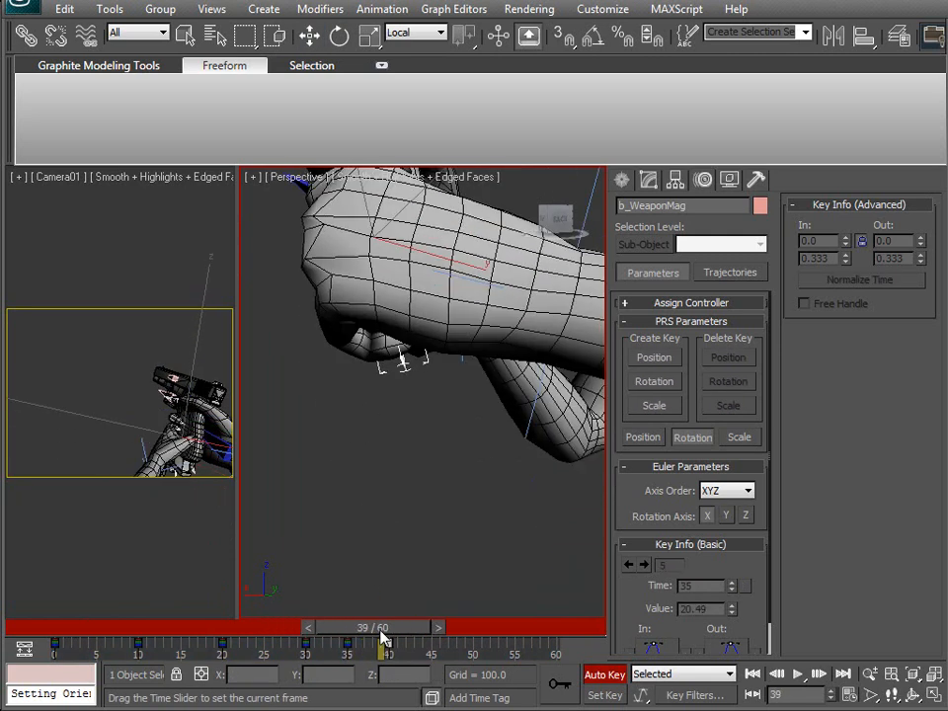
key("w")
Examine the left hand's hold on the magazine at frame 35 from several angles.
middle_click_drag(455, 402, 381, 450, "alt")
mouse_move(331, 635)
left_mouse_down()
mouse_move(341, 635)
mouse_move(314, 634)
mouse_move(363, 631)
mouse_move(307, 631)
mouse_move(390, 628)
mouse_move(265, 632)
mouse_move(343, 627)
mouse_move(331, 619)
left_mouse_up()
key("w")
middle_click_drag(380, 493, 463, 360, "alt")
middle_click_drag(458, 444, 553, 440)
scroll(416, 381, "down", 3)
middle_click_drag(424, 504, 477, 555, "alt")
middle_click_drag(447, 479, 467, 444, "alt")
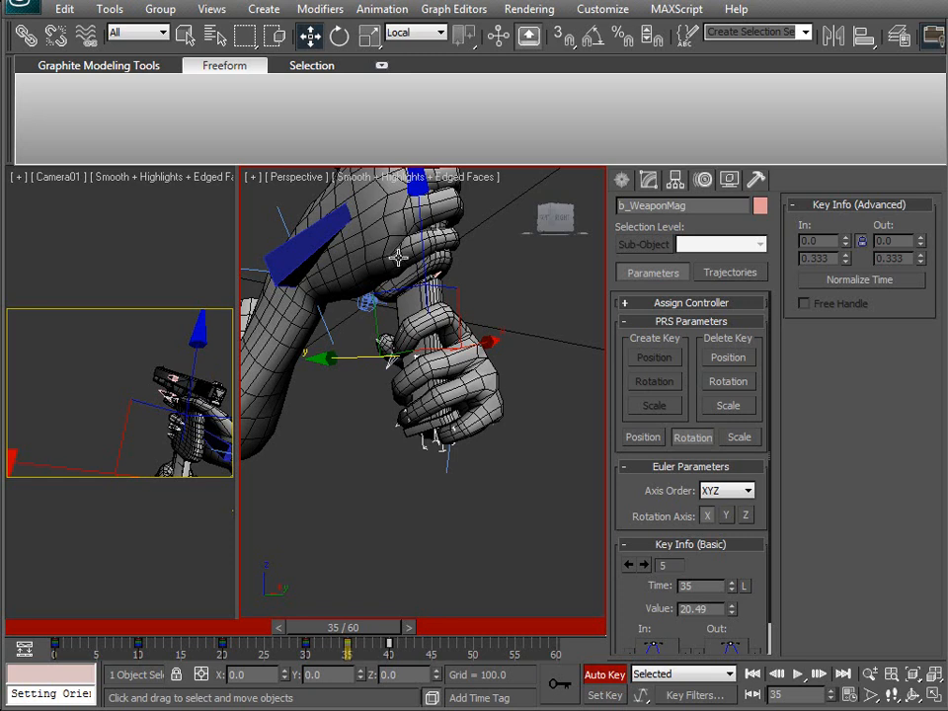
middle_click_drag(392, 553, 264, 506, "alt")
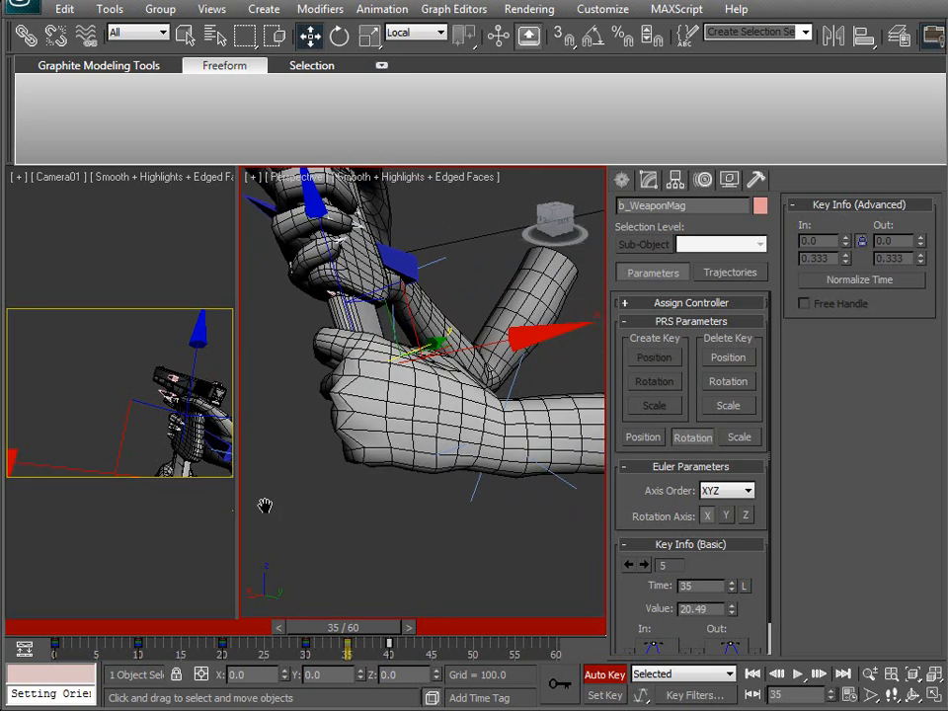
Select the left arm's IK Chain02 and link it to World at frame 35.
left_click(474, 492)
left_click_drag(466, 393, 469, 410)
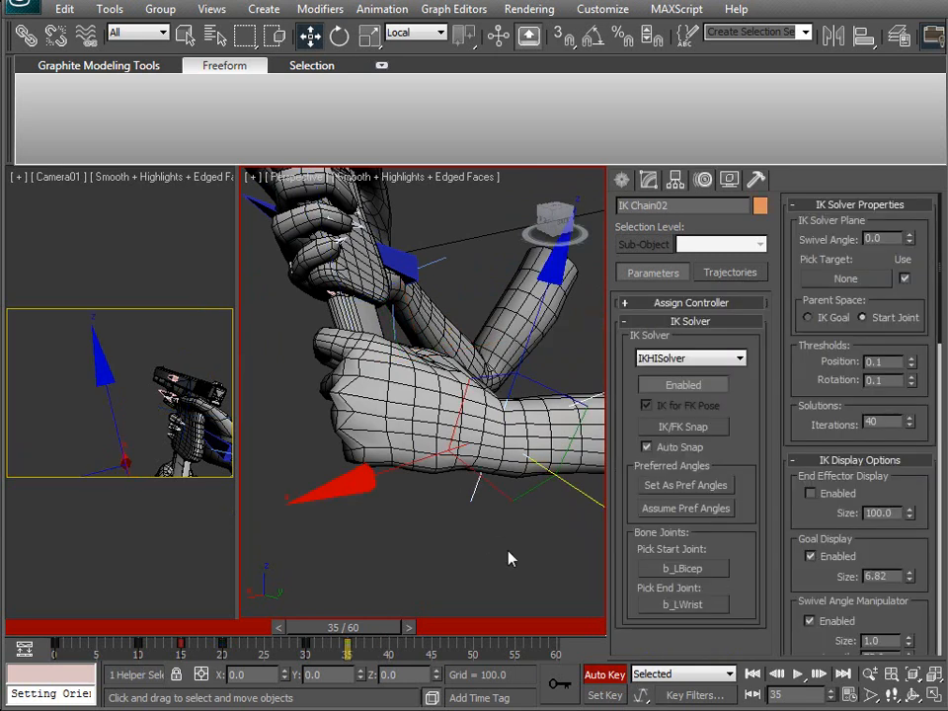
scroll(809, 380, "down", 6)
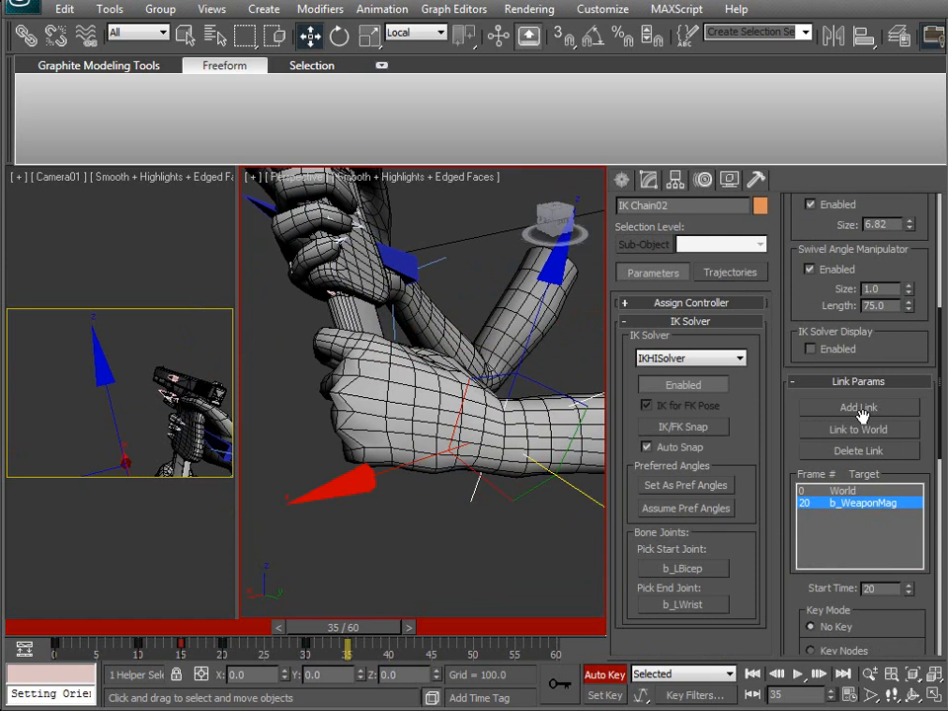
left_click(827, 431)
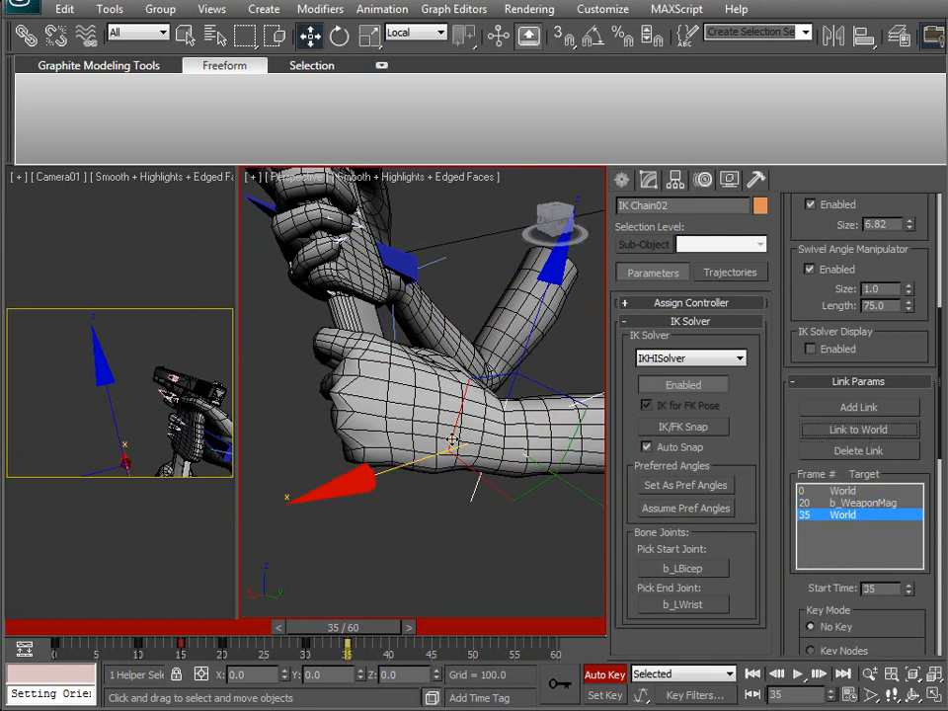
Key b_LWrist's Orientation Constraint layer weight at 100 on frame 34 and set it to 0 at frame 35.
middle_click_drag(444, 483, 415, 492, "alt")
left_click(420, 435)
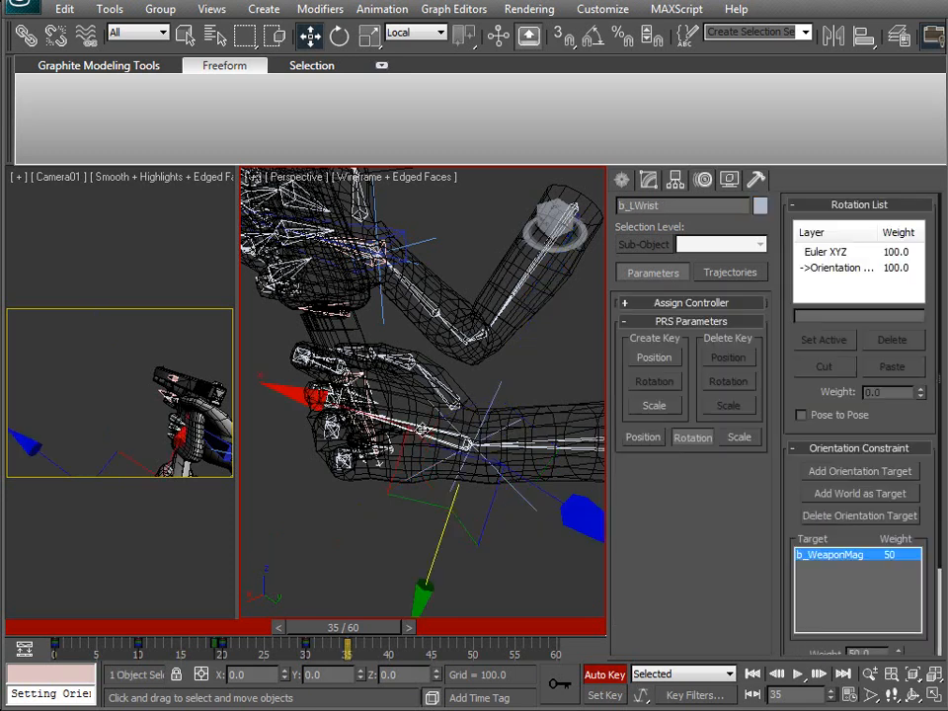
left_click(824, 268)
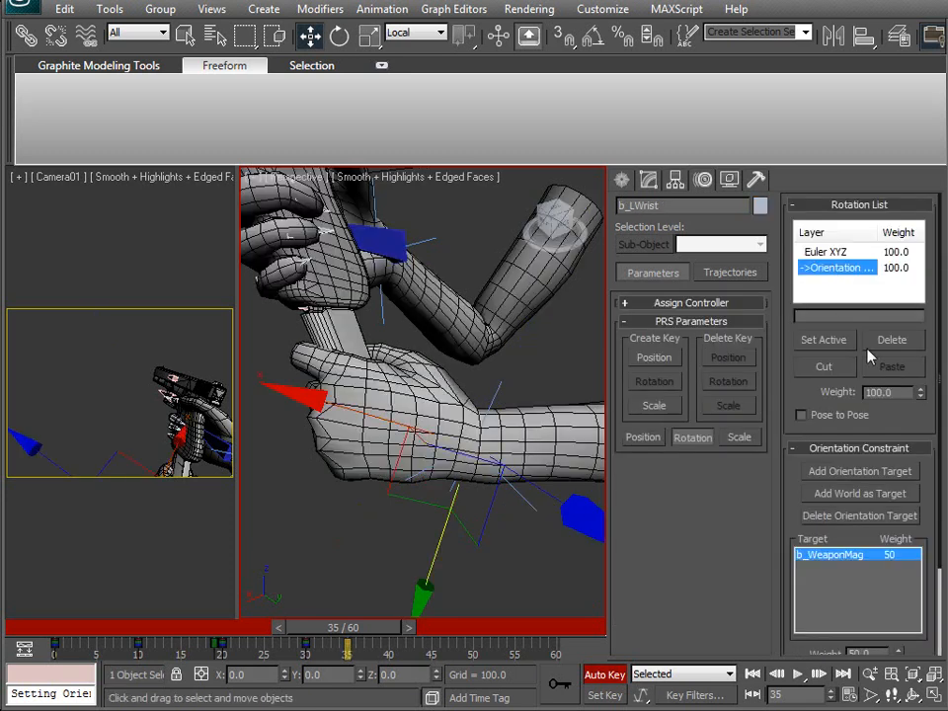
left_click(280, 627)
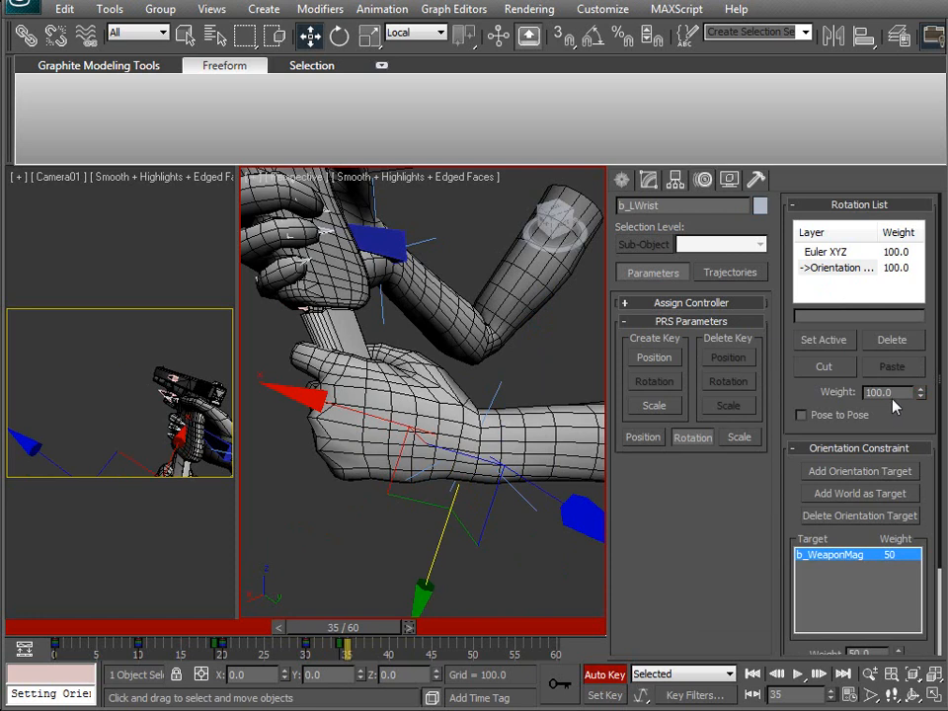
type("0")
key("Return")
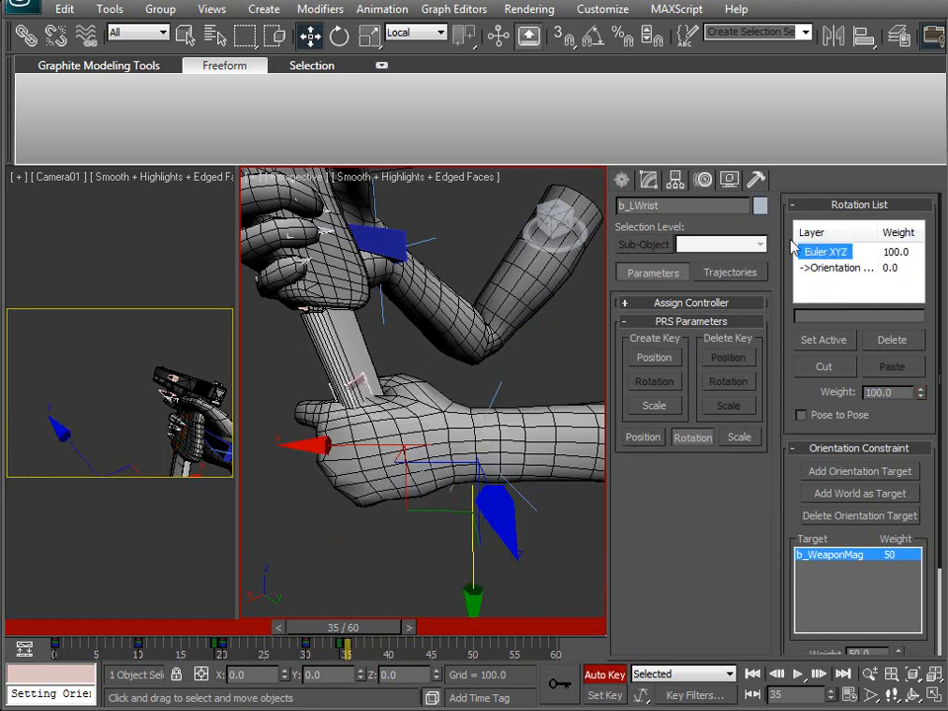
Make Euler XYZ the active rotation layer of b_LWrist and pick b_WeaponMag as the reference coordinate system for rotating.
left_click(825, 340)
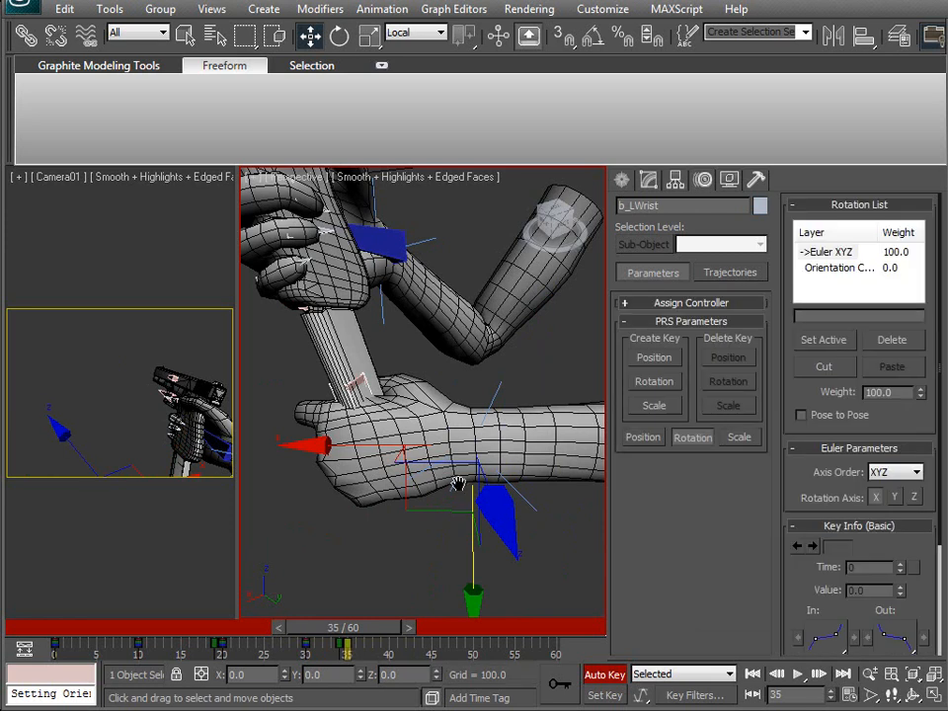
key("e")
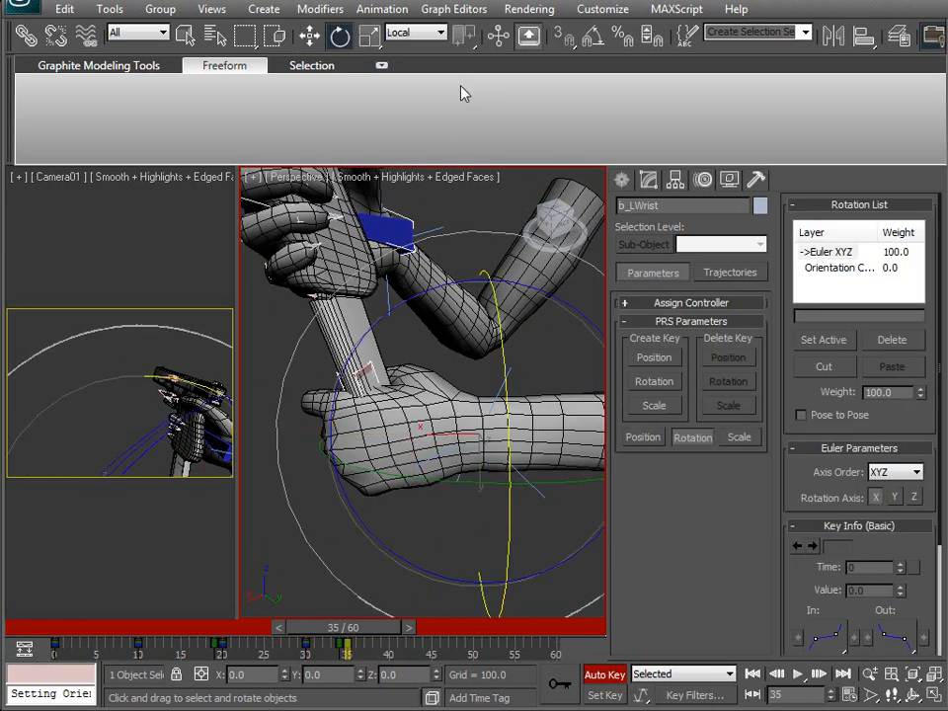
left_click(414, 33)
left_click(404, 158)
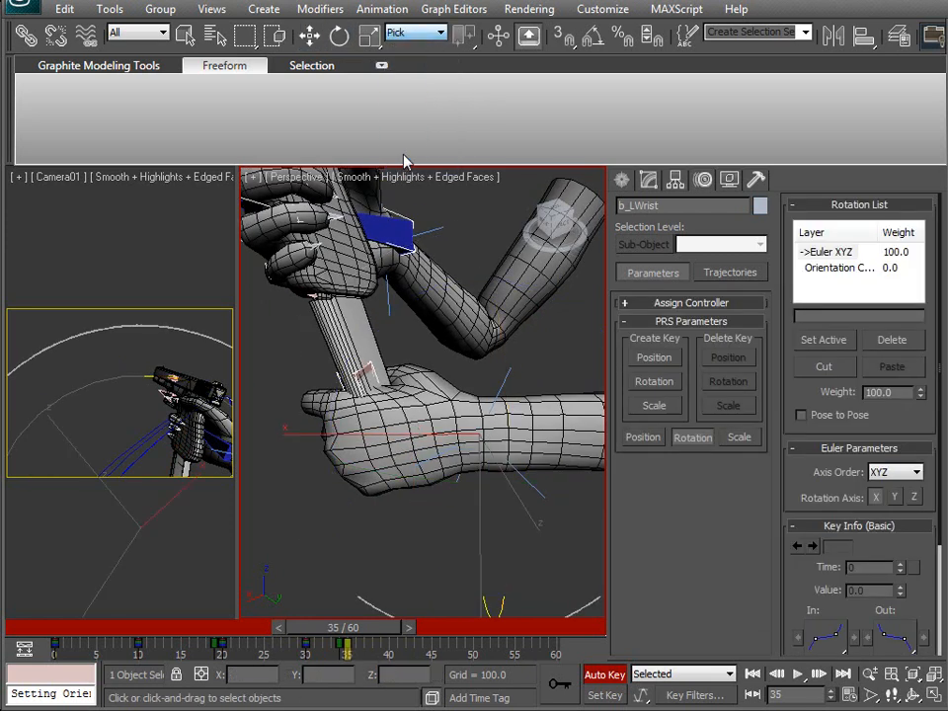
middle_click_drag(432, 501, 378, 471, "alt")
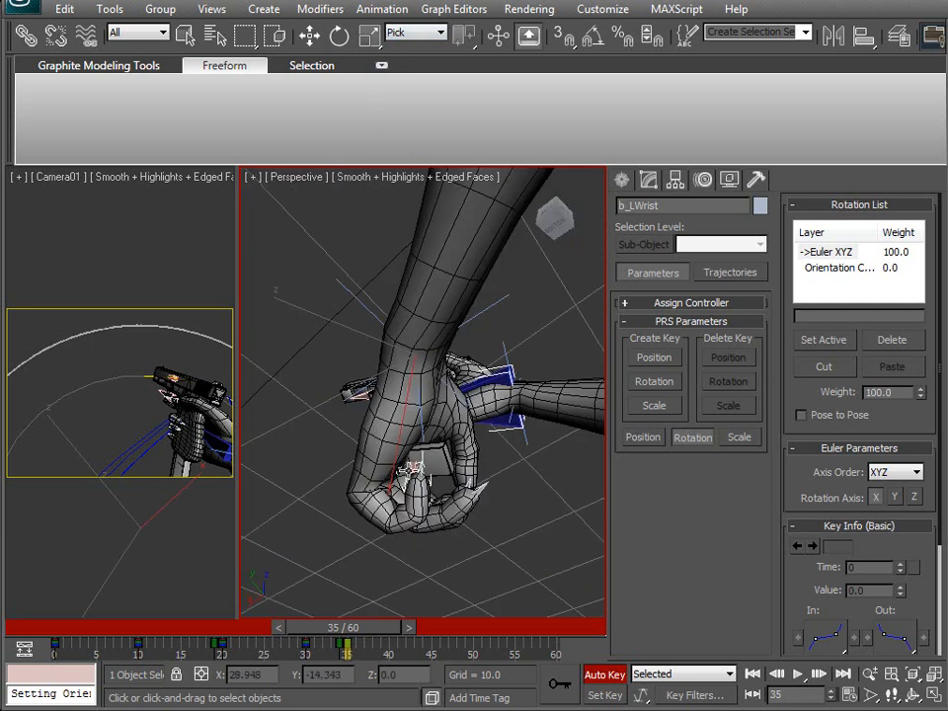
left_click(416, 468)
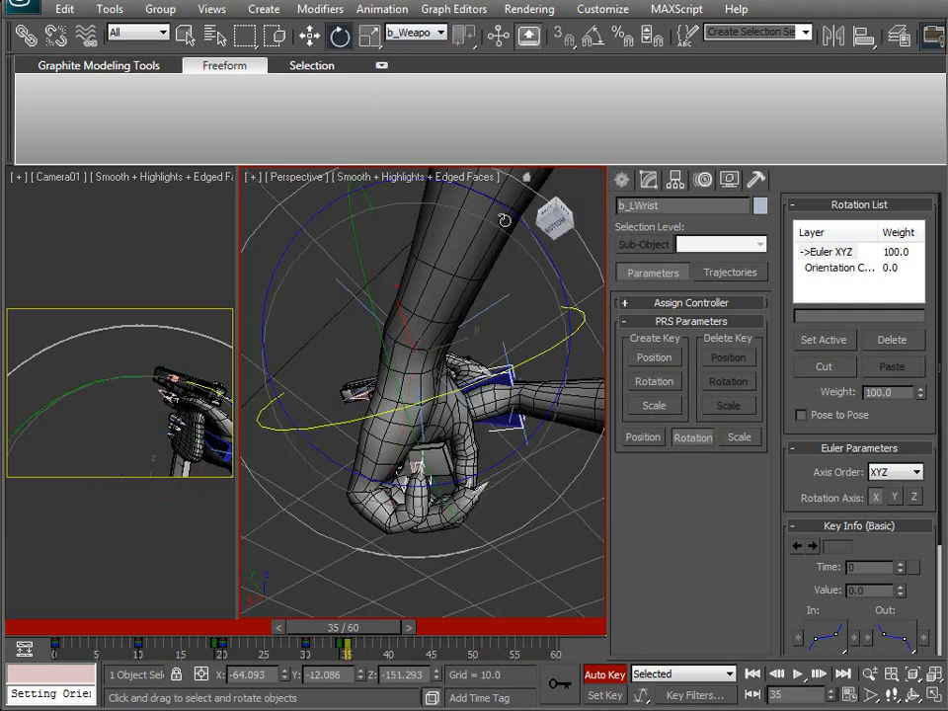
left_click(429, 38)
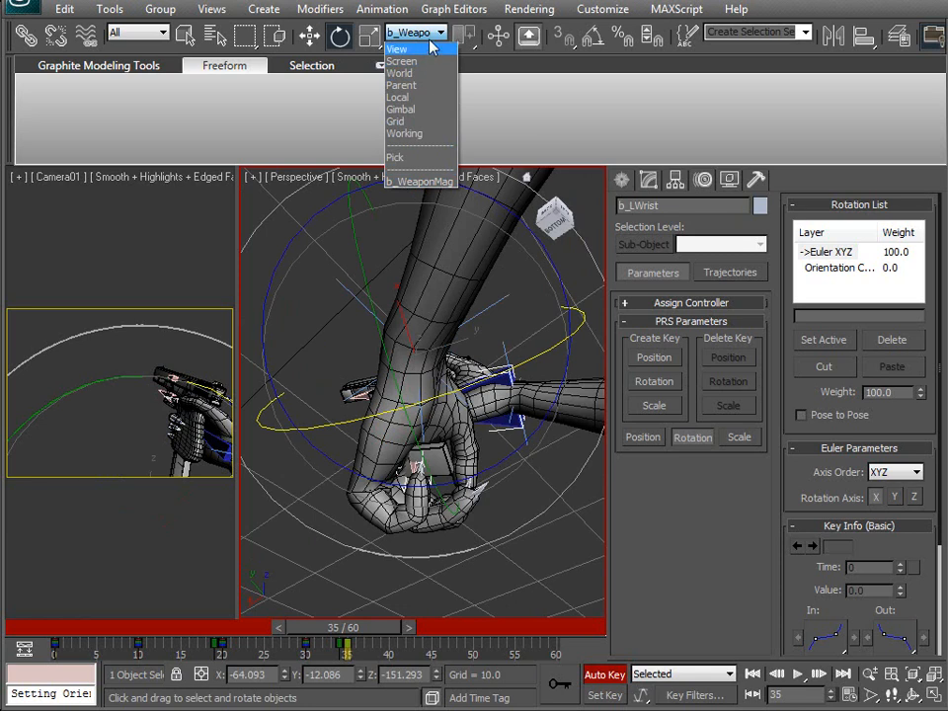
left_click(420, 182)
Copy the wrist's rotation from frame 34 to frame 35, setting X to -68.056, Y to -37.056 and Z to -141.923.
middle_click_drag(399, 380, 387, 536, "alt")
left_click(279, 627)
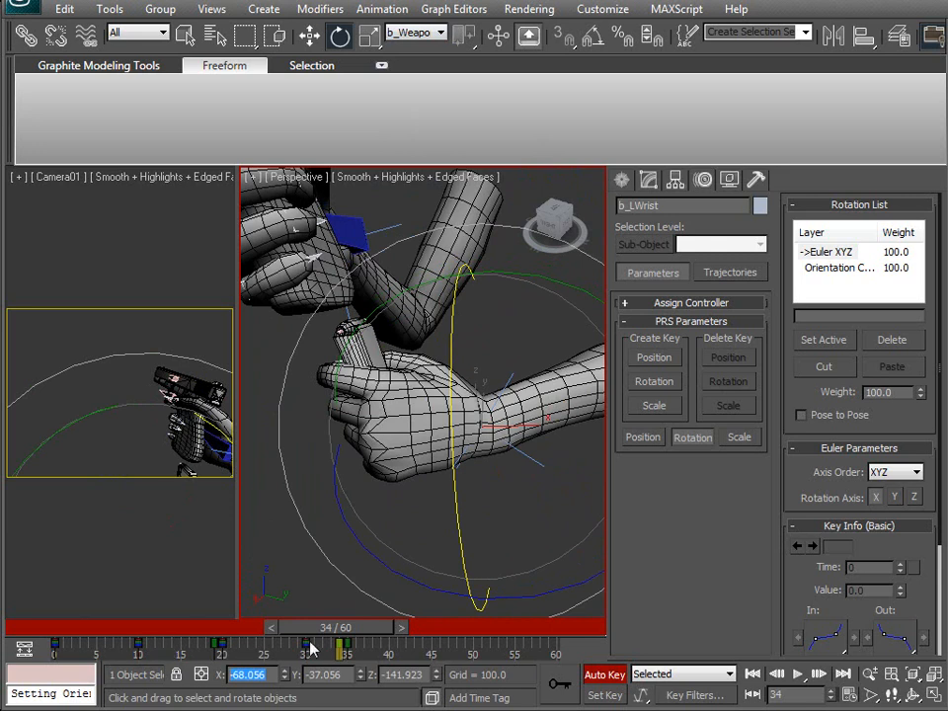
left_click(399, 628)
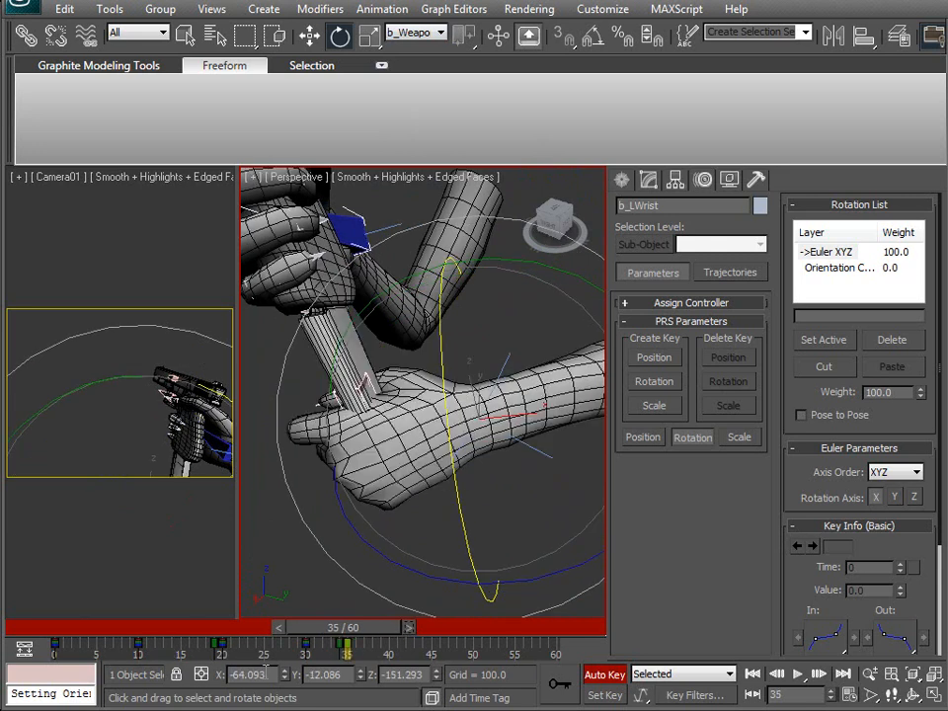
left_click(275, 628)
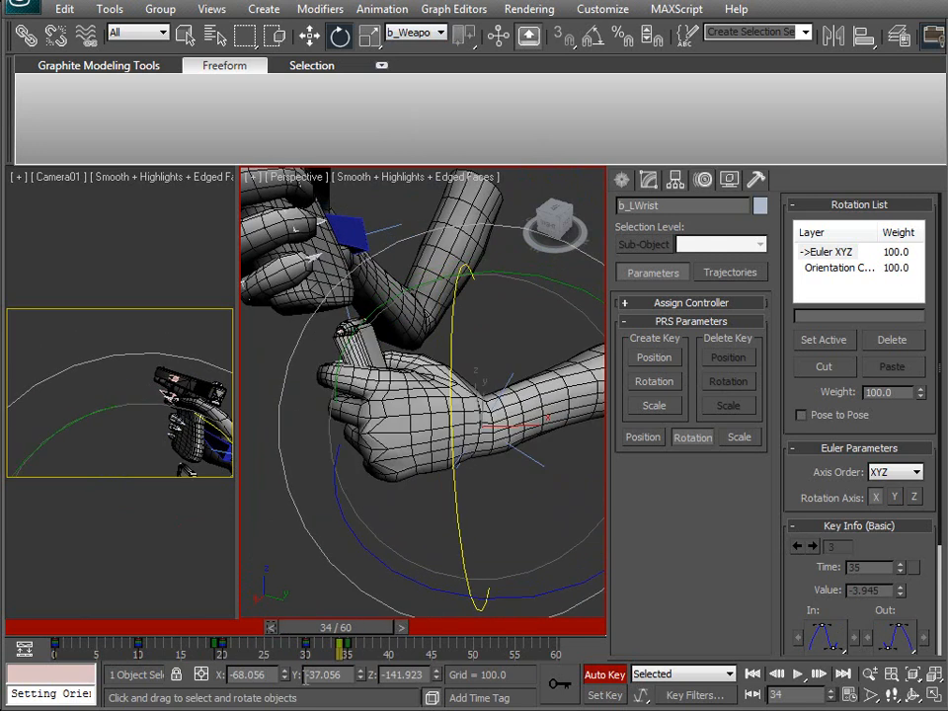
left_click(402, 628)
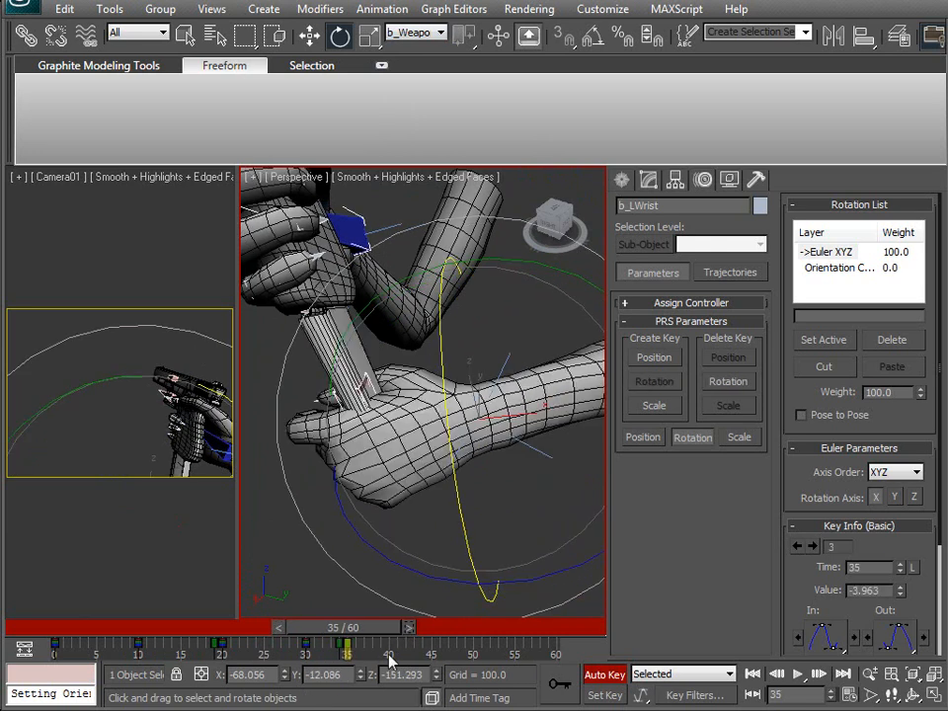
left_click(279, 628)
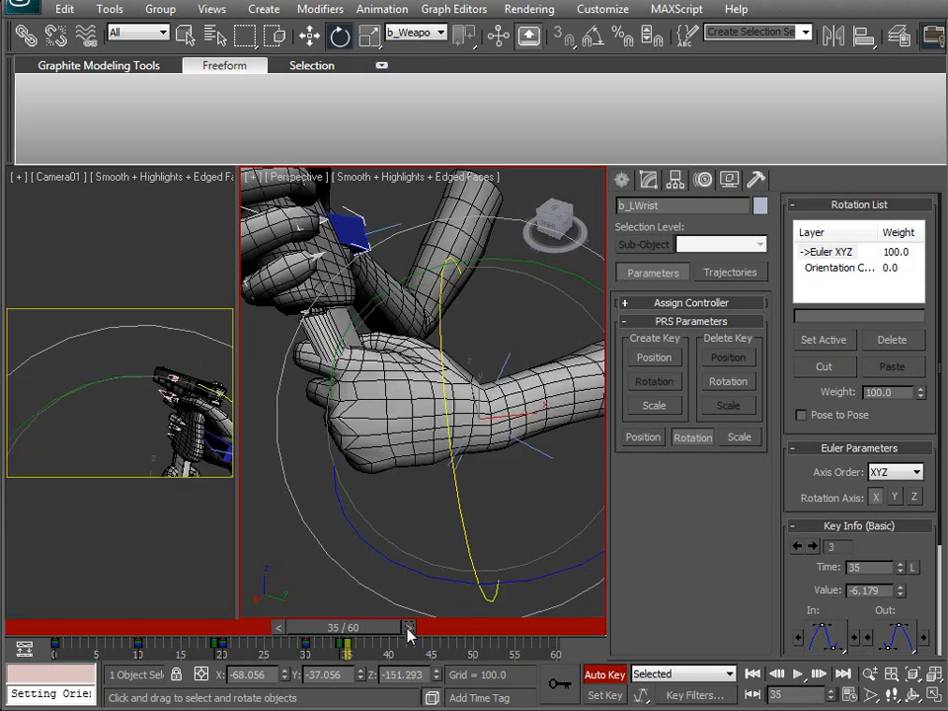
key("ctrl+z")
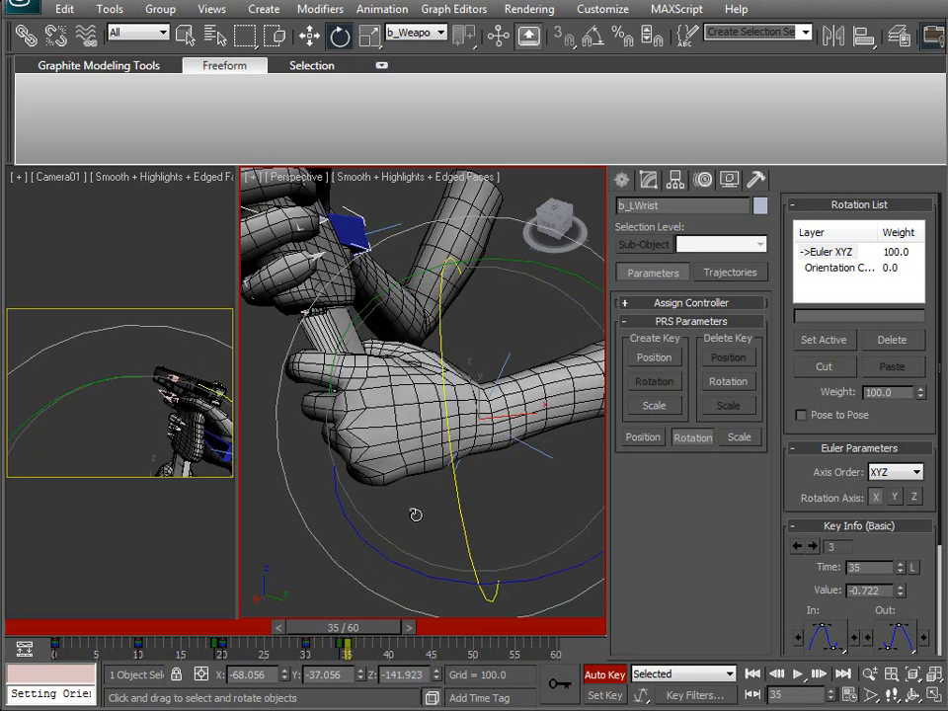
left_click(279, 628)
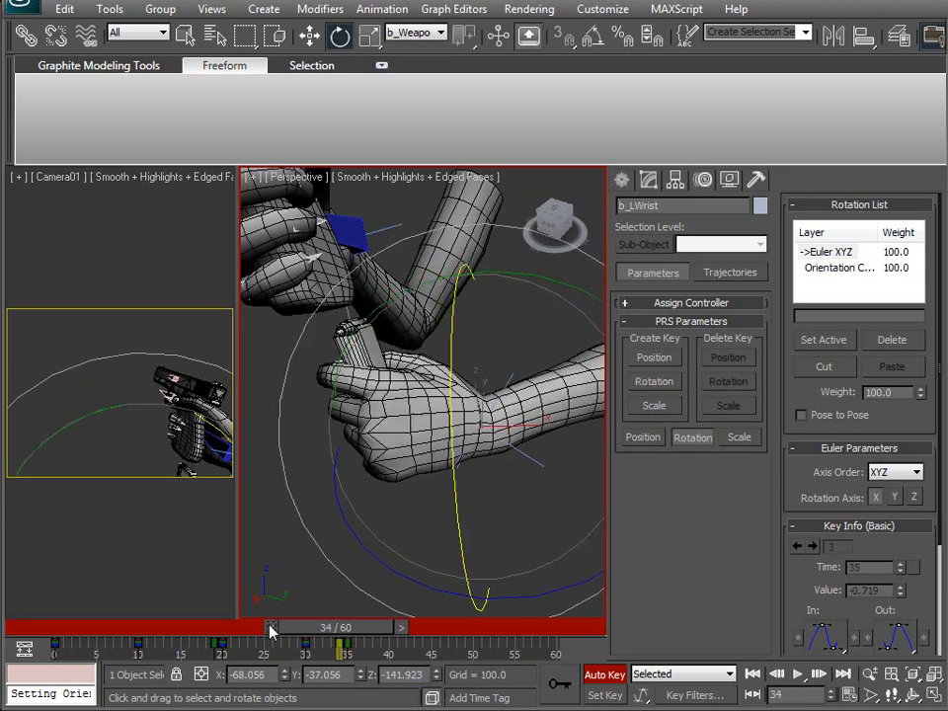
left_click(402, 628)
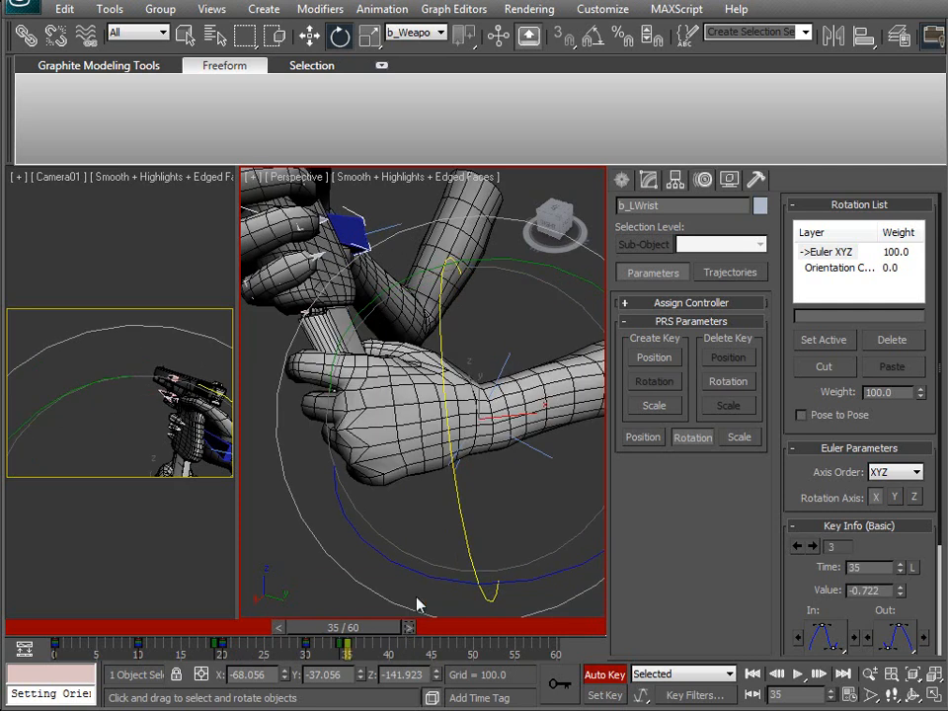
Go to frame 37, select the b_WeaponMag bone inside the left hand and open its animation curves in the Curve Editor.
mouse_move(344, 632)
left_mouse_down()
mouse_move(372, 630)
mouse_move(339, 640)
mouse_move(302, 632)
mouse_move(398, 633)
mouse_move(360, 642)
left_mouse_up()
key("e")
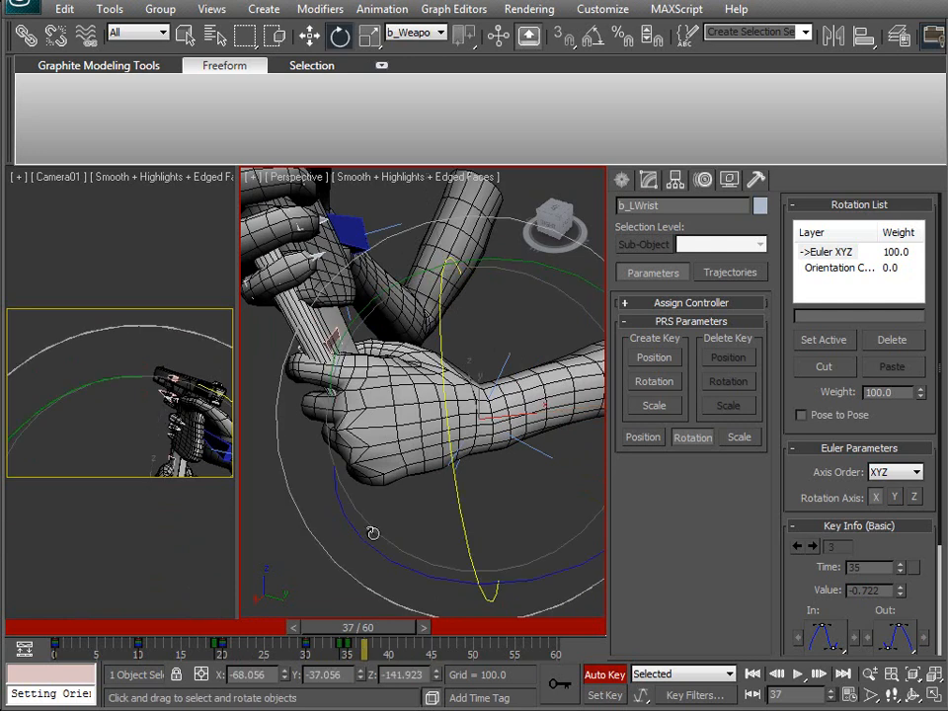
scroll(422, 506, "up", 4)
scroll(423, 505, "up", 2)
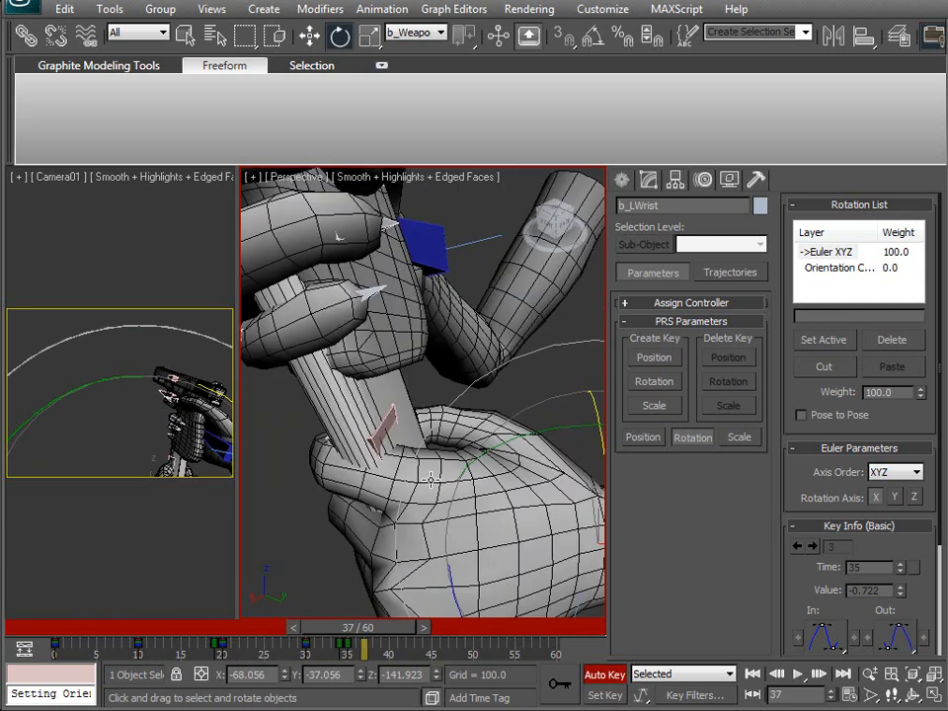
middle_click_drag(434, 548, 374, 425, "alt")
left_click(468, 532)
middle_click_drag(468, 532, 410, 478, "alt")
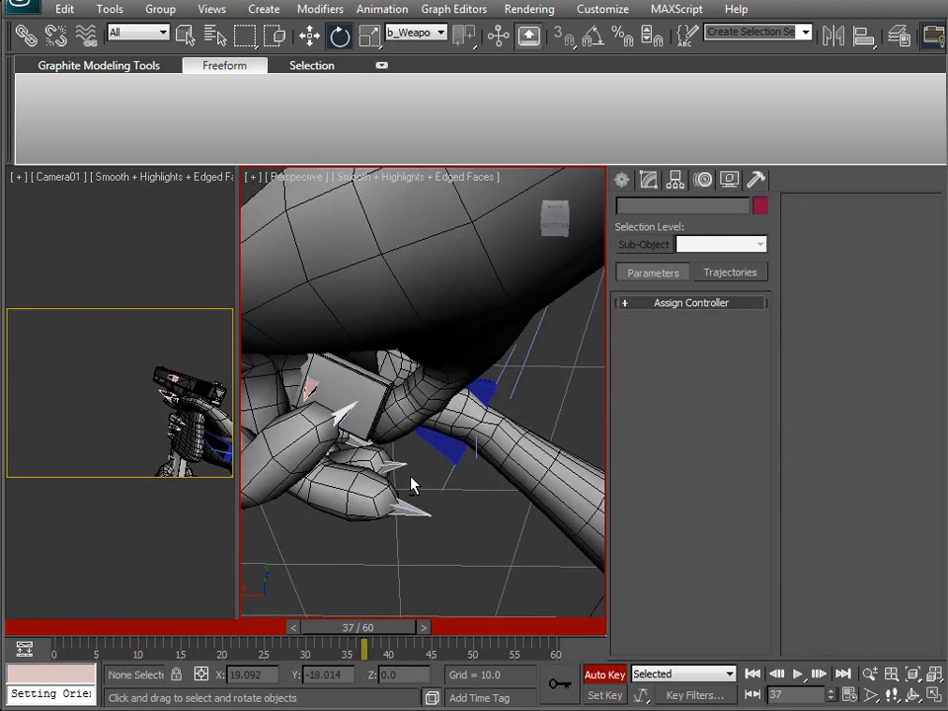
left_click(309, 385)
middle_click_drag(309, 385, 380, 454, "alt")
right_click(380, 453)
left_click(449, 576)
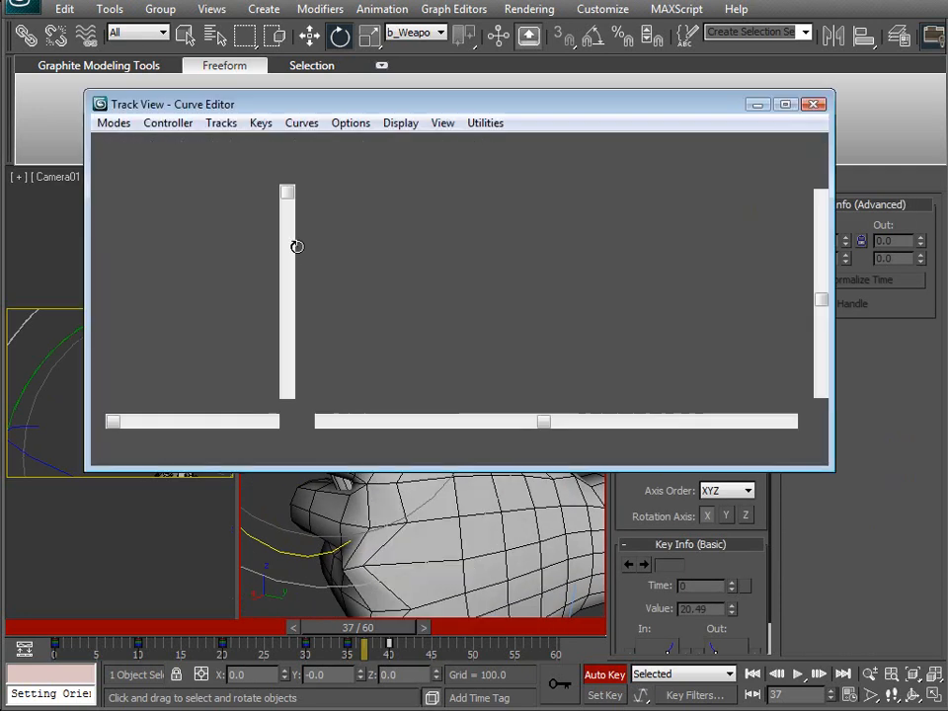
Give b_WeaponMag's position keys at frames 35 and 40 linear tangents, working through the X, Y and Z Position curves.
left_click_drag(261, 297, 242, 238)
left_click_drag(238, 325, 238, 252)
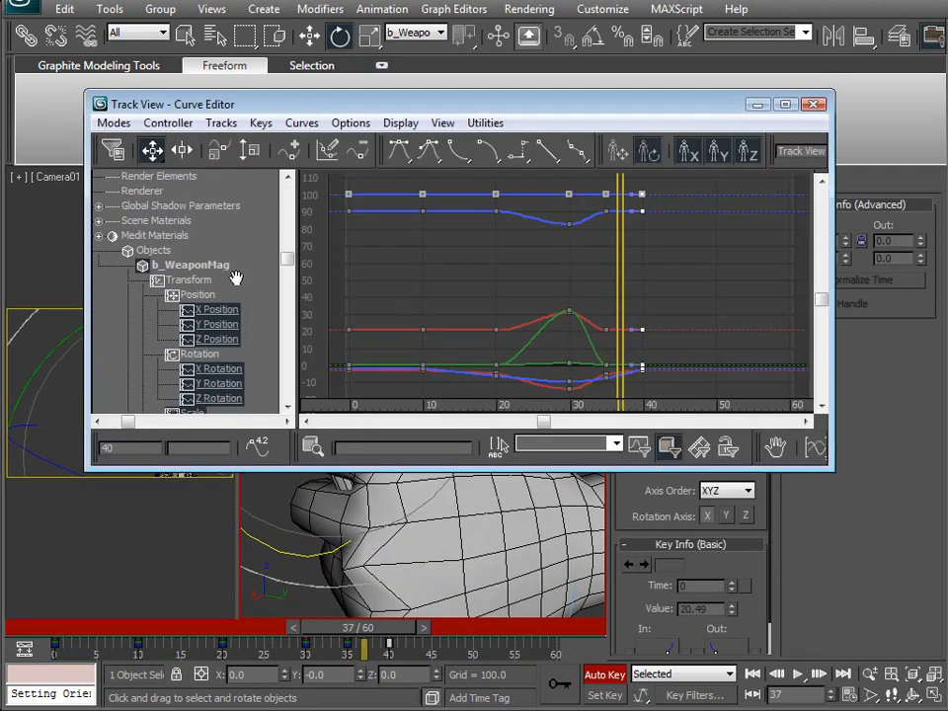
left_click(229, 312)
middle_click_drag(563, 257, 538, 289)
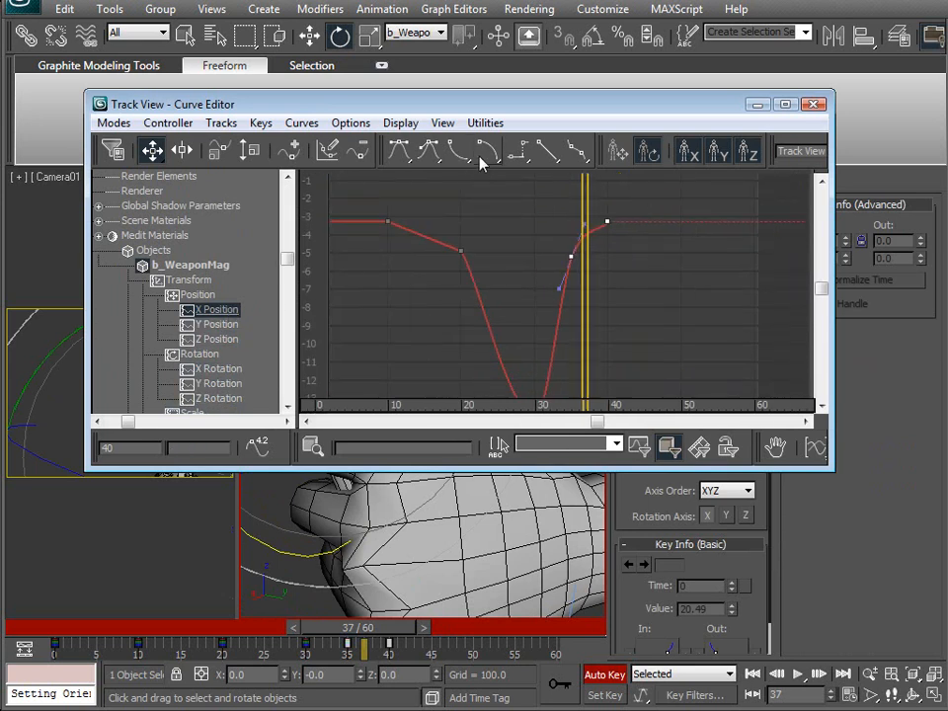
left_click(544, 156)
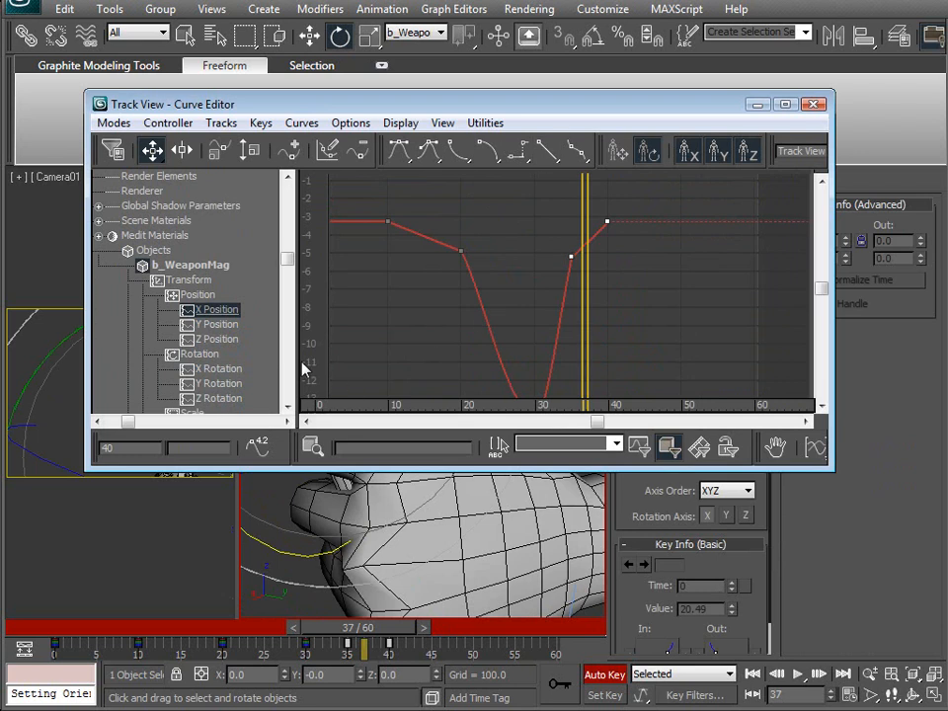
left_click(219, 324)
left_click(223, 340)
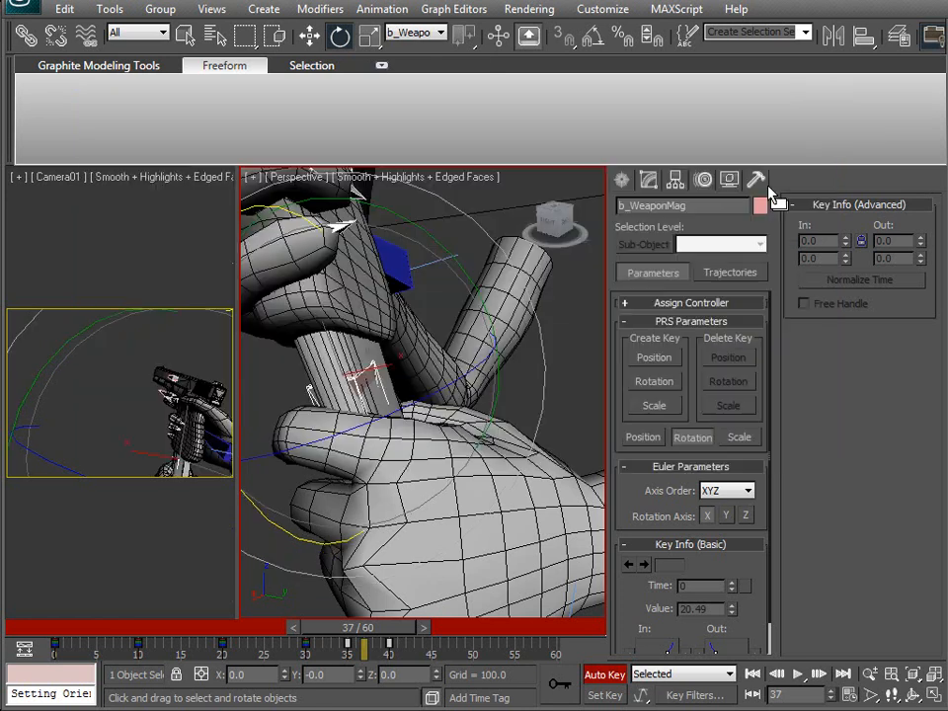
Go to frame 40, select all objects and set a key for them.
middle_click_drag(375, 426, 357, 426, "alt")
left_click_drag(373, 634, 393, 629)
key("ctrl+a")
left_click(559, 684)
Select the b_LForearmTwist bone, switch the reference coordinate system to Local and rotate the bone at frame 40.
mouse_move(467, 496)
middle_mouse_down("alt")
mouse_move(389, 438)
mouse_move(338, 493)
mouse_move(434, 416)
mouse_move(416, 470)
mouse_move(250, 491)
mouse_move(348, 491)
mouse_move(483, 511)
middle_mouse_up("alt")
left_click(483, 510)
left_click(371, 490)
middle_click_drag(370, 491, 423, 489, "alt")
middle_click_drag(423, 488, 409, 421)
left_click(432, 414)
left_click(402, 35)
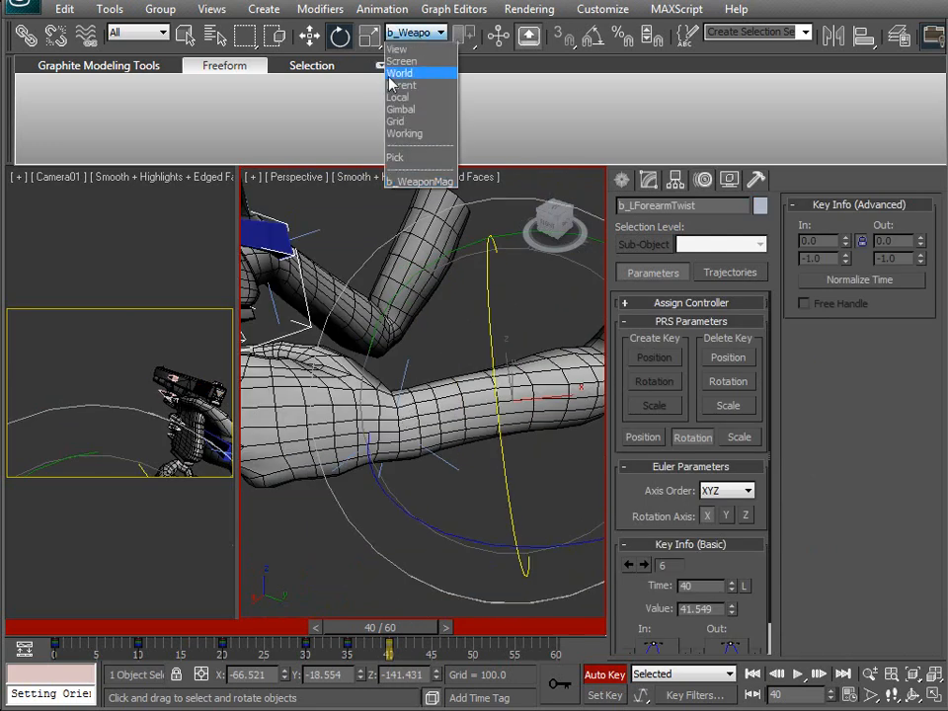
left_click(408, 97)
middle_click_drag(328, 364, 552, 310, "alt")
left_click_drag(545, 296, 595, 475)
middle_click_drag(442, 426, 466, 430, "alt")
Move the left arm's IK Chain02 goal at frame 40 to bring the left hand up under the pistol grip.
left_click(393, 458)
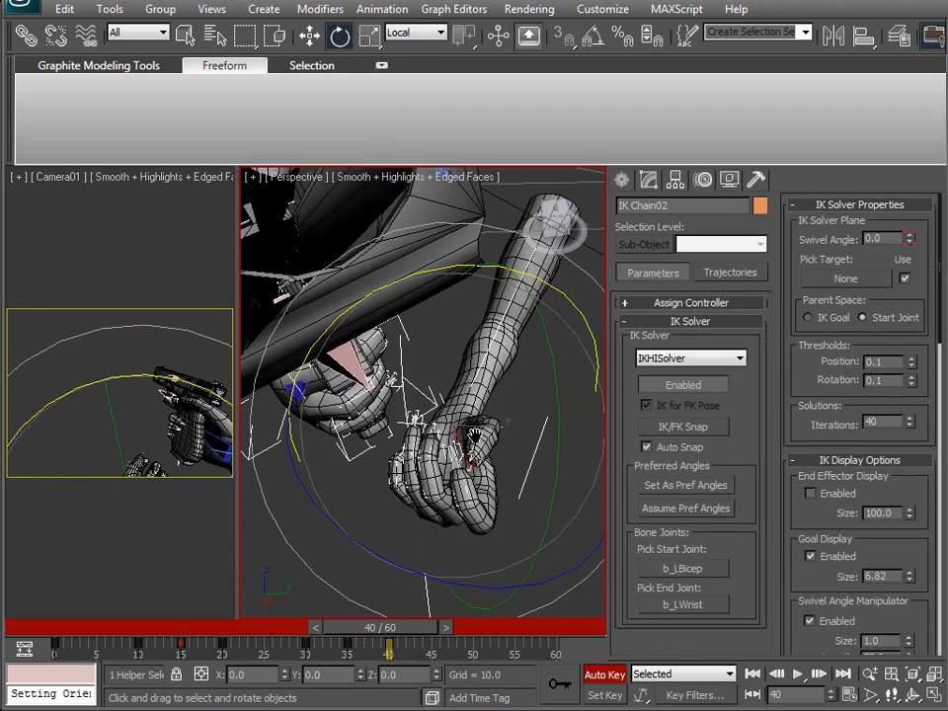
key("w")
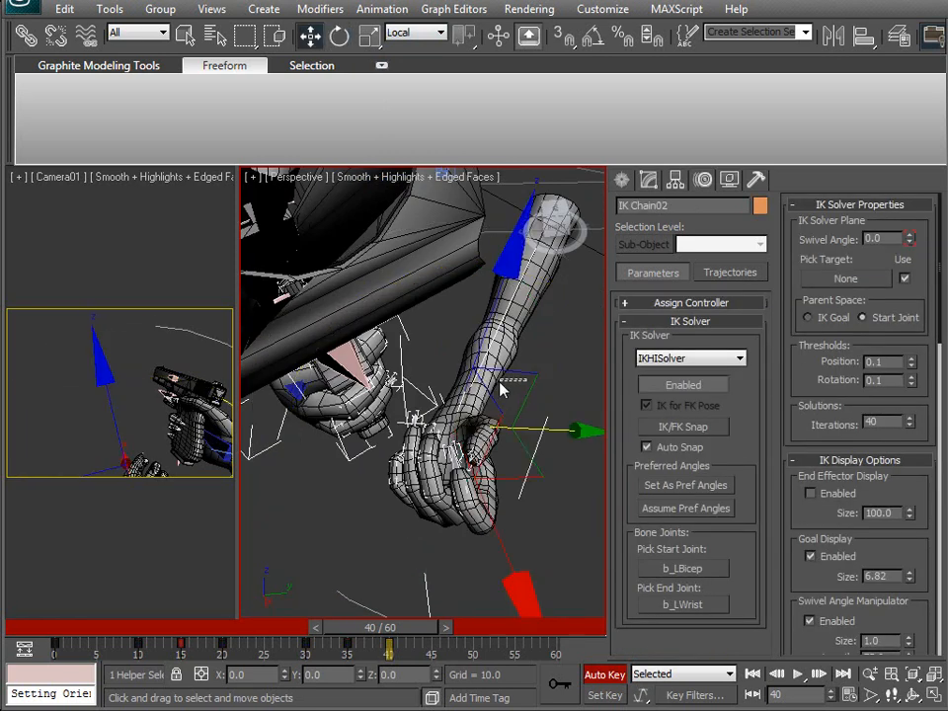
left_click(560, 394)
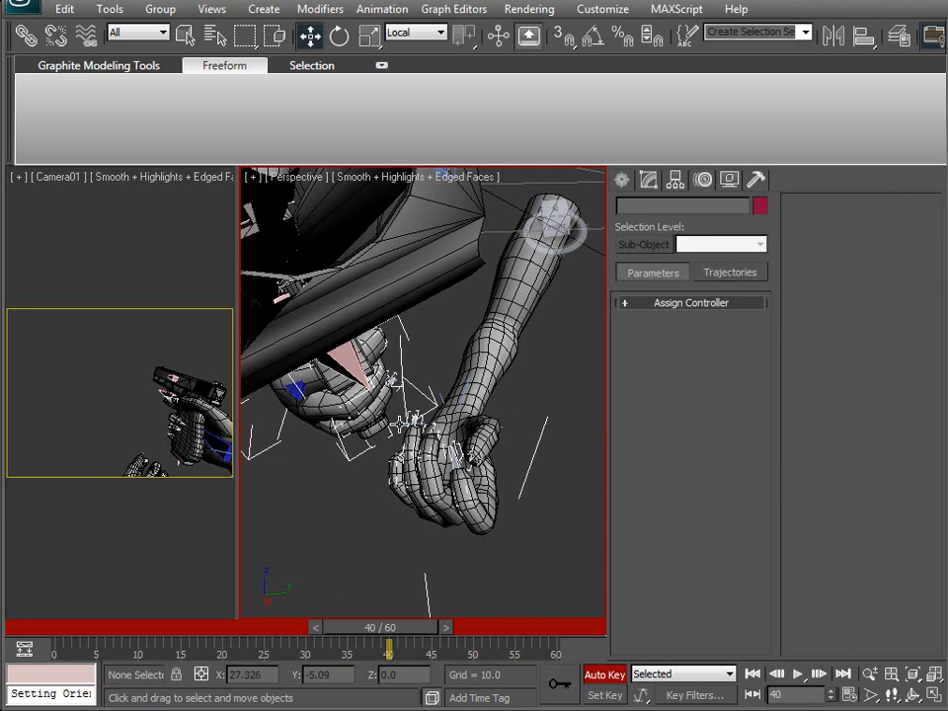
left_click(406, 440)
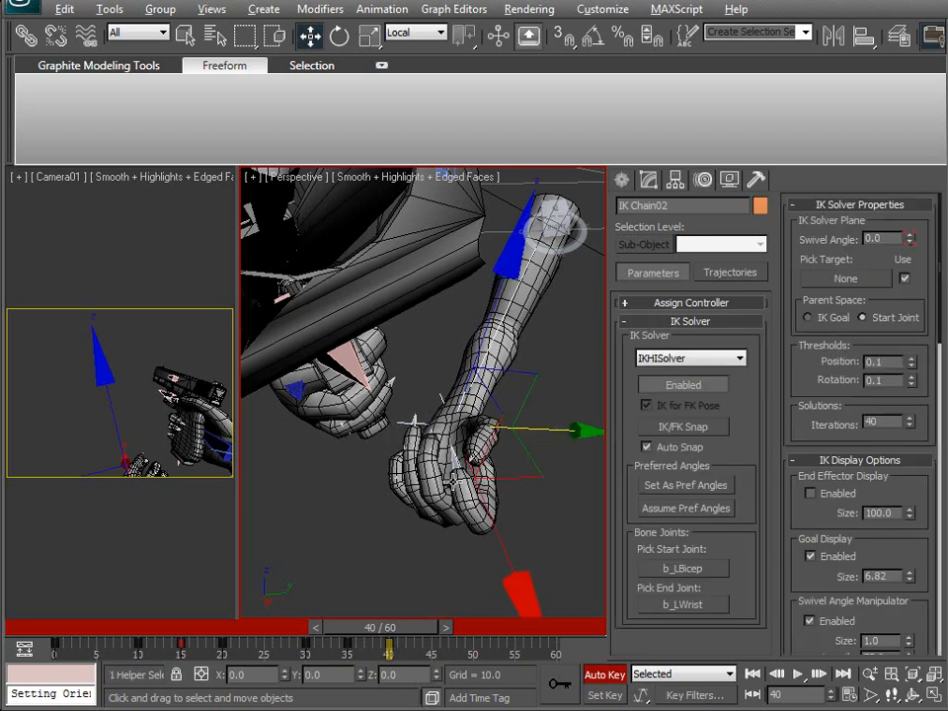
middle_click_drag(451, 496, 414, 461, "alt")
left_click_drag(529, 397, 483, 348)
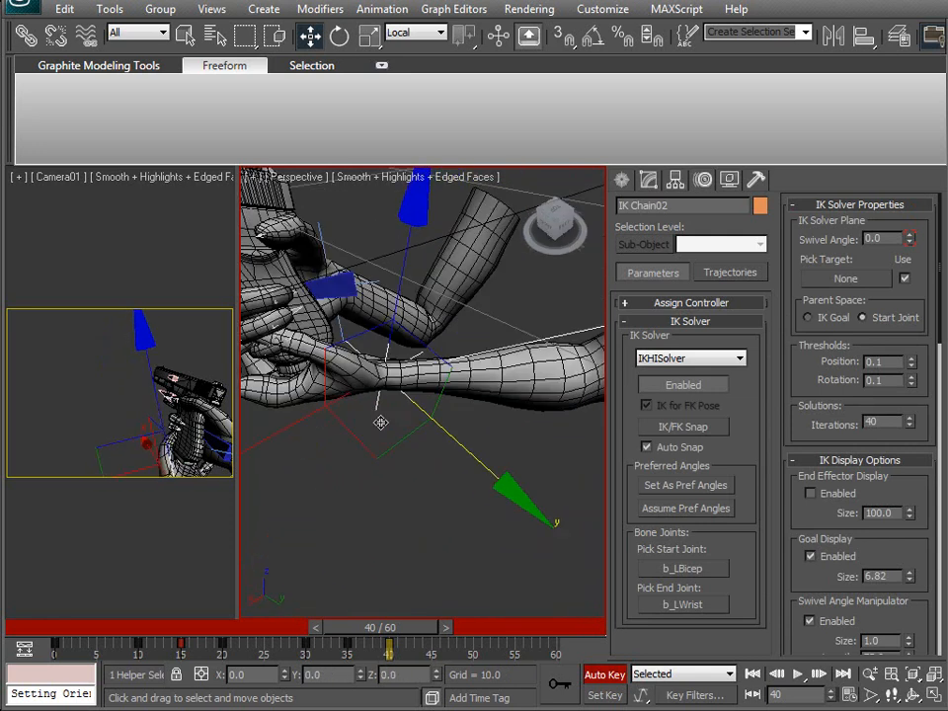
Rotate the left hand's bones in Local coordinates at frame 40 to fit the hand against the base of the pistol grip.
middle_click_drag(380, 423, 365, 496, "alt")
scroll(370, 435, "up", 5)
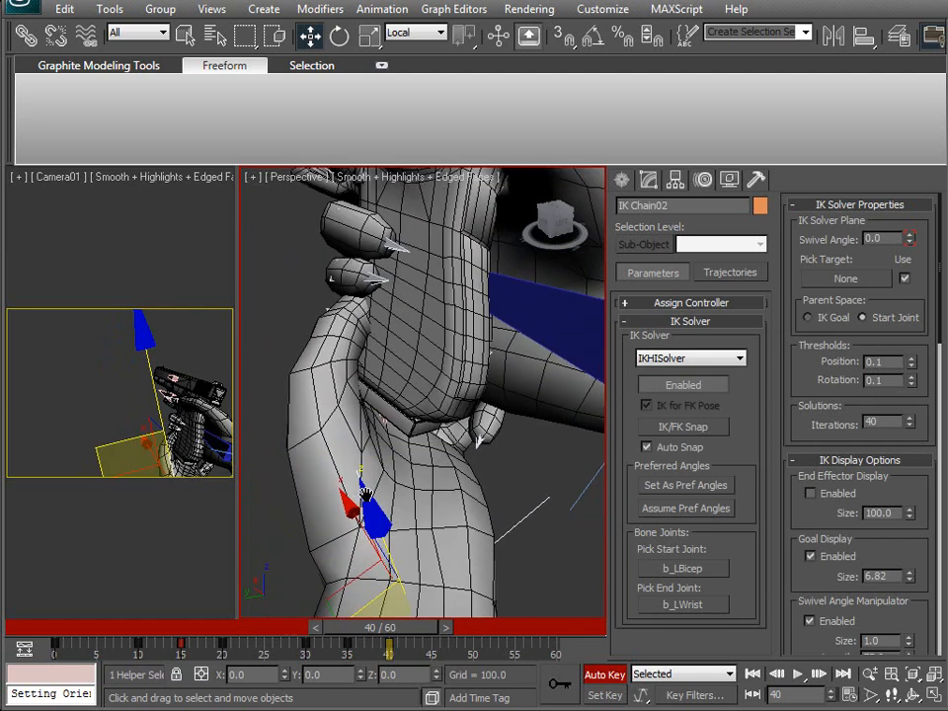
key("F3")
left_click(337, 449)
key("F3")
key("e")
middle_click_drag(312, 434, 450, 400, "alt")
mouse_move(449, 400)
left_mouse_down()
mouse_move(437, 374)
mouse_move(437, 385)
left_mouse_up()
left_click_drag(280, 296, 269, 298)
left_click(376, 315)
middle_click_drag(297, 262, 302, 294, "alt")
left_click_drag(294, 314, 294, 343)
Rotate b_LFore2 and the fingertip joint above it to uncurl the left index finger at frame 40.
middle_click_drag(374, 394, 443, 421, "alt")
left_click(450, 373)
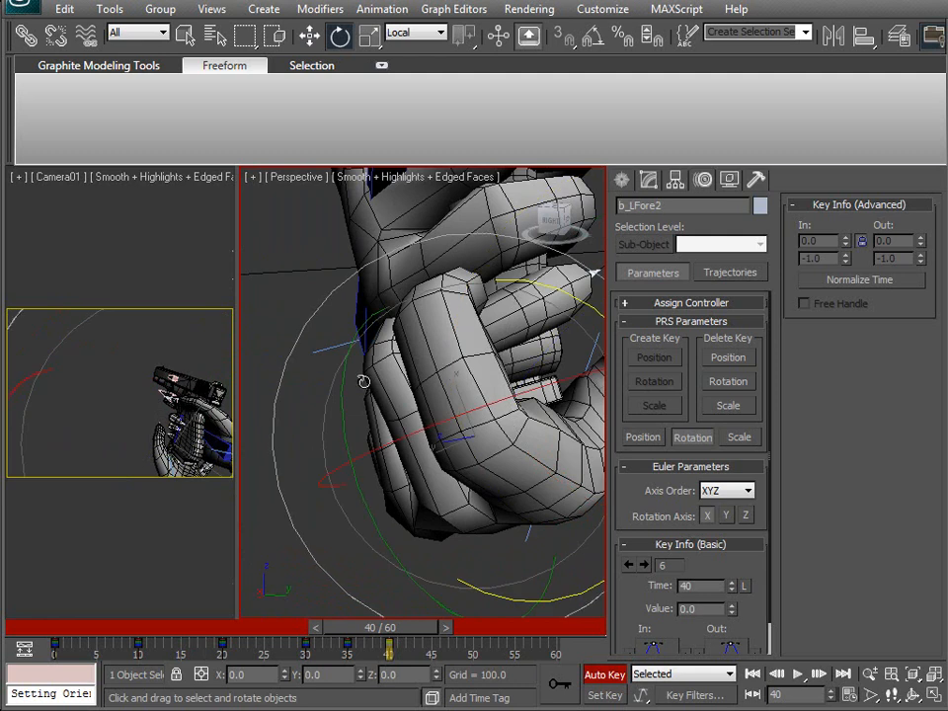
left_click_drag(344, 387, 358, 341)
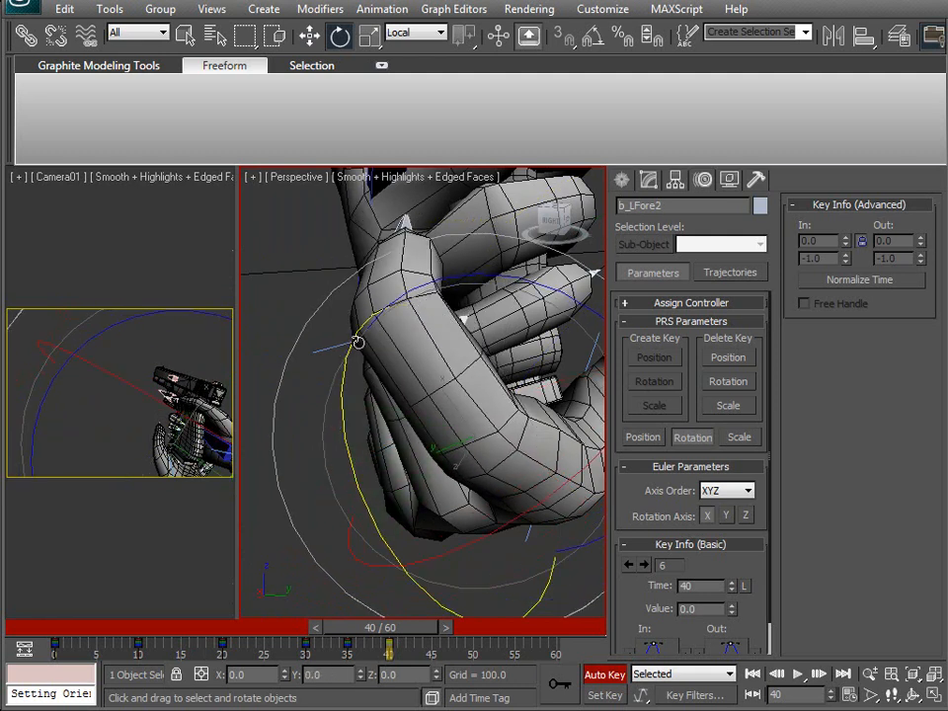
left_click_drag(406, 254, 346, 337)
left_click(396, 265)
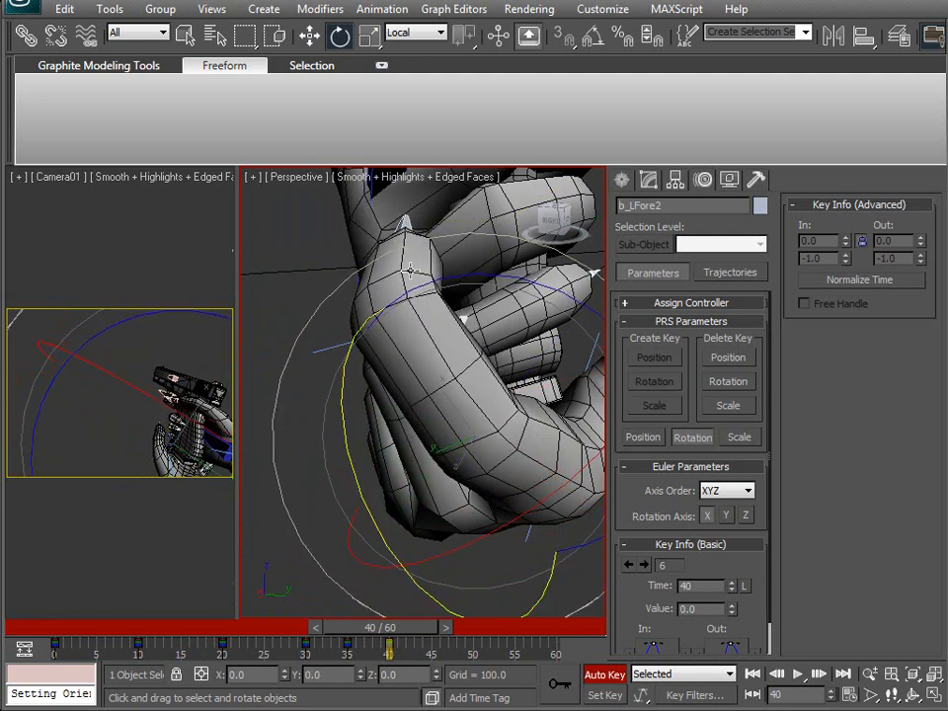
left_click_drag(308, 422, 343, 467)
Rotate the bone chains of the left ring and little fingers at frame 40 to uncurl both fingers.
middle_click_drag(343, 472, 499, 443, "alt")
left_click(536, 399)
double_click(536, 399)
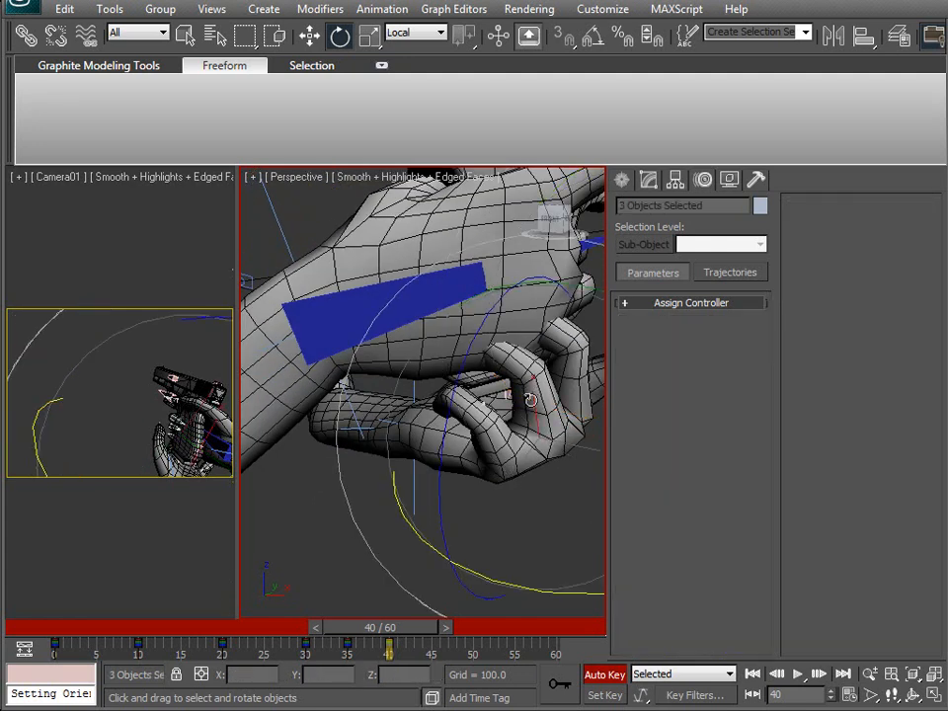
middle_click_drag(530, 394, 548, 326, "alt")
left_click_drag(554, 336, 555, 364)
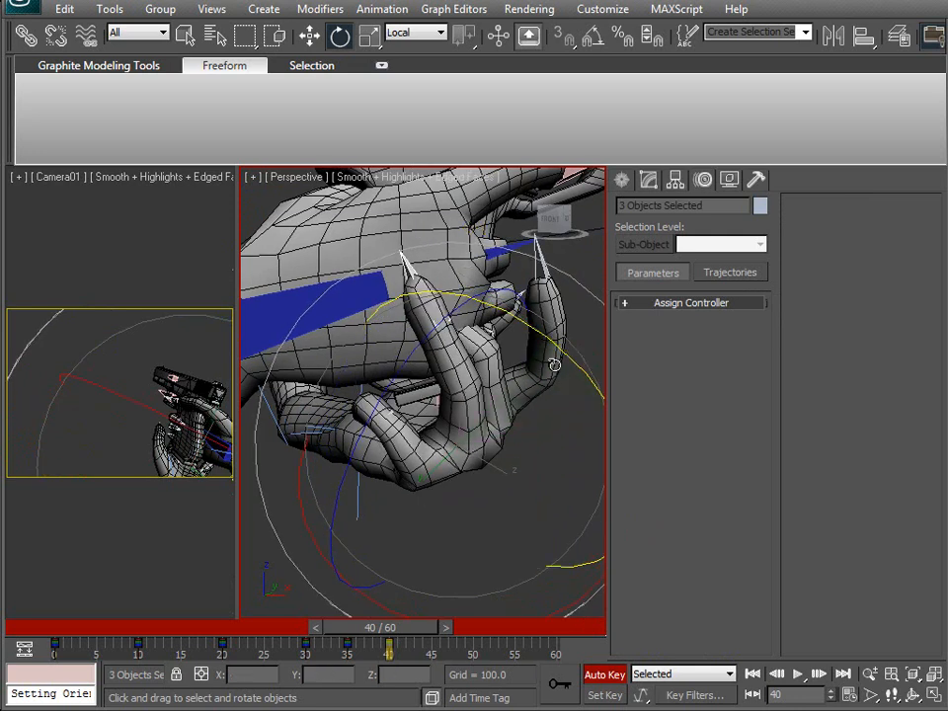
left_click(405, 449)
left_click(405, 449)
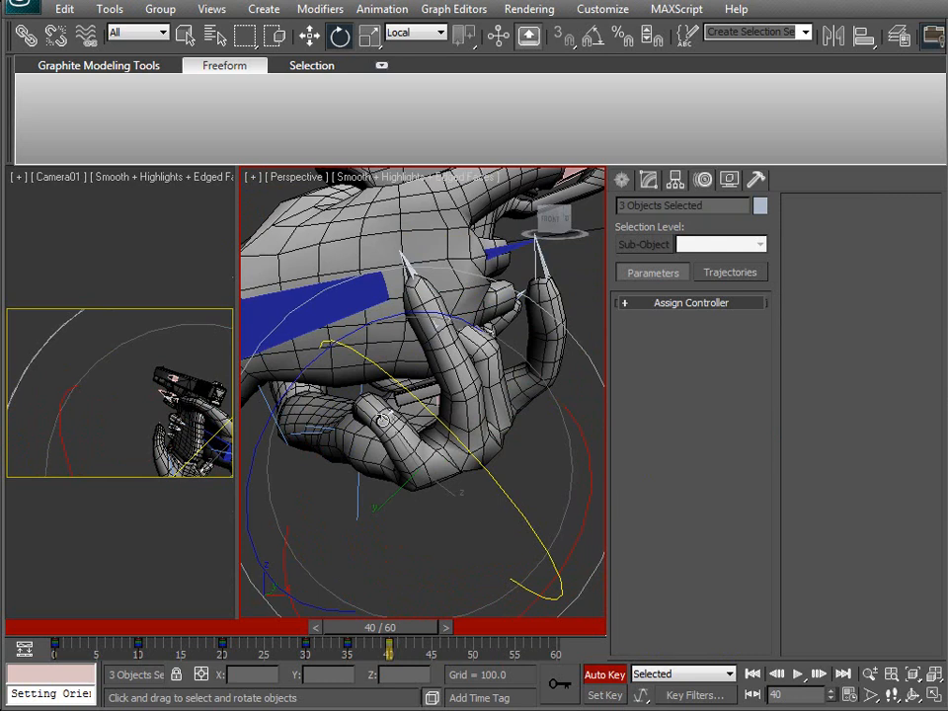
left_click_drag(423, 403, 467, 420)
Rotate b_LMid1 and the two bones beyond it at frame 40 to reshape the left middle finger under the grip.
middle_click_drag(466, 420, 454, 347, "alt")
left_click(524, 396)
left_click_drag(542, 357, 493, 361)
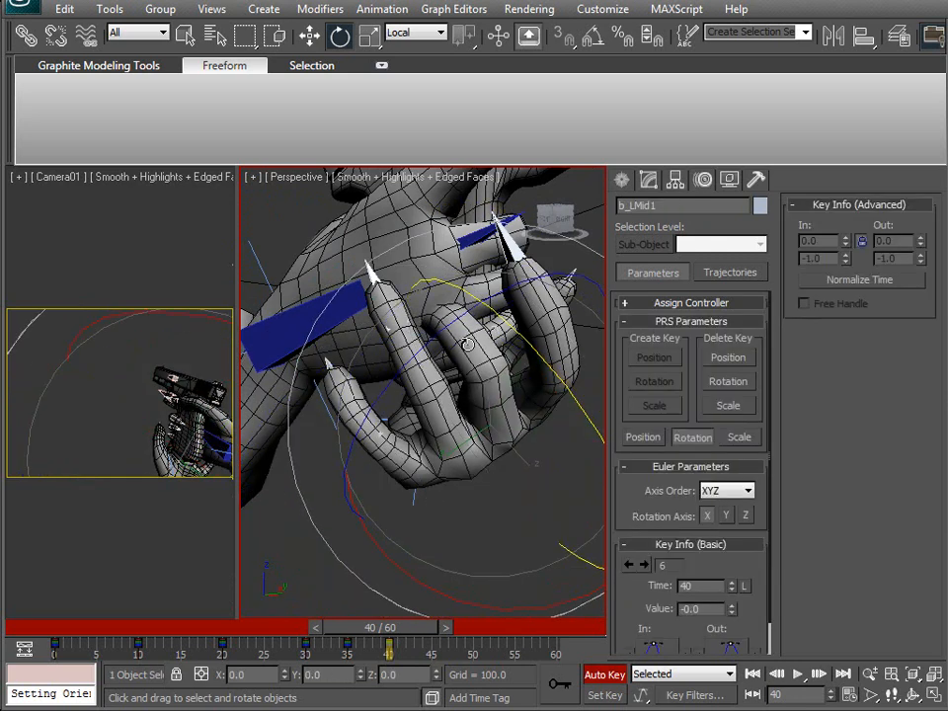
left_click(467, 343)
left_click(451, 328, "ctrl")
middle_click_drag(454, 331, 471, 328, "alt")
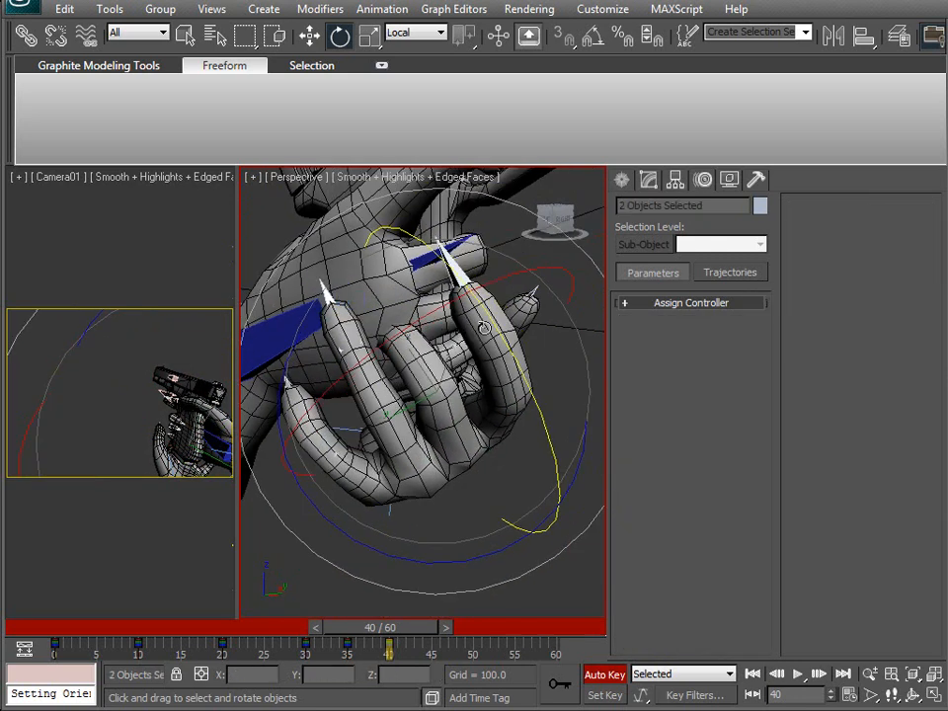
left_click_drag(502, 336, 505, 389)
middle_click_drag(506, 389, 235, 449, "alt")
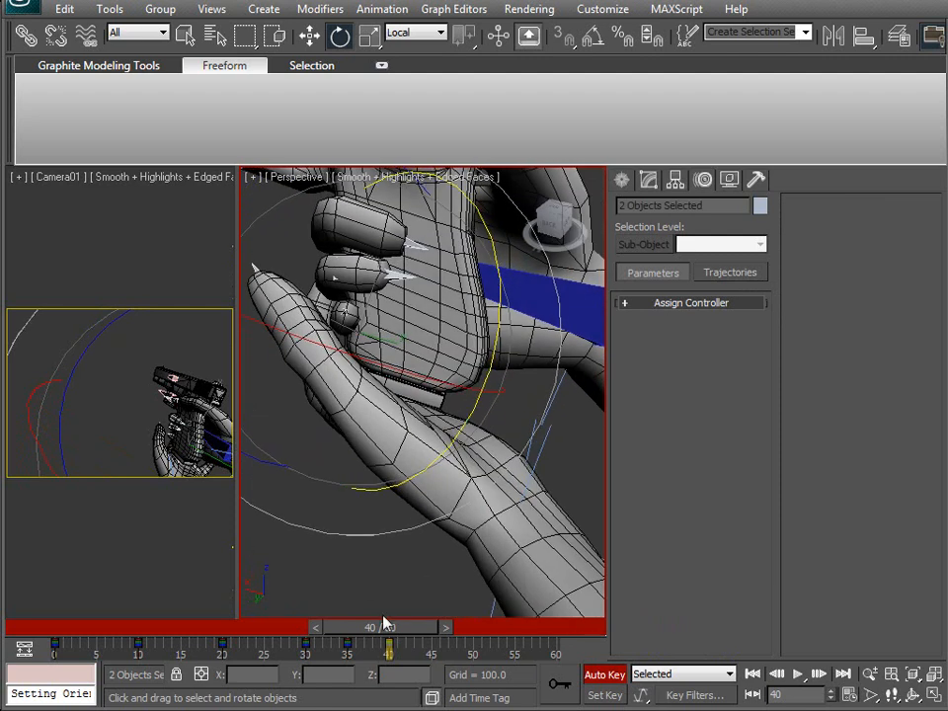
Select the left arm's IK Chain02 goal and move it at frame 37 to adjust the hand below the pistol grip.
mouse_move(390, 629)
left_mouse_down()
mouse_move(354, 630)
mouse_move(375, 633)
left_mouse_up()
key("e")
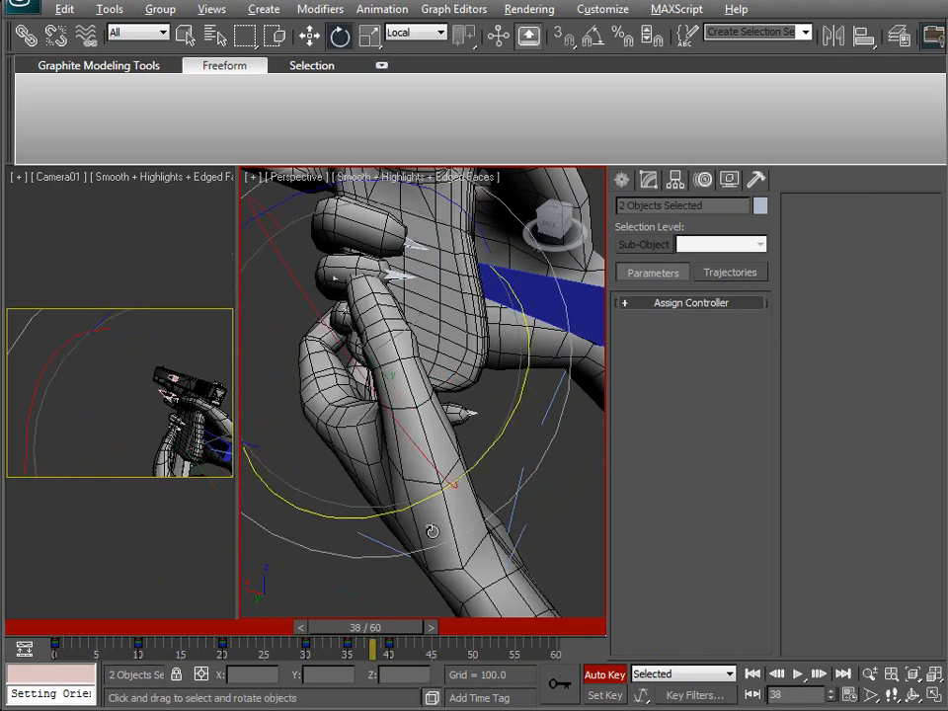
middle_click_drag(351, 457, 367, 446, "alt")
mouse_move(389, 632)
left_mouse_down()
mouse_move(364, 628)
mouse_move(405, 629)
mouse_move(358, 633)
mouse_move(429, 635)
mouse_move(366, 642)
mouse_move(441, 639)
mouse_move(370, 639)
mouse_move(398, 639)
mouse_move(385, 640)
left_mouse_up()
key("e")
middle_click_drag(388, 491, 395, 550, "alt")
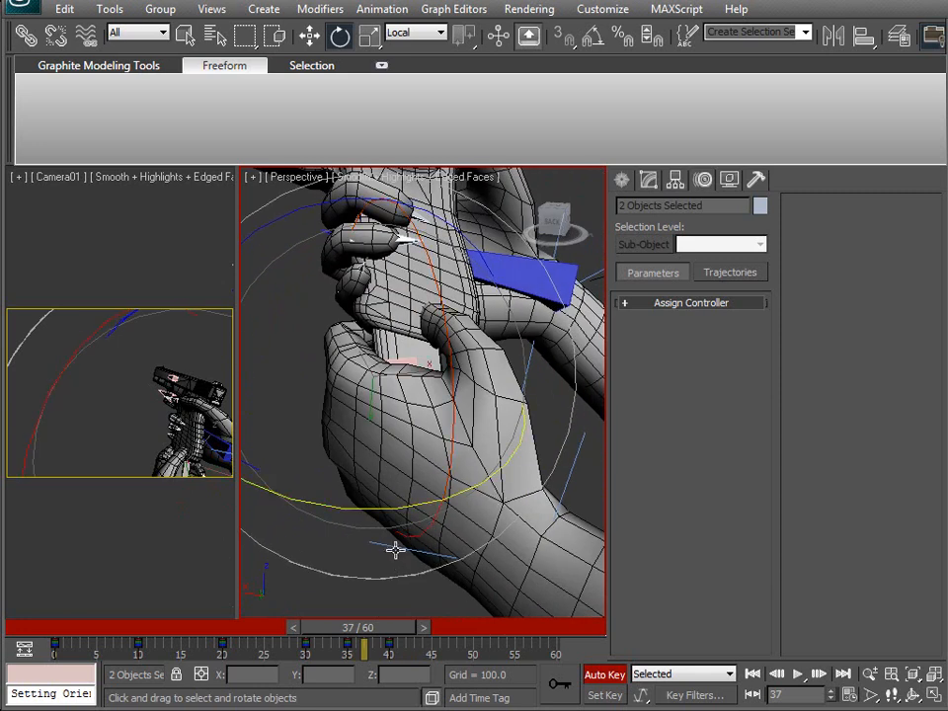
left_click(399, 548)
left_click_drag(521, 440, 520, 457)
middle_click_drag(519, 457, 370, 429, "alt")
Move the IK Chain02 goal slightly at frame 40 to refit the left palm under the grip, and check the motion up to frame 46.
left_click_drag(368, 628, 389, 629)
key("w")
middle_click_drag(394, 470, 380, 543, "alt")
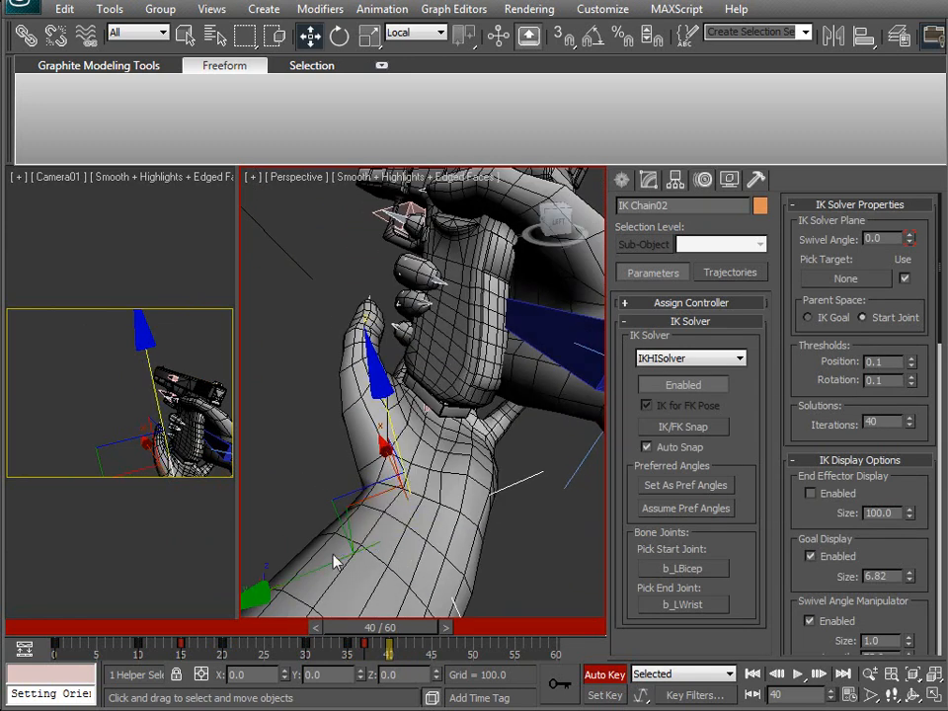
left_click_drag(331, 560, 324, 559)
left_click_drag(381, 428, 378, 421)
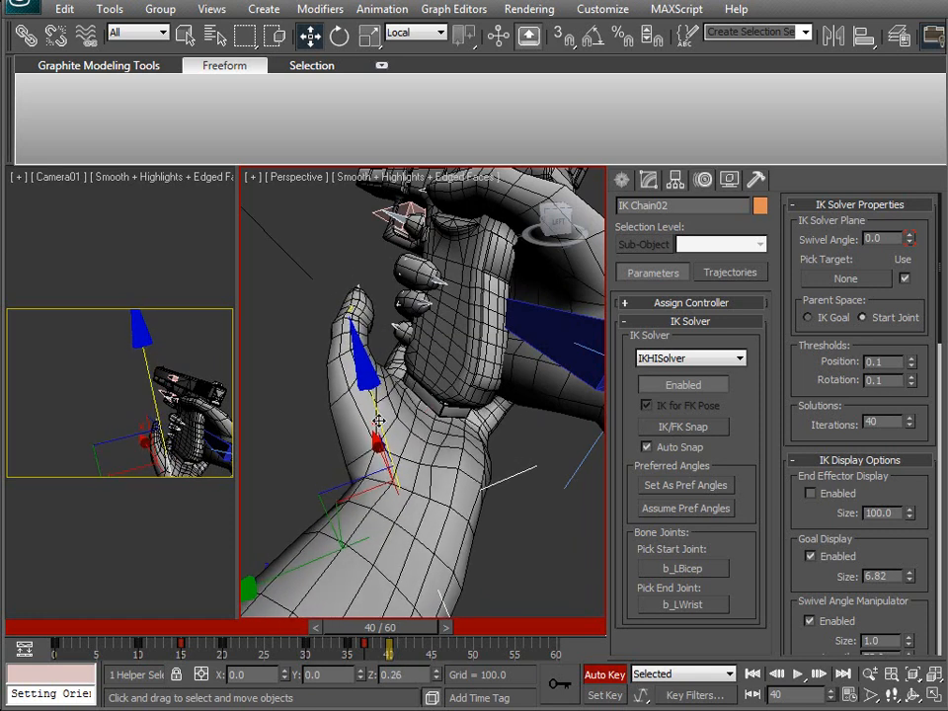
middle_click_drag(360, 445, 376, 491, "alt")
scroll(514, 476, "down", 3)
scroll(426, 527, "up", 5)
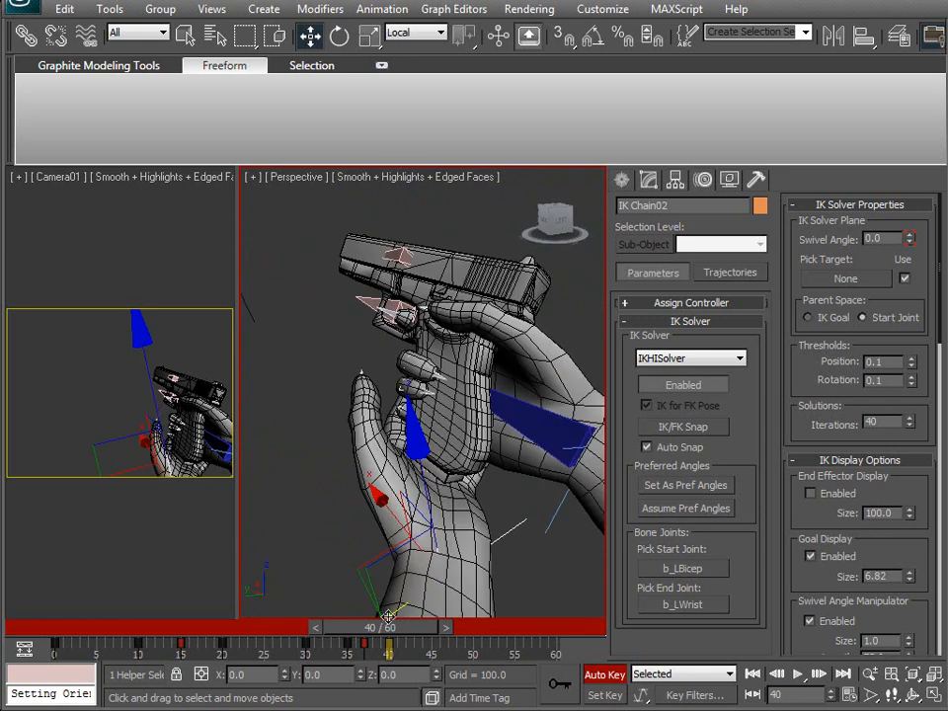
left_click_drag(416, 631, 459, 609)
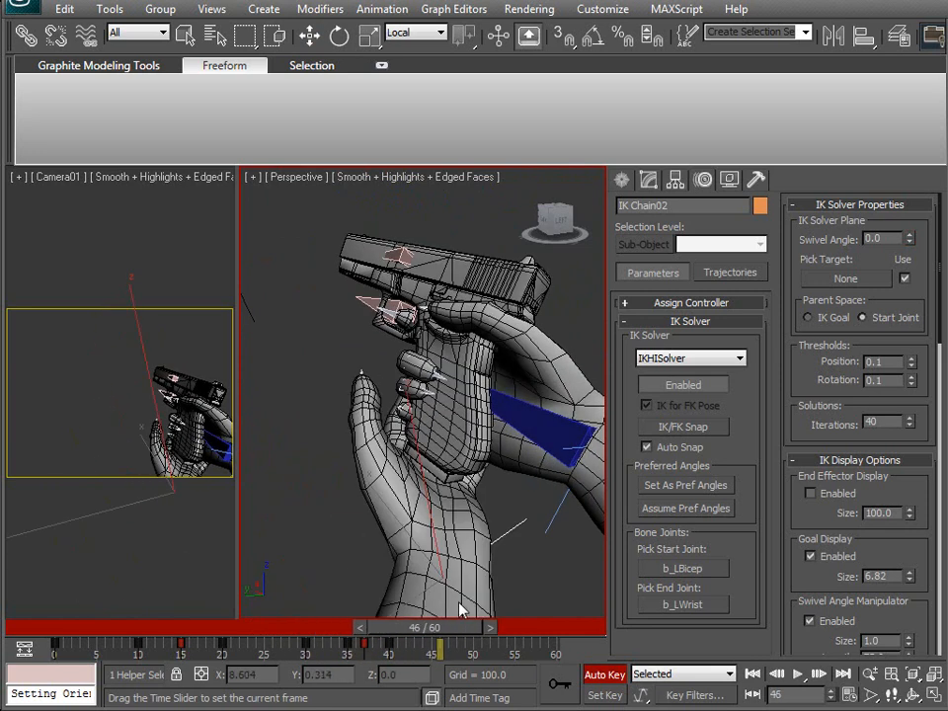
mouse_move(402, 613)
left_mouse_down()
mouse_move(336, 616)
mouse_move(436, 593)
mouse_move(376, 611)
mouse_move(432, 609)
mouse_move(372, 613)
mouse_move(426, 614)
mouse_move(359, 620)
mouse_move(421, 613)
mouse_move(385, 616)
mouse_move(422, 611)
mouse_move(415, 603)
left_mouse_up()
middle_click_drag(443, 493, 513, 450, "alt")
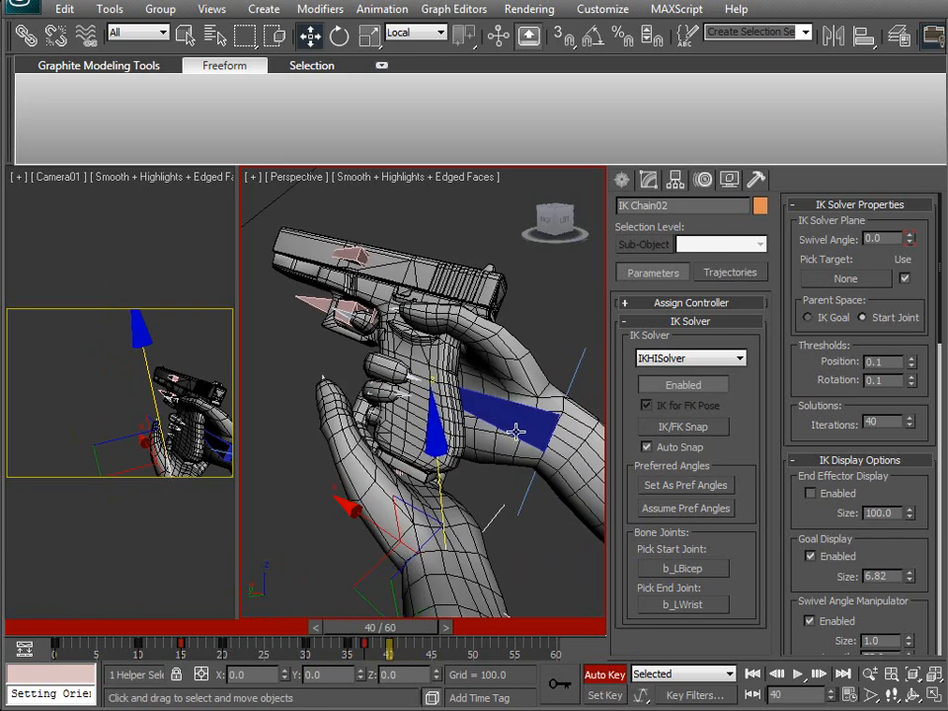
Select all objects at frame 40, maximize the Perspective view and examine how both hands hold the pistol.
left_click(517, 417)
middle_click_drag(458, 563, 454, 530)
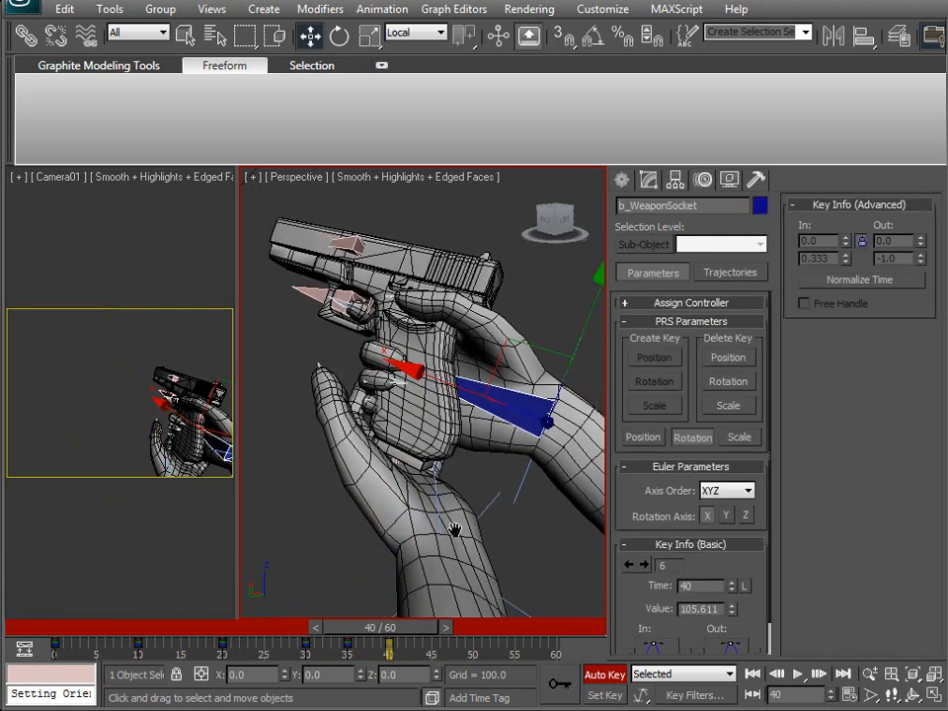
key("ctrl+a")
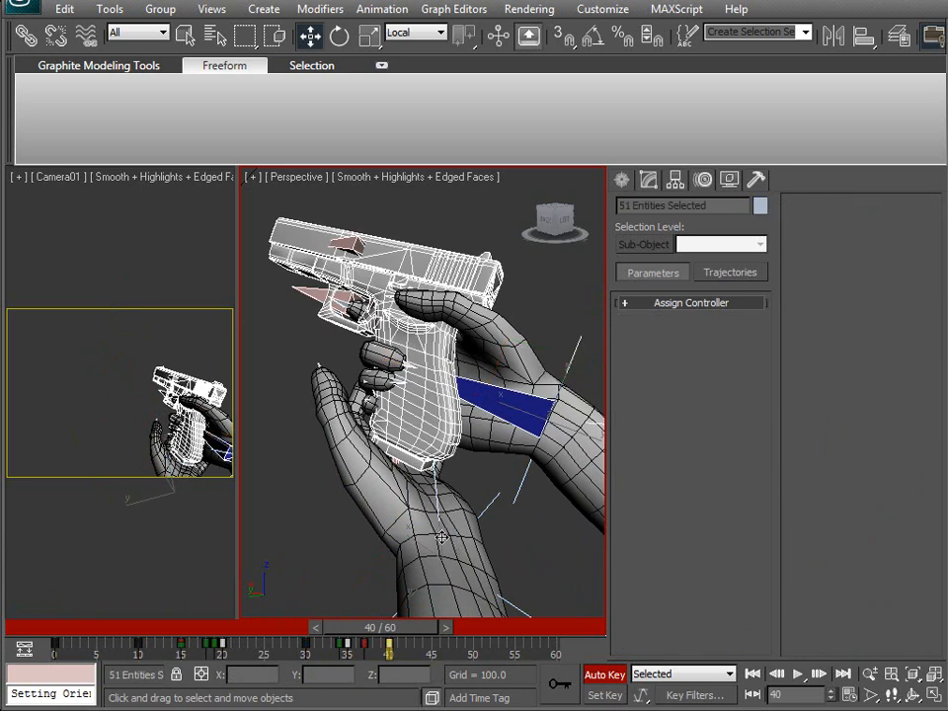
middle_click_drag(413, 441, 377, 507, "alt")
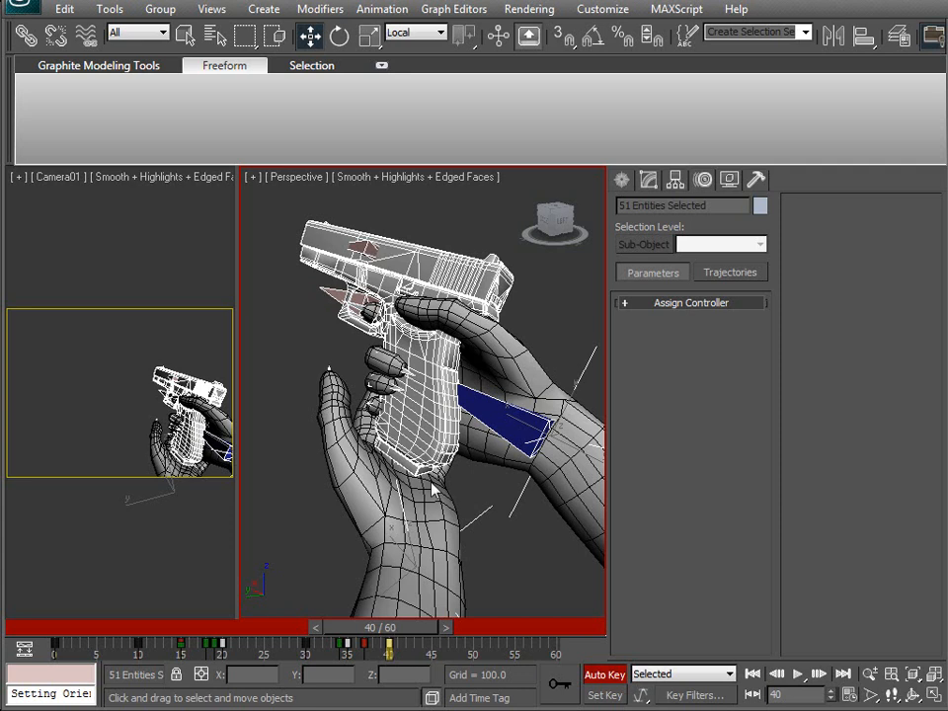
mouse_move(401, 630)
left_mouse_down()
mouse_move(79, 637)
mouse_move(413, 640)
mouse_move(335, 639)
mouse_move(403, 640)
left_mouse_up()
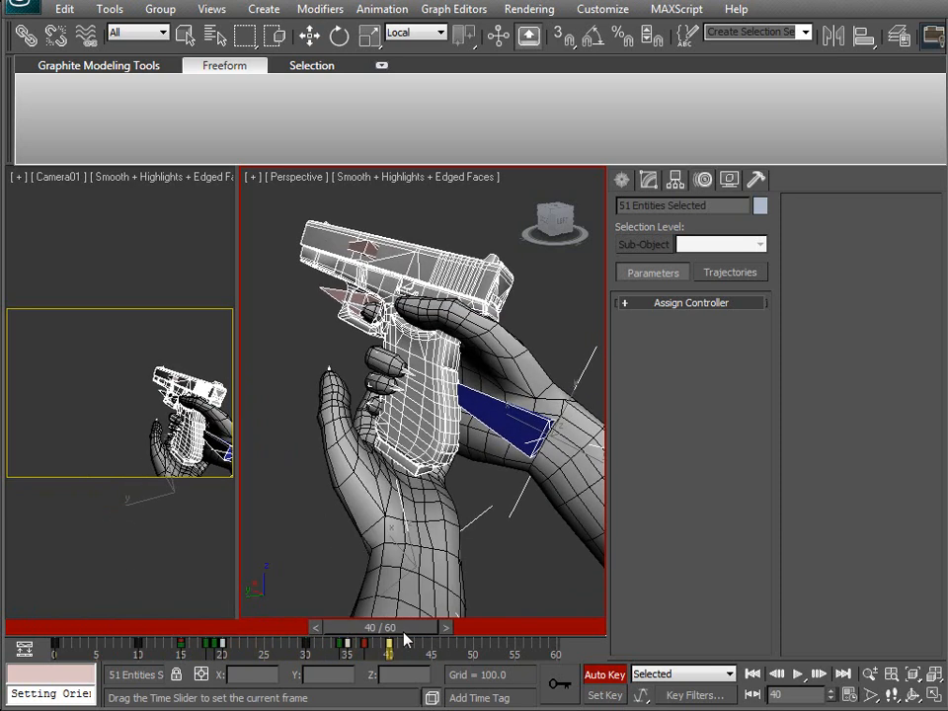
middle_click_drag(405, 531, 415, 502, "alt")
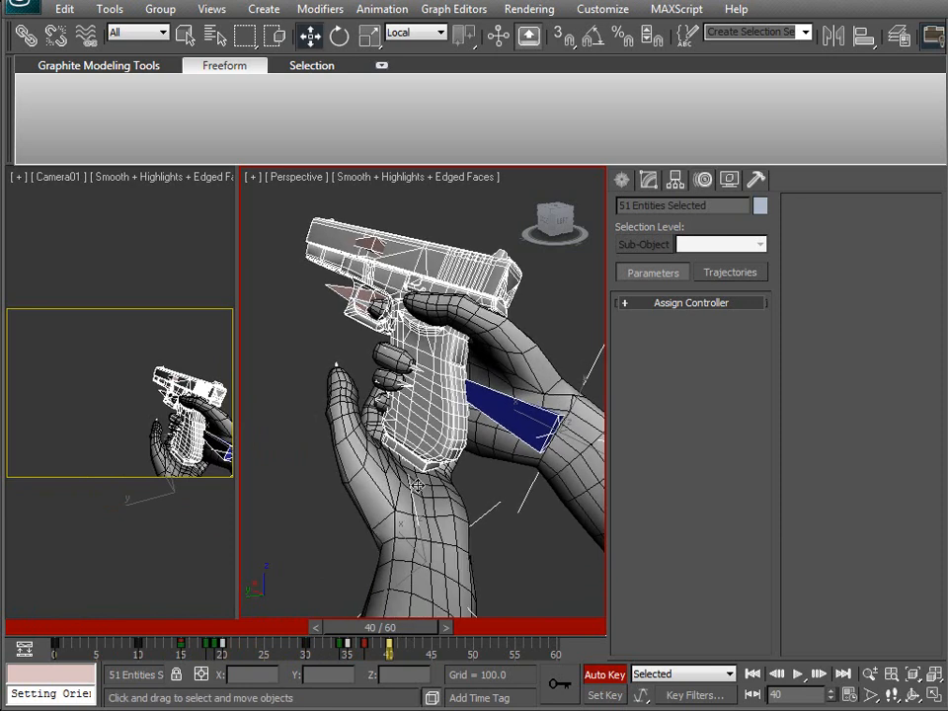
middle_click_drag(358, 519, 495, 486, "alt")
scroll(327, 544, "down", 1)
scroll(327, 544, "up", 2)
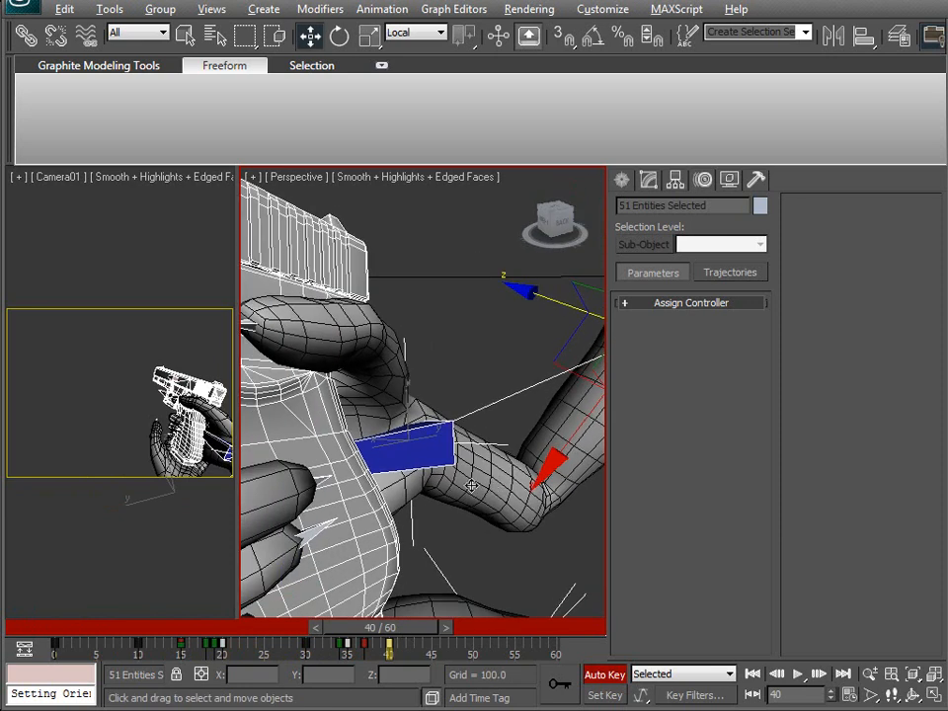
key("alt+w")
middle_click_drag(419, 491, 395, 461, "alt")
scroll(396, 461, "down", 4)
middle_click_drag(316, 480, 424, 454, "alt")
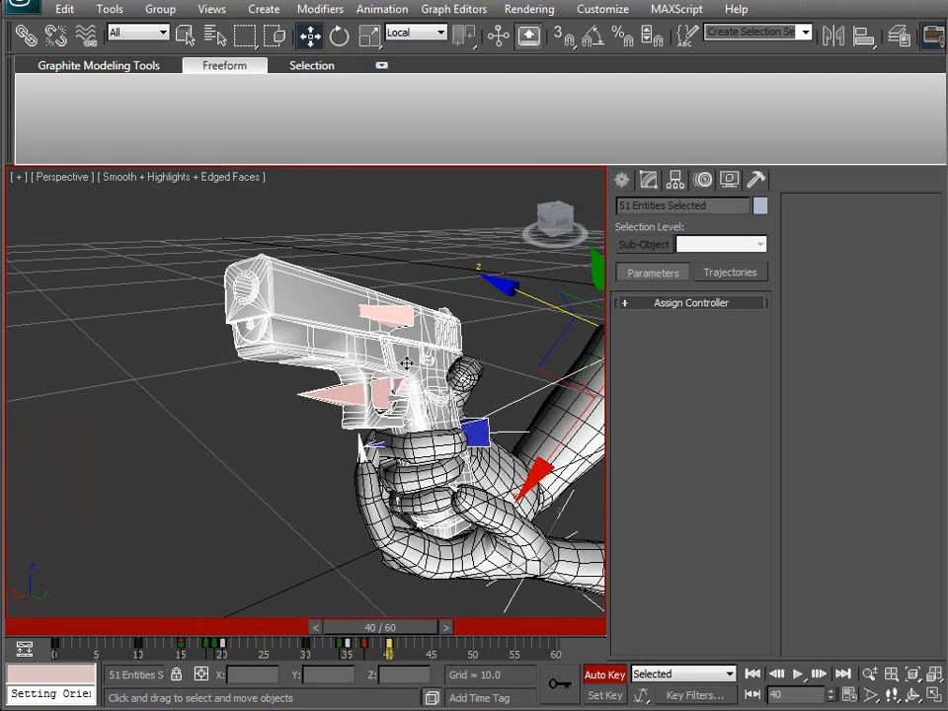
Turn off Auto Key and move b_WeaponSlide back along its local X axis so the slide sits open on the pistol.
left_click(406, 320)
middle_click_drag(406, 320, 308, 320, "alt")
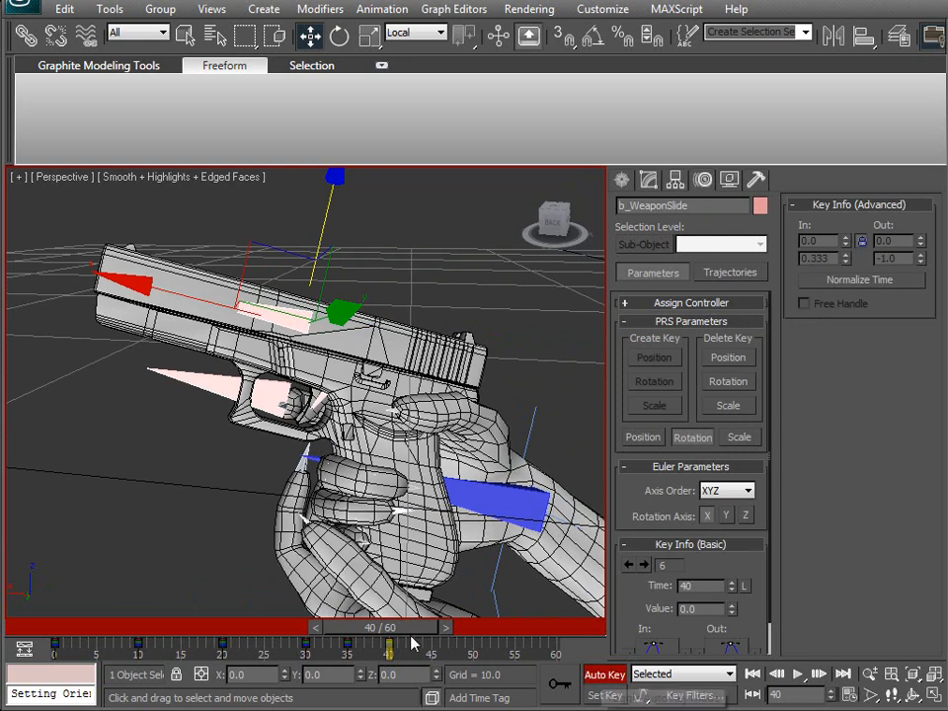
left_click(600, 674)
middle_click_drag(327, 435, 309, 477)
scroll(287, 453, "up", 3)
left_click_drag(243, 373, 397, 418)
middle_click_drag(397, 418, 349, 384)
left_click_drag(386, 625, 173, 638)
middle_click_drag(284, 602, 256, 463)
scroll(256, 463, "down", 5)
left_click_drag(185, 635, 405, 615)
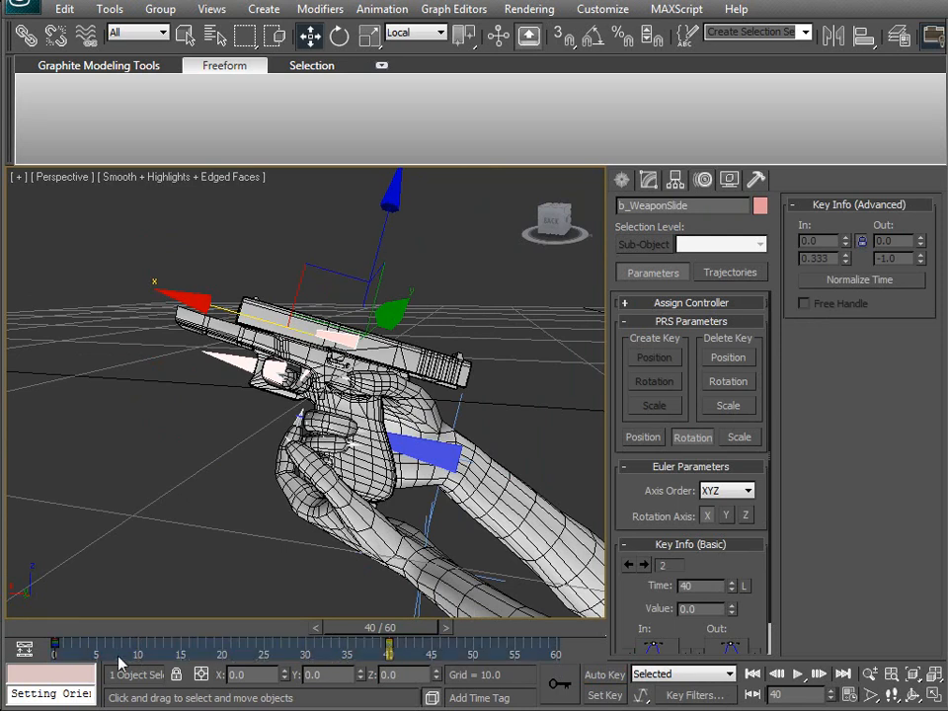
Go to frame 21, select the b_WeaponMag bone and turn Auto Key back on.
left_click_drag(390, 626, 254, 640)
key("w")
key("w")
middle_click_drag(296, 513, 276, 456, "alt")
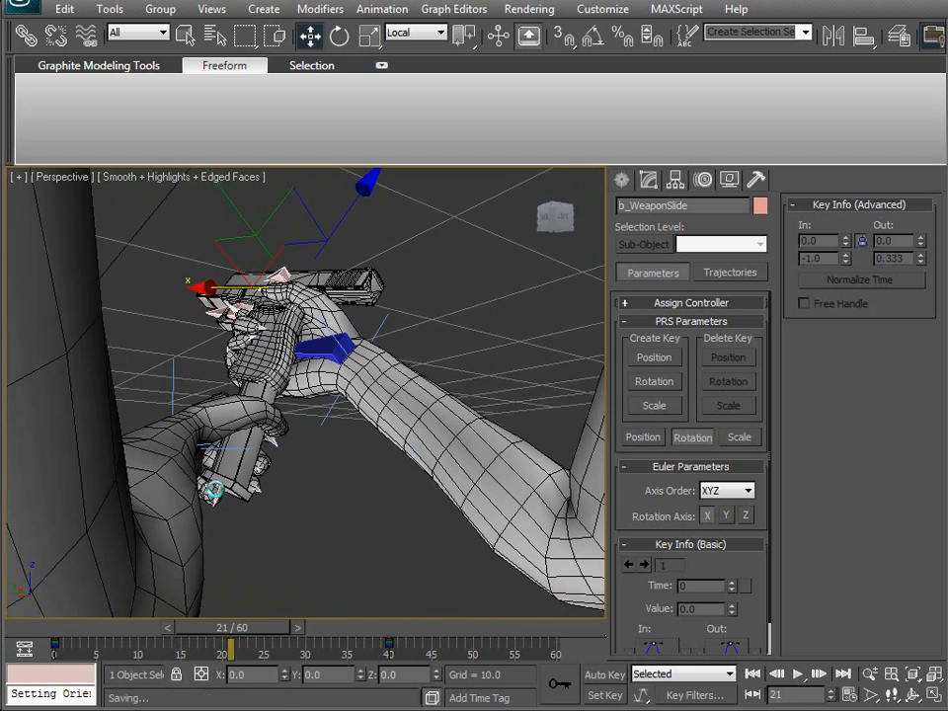
left_click(218, 495)
middle_click_drag(214, 505, 259, 524, "alt")
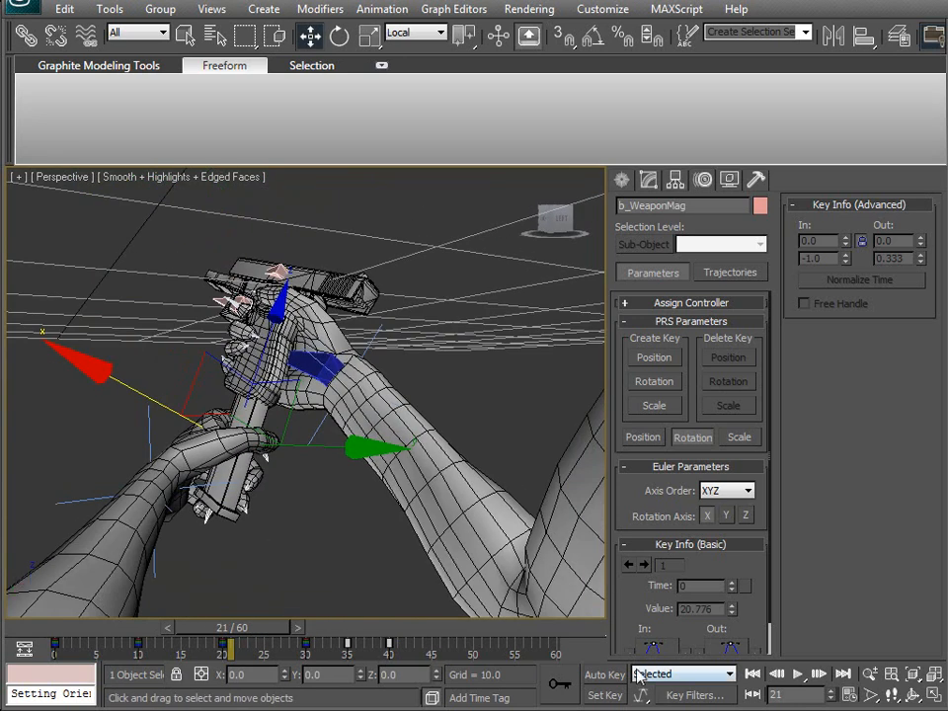
left_click(605, 674)
middle_click_drag(375, 472, 176, 483, "alt")
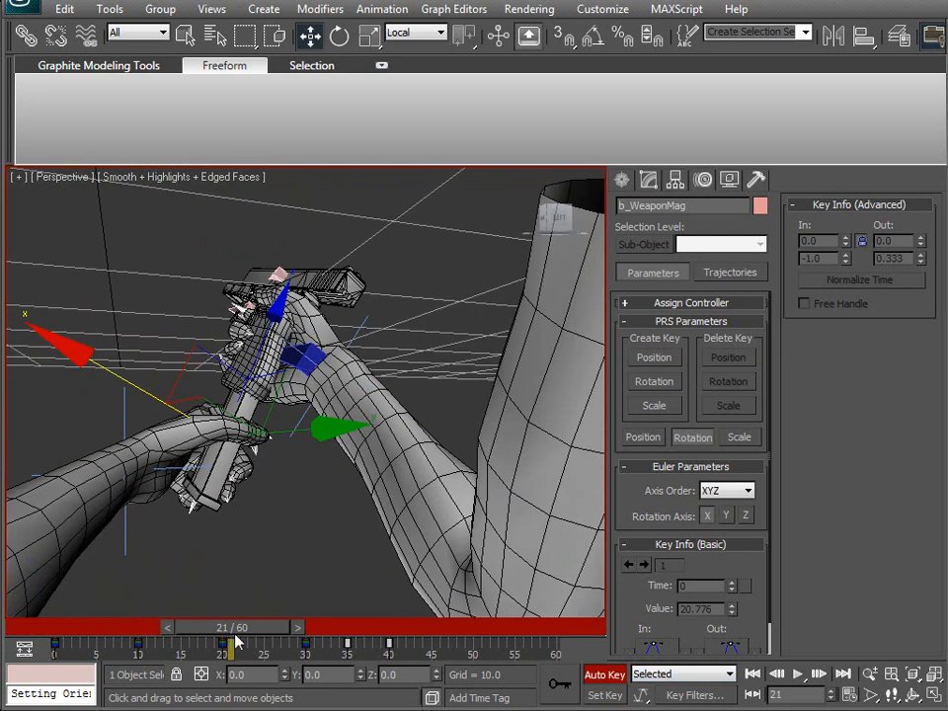
Try to lower b_WeaponMag along its local Z axis at frame 20, and undo the move.
left_click_drag(245, 628, 237, 630)
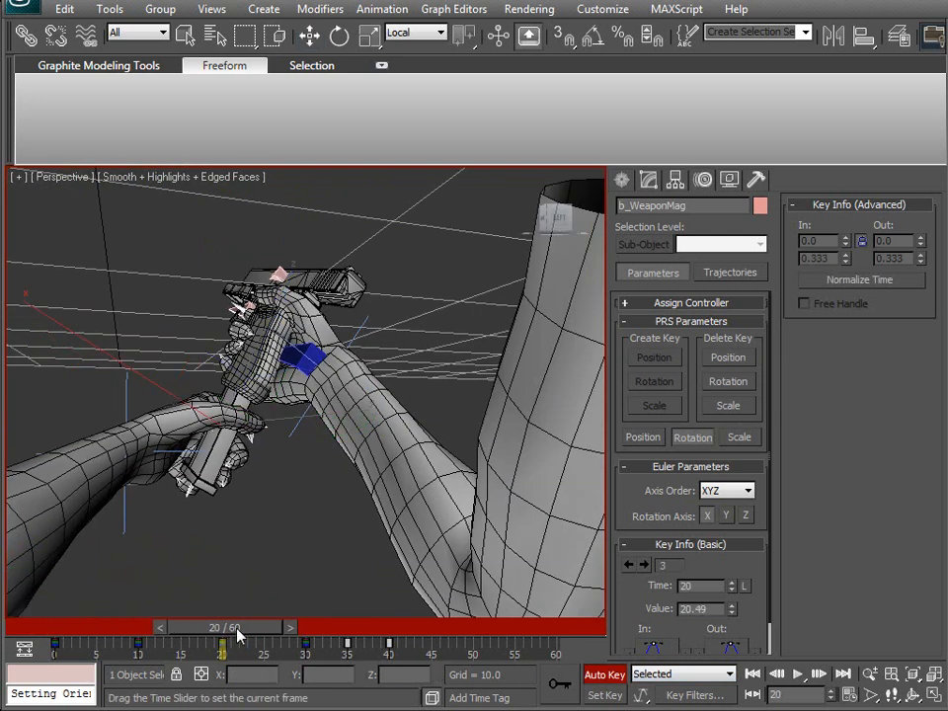
key("w")
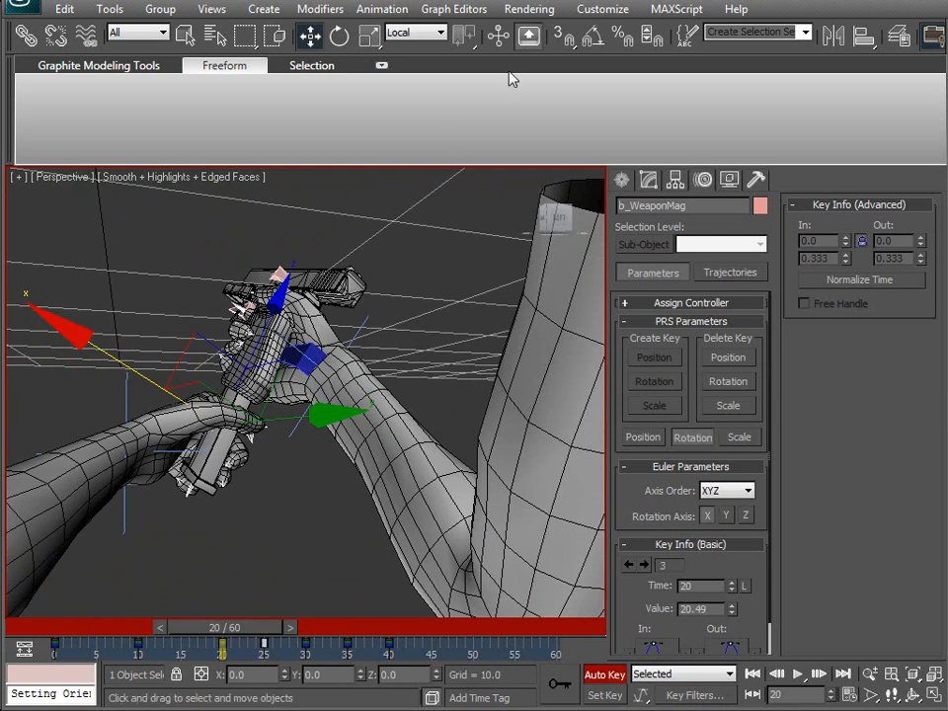
left_click_drag(267, 318, 259, 327)
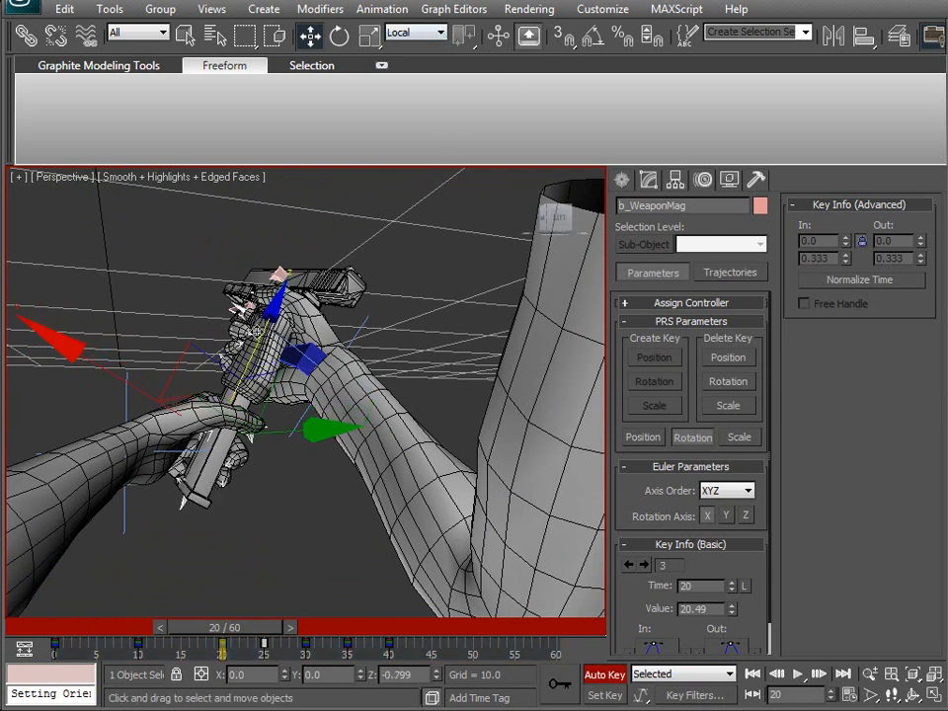
key("ctrl+z")
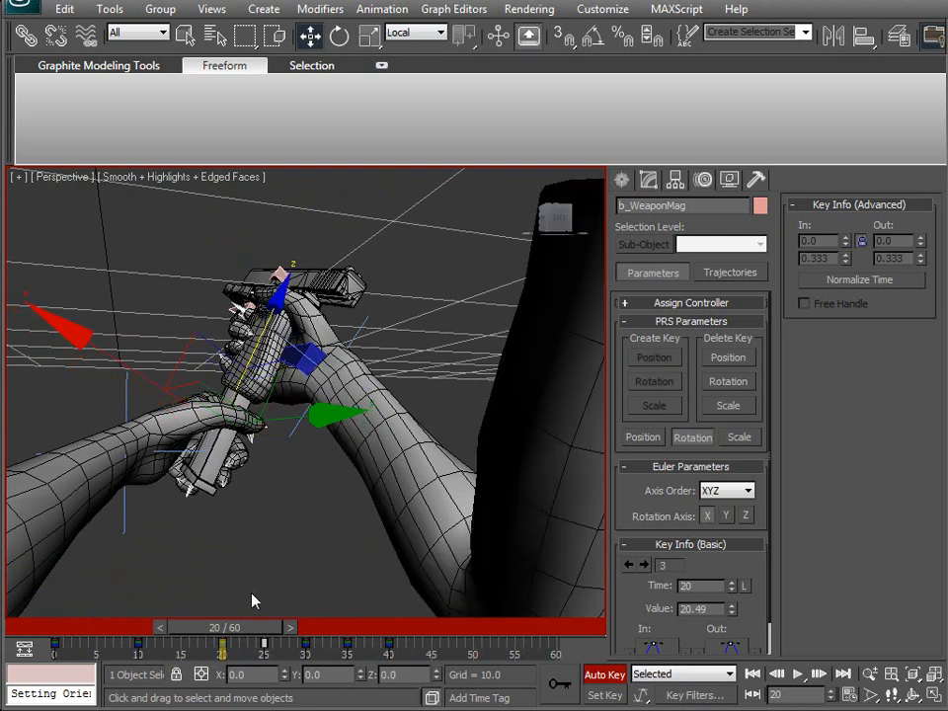
Move b_WeaponMag down along its local Z axis at frame 25 to pull the magazine clear of the pistol grip.
left_click_drag(239, 632, 290, 632)
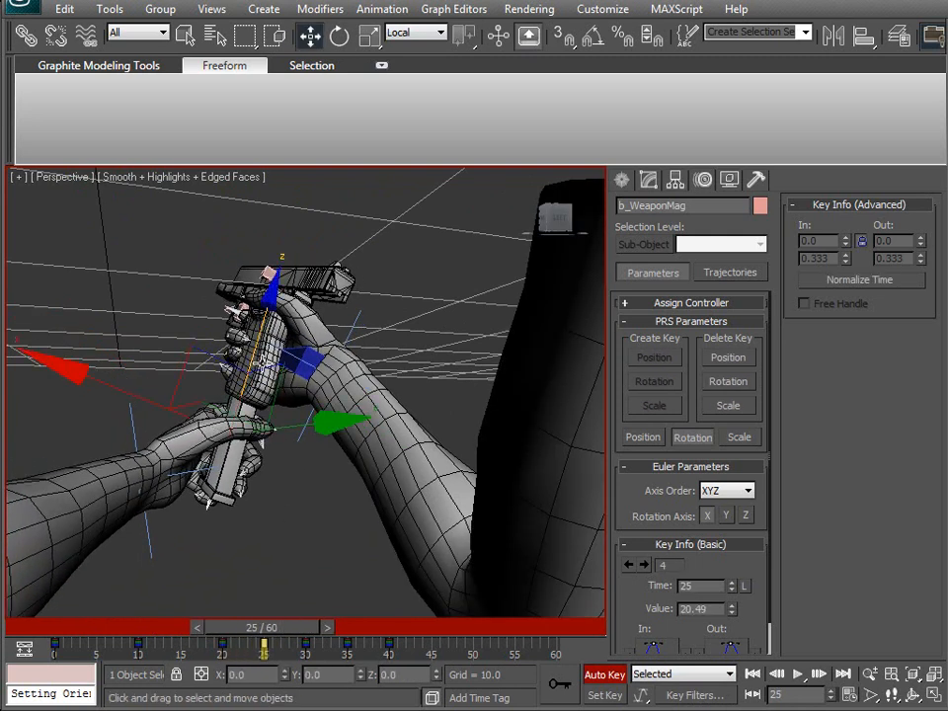
left_click_drag(262, 316, 257, 400)
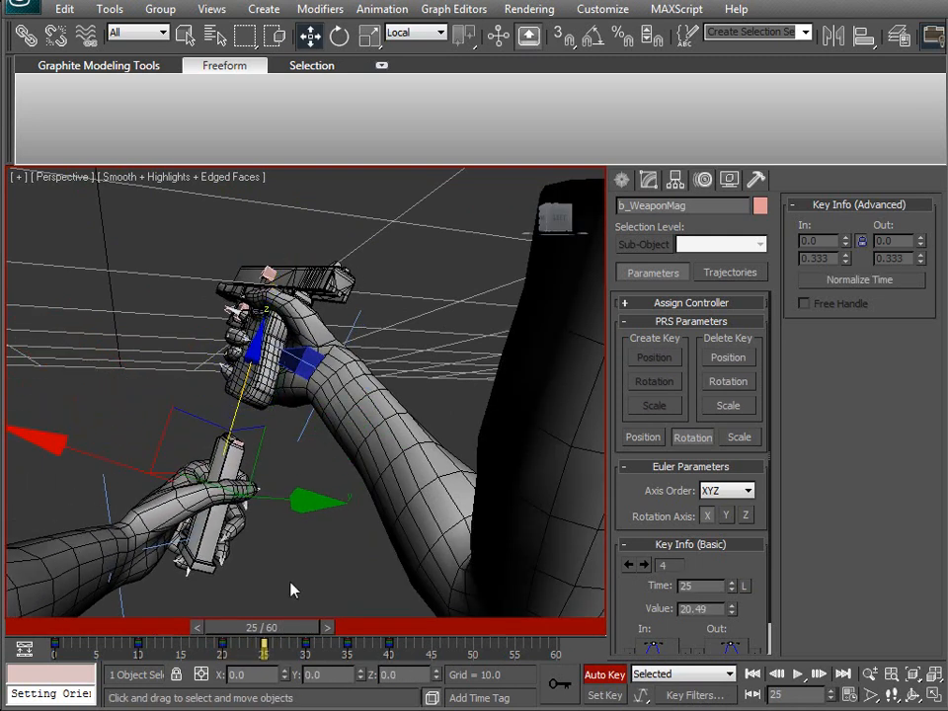
left_click_drag(301, 627, 259, 626)
scroll(289, 511, "up", 8)
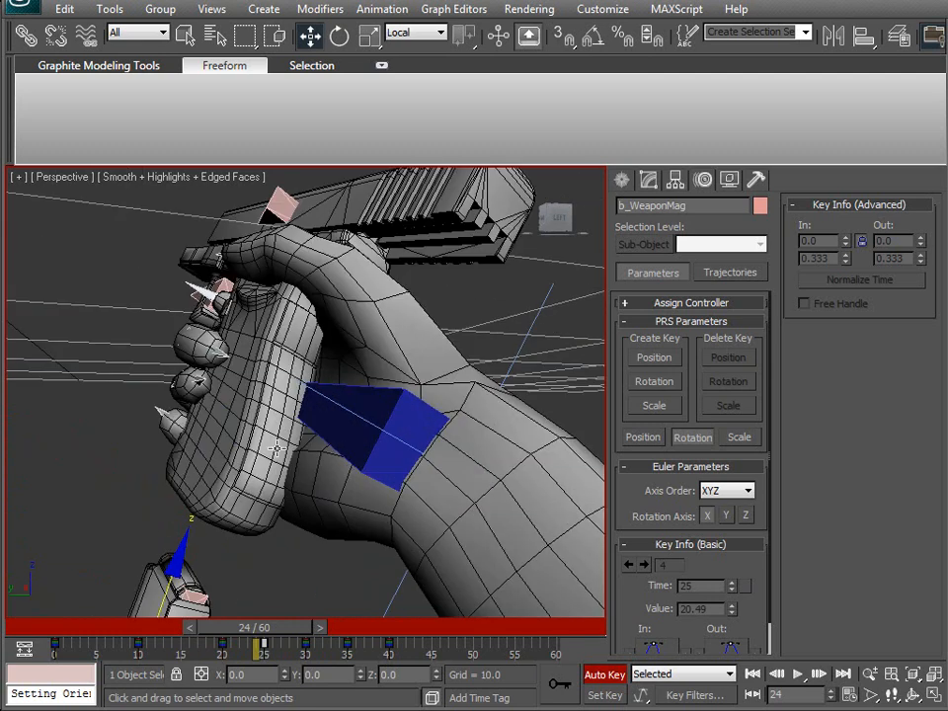
middle_click_drag(287, 511, 306, 401, "alt")
scroll(306, 402, "down", 5)
Scrub the animation to frame 30 and examine the arms, pistol and removed magazine from several angles.
left_click_drag(296, 628, 328, 659)
key("w")
middle_click_drag(360, 528, 432, 542)
scroll(440, 482, "down", 5)
middle_click_drag(356, 387, 370, 415, "alt")
scroll(373, 423, "up", 5)
middle_click_drag(457, 506, 120, 403, "alt")
middle_click_drag(437, 378, 385, 493, "alt")
mouse_move(306, 632)
left_mouse_down()
mouse_move(243, 626)
mouse_move(420, 628)
mouse_move(193, 620)
mouse_move(311, 616)
left_mouse_up()
key("w")
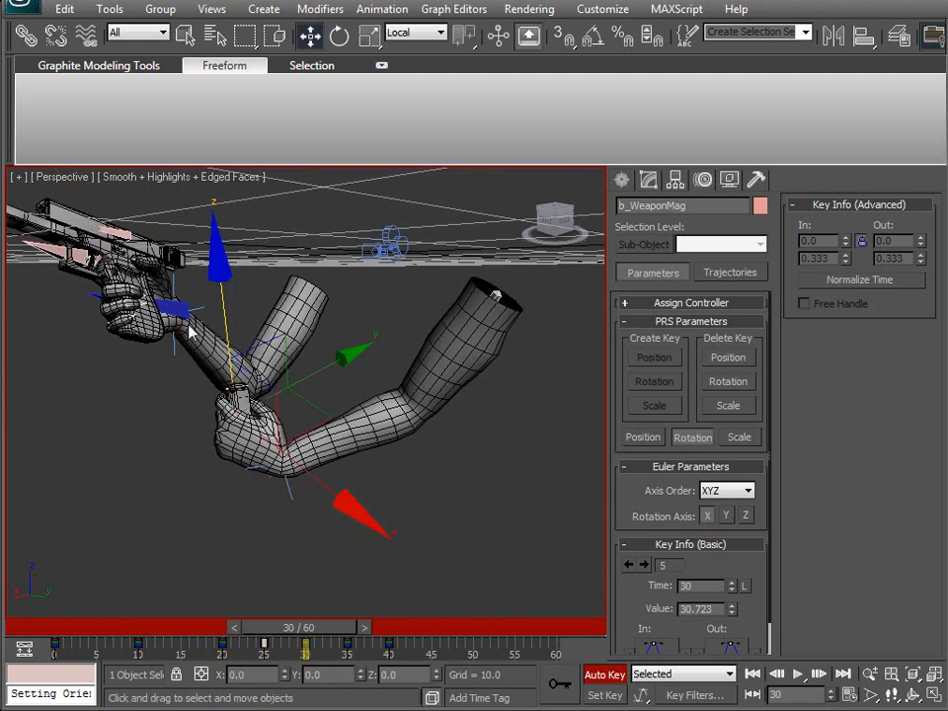
Lower b_WeaponSocket slightly along its local Y axis at frame 30 and go to frame 35.
middle_click_drag(216, 383, 247, 247, "alt")
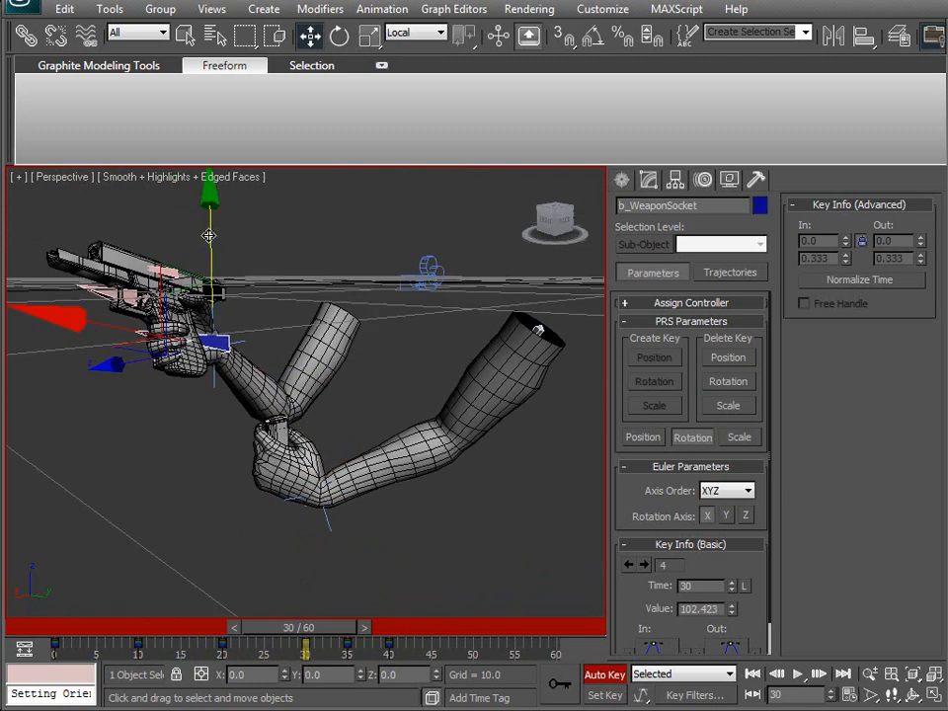
left_click_drag(208, 235, 211, 244)
left_click_drag(333, 628, 385, 614)
key("w")
middle_click_drag(242, 381, 253, 385)
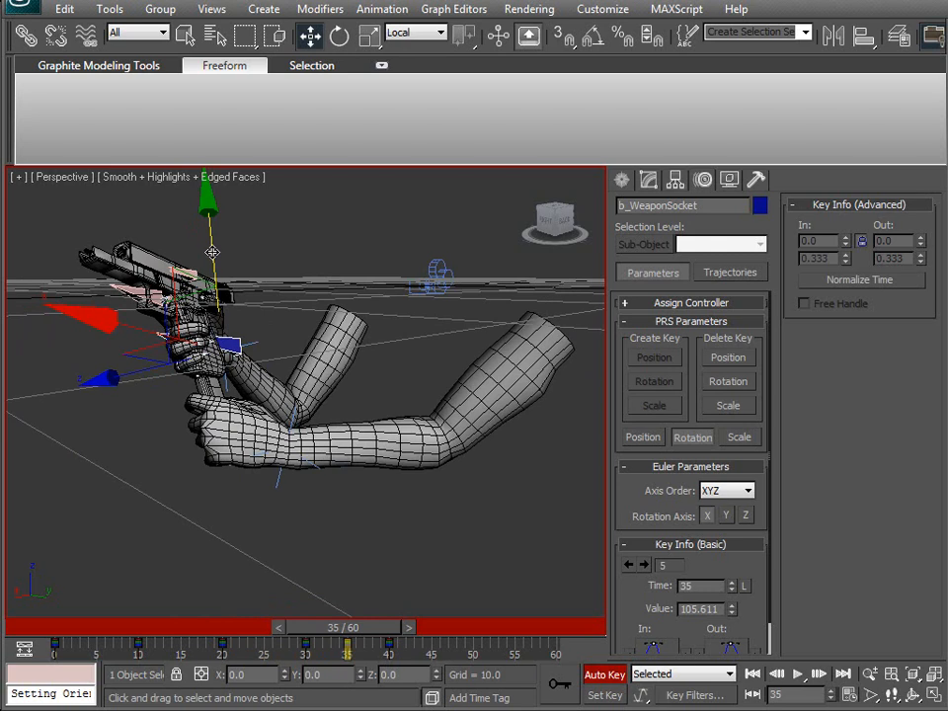
Try to rotate b_WeaponSocket about its local X axis at frame 35, and undo the rotation.
key("e")
left_click_drag(363, 357, 363, 345)
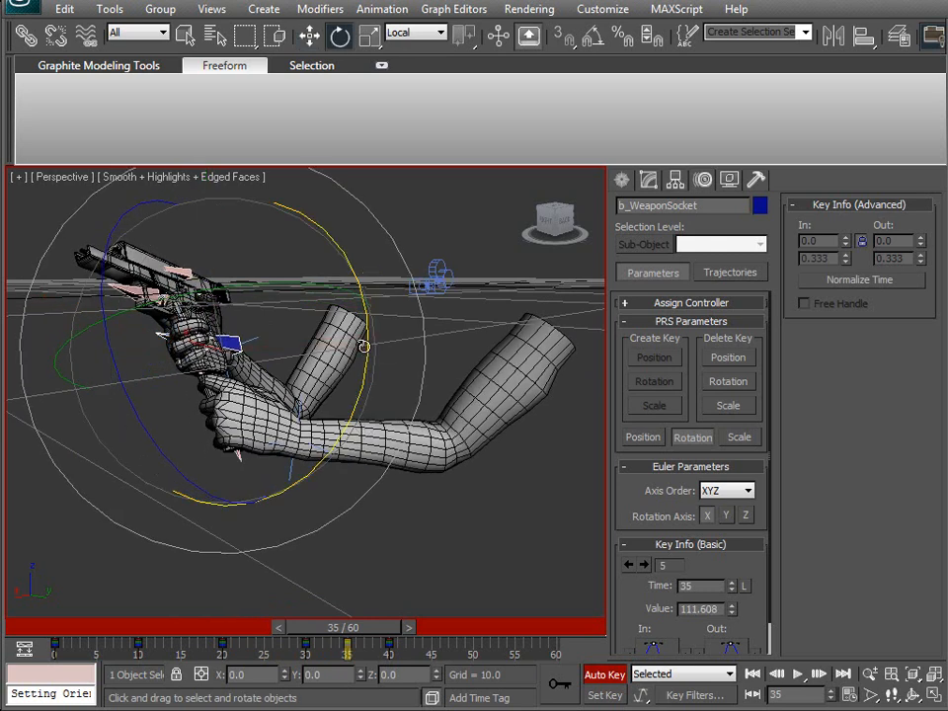
key("ctrl+z")
Raise b_WeaponSocket about 0.95 units along its local Y axis at frame 40.
left_click_drag(343, 628, 386, 633)
key("e")
middle_click_drag(336, 511, 370, 539)
key("w")
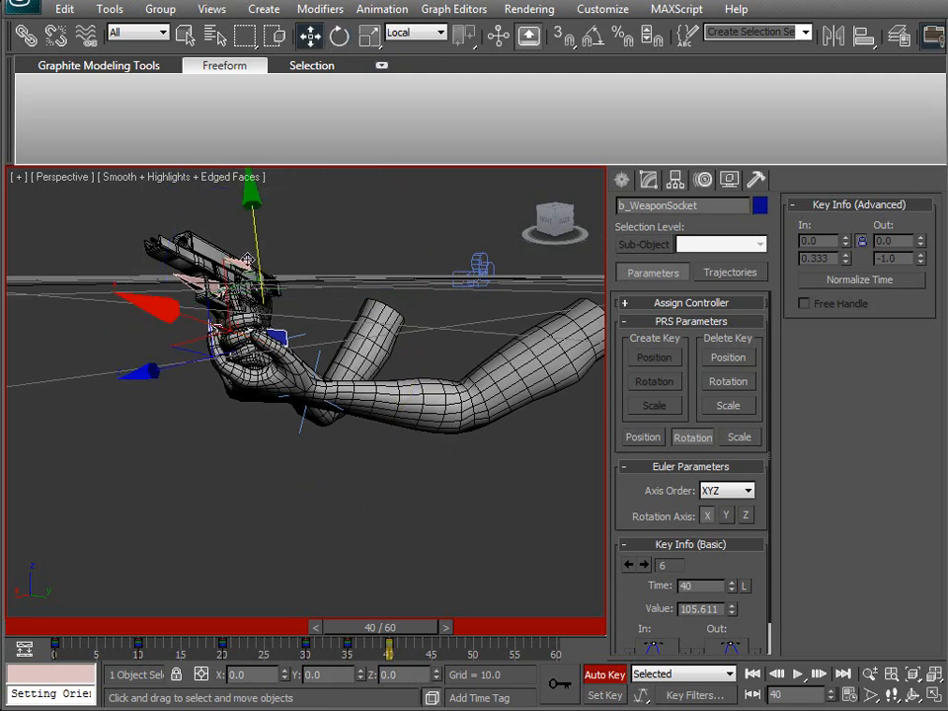
left_click_drag(257, 258, 250, 248)
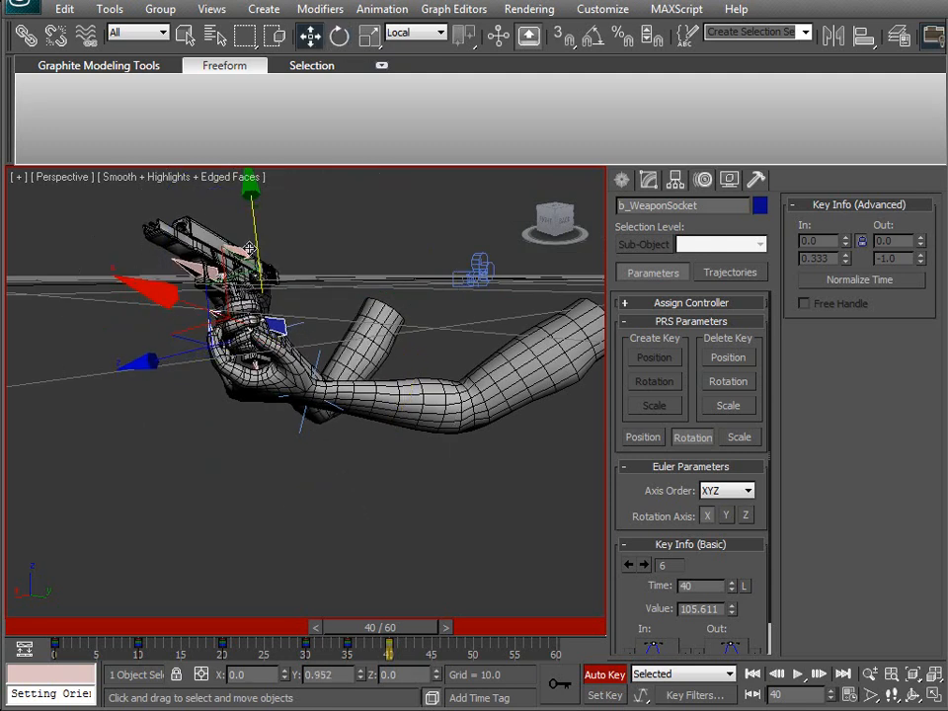
Select the left hand's IK Chain02 goal and pick b_WeaponSocket as the reference coordinate system.
middle_click_drag(283, 380, 218, 469)
scroll(317, 434, "up", 5)
left_click(233, 427)
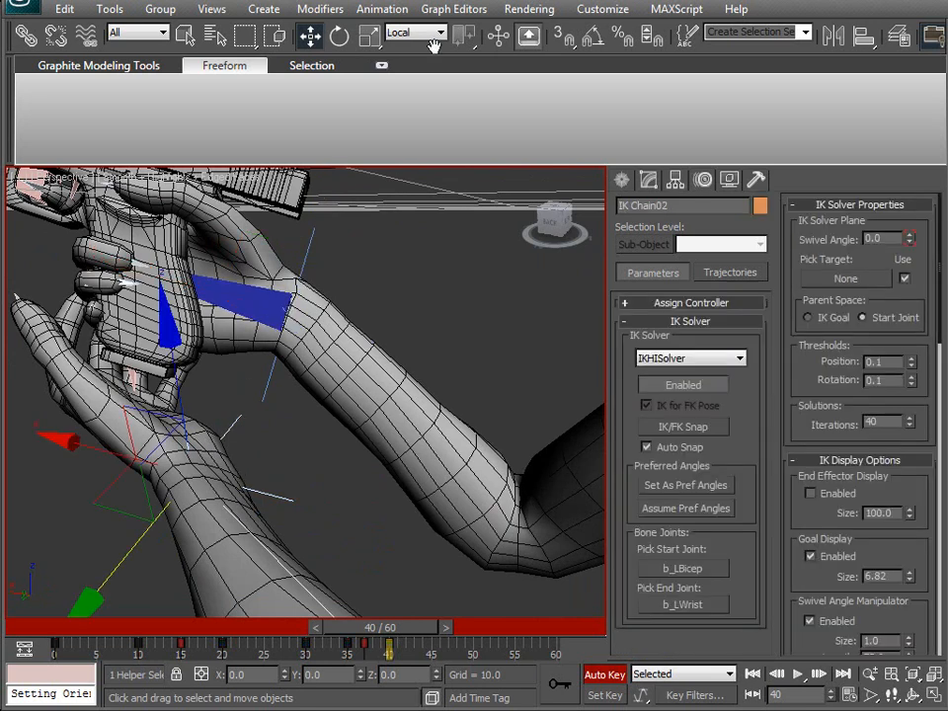
left_click(431, 35)
left_click(417, 158)
left_click(262, 296)
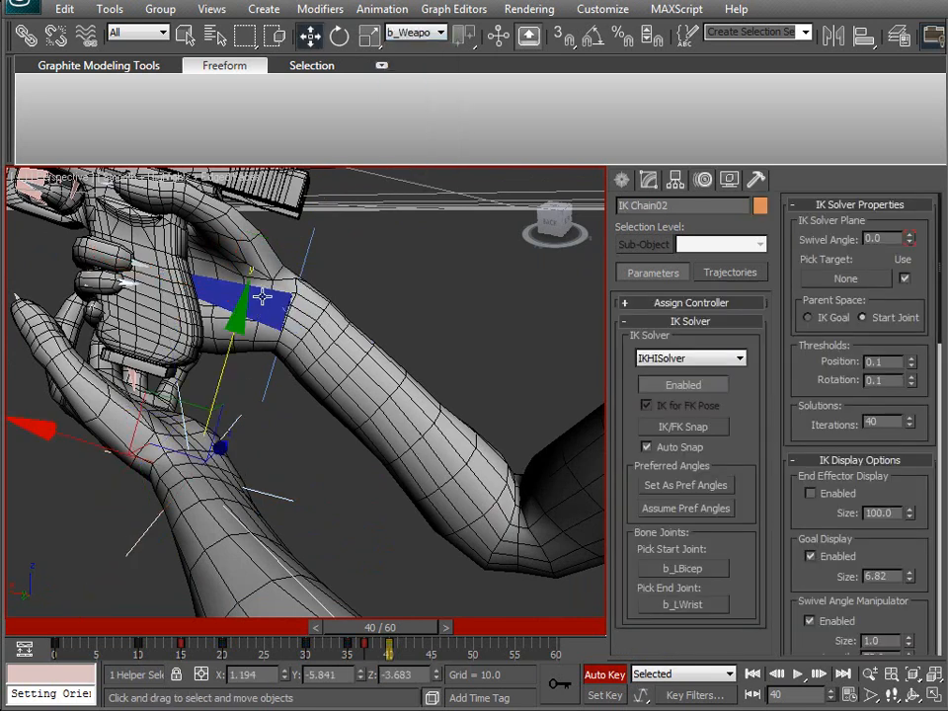
Raise IK Chain02 along the socket's Y axis to about -5.1 at frame 40, bringing the left palm up to the magazine base.
left_click_drag(221, 365, 223, 361)
left_click_drag(234, 338, 221, 348)
middle_click_drag(265, 312, 209, 315, "alt")
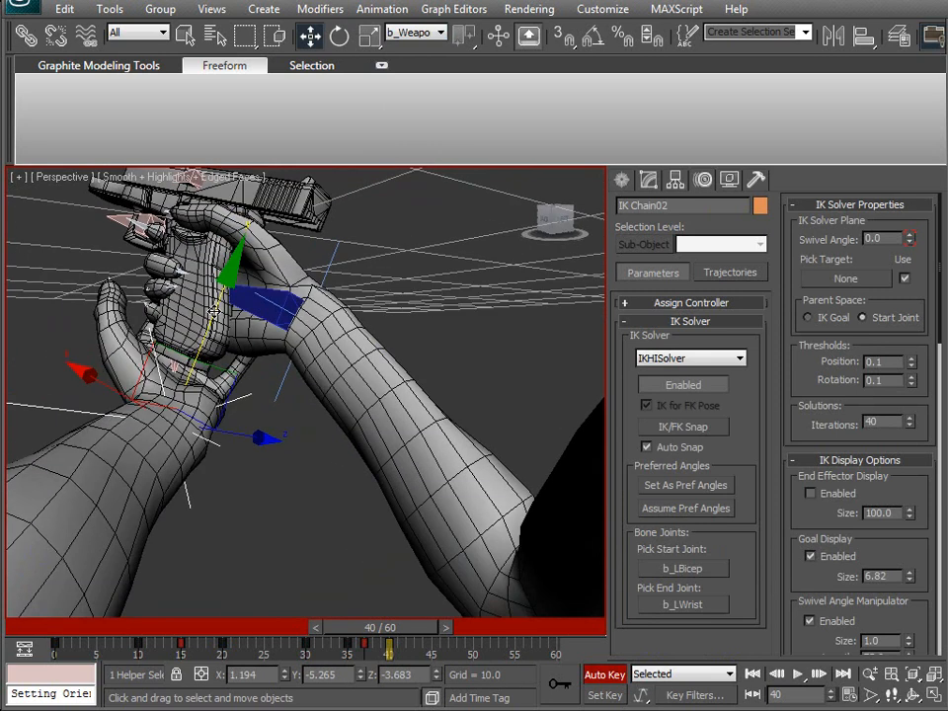
left_click_drag(213, 310, 219, 307)
mouse_move(367, 632)
left_mouse_down()
mouse_move(309, 635)
mouse_move(365, 632)
left_mouse_up()
key("w")
left_click(221, 441)
middle_click_drag(231, 494, 391, 519, "alt")
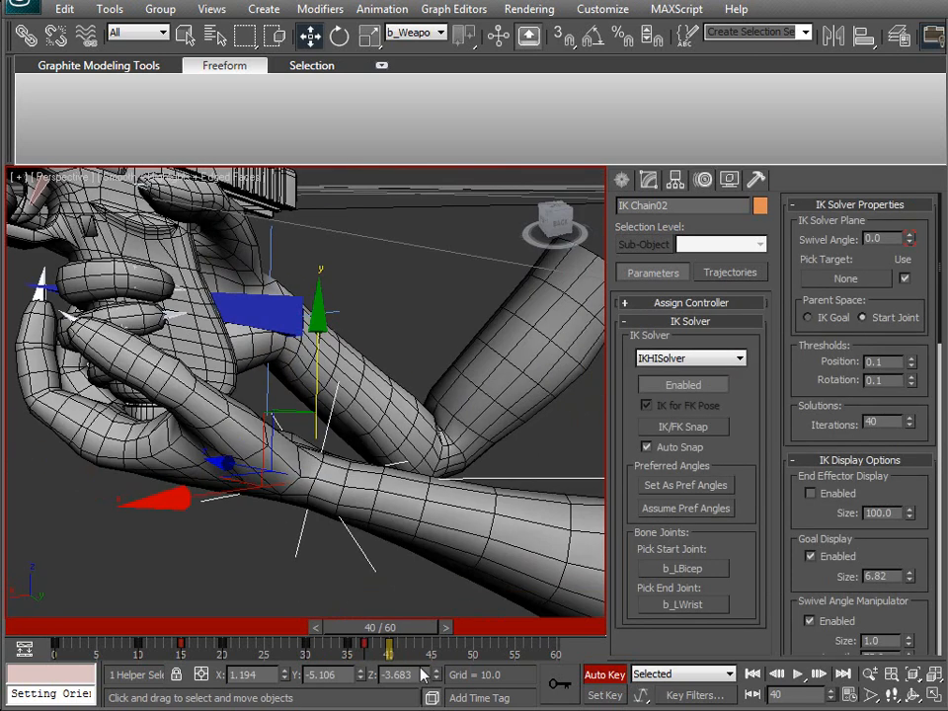
Lower IK Chain02 along the socket's Y axis to about -10.6 at frame 50 and show the camera view beside the perspective view.
left_click_drag(383, 631, 417, 633)
left_click_drag(478, 635, 422, 636)
key("w")
middle_click_drag(322, 516, 402, 464, "alt")
left_click_drag(392, 306, 394, 423)
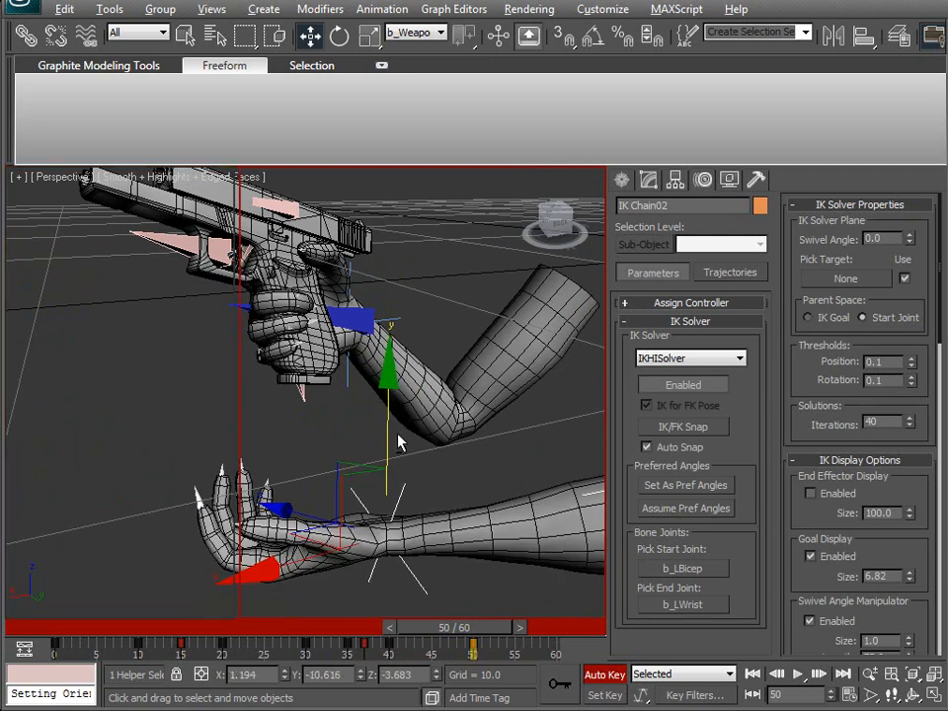
key("alt+w")
left_click_drag(451, 636, 465, 619)
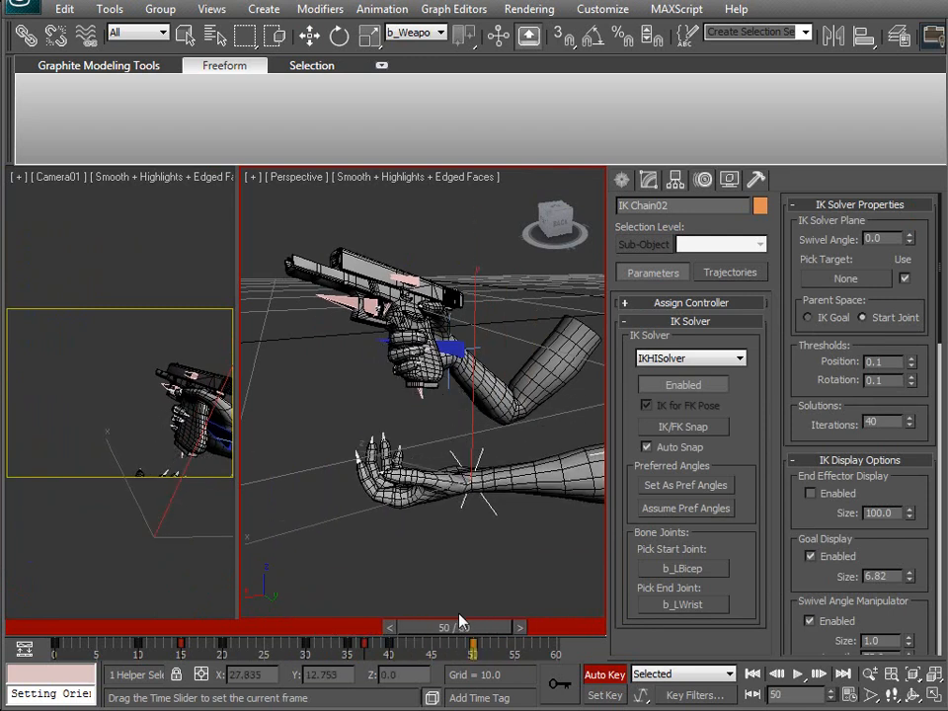
Rotate b_LForearmTwist about its local X axis at frame 50 to turn the left palm inward.
key("w")
middle_click_drag(456, 504, 446, 516, "alt")
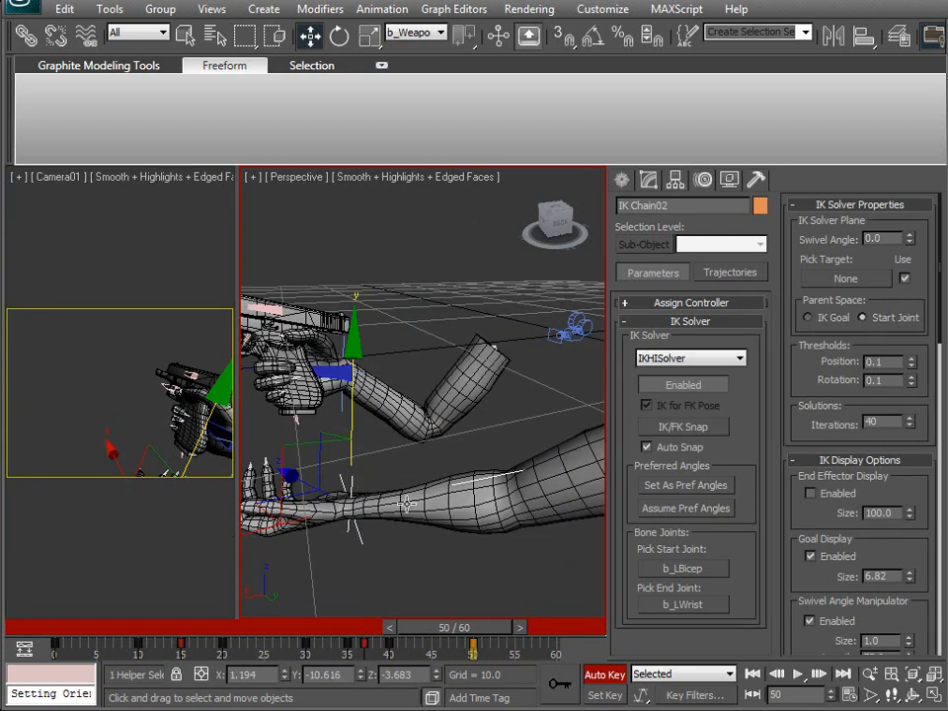
left_click(405, 504)
key("e")
left_click_drag(371, 503, 372, 480)
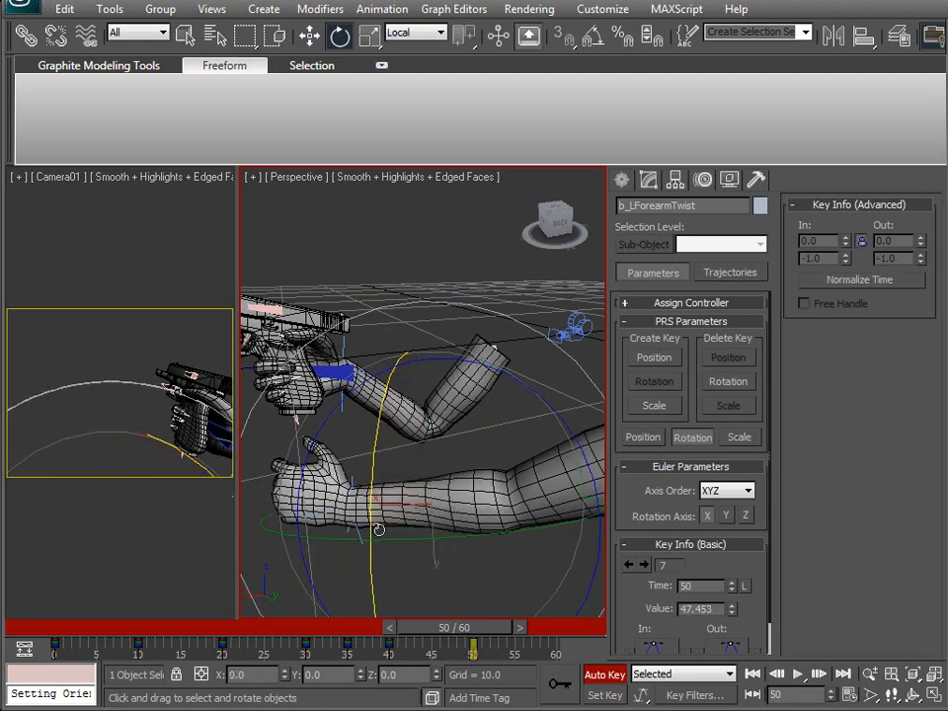
Review the left hand's motion away from the pistol between frames 40 and 50, and select IK Chain02 at frame 45.
left_click_drag(458, 630, 420, 628)
key("e")
middle_click_drag(388, 525, 465, 508, "alt")
scroll(435, 469, "up", 3)
middle_click_drag(436, 468, 425, 487, "alt")
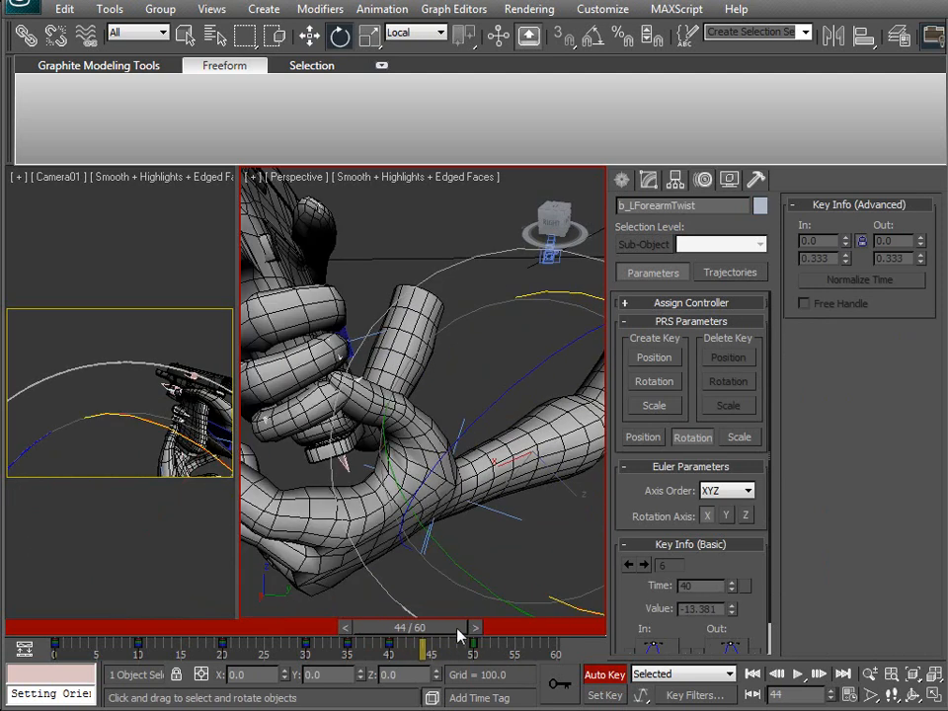
key("q")
left_click_drag(424, 638, 438, 638)
key("e")
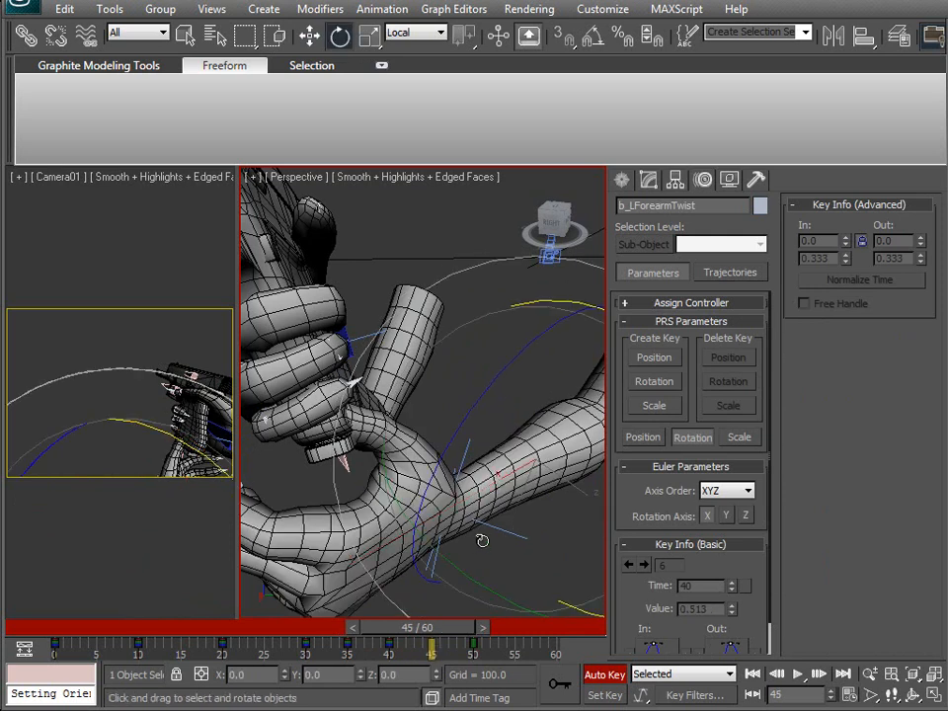
left_click(504, 531)
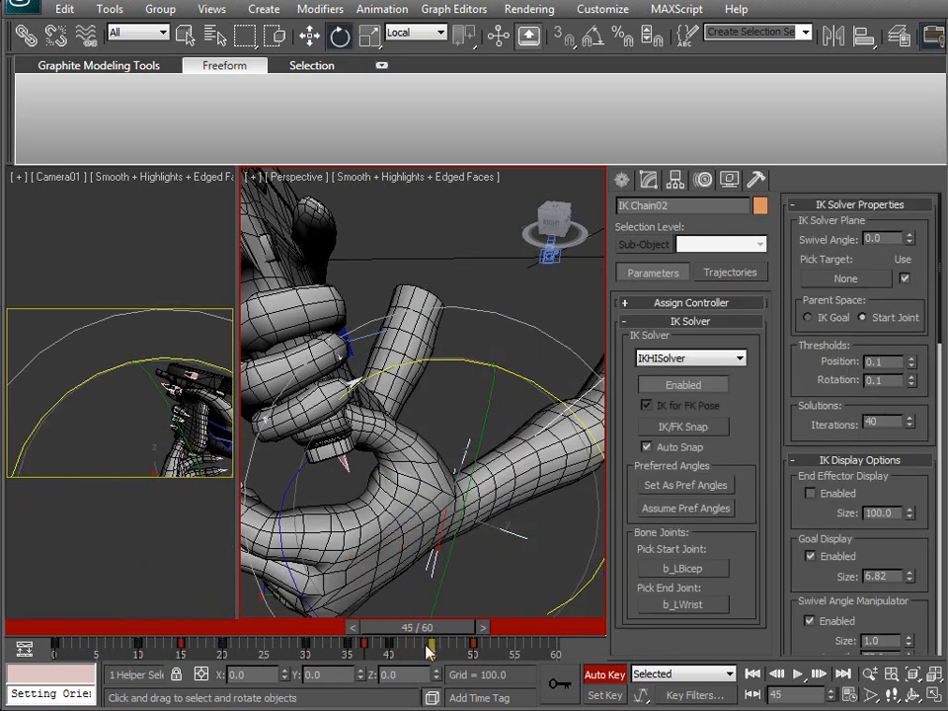
Switch to the View coordinate system and move IK Chain02 along Y to about -1.84 at frame 45, clear of the grip.
key("w")
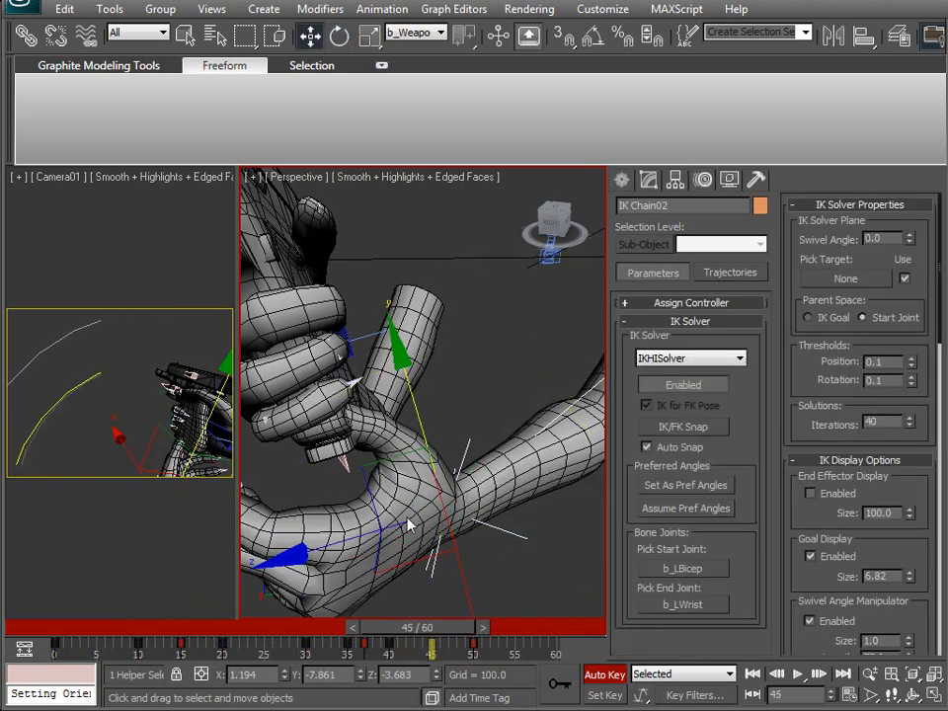
left_click(408, 33)
left_click(397, 48)
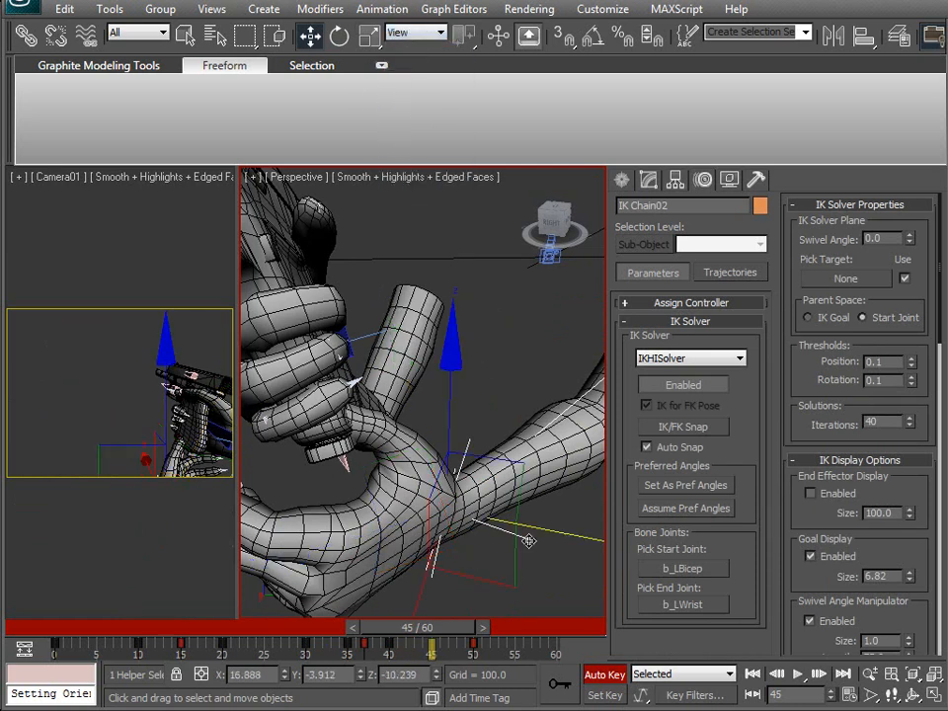
left_click_drag(535, 532, 573, 549)
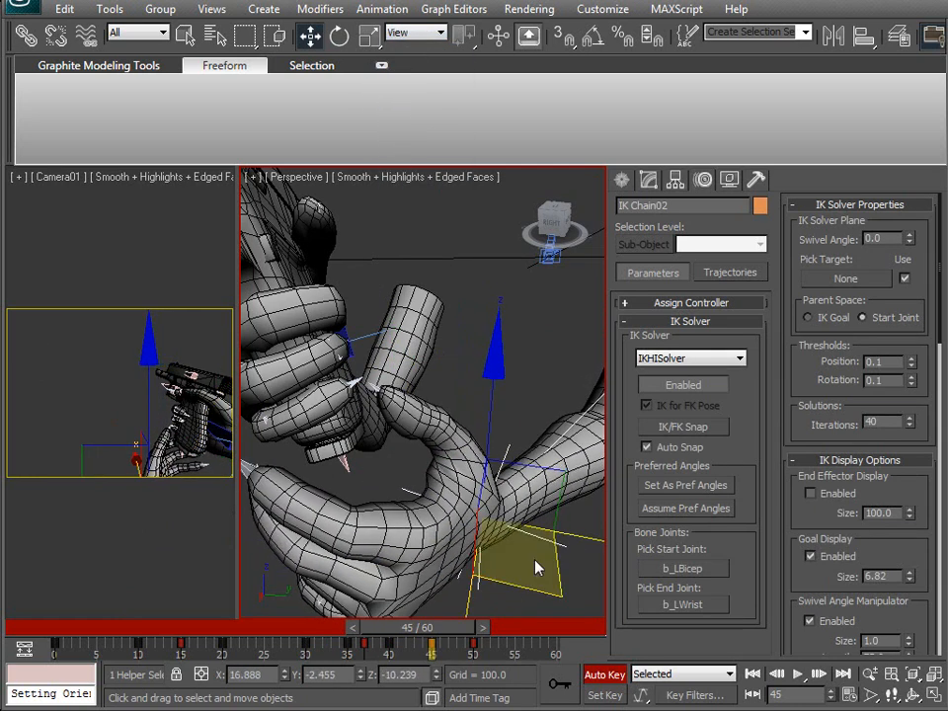
mouse_move(435, 624)
left_mouse_down()
mouse_move(389, 628)
mouse_move(435, 629)
left_mouse_up()
key("w")
middle_click_drag(405, 513, 440, 535, "alt")
left_click_drag(523, 483, 542, 485)
middle_click_drag(359, 464, 447, 484)
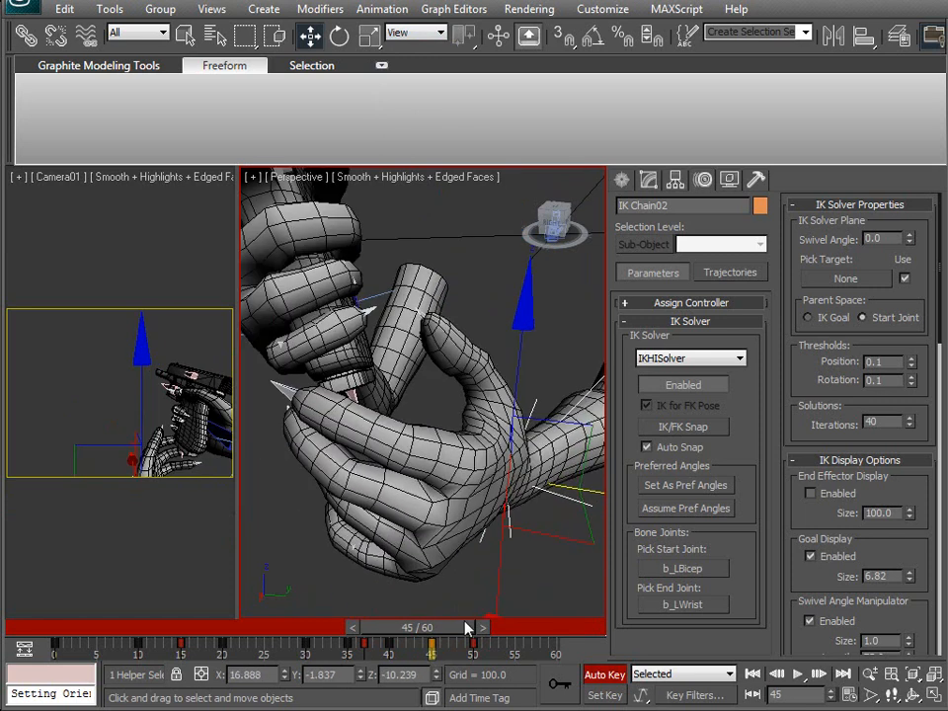
Lower IK Chain02 to about Z -12.79 at frame 50, dropping the left hand further below the pistol.
mouse_move(466, 628)
left_mouse_down()
mouse_move(441, 628)
mouse_move(483, 628)
mouse_move(464, 643)
left_mouse_up()
key("w")
middle_click_drag(473, 547, 396, 524)
scroll(397, 523, "down", 3)
left_click_drag(524, 448, 497, 573)
left_click_drag(459, 632, 499, 634)
middle_click_drag(429, 546, 421, 519)
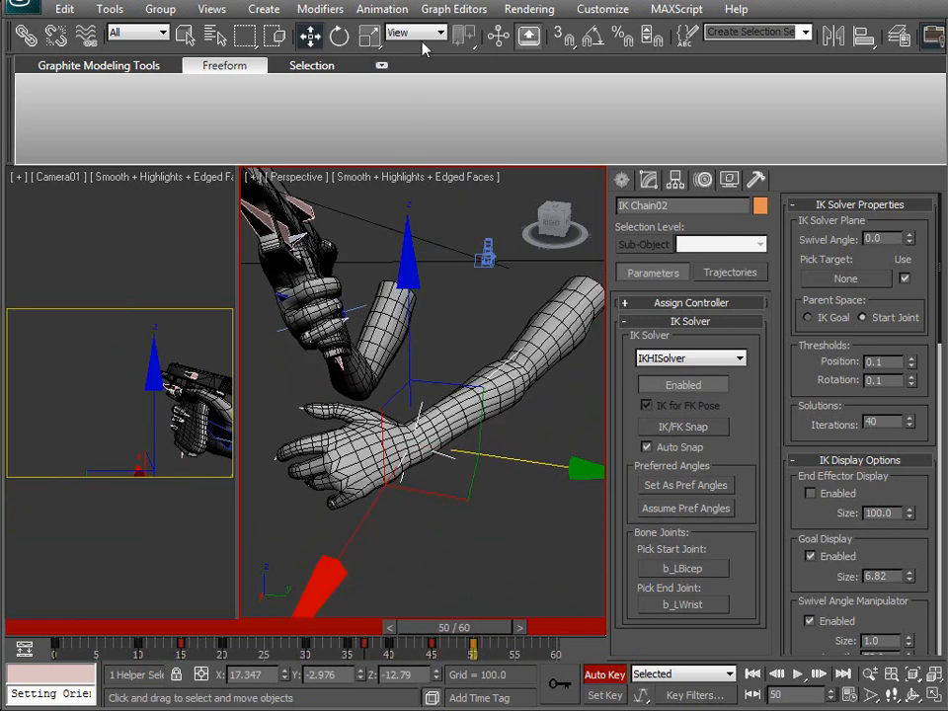
Copy IK Chain02's frame 0 position to frame 60, using X 13.965, Y 13.655 and Z -13.874.
left_click_drag(467, 625, 123, 664)
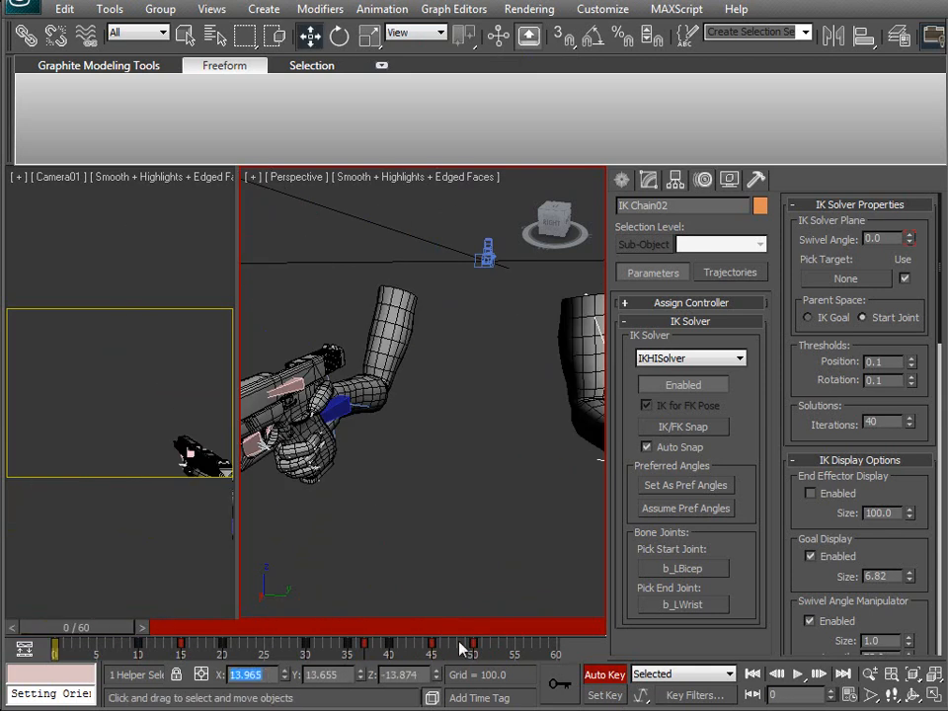
left_click(520, 633)
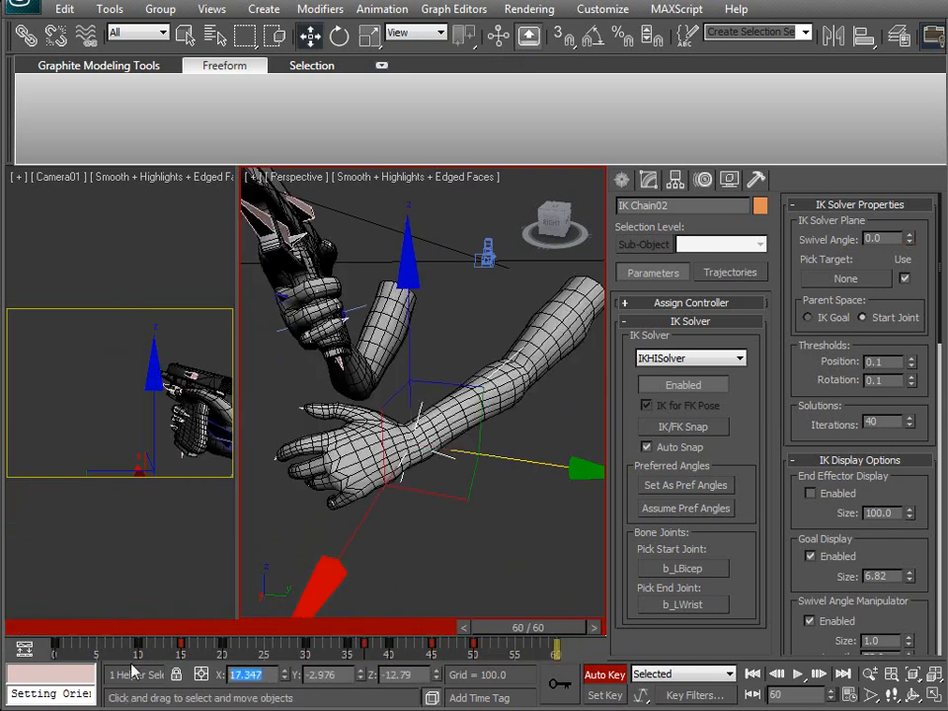
left_click_drag(570, 633, 64, 632)
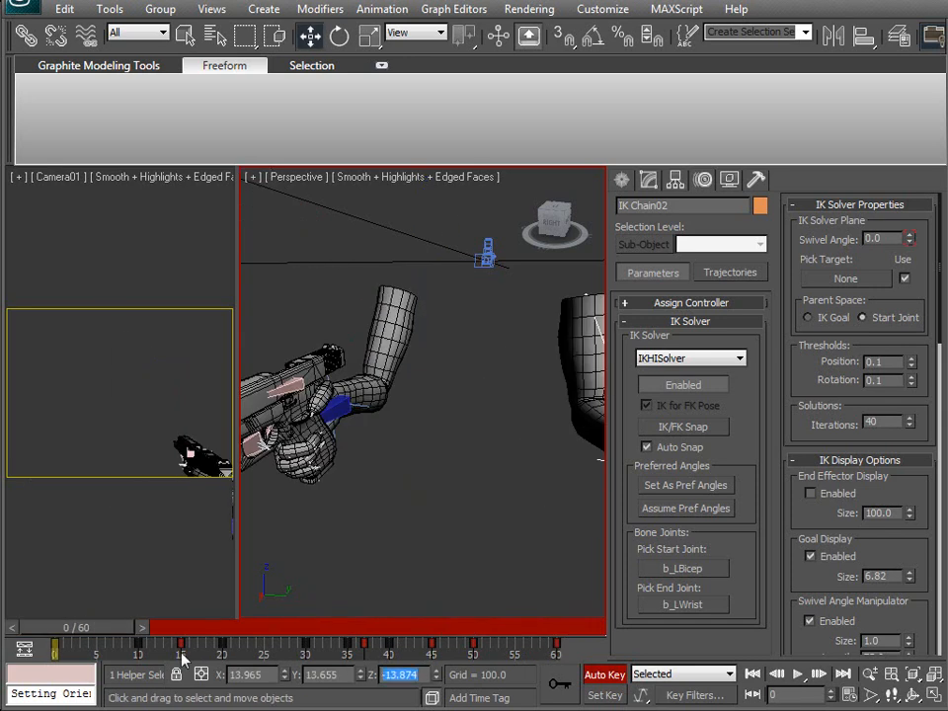
left_click_drag(123, 628, 569, 654)
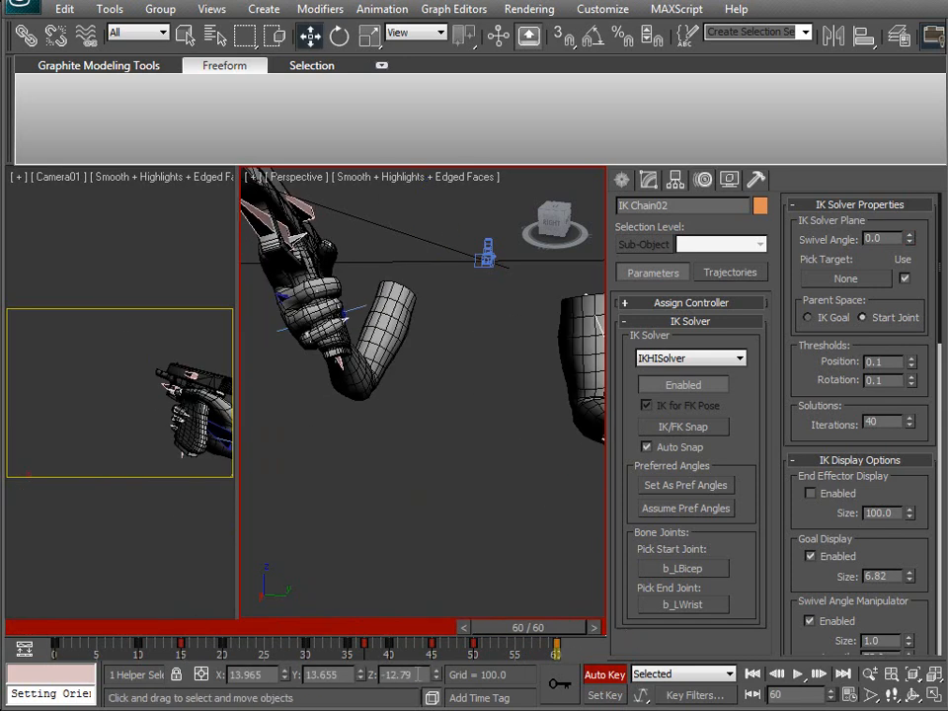
Move IK Chain02 to about X 14.01, Y 2.28, Z -13.85 at frame 50, along the left hand's path back to its rest position.
middle_click_drag(461, 529, 376, 541, "alt")
left_click_drag(485, 630, 415, 627)
middle_click_drag(353, 456, 504, 491, "alt")
left_click_drag(477, 478, 528, 470)
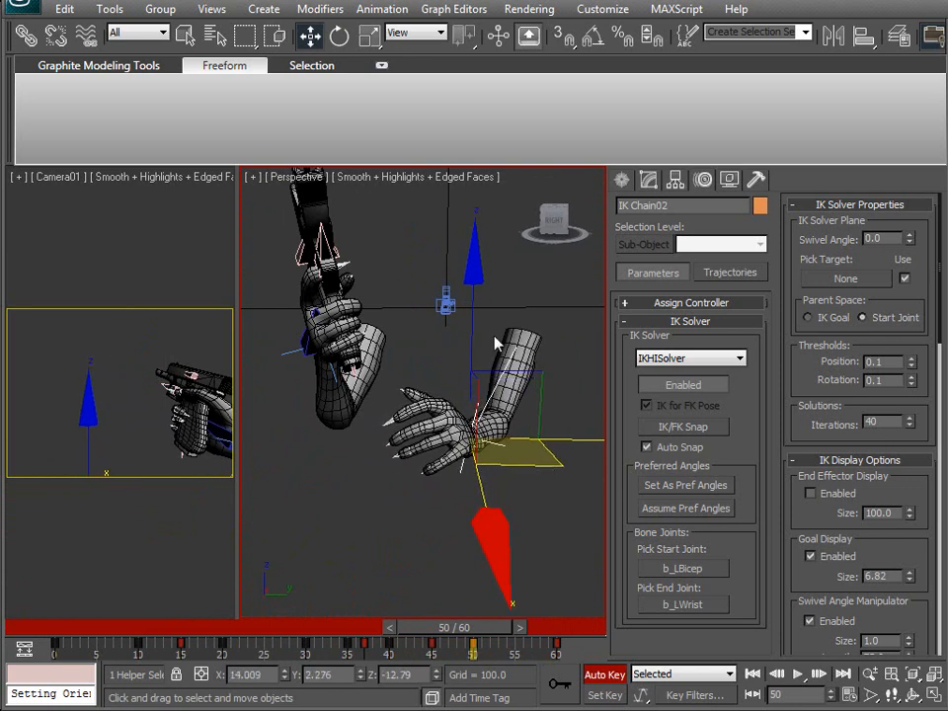
middle_click_drag(483, 342, 319, 484, "alt")
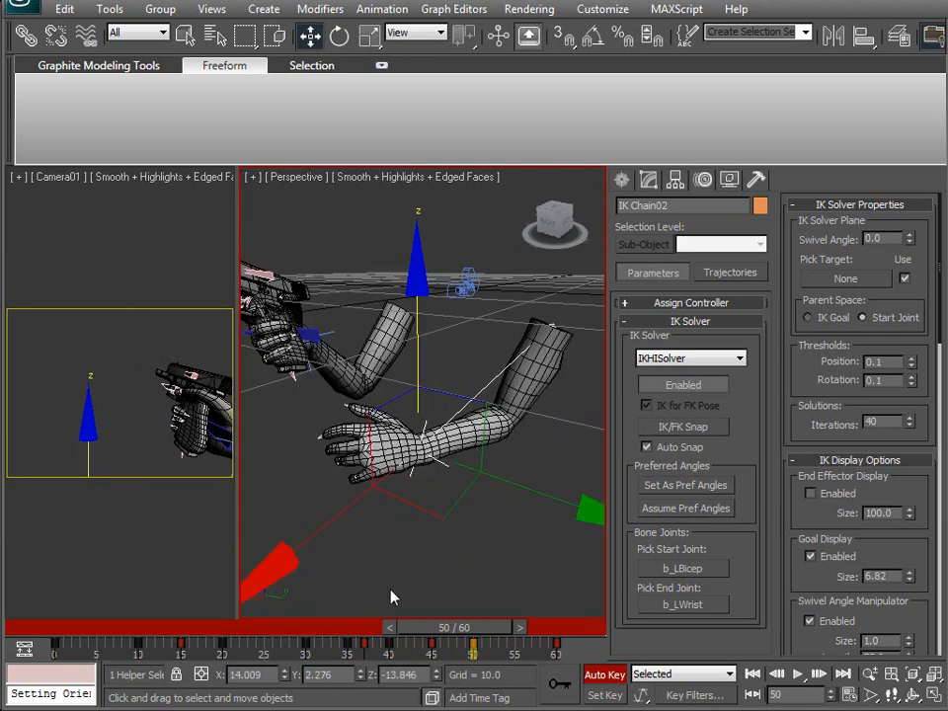
left_click_drag(464, 632, 466, 593)
key("w")
Select the b_WeaponSocket bone and go to frame 45.
middle_click_drag(431, 446, 388, 484, "alt")
scroll(419, 424, "up", 3)
middle_click_drag(414, 368, 449, 476)
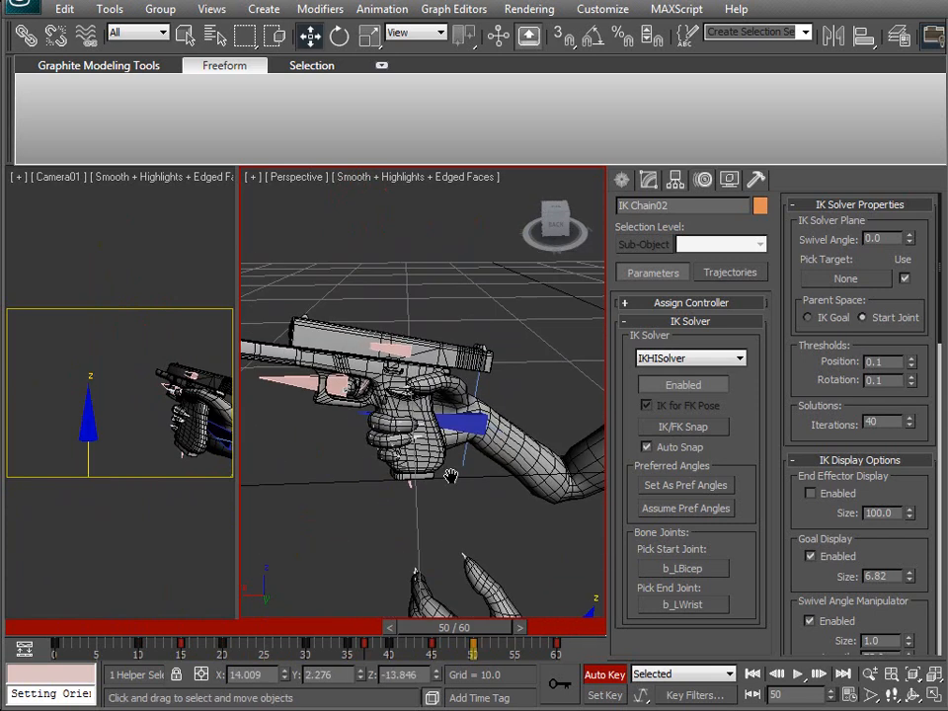
left_click(395, 360)
mouse_move(443, 634)
left_mouse_down()
mouse_move(388, 629)
mouse_move(428, 632)
left_mouse_up()
key("w")
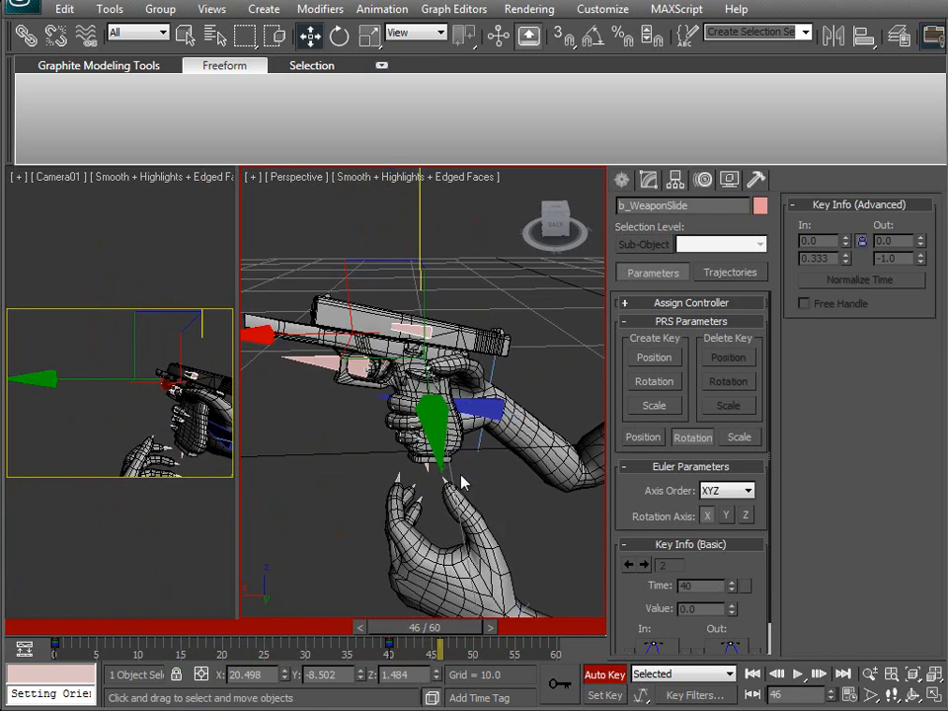
left_click(492, 404)
scroll(353, 363, "up", 2)
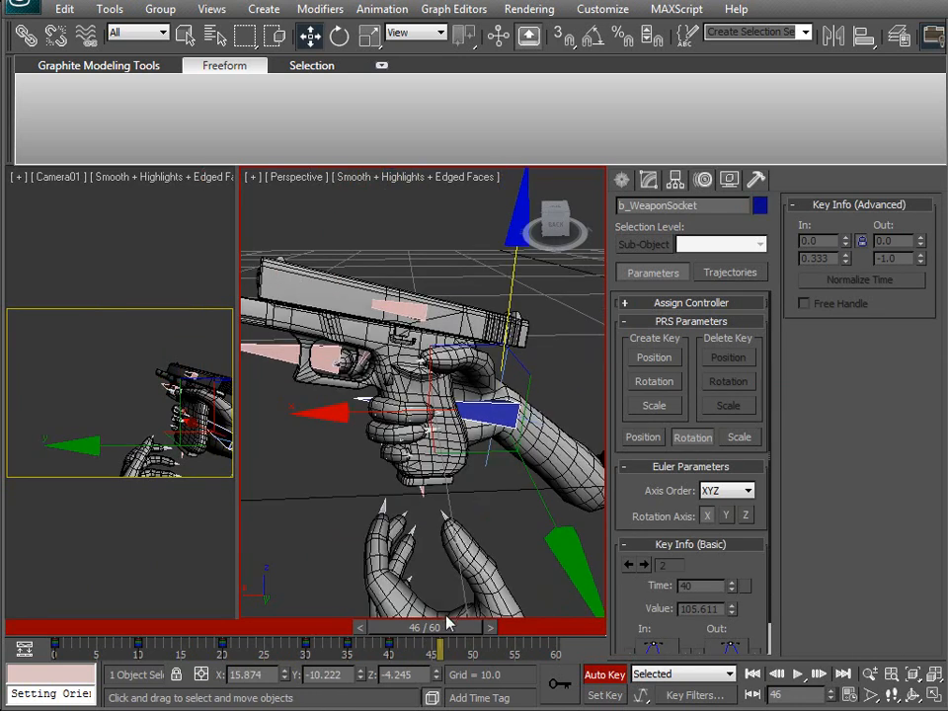
mouse_move(449, 637)
left_mouse_down()
mouse_move(264, 636)
mouse_move(440, 627)
left_mouse_up()
key("w")
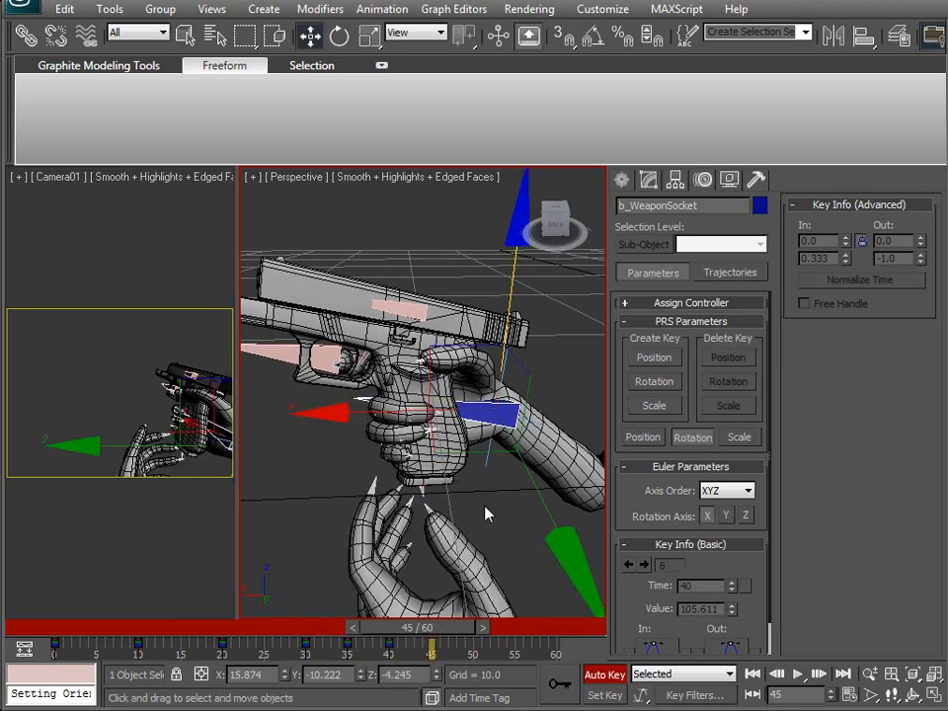
Switch to the Local coordinate system and lower b_WeaponSocket along its Y axis at frame 45.
left_click(429, 40)
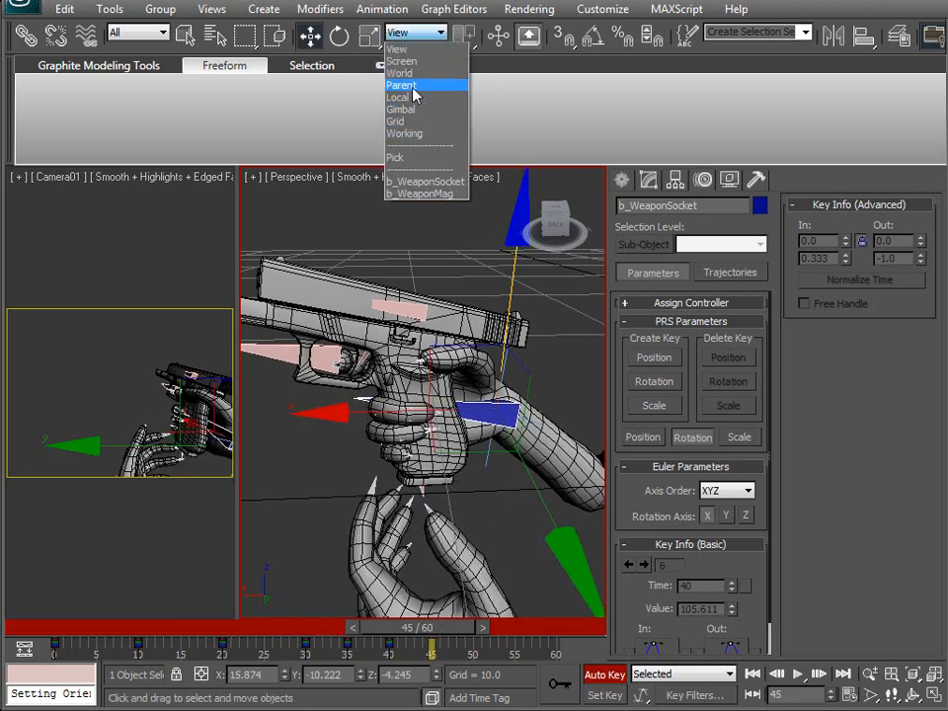
left_click(415, 99)
left_click_drag(515, 285, 515, 303)
mouse_move(443, 627)
left_mouse_down()
mouse_move(250, 631)
mouse_move(486, 607)
mouse_move(360, 622)
mouse_move(444, 617)
mouse_move(437, 613)
mouse_move(412, 620)
mouse_move(483, 620)
mouse_move(382, 628)
mouse_move(456, 617)
left_mouse_up()
key("w")
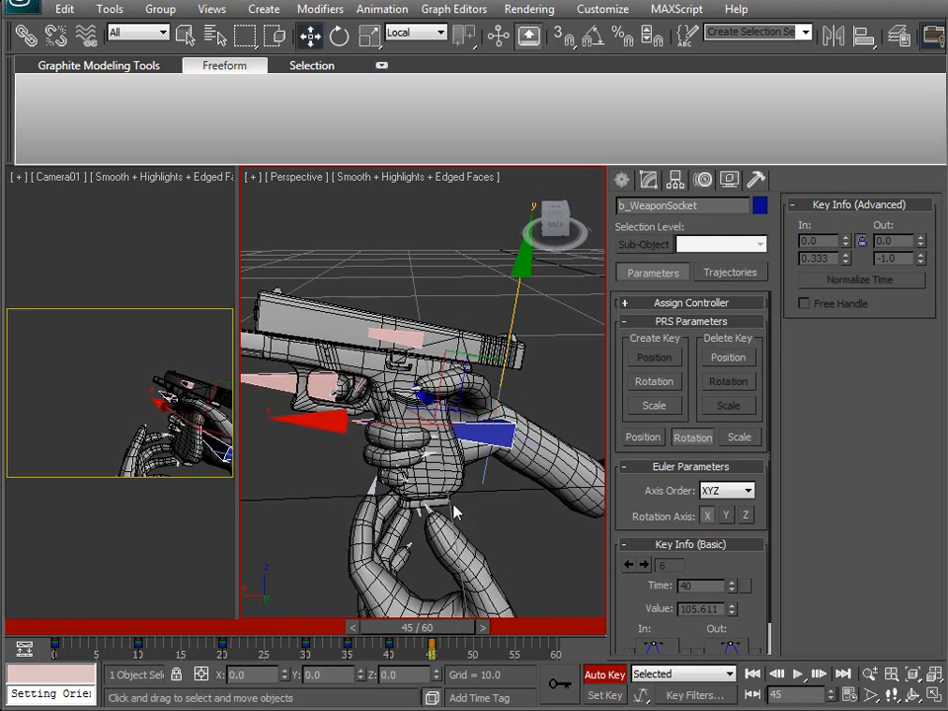
Select the b_WeaponSlide bone and set a key for its open position at frame 45.
middle_click_drag(459, 534, 483, 504, "alt")
scroll(480, 495, "up", 2)
middle_click_drag(453, 448, 465, 467)
left_click(442, 336)
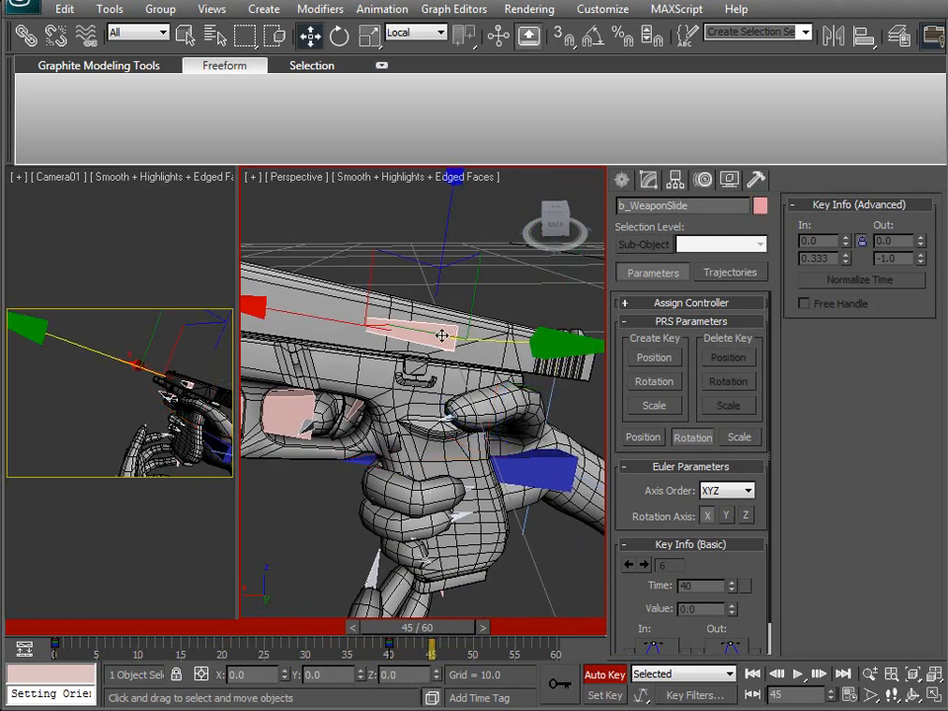
left_click(561, 682)
middle_click_drag(417, 431, 471, 458)
scroll(468, 483, "down", 3)
middle_click_drag(416, 485, 481, 505)
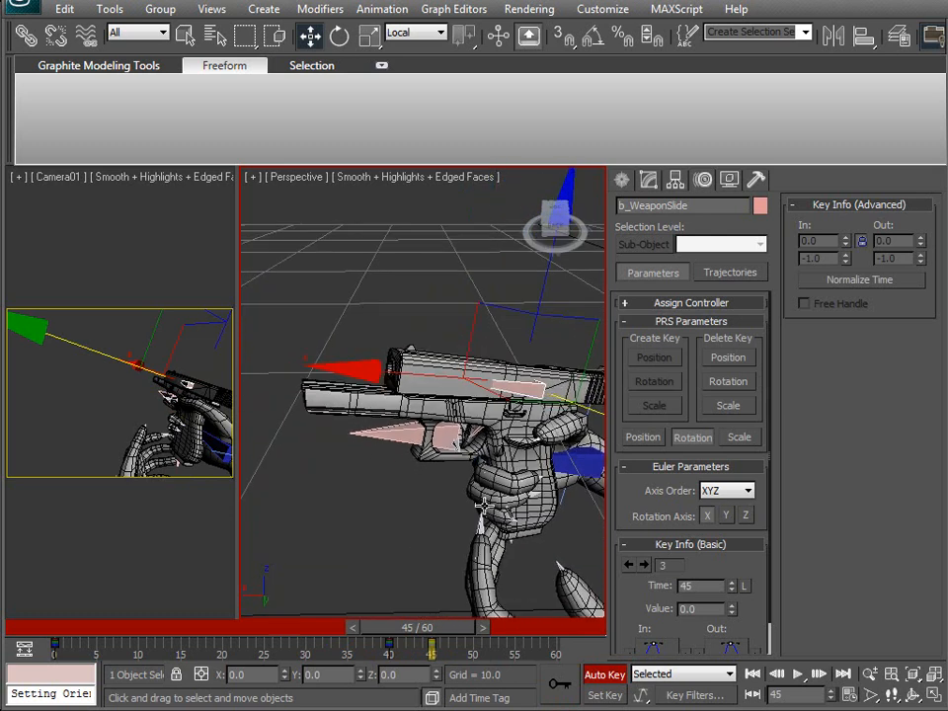
Go to frame 47 and move b_WeaponSlide forward along its local X axis to close the slide.
left_click(483, 628)
left_click(483, 628)
left_click(55, 643)
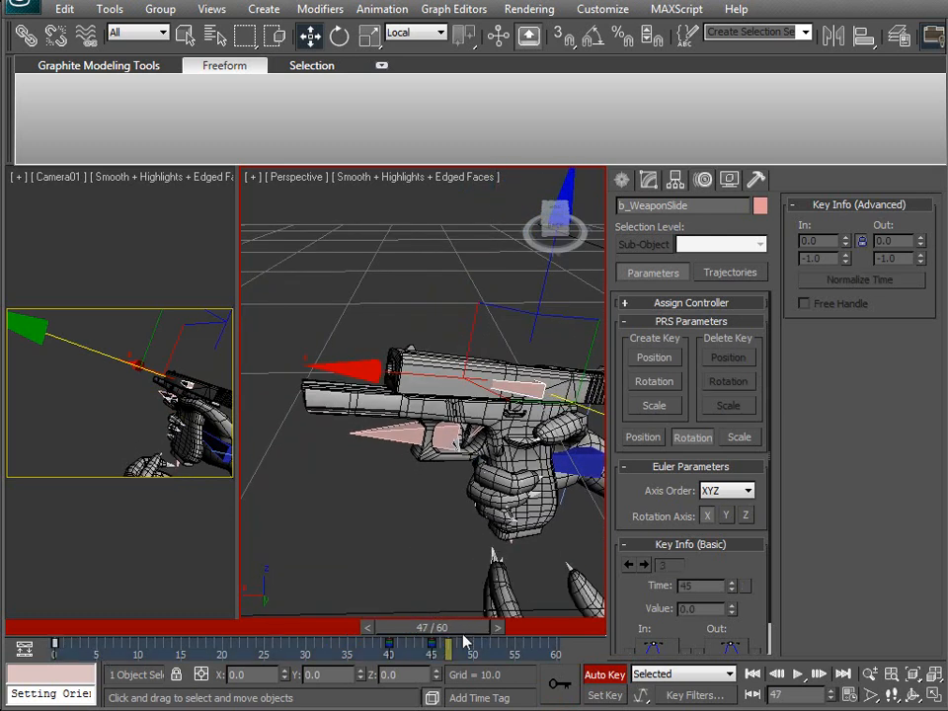
middle_click_drag(466, 408, 427, 422)
scroll(427, 421, "up", 1)
scroll(398, 422, "down", 1)
left_click_drag(399, 387, 338, 395)
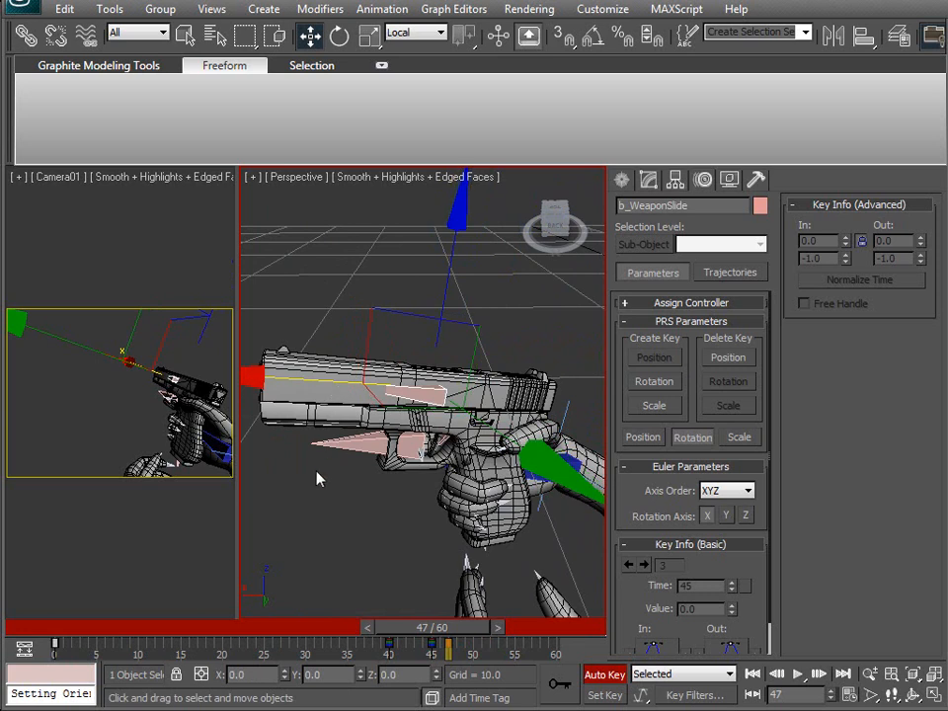
Apply Assume Skin Pose to b_WeaponSlide at frame 47 so the slide sits exactly in its closed position.
middle_click_drag(323, 463, 354, 481)
middle_click_drag(395, 515, 472, 468, "alt")
scroll(395, 504, "up", 2)
middle_click_drag(367, 520, 445, 484)
scroll(464, 471, "up", 1)
scroll(464, 471, "down", 1)
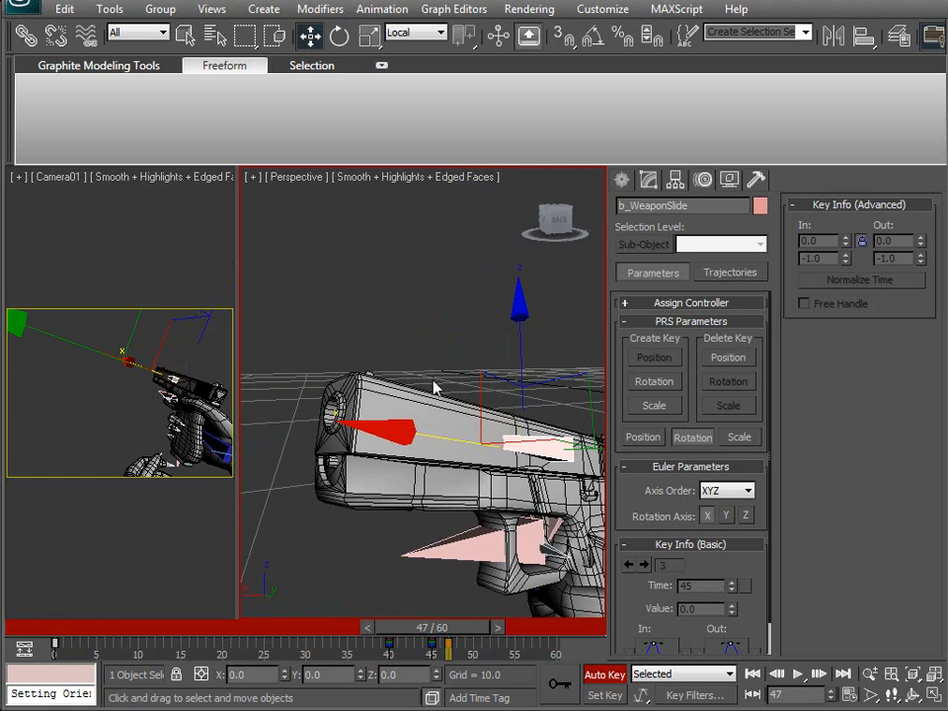
left_click(375, 10)
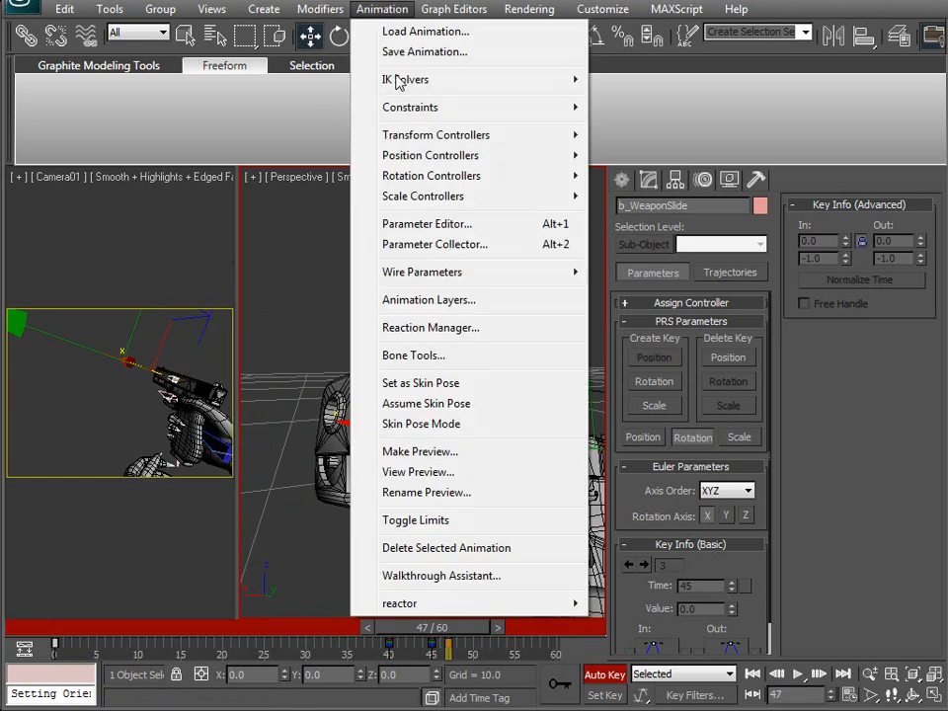
left_click(424, 404)
middle_click_drag(491, 453, 412, 411)
middle_click_drag(483, 462, 288, 378, "alt")
Select the b_WeaponSocket bone and lower it about 1.36 along its local Y axis at frame 50.
mouse_move(435, 629)
left_mouse_down()
mouse_move(459, 628)
mouse_move(385, 635)
mouse_move(426, 632)
mouse_move(419, 632)
mouse_move(449, 644)
left_mouse_up()
key("w")
middle_click_drag(473, 549, 396, 501)
left_click(577, 494)
middle_click_drag(449, 508, 429, 491)
key("w")
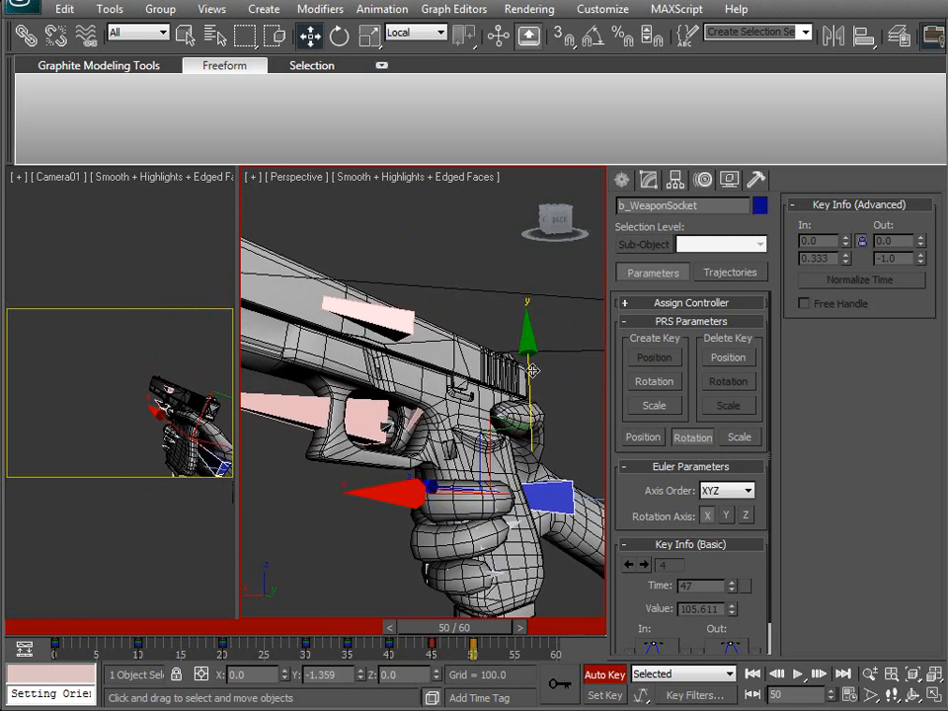
Rotate b_WeaponSocket at frame 50 to tip the muzzle down, comparing the pose with frame 47.
mouse_move(476, 630)
left_mouse_down()
mouse_move(464, 646)
mouse_move(466, 633)
mouse_move(478, 632)
left_mouse_up()
scroll(442, 493, "down", 2)
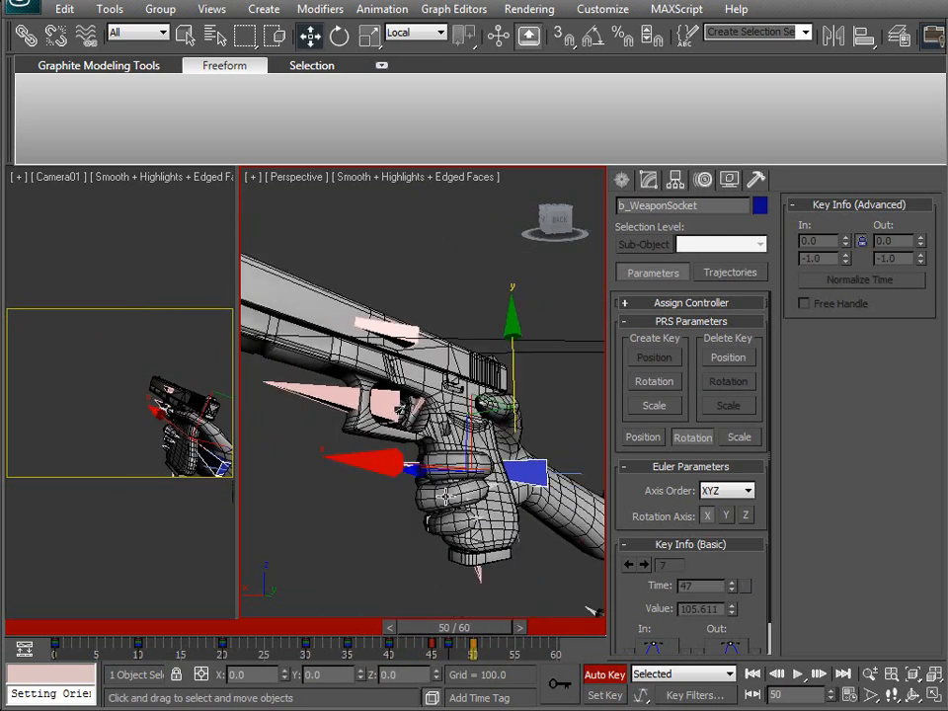
left_click_drag(406, 399, 423, 444)
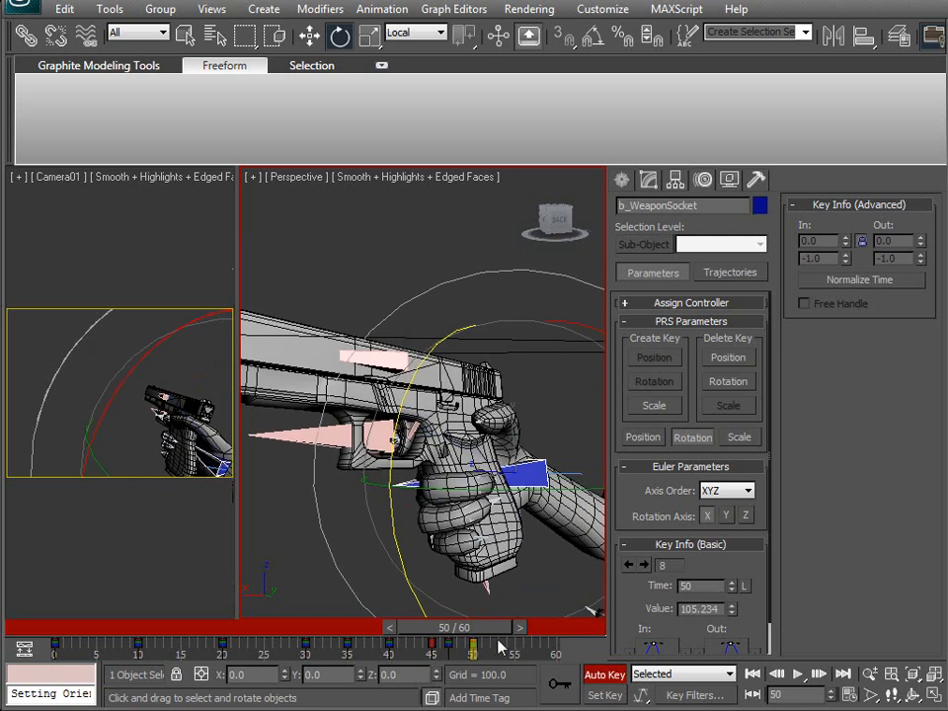
left_click_drag(491, 633, 473, 620)
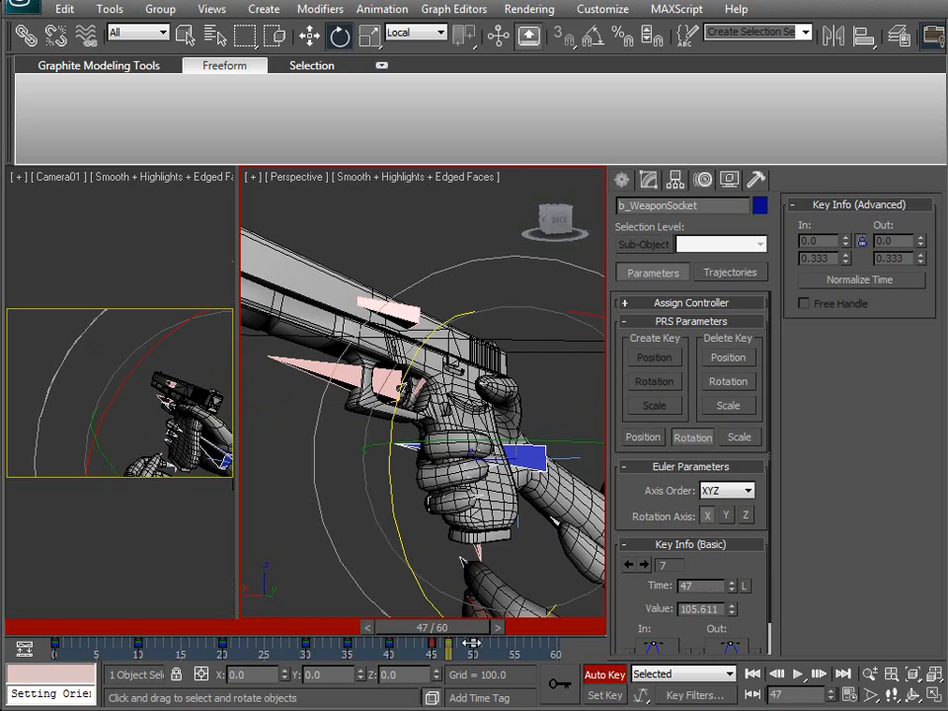
left_click_drag(449, 630, 477, 618)
key("e")
left_click_drag(406, 405, 379, 432)
middle_click_drag(376, 447, 340, 405)
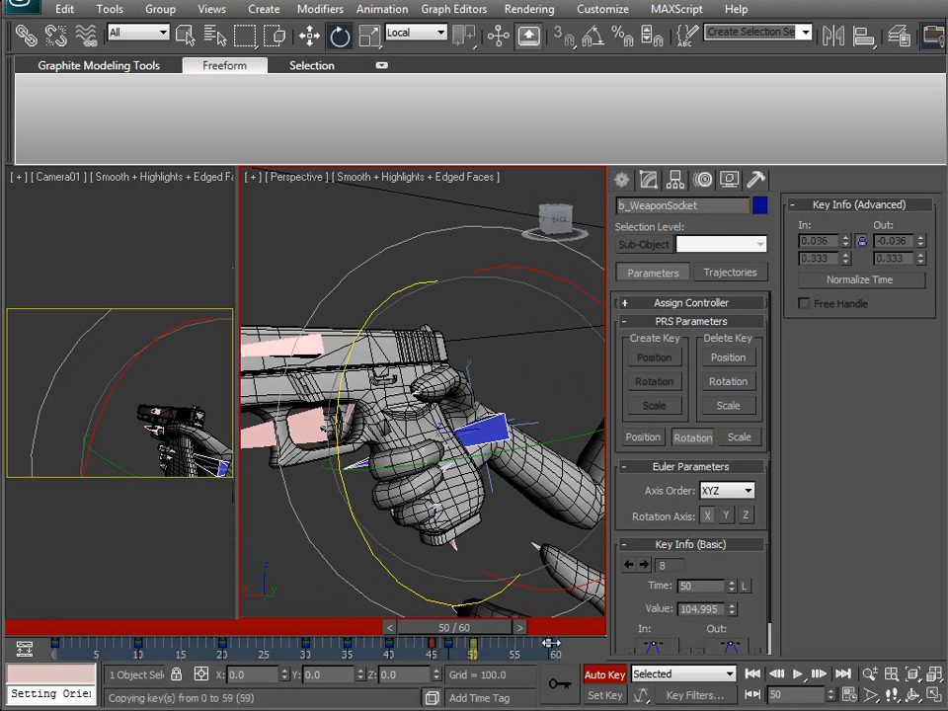
Copy b_WeaponSocket's frame 0 key to frame 60 and rotate the socket slightly at frame 52.
left_click_drag(491, 631, 498, 708)
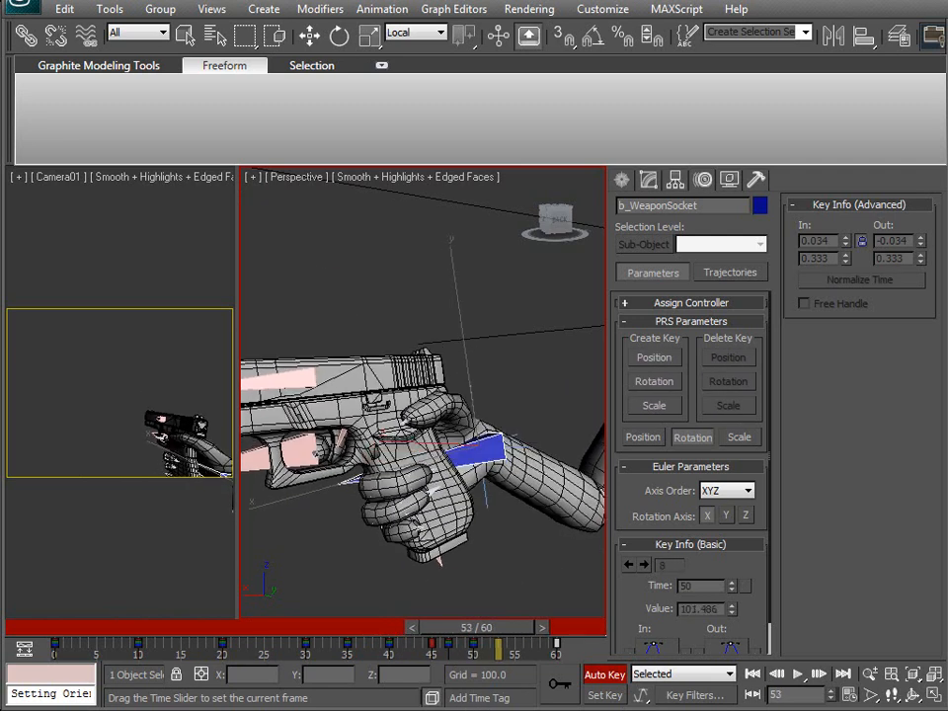
key("e")
left_click_drag(336, 448, 329, 427)
Show the Camera01 view maximized and save the scene.
left_click_drag(449, 623, 339, 628)
key("e")
key("c")
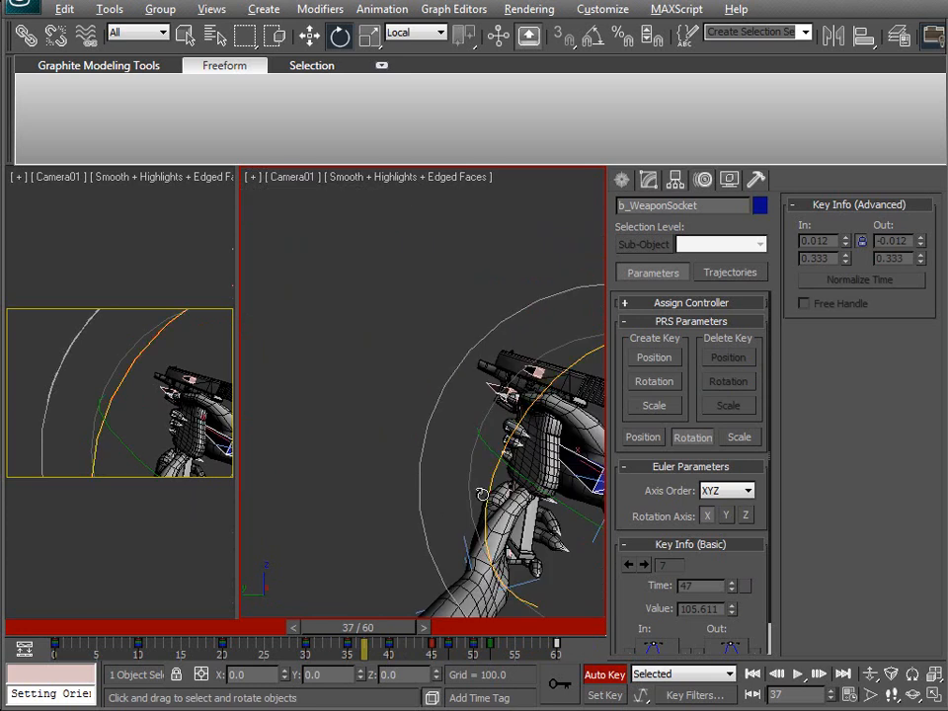
key("alt+w")
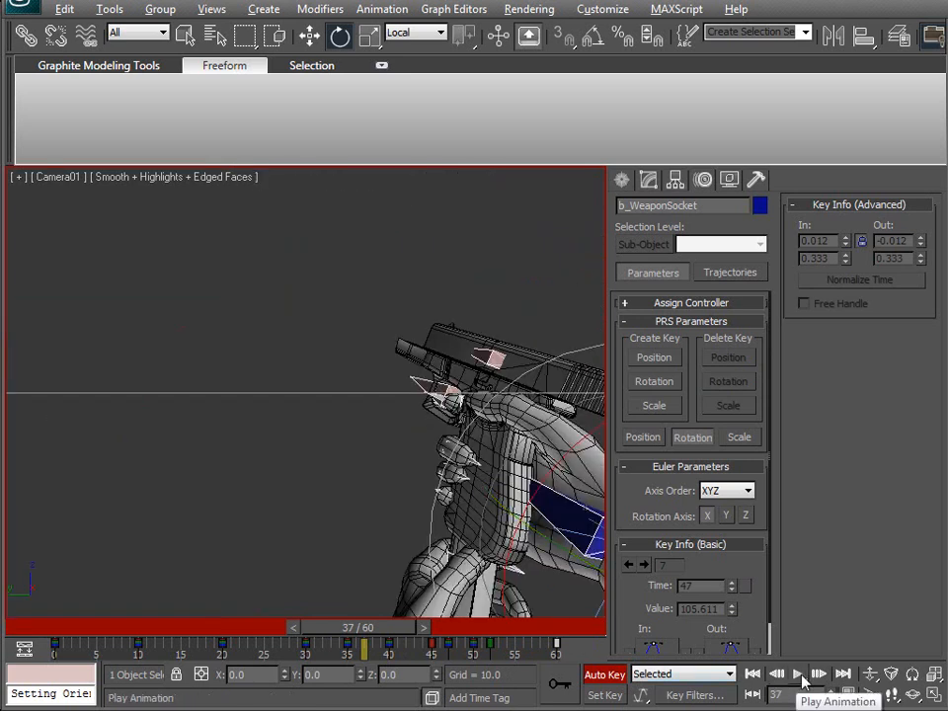
left_click(28, 10)
left_click(79, 153)
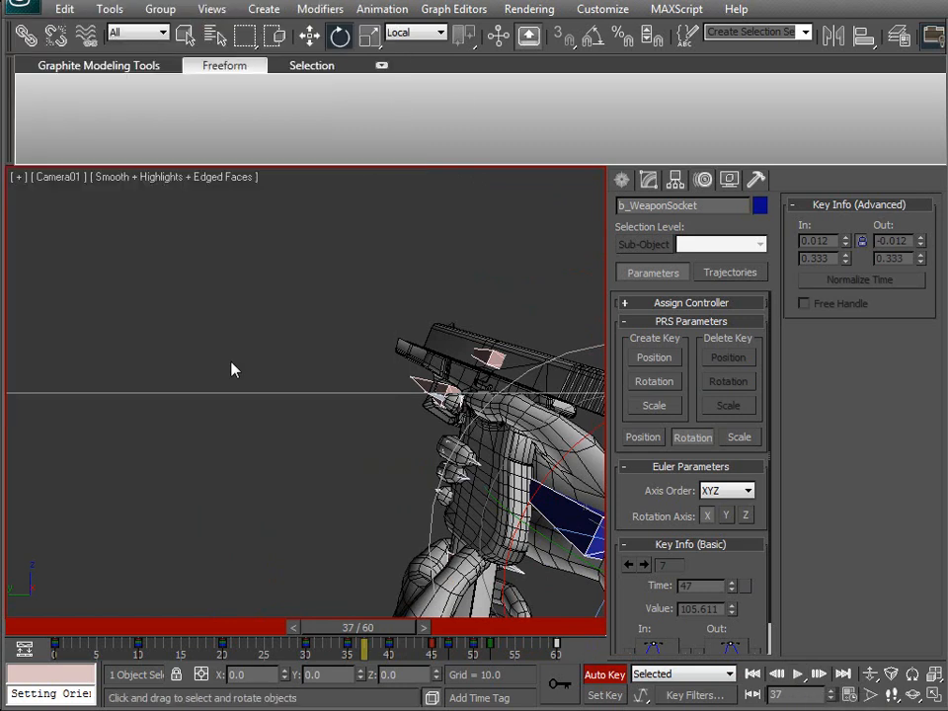
Play back the reload through Camera01 and examine the weapon's motion around frame 47.
left_click(797, 675)
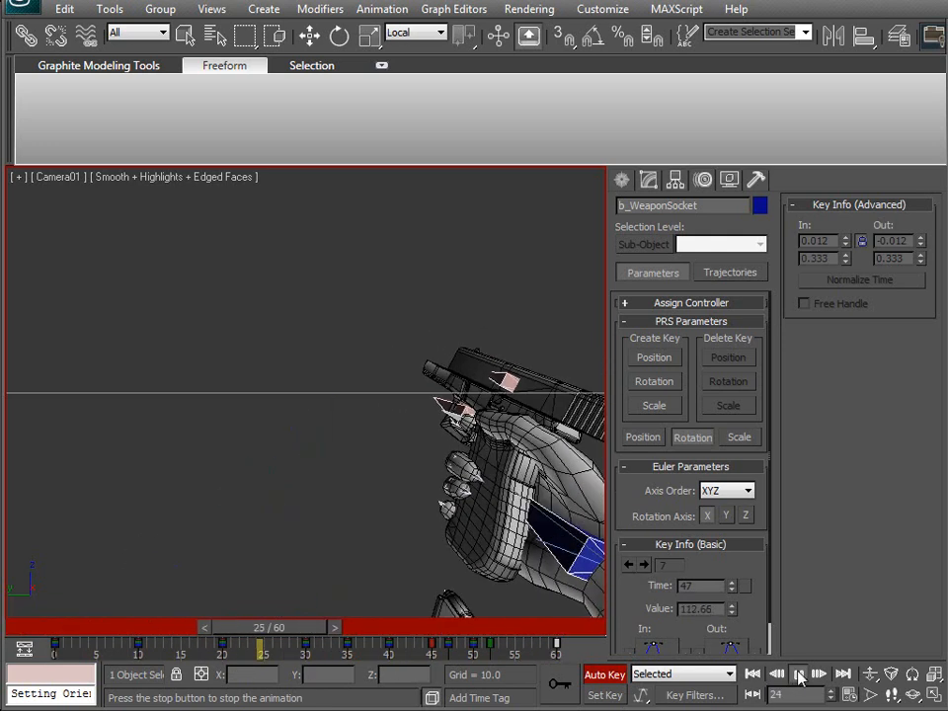
left_click(799, 674)
left_click_drag(442, 637, 463, 651)
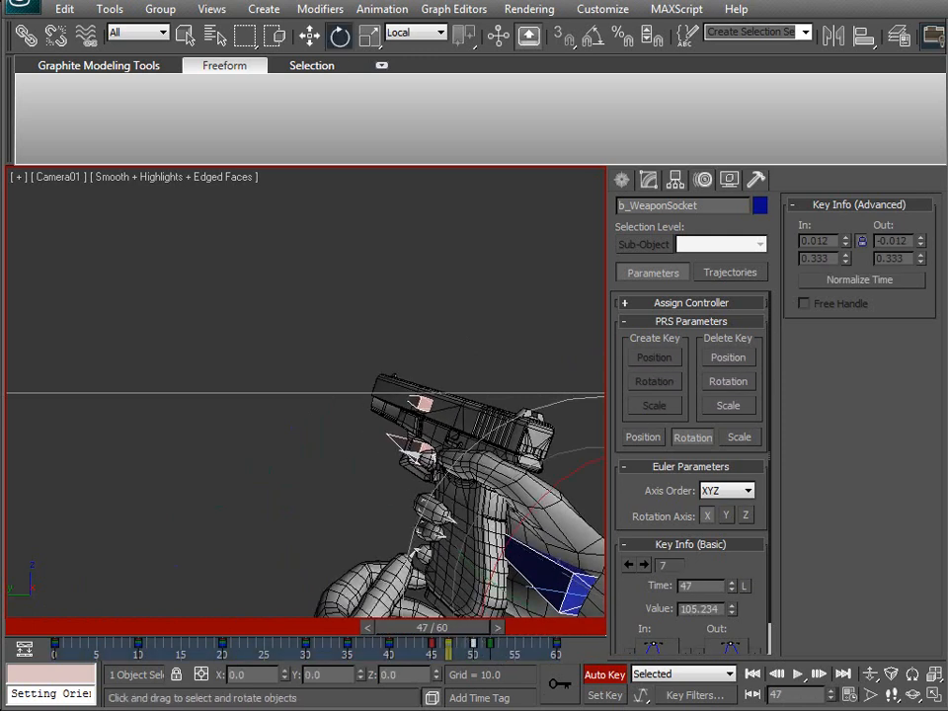
Move b_WeaponSocket along its local X axis at frame 48 to rework the recoil.
mouse_move(446, 632)
left_mouse_down()
mouse_move(436, 641)
mouse_move(461, 642)
left_mouse_up()
key("e")
left_click_drag(543, 544, 533, 539)
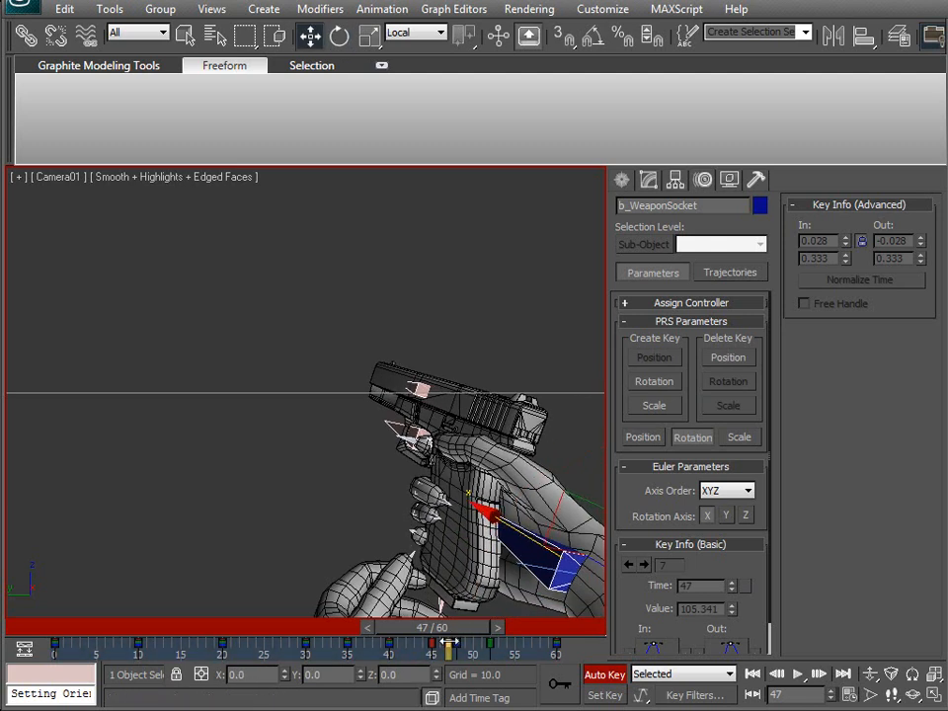
Delete b_WeaponSocket's keys at frames 48 and 52 and copy a key to frame 50.
left_click_drag(461, 637, 445, 654)
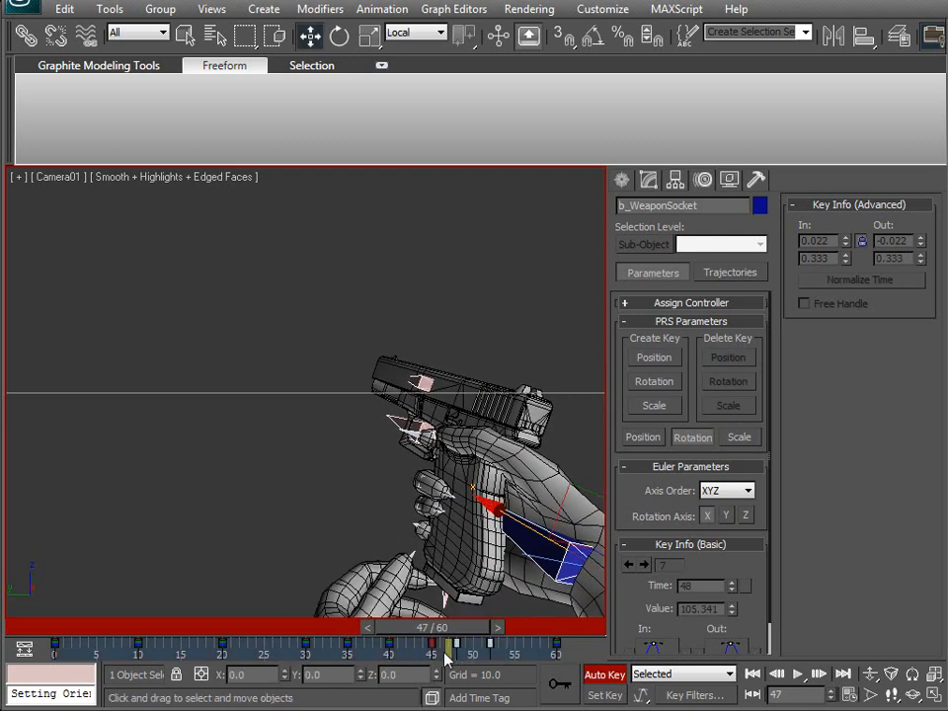
key("Delete")
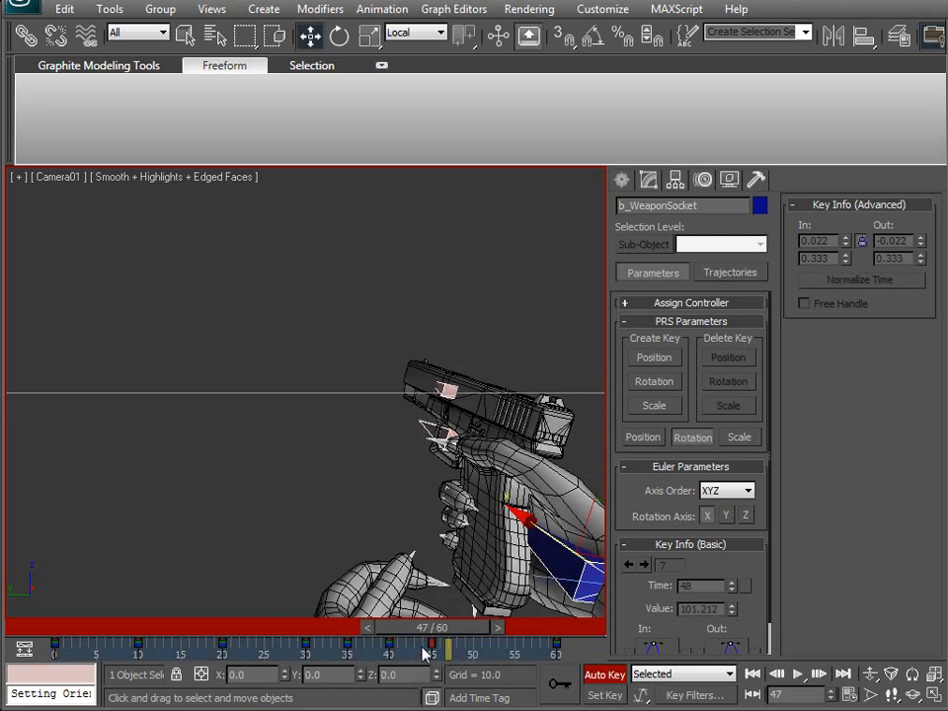
left_click_drag(457, 644, 480, 632, "shift")
Move b_WeaponSocket about 0.2 along its local X axis at frame 47 and scrub through the motion.
key("w")
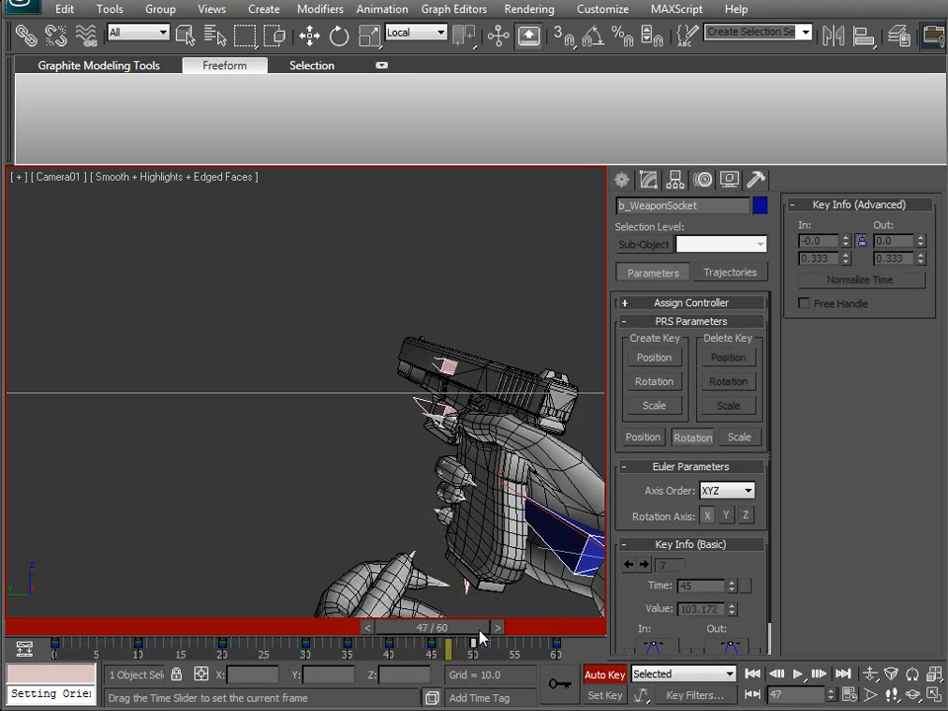
key("w")
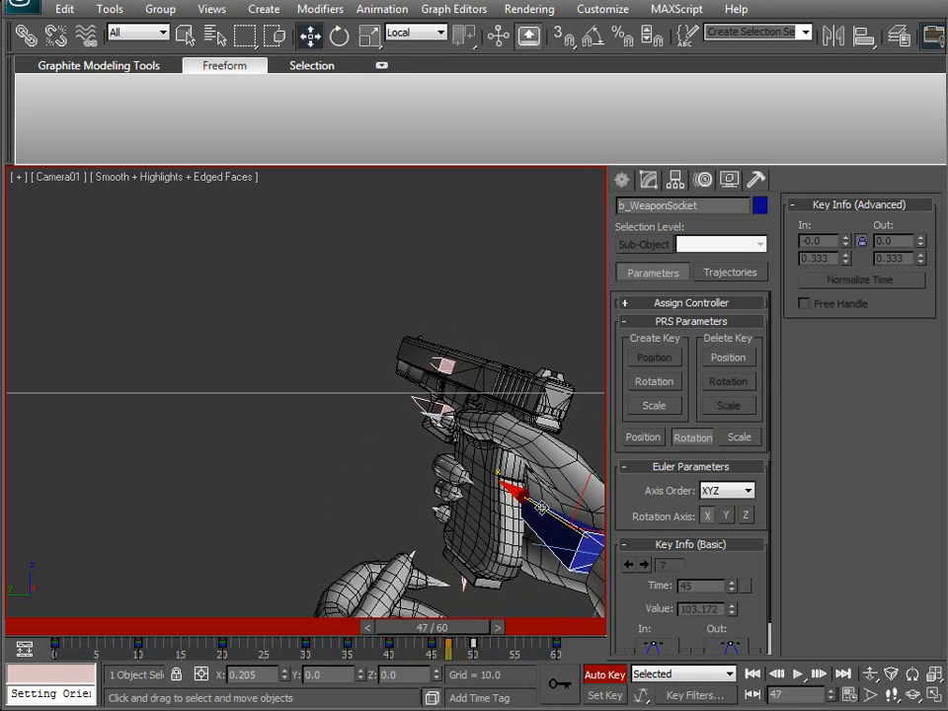
left_click_drag(486, 628, 529, 622)
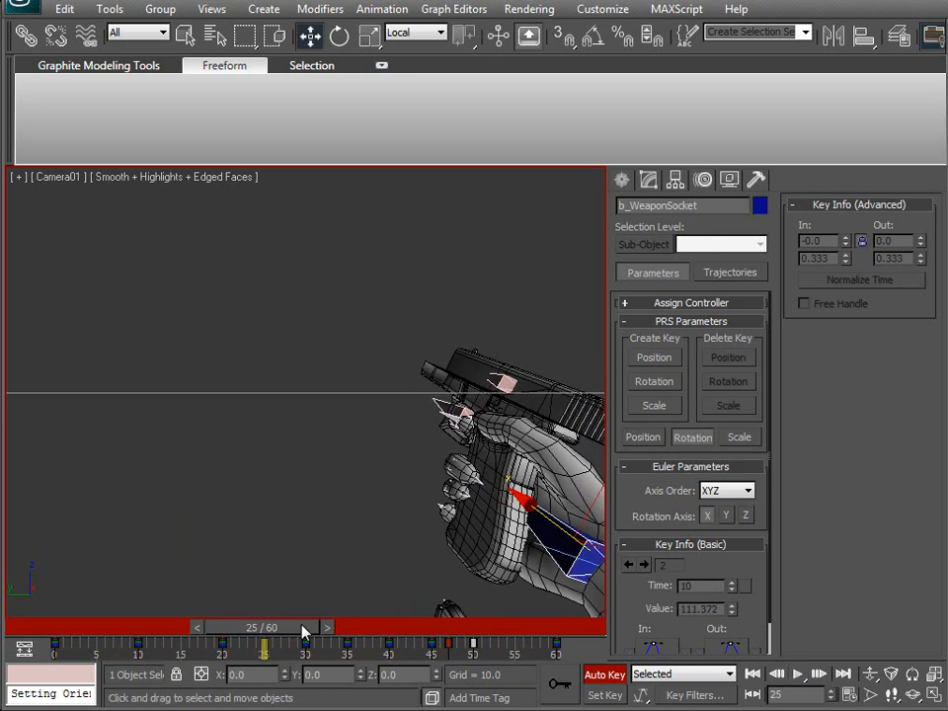
Go to frame 10 in the Perspective view and select the right thumb's b_RThumb2 bone.
left_click_drag(235, 628, 148, 634)
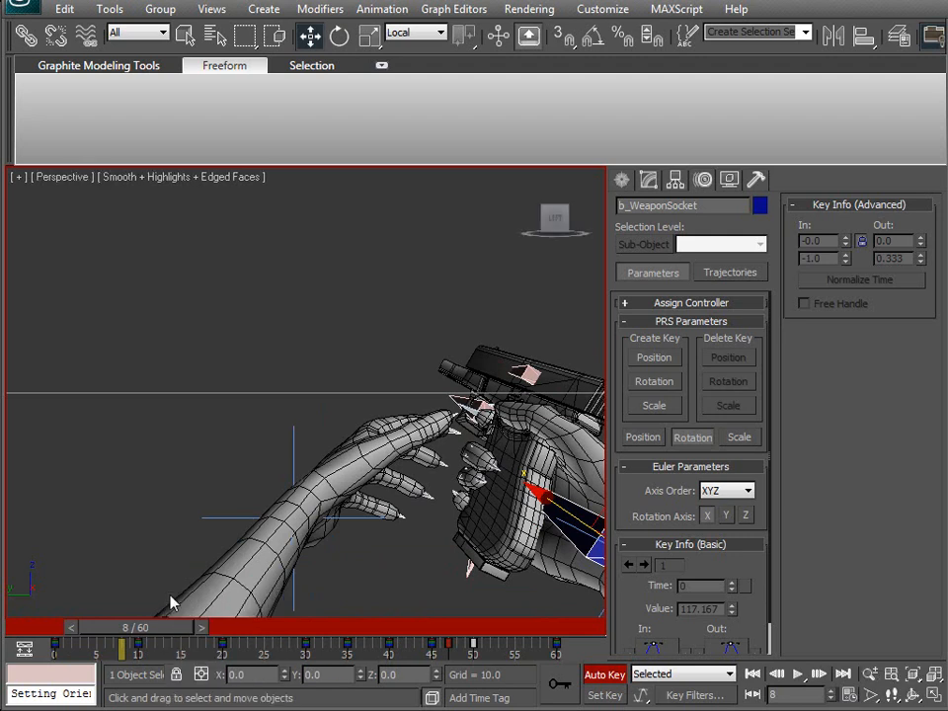
middle_click_drag(321, 502, 383, 539, "alt")
scroll(261, 489, "up", 3)
scroll(450, 500, "down", 5)
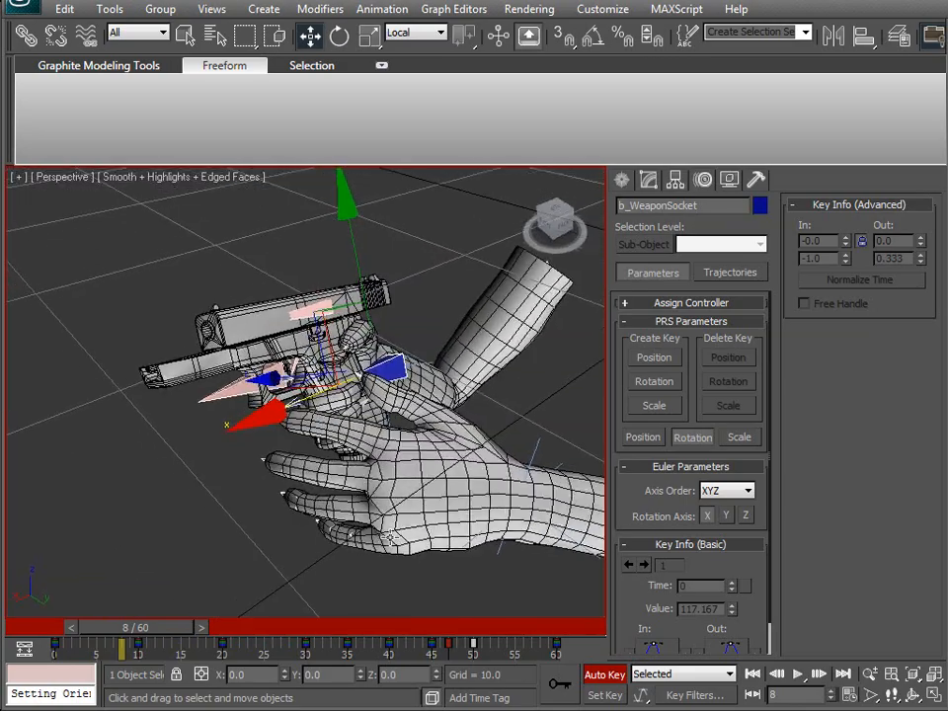
scroll(387, 522, "up", 5)
middle_click_drag(366, 469, 271, 509, "alt")
mouse_move(181, 634)
left_mouse_down()
mouse_move(94, 622)
mouse_move(185, 622)
left_mouse_up()
middle_click_drag(316, 474, 278, 470)
left_click(207, 630)
key("F3")
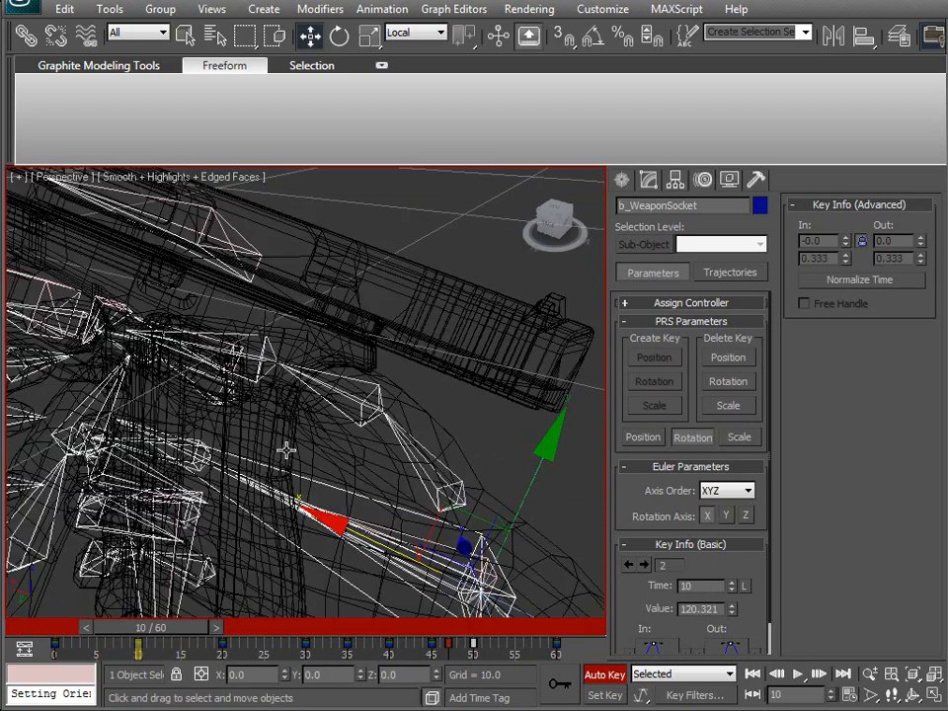
left_click(359, 400)
key("F3")
middle_click_drag(358, 399, 381, 382)
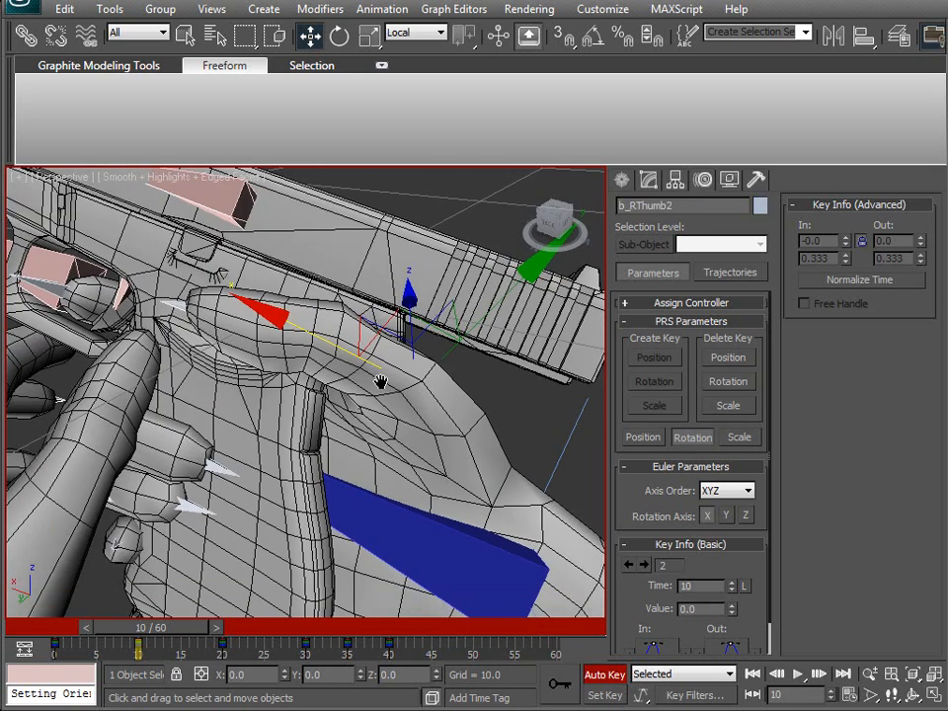
Rotate b_RThumb2 and b_RThumb3 to raise the right thumb at frame 10 and lower it toward the magazine release at frame 13.
left_click_drag(413, 250, 443, 254)
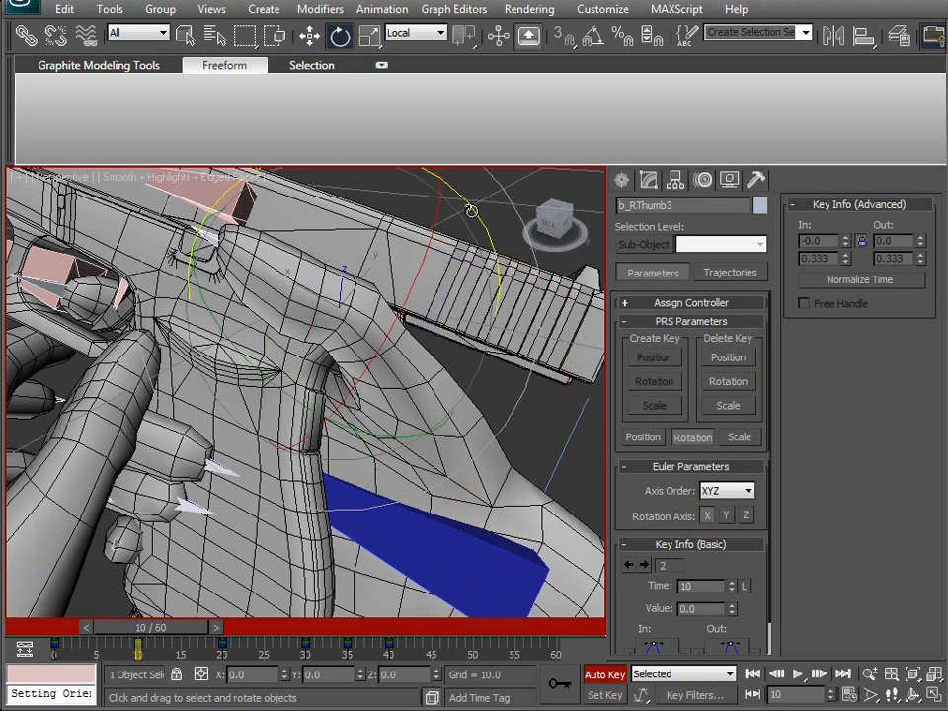
middle_click_drag(461, 235, 168, 595, "alt")
left_click_drag(174, 629, 196, 628)
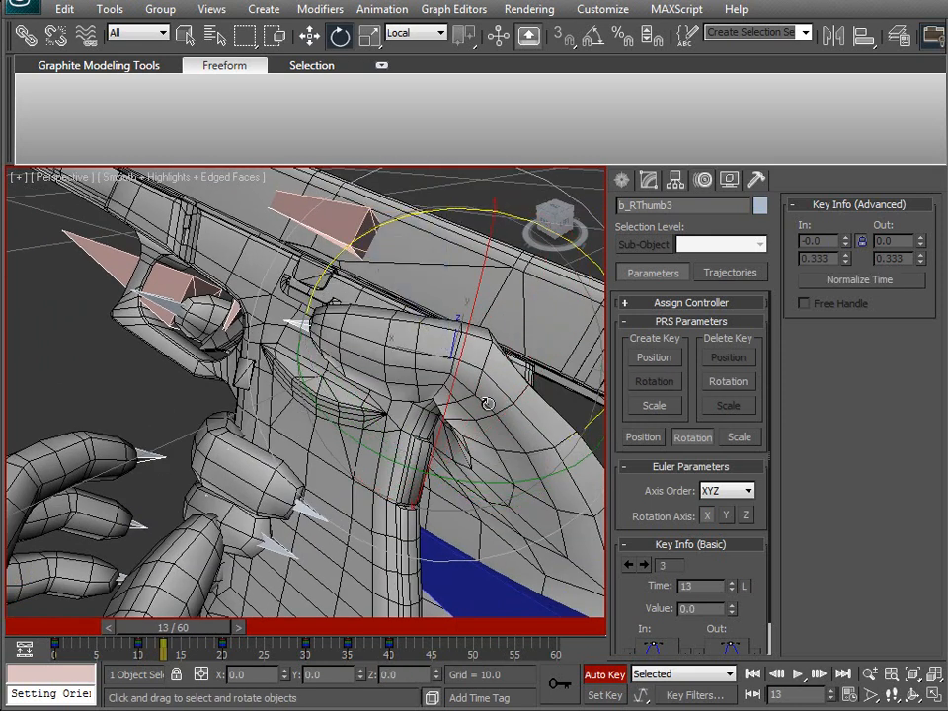
middle_click_drag(254, 516, 243, 482)
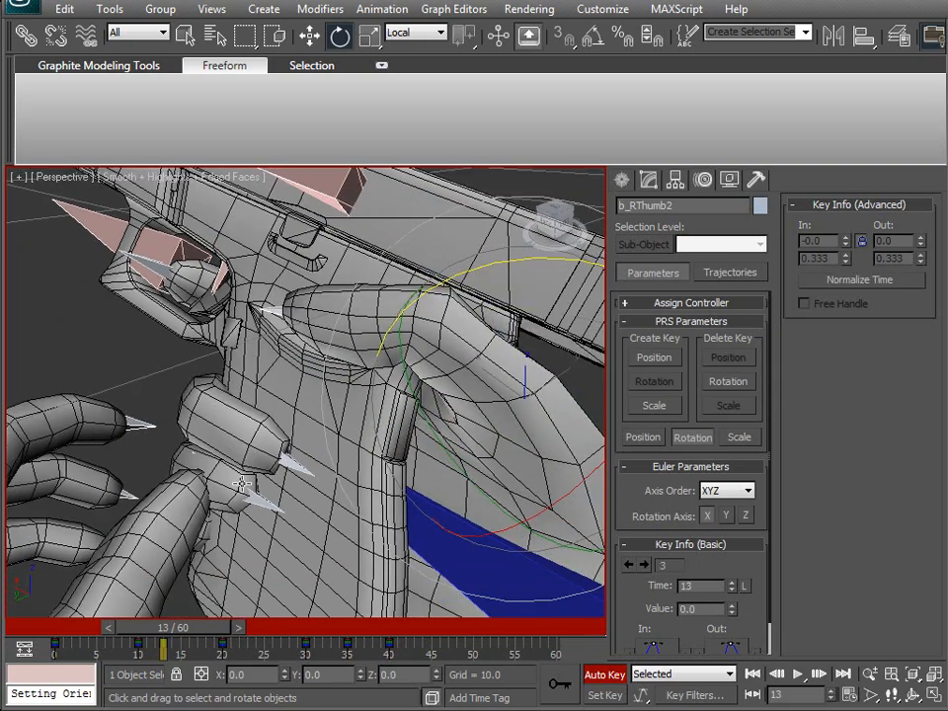
left_click_drag(181, 630, 195, 582)
key("e")
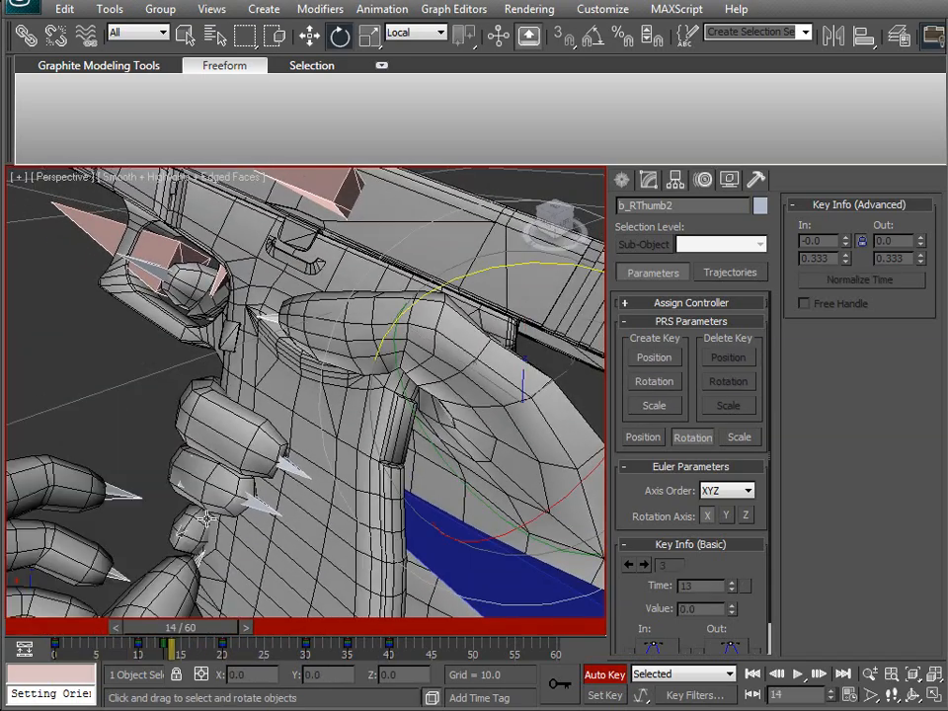
middle_click_drag(234, 369, 347, 418, "alt")
Go to frame 45 and select b_RThumb1 together with the two right thumb bones below it.
left_click_drag(212, 628, 445, 546)
middle_click_drag(490, 476, 281, 466, "alt")
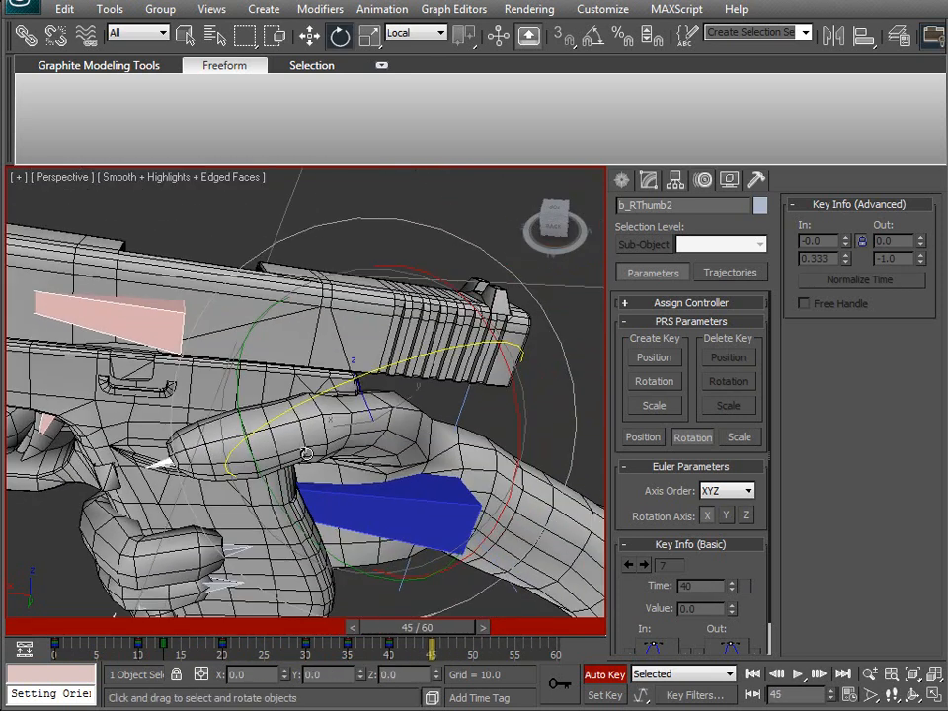
left_click(365, 417)
middle_click_drag(424, 494, 341, 497)
key("F3")
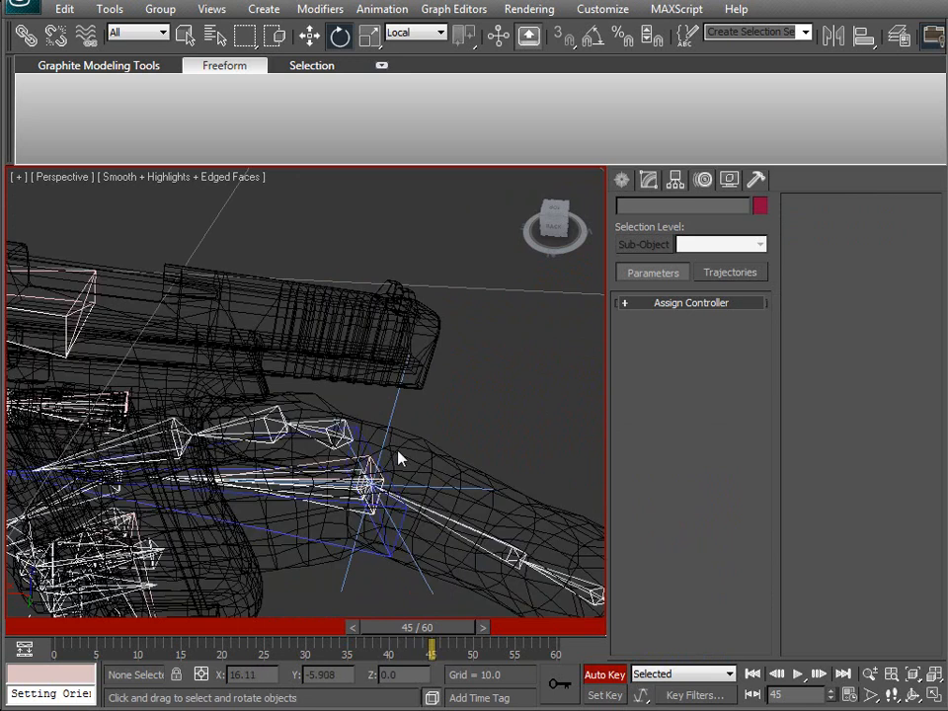
left_click(311, 429)
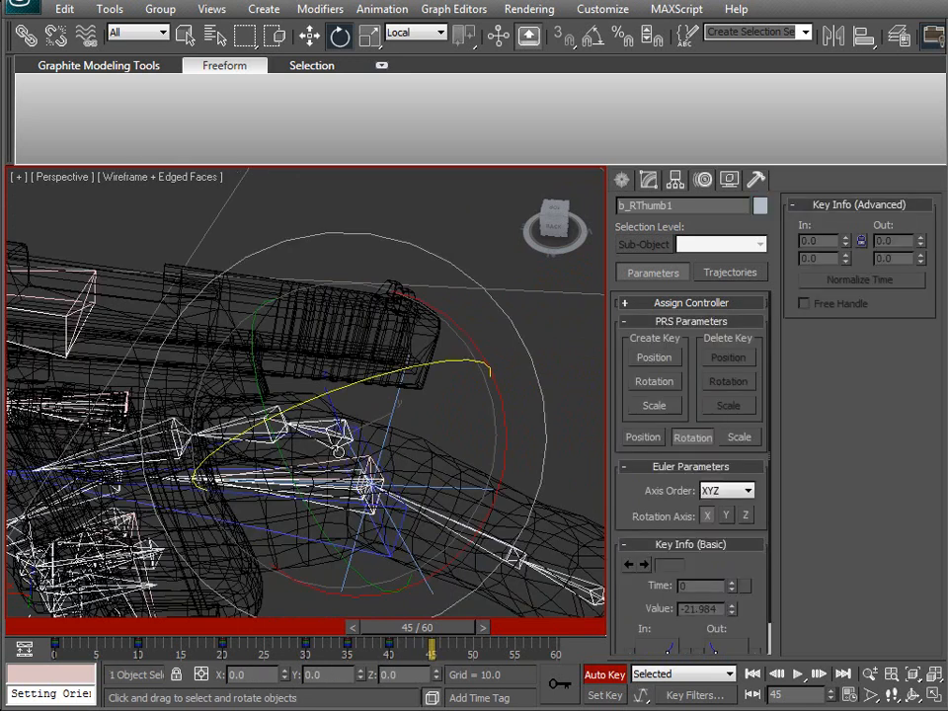
double_click(338, 450)
key("F3")
Rotate the three right thumb bones about 3.6° on local Z at frame 45, then adjust two of them further to raise the thumb.
mouse_move(338, 427)
middle_mouse_down("alt")
mouse_move(341, 473)
mouse_move(316, 458)
mouse_move(350, 454)
middle_mouse_up("alt")
scroll(335, 478, "down", 2)
scroll(350, 459, "up", 4)
mouse_move(439, 635)
left_mouse_down()
mouse_move(413, 633)
mouse_move(443, 635)
left_mouse_up()
key("e")
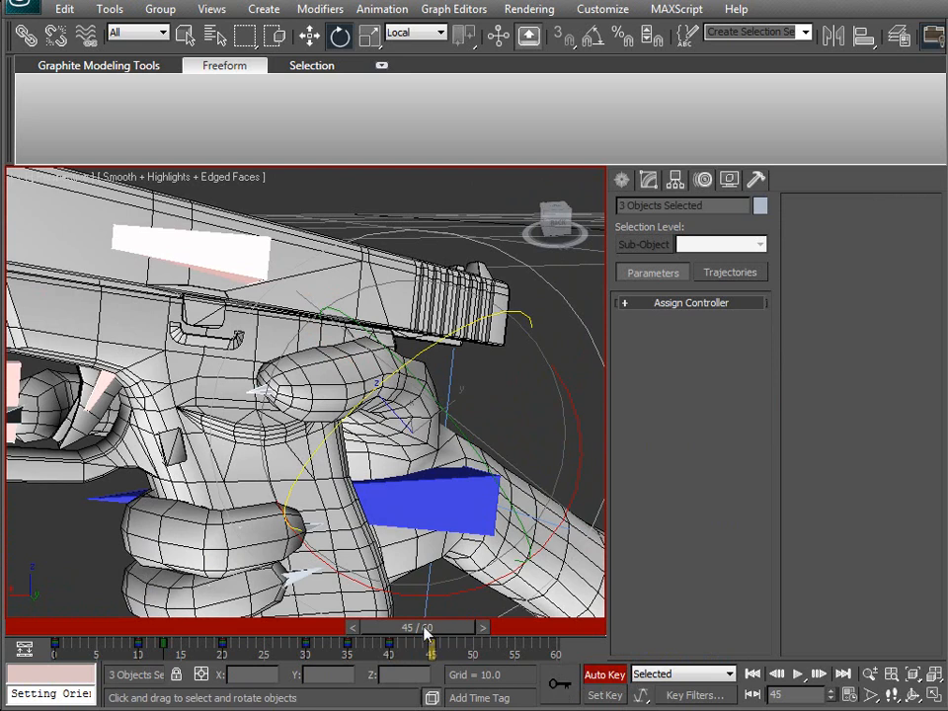
left_click_drag(426, 632, 451, 633)
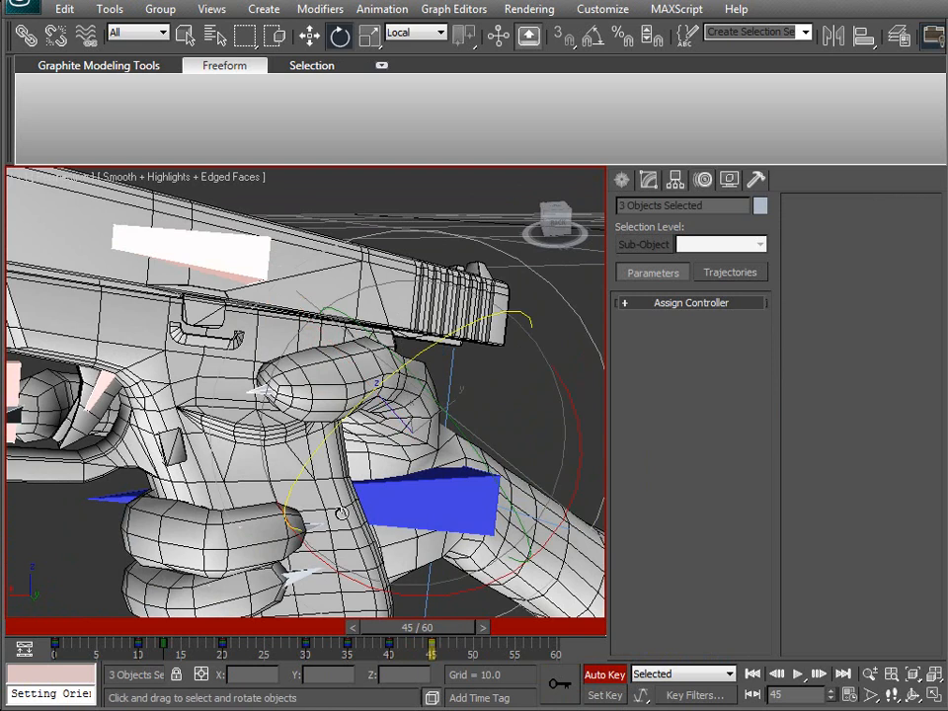
left_click_drag(376, 392, 384, 388)
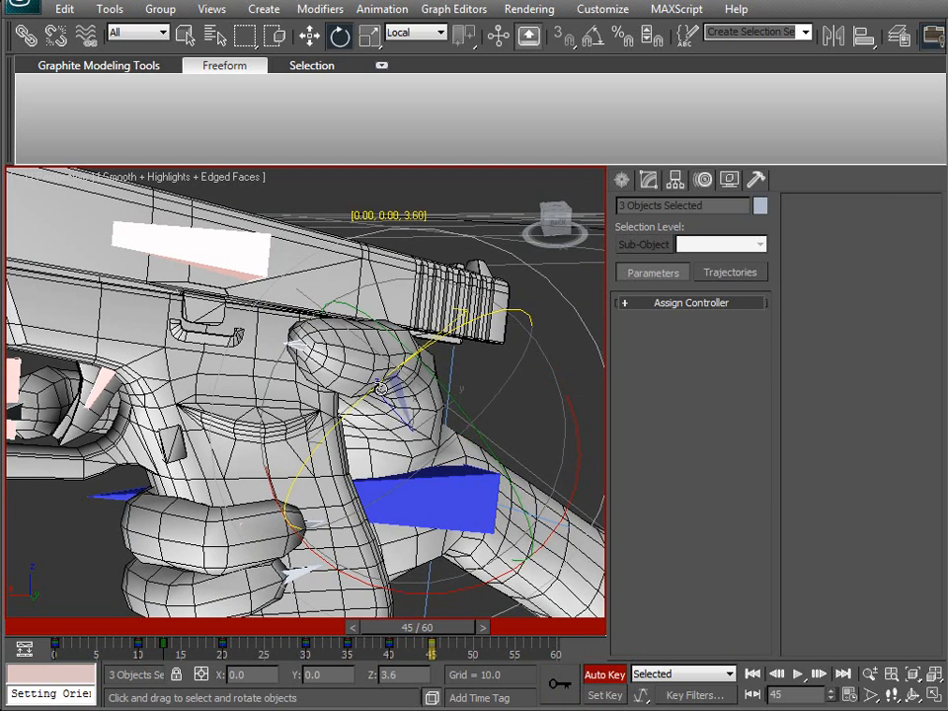
middle_click_drag(381, 388, 463, 410, "alt")
left_click_drag(383, 489, 375, 489, "alt")
left_click_drag(283, 314, 297, 314)
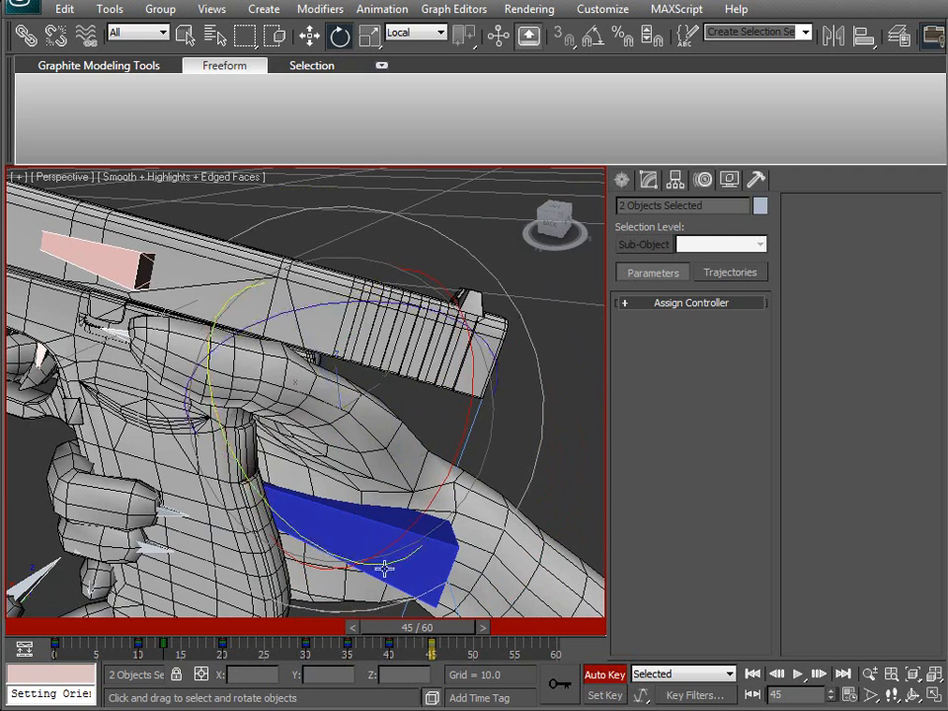
Copy the two selected thumb bones' frame 40 key to frame 47 and scrub past it to check the motion.
left_click(389, 647)
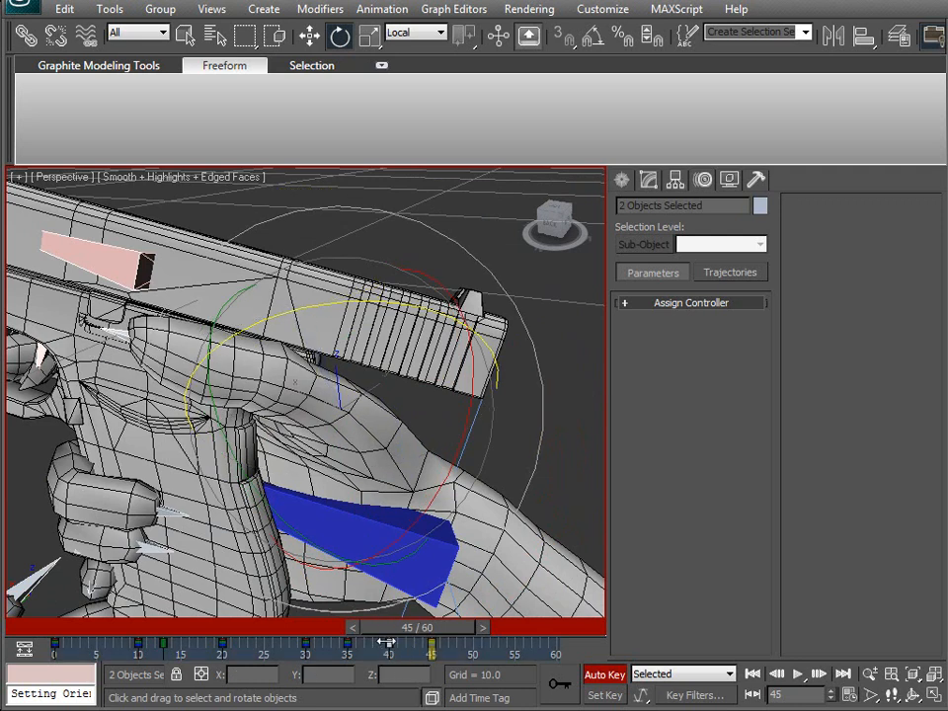
mouse_move(446, 634)
left_mouse_down()
mouse_move(421, 633)
mouse_move(466, 619)
mouse_move(404, 620)
mouse_move(444, 612)
mouse_move(452, 618)
mouse_move(438, 625)
mouse_move(465, 626)
mouse_move(433, 631)
mouse_move(458, 625)
left_mouse_up()
key("e")
middle_click_drag(126, 326, 256, 381)
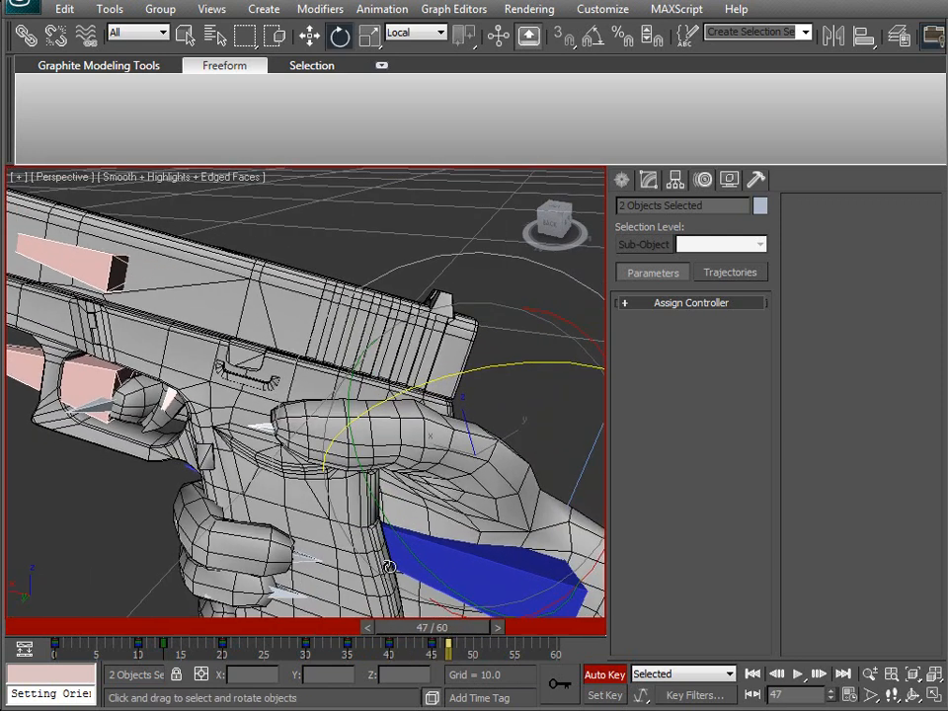
mouse_move(442, 629)
left_mouse_down()
mouse_move(418, 628)
mouse_move(450, 628)
left_mouse_up()
Examine the right hand's grip and thumb position around the pistol at frame 48.
scroll(314, 483, "down", 5)
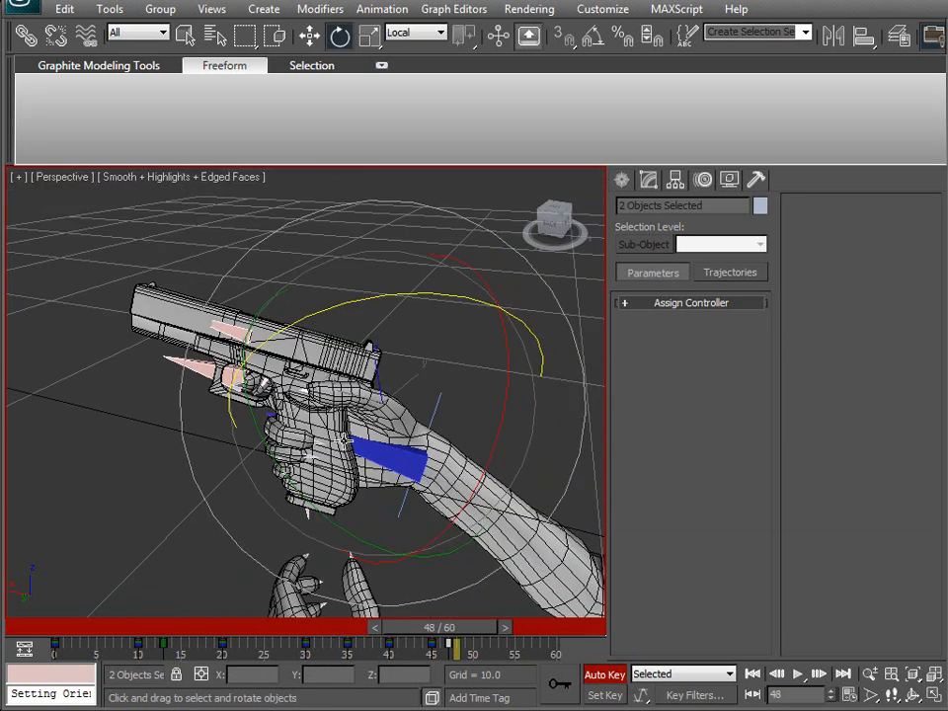
middle_click_drag(345, 440, 375, 442, "alt")
middle_click_drag(299, 405, 300, 428)
scroll(324, 454, "up", 4)
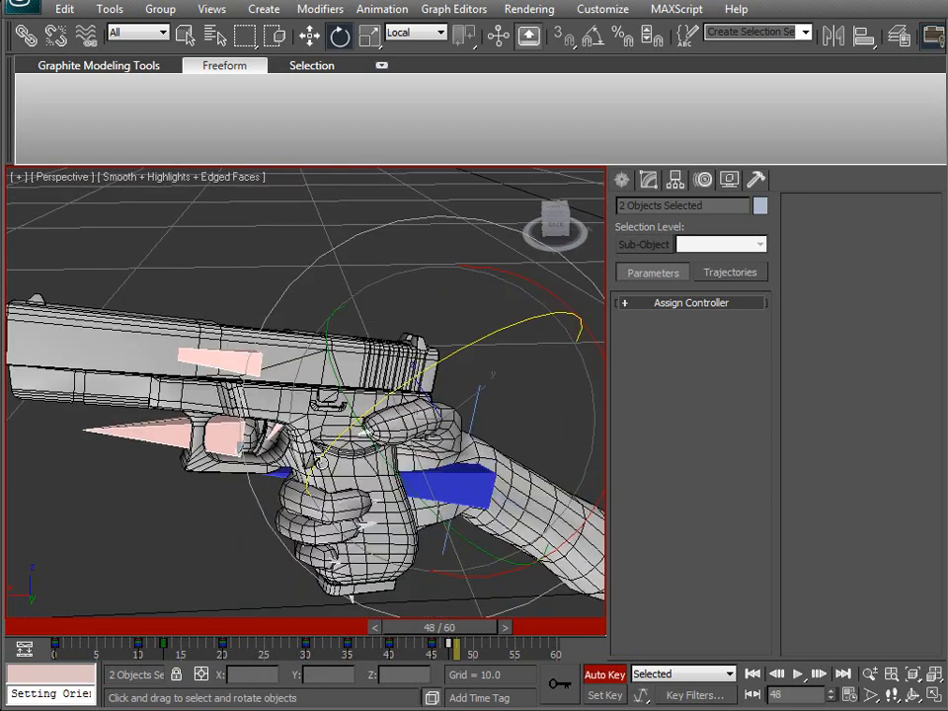
middle_click_drag(404, 578, 341, 462)
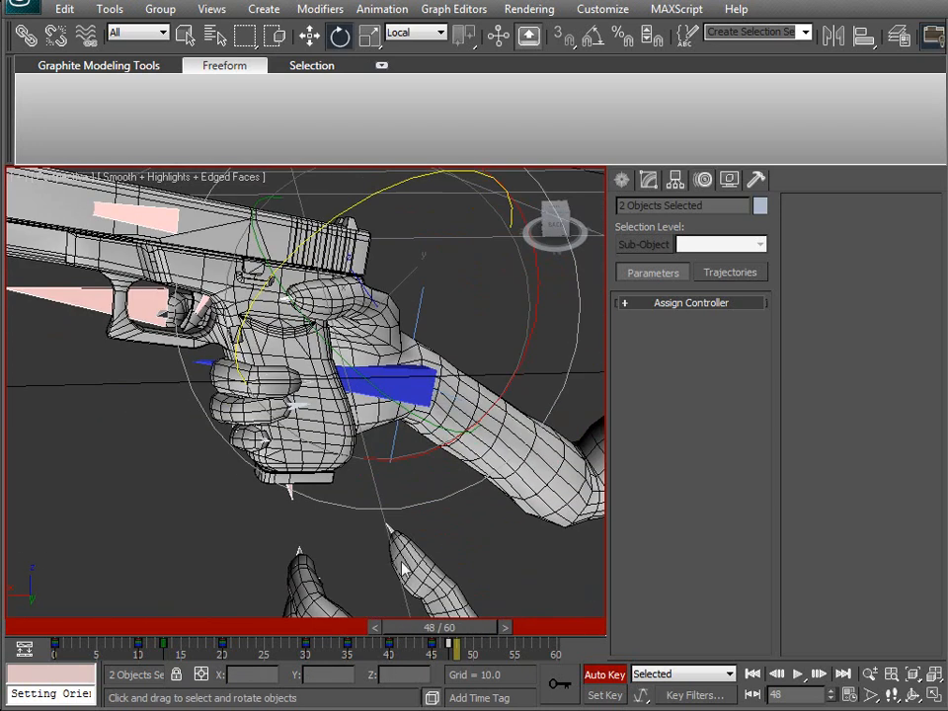
middle_click_drag(186, 379, 304, 435)
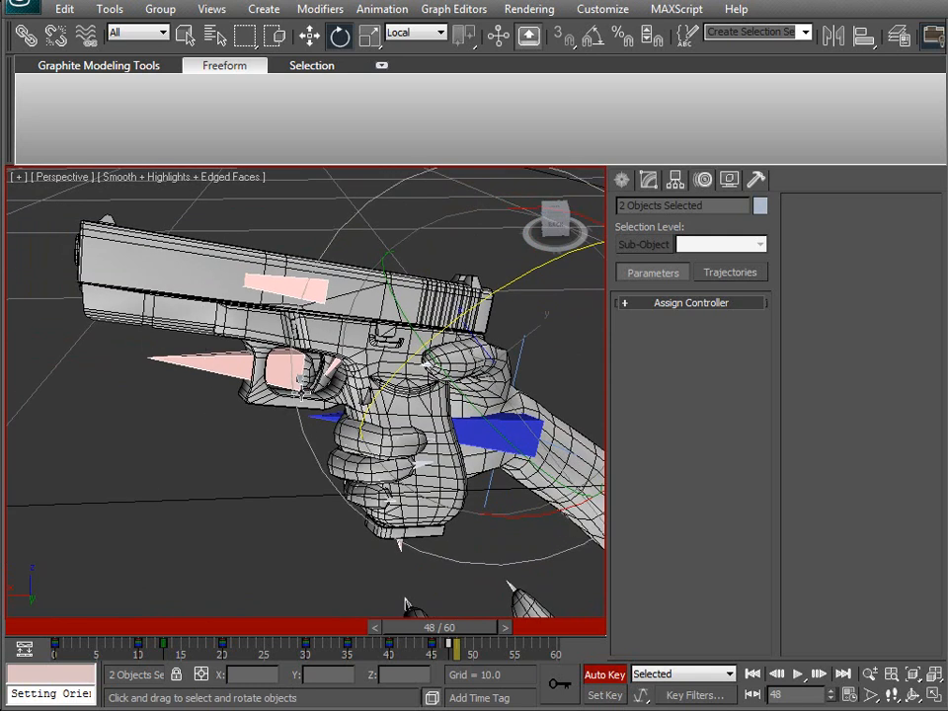
middle_click_drag(348, 421, 296, 441)
scroll(344, 425, "down", 3)
middle_click_drag(358, 419, 307, 356)
scroll(340, 427, "up", 3)
scroll(341, 428, "up", 3)
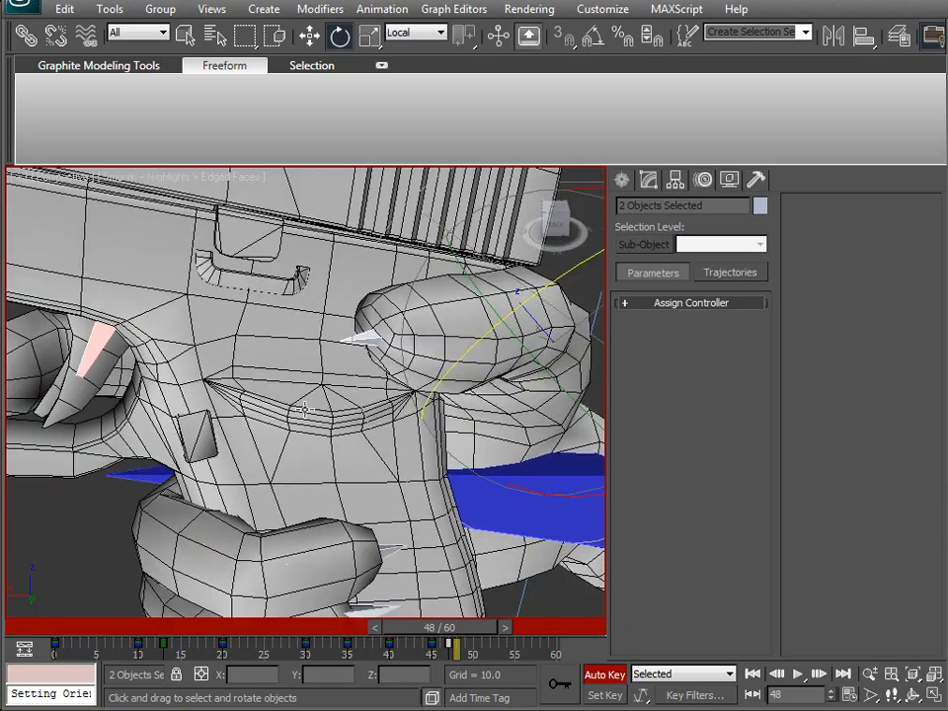
Go to frame 32 and select the b_WeaponBullet bone at the top of the removed magazine.
scroll(304, 408, "down", 3)
middle_click_drag(284, 447, 279, 240)
left_click_drag(455, 624, 335, 628)
middle_click_drag(424, 395, 385, 341)
scroll(384, 371, "up", 4)
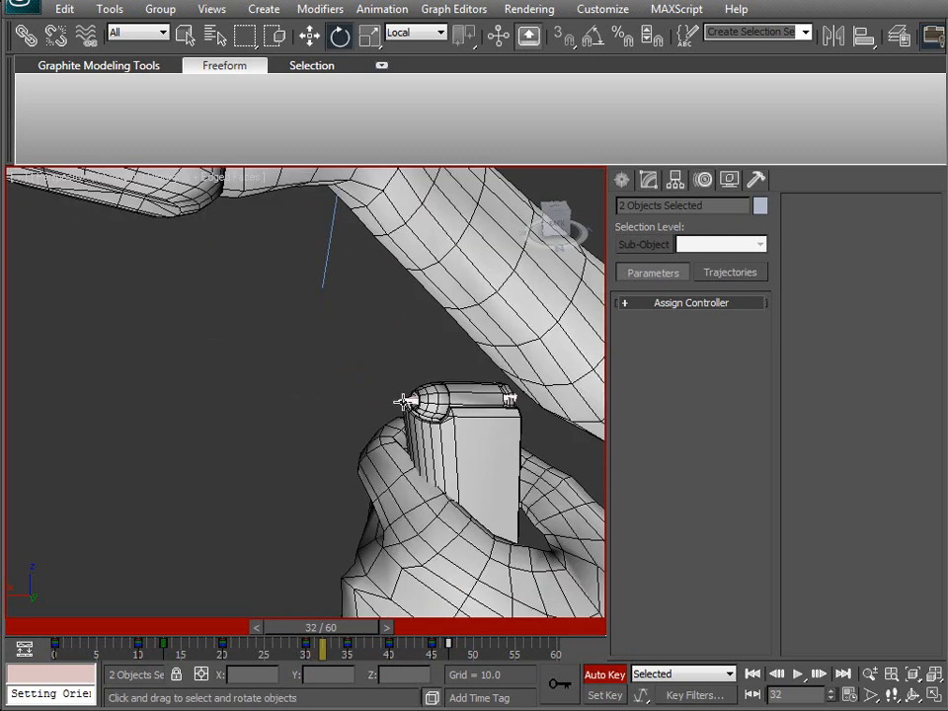
left_click(407, 398)
scroll(370, 375, "up", 2)
middle_click_drag(370, 374, 303, 352)
left_click(213, 337)
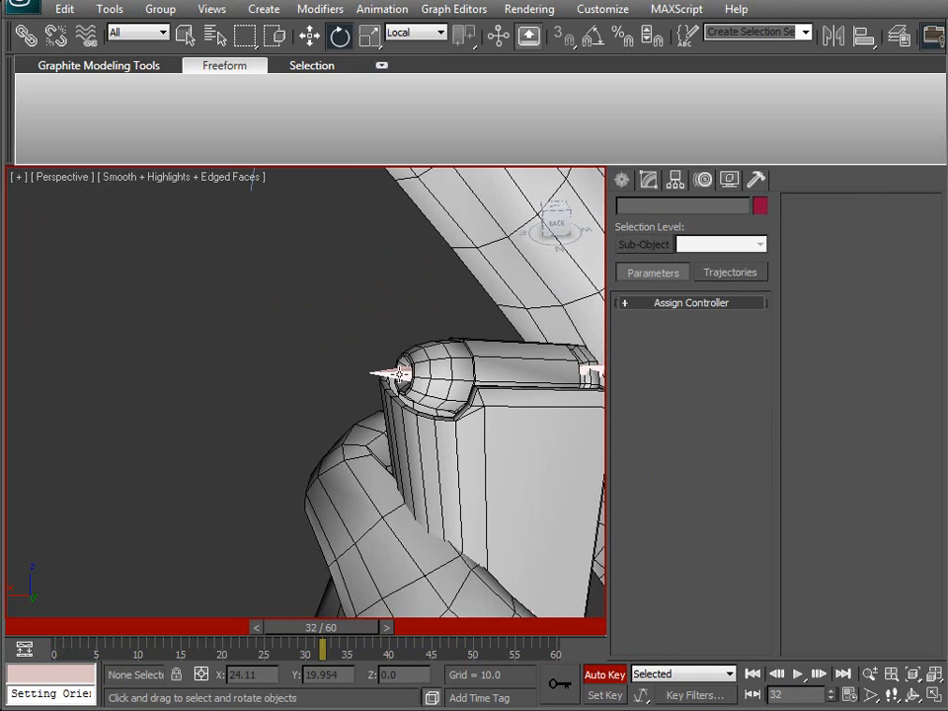
left_click(399, 374)
Activate the Move tool and set the reference coordinate system to b_WeaponMag.
scroll(298, 398, "down", 3)
middle_click_drag(358, 487, 299, 394)
key("w")
middle_click_drag(369, 363, 340, 371)
scroll(266, 303, "down", 5)
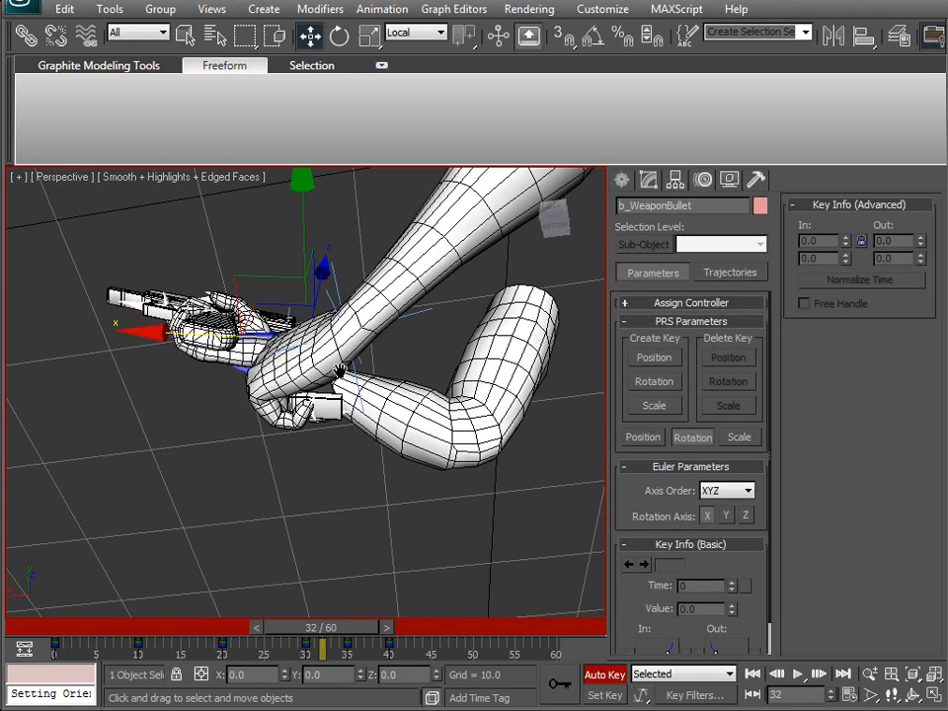
scroll(370, 352, "up", 3)
left_click(434, 33)
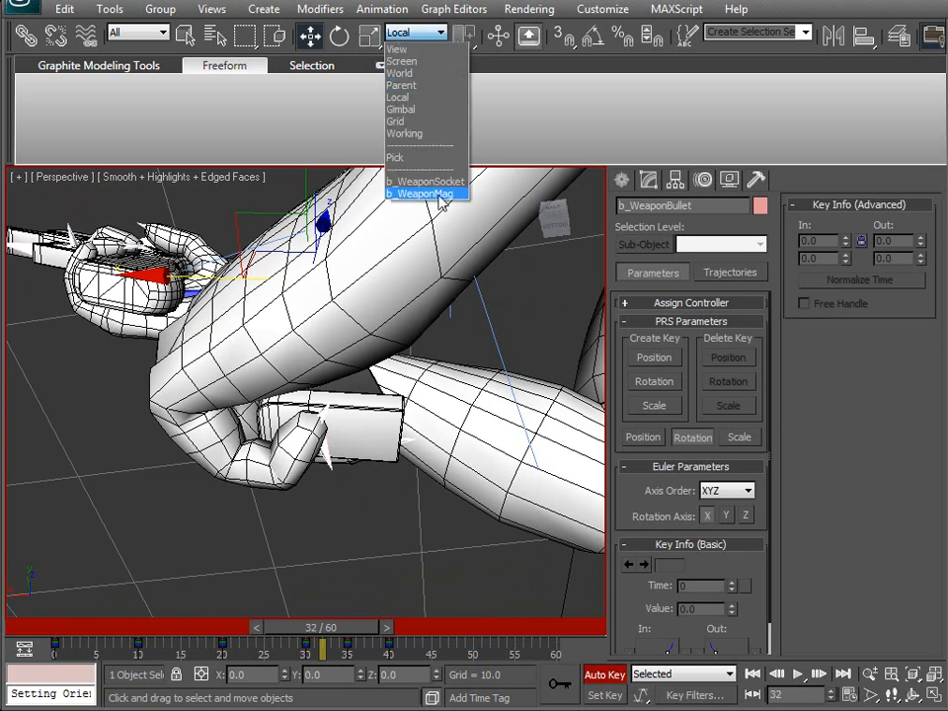
left_click(440, 194)
middle_click_drag(296, 325, 353, 427, "alt")
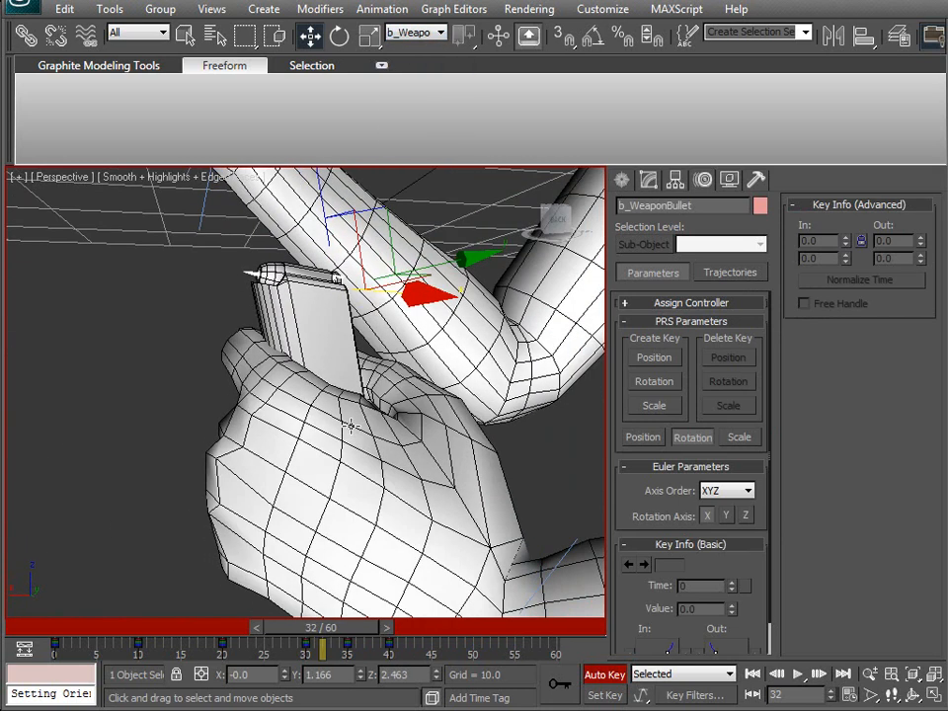
Move b_WeaponBullet about -1.36 along the magazine's Z axis at frame 0, working in wireframe.
left_click_drag(353, 631, 88, 601)
middle_click_drag(230, 332, 485, 431)
middle_click_drag(214, 413, 293, 444)
key("F3")
scroll(307, 404, "up", 6)
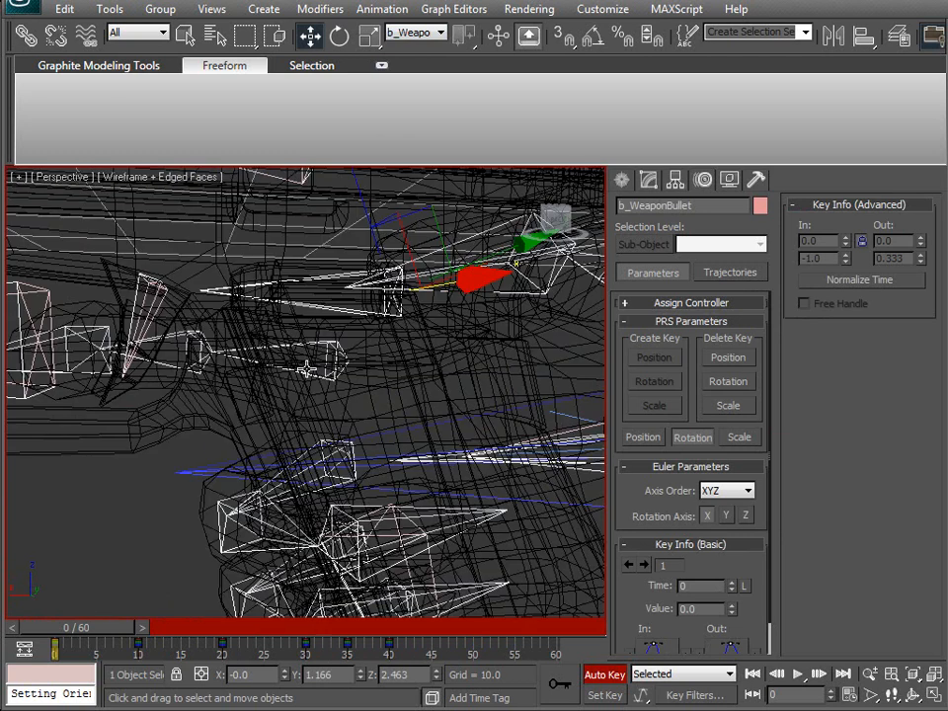
left_click_drag(337, 230, 337, 243)
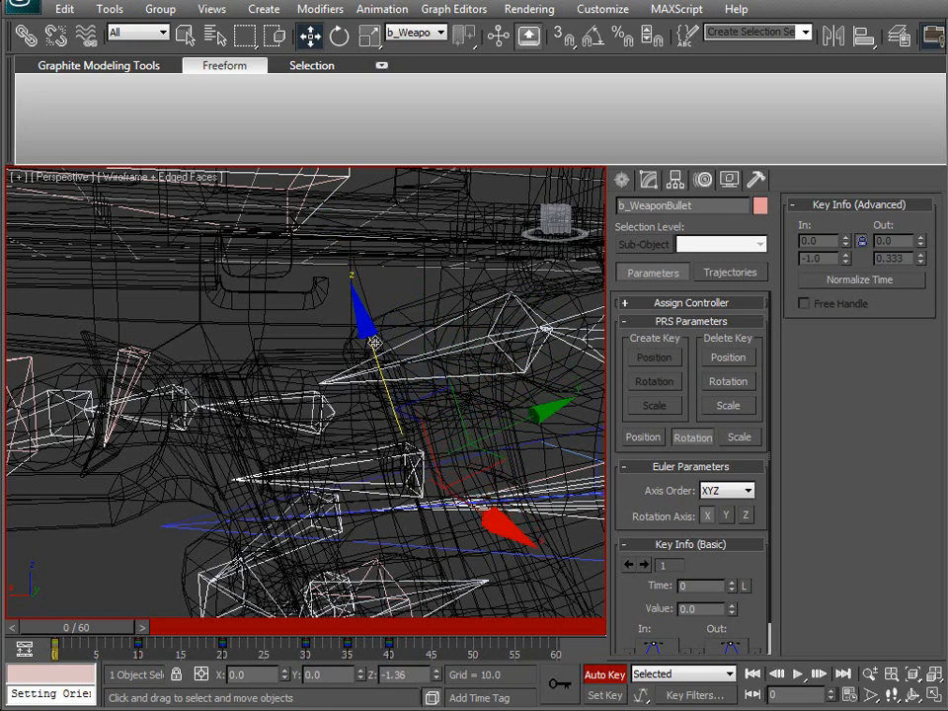
Return to shaded display and shift b_WeaponBullet about -0.042 along the magazine's Y axis to hide it inside the magazine.
mouse_move(376, 343)
middle_mouse_down()
mouse_move(358, 422)
mouse_move(272, 370)
mouse_move(334, 393)
mouse_move(336, 359)
middle_mouse_up()
key("F3")
scroll(336, 357, "up", 3)
scroll(336, 355, "down", 1)
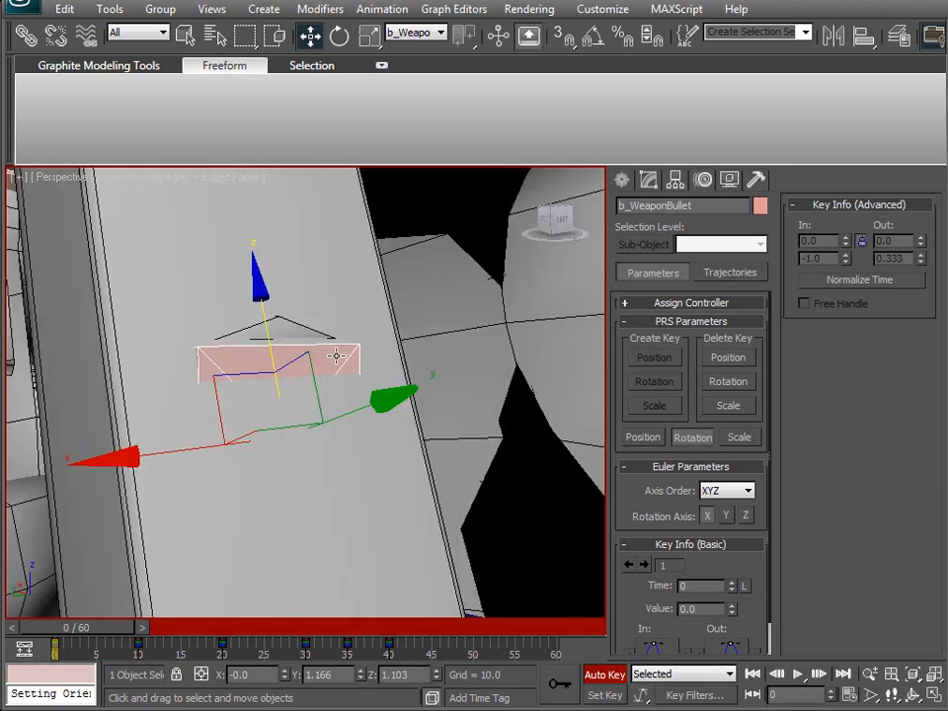
left_click_drag(374, 406, 364, 407)
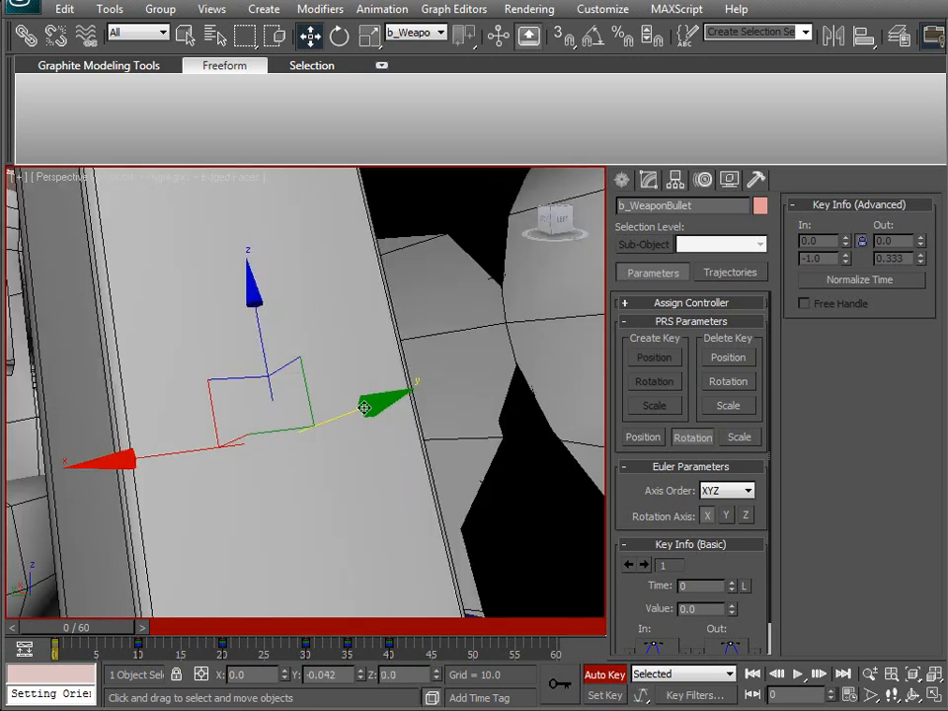
middle_click_drag(363, 407, 232, 587, "alt")
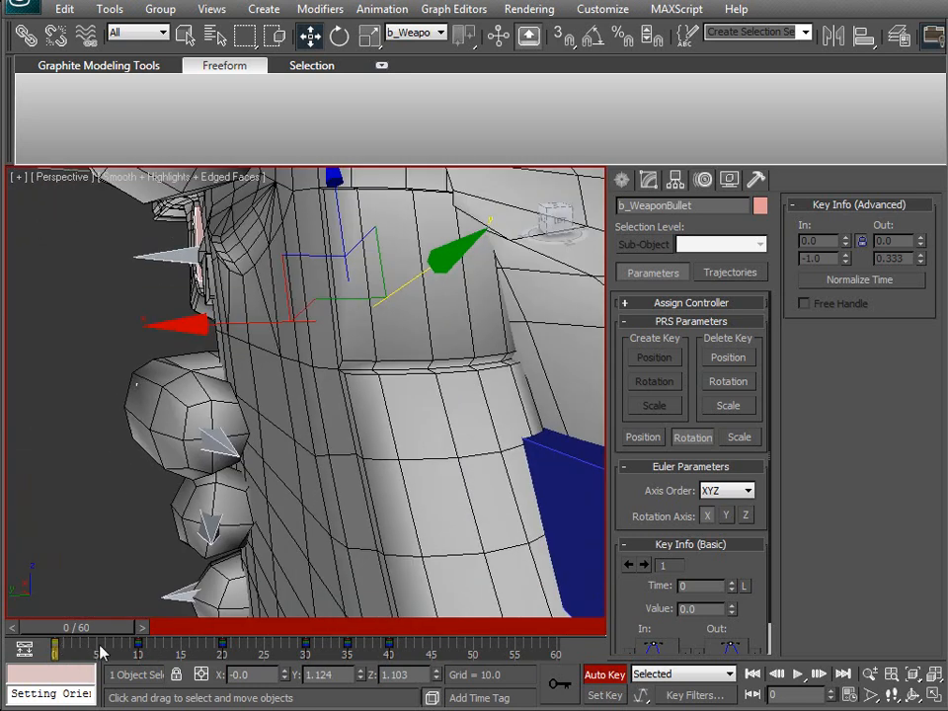
Try deleting b_WeaponBullet's keys after frame 0, checking the magazine around frame 27, and undo the deletion.
left_click_drag(102, 654, 164, 657)
key("Delete")
scroll(214, 449, "down", 5)
middle_click_drag(212, 449, 383, 441, "alt")
left_click_drag(71, 637, 273, 636)
key("w")
middle_click_drag(491, 444, 258, 538, "alt")
middle_click_drag(259, 538, 226, 573)
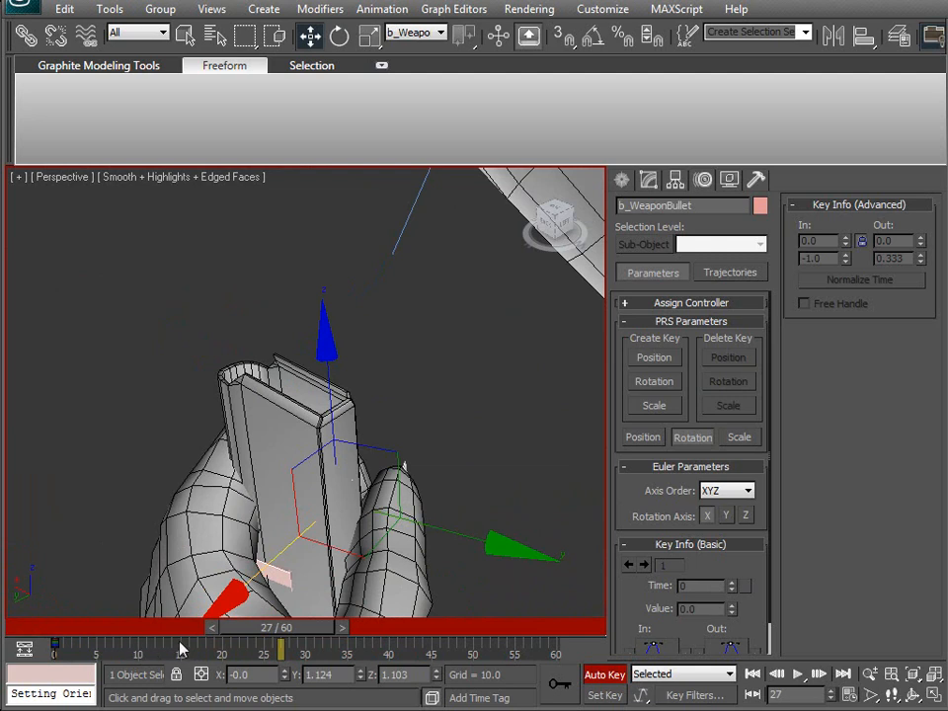
key("ctrl+z")
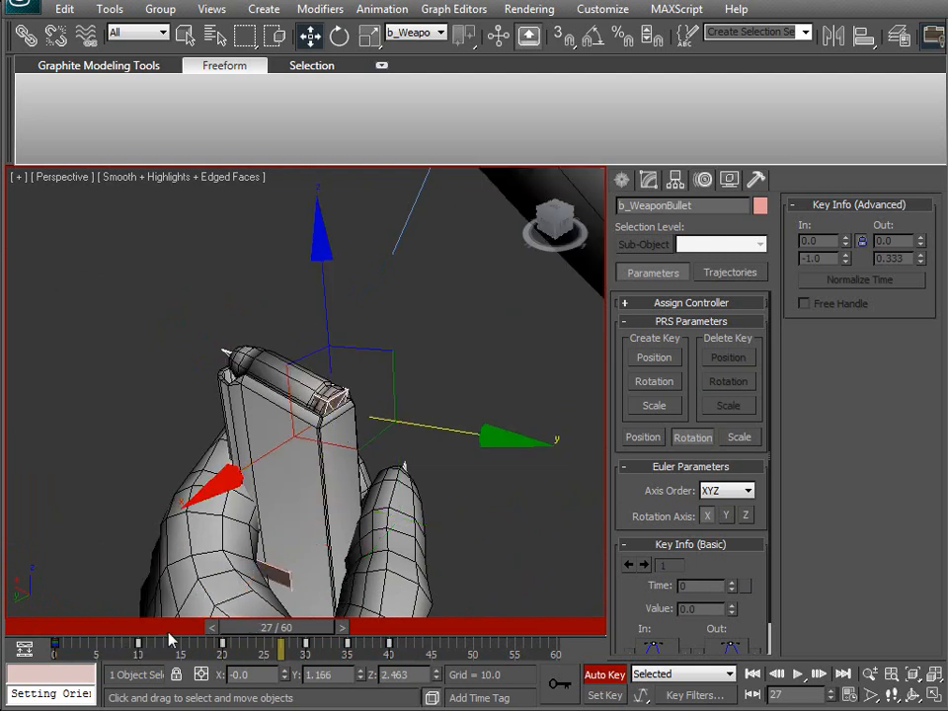
Delete all of b_WeaponBullet's keys after frame 0.
left_click_drag(264, 628, 291, 628)
middle_click_drag(287, 591, 256, 427, "alt")
left_click_drag(108, 657, 498, 631)
key("Delete")
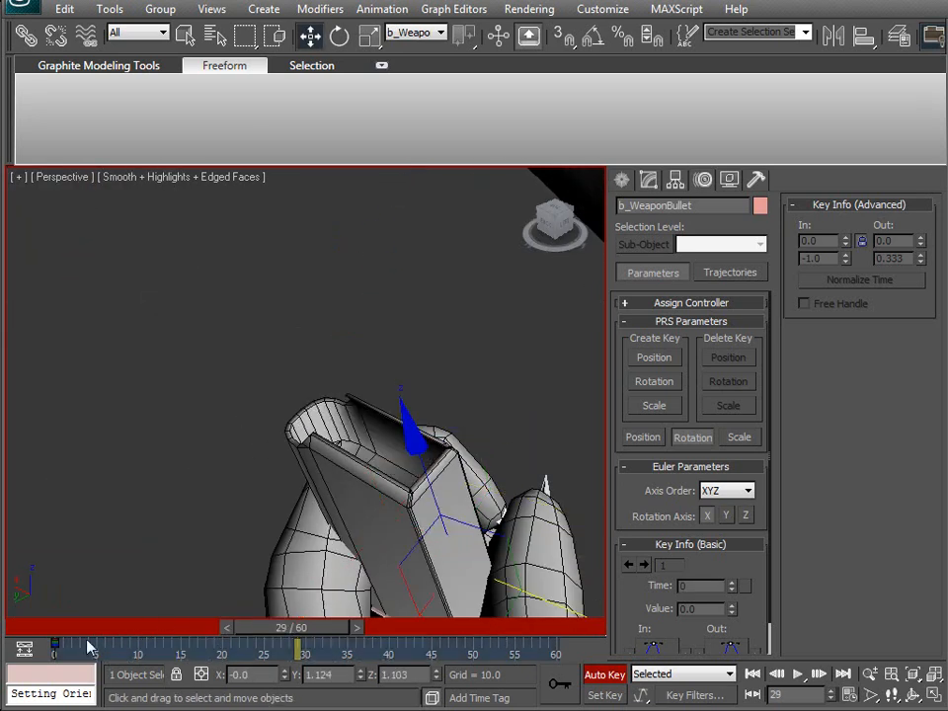
Set a key for b_WeaponBullet at frame 30, holding its hidden position inside the magazine.
left_click_drag(297, 633, 325, 634)
middle_click_drag(352, 539, 295, 430)
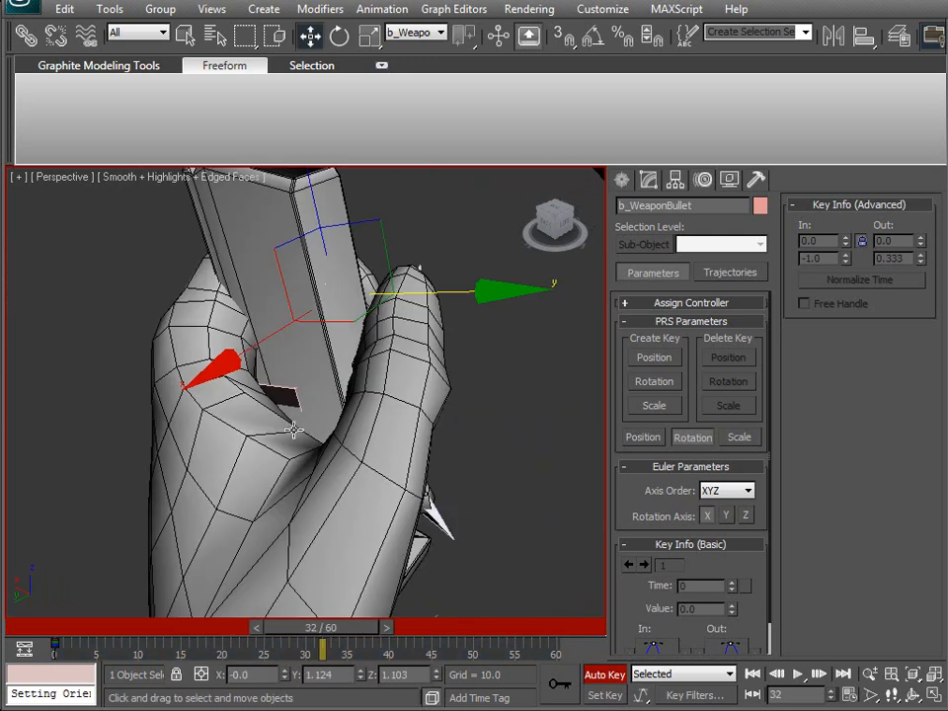
scroll(333, 575, "down", 5)
left_click_drag(341, 632, 318, 634)
mouse_move(356, 425)
middle_mouse_down("alt")
mouse_move(364, 394)
mouse_move(366, 406)
mouse_move(346, 419)
middle_mouse_up("alt")
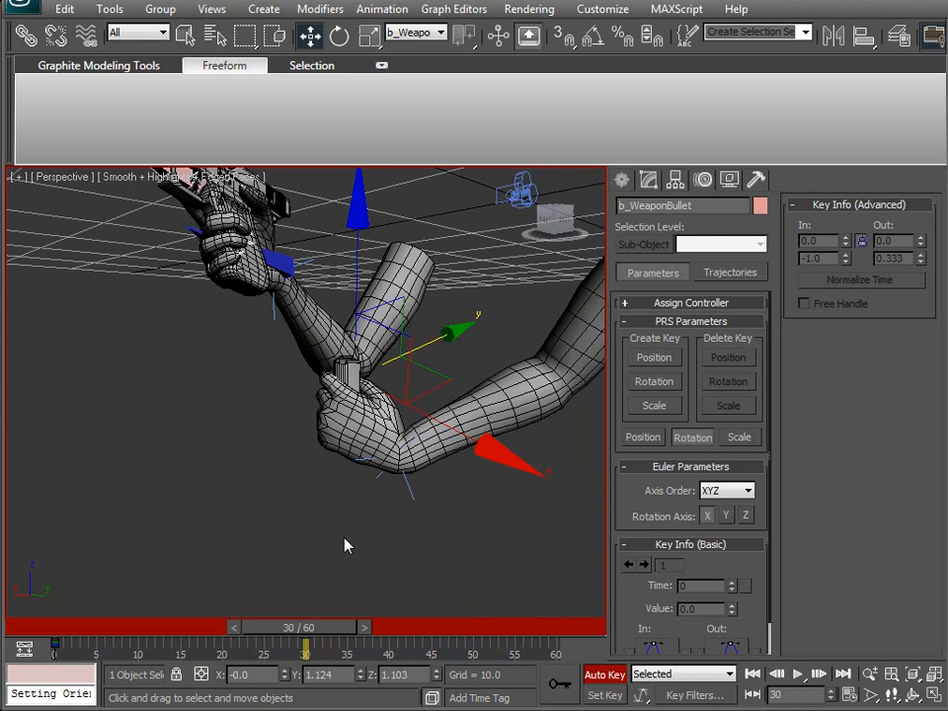
left_click(555, 685)
middle_click_drag(328, 575, 332, 561)
Return b_WeaponBullet to its skin pose at frame 31, placing the bullet back on top of the magazine.
left_click(365, 628)
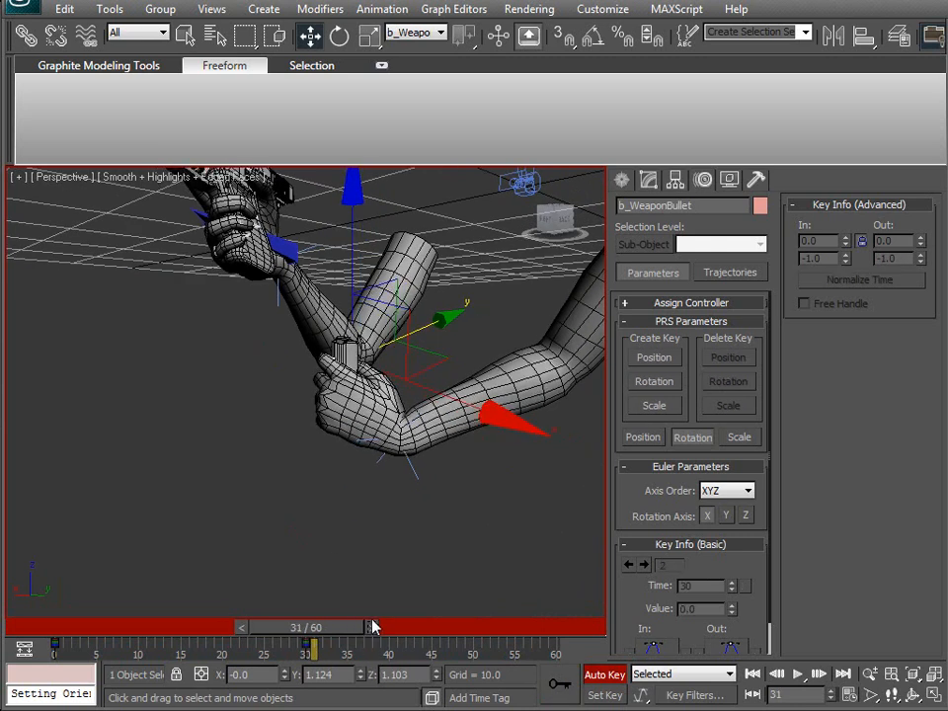
left_click(371, 11)
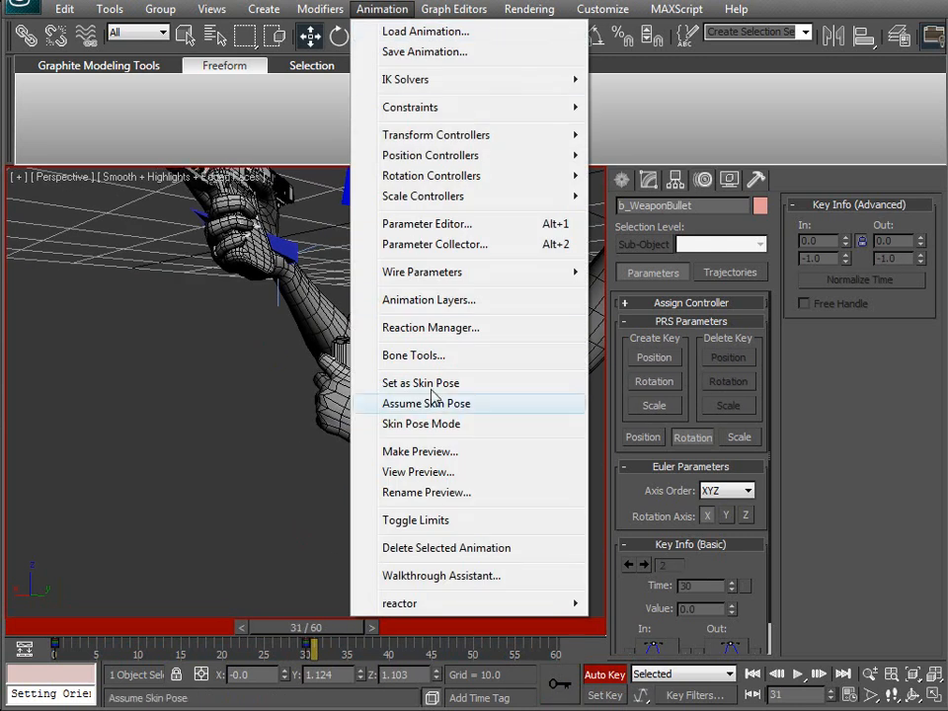
left_click(441, 402)
middle_click_drag(345, 349, 350, 415, "alt")
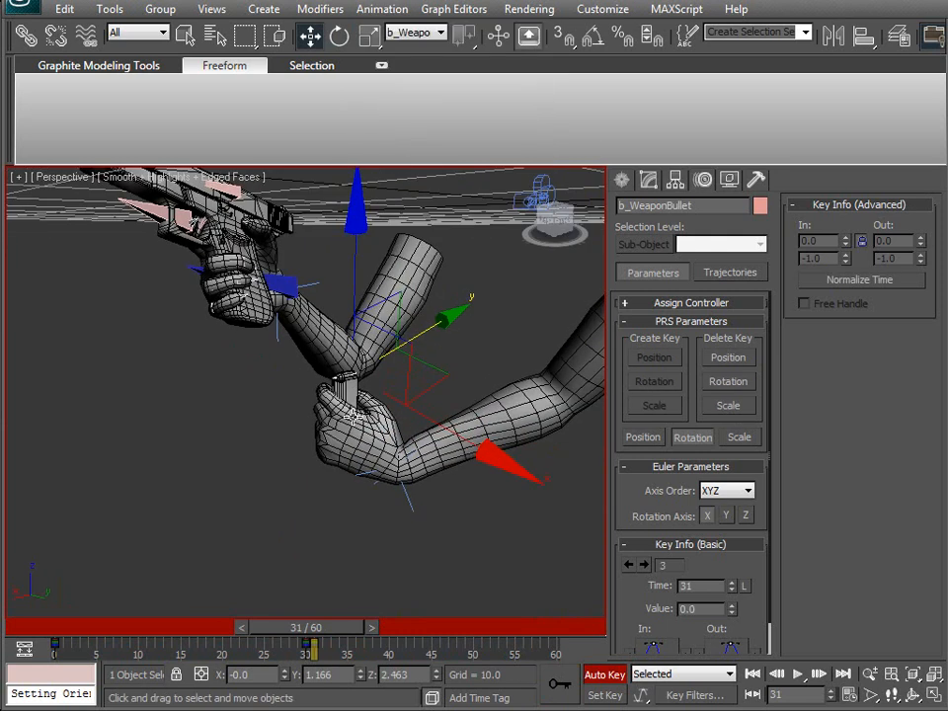
Step back and forth between frames 30 and 31 to examine the bullet's change of position in the magazine.
mouse_move(333, 632)
left_mouse_down()
mouse_move(290, 637)
mouse_move(332, 636)
left_mouse_up()
key("w")
scroll(339, 504, "up", 10)
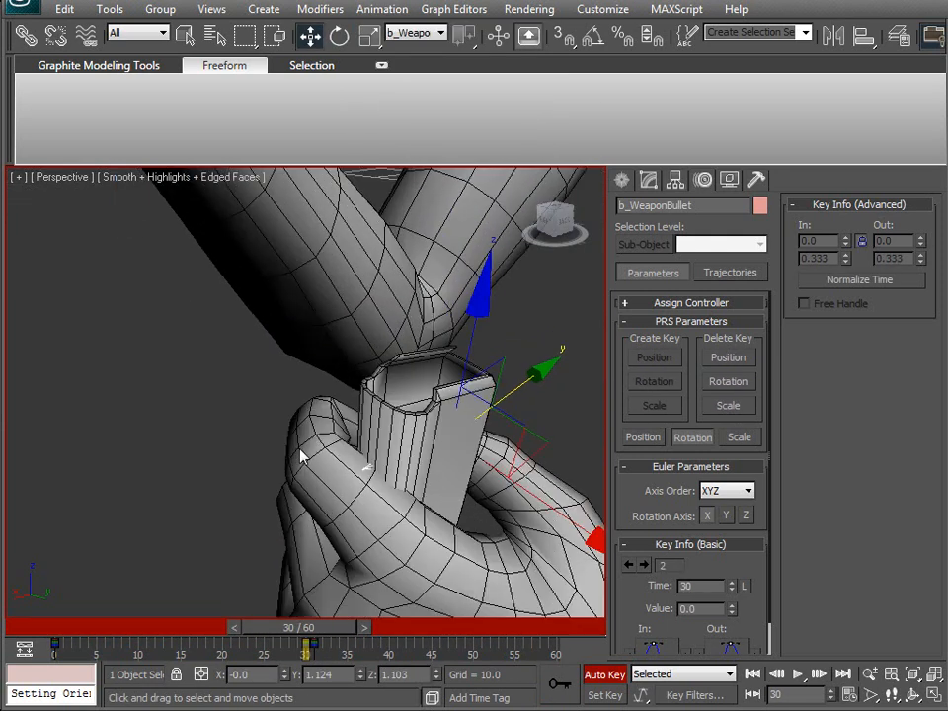
left_click(364, 628)
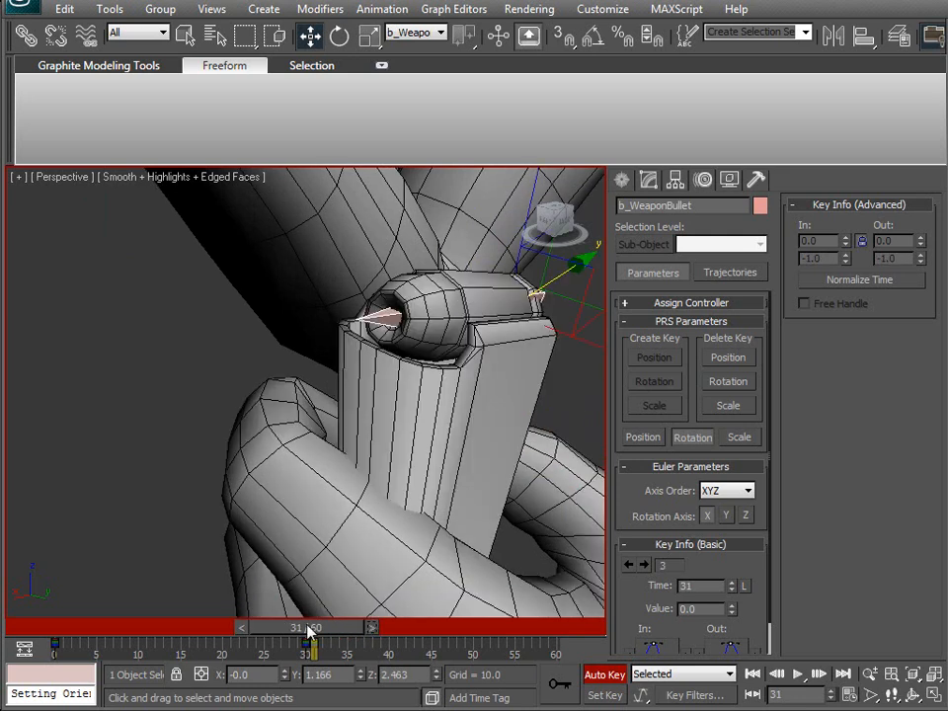
left_click(240, 628)
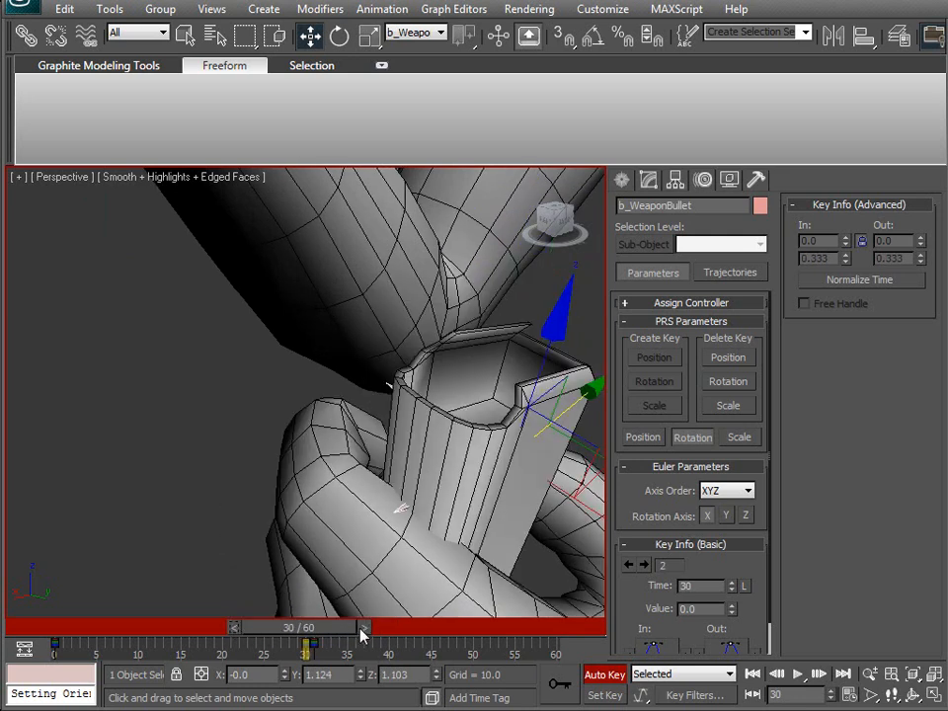
left_click(364, 627)
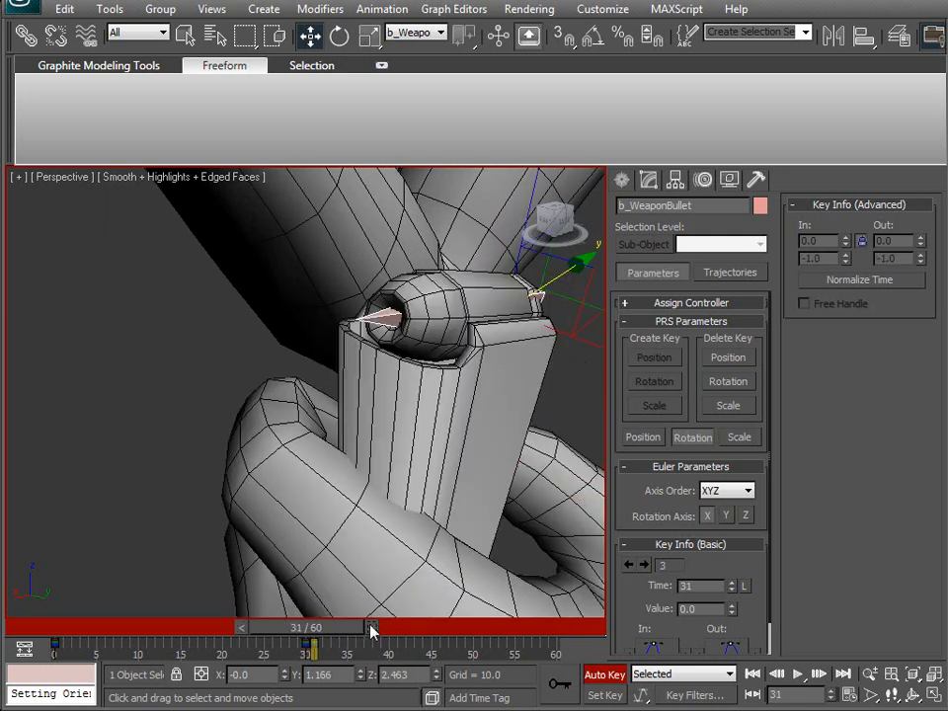
left_click(243, 630)
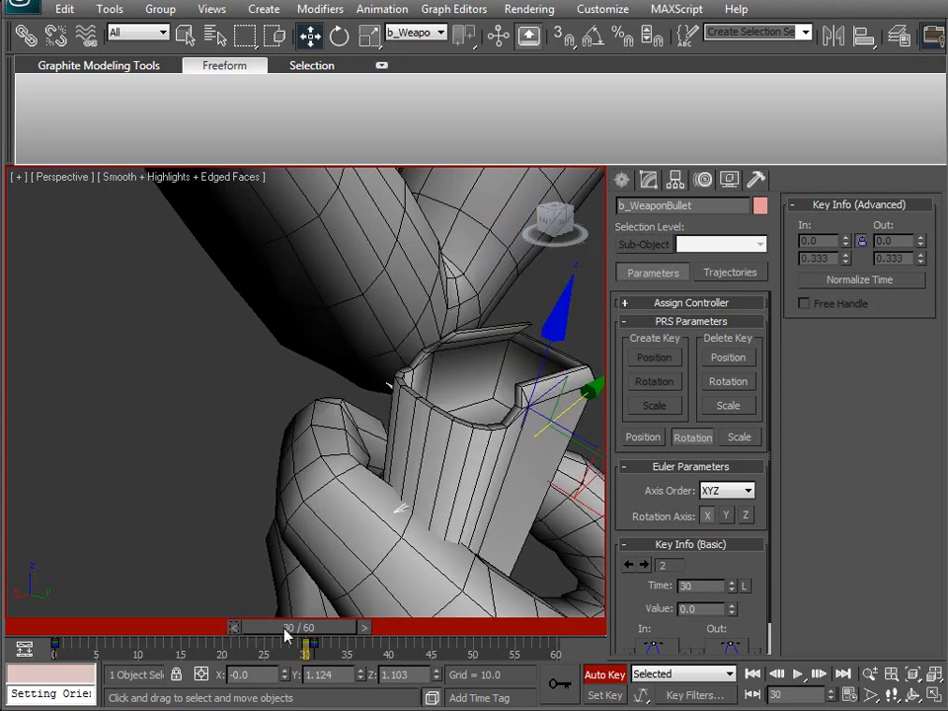
left_click(365, 628)
middle_click_drag(371, 485, 278, 455)
scroll(278, 454, "down", 4)
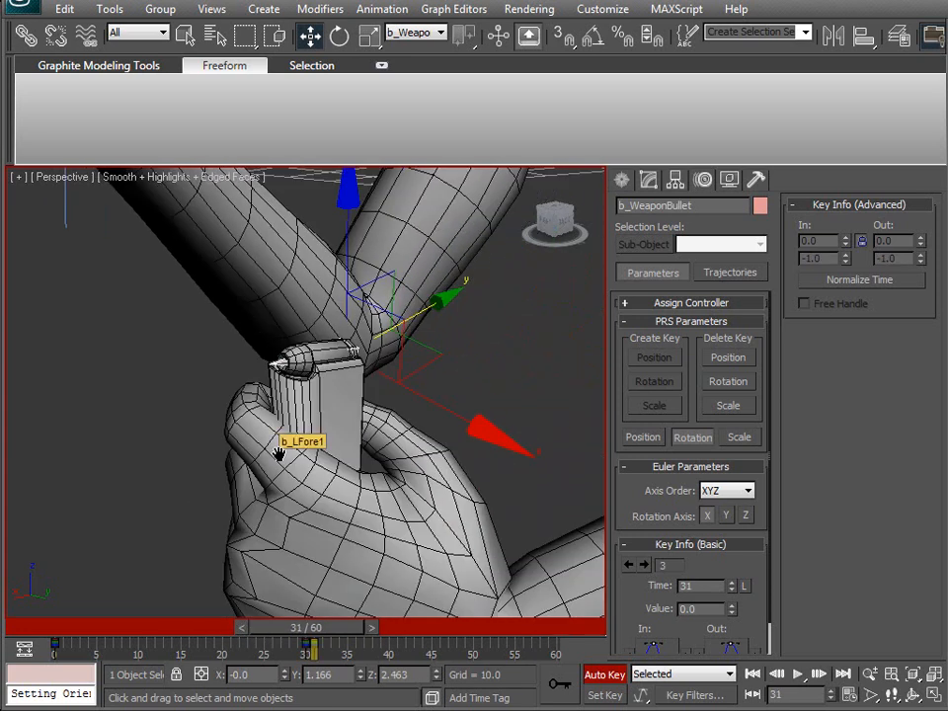
Review the reload through Camera01 by scrubbing the whole animation between frames 0 and 60.
key("c")
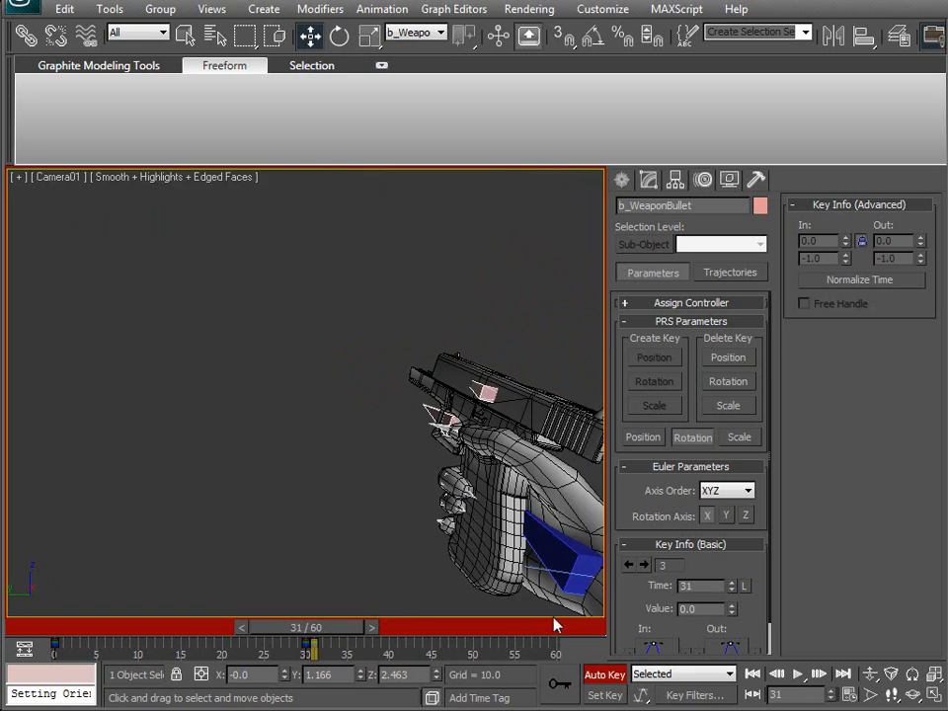
left_click_drag(347, 629, 470, 640)
left_click_drag(517, 639, 356, 663)
key("w")
key("w")
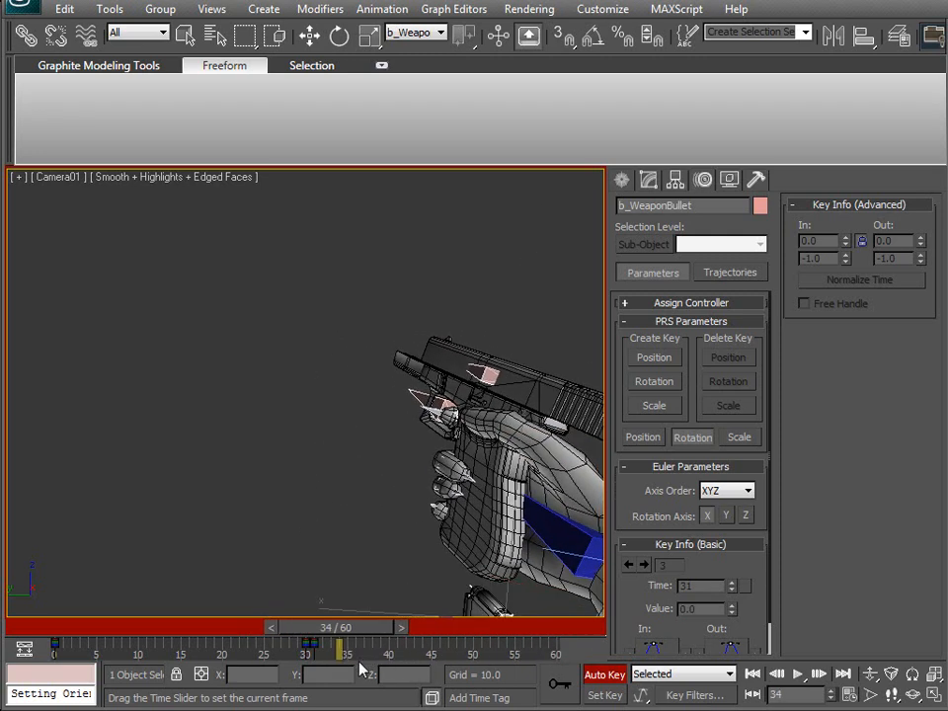
key("w")
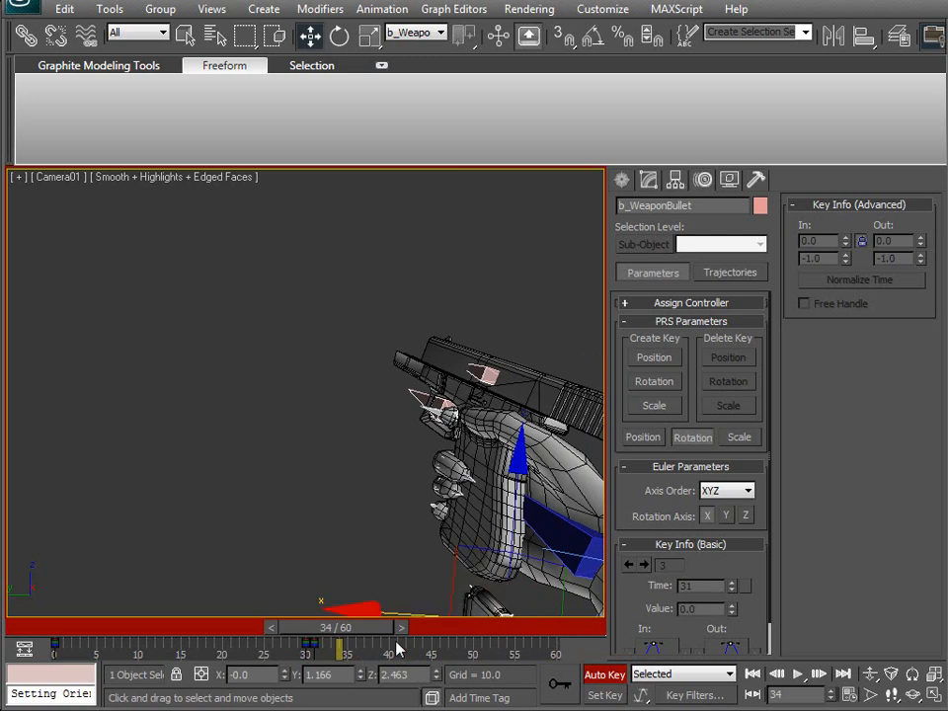
left_click_drag(374, 631, 39, 634)
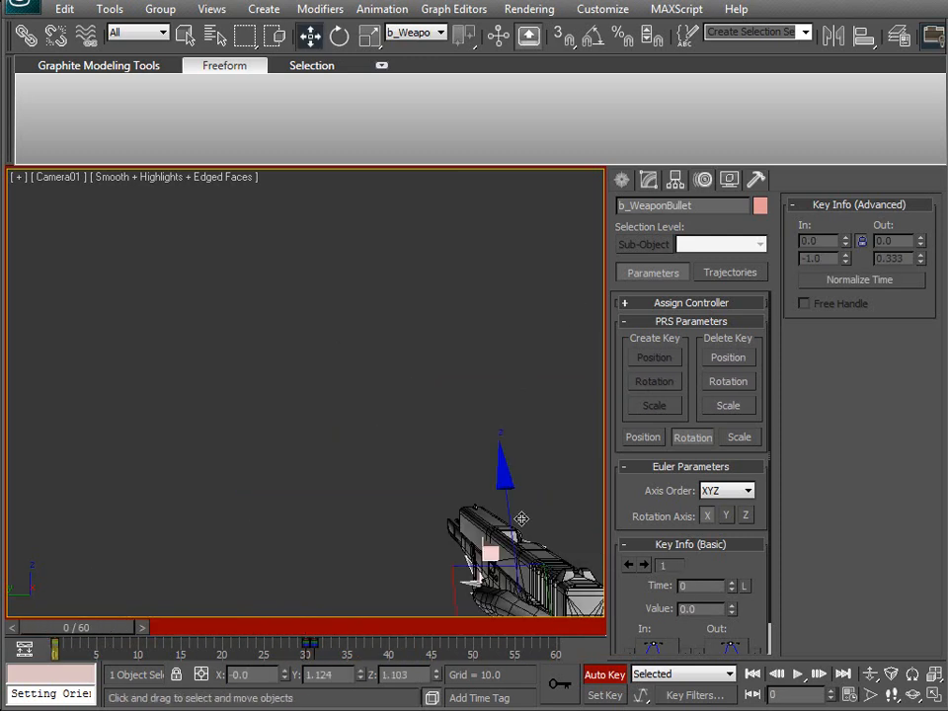
left_click_drag(118, 639, 110, 669)
key("w")
left_click_drag(100, 628, 553, 628)
key("w")
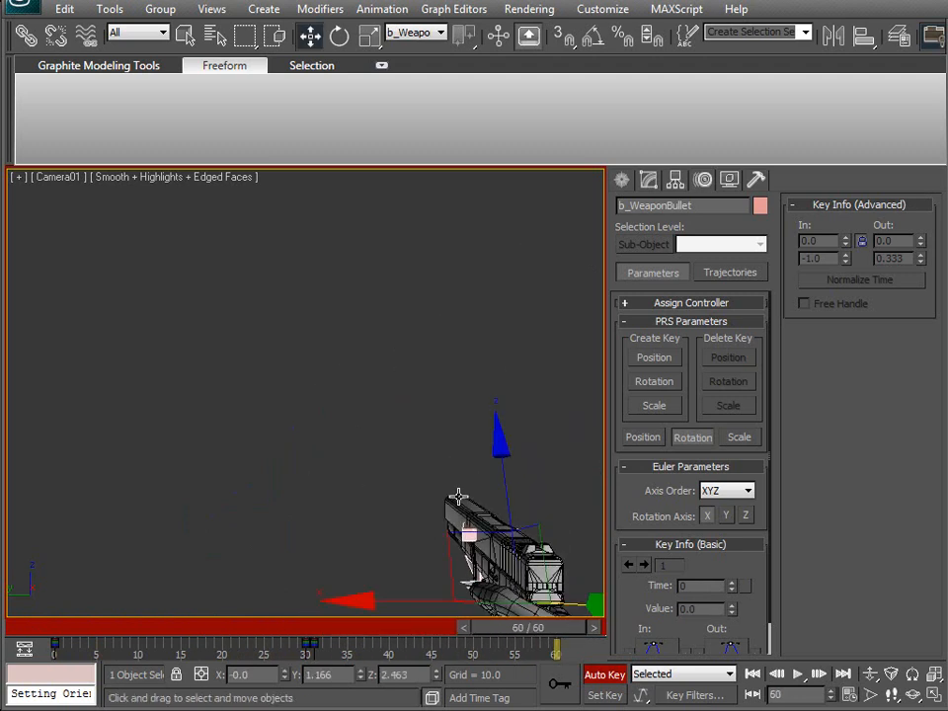
Examine both arms and the pistol in the perspective view, comparing the poses at frames 60 and 0.
key("p")
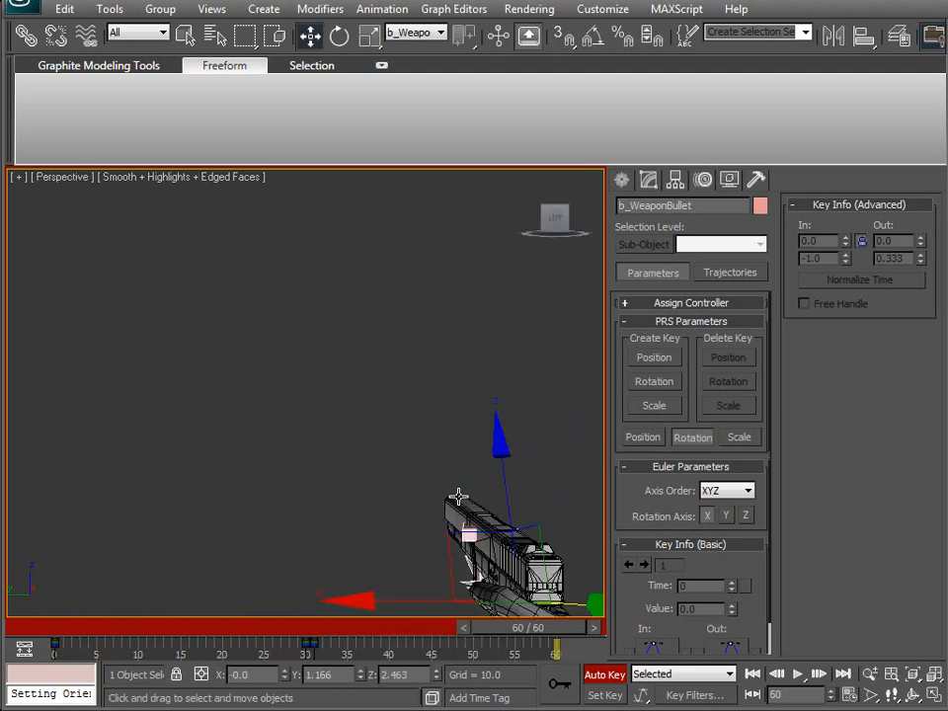
key("z")
middle_click_drag(253, 457, 433, 459, "alt")
scroll(432, 459, "down", 8)
middle_click_drag(320, 496, 343, 453, "alt")
scroll(361, 464, "down", 4)
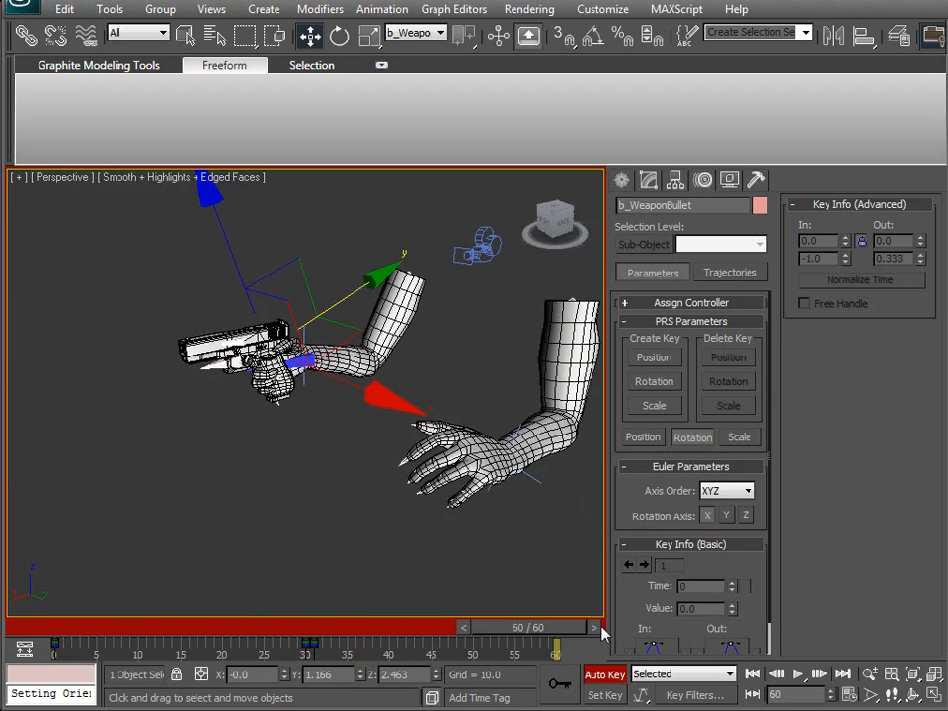
left_click_drag(591, 628, 142, 627)
Set a hold key for b_RForearmTwist at frame 55 and copy its frame 0 key to frame 60.
middle_click_drag(124, 454, 93, 474, "alt")
scroll(307, 344, "up", 5)
middle_click_drag(324, 454, 309, 506)
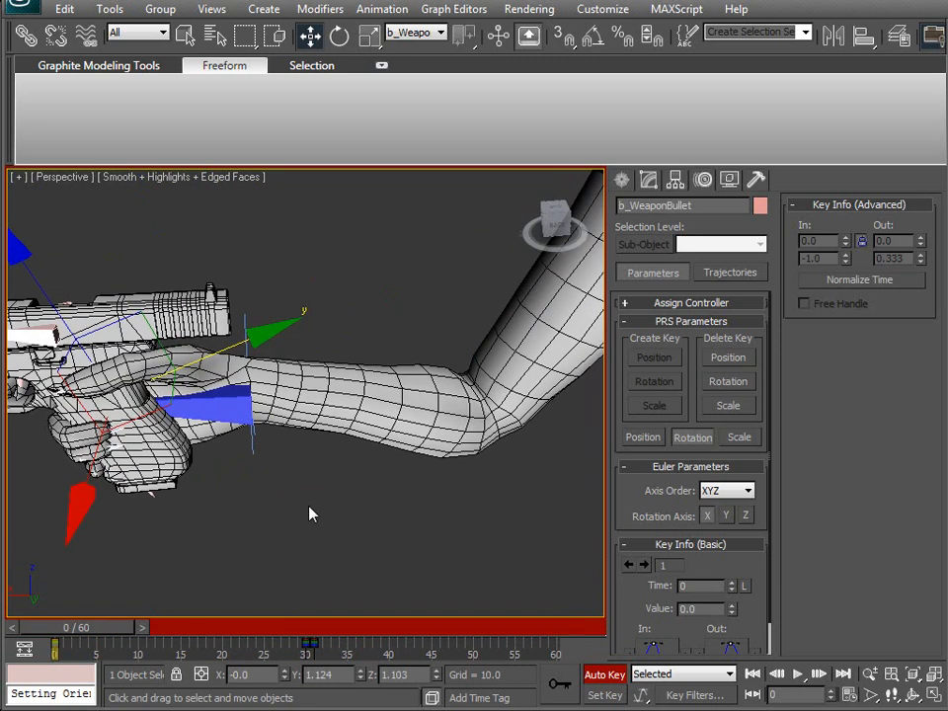
key("F3")
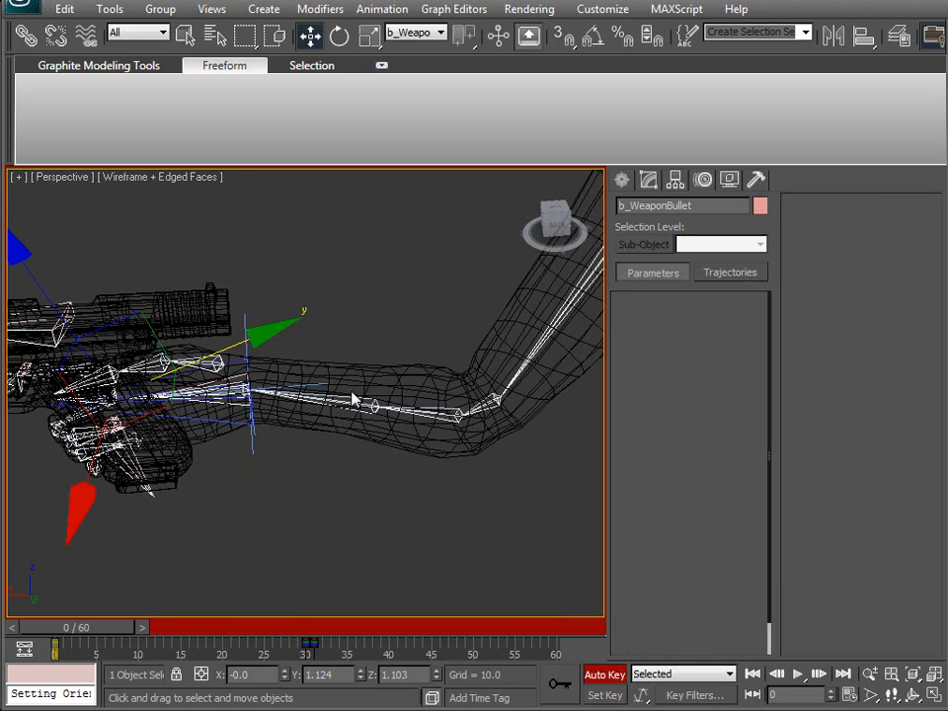
left_click(352, 398)
left_click_drag(84, 627, 508, 620)
key("w")
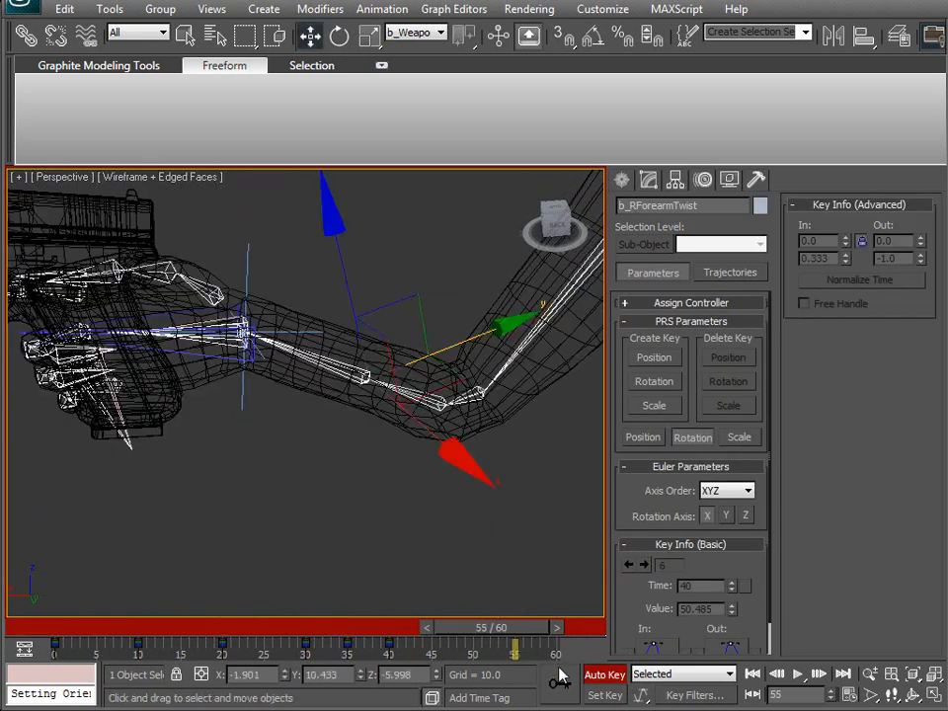
left_click_drag(85, 648, 364, 646)
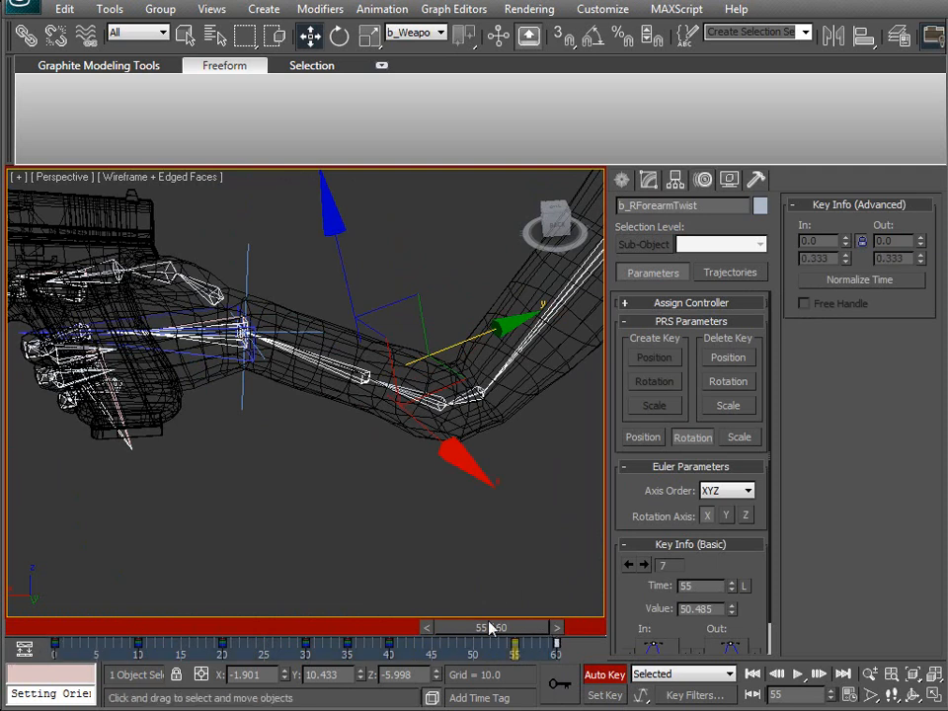
Scrub through the animation with shaded geometry to examine how the right forearm deforms as it twists.
mouse_move(488, 626)
left_mouse_down()
mouse_move(520, 626)
mouse_move(493, 635)
mouse_move(544, 634)
mouse_move(434, 666)
mouse_move(327, 662)
mouse_move(141, 676)
left_mouse_up()
key("F3")
middle_click_drag(192, 467, 251, 523)
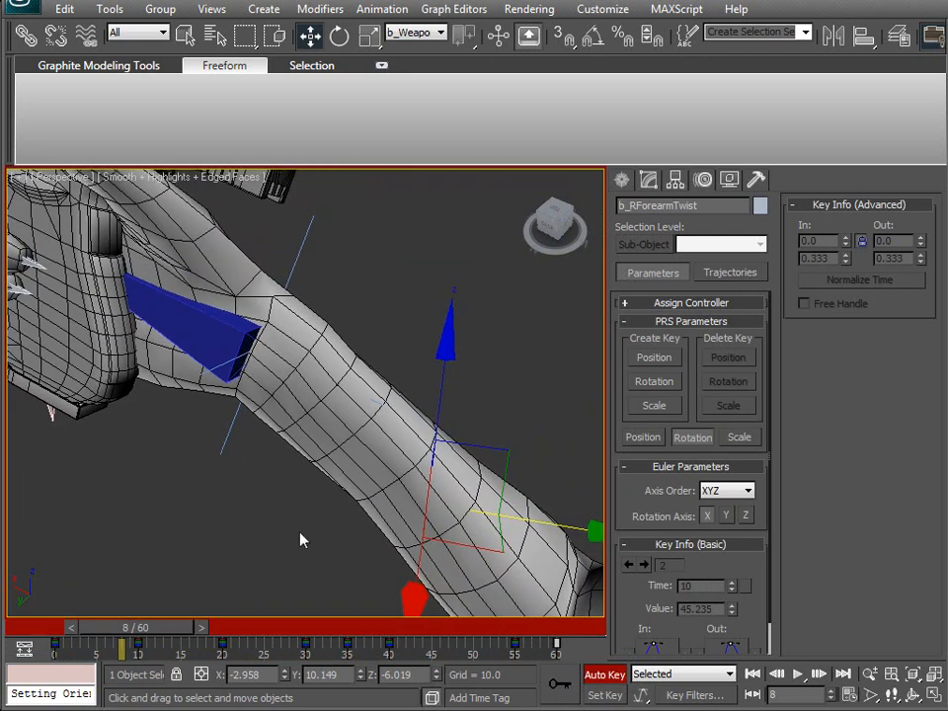
left_click_drag(114, 637, 280, 628)
key("w")
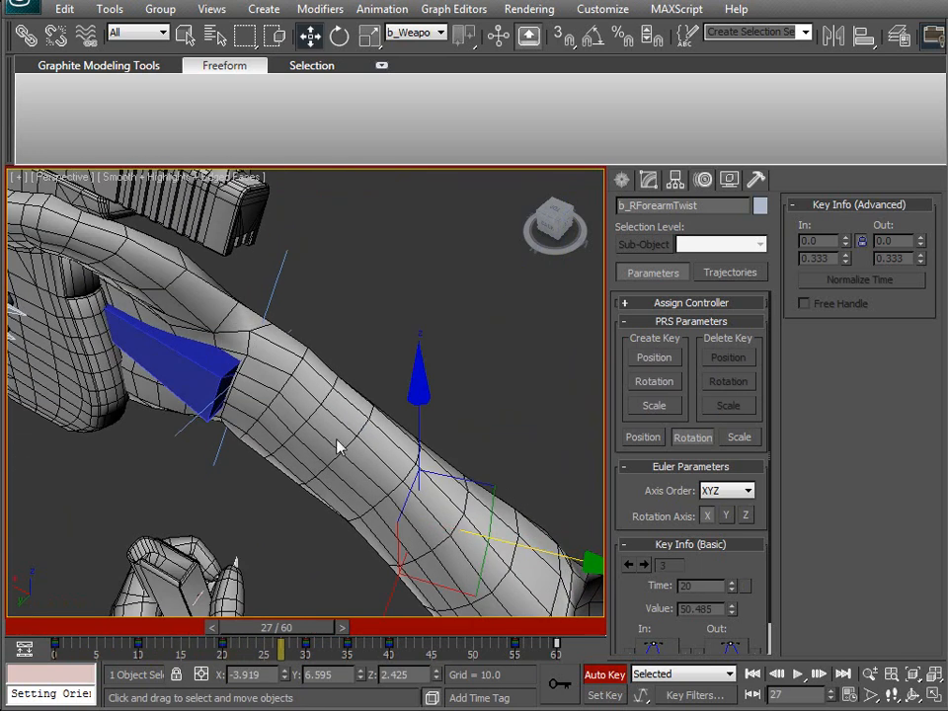
key("F3")
key("F3")
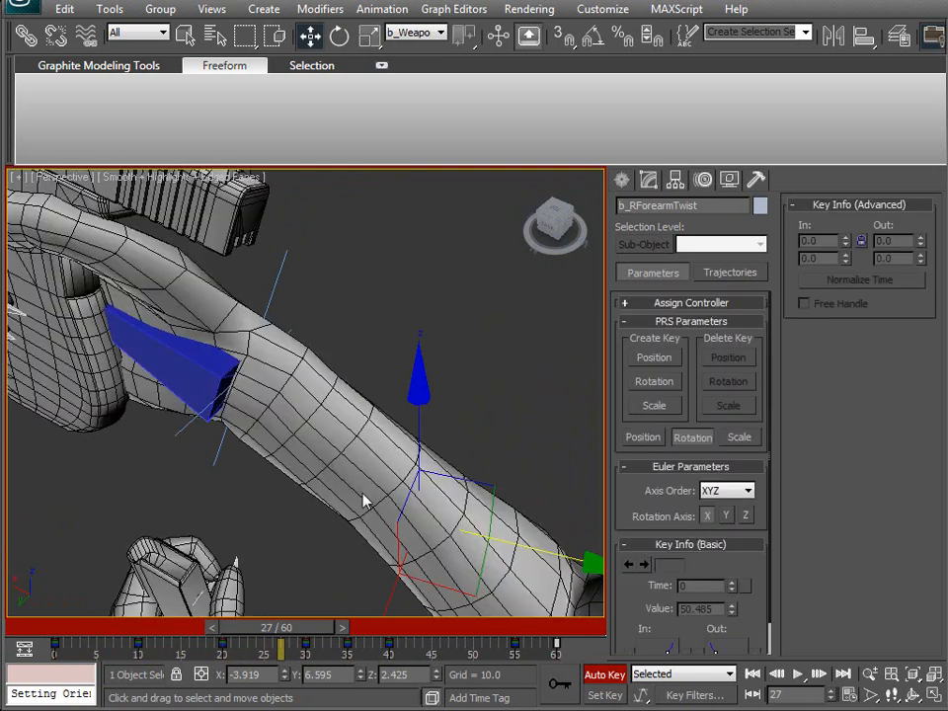
key("e")
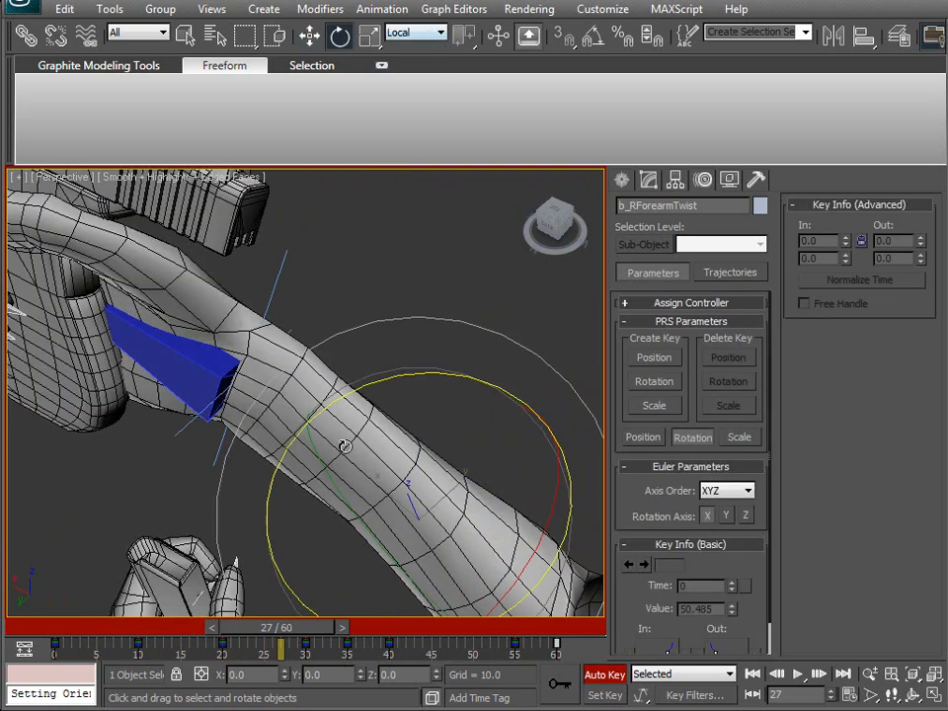
middle_click_drag(347, 431, 332, 408)
left_click_drag(300, 640, 328, 640)
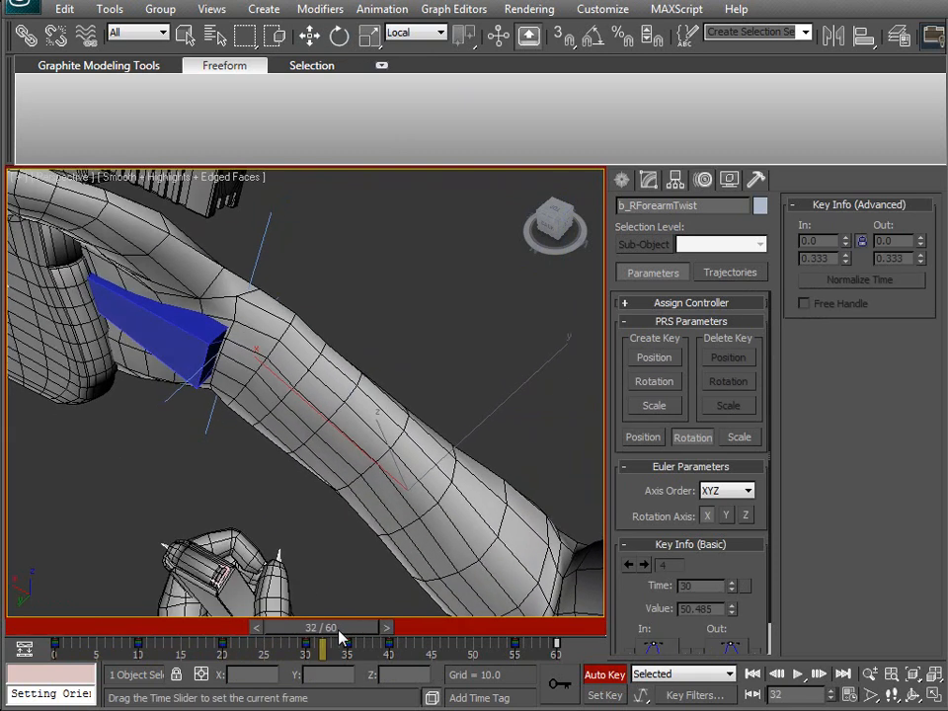
key("e")
Move b_RForearmTwist's frame 55 key to frame 50 and check the motion through frame 60.
mouse_move(522, 493)
left_mouse_down()
mouse_move(528, 456)
mouse_move(508, 501)
left_mouse_up()
left_click_drag(298, 631, 588, 651)
key("e")
key("e")
Select the left wrist controls and compare the left hand's pose between frames 0 and 60.
scroll(344, 468, "down", 6)
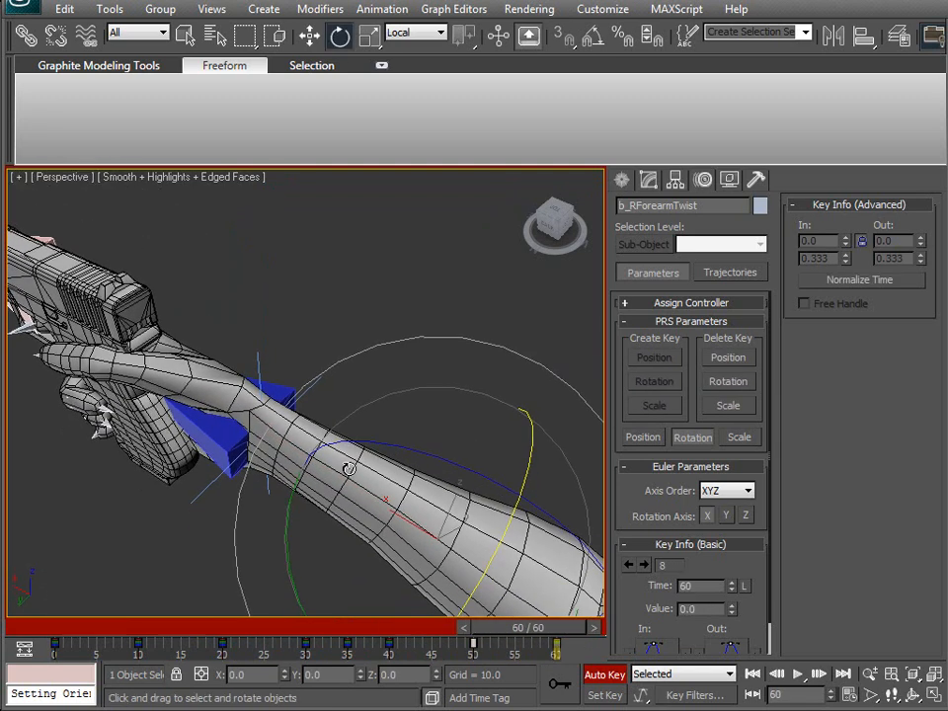
scroll(321, 474, "down", 3)
middle_click_drag(321, 474, 403, 413)
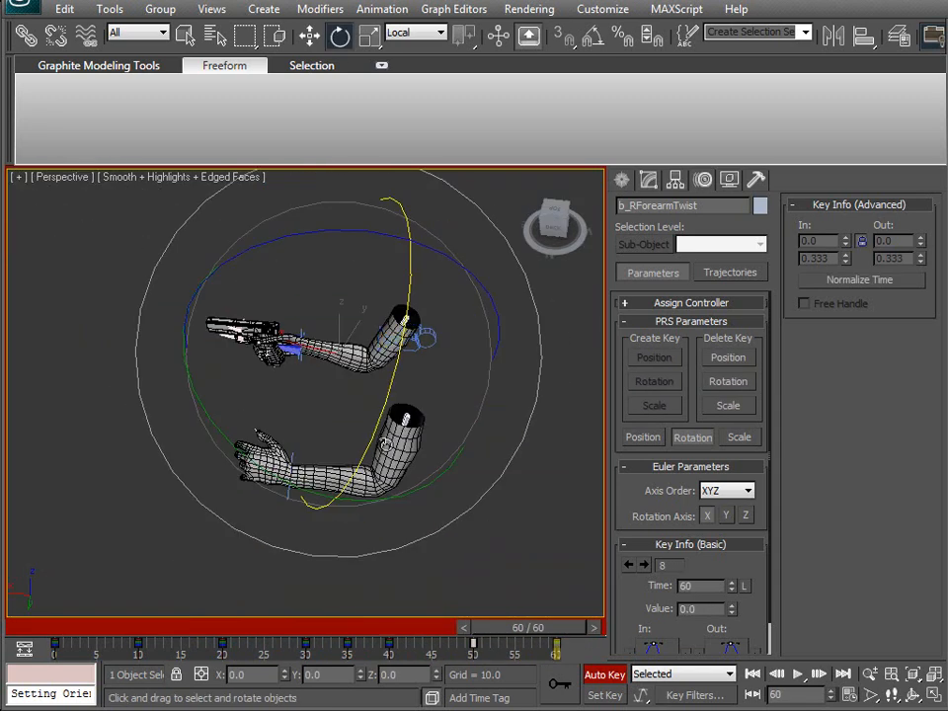
left_click(317, 565)
left_click_drag(318, 465, 318, 462)
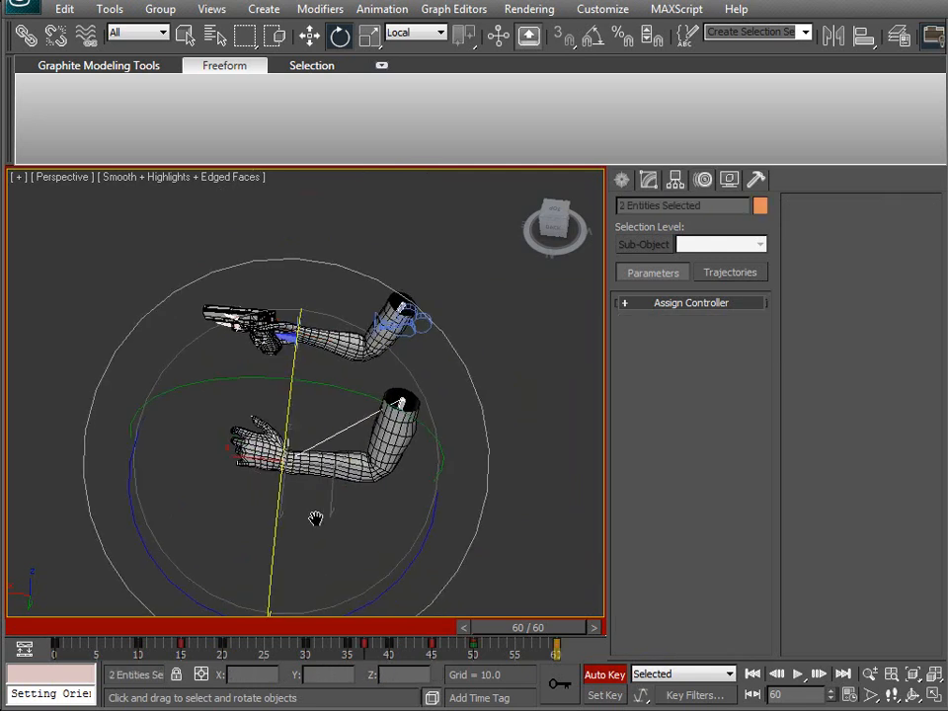
scroll(321, 491, "up", 5)
middle_click_drag(452, 535, 402, 407)
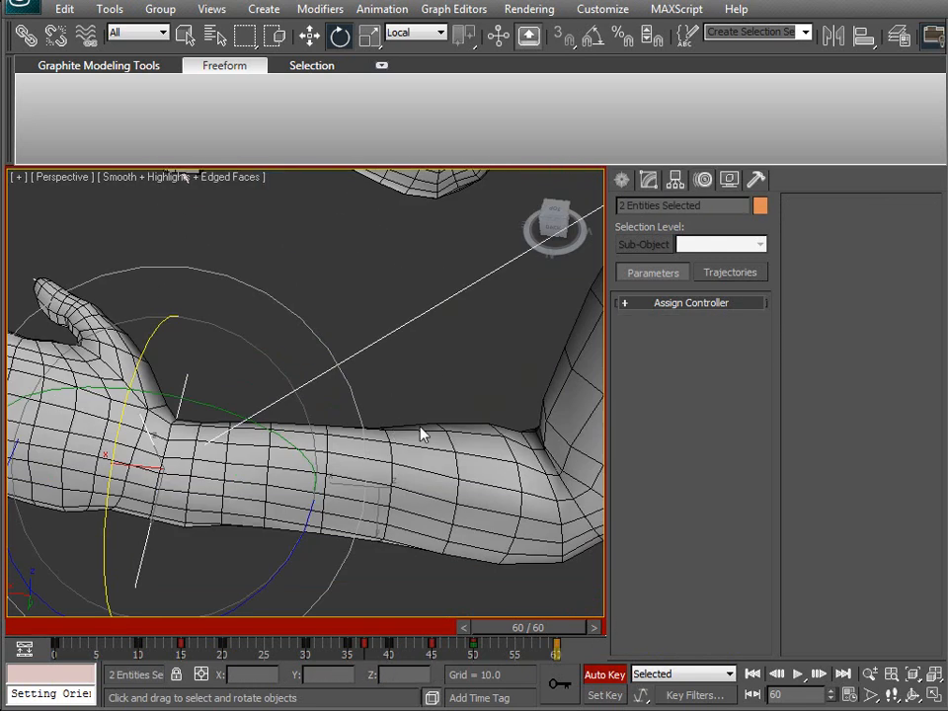
left_click_drag(596, 629, 58, 629)
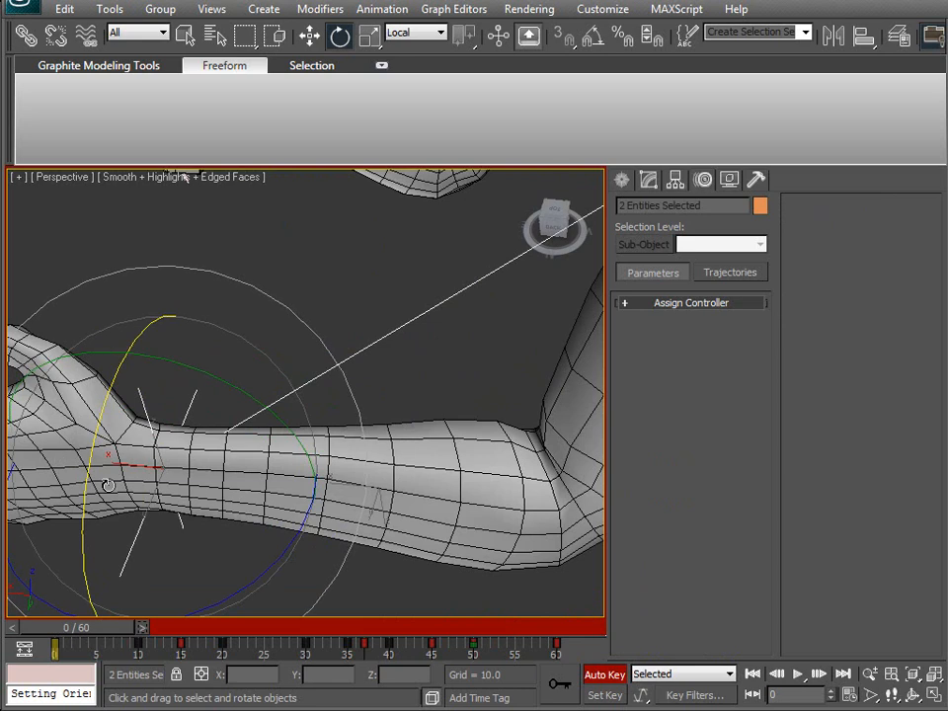
scroll(97, 483, "down", 4)
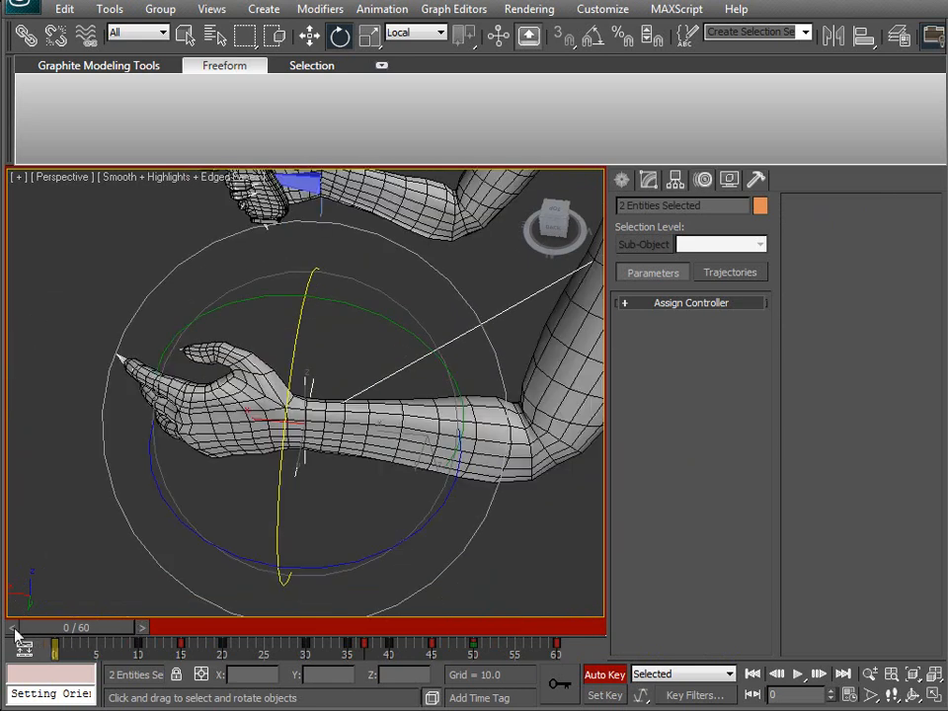
left_click_drag(16, 629, 463, 629)
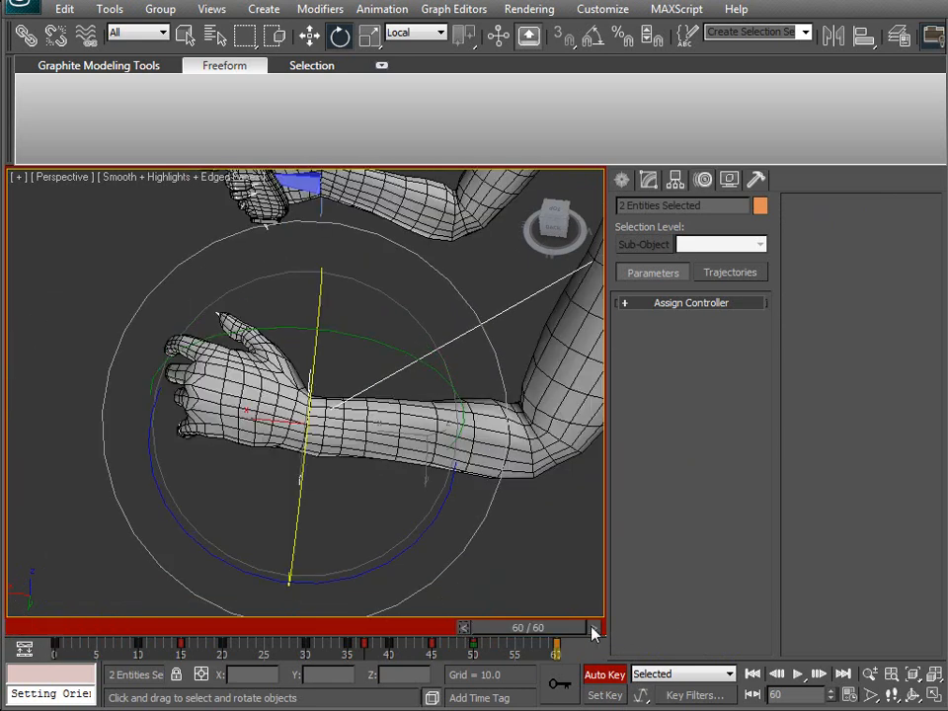
left_click_drag(594, 629, 142, 629)
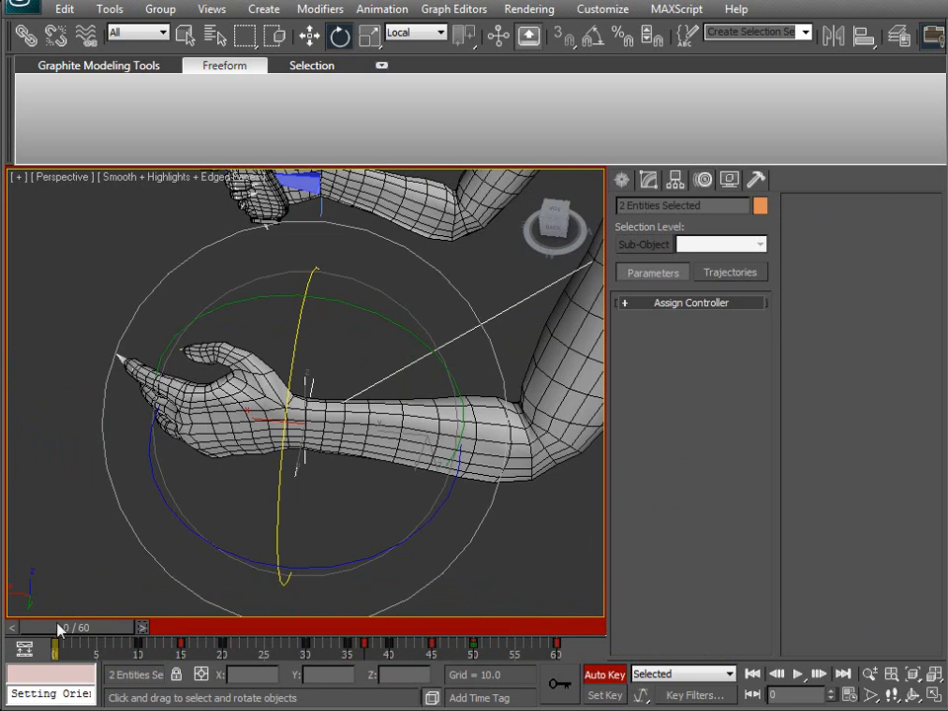
Copy the frame 0 keys of the 17 left finger and forearm bones to frame 60, and set hold keys at frame 50.
key("ctrl+a")
left_click_drag(126, 630, 507, 616)
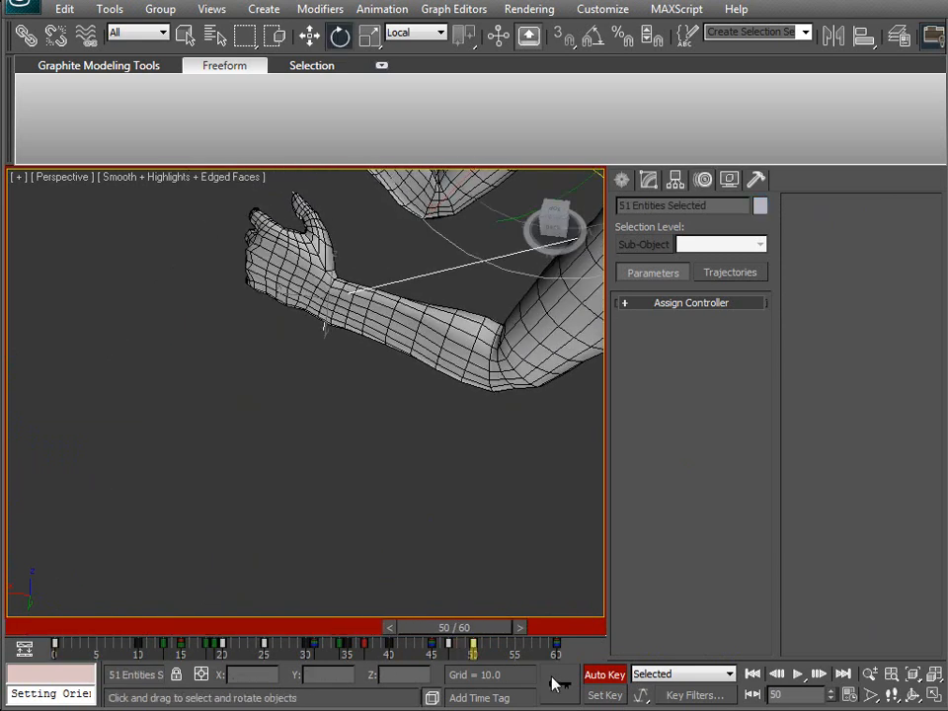
middle_click_drag(387, 559, 340, 559)
key("F3")
scroll(378, 503, "up", 3)
left_click_drag(166, 507, 485, 284)
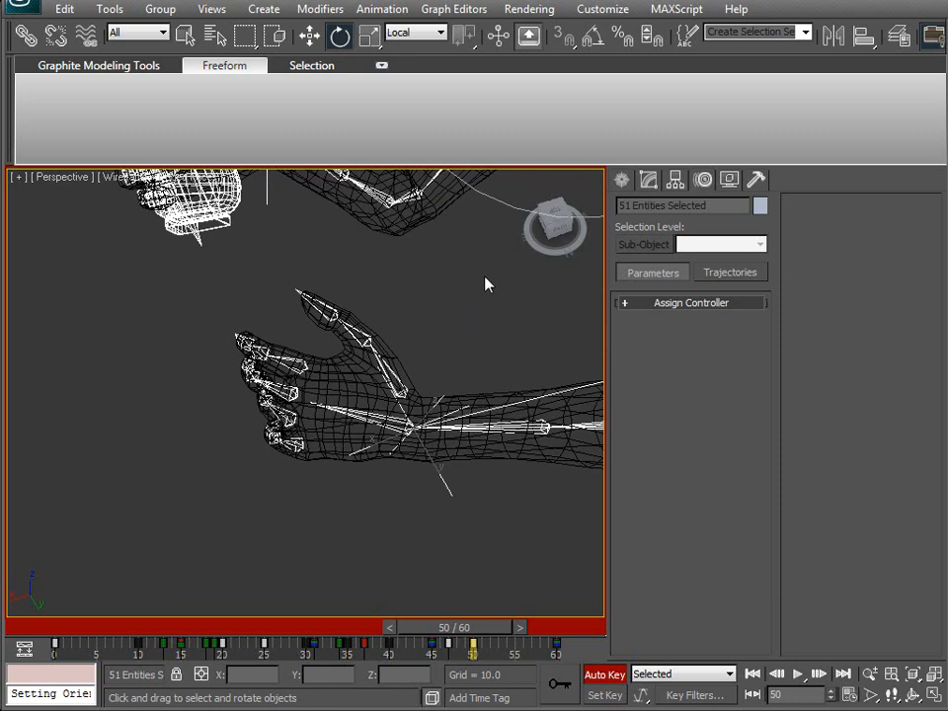
left_click_drag(456, 499, 454, 496, "alt")
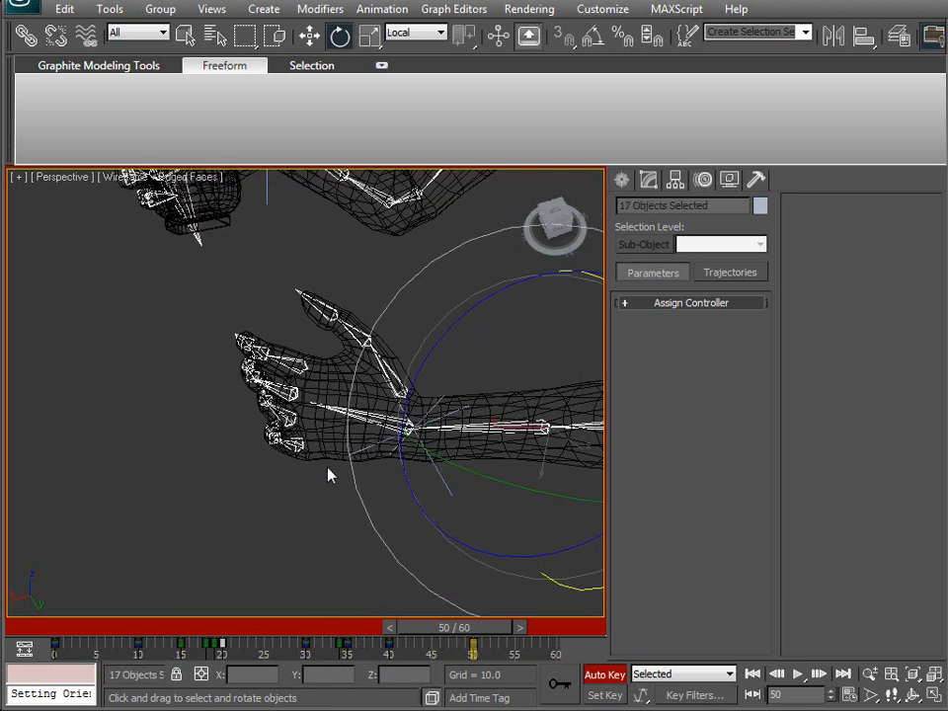
middle_click_drag(343, 466, 207, 483)
left_click_drag(81, 655, 36, 650)
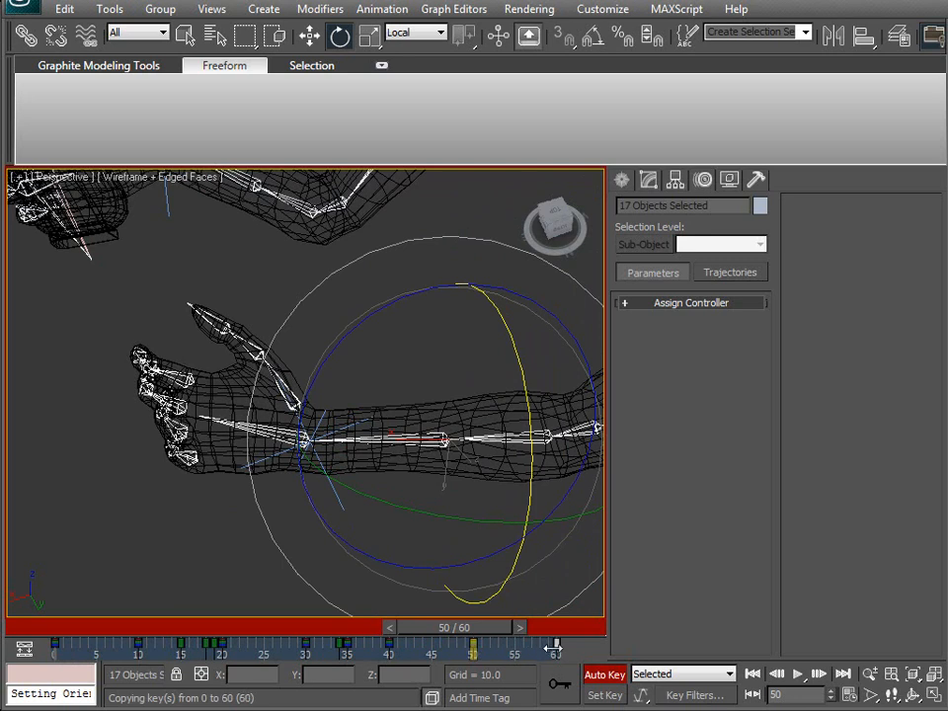
mouse_move(481, 631)
left_mouse_down()
mouse_move(558, 628)
mouse_move(525, 626)
left_mouse_up()
key("e")
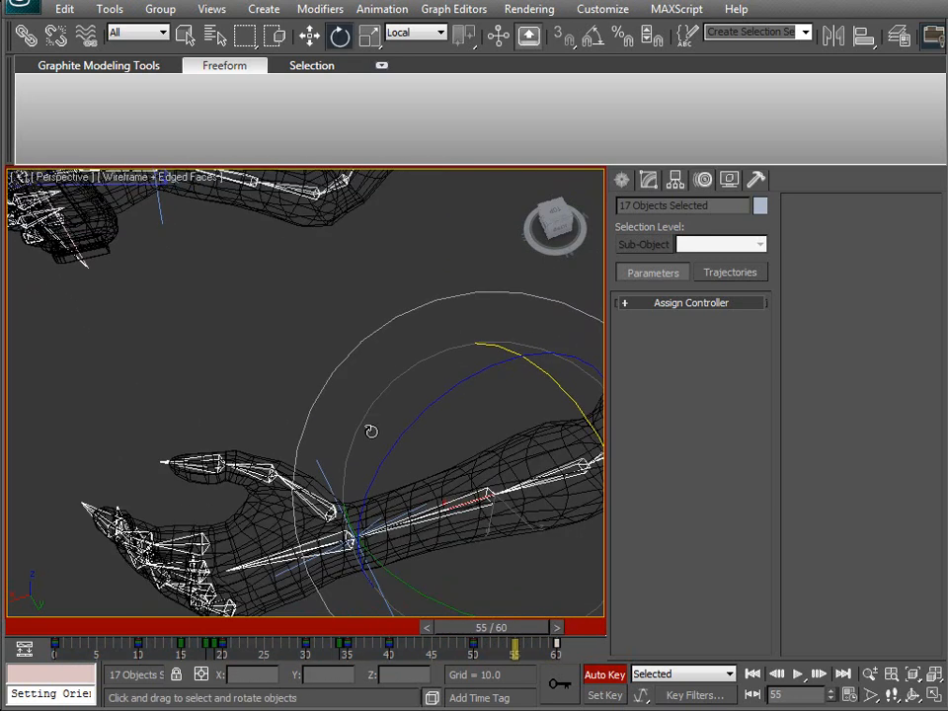
Compare the left arm's start and end poses by scrubbing between frames 0 and 60 with shaded geometry.
key("F3")
scroll(371, 493, "down", 4)
left_click_drag(558, 632, 141, 630)
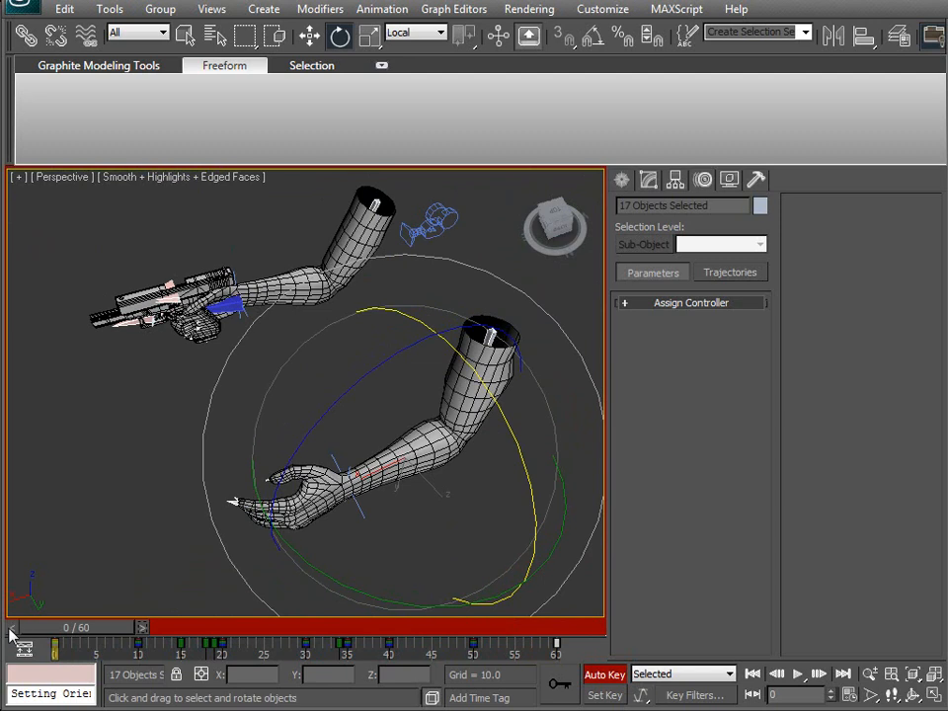
left_click_drag(10, 633, 464, 630)
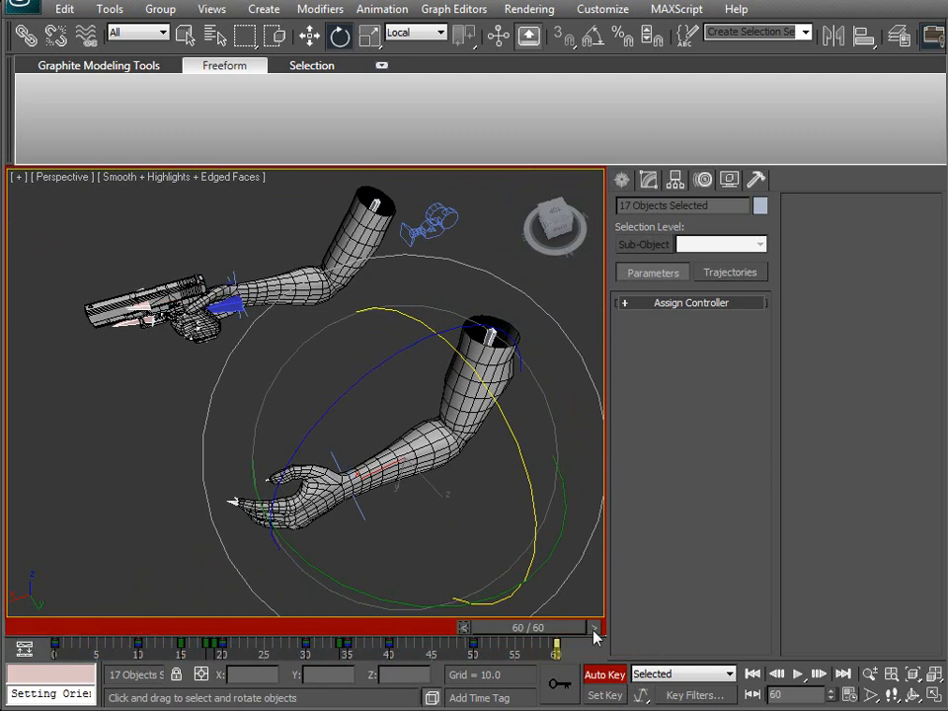
left_click_drag(594, 632, 139, 629)
Inspect the pistol slide and right thumb up close, comparing their positions at frames 0 and 60.
middle_click_drag(129, 359, 289, 415)
scroll(289, 416, "up", 5)
middle_click_drag(294, 462, 265, 589)
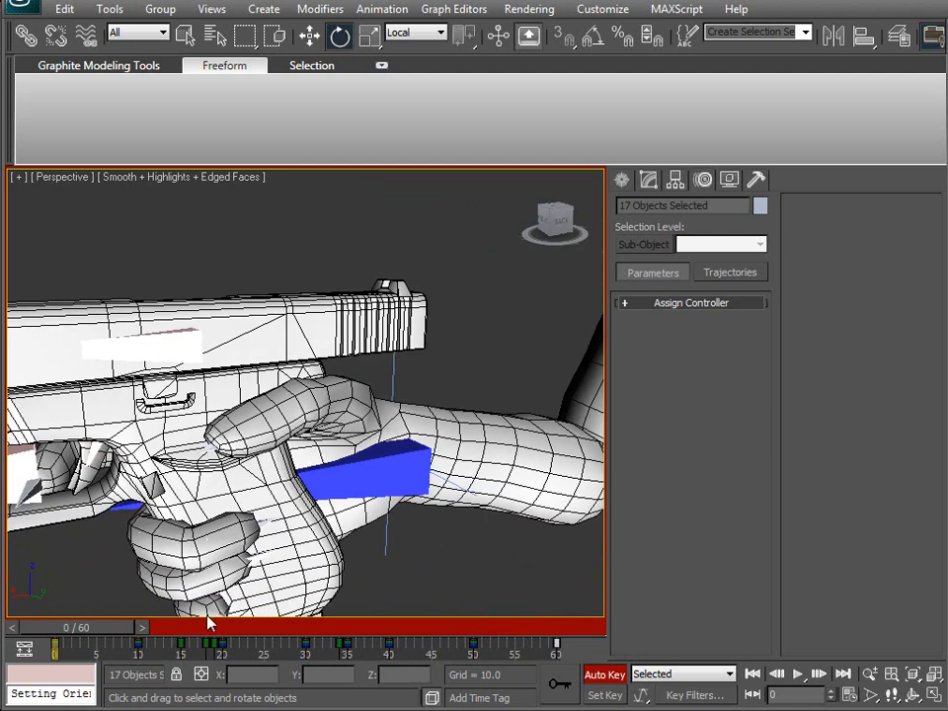
left_click_drag(14, 632, 464, 631)
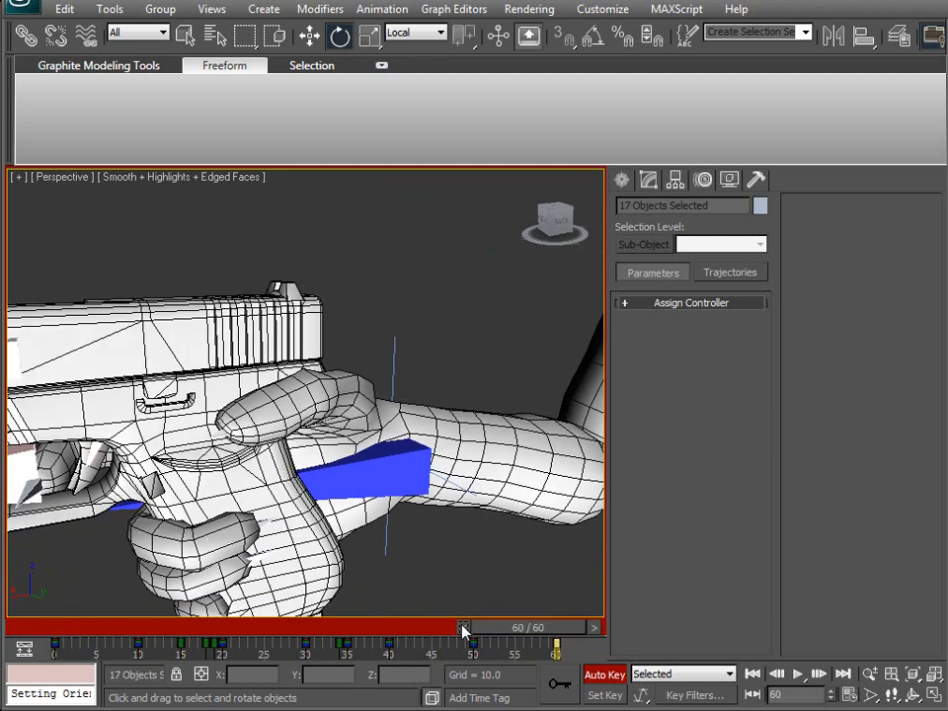
left_click_drag(596, 627, 464, 629)
Select the three right thumb bones and copy their frame 0 keys to frame 60.
middle_click_drag(598, 486, 387, 476, "alt")
key("F3")
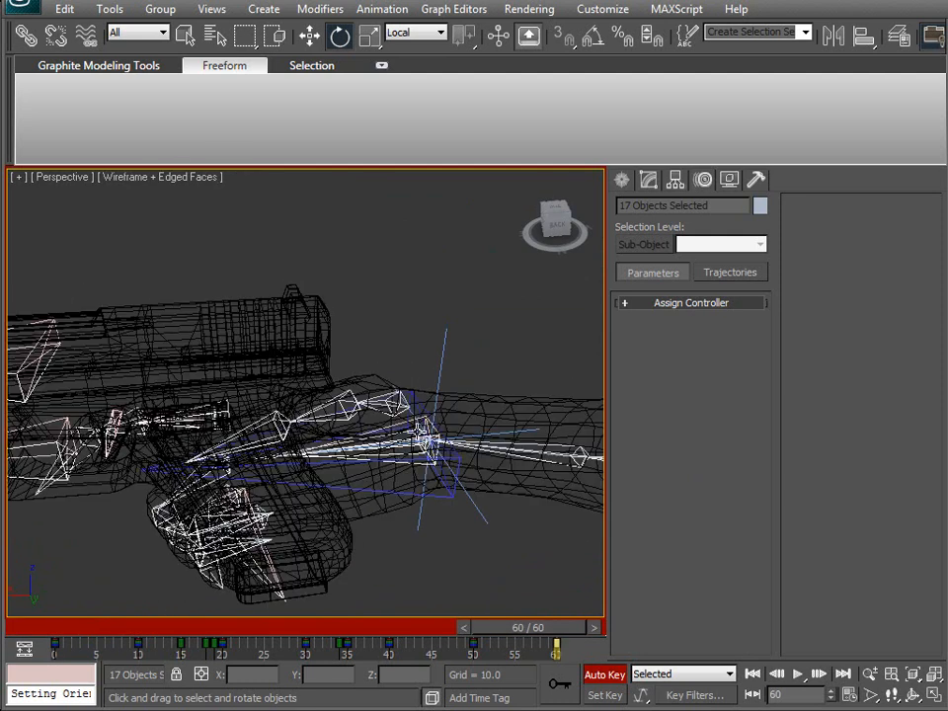
left_click(385, 400)
double_click(383, 400)
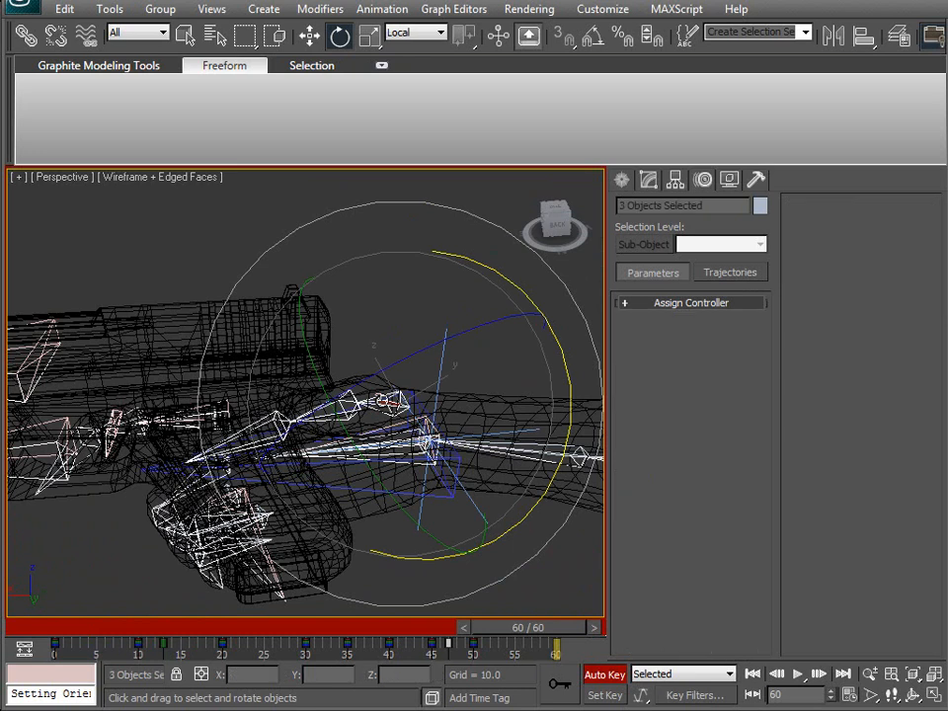
key("F3")
middle_click_drag(352, 510, 443, 546, "alt")
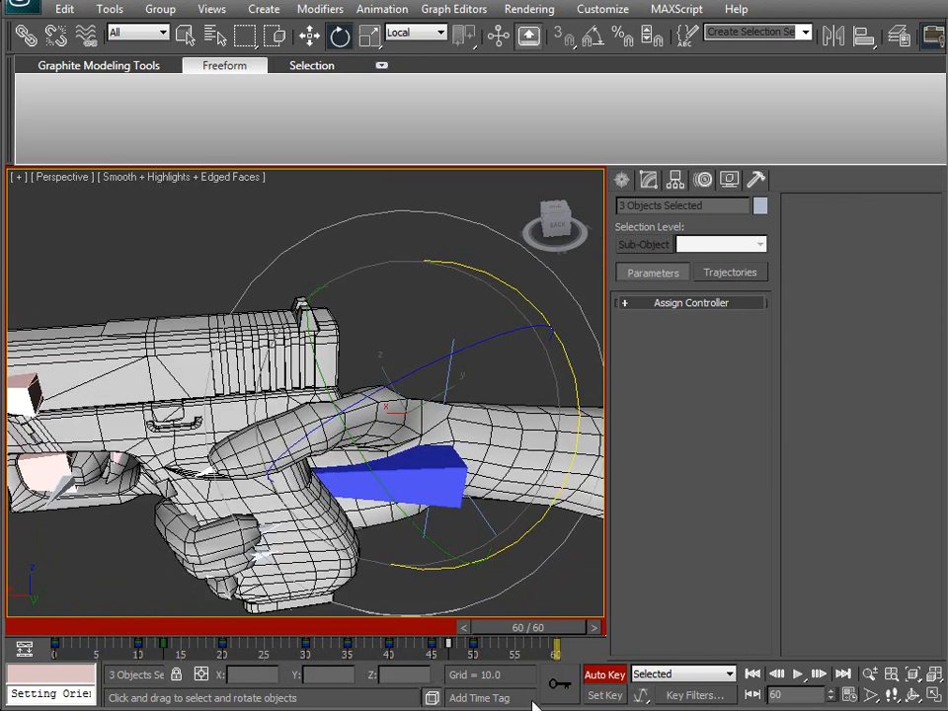
left_click_drag(559, 644, 473, 637)
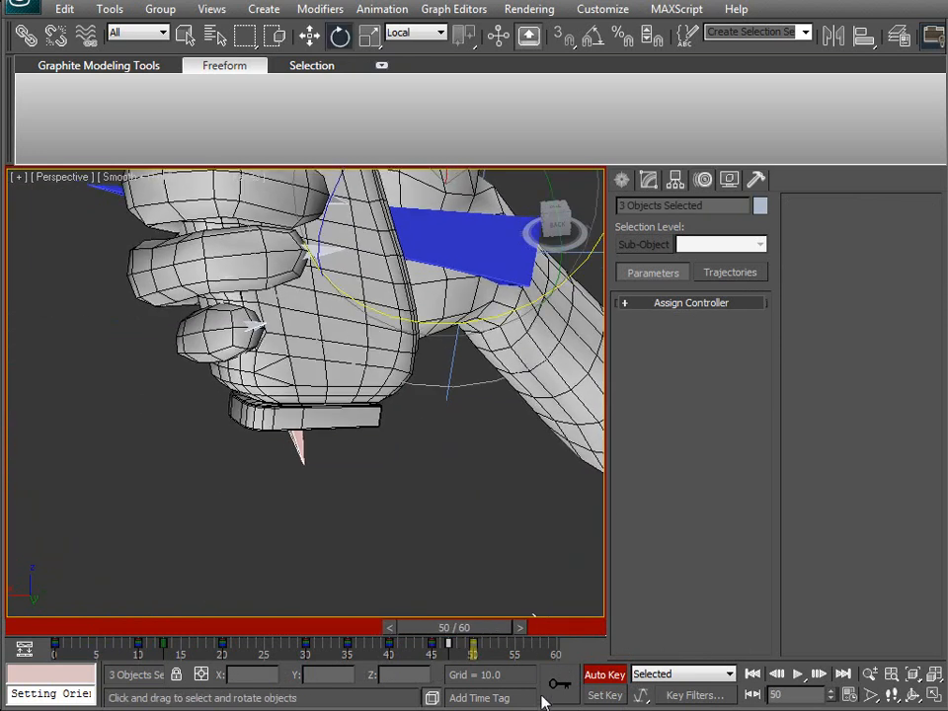
left_click(53, 646)
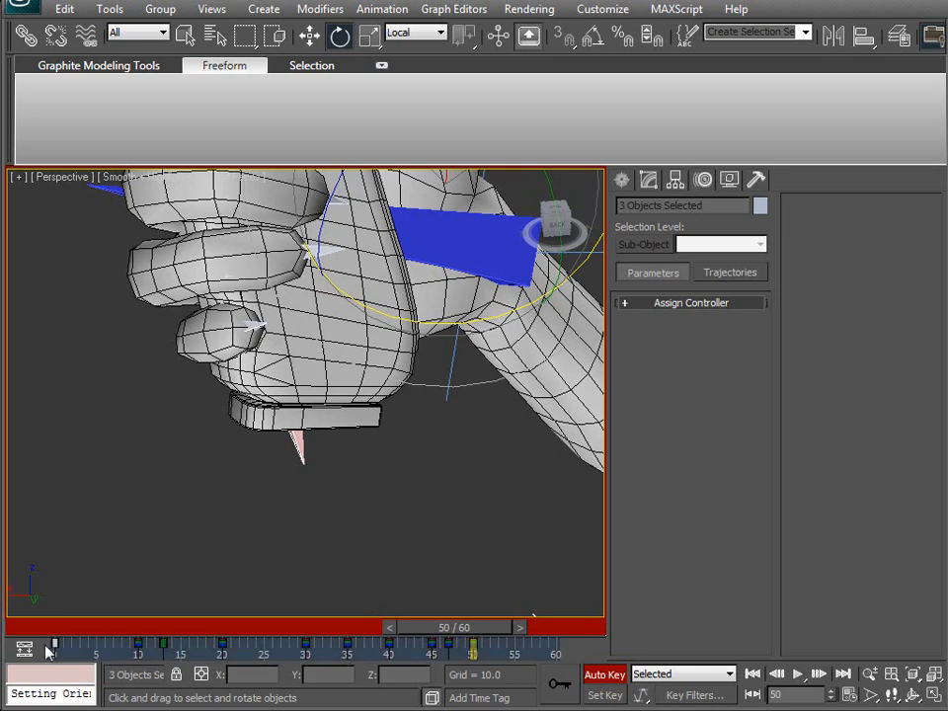
left_click_drag(53, 646, 478, 645, "shift")
left_click_drag(550, 643, 555, 644, "shift")
Compare the right thumb's pose on the pistol grip between frames 0 and 60.
left_click_drag(491, 628, 87, 642)
key("e")
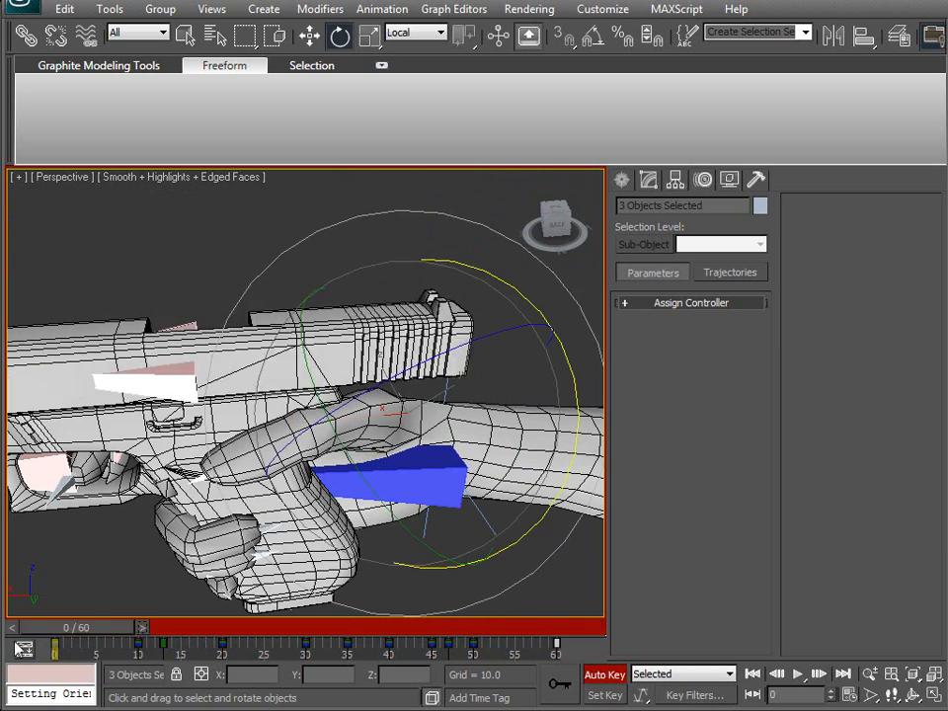
left_click_drag(13, 632, 461, 628)
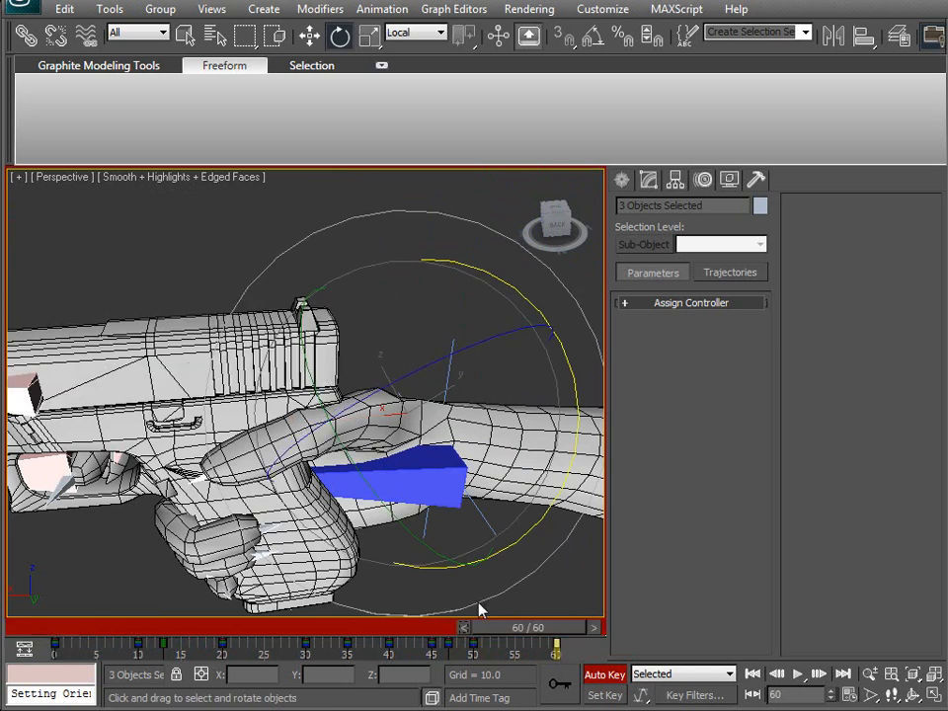
middle_click_drag(445, 456, 395, 439)
middle_click_drag(405, 435, 536, 605, "alt")
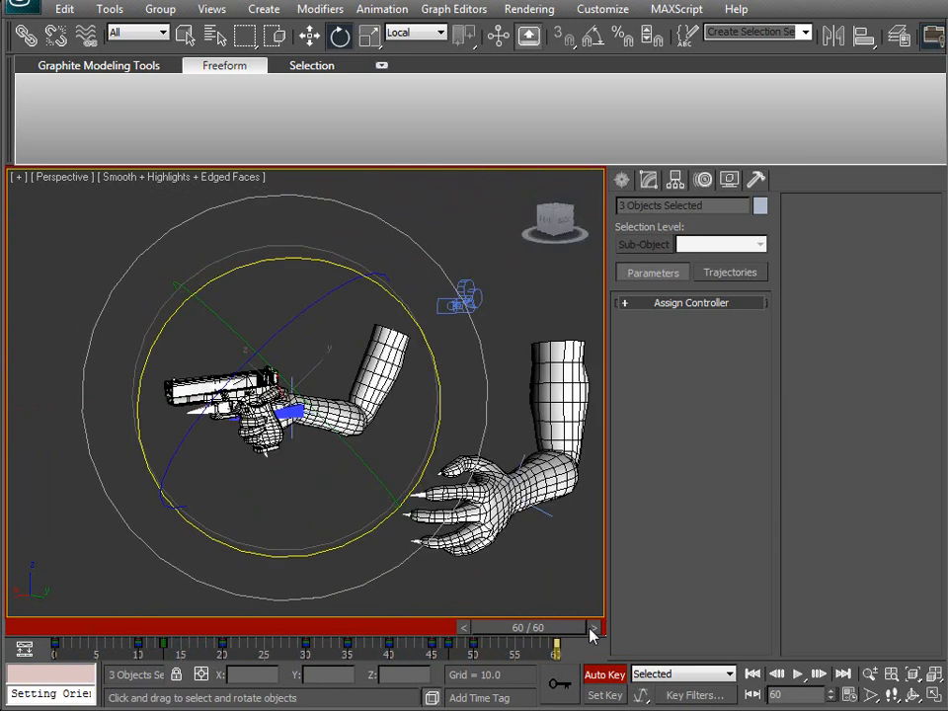
Compare the left arm and its wrist controls up close between frames 0 and 60.
left_click_drag(590, 633, 141, 630)
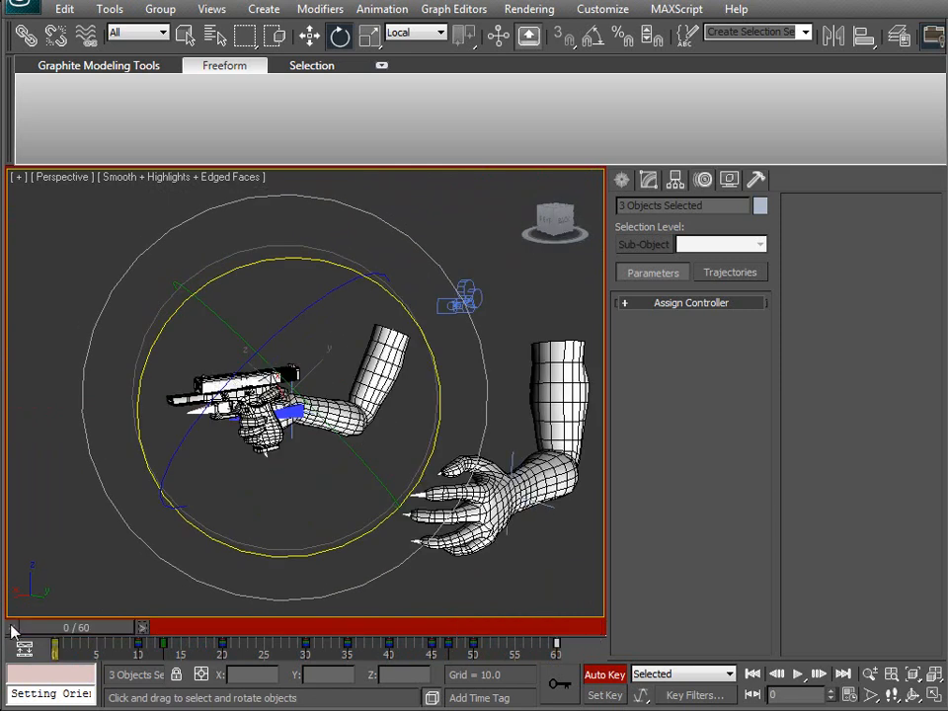
left_click_drag(11, 625, 697, 553)
scroll(370, 493, "up", 10)
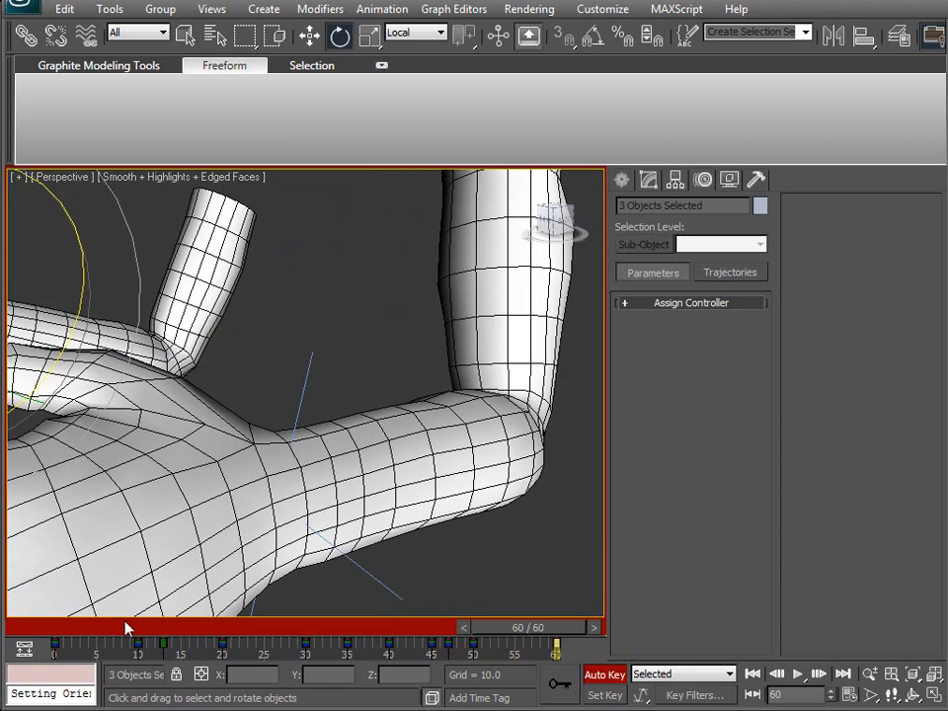
left_click_drag(592, 633, 141, 630)
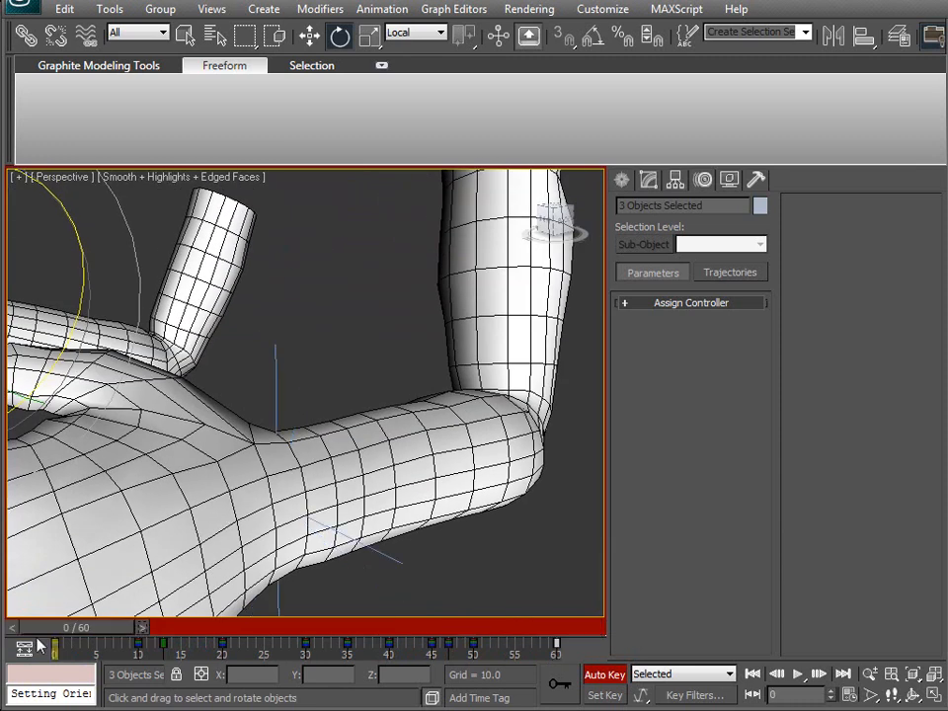
left_click_drag(9, 629, 593, 539)
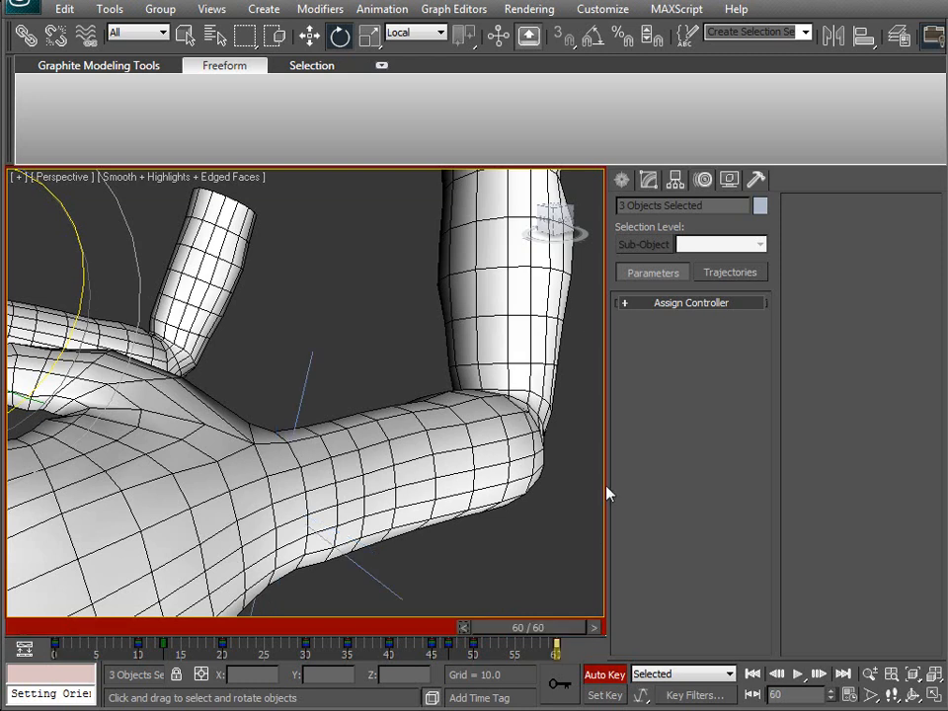
left_click_drag(595, 629, 141, 628)
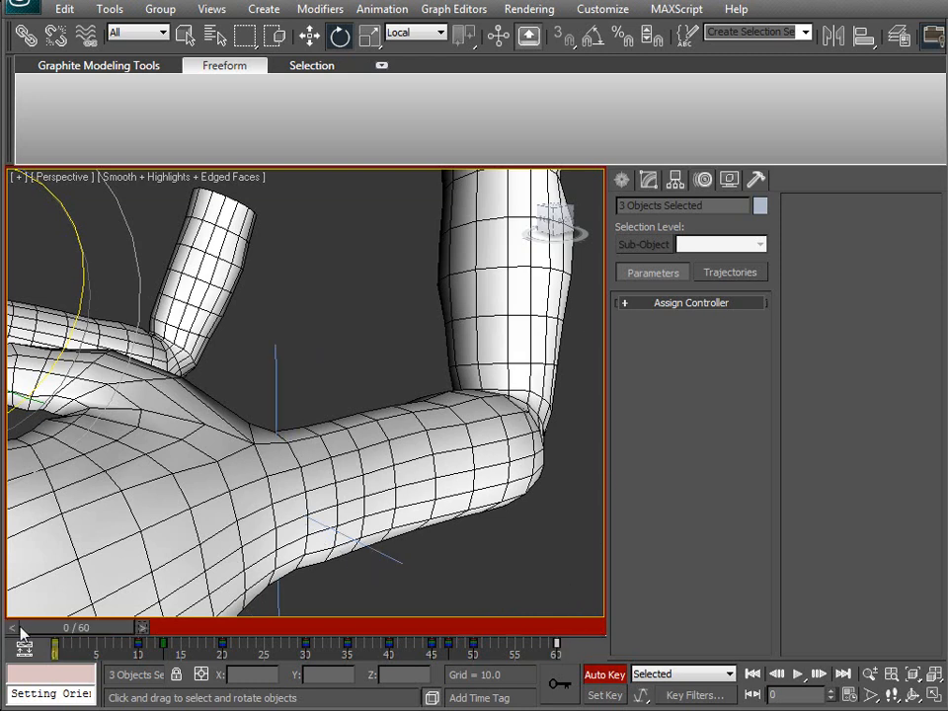
left_click_drag(18, 632, 732, 630)
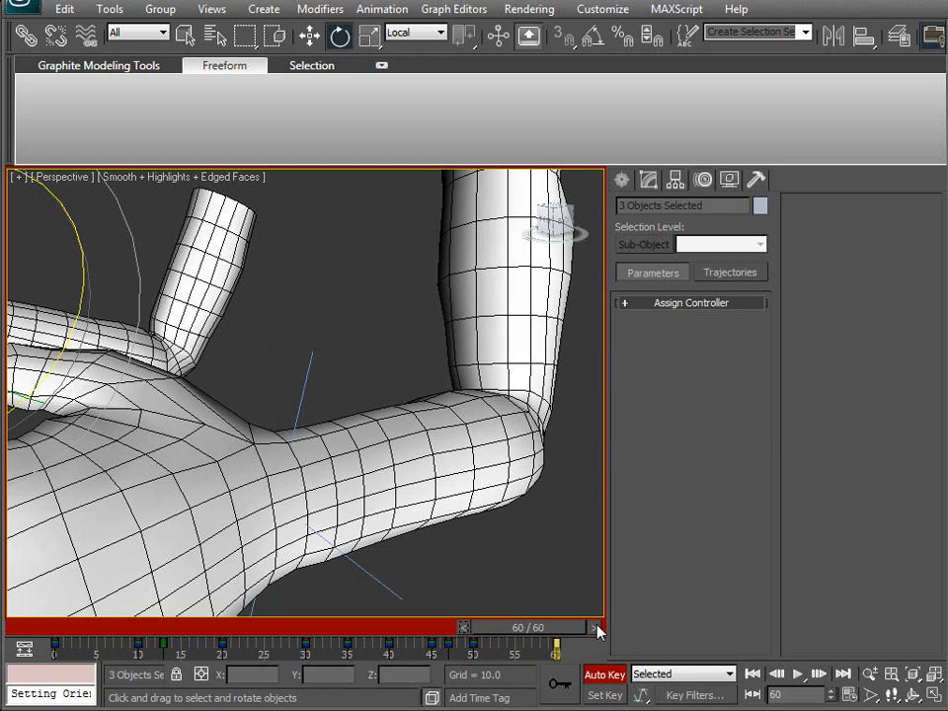
middle_click_drag(276, 464, 343, 469)
scroll(343, 469, "down", 5)
scroll(221, 465, "up", 5)
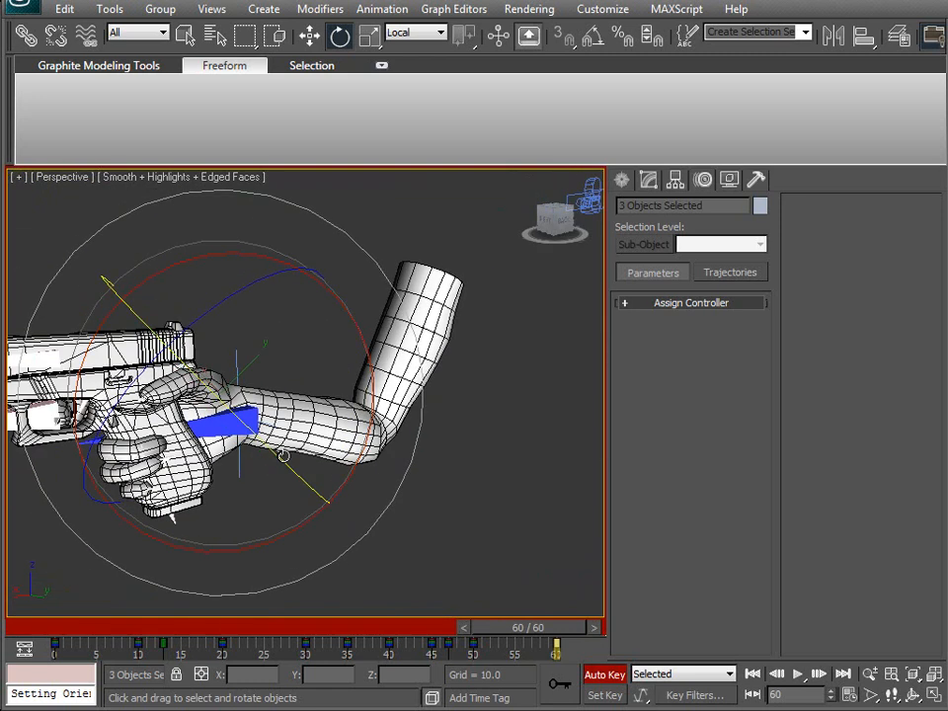
scroll(187, 435, "down", 4)
scroll(272, 450, "up", 6)
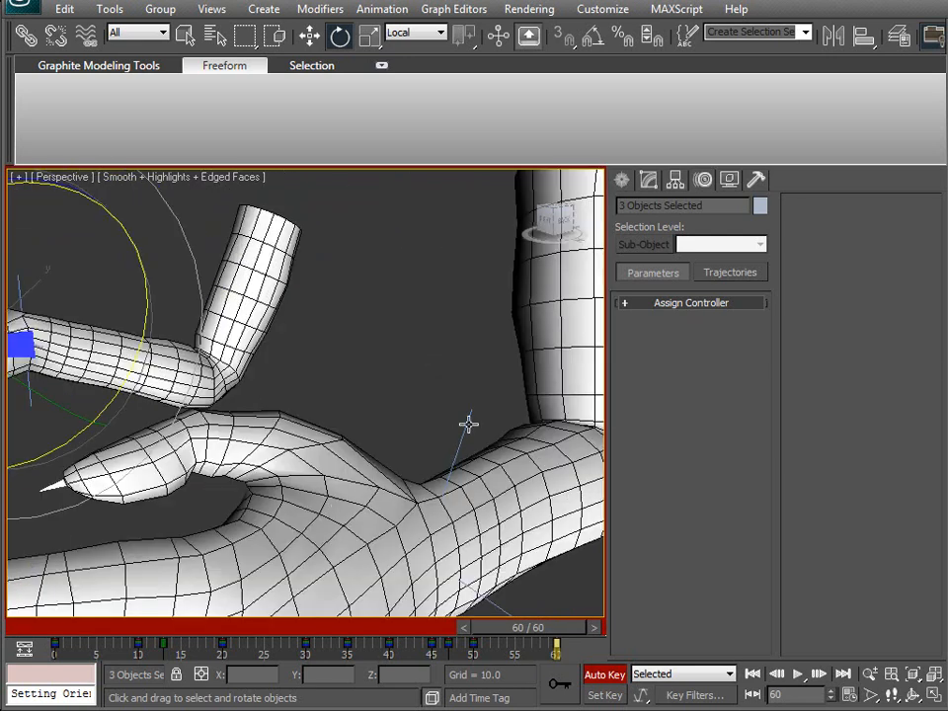
Select the left arm's IK goal and examine its orientation at the wrist on frame 60.
left_click(468, 425)
middle_click_drag(396, 483, 16, 413, "alt")
scroll(327, 446, "down", 5)
scroll(339, 466, "up", 8)
mouse_move(338, 466)
middle_mouse_down("alt")
mouse_move(334, 499)
mouse_move(351, 455)
middle_mouse_up("alt")
left_click_drag(311, 446, 412, 417)
scroll(412, 416, "down", 8)
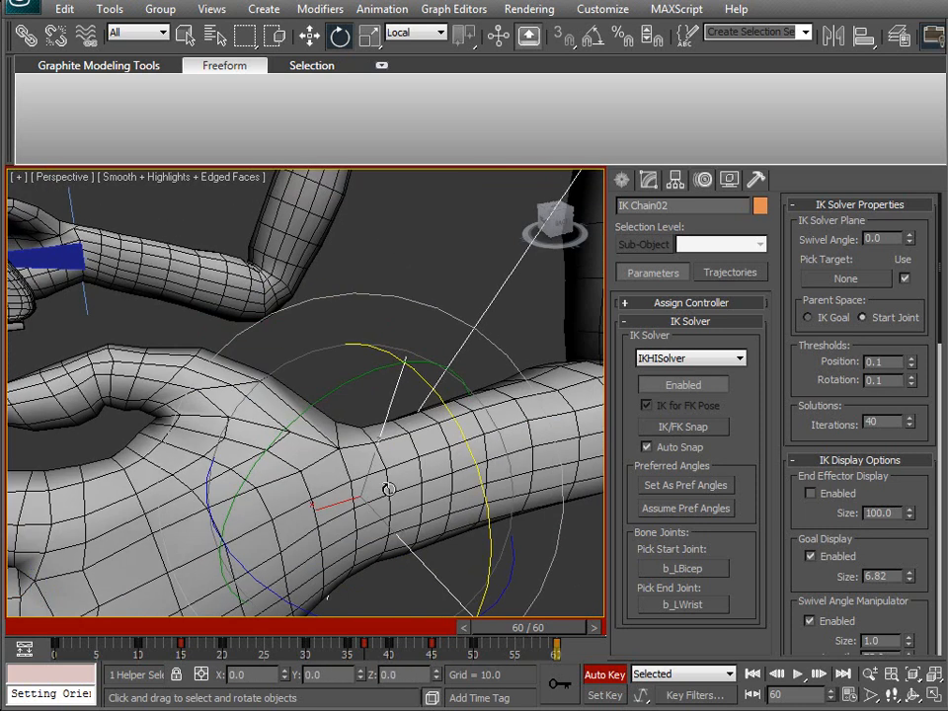
middle_click_drag(388, 488, 483, 468, "alt")
scroll(499, 474, "up", 4)
middle_click_drag(429, 500, 440, 461, "alt")
middle_click_drag(193, 412, 463, 465)
scroll(463, 465, "down", 4)
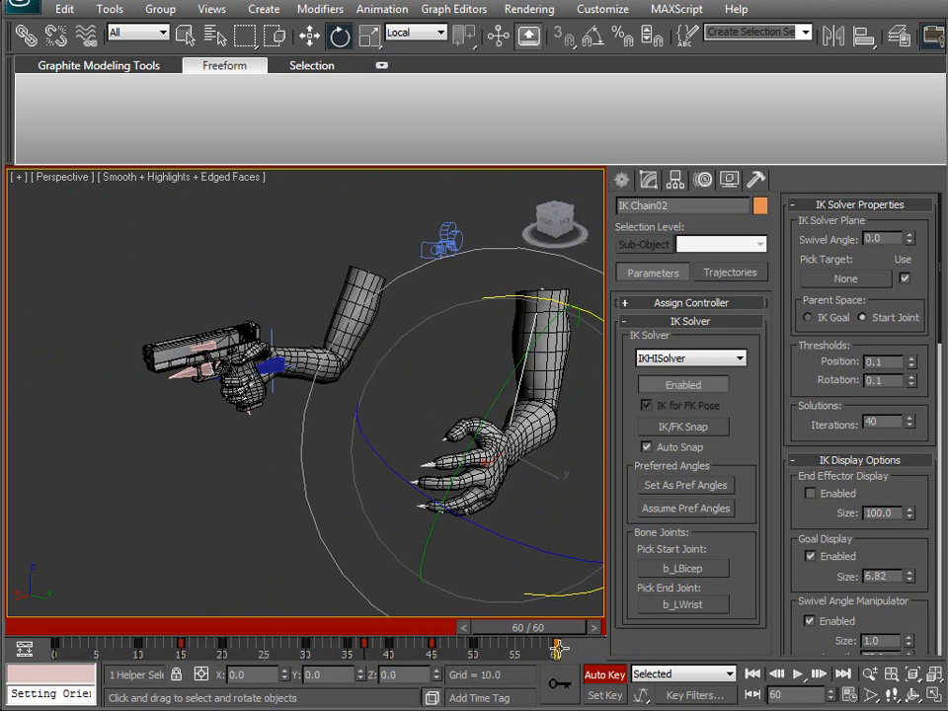
Turn off automatic keying and save the reload scene.
left_click(604, 675)
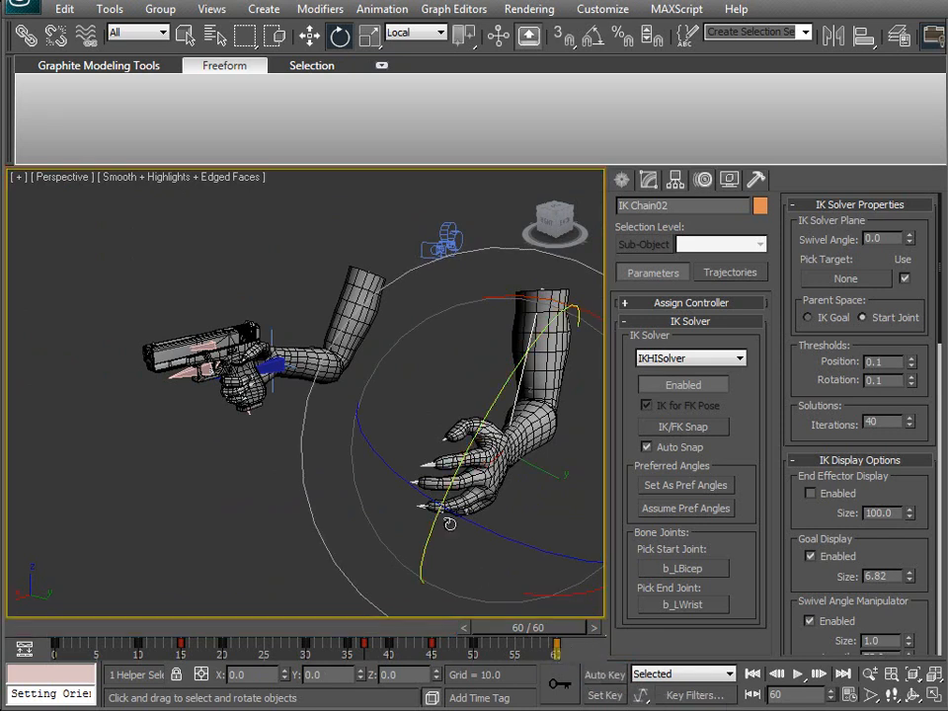
middle_click_drag(368, 389, 352, 410)
key("ctrl+s")
Unhide and unfreeze all objects, and select the Character selection set for export.
middle_click_drag(389, 461, 359, 428)
middle_click_drag(457, 474, 400, 398, "alt")
middle_click_drag(459, 258, 431, 298)
right_click(519, 227)
left_click(577, 144)
right_click(490, 248)
left_click(551, 118)
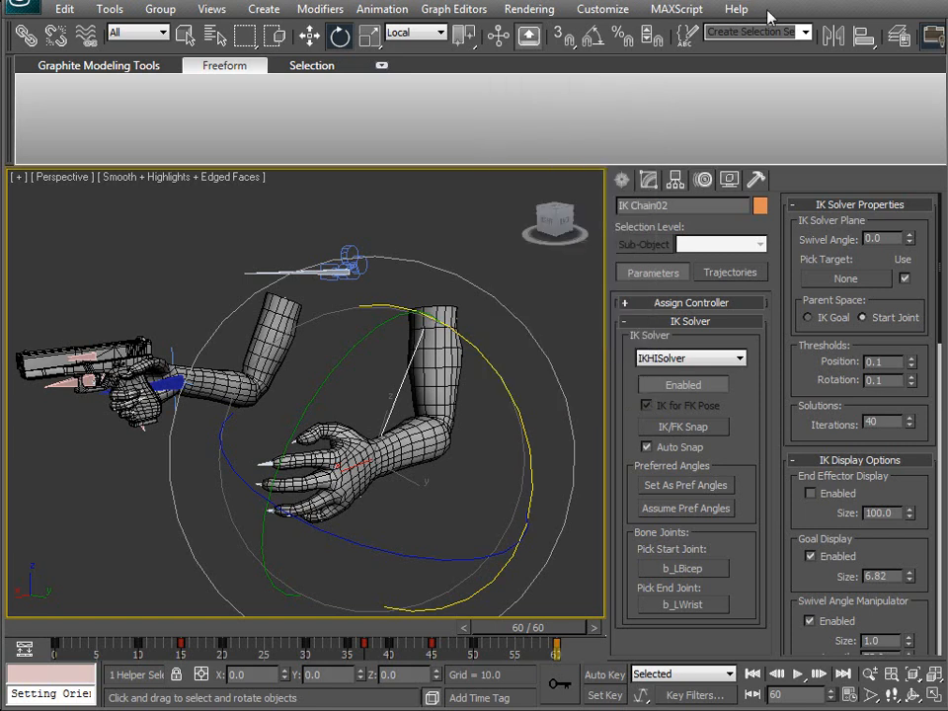
left_click(804, 32)
left_click(768, 48)
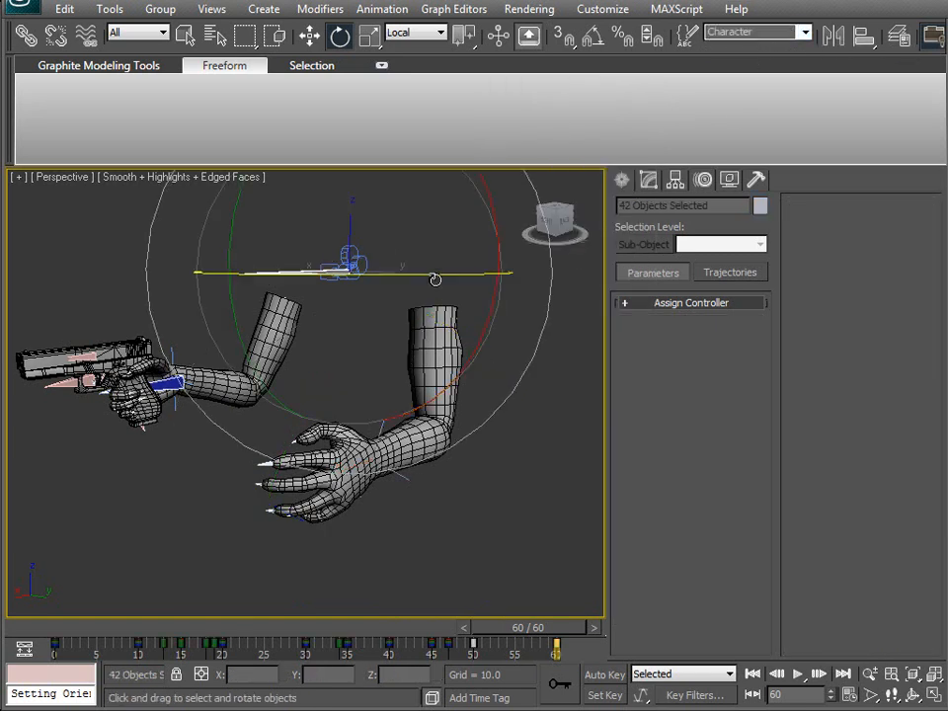
Digest the animation in the ActorX exporter with the sequence name 1p_Reload and the range 0-60.
left_click(755, 178)
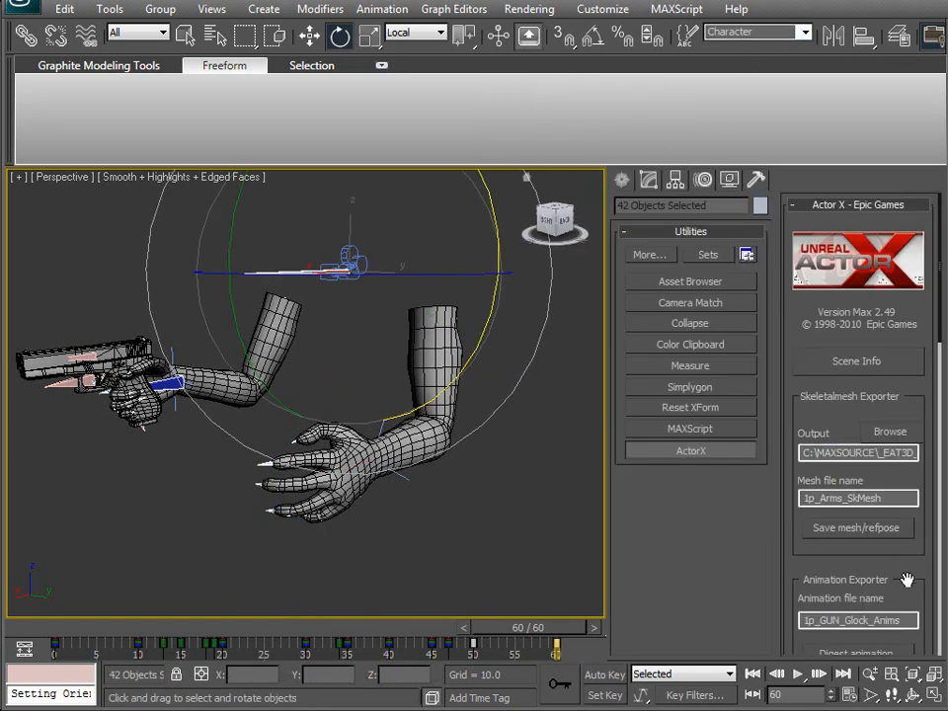
left_click_drag(907, 577, 857, 374)
type("1p_Reload")
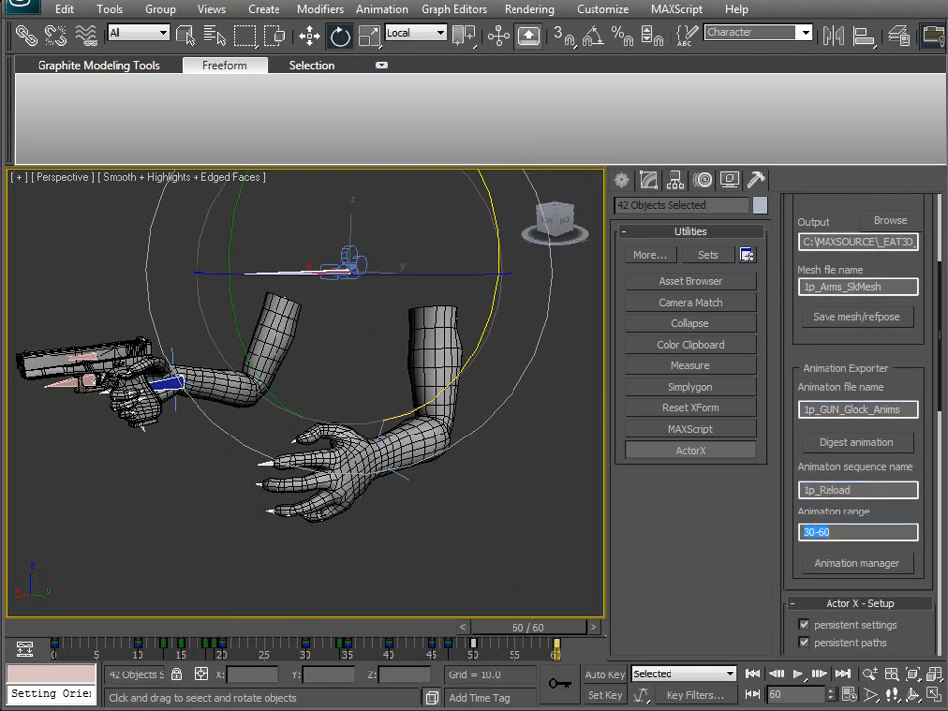
left_click(888, 452)
left_click(715, 481)
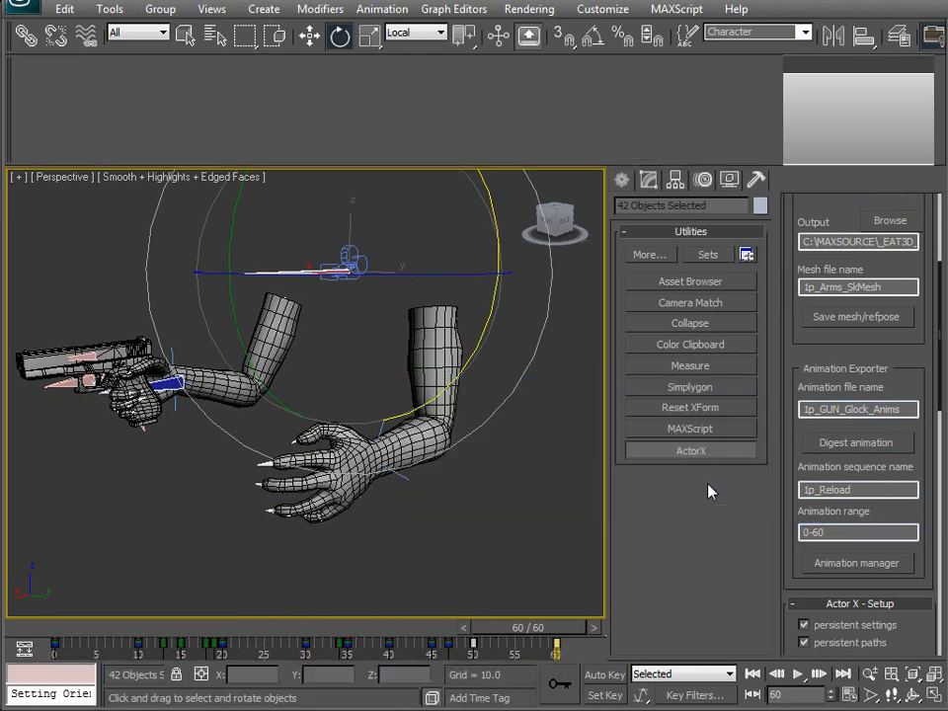
Set the animation file name to 1p_Arms_Glock_Anims and load that existing package in the Animation Manager.
left_click(853, 567)
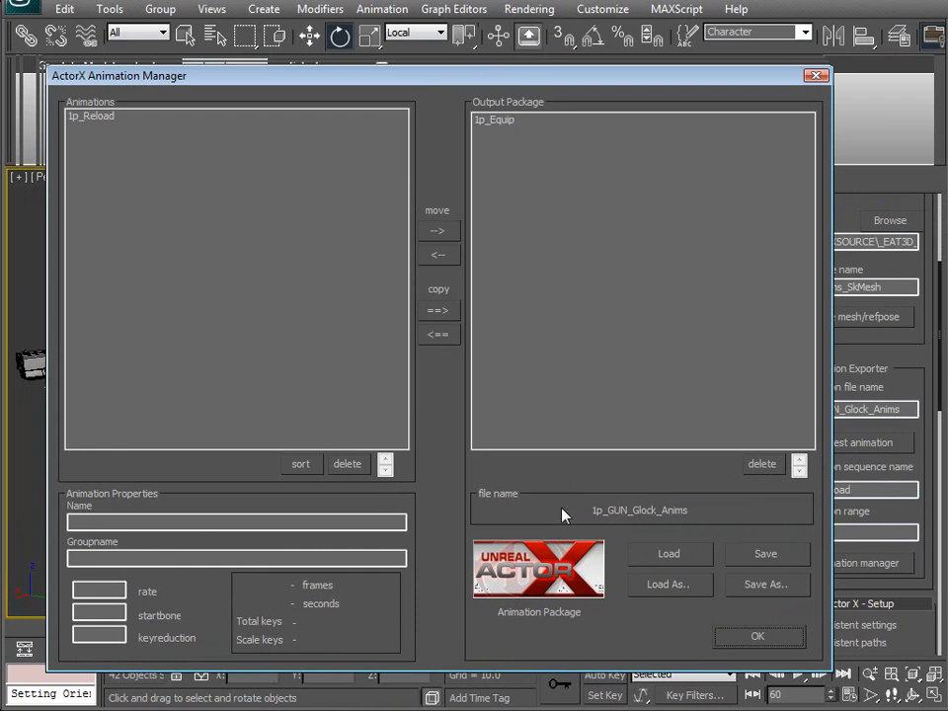
left_click(823, 77)
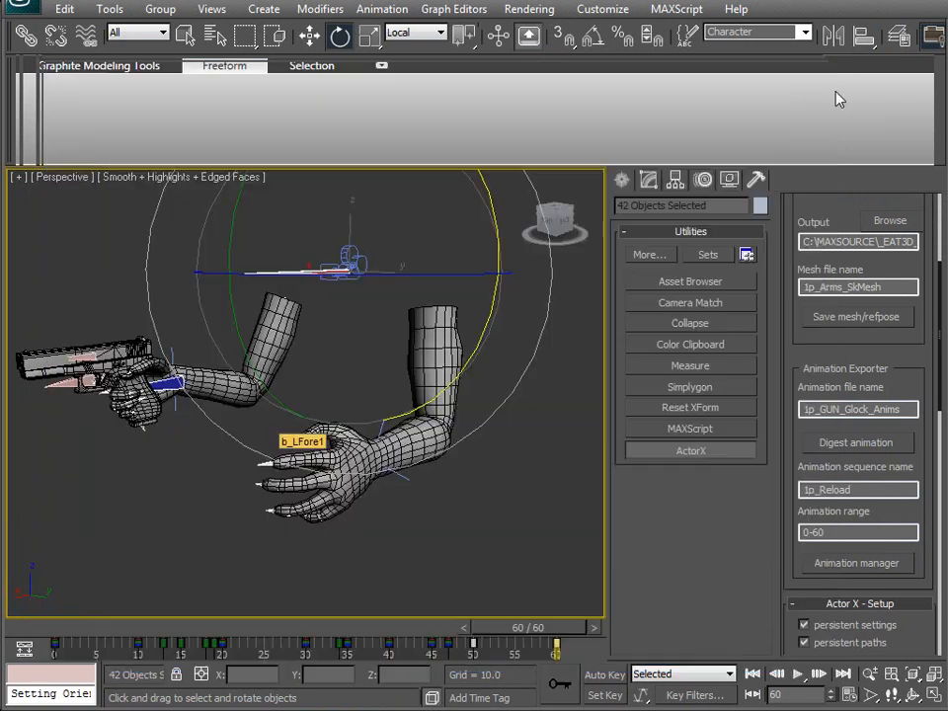
type("Arms")
left_click(868, 561)
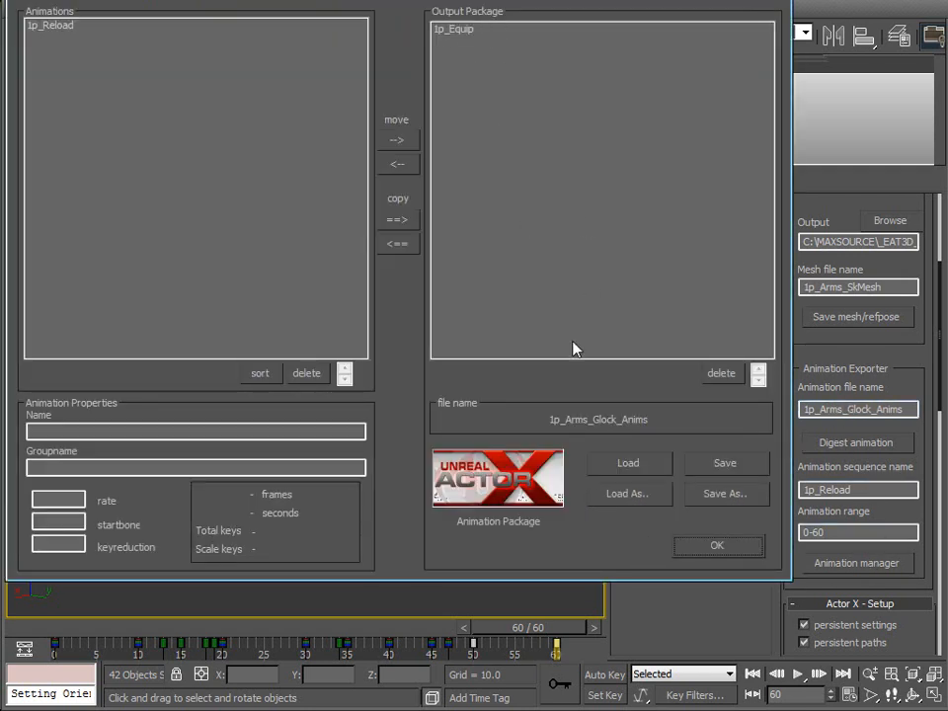
left_click(640, 461)
left_click(651, 484)
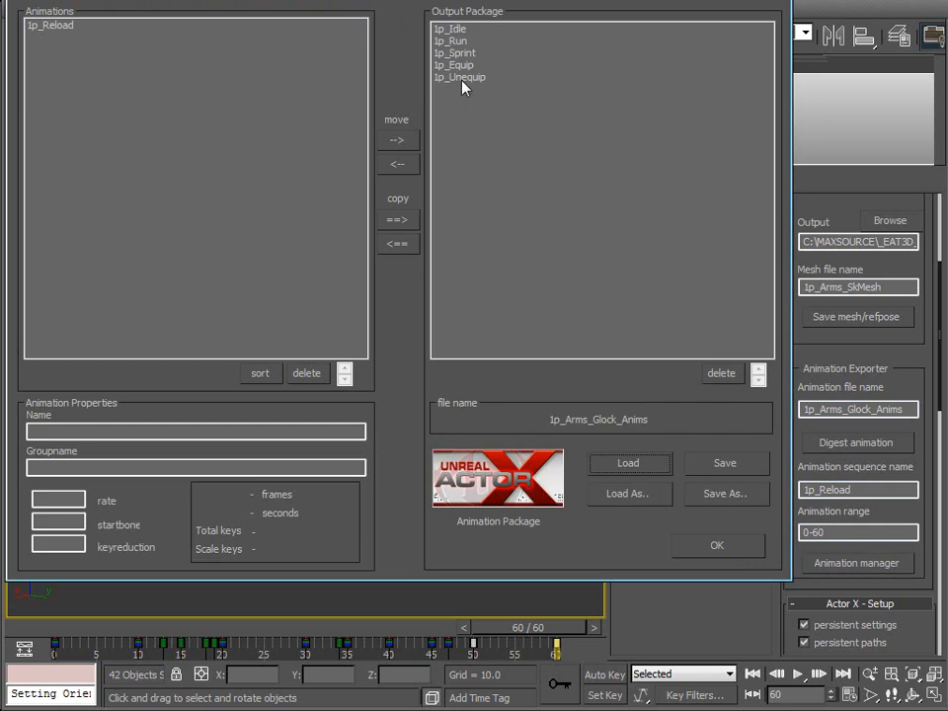
Move the 1p_Reload sequence into the output package and save the package.
left_click(54, 25)
left_click(396, 141)
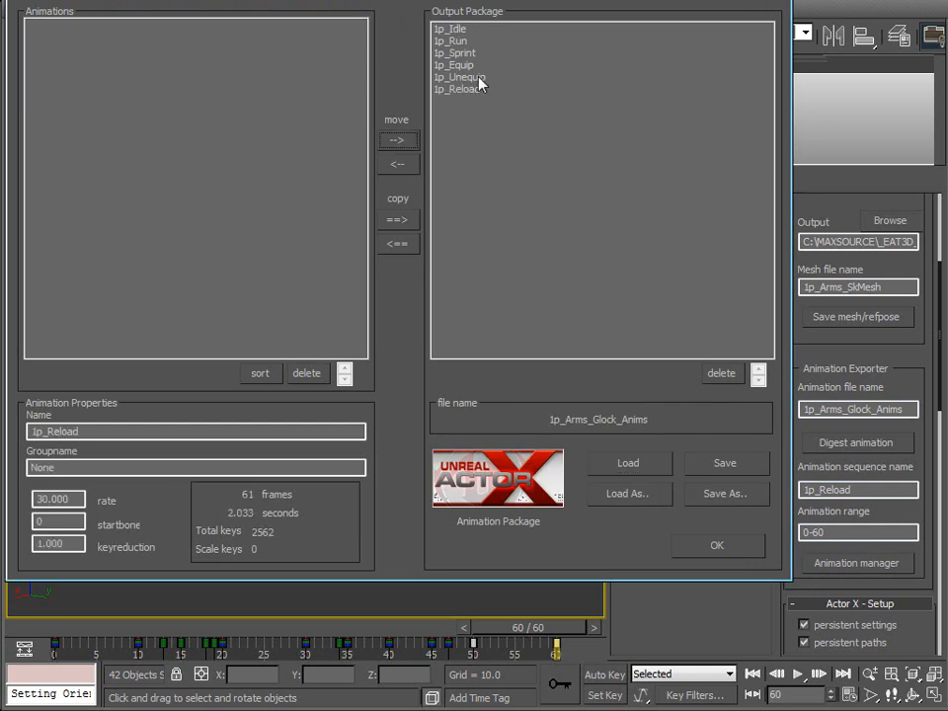
left_click(717, 464)
left_click(721, 488)
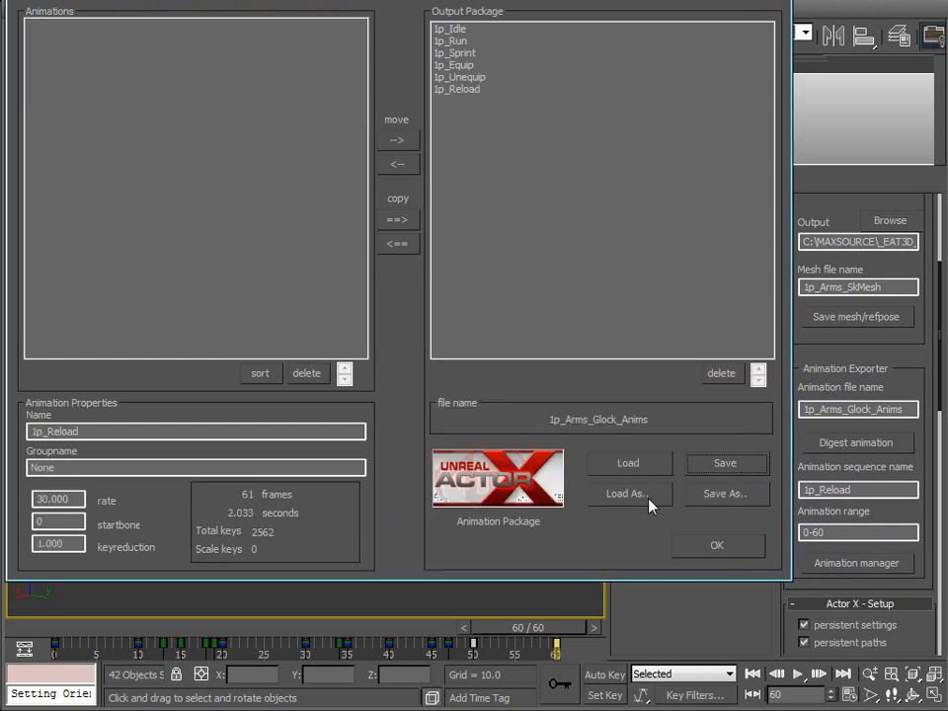
left_click(734, 544)
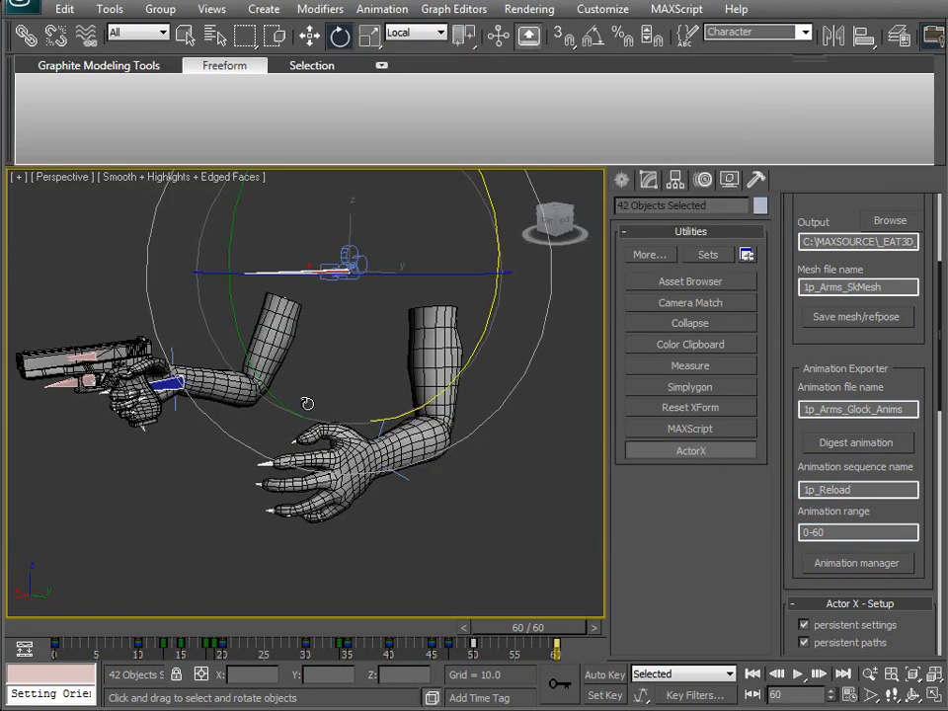
Save a copy of the scene as 1p_GUN_Reload.max in the 1p_Anims folder.
middle_click_drag(337, 422, 385, 479)
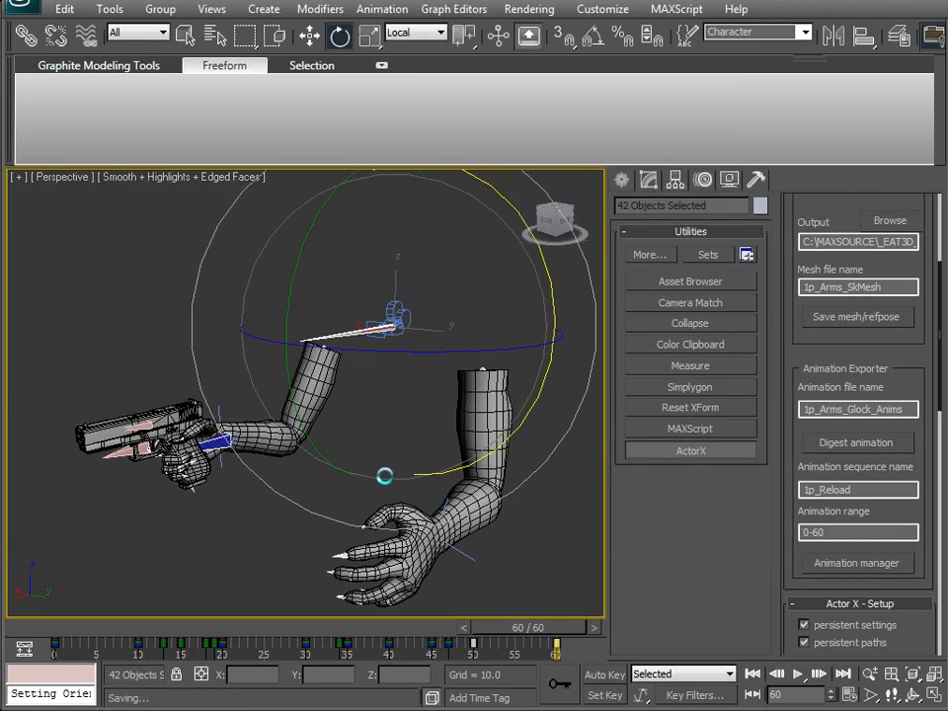
left_click(26, 16)
left_click(81, 207)
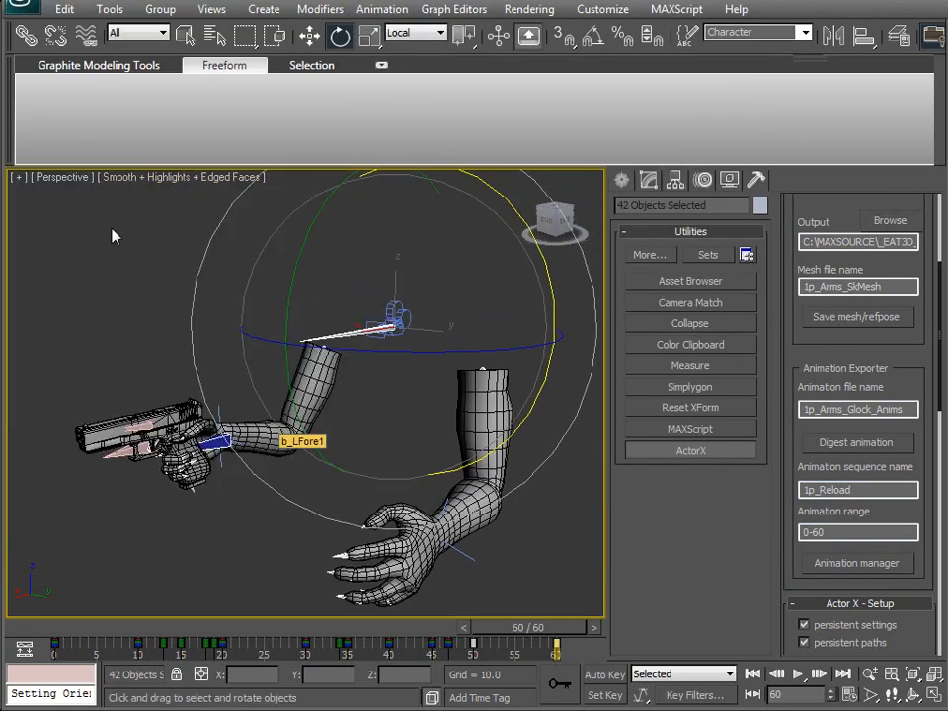
left_click_drag(131, 647, 113, 644)
type("GUN_Reload.max")
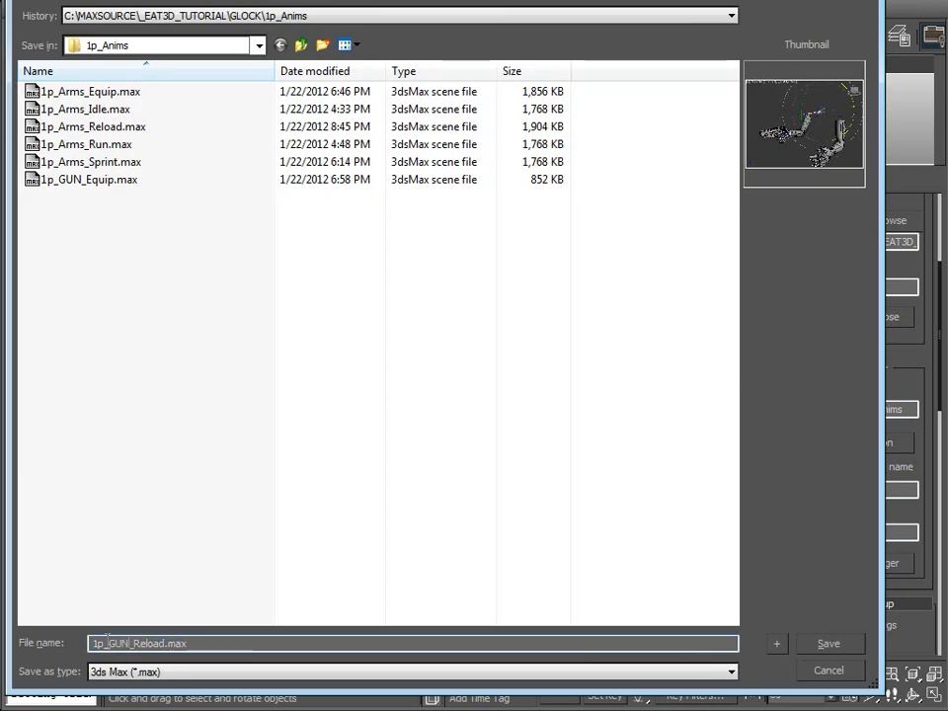
left_click(836, 645)
middle_click_drag(433, 421, 364, 417)
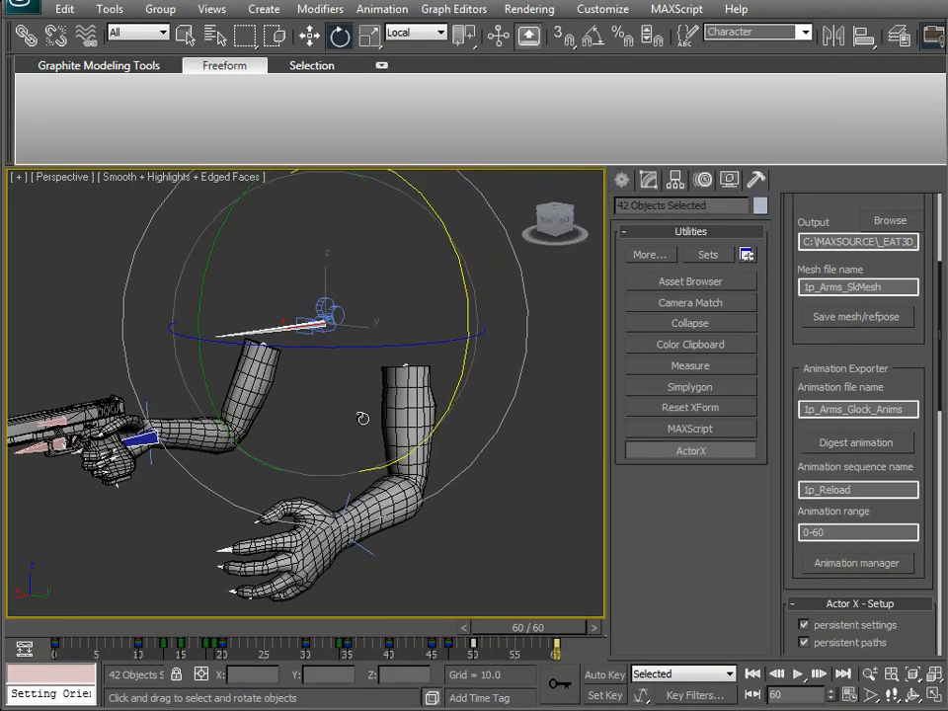
Delete the arm mesh together with the selected arm bones, and delete the two hand control helpers.
left_click(431, 399, "ctrl")
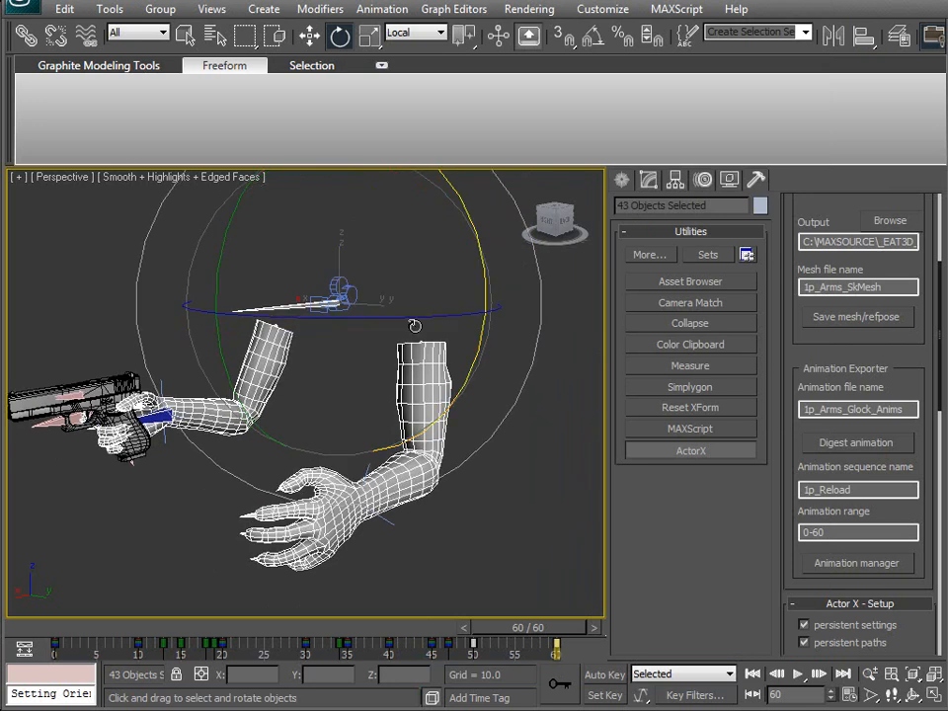
key("Delete")
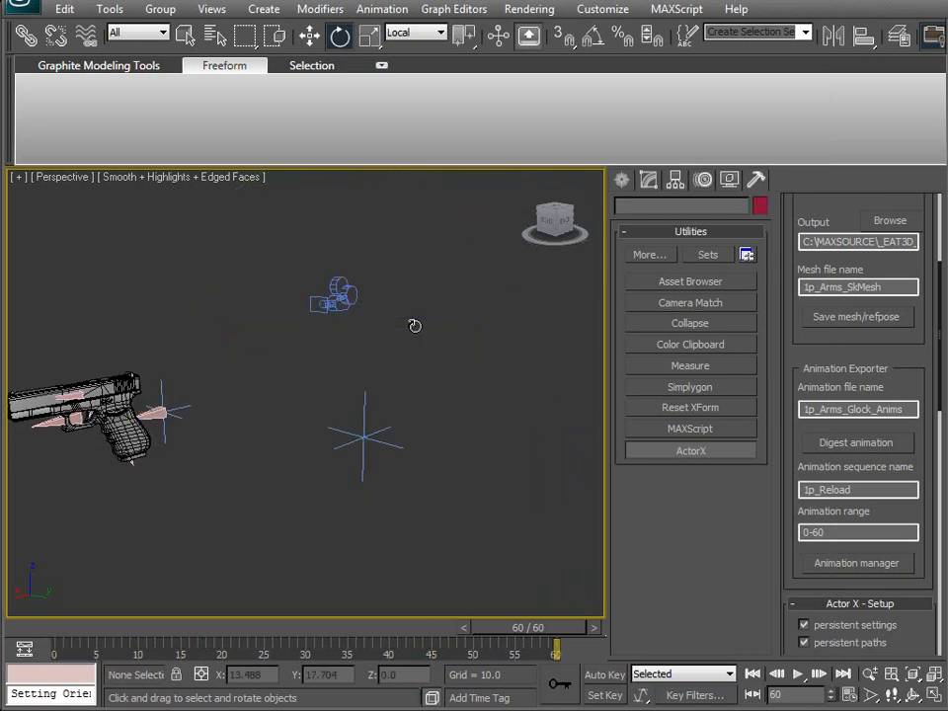
left_click(160, 391)
left_click(370, 434, "ctrl")
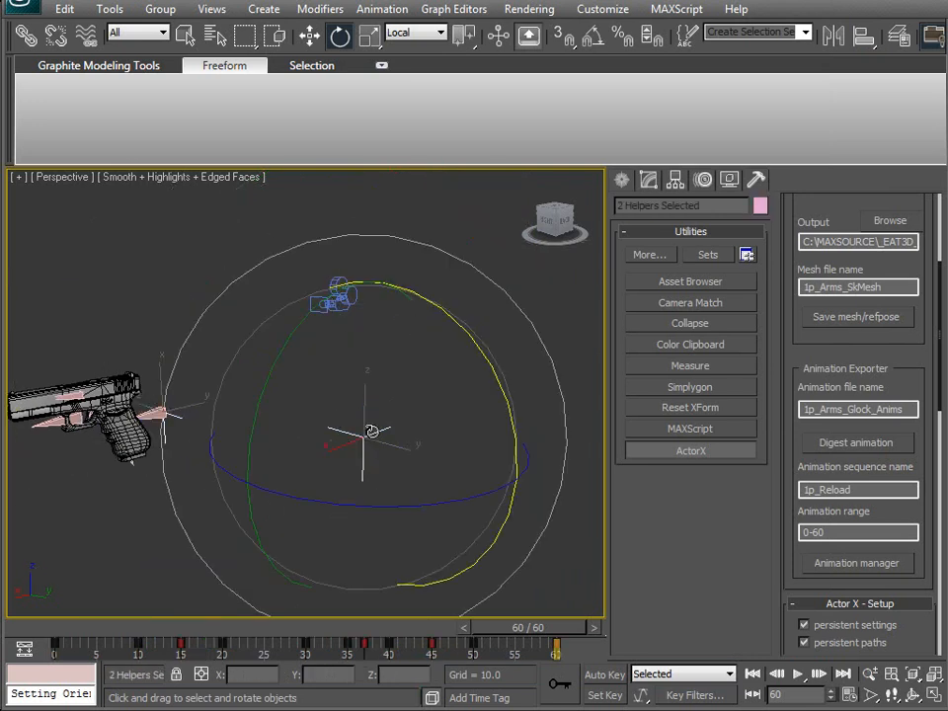
key("Delete")
At frame 49, set the b_WeaponRoot bone's position to 0, 0, 0 using the View coordinate system.
left_click_drag(533, 633, 453, 618)
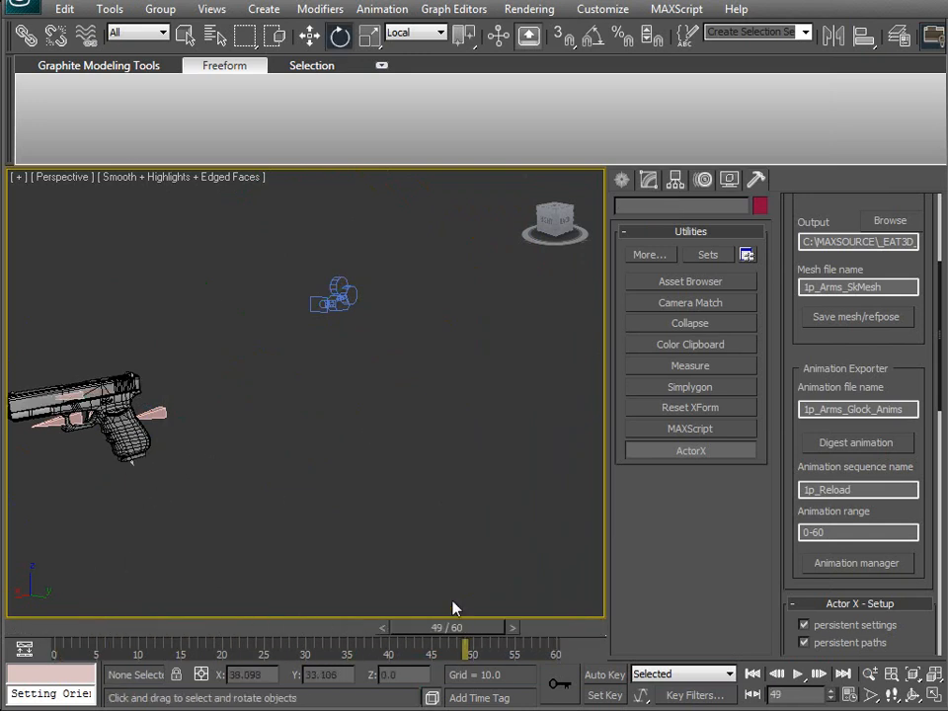
left_click(158, 419)
middle_click_drag(195, 417, 417, 413)
key("w")
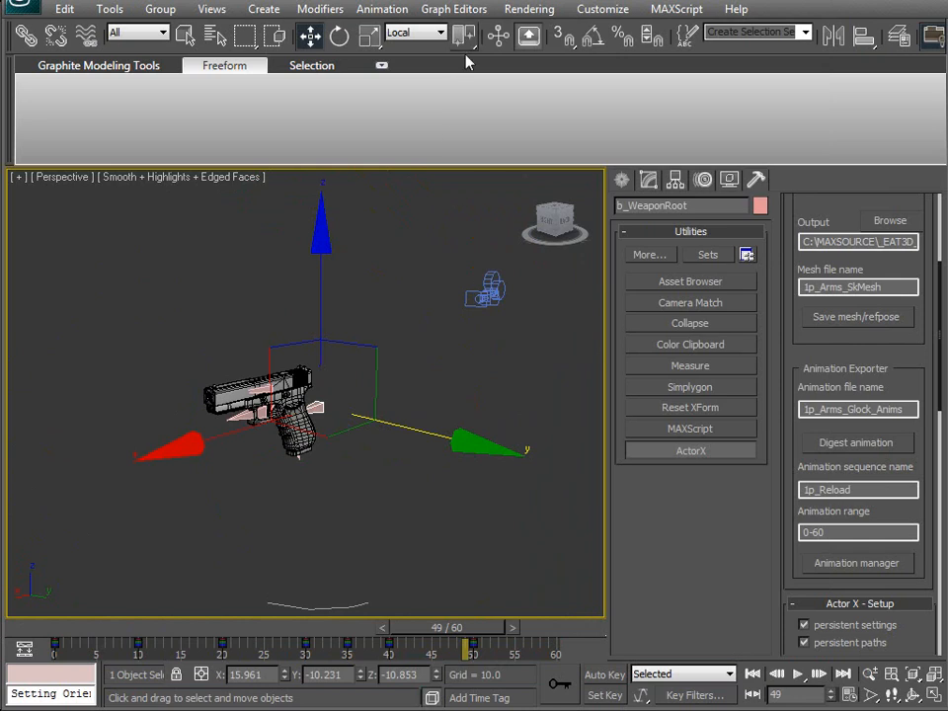
left_click(416, 32)
left_click(400, 47)
double_click(247, 674)
type("0")
key("Tab")
type("0")
key("Tab")
type("0")
key("Return")
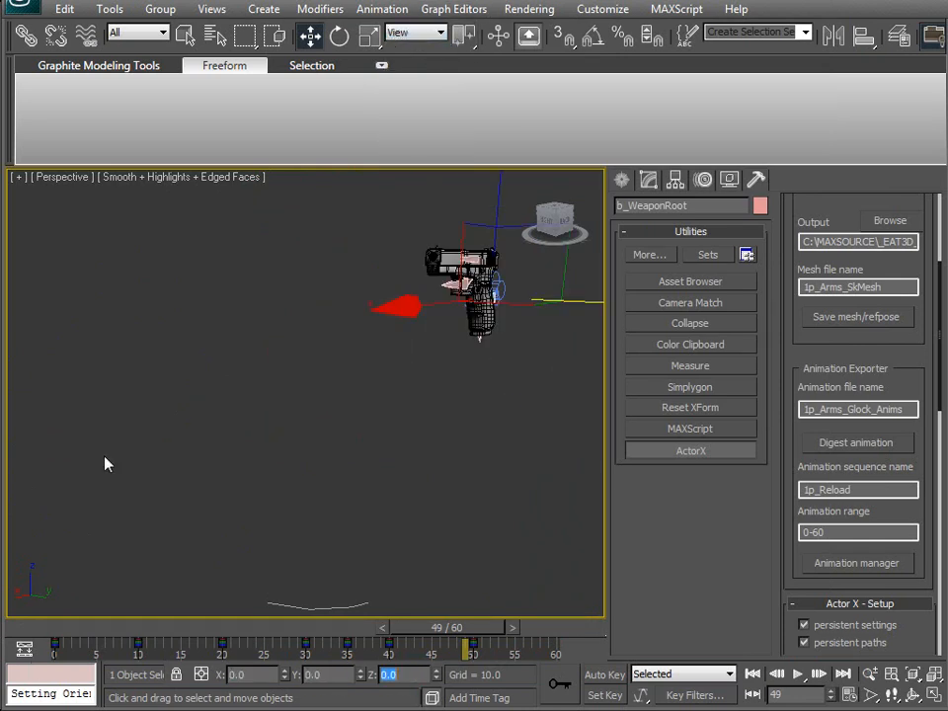
Set b_WeaponRoot's X and Y rotation to 0 using the View coordinate system.
key("z")
key("e")
left_click(425, 37)
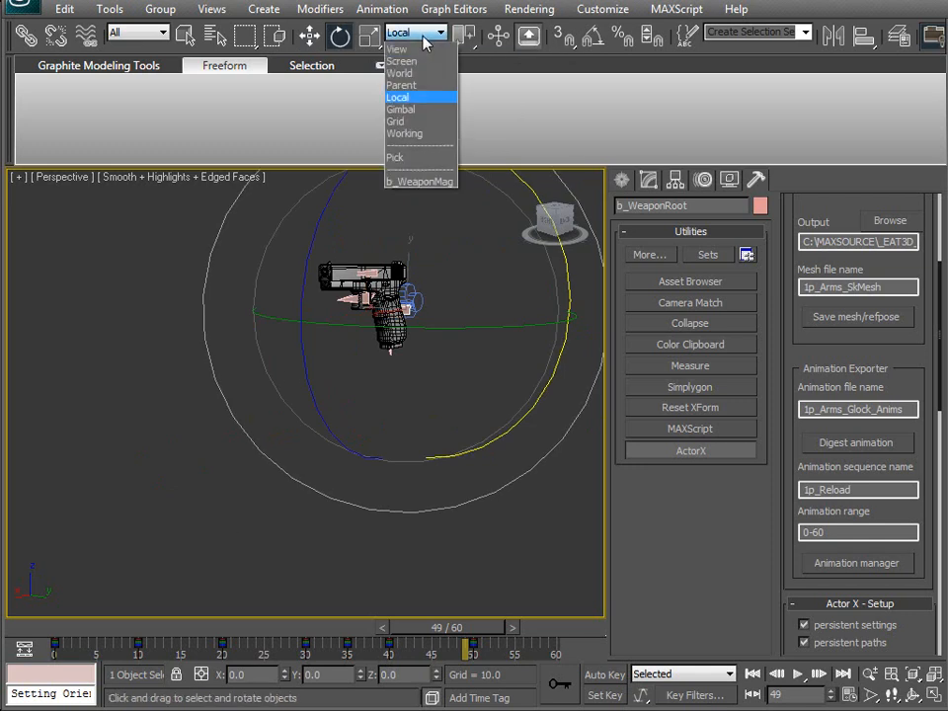
left_click(397, 48)
double_click(253, 673)
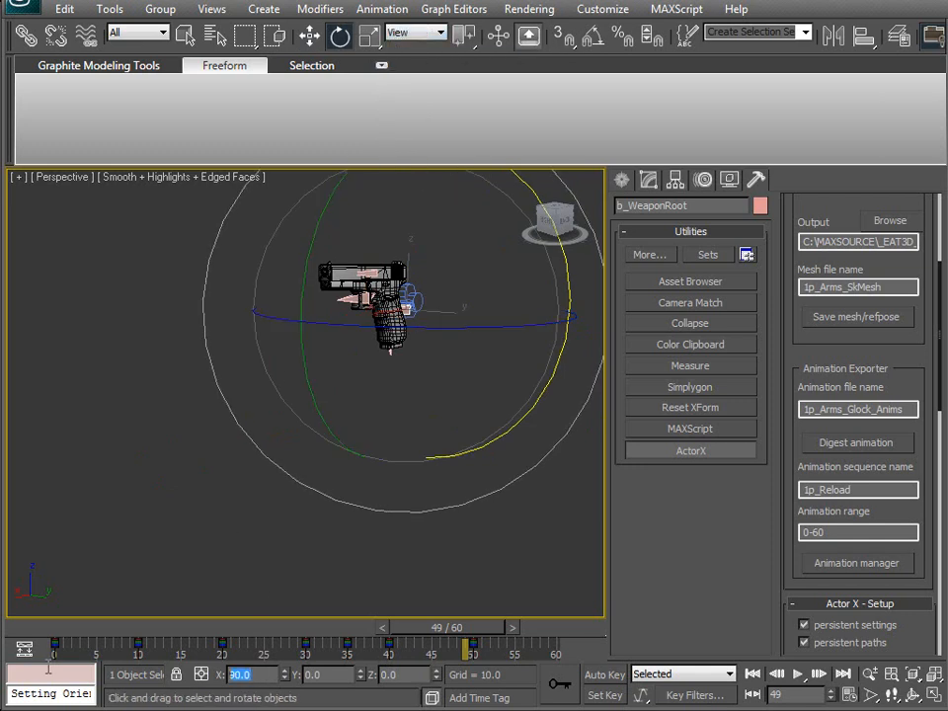
type("0")
key("Tab")
type("0")
key("Tab")
middle_click_drag(235, 459, 120, 524, "alt")
Hide Camera01 so that only the gun mesh and its bones are shown.
left_click(321, 383)
left_click(311, 318)
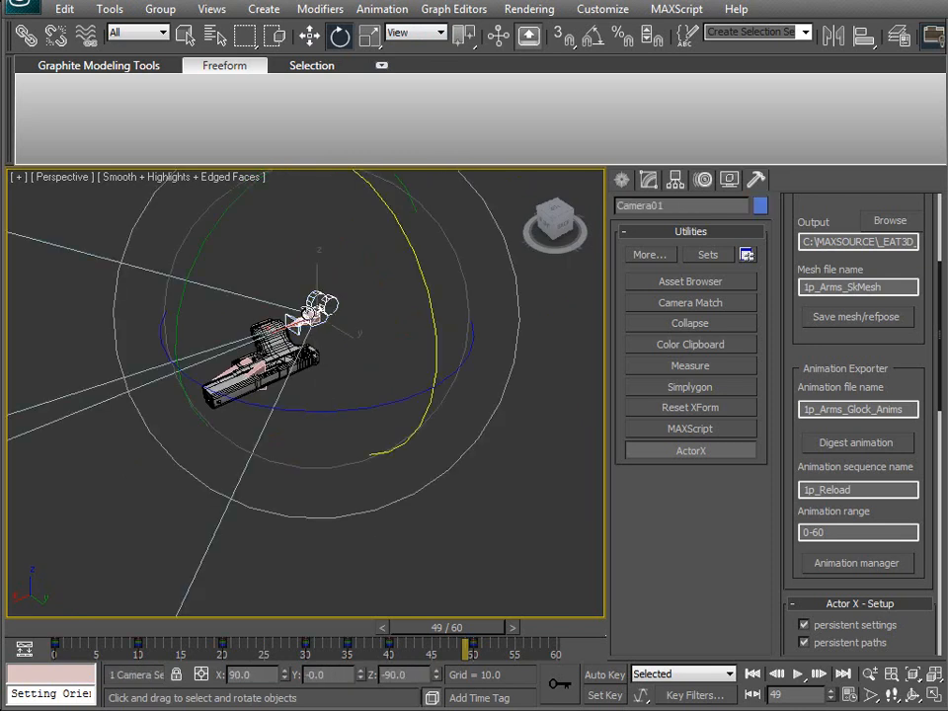
scroll(332, 389, "up", 5)
middle_click_drag(356, 398, 305, 466)
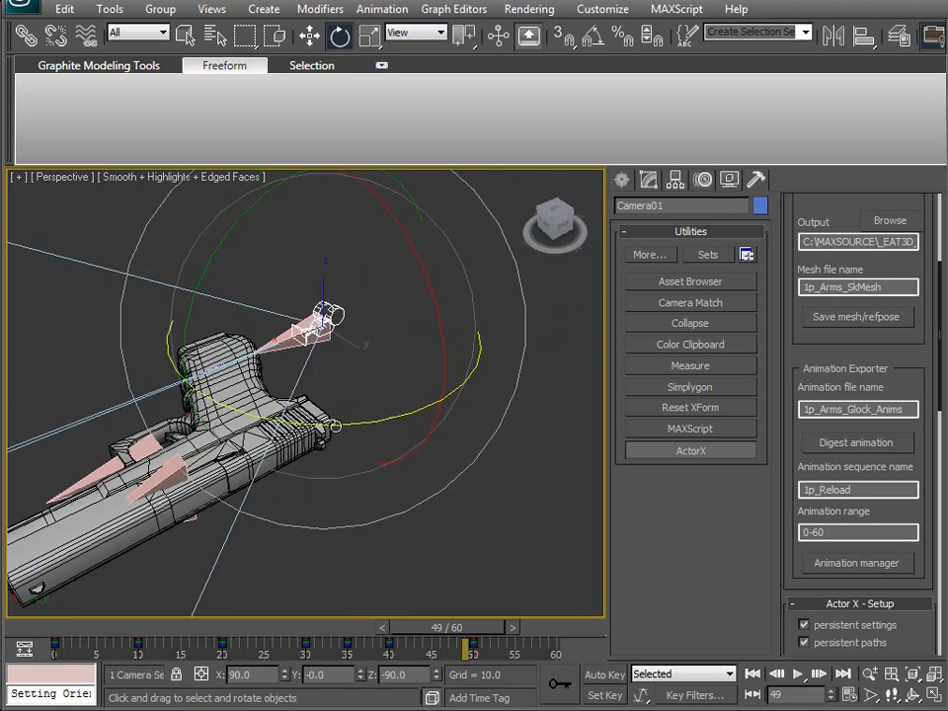
right_click(465, 447)
left_click(494, 398)
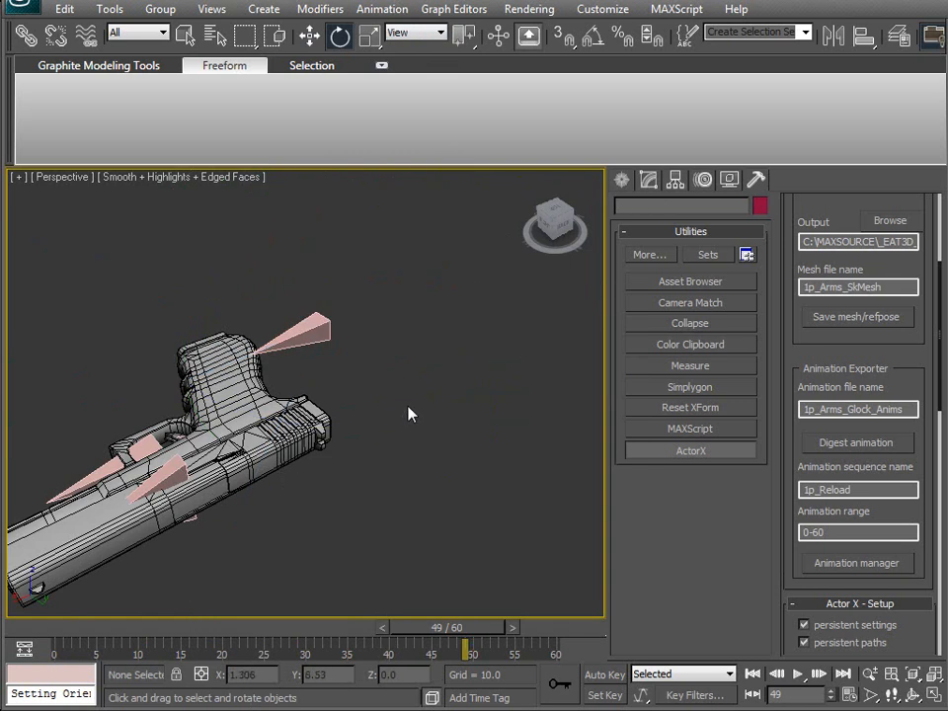
Select the weapon bone hierarchy, set the animation file name to 1p_GUN_Glock_Anims, and digest the 1p_Reload animation.
left_click(309, 328)
middle_click_drag(309, 328, 330, 326)
double_click(324, 330)
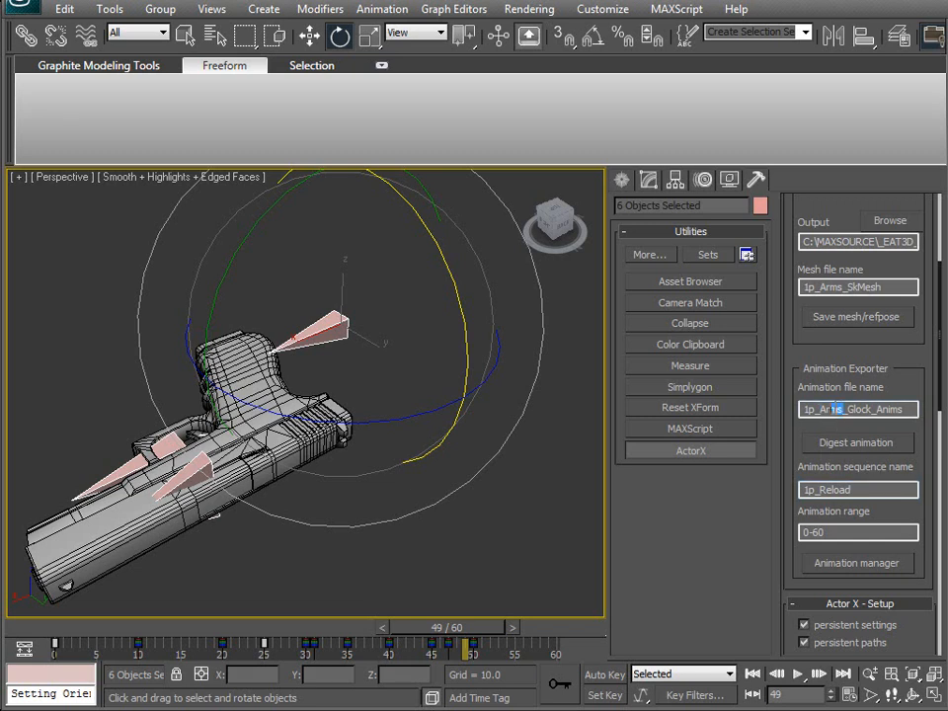
type("GUN")
left_click(855, 443)
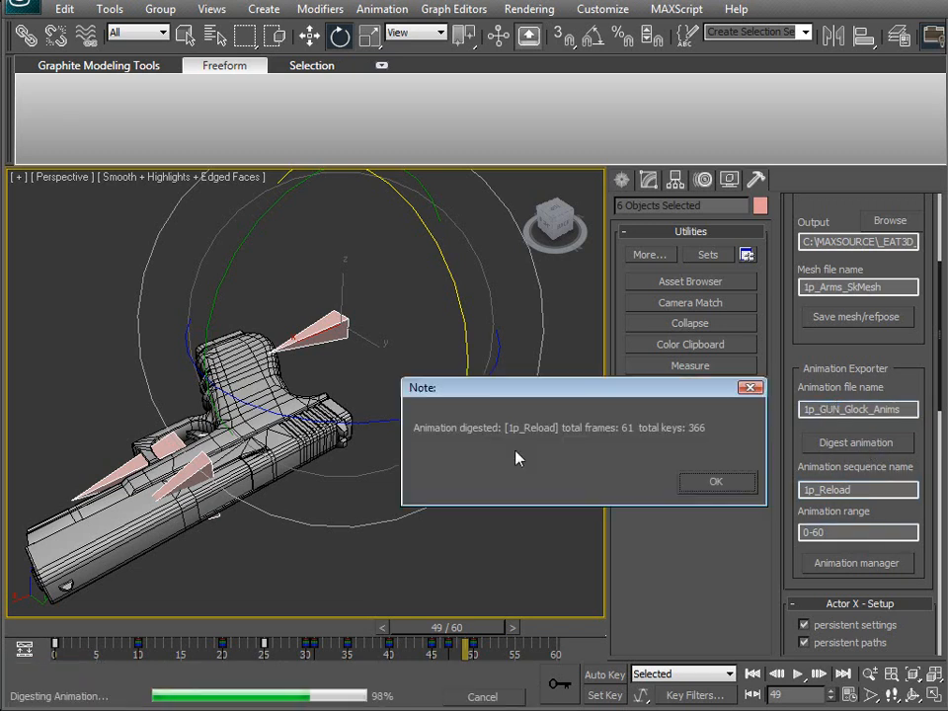
left_click(720, 480)
Load the existing 1p_GUN_Glock_Anims package in the Animation Manager.
left_click(856, 564)
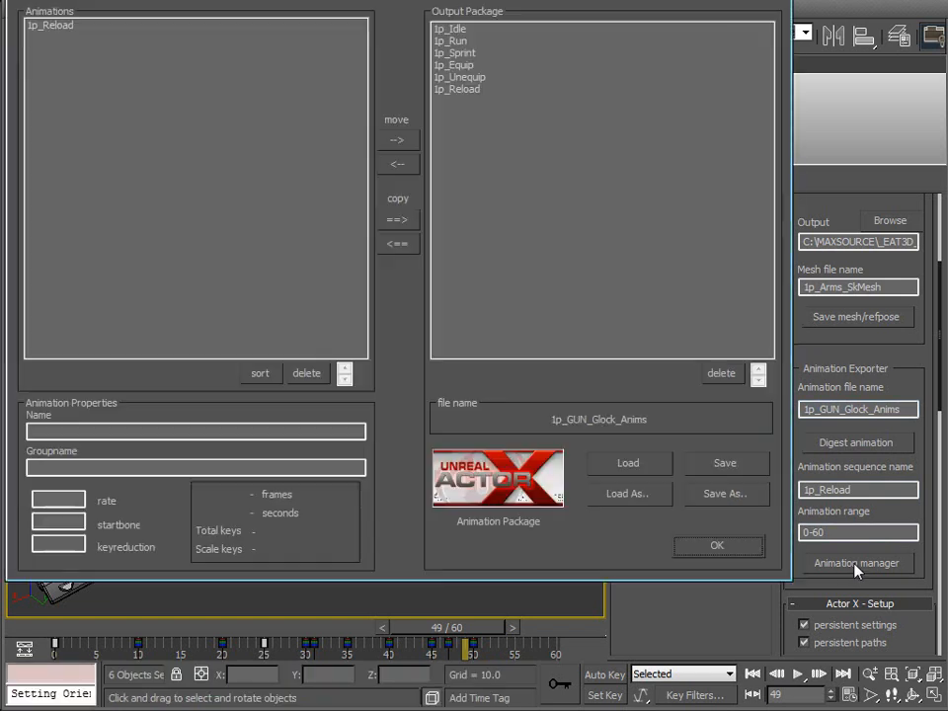
left_click(628, 466)
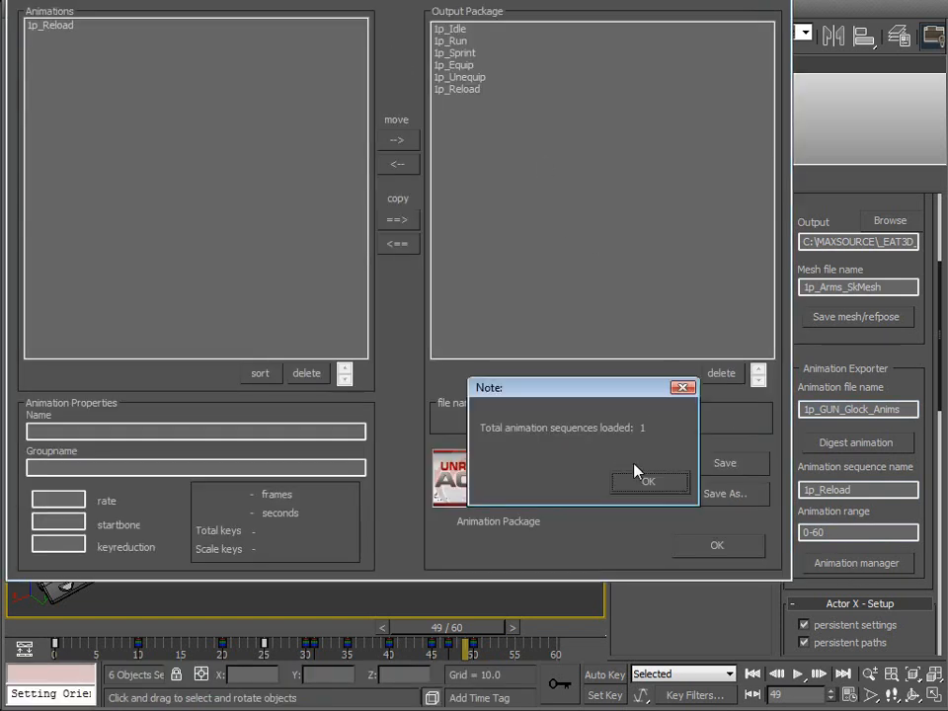
left_click(636, 481)
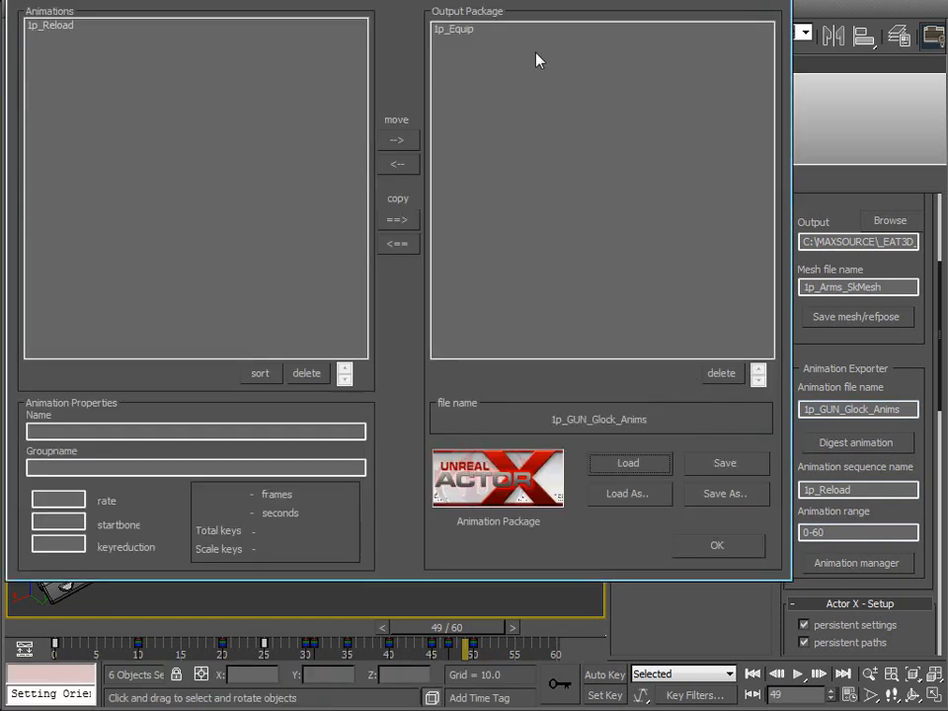
Move the gun's 1p_Reload sequence into the 1p_GUN_Glock_Anims output package, save it, and close the Animation Manager.
left_click(60, 26)
left_click_drag(234, 0, 286, 40)
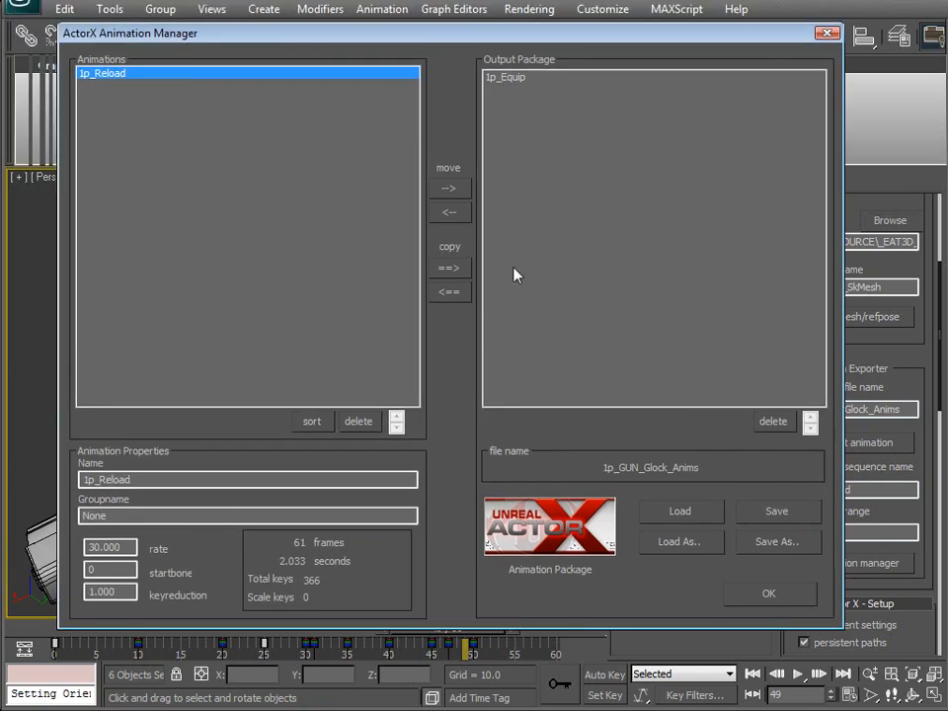
left_click(449, 186)
left_click(802, 521)
left_click(747, 494)
left_click(768, 592)
middle_click_drag(377, 449, 412, 426, "alt")
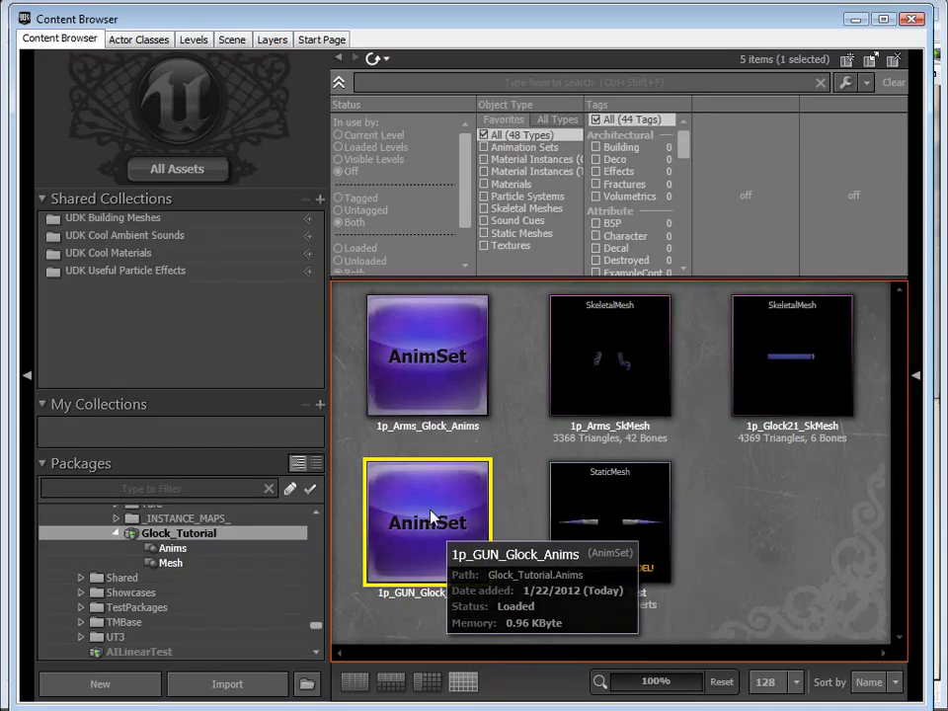
In the Unreal Development Kit Content Browser, open the 1p_Arms_Glock_Anims AnimSet and show its animation sequences.
double_click(456, 366)
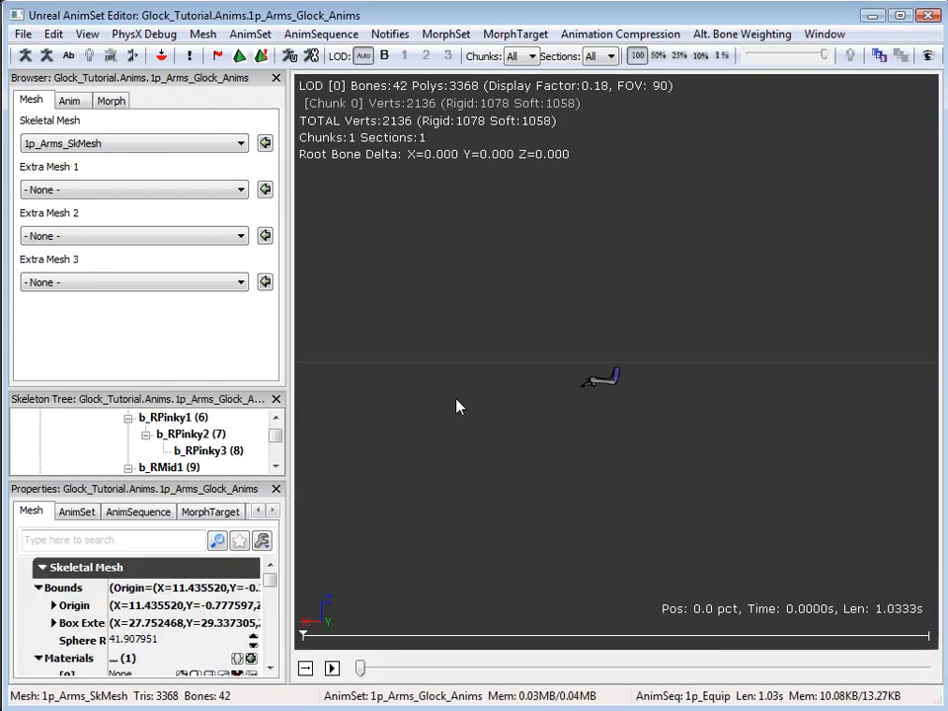
right_click_drag(603, 375, 596, 76)
left_click_drag(607, 316, 489, 370)
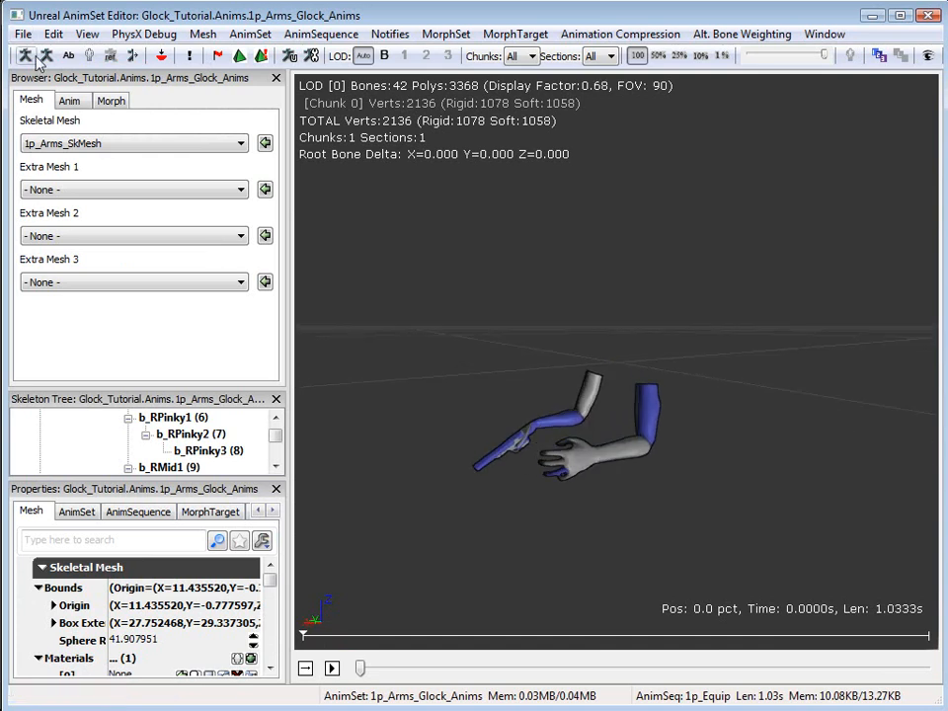
left_click(69, 100)
left_click(21, 35)
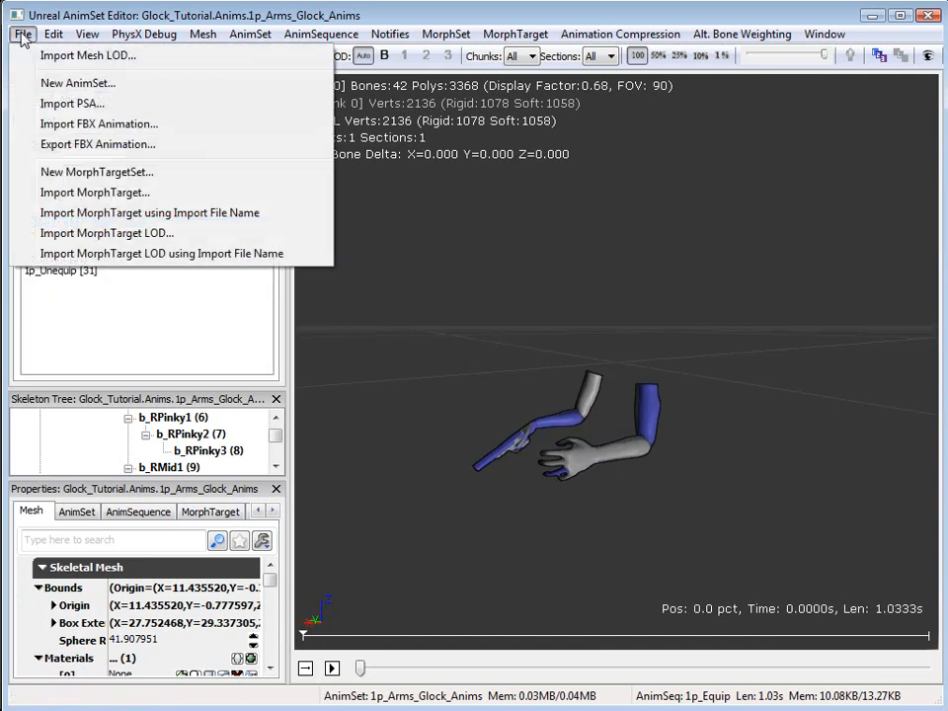
left_click(71, 83)
left_click(653, 299)
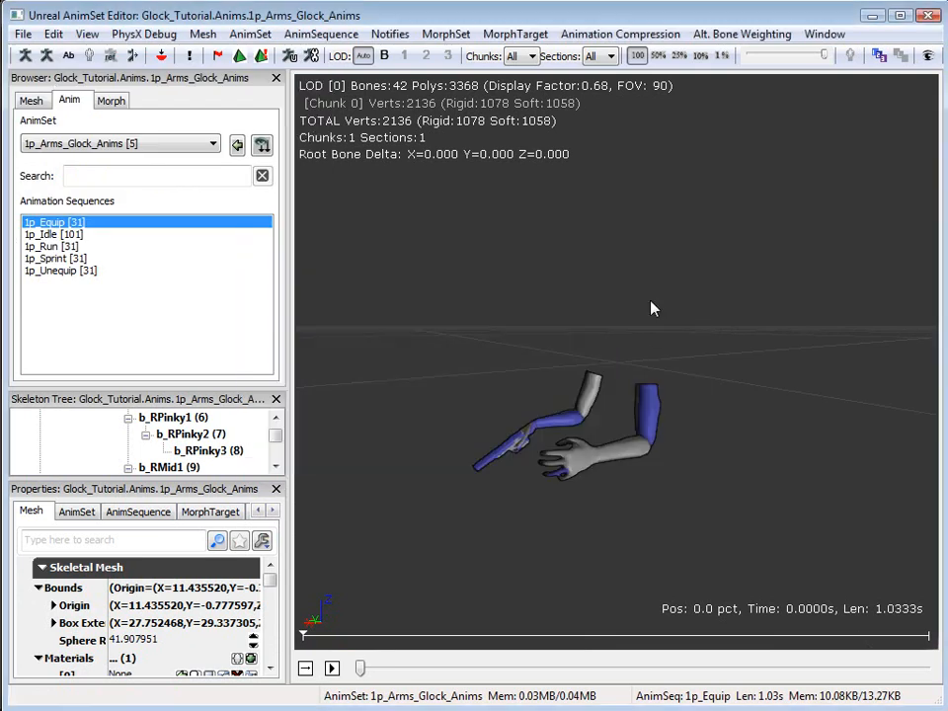
Import 1p_Arms_Glock_Anims.PSA into the arms AnimSet, replacing the existing sequences.
left_click(21, 34)
left_click(79, 102)
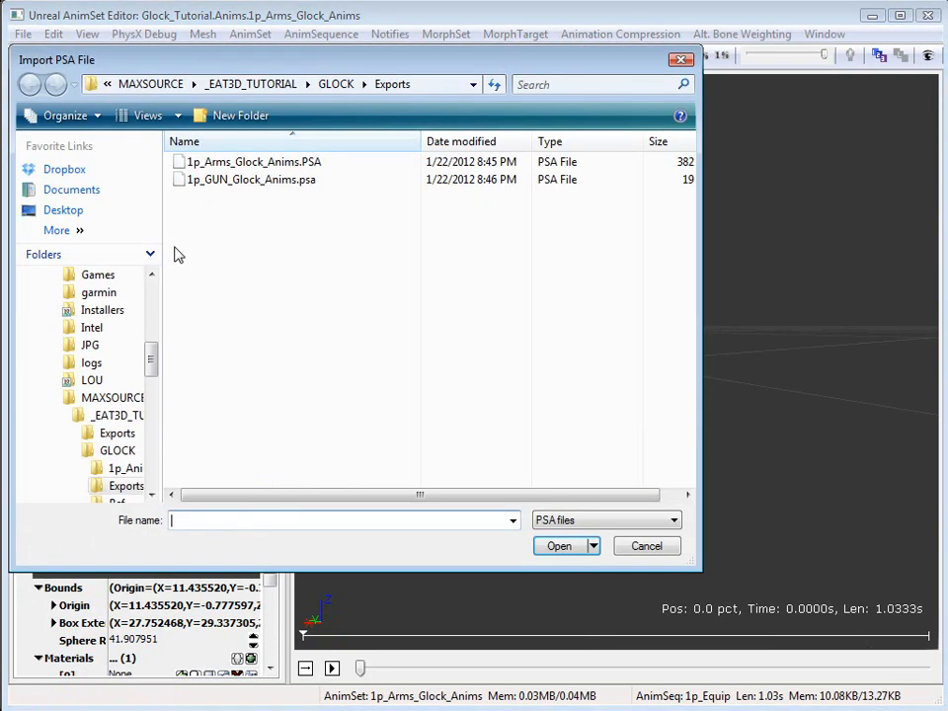
double_click(252, 162)
left_click(512, 406)
left_click(509, 406)
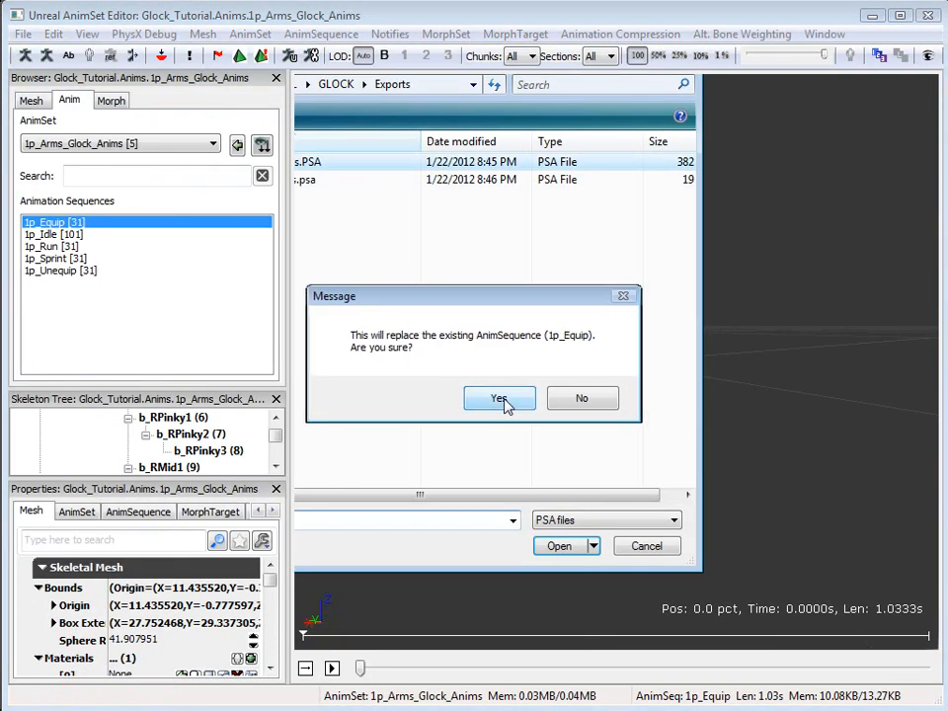
left_click(507, 405)
left_click(506, 406)
Scrub through the arms' 1p_Reload sequence to check it, and close the AnimSet Editor.
left_click(49, 246)
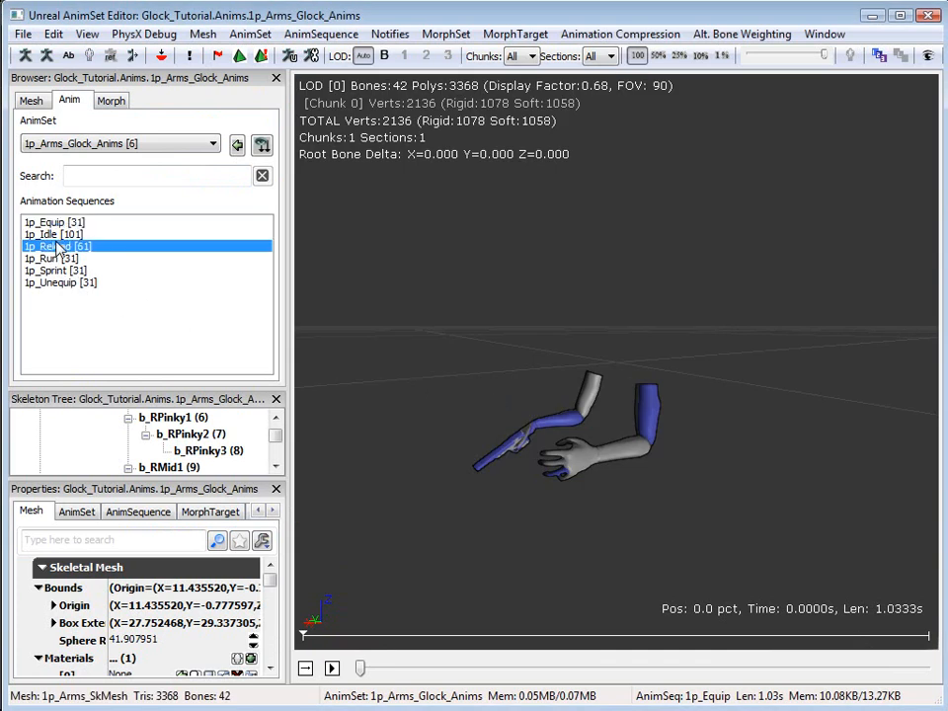
left_click_drag(361, 672, 594, 681)
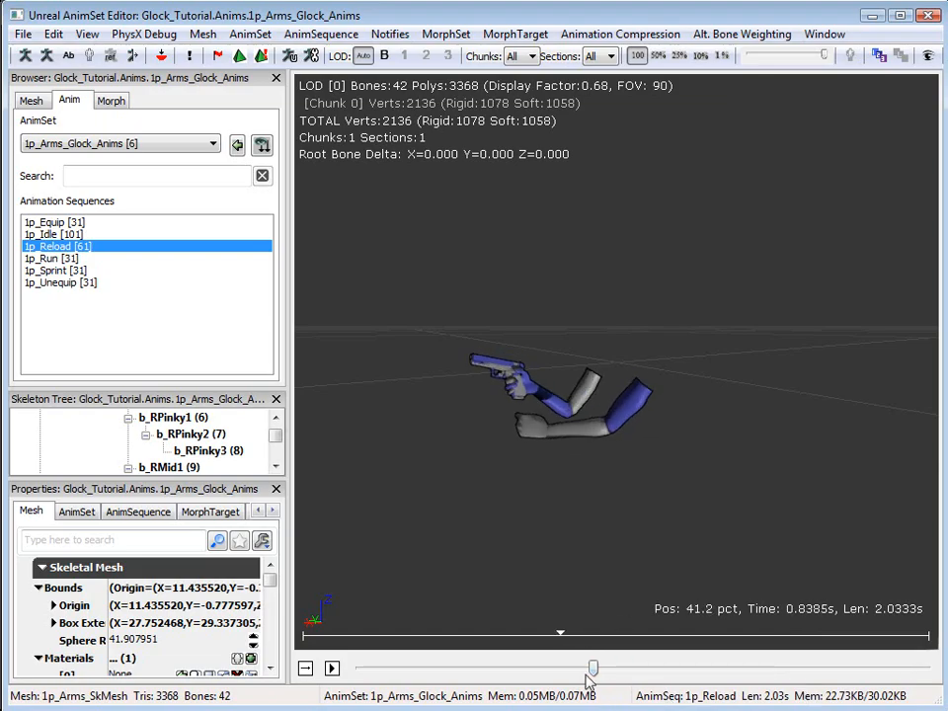
left_click(929, 15)
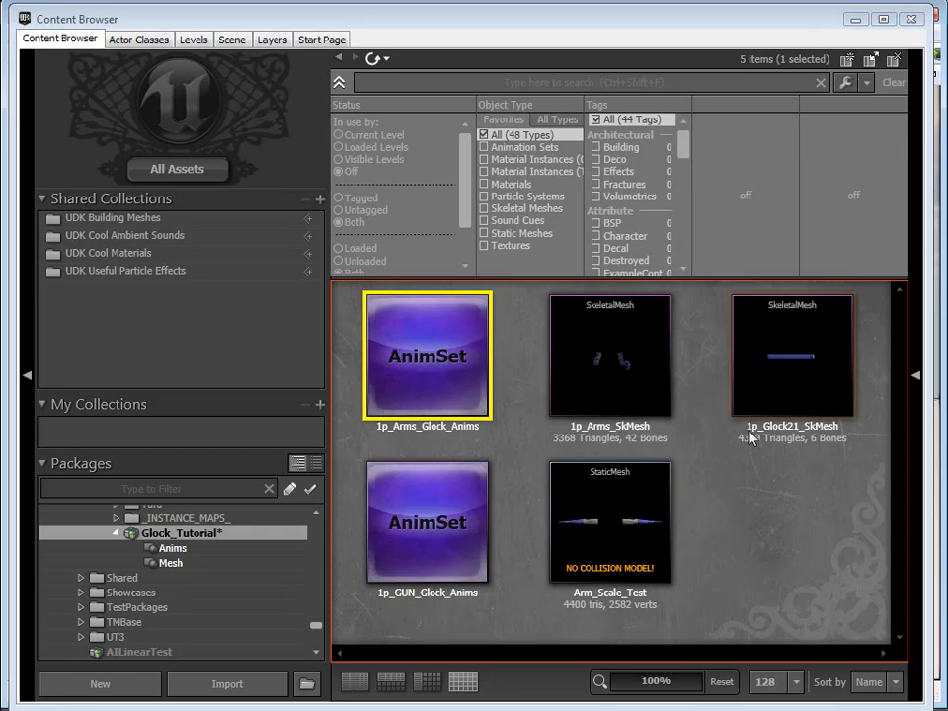
Open the 1p_GUN_Glock_Anims AnimSet and import 1p_GUN_Glock_Anims.psa into it, replacing the existing sequence.
left_click(433, 507)
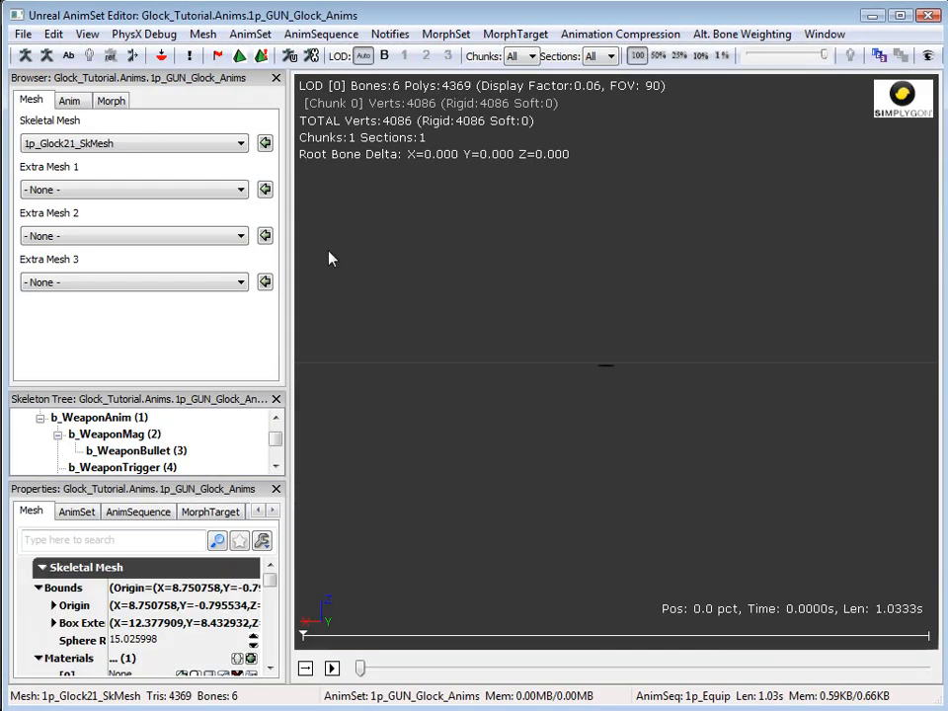
left_click(67, 101)
left_click_drag(612, 395, 612, 286)
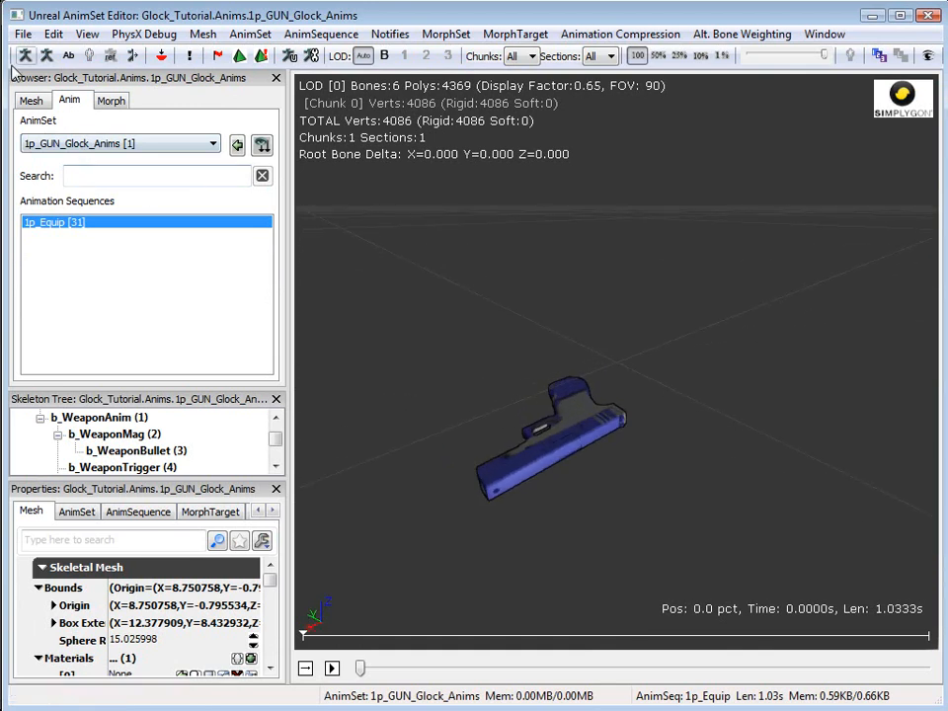
left_click(21, 34)
left_click(63, 121)
double_click(213, 179)
left_click(493, 399)
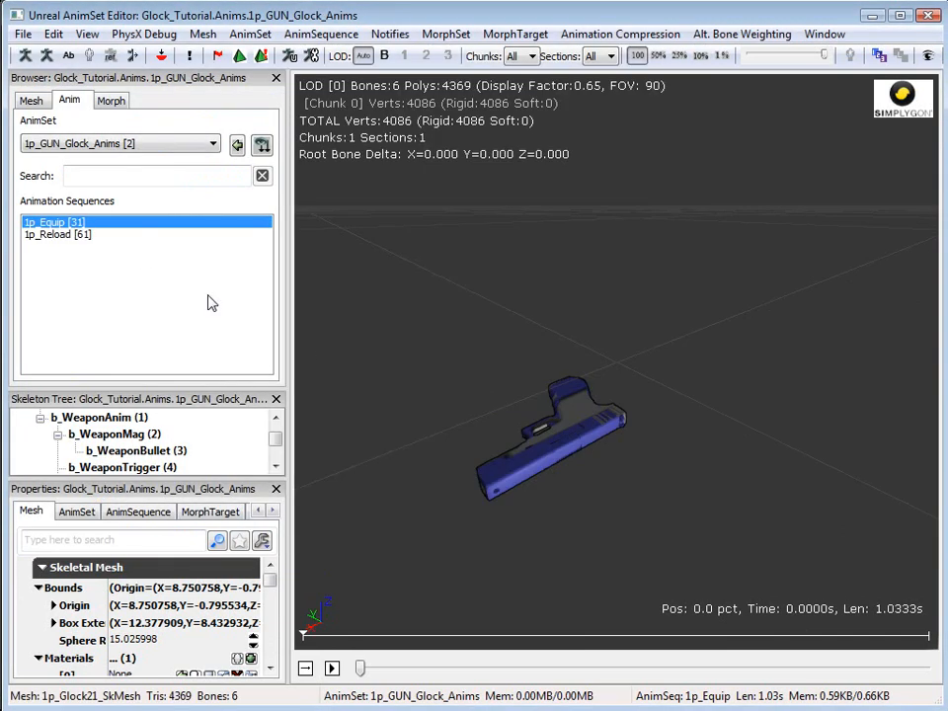
Scrub through the gun's 1p_Reload sequence to check it, and close the AnimSet Editor.
left_click_drag(365, 670, 480, 681)
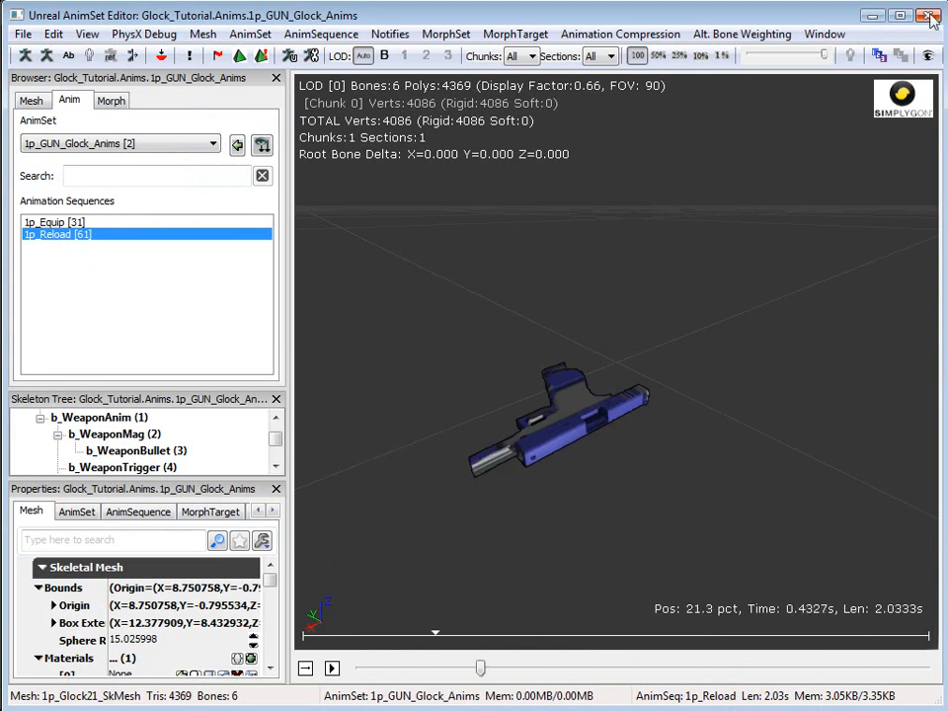
left_click(929, 14)
Save the Glock_Tutorial package and close the Content Browser.
right_click(183, 534)
left_click(242, 545)
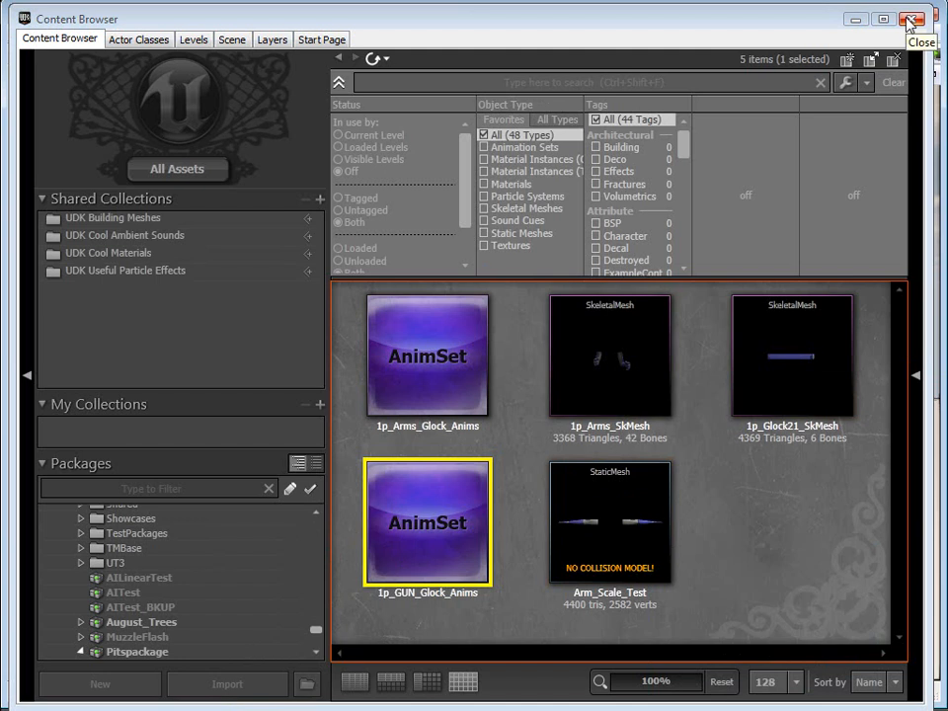
mouse_move(596, 318)
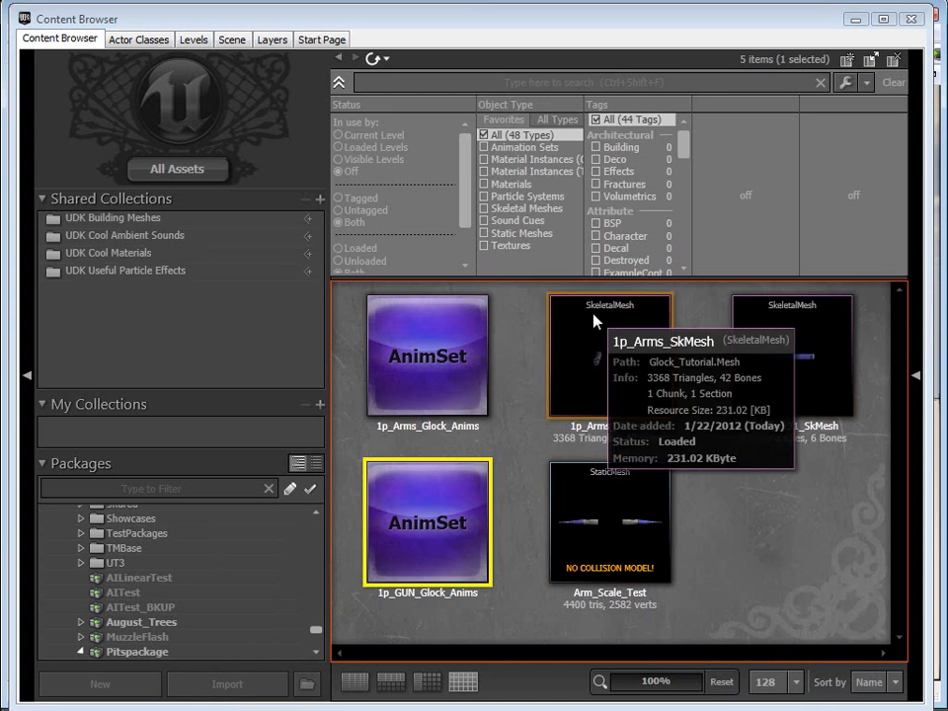
left_click(914, 18)
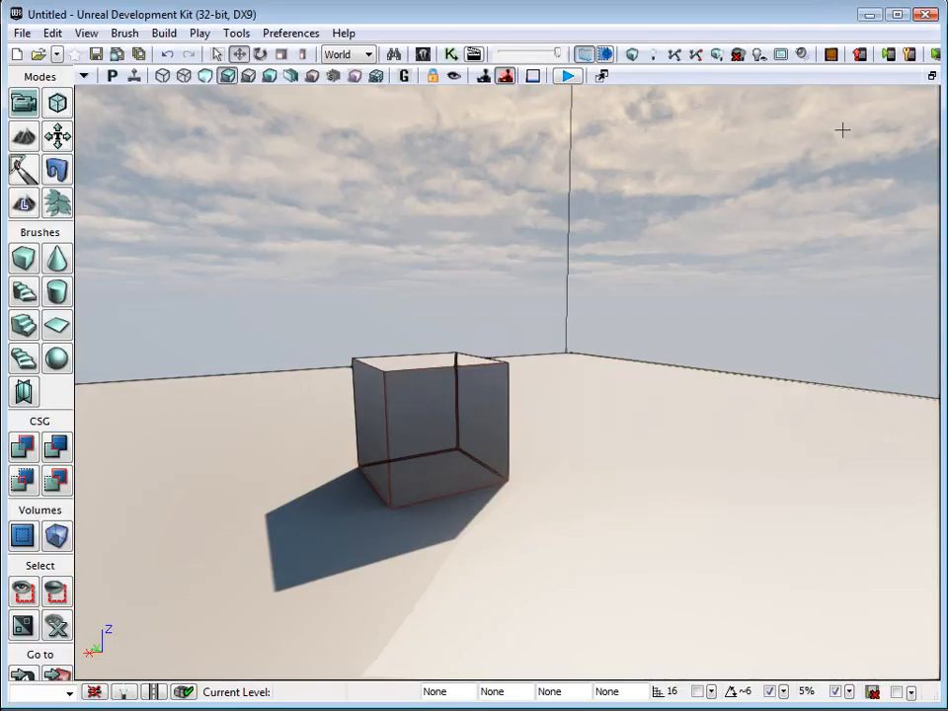